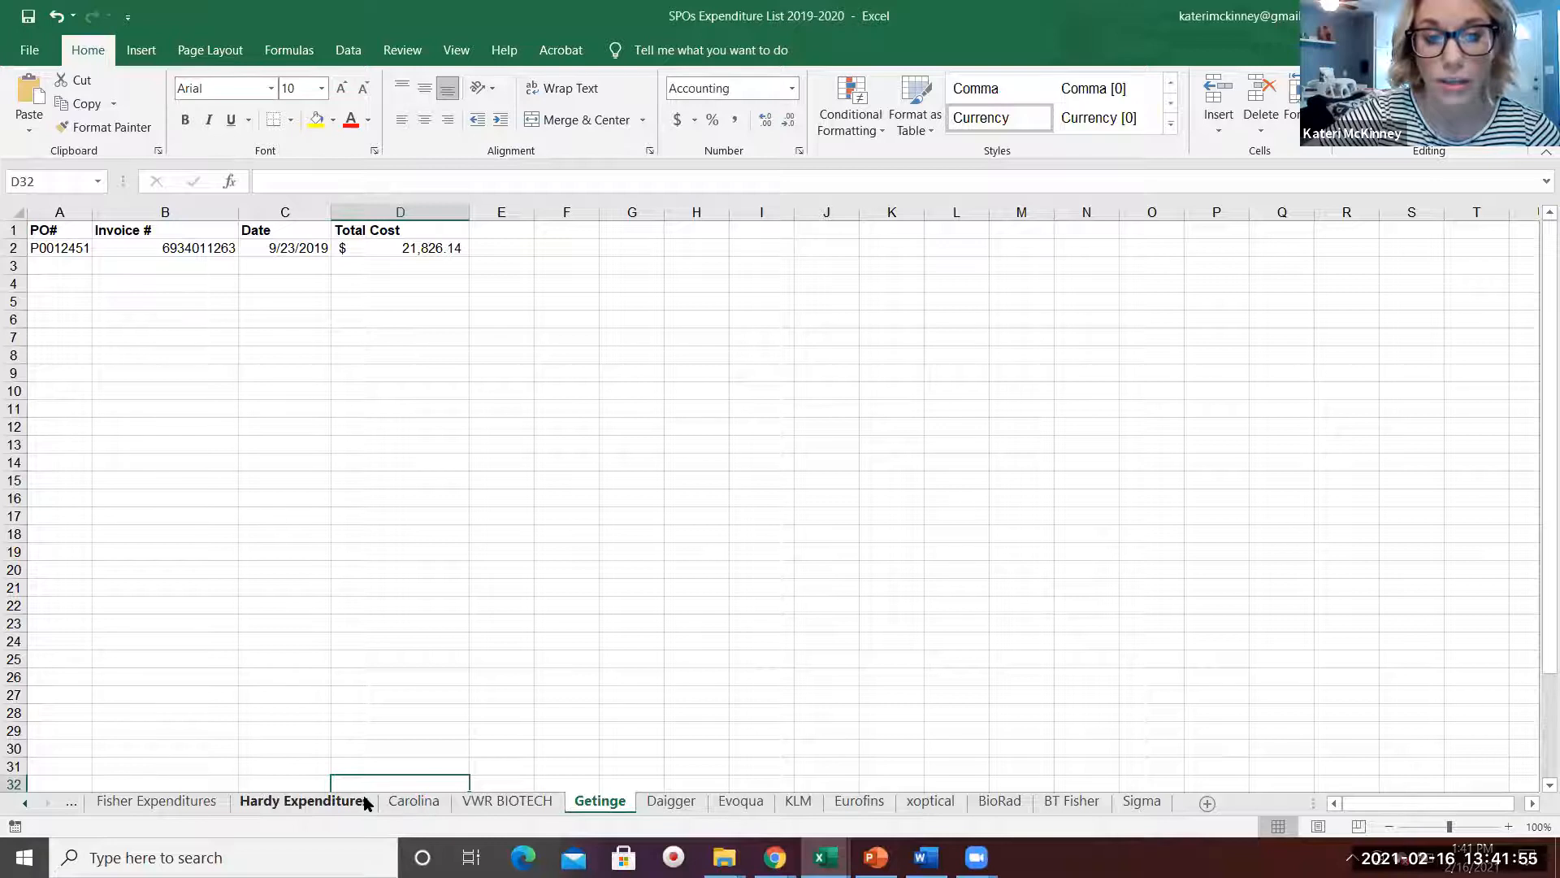
Step: Switch to the Flex day example workbook and jump from the first header in A1 to the last header in J1
mouse_move(825, 858)
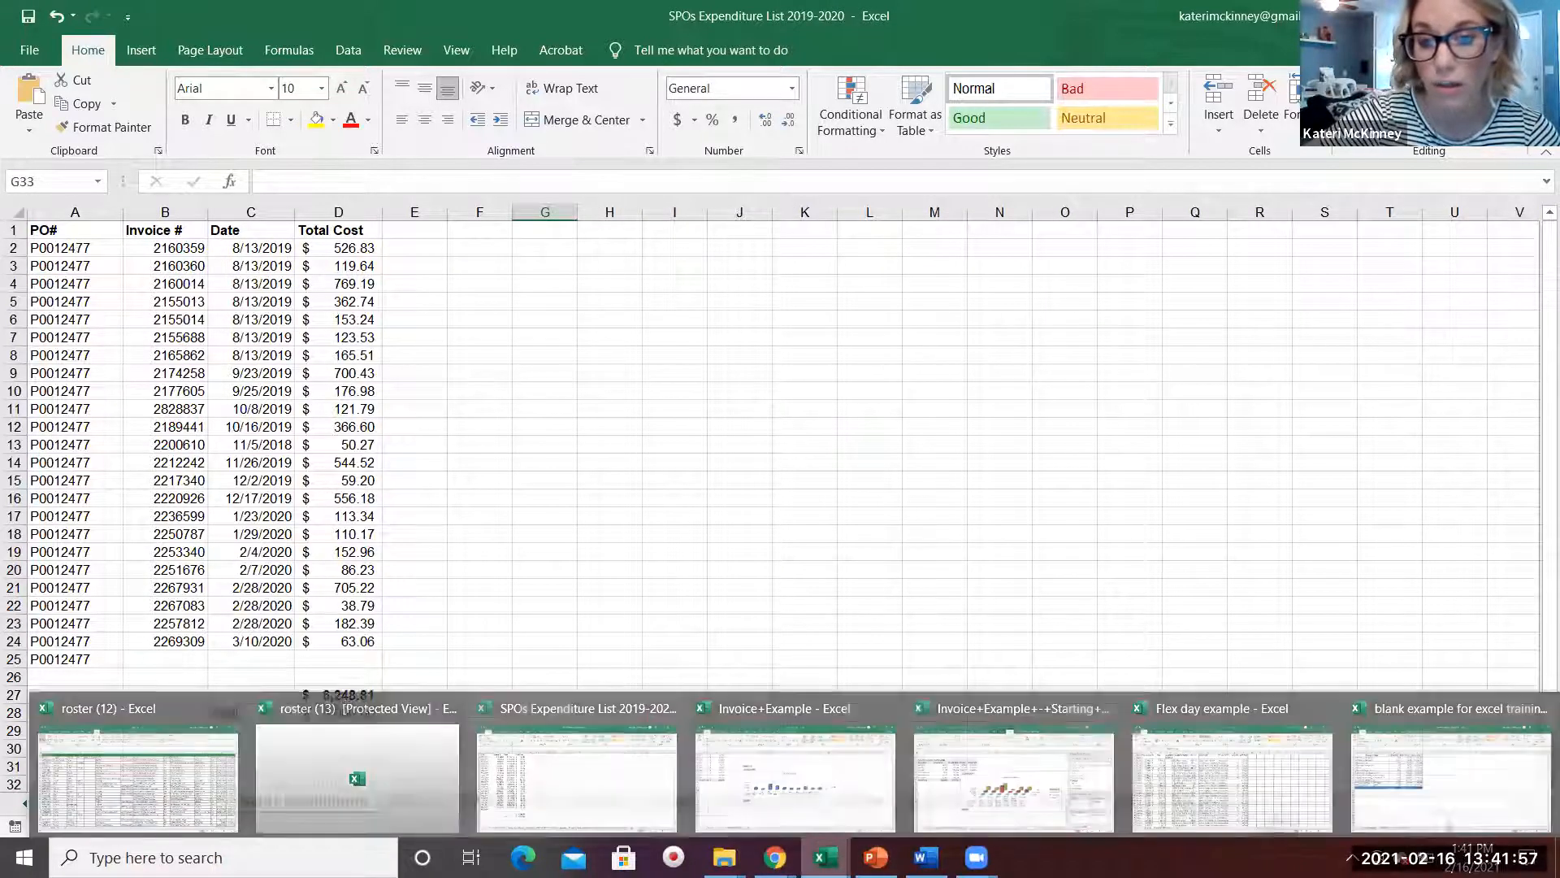
click(1204, 770)
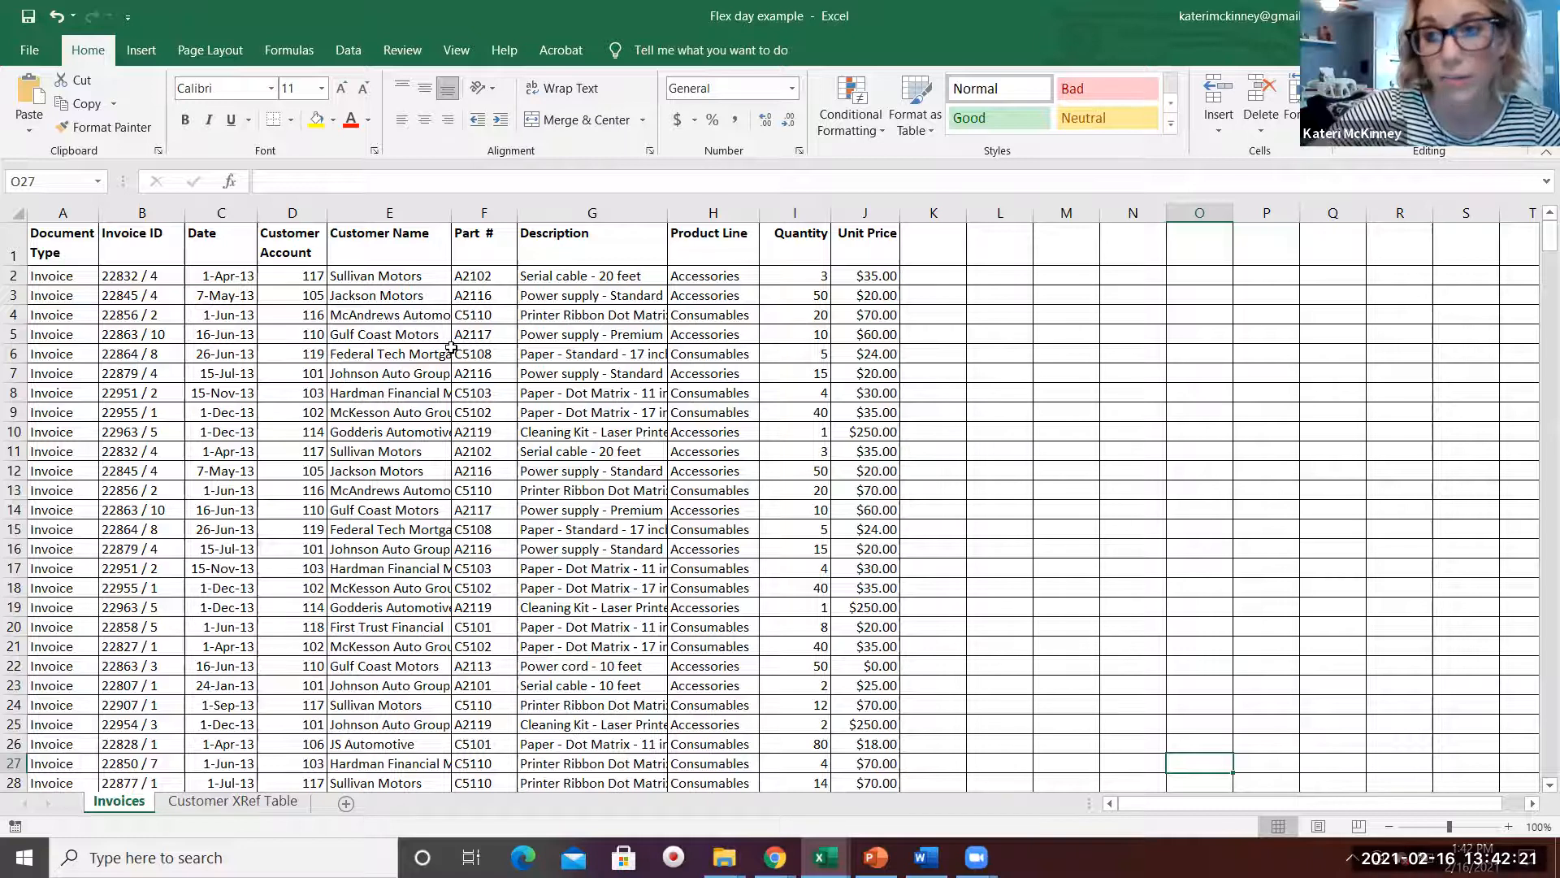
click(333, 249)
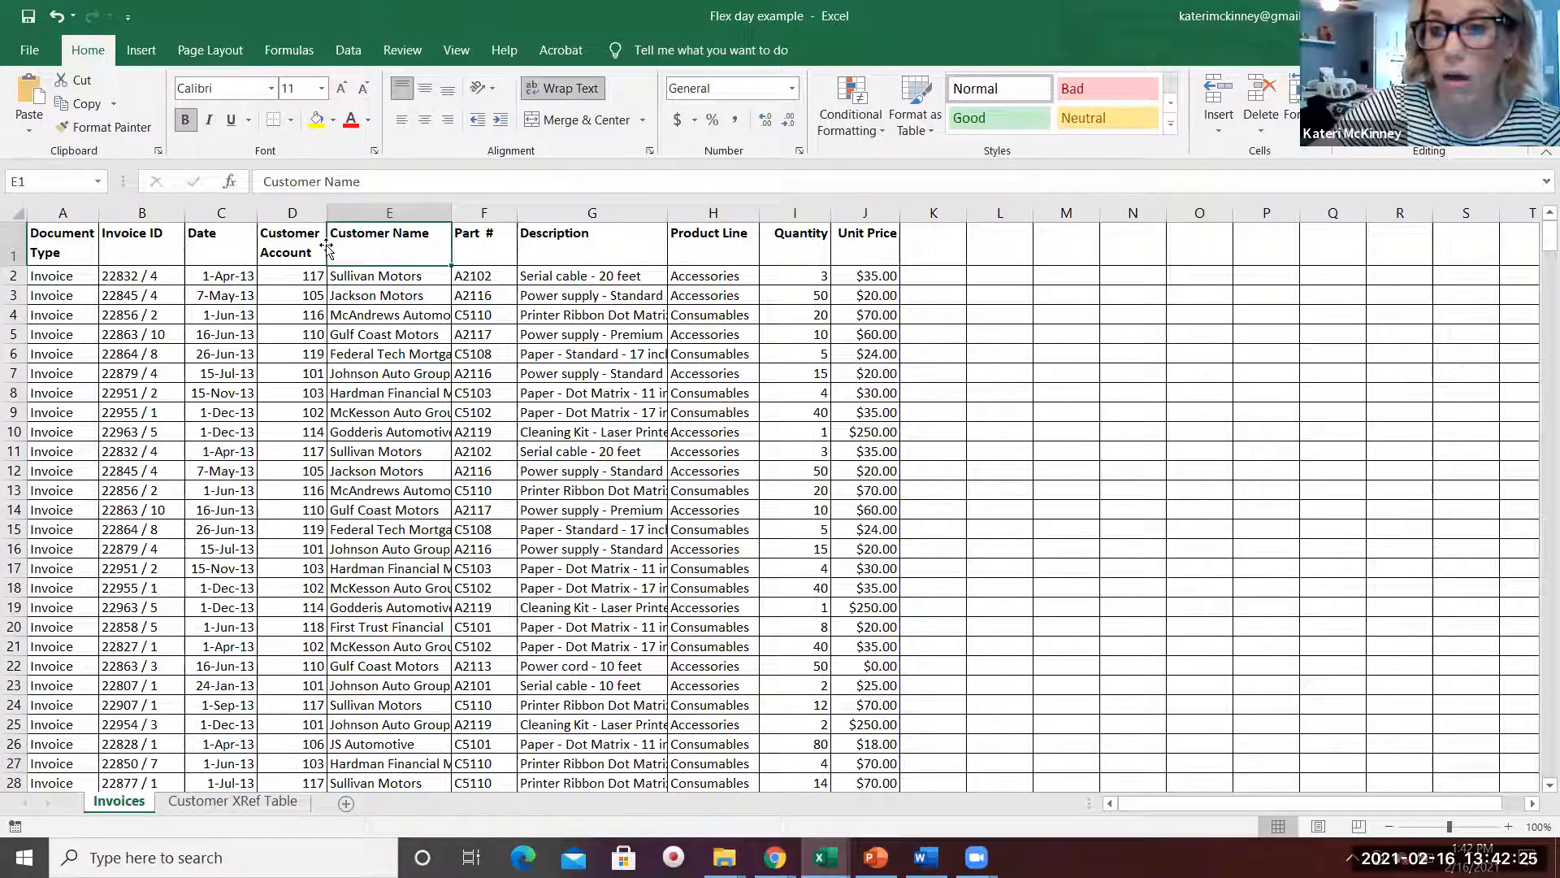
click(95, 236)
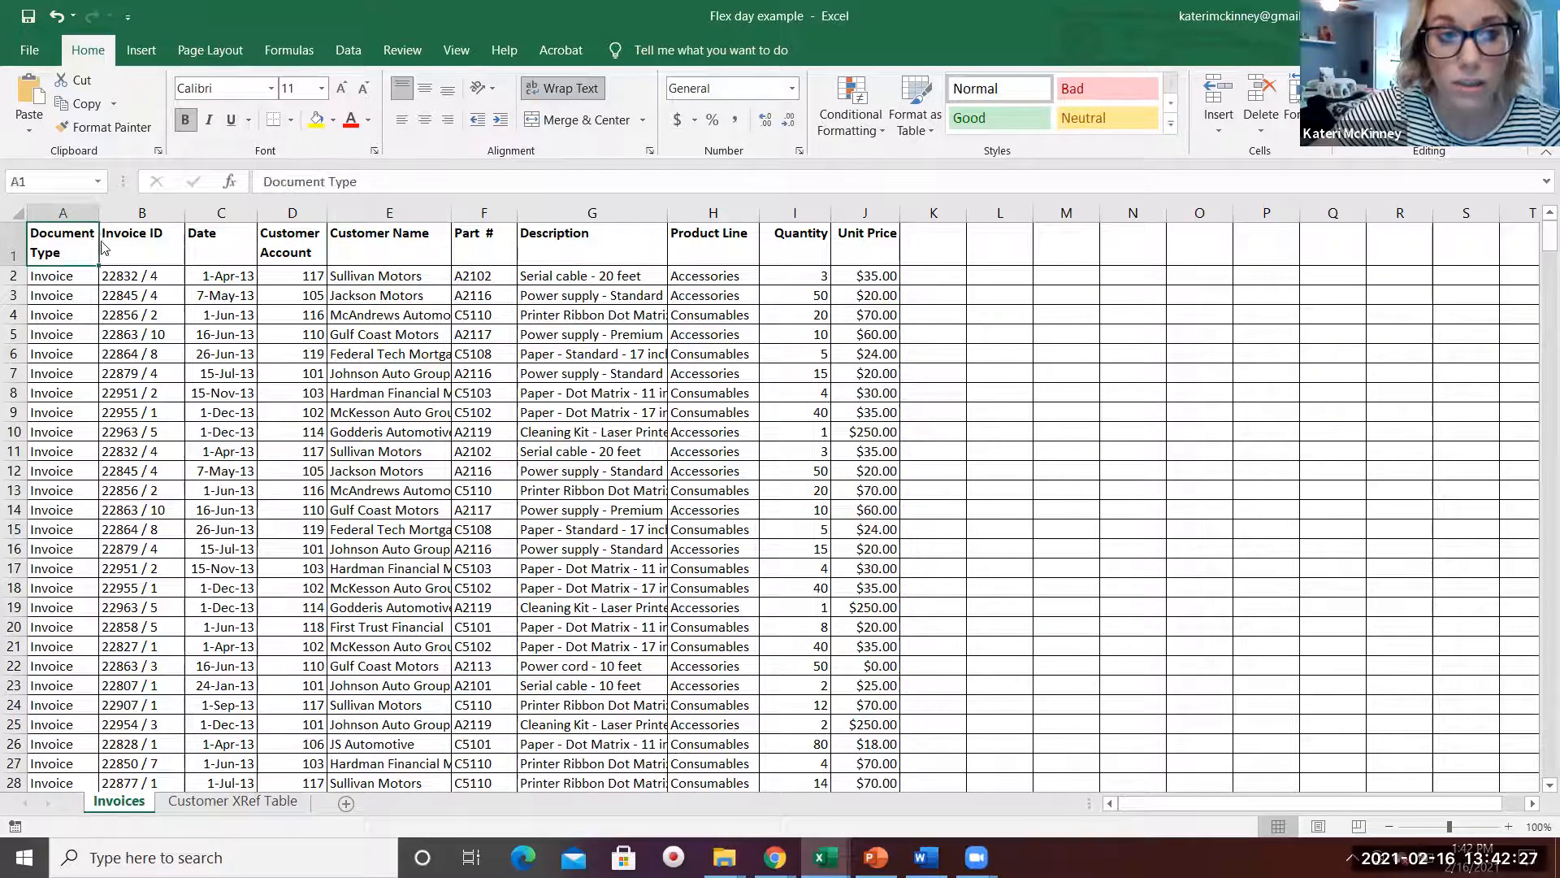
key(ctrl+Right)
Step: Resize the Document Type column to show its entries in full and fit the Invoice ID column to its contents
mouse_move(98, 212)
mouse_down()
mouse_move(50, 216)
mouse_move(122, 212)
mouse_move(96, 212)
mouse_move(109, 212)
mouse_up()
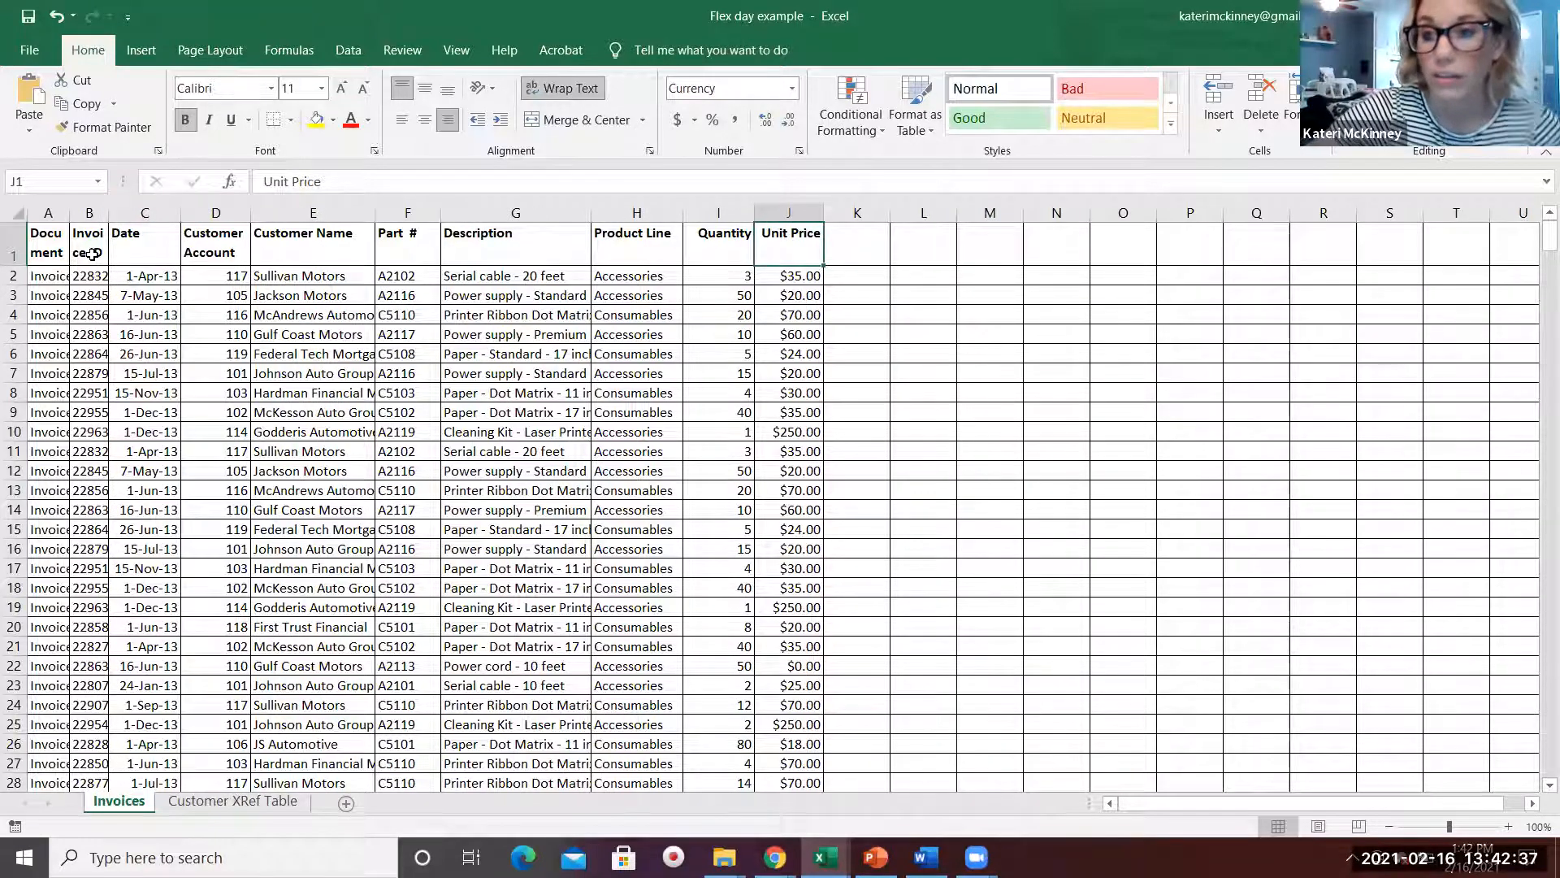
mouse_move(109, 212)
mouse_down()
mouse_move(165, 212)
mouse_move(120, 211)
mouse_up()
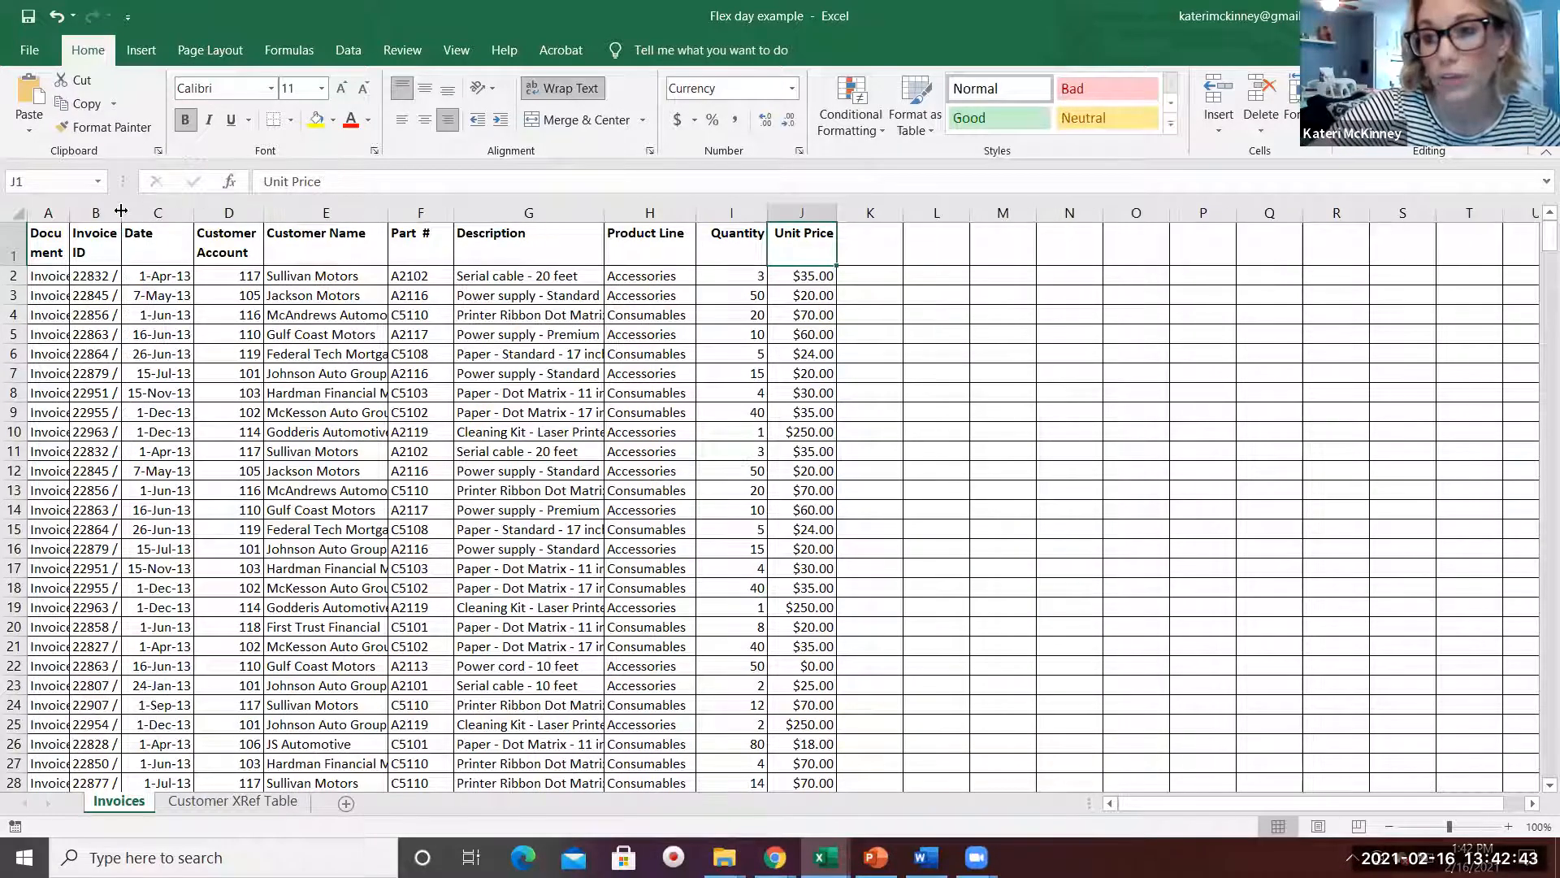
drag(67, 207, 101, 213)
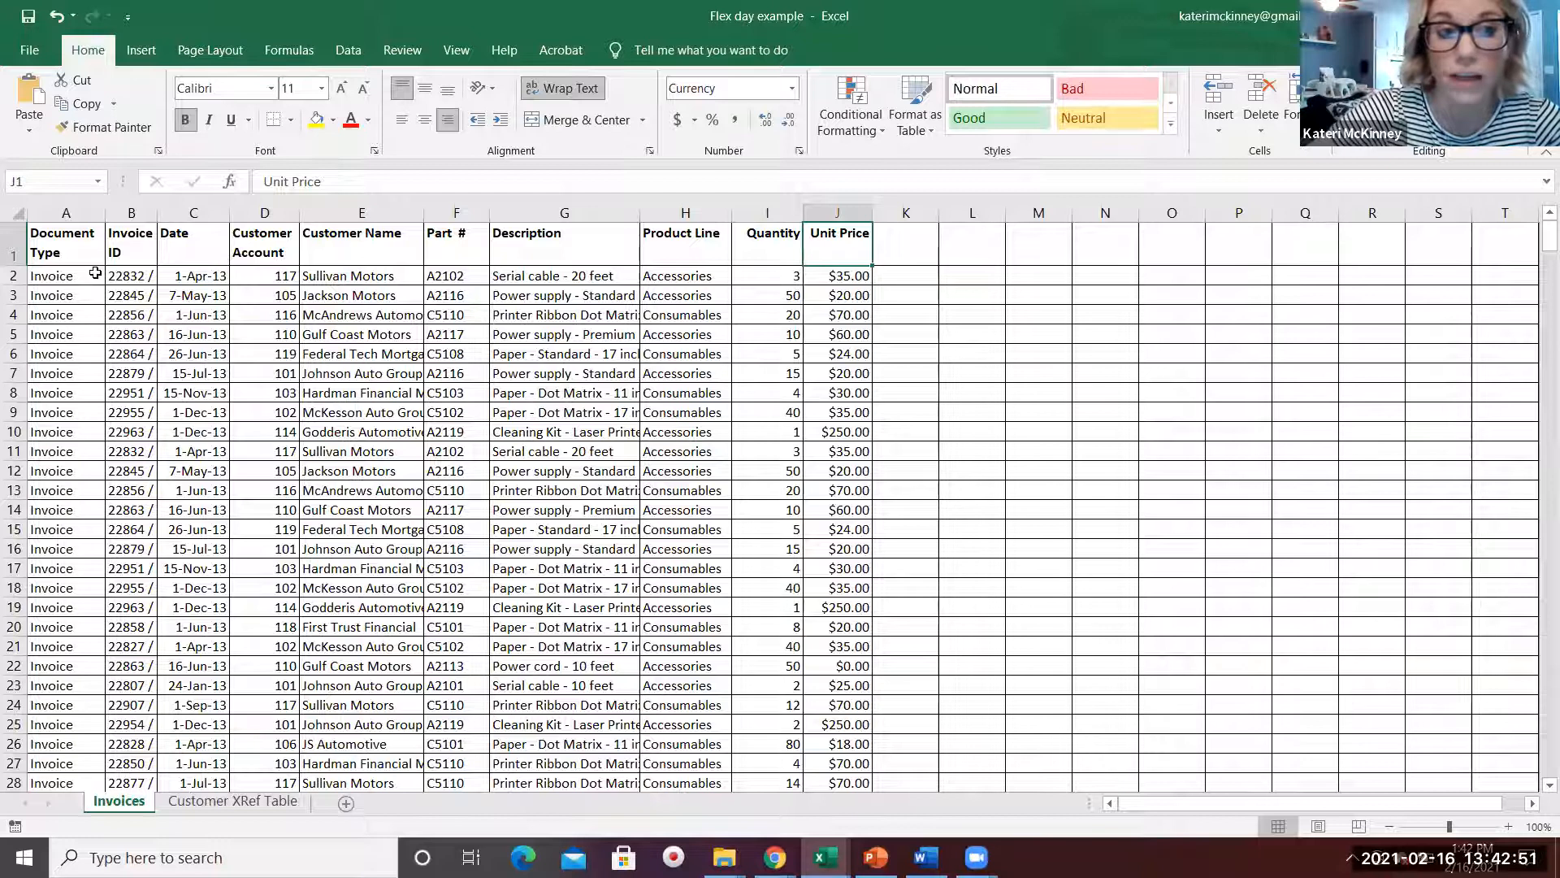
mouse_move(103, 211)
mouse_down()
mouse_move(70, 214)
mouse_move(121, 216)
mouse_up()
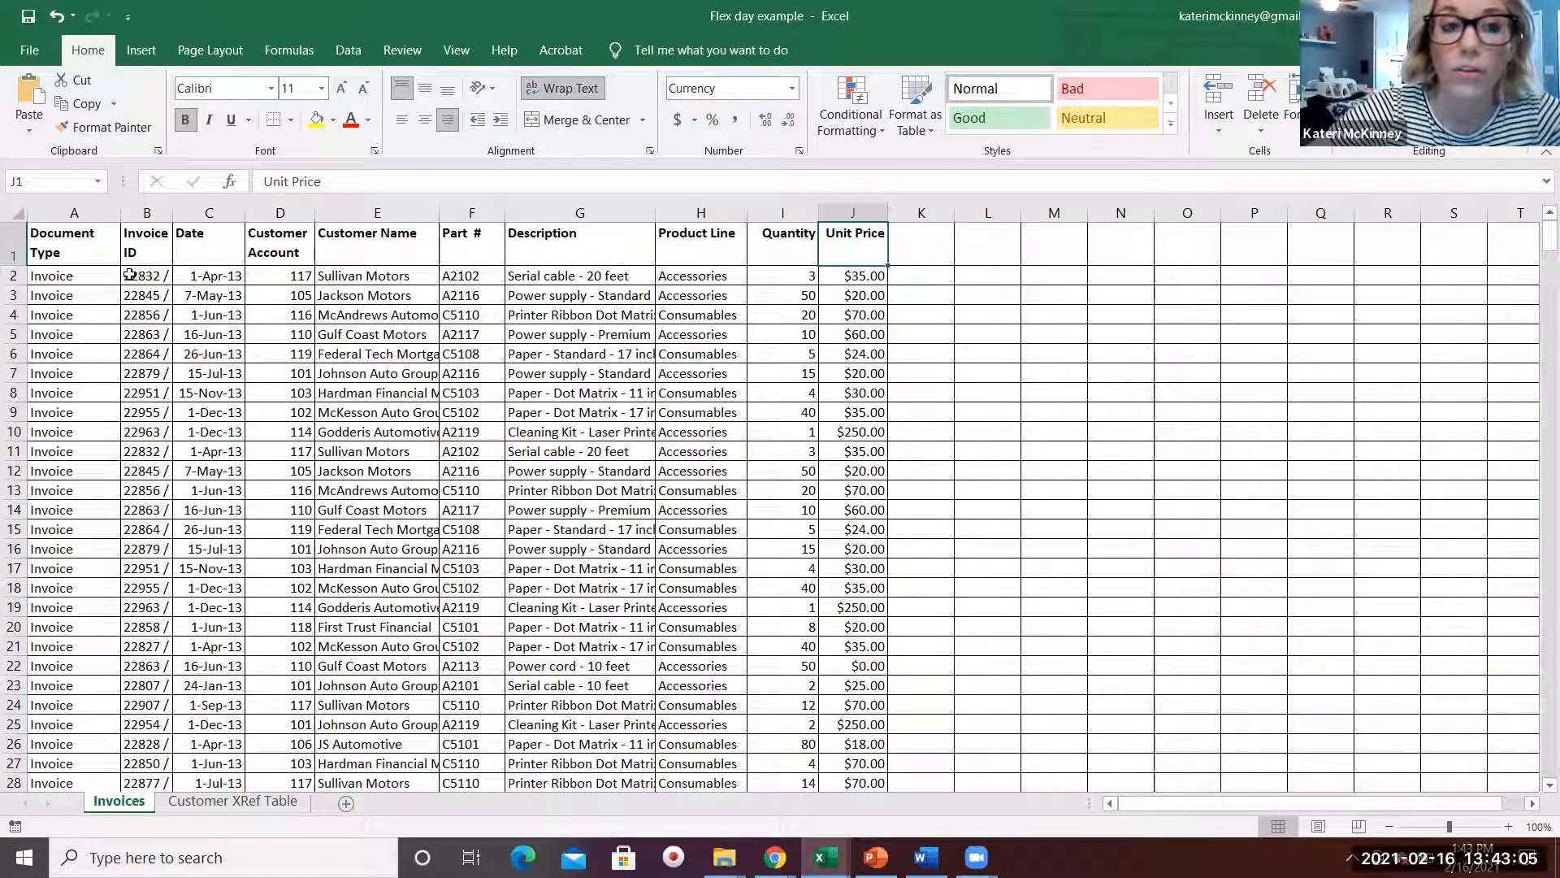
mouse_move(174, 213)
mouse_down()
mouse_move(195, 213)
mouse_move(162, 213)
mouse_up()
double_click(162, 214)
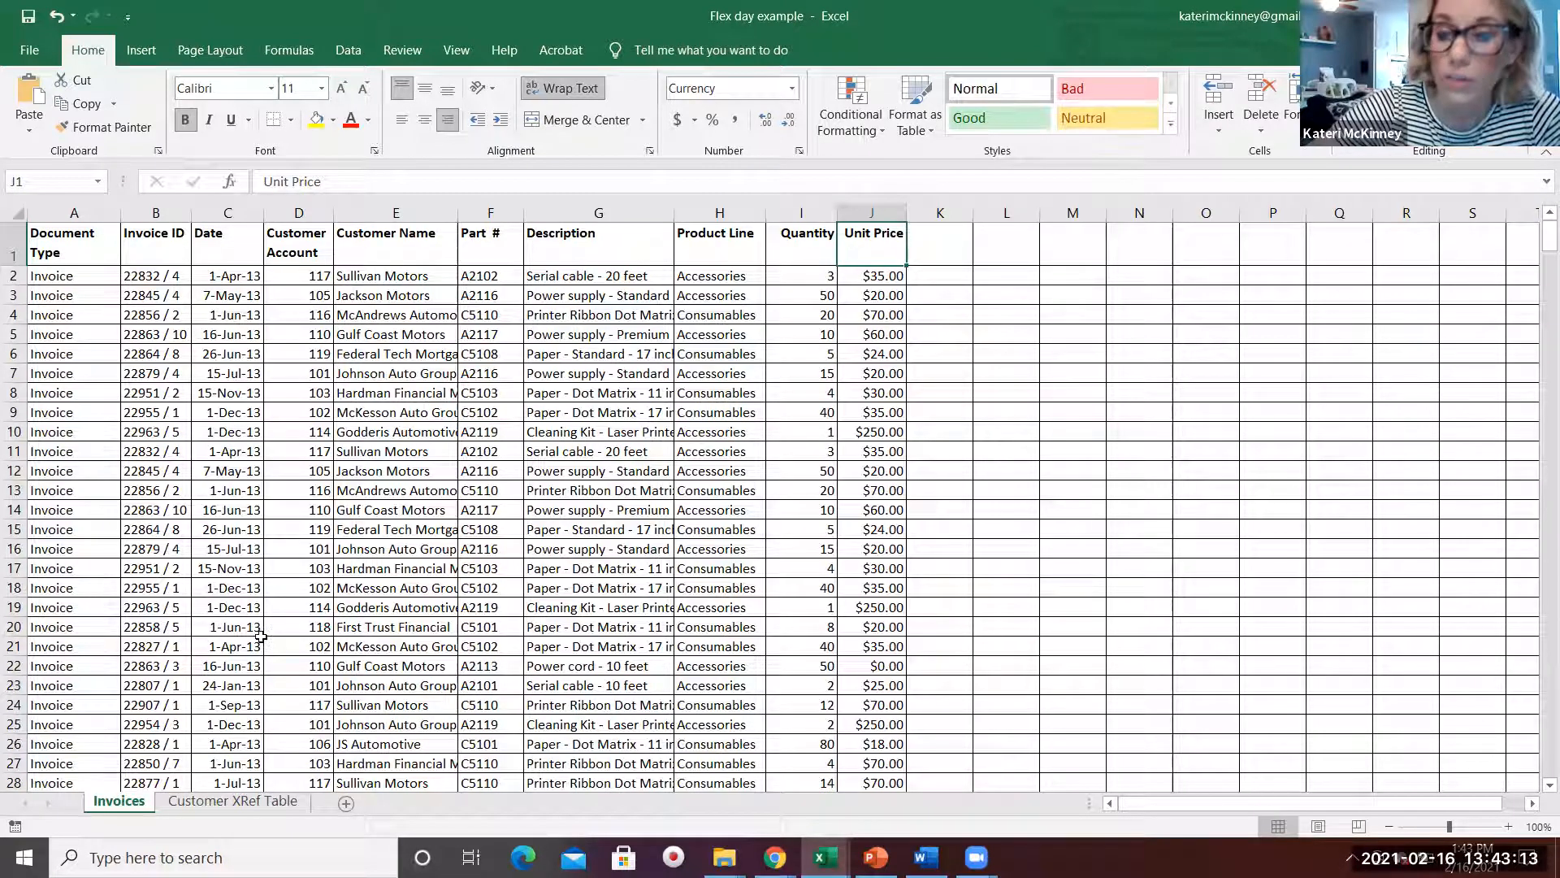
Step: Select the whole data range and the entire Invoices worksheet, clearing each selection again
click(234, 569)
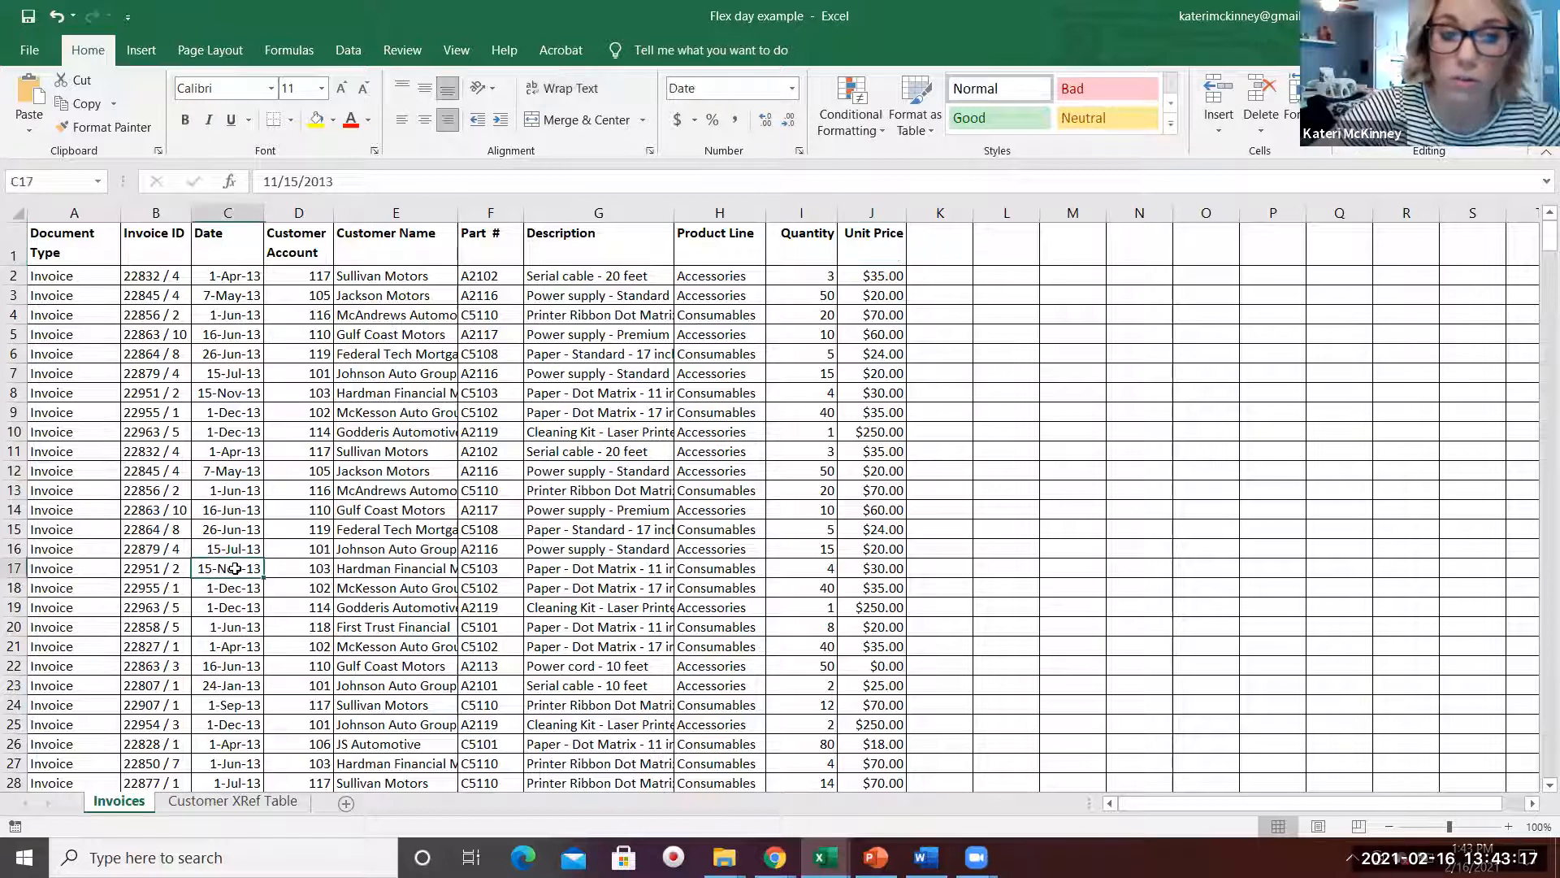
key(ctrl+a)
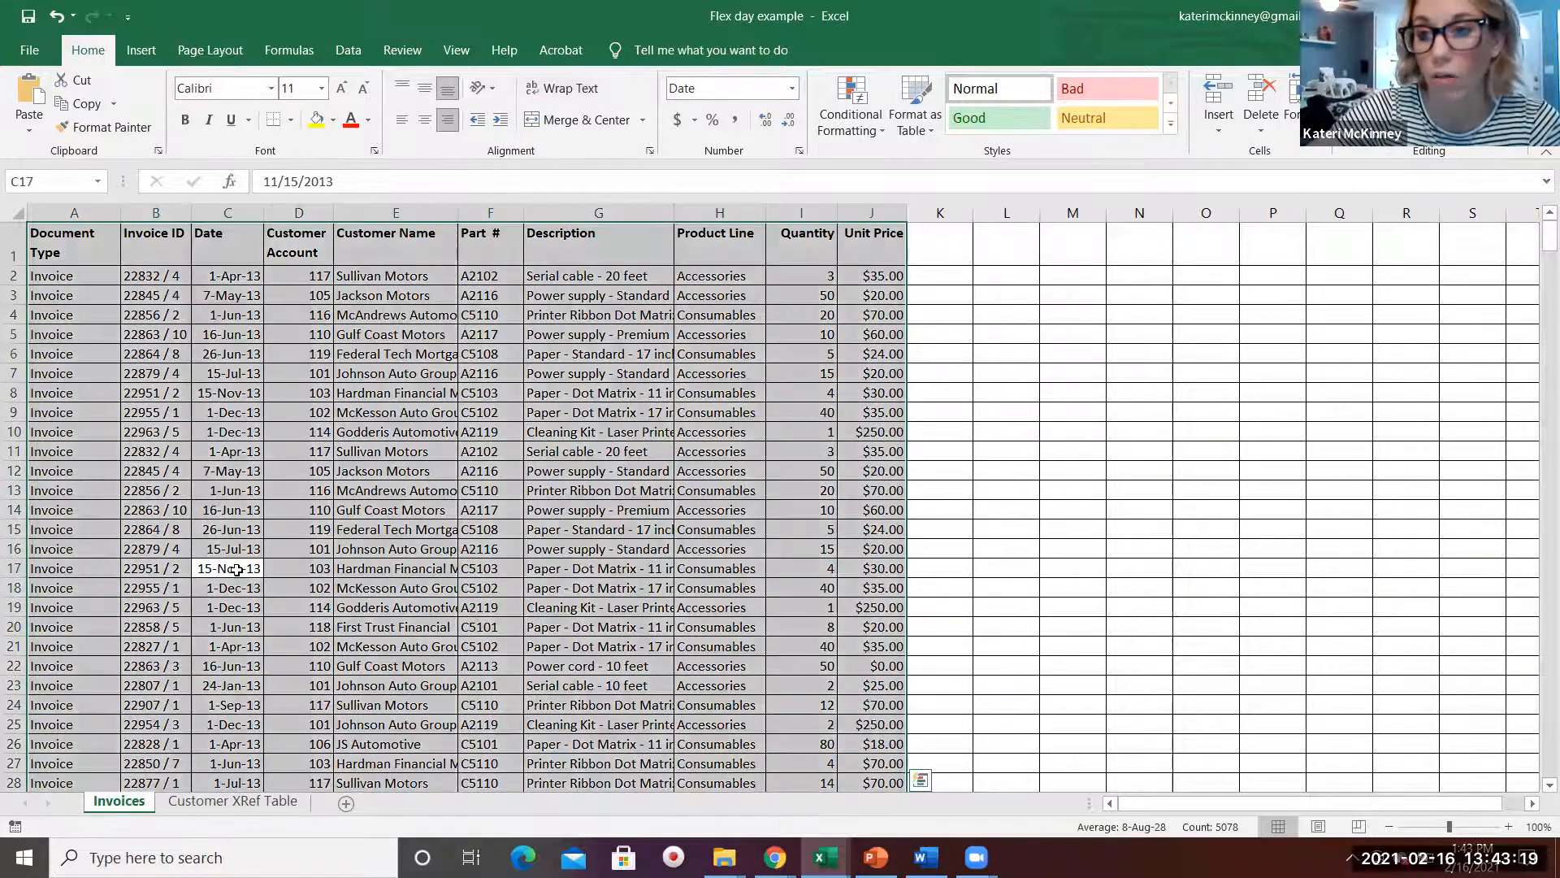
click(1002, 509)
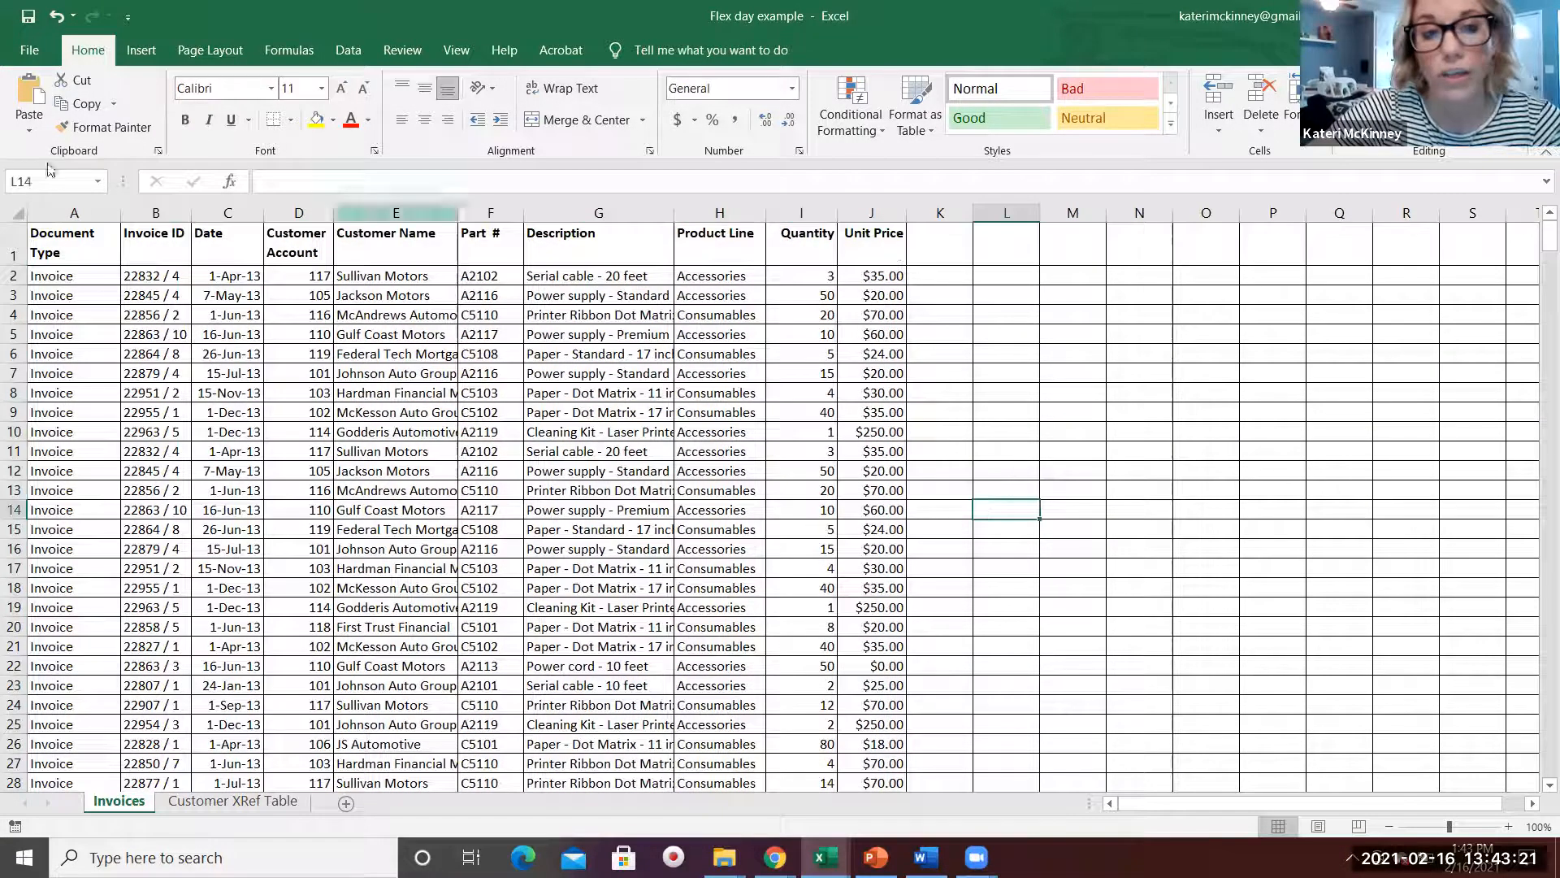
click(16, 212)
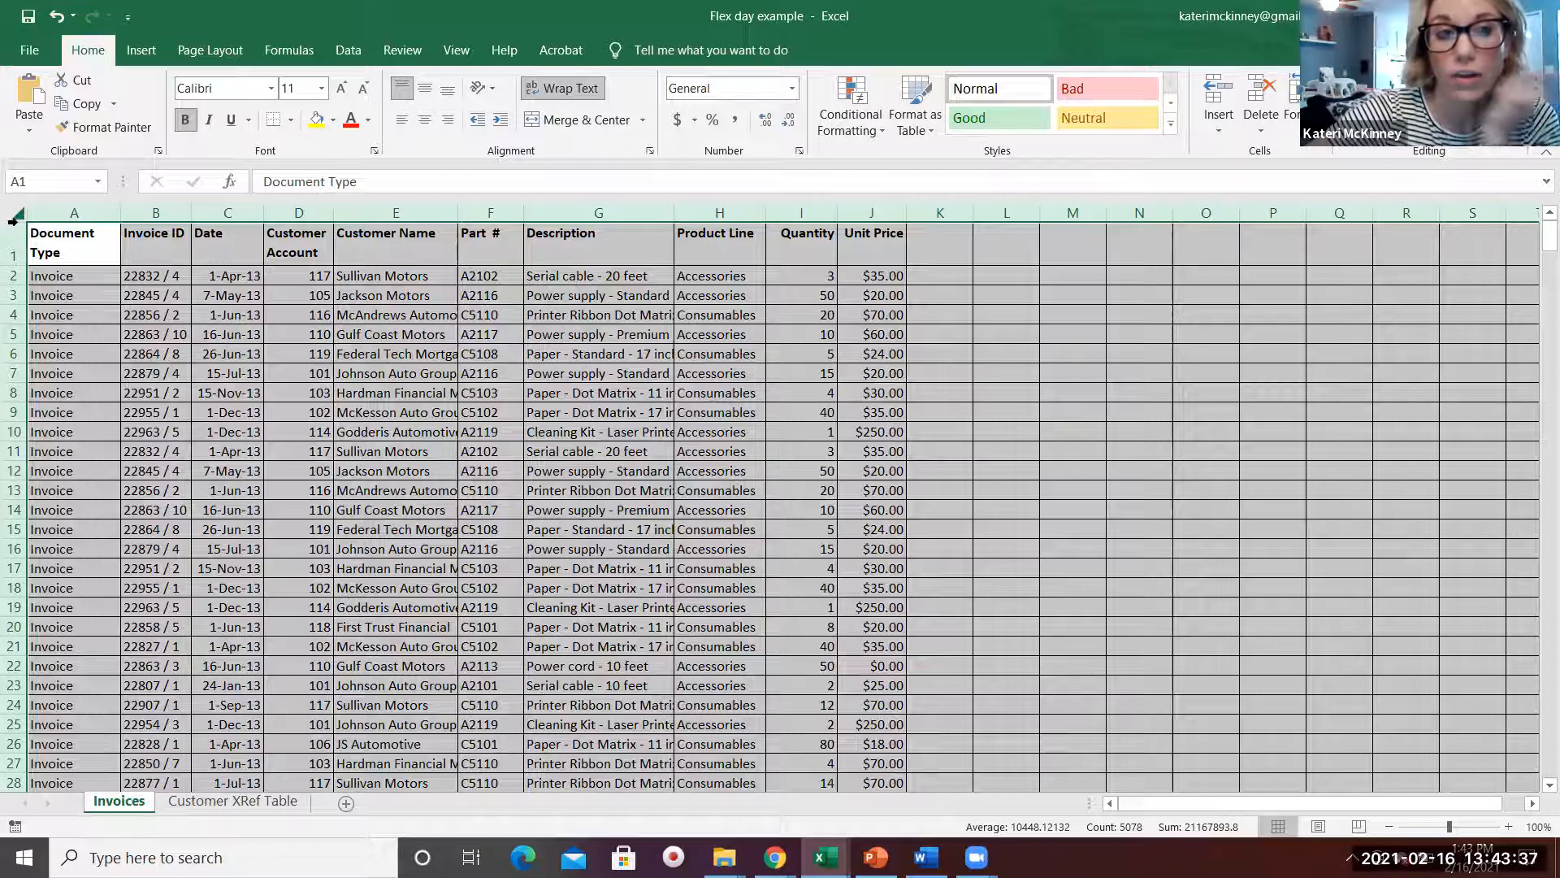
click(78, 312)
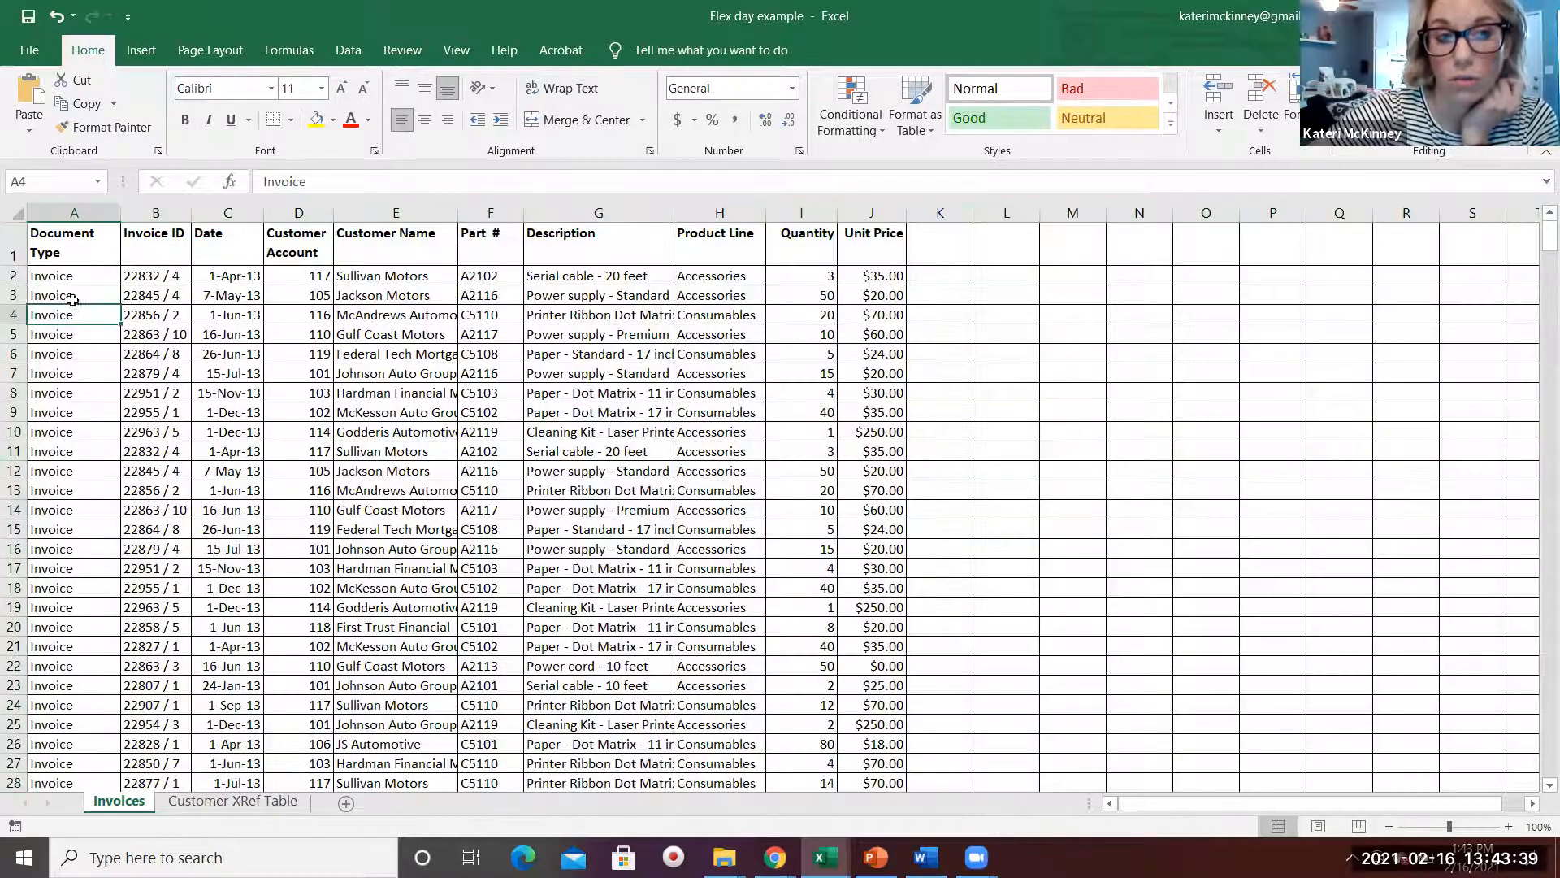
click(22, 213)
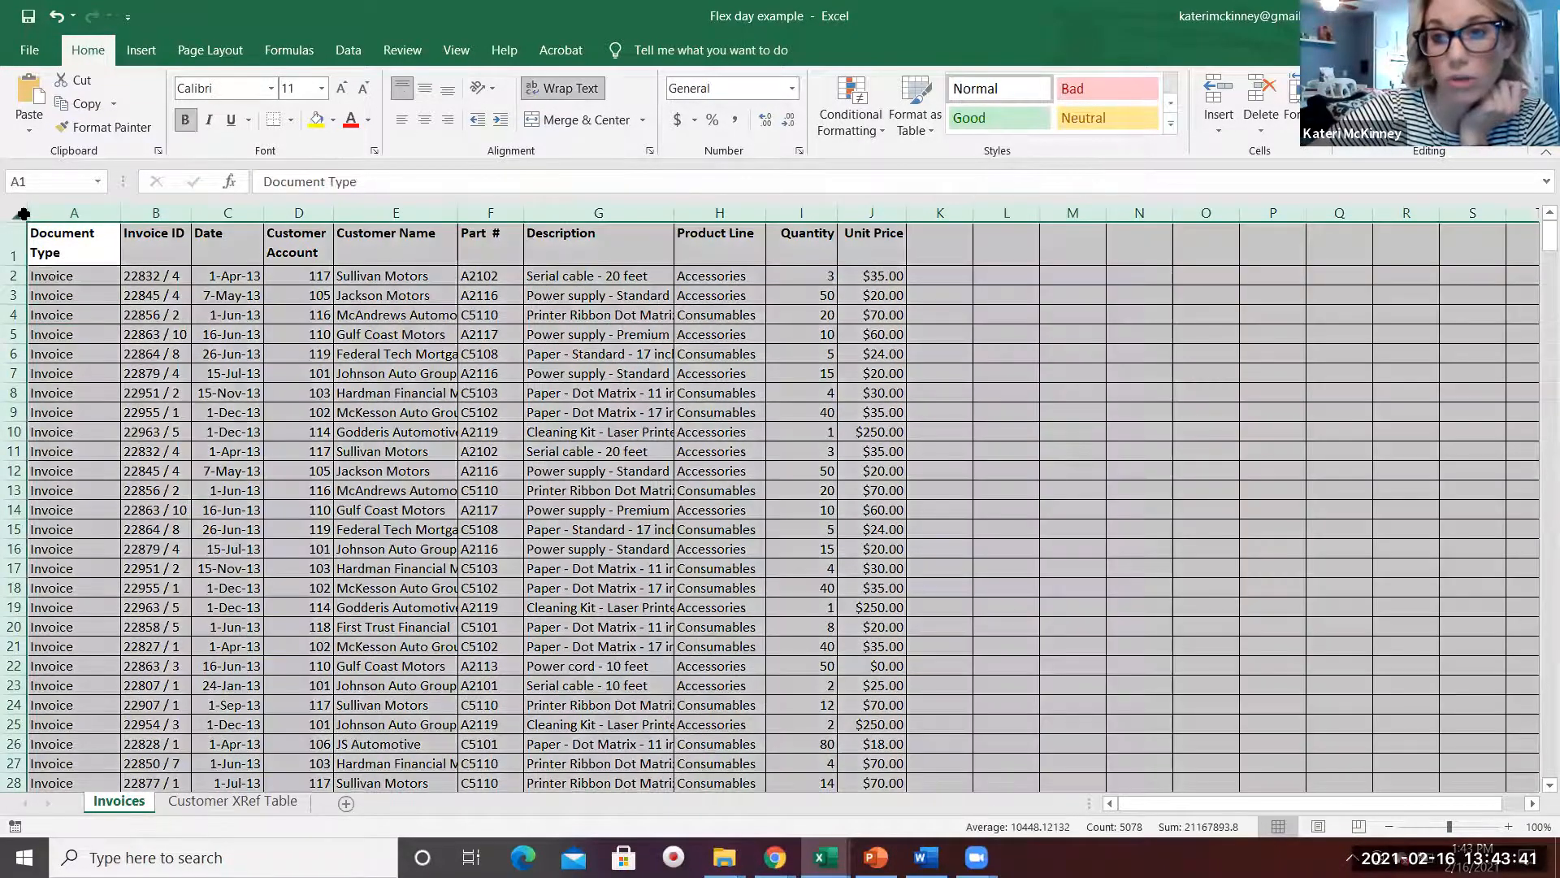
click(53, 294)
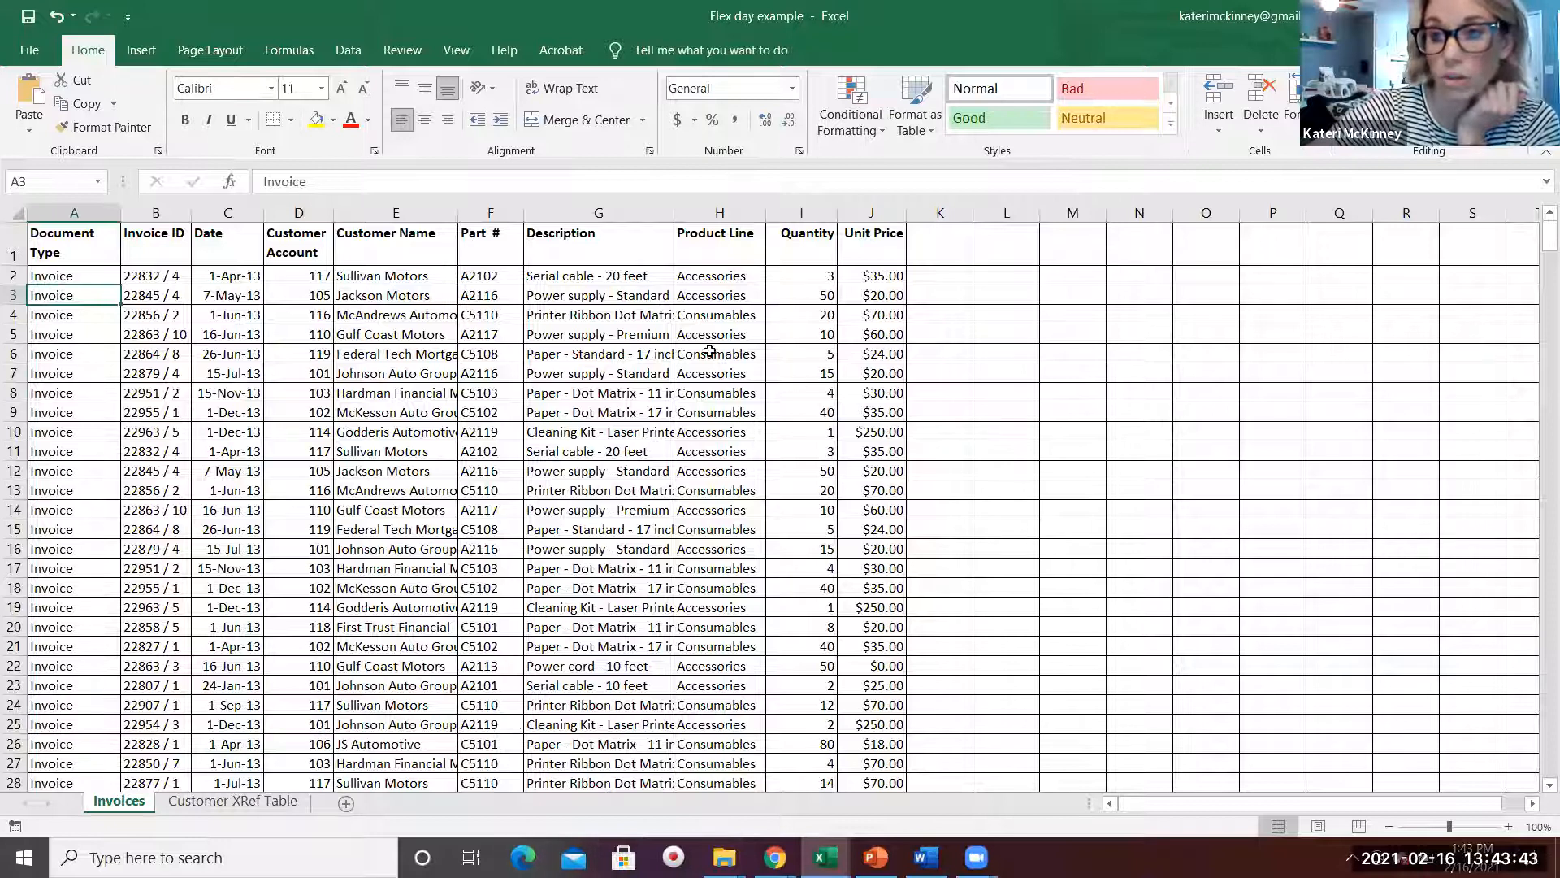
click(936, 376)
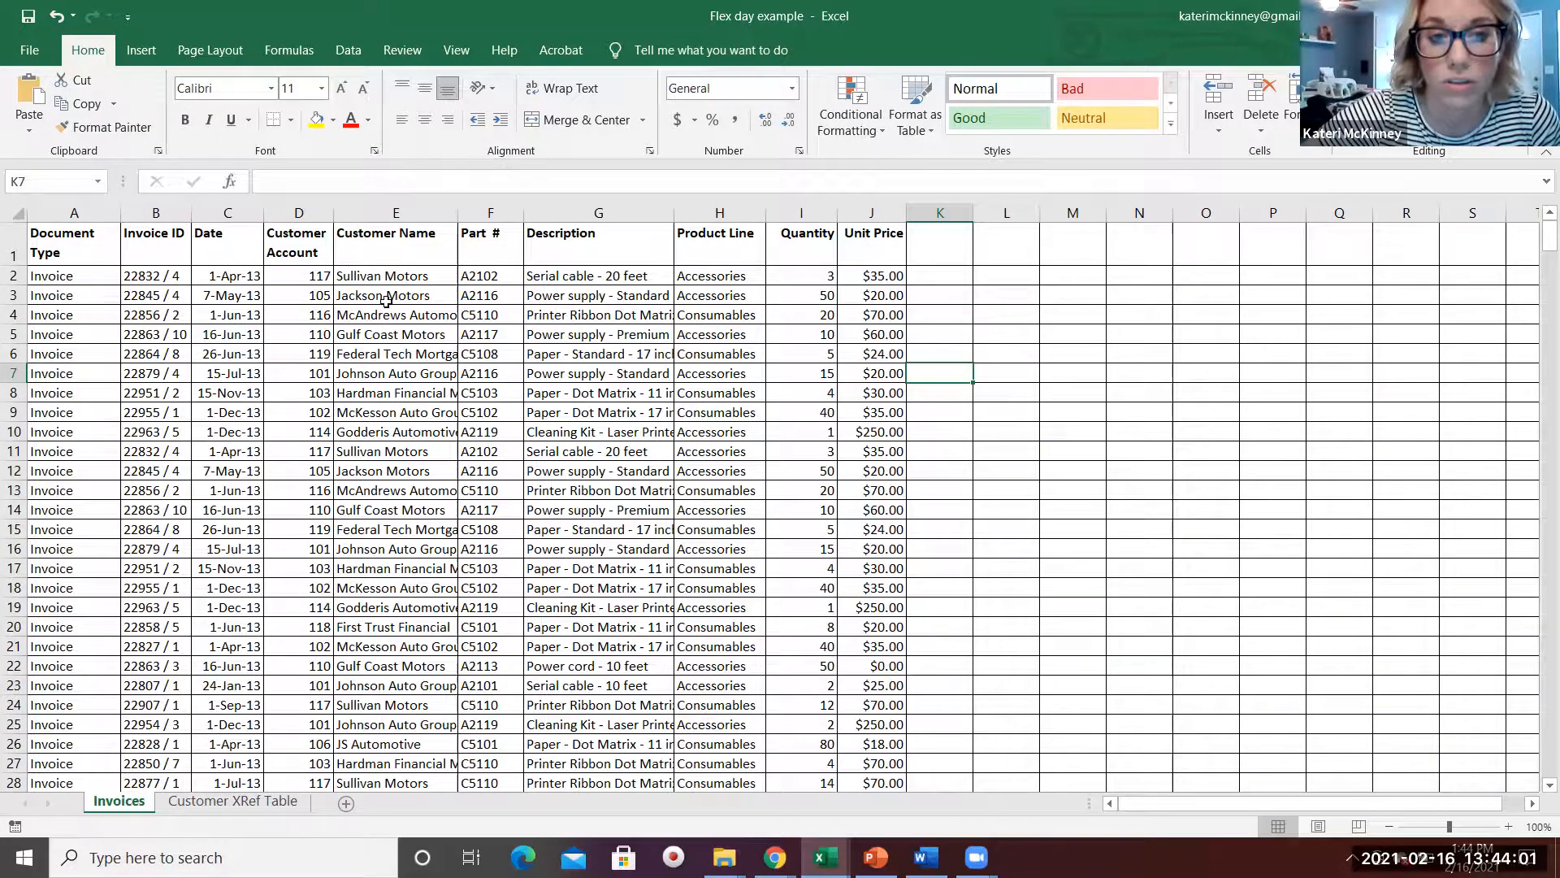
Step: Add the header "Sales Value" in K1 beside Unit Price and fit column K to its contents
scroll(402, 406, down, 3)
scroll(444, 561, up, 3)
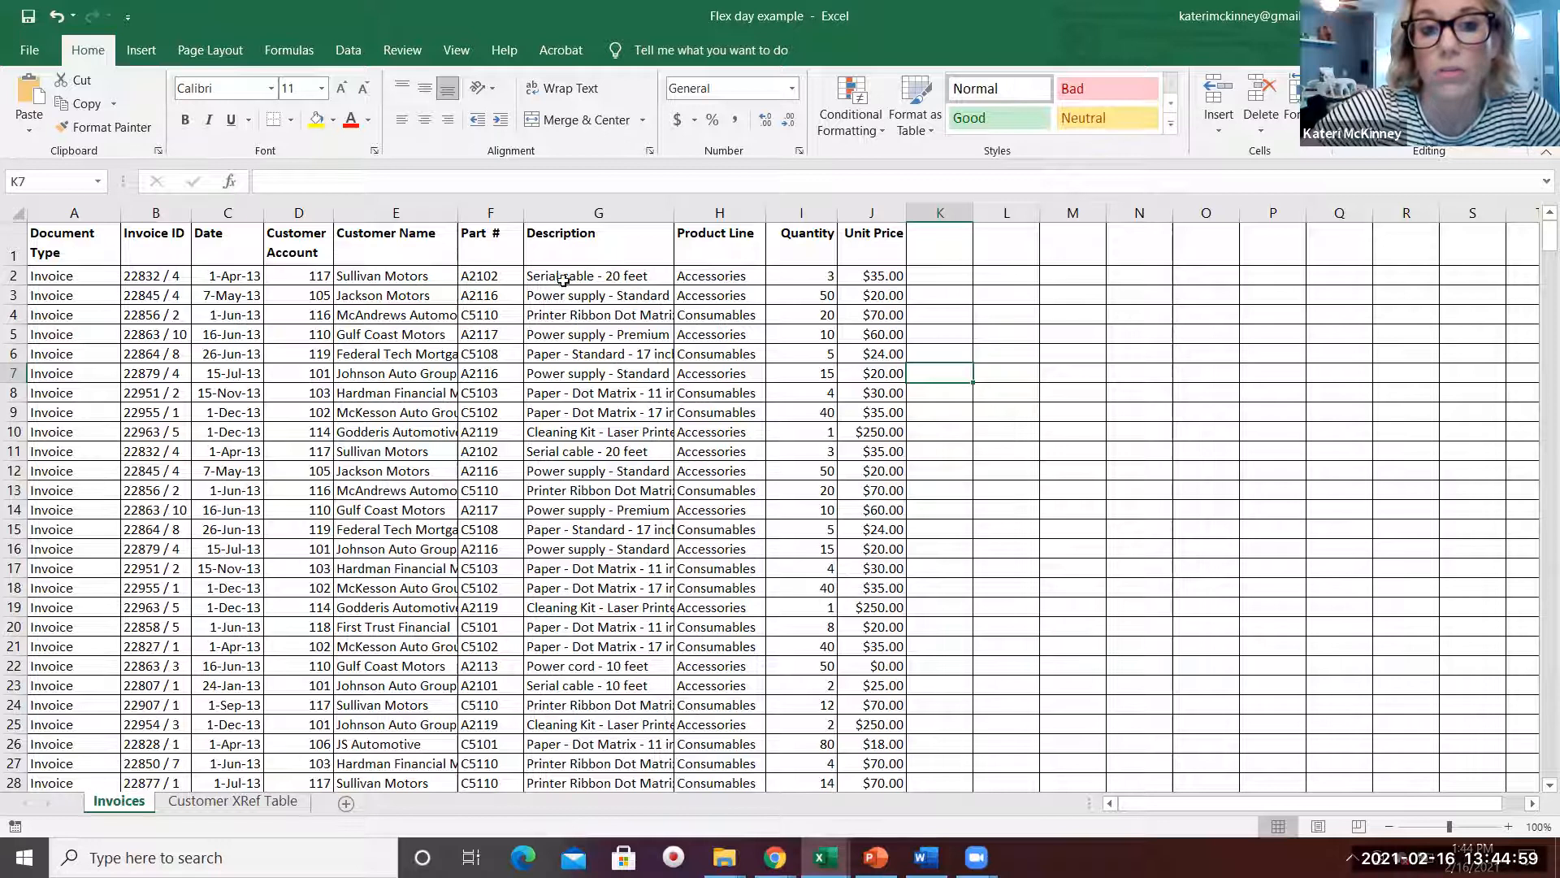
drag(821, 274, 883, 269)
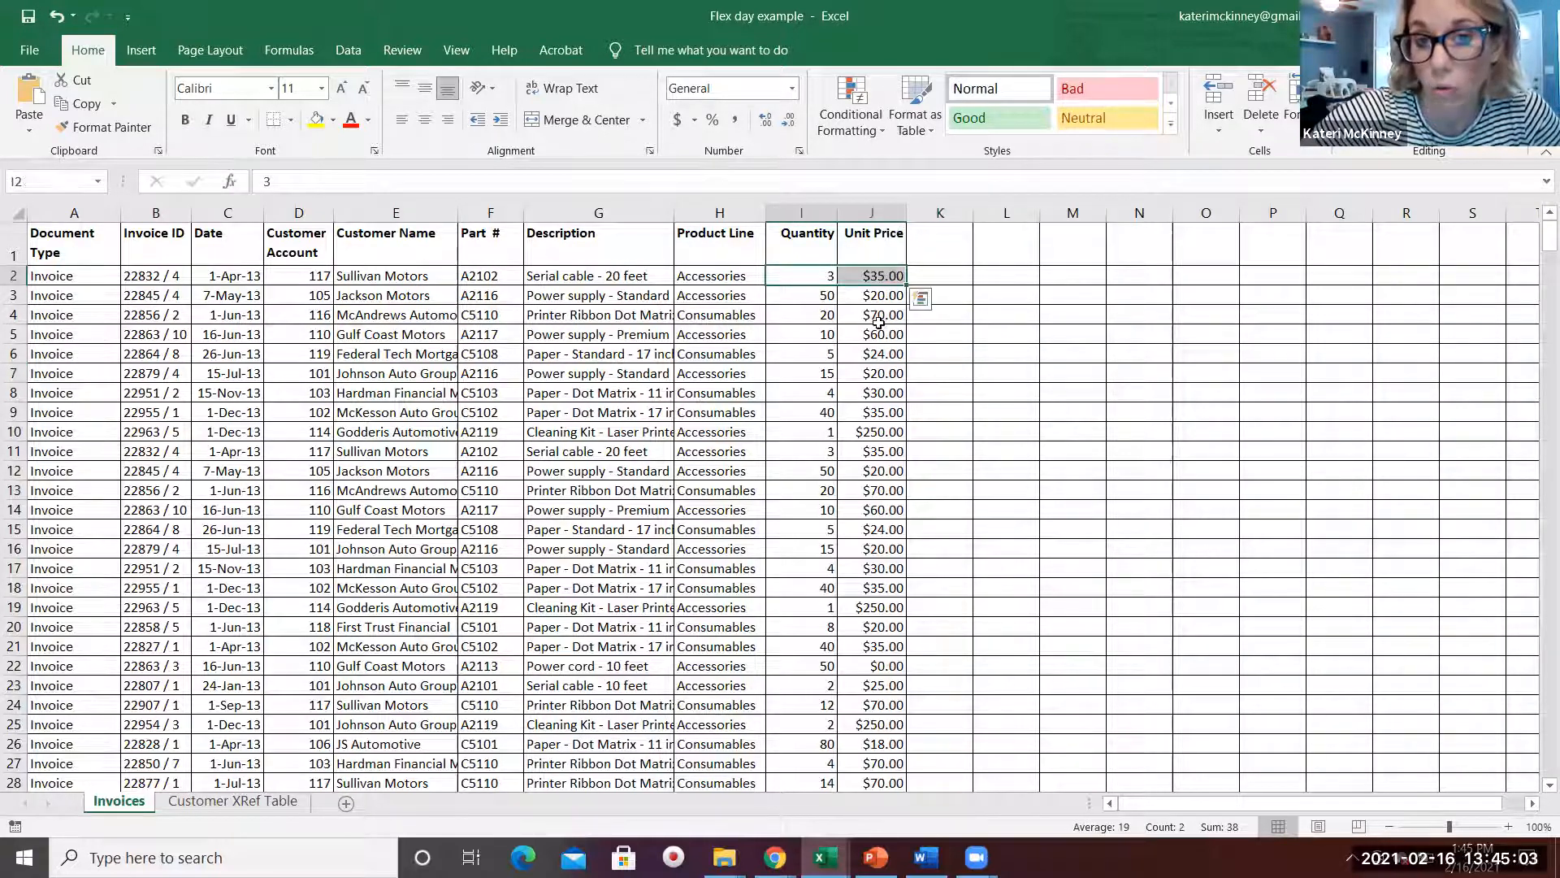
click(945, 235)
text(S)
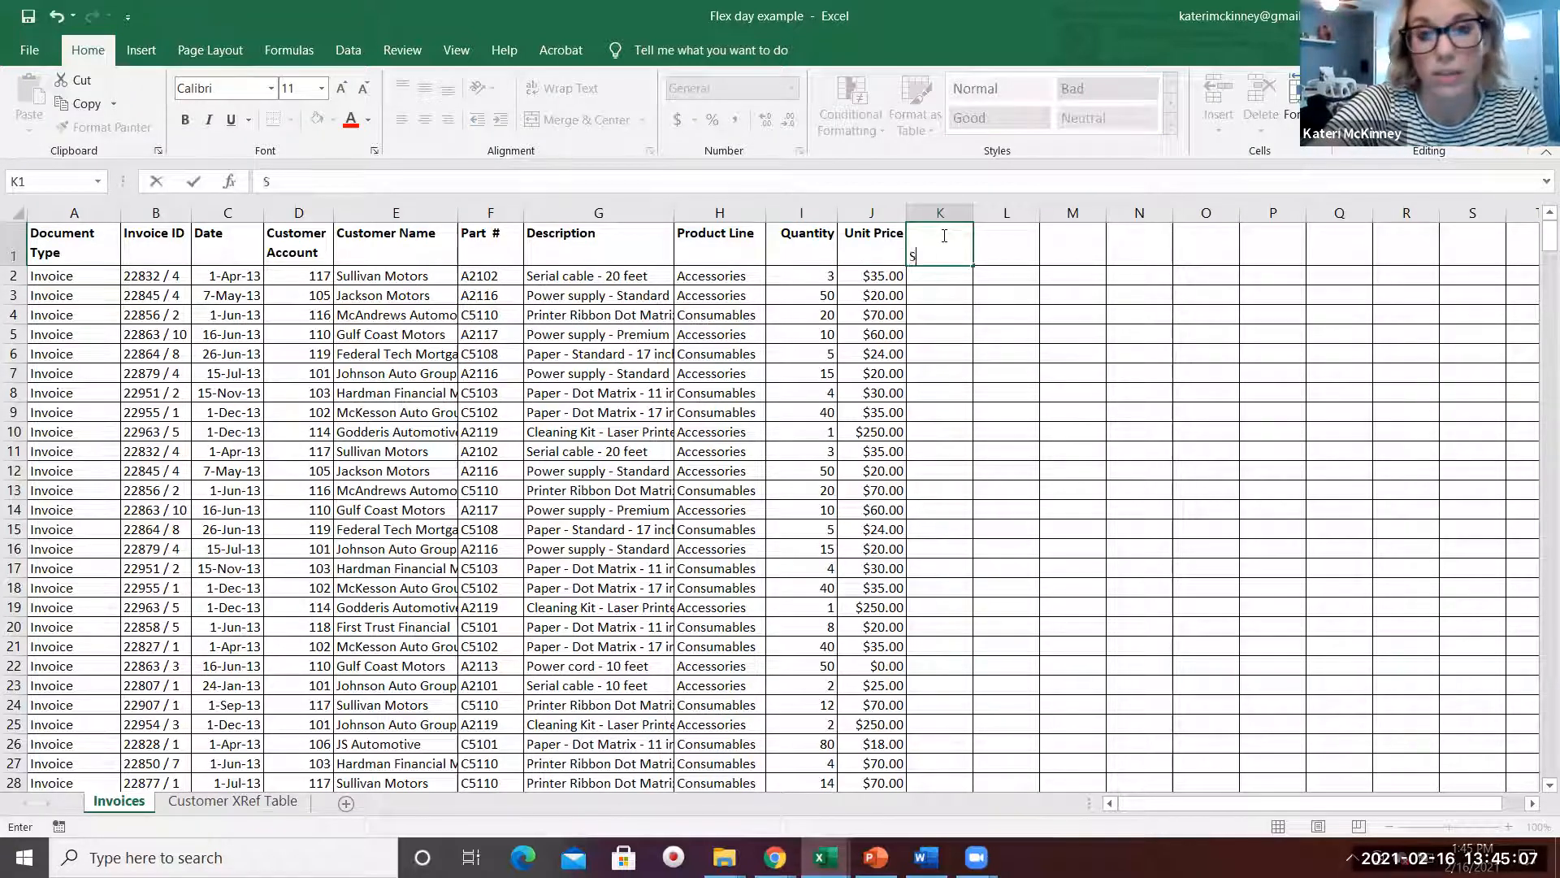
text(ales Value)
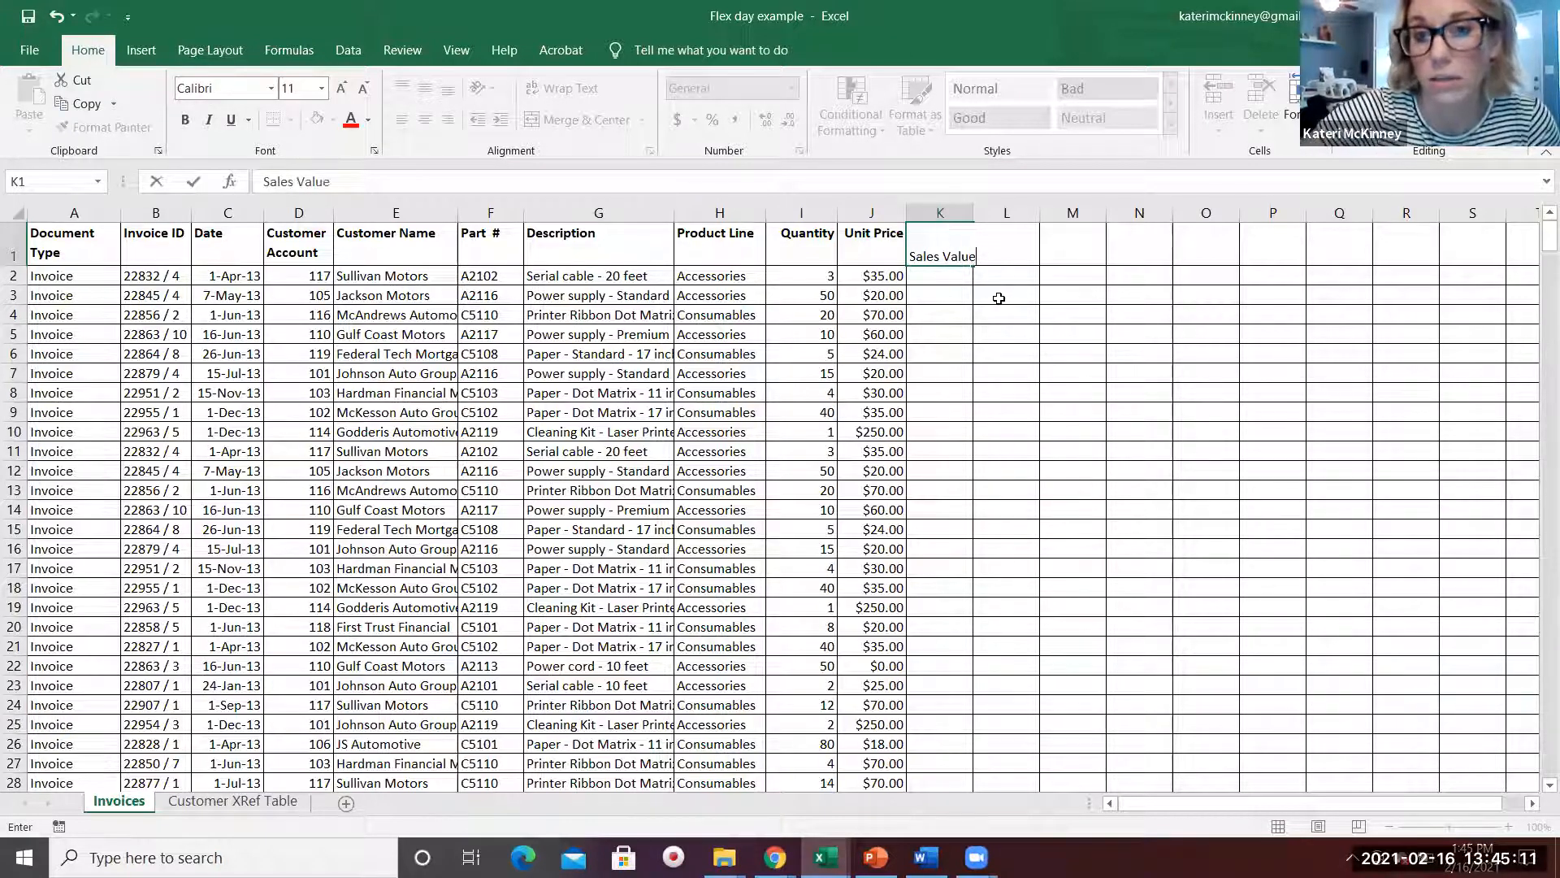
click(1002, 297)
double_click(973, 213)
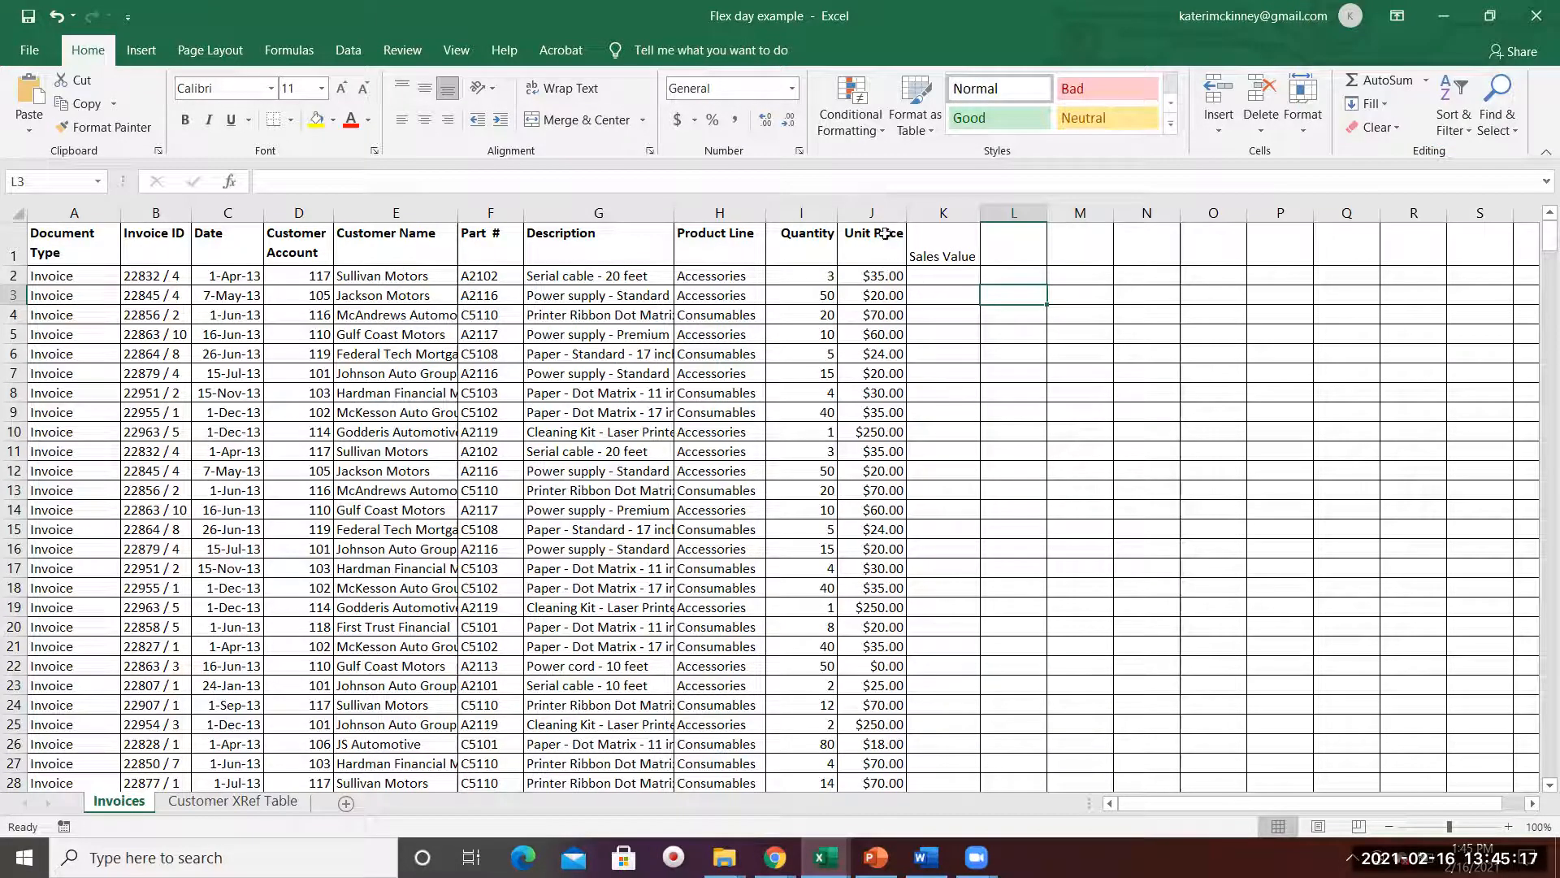
mouse_move(882, 273)
mouse_down()
mouse_move(878, 764)
mouse_move(880, 275)
mouse_up()
click(940, 275)
double_click(941, 275)
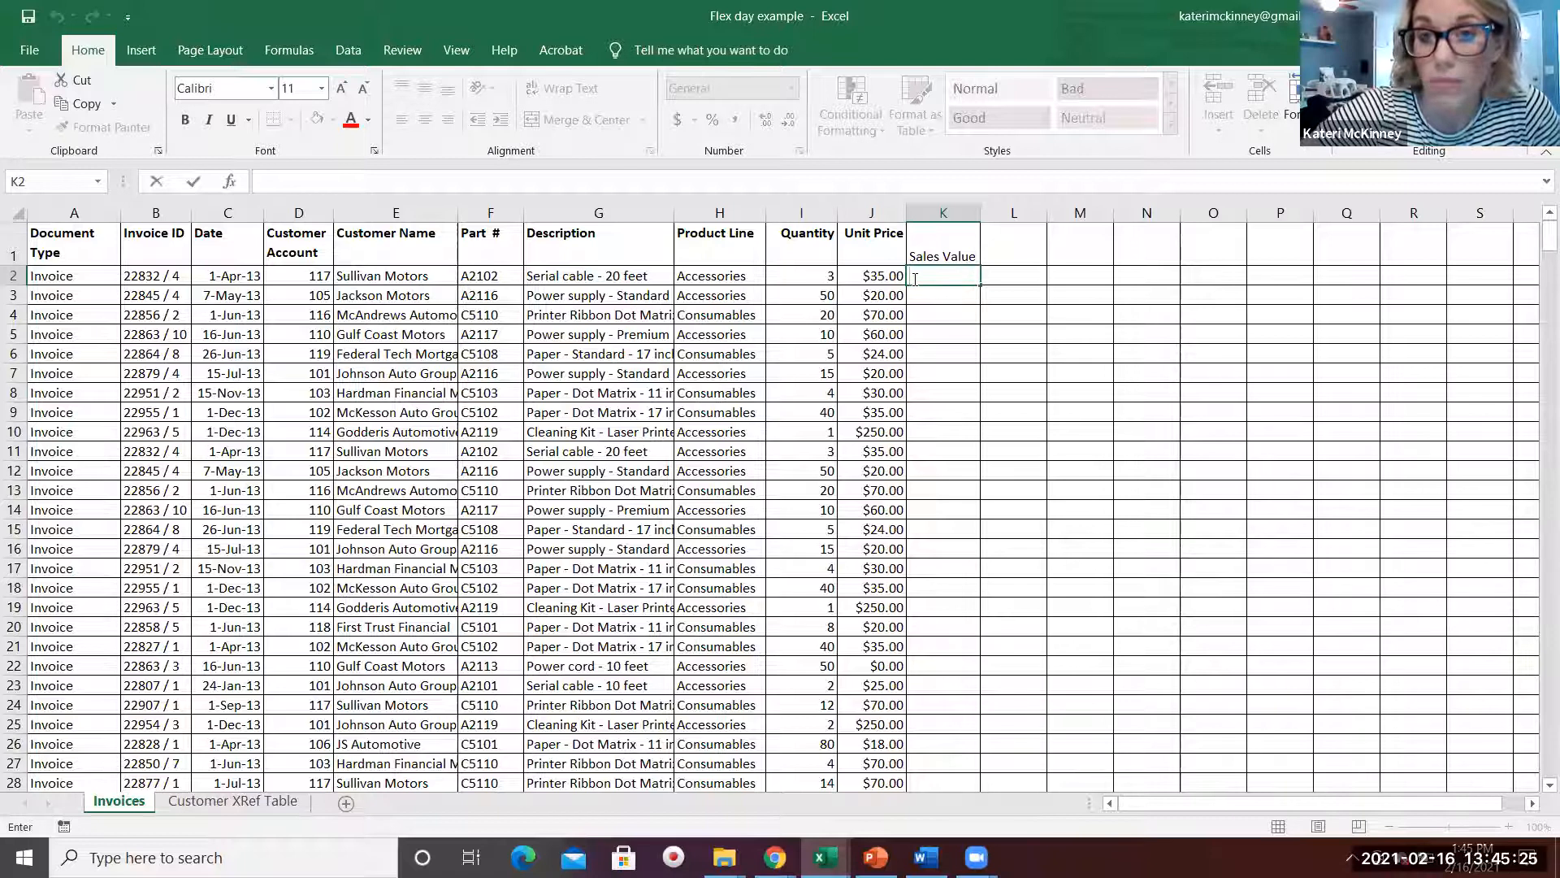
Step: Copy the formatting of the whole Unit Price column, header included, onto the Sales Value column with Format Painter
click(859, 258)
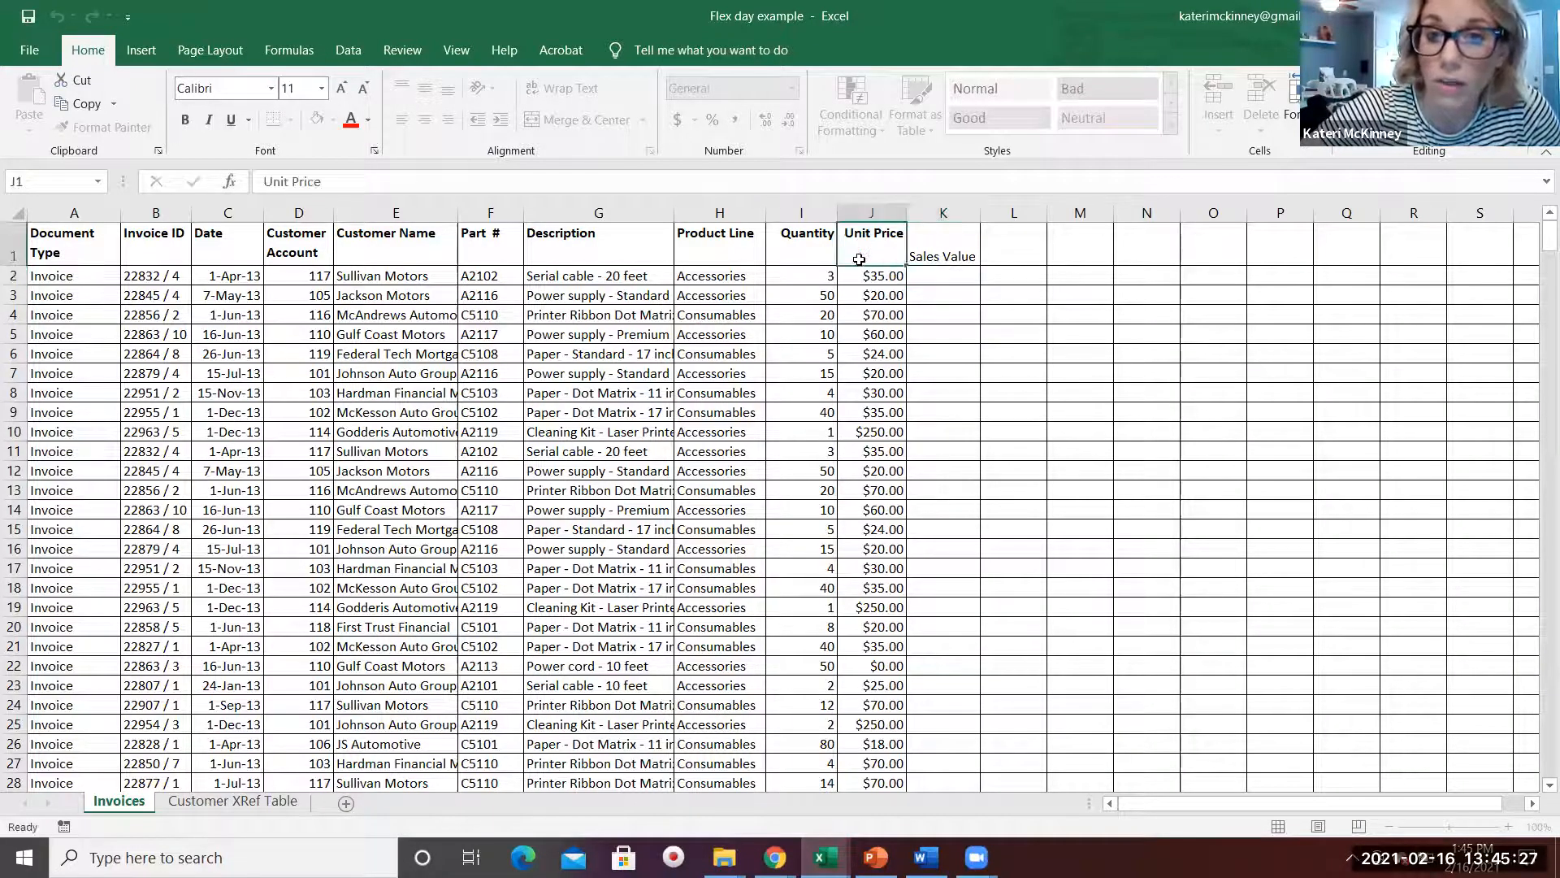
key(ctrl+shift+Down)
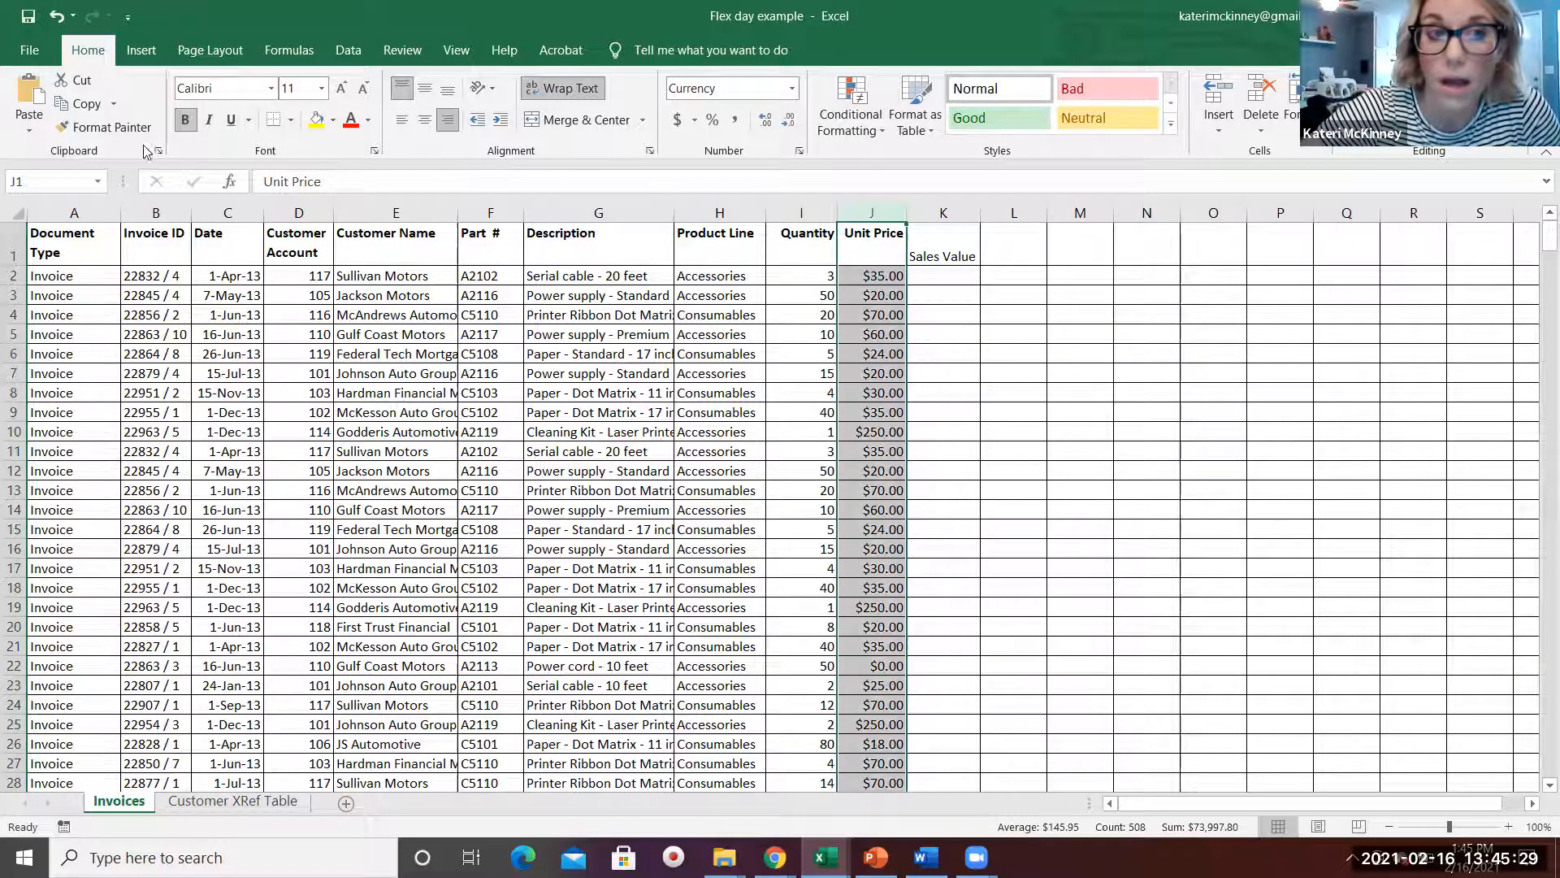
click(76, 130)
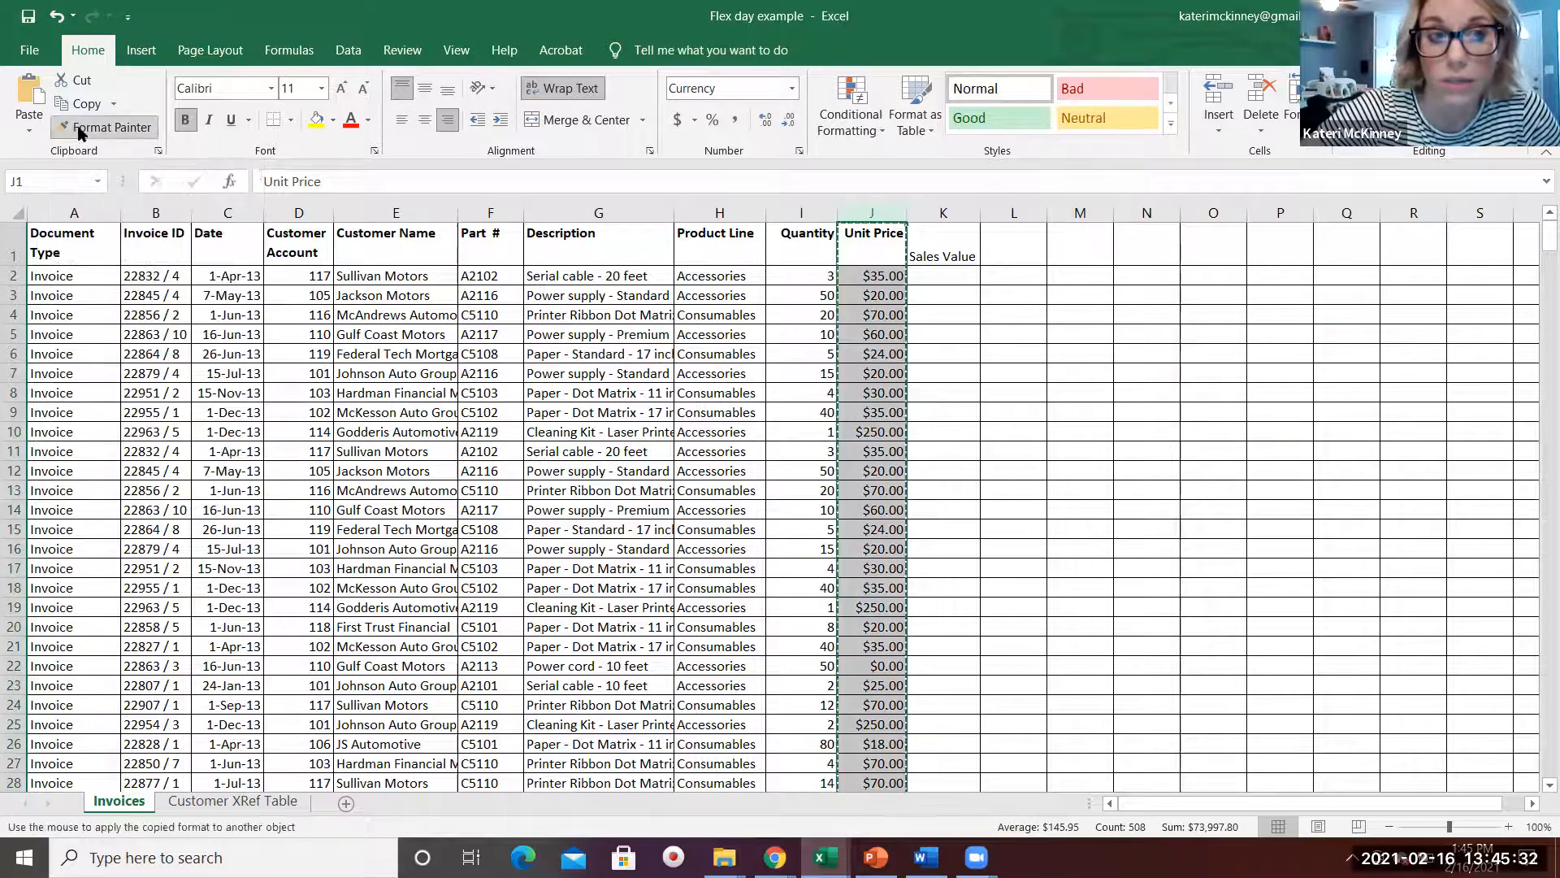
click(959, 235)
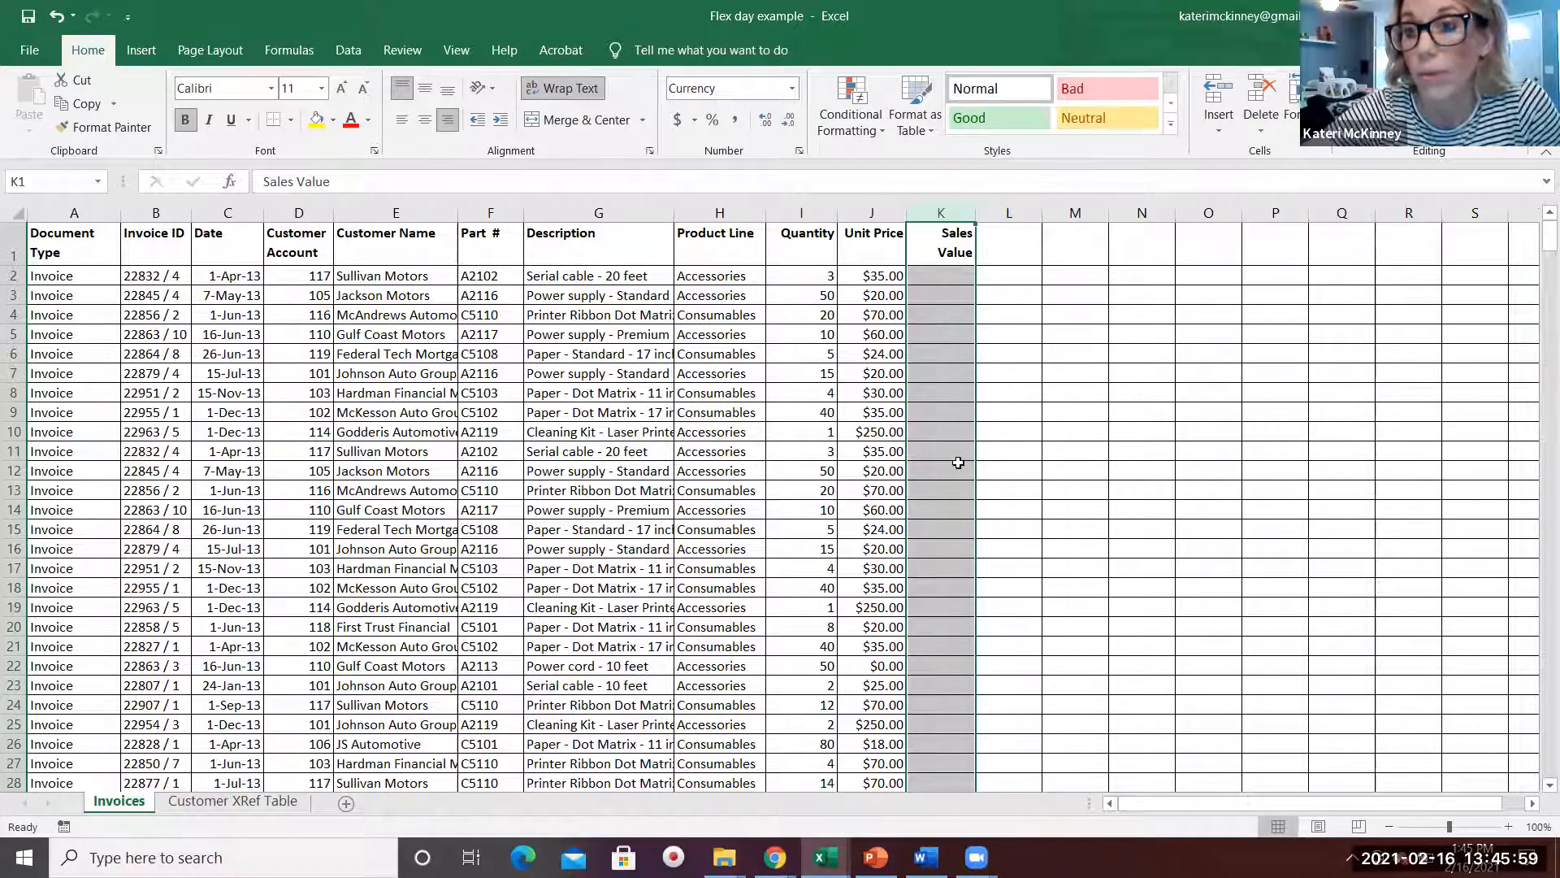
click(1046, 371)
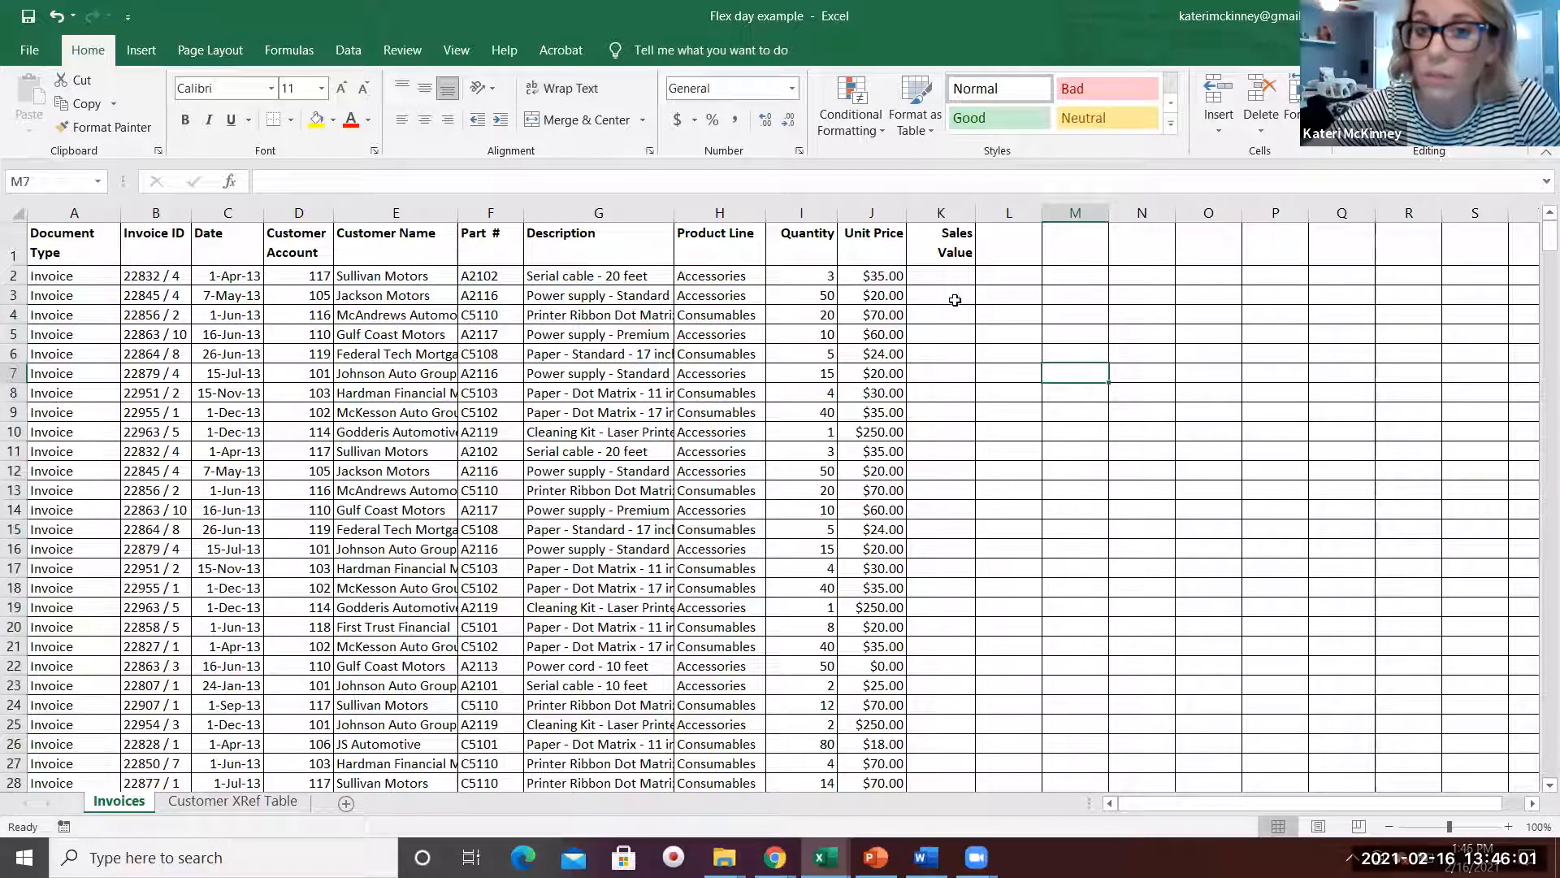
Step: Enter the formula =I2*J2 in K2 to multiply the first invoice's quantity by its unit price
double_click(941, 274)
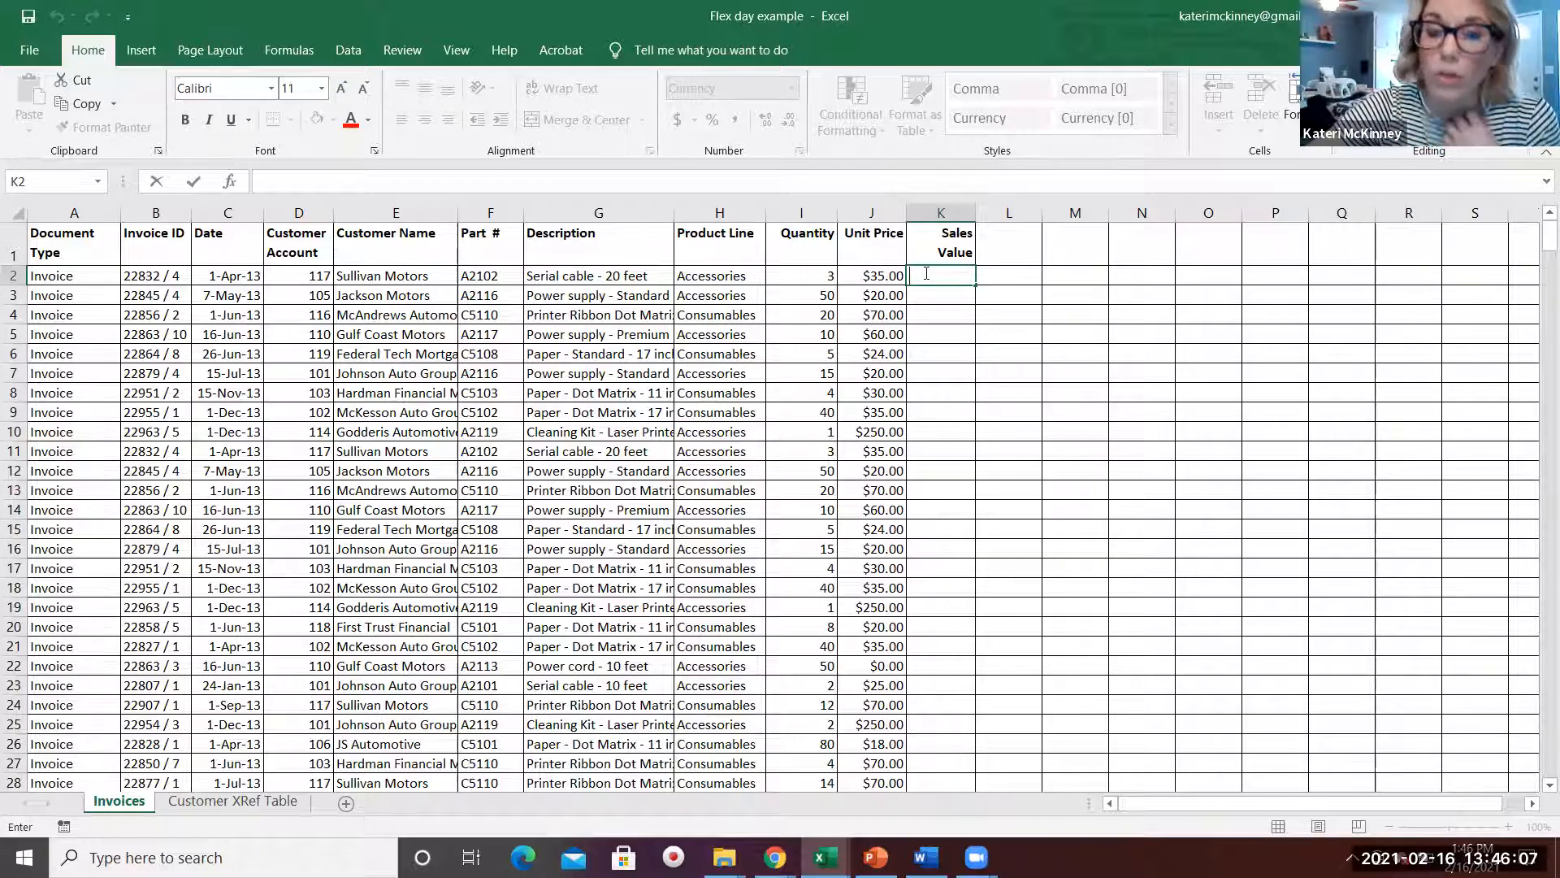
click(405, 188)
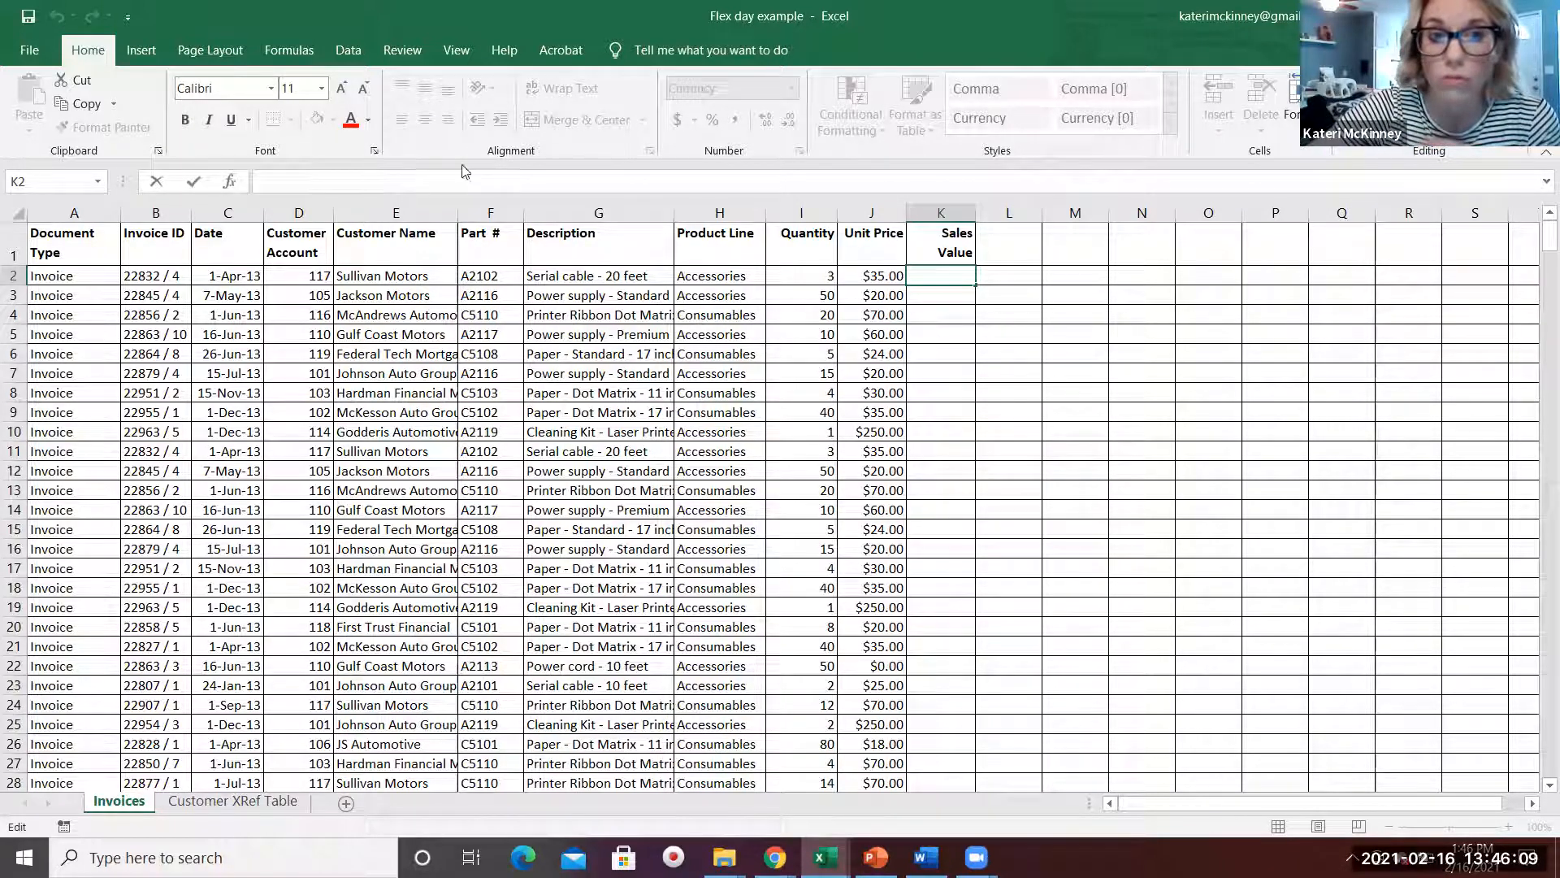
click(304, 48)
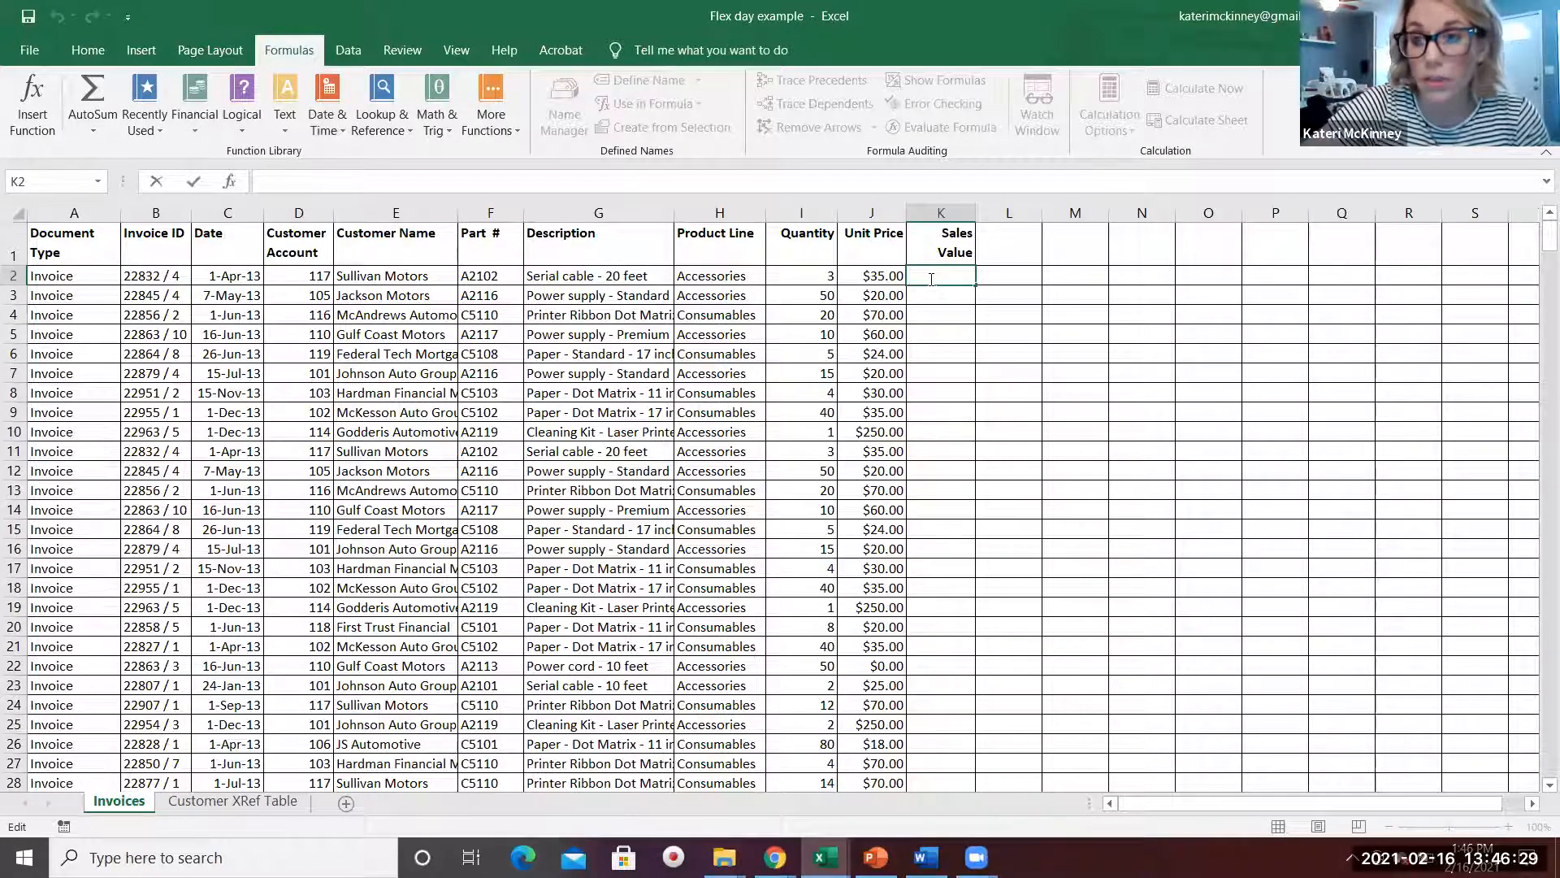
text(=)
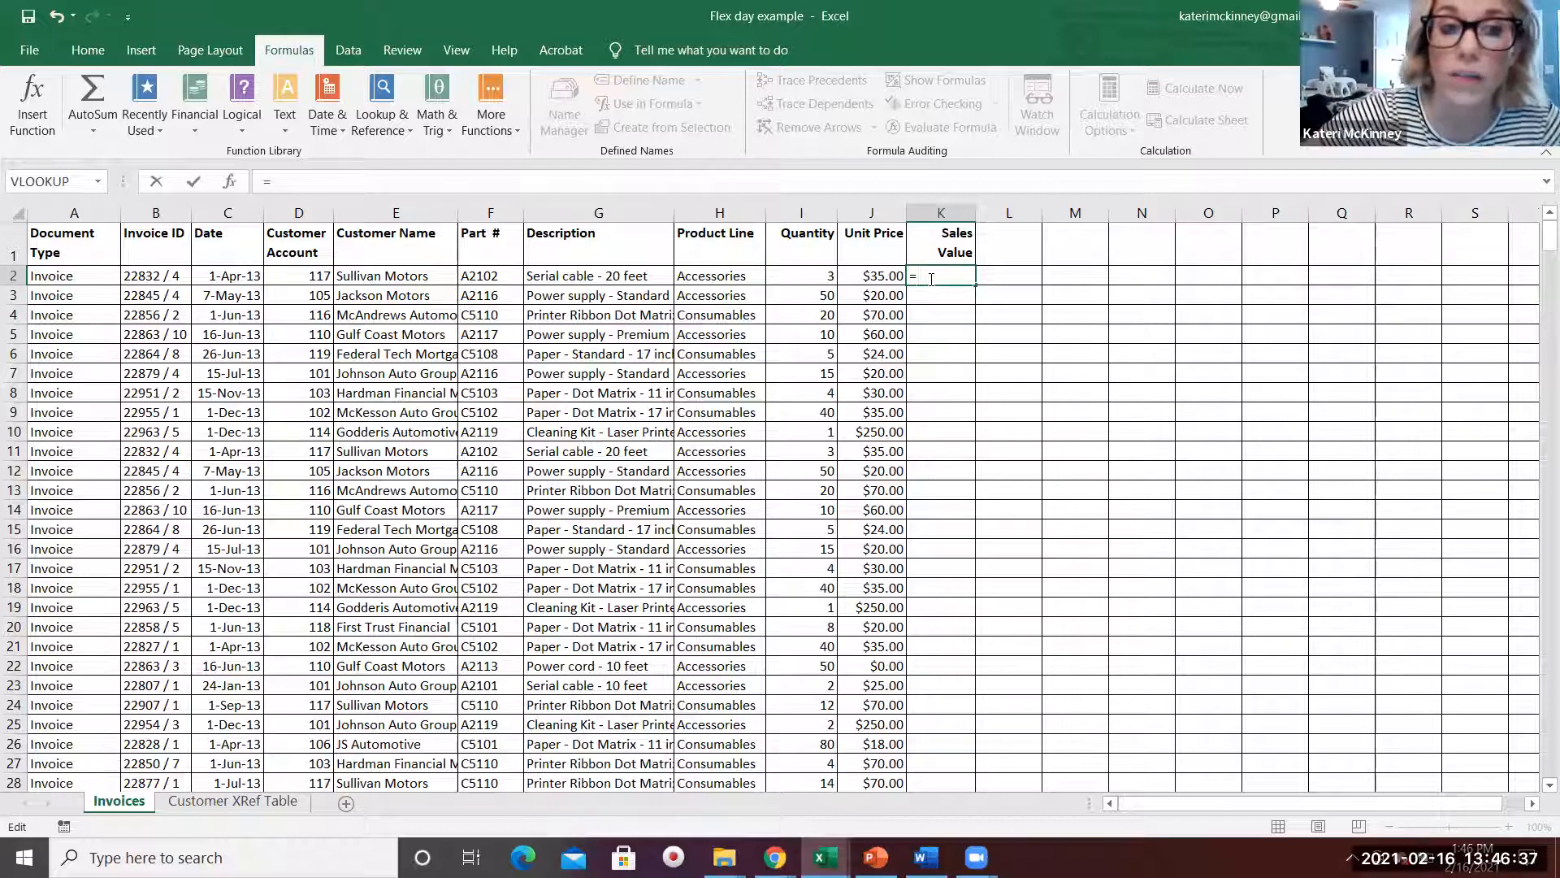
click(787, 272)
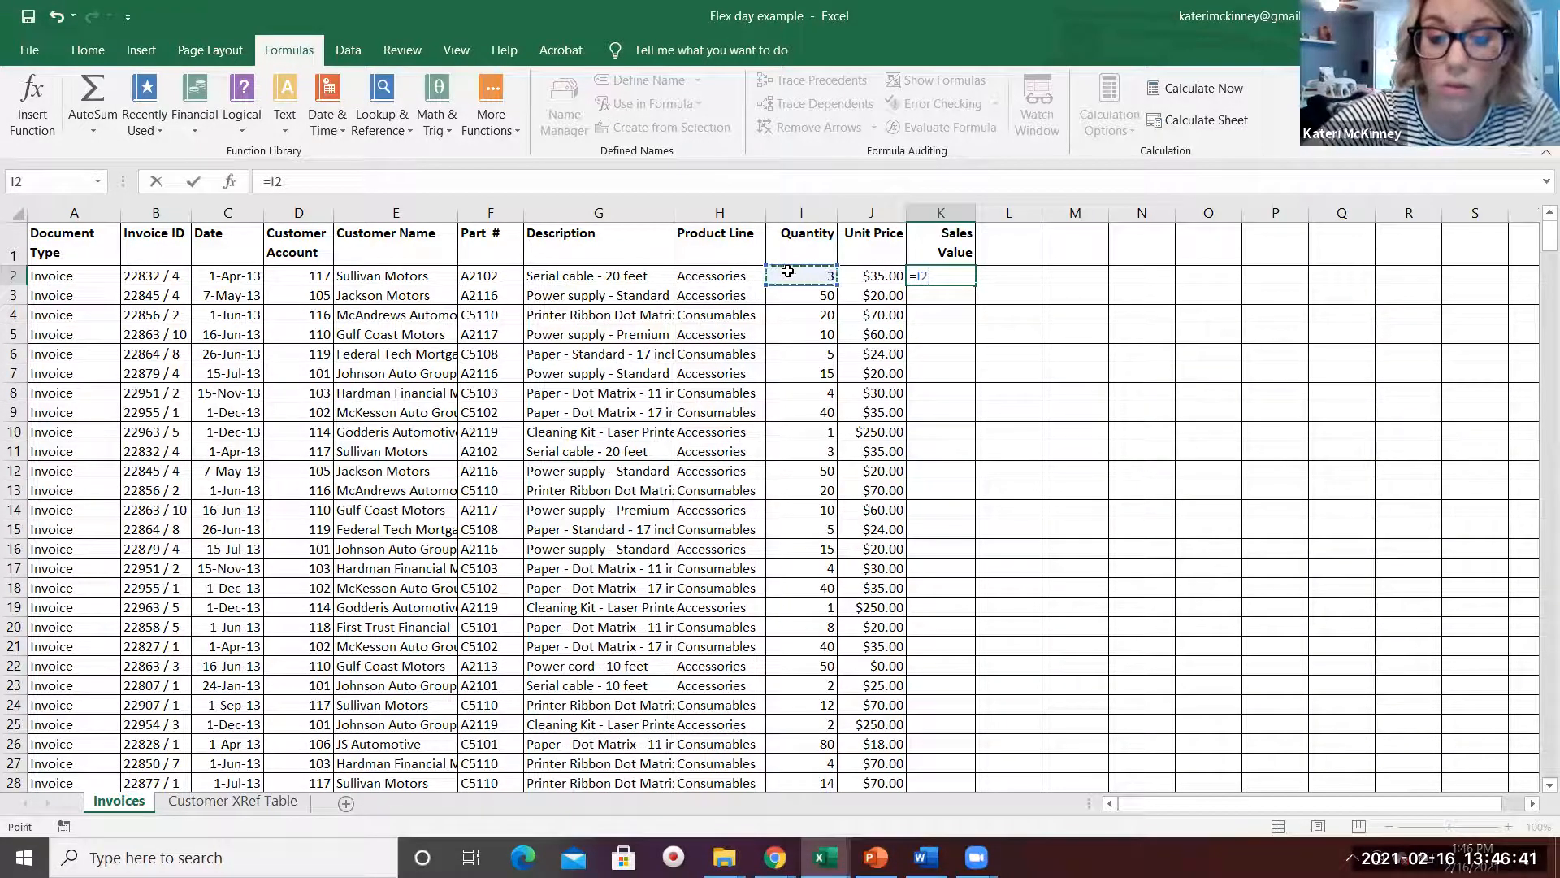
text(*)
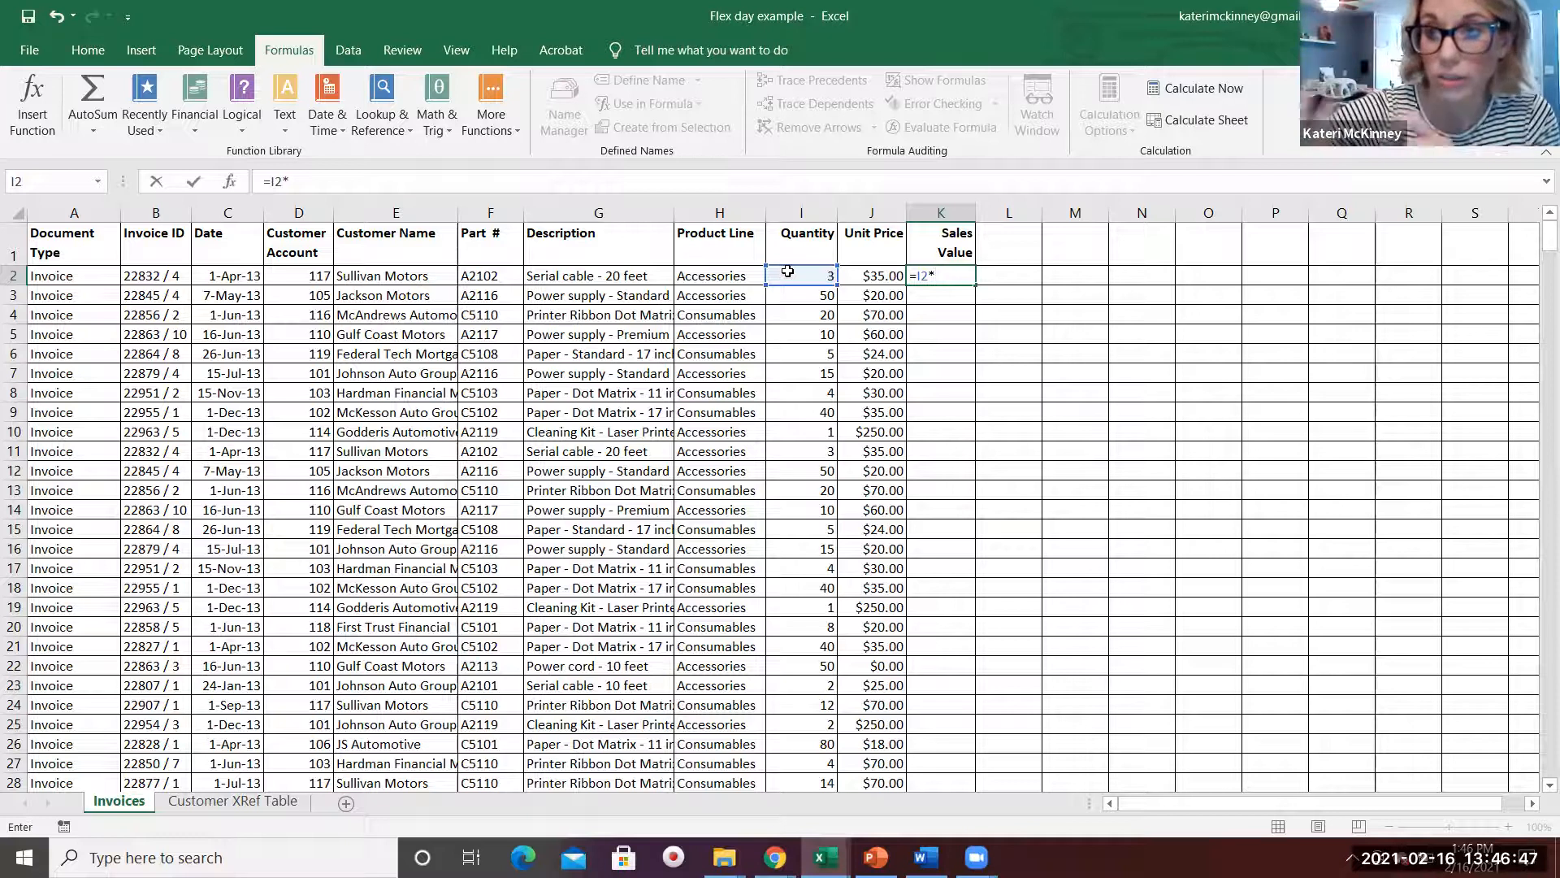
click(886, 277)
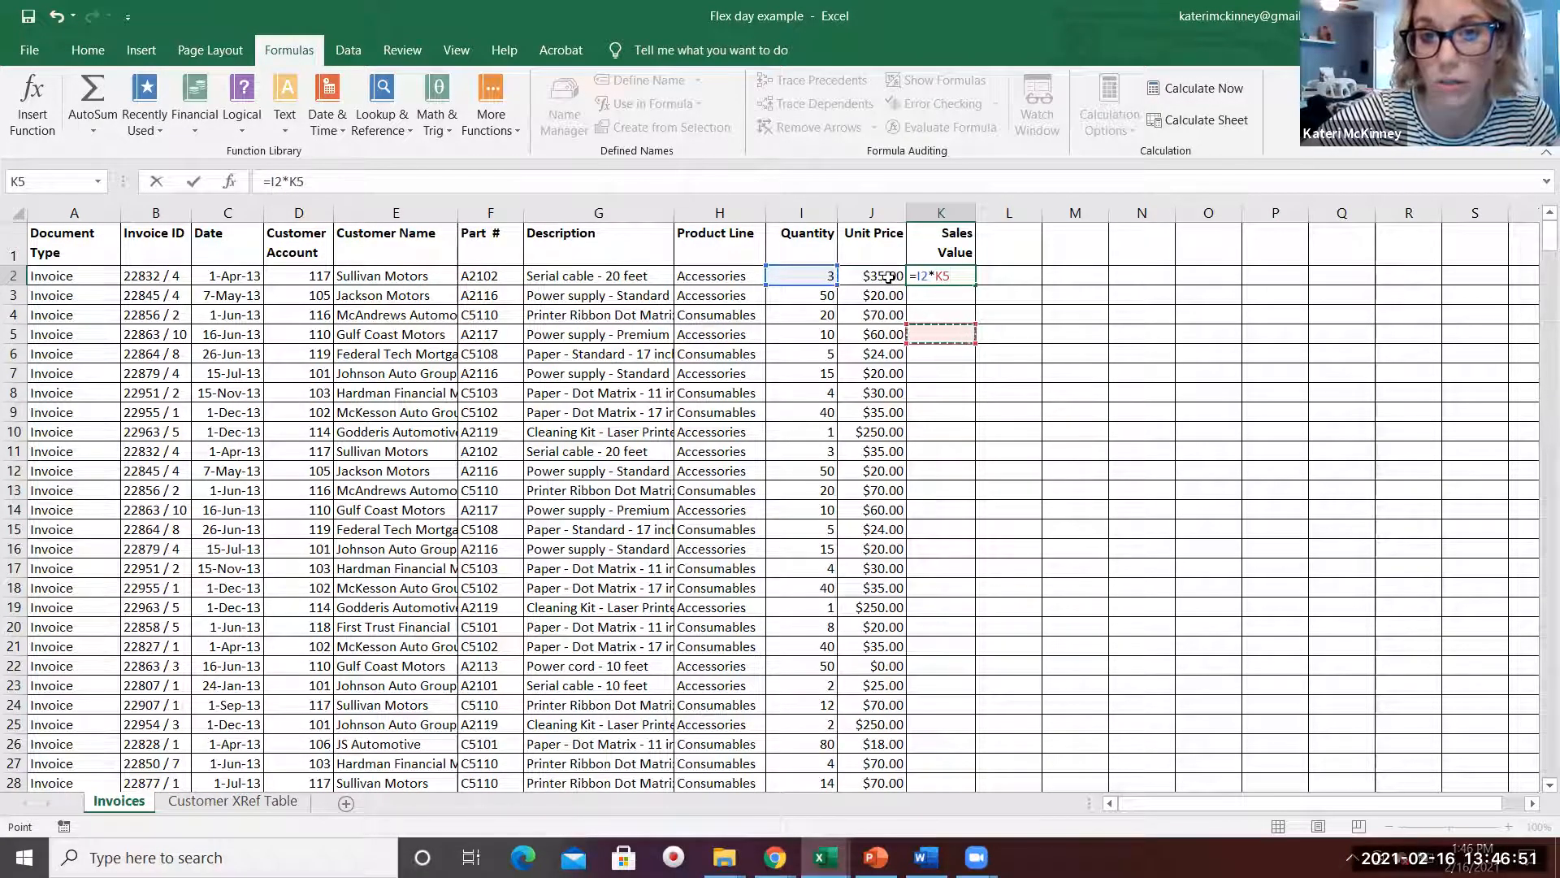
key(Return)
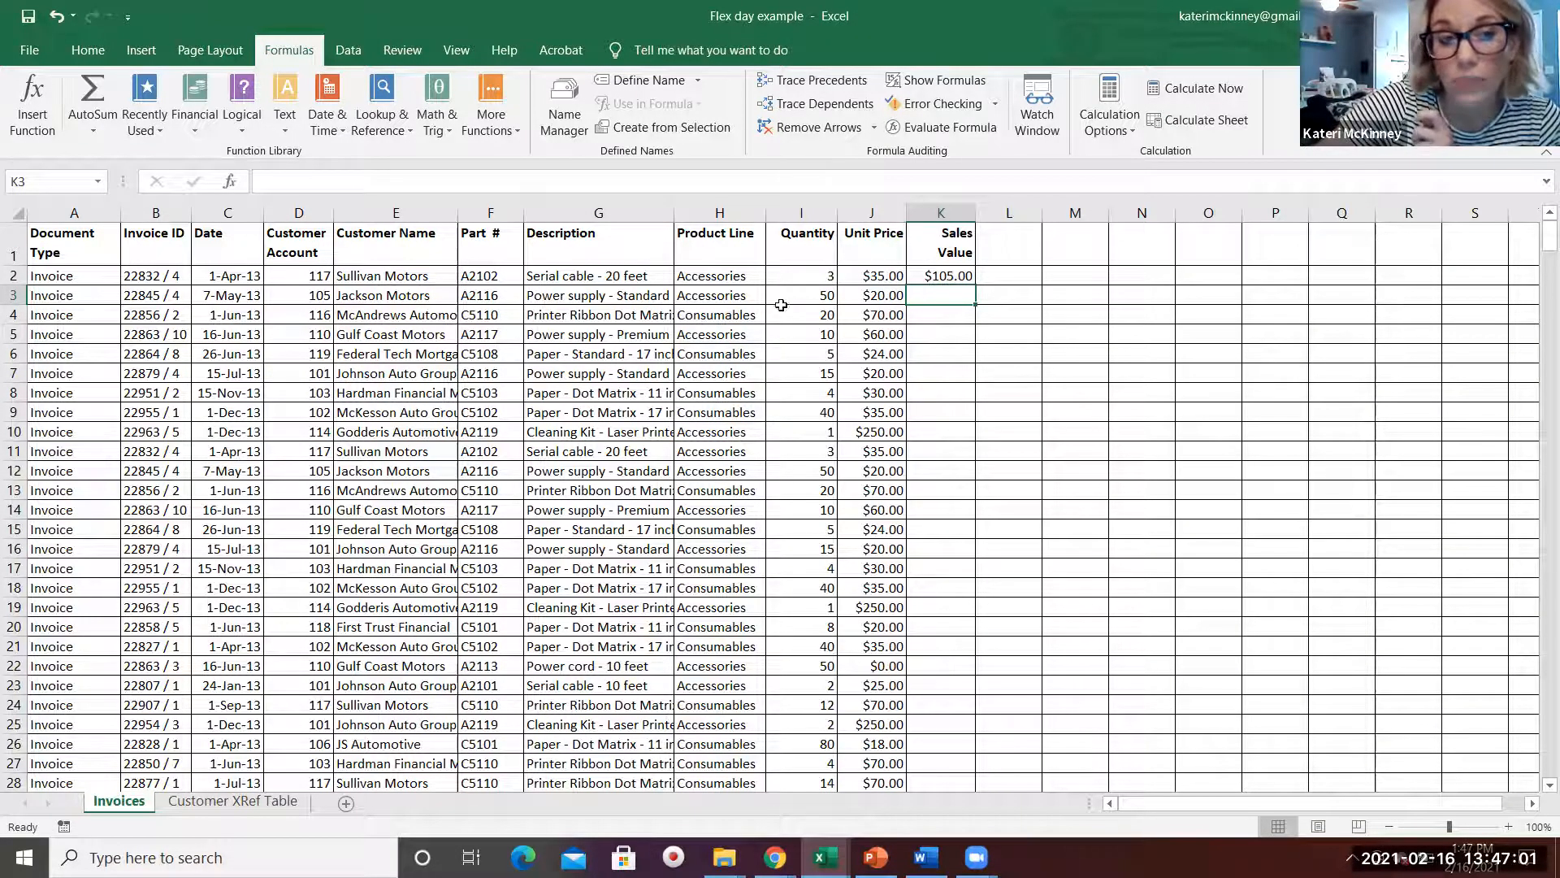
Step: Look through the Document Type column for entries that are returns instead of invoices
scroll(503, 383, down, 1)
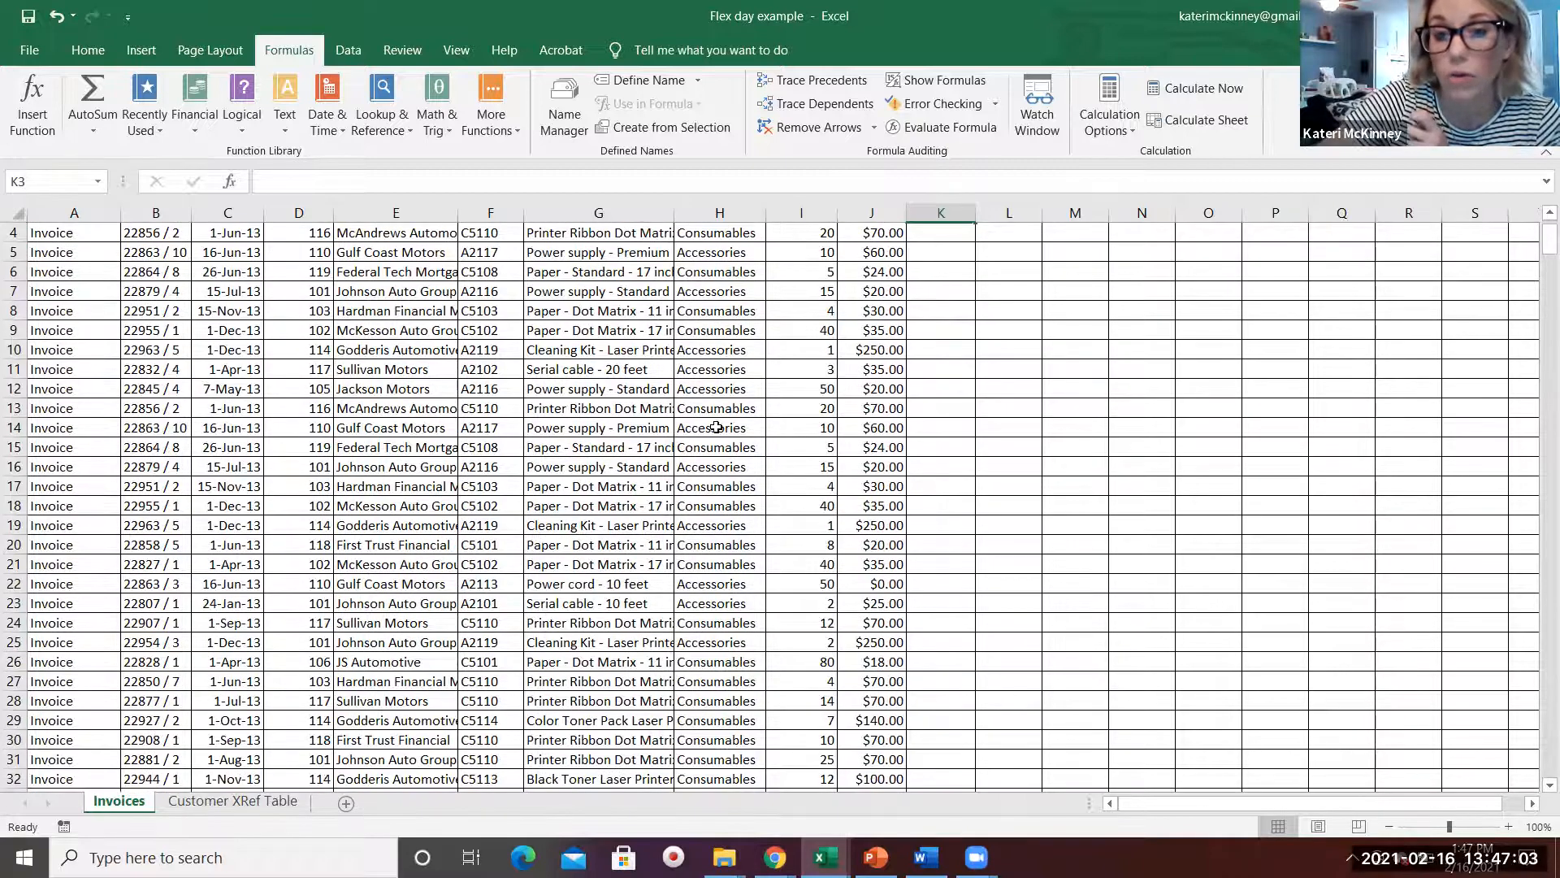
scroll(716, 428, down, 10)
scroll(847, 521, down, 7)
scroll(853, 453, up, 8)
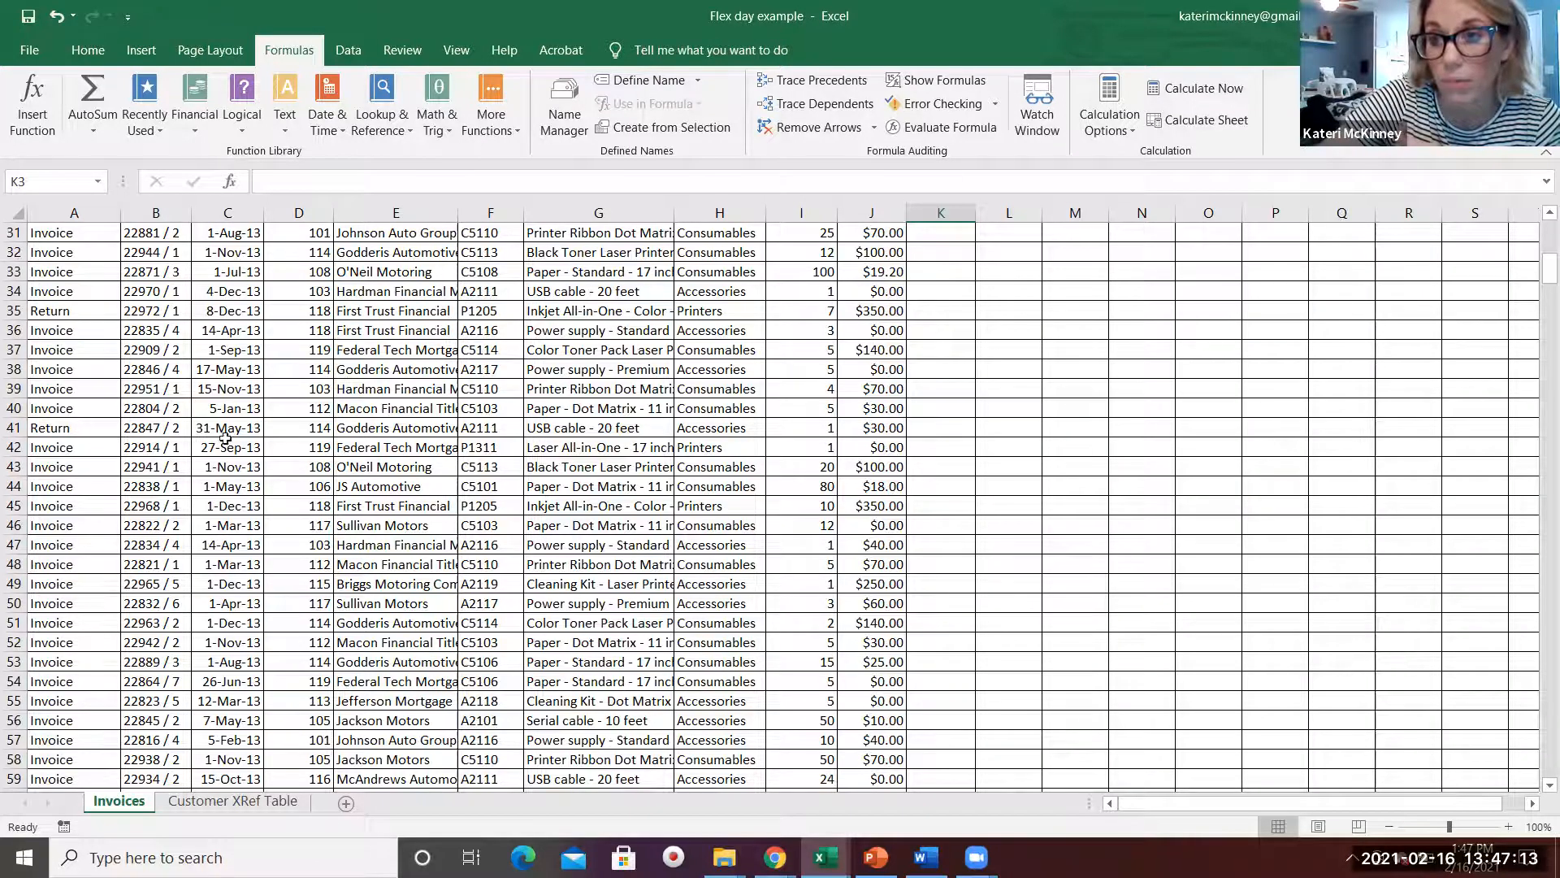
scroll(566, 419, up, 7)
scroll(566, 418, up, 3)
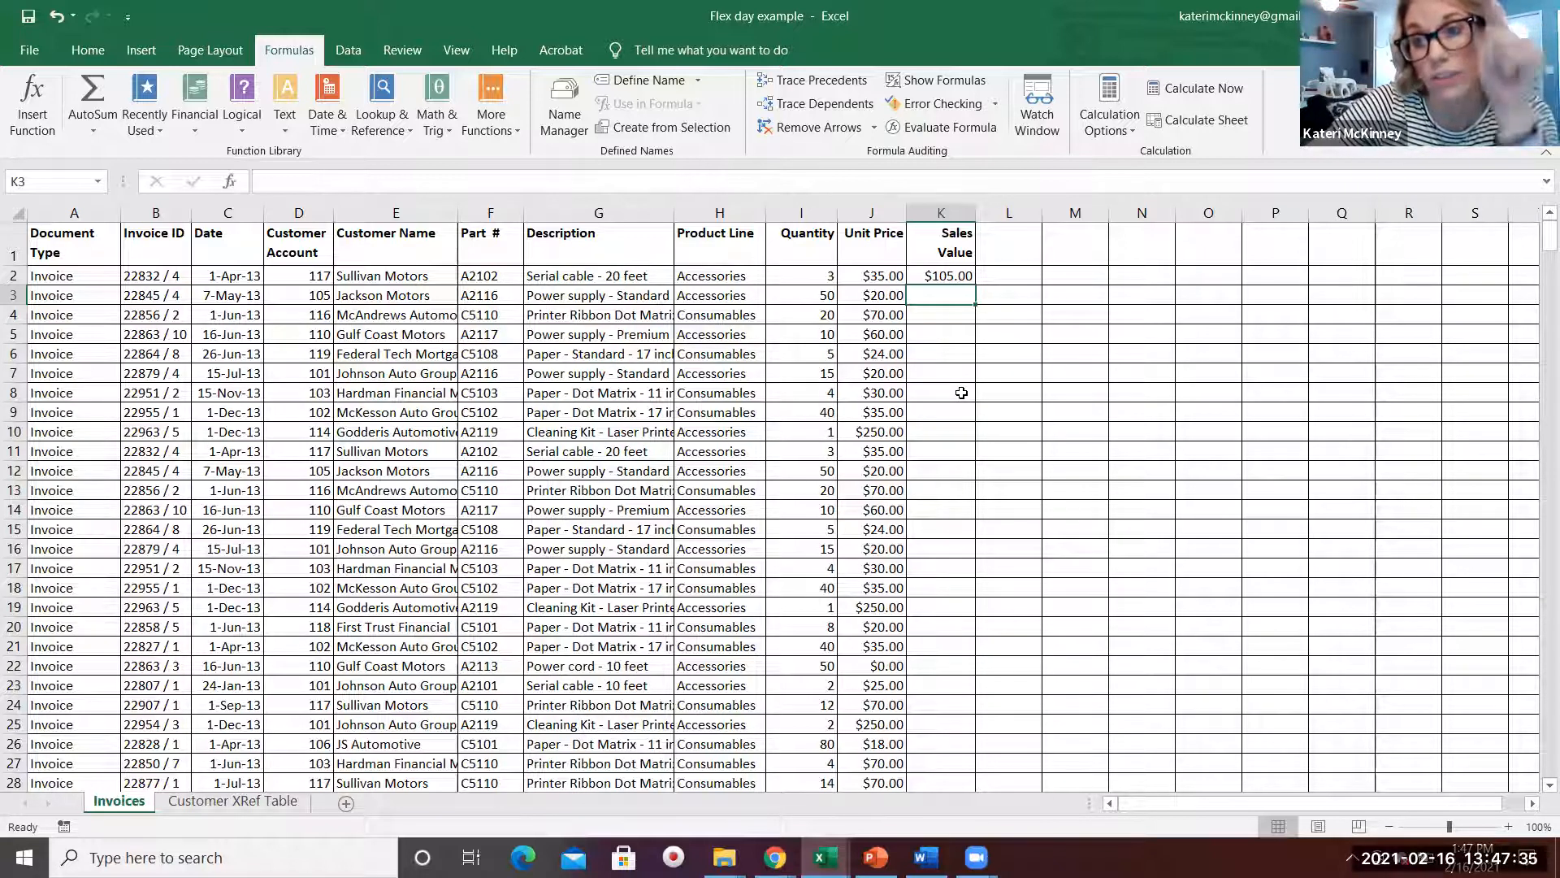
Step: Undo the multiplication formula in K2 and insert an IF function there, starting its logical test with an equals sign
click(957, 274)
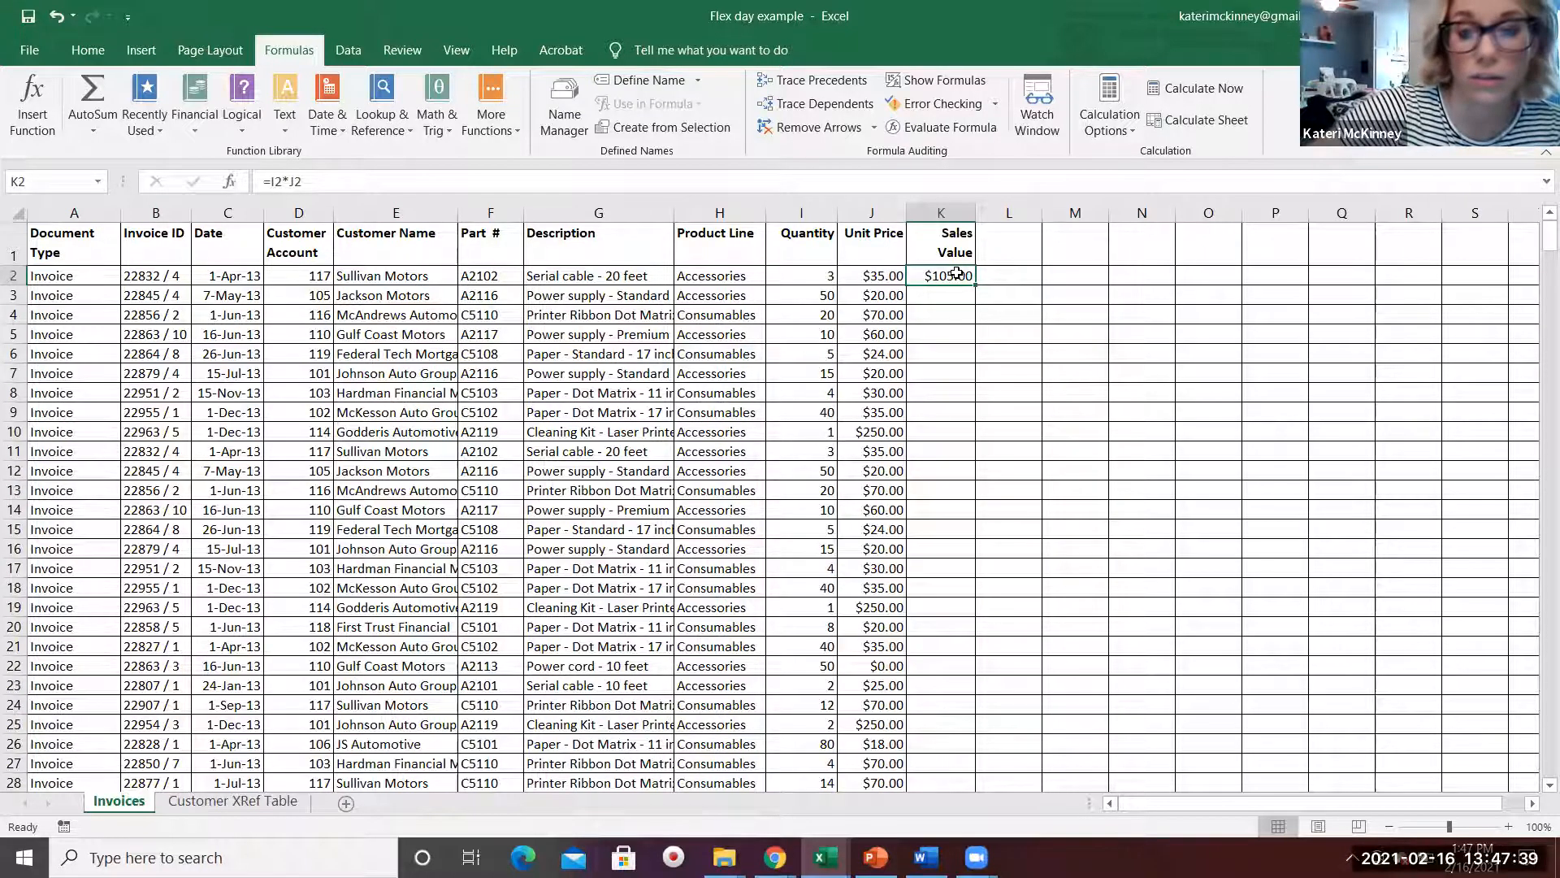
click(56, 15)
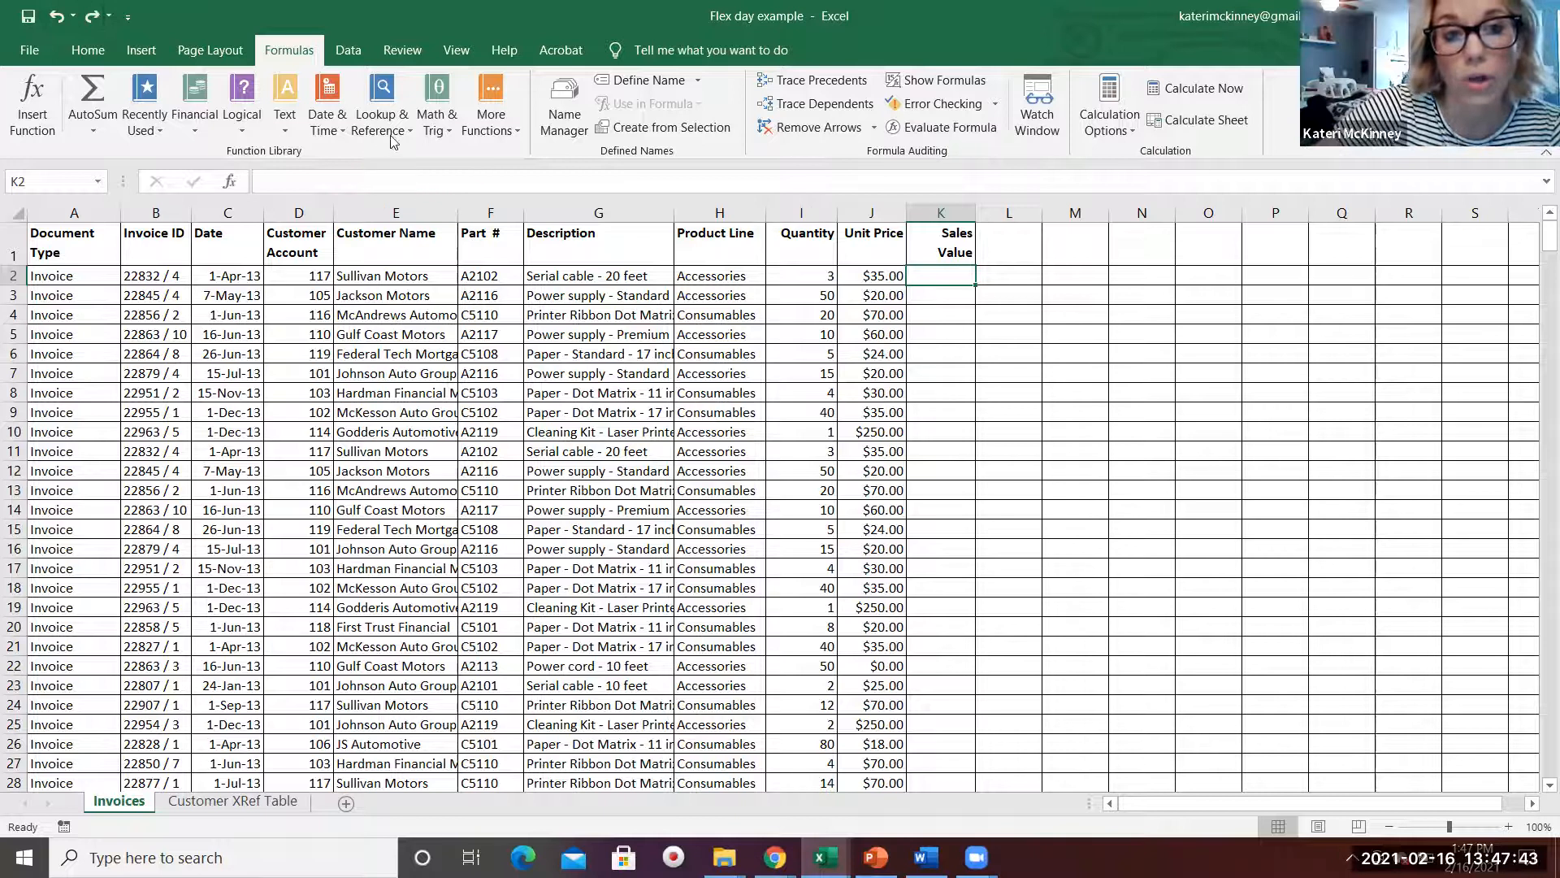
click(252, 128)
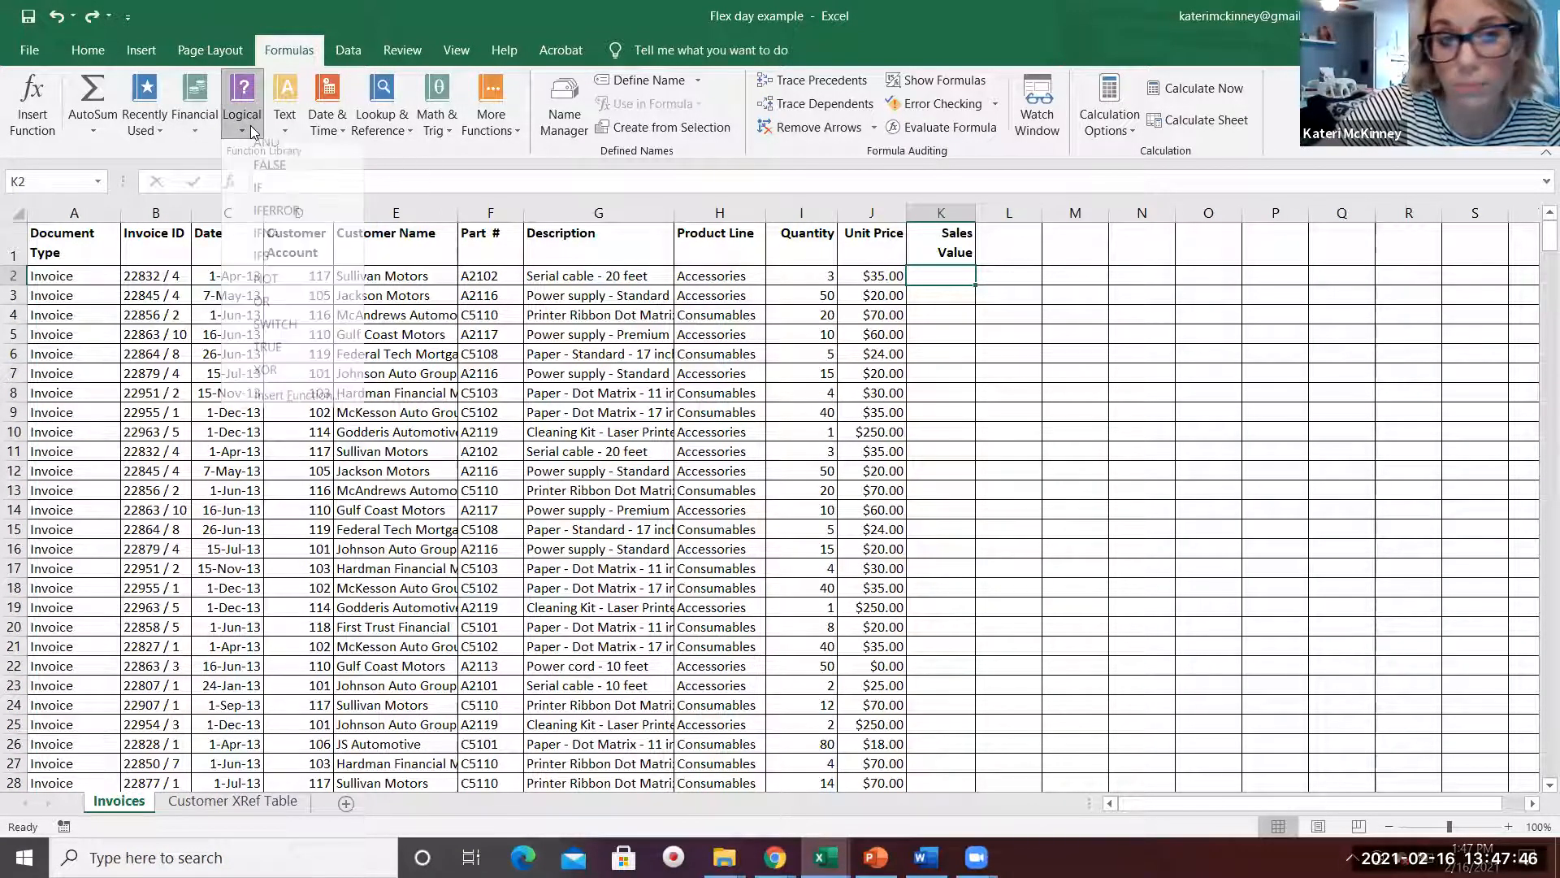
click(270, 195)
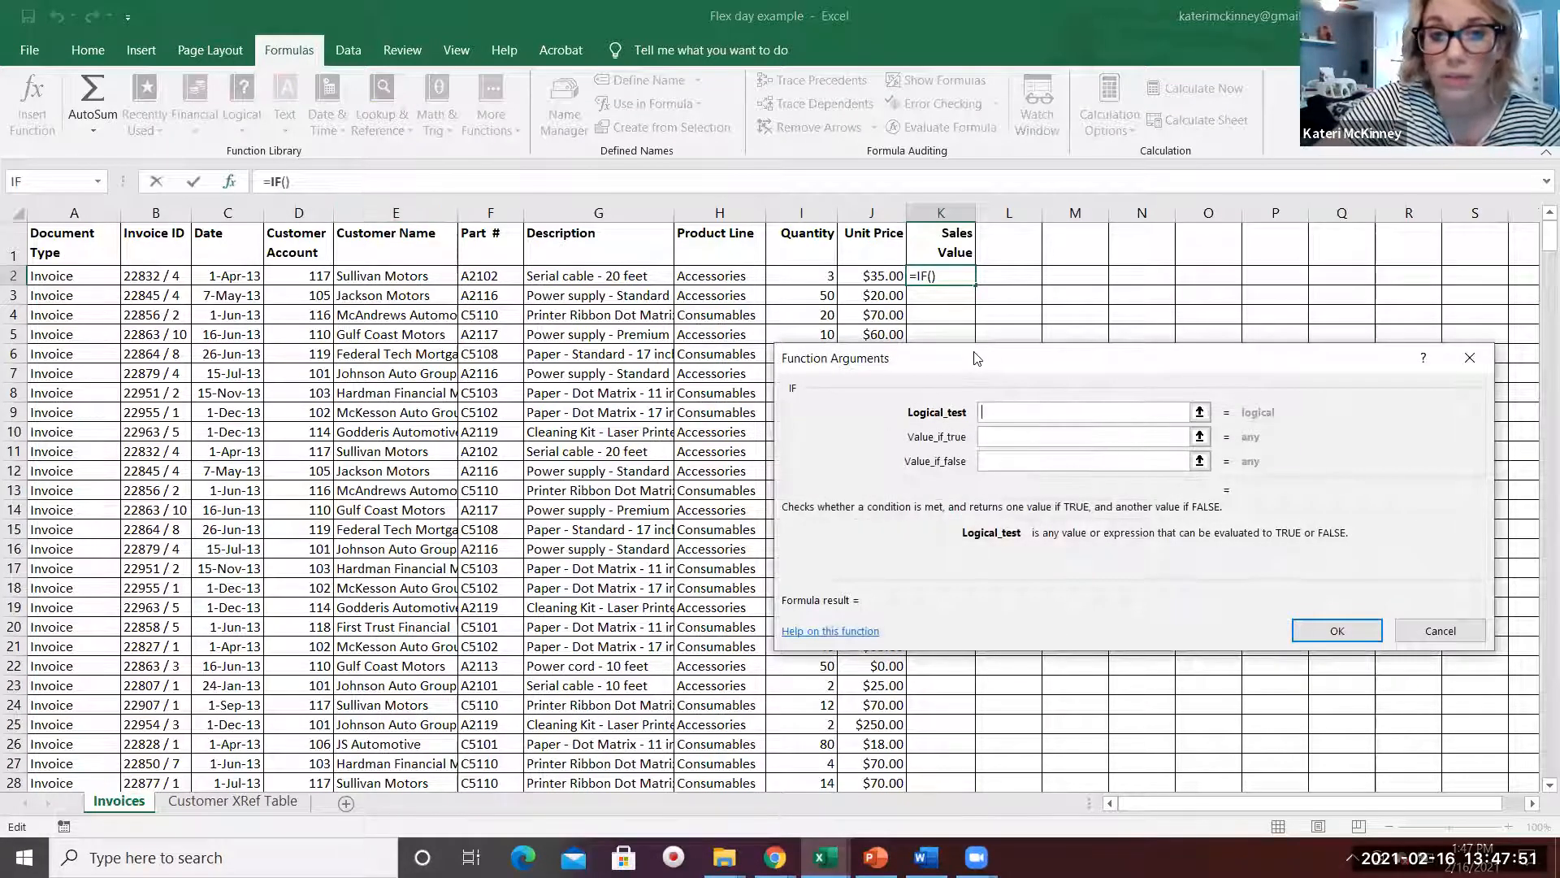
drag(977, 358, 488, 231)
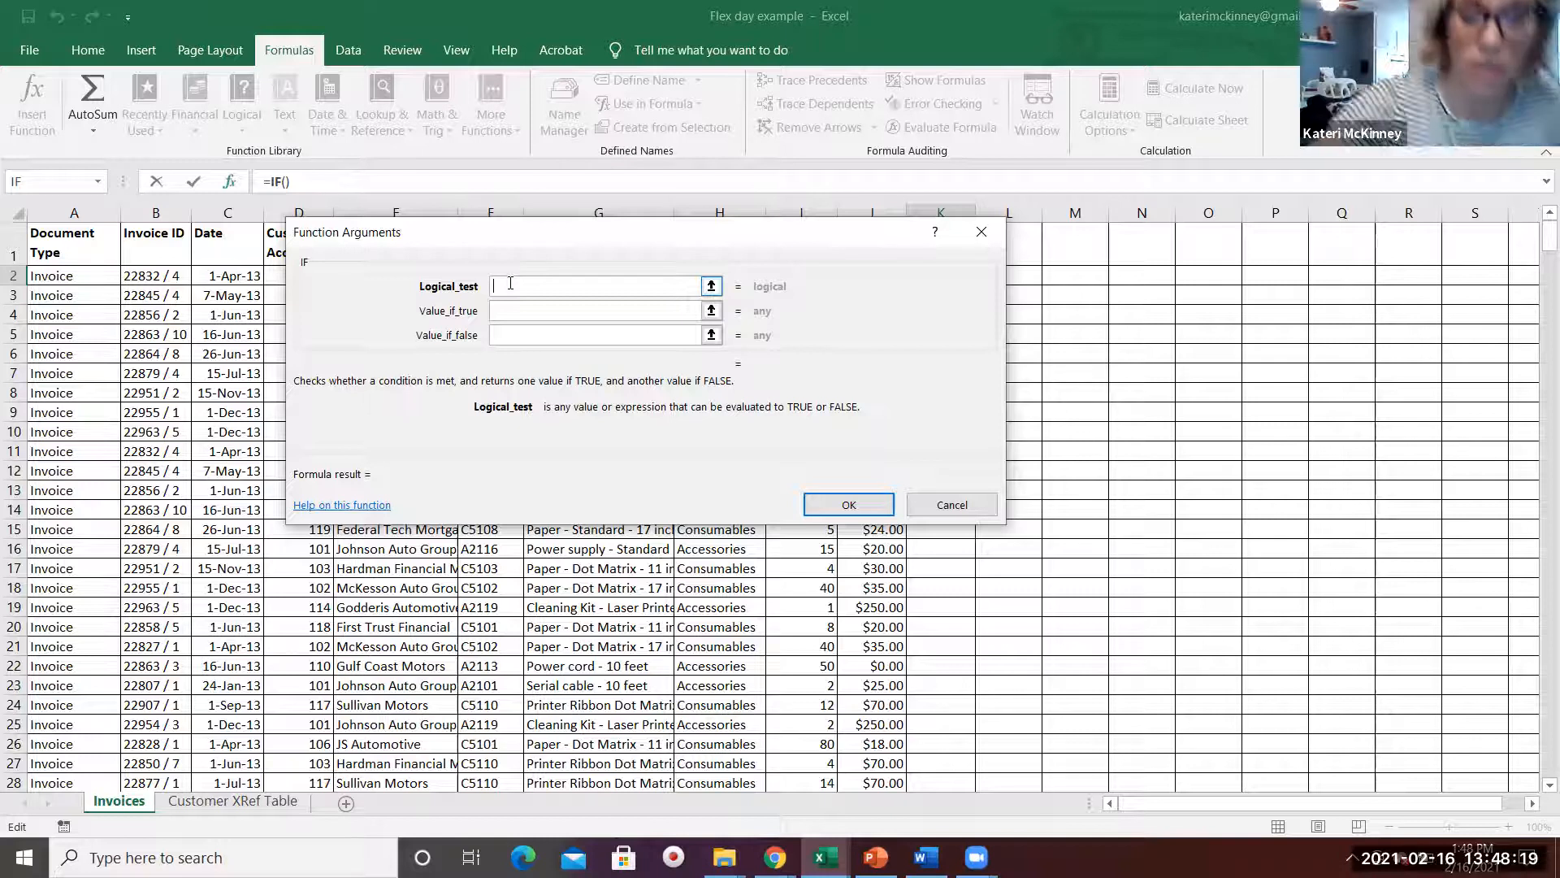
text(=)
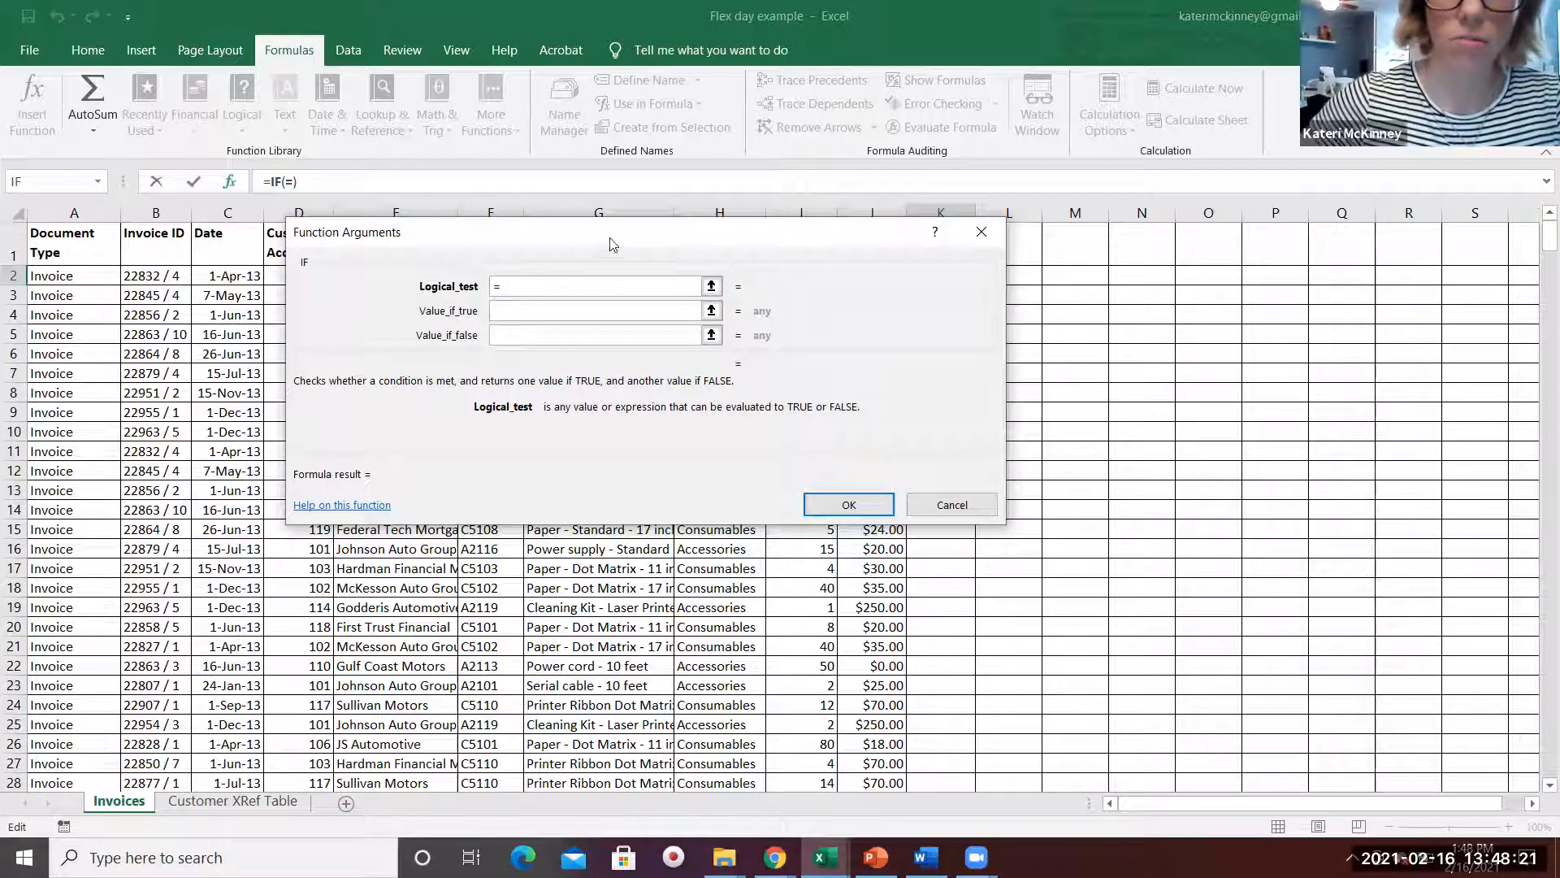
drag(706, 236, 704, 243)
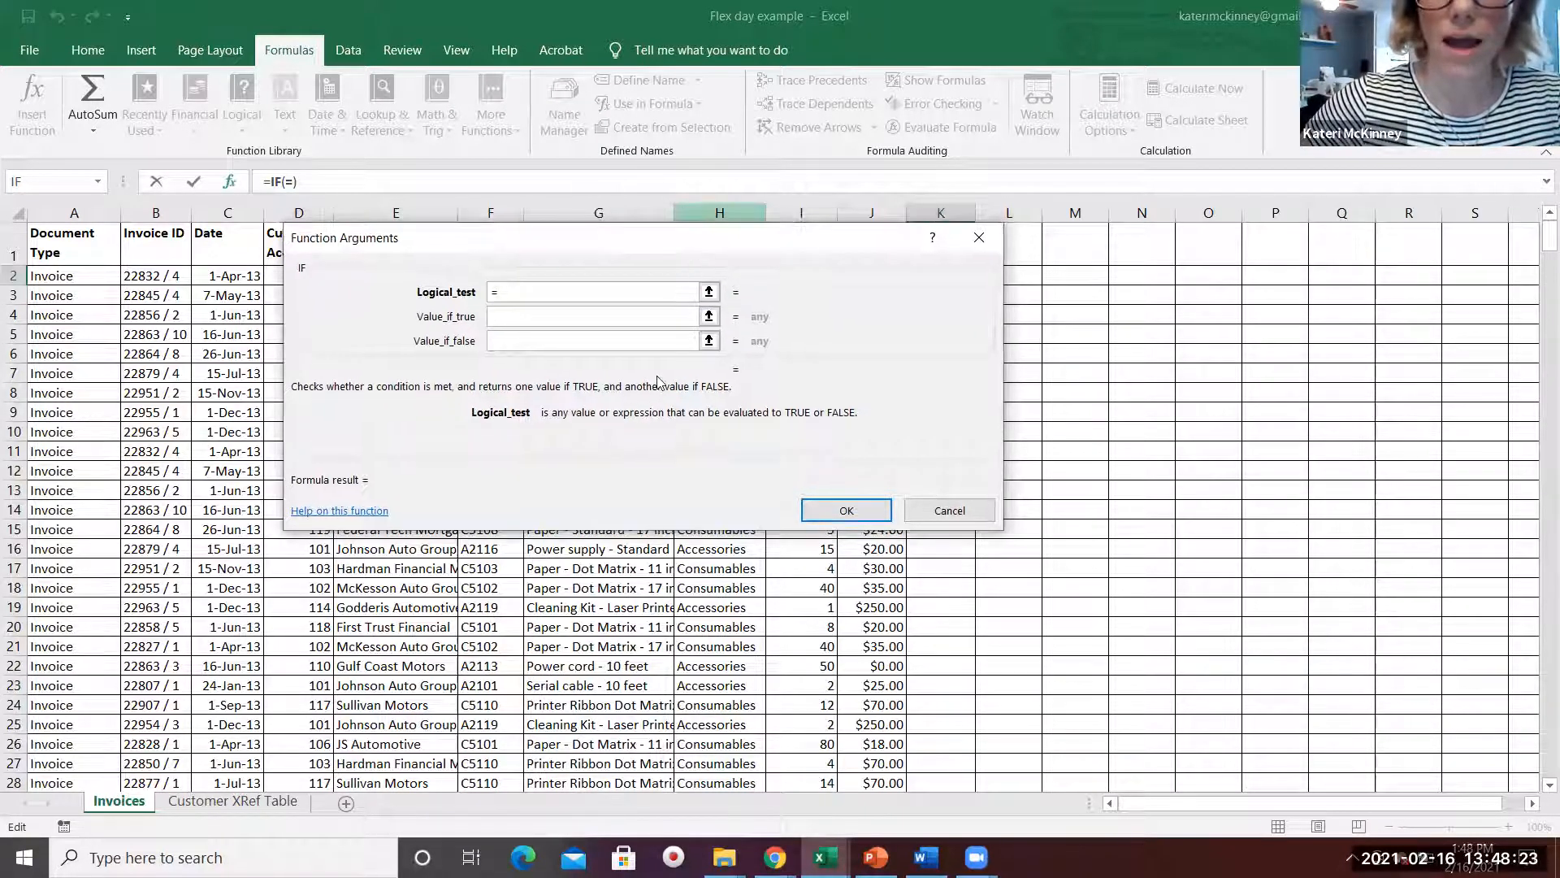
drag(657, 382, 658, 382)
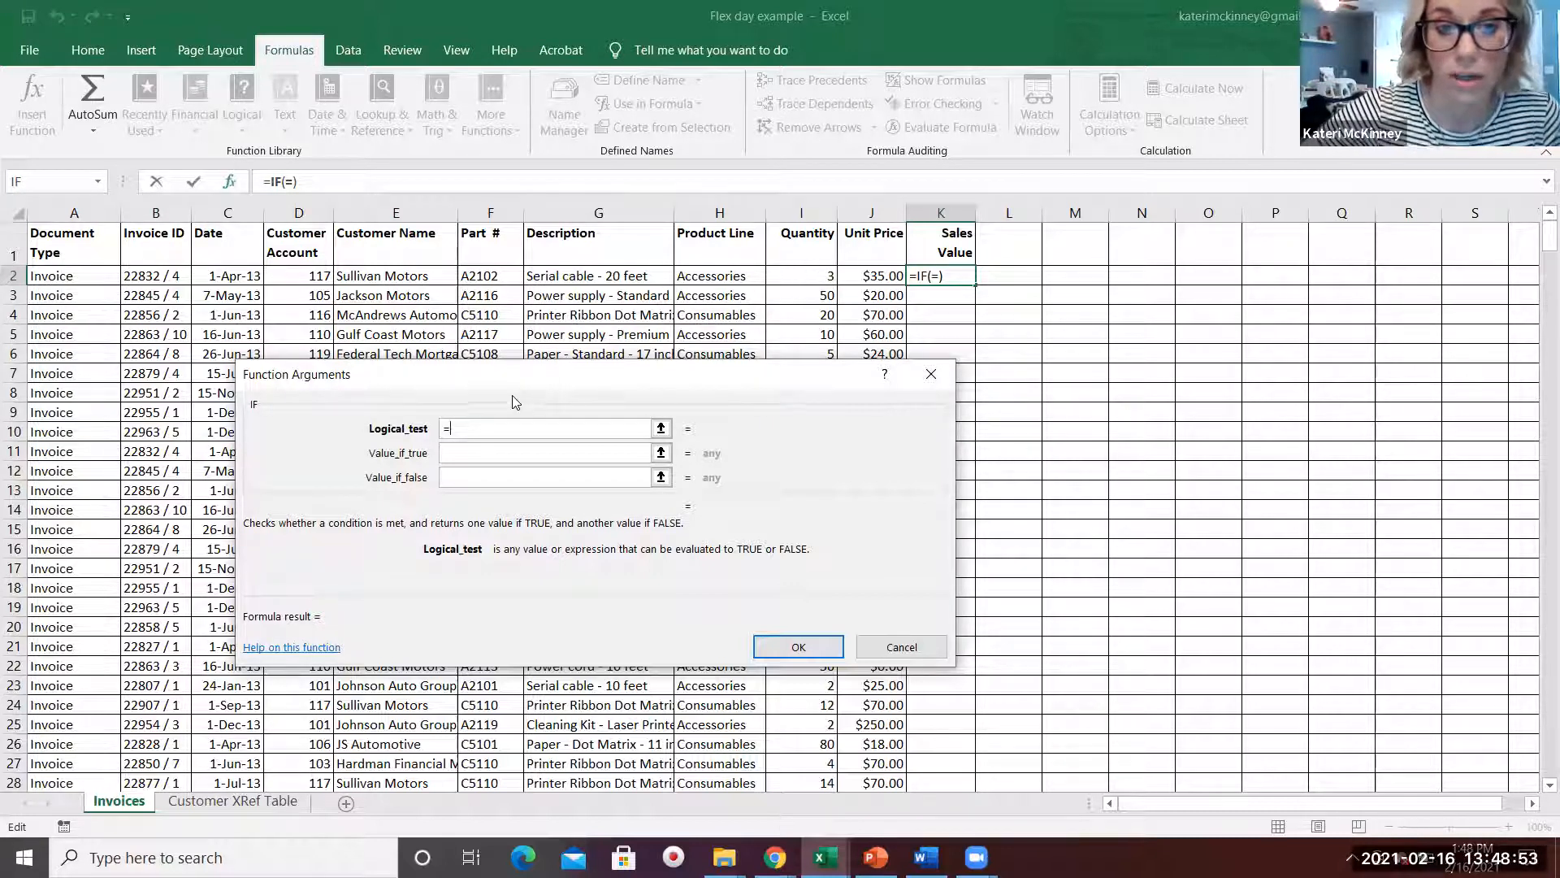
text("Inbo)
key(BackSpace)
key(BackSpace)
text(voic)
key(BackSpace)
key(BackSpace)
key(BackSpace)
key(BackSpace)
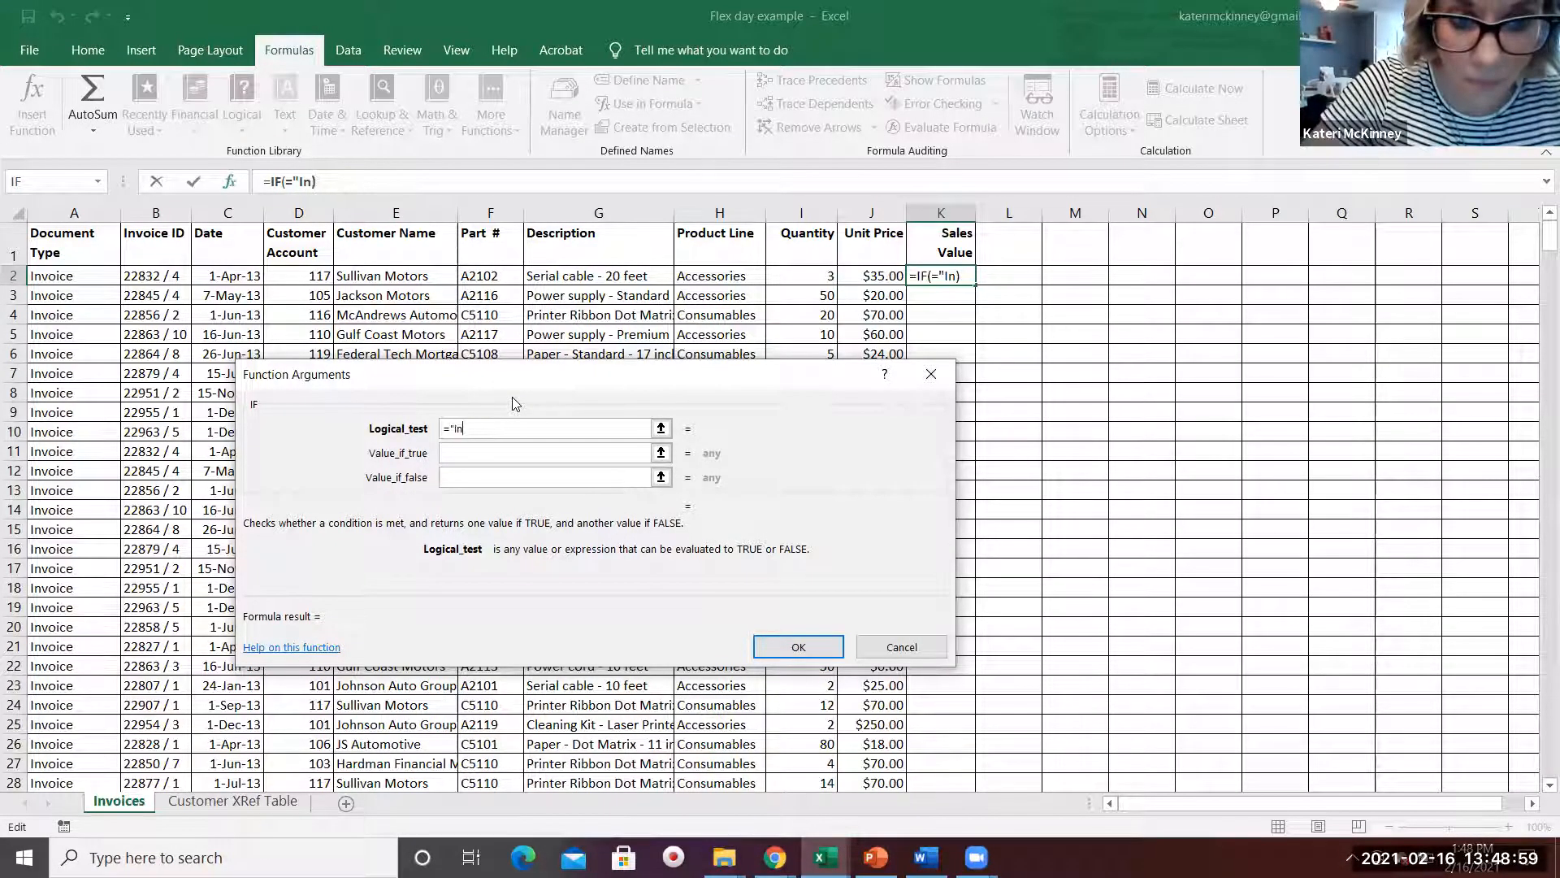
text(voice")
click(477, 452)
click(509, 424)
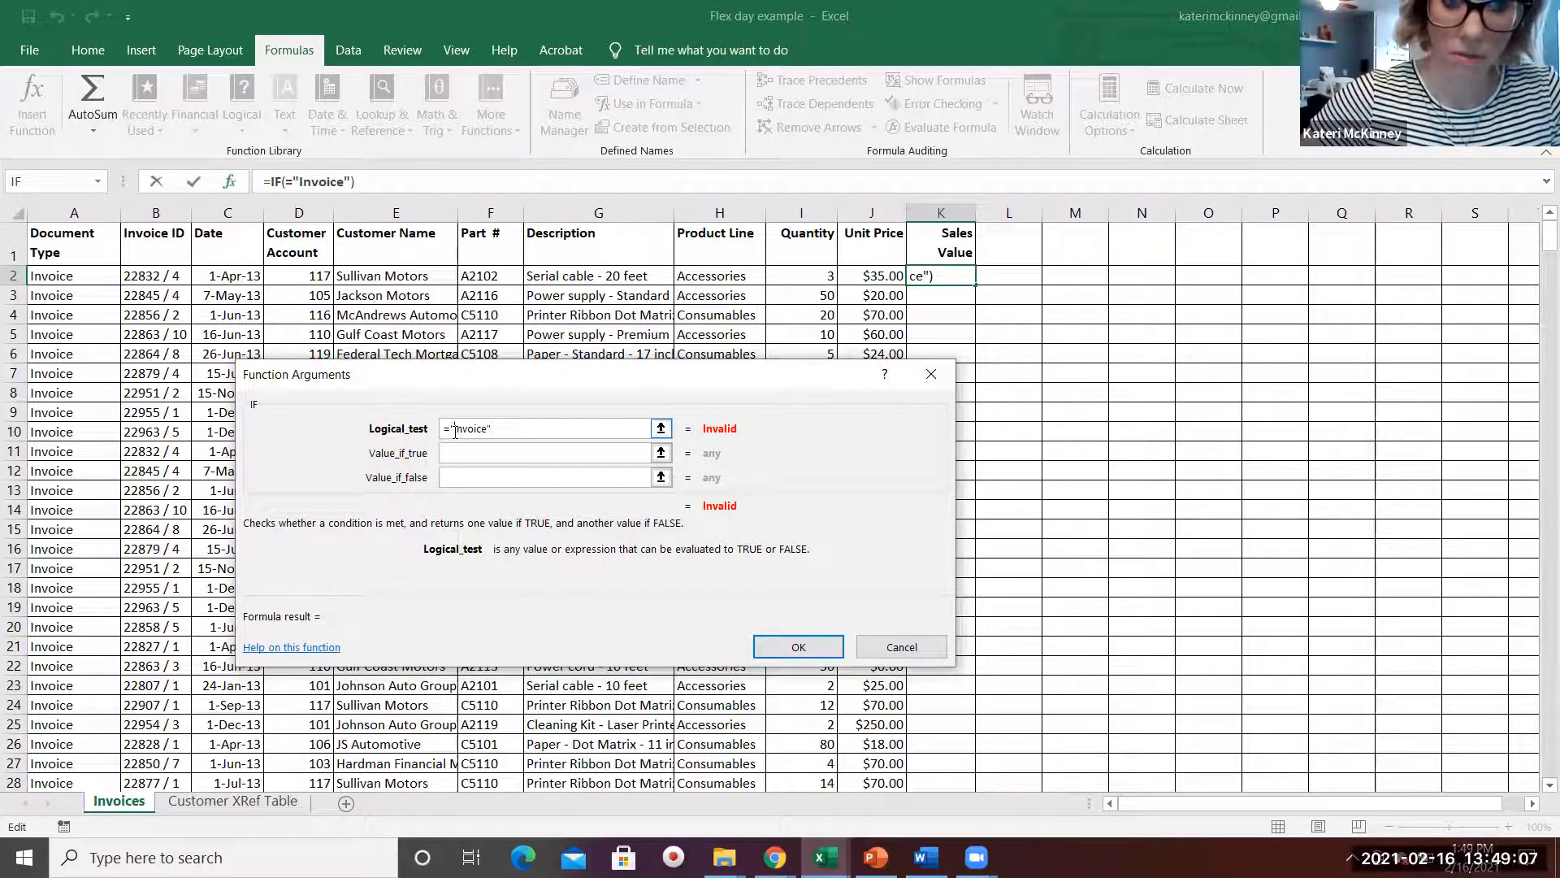
click(73, 279)
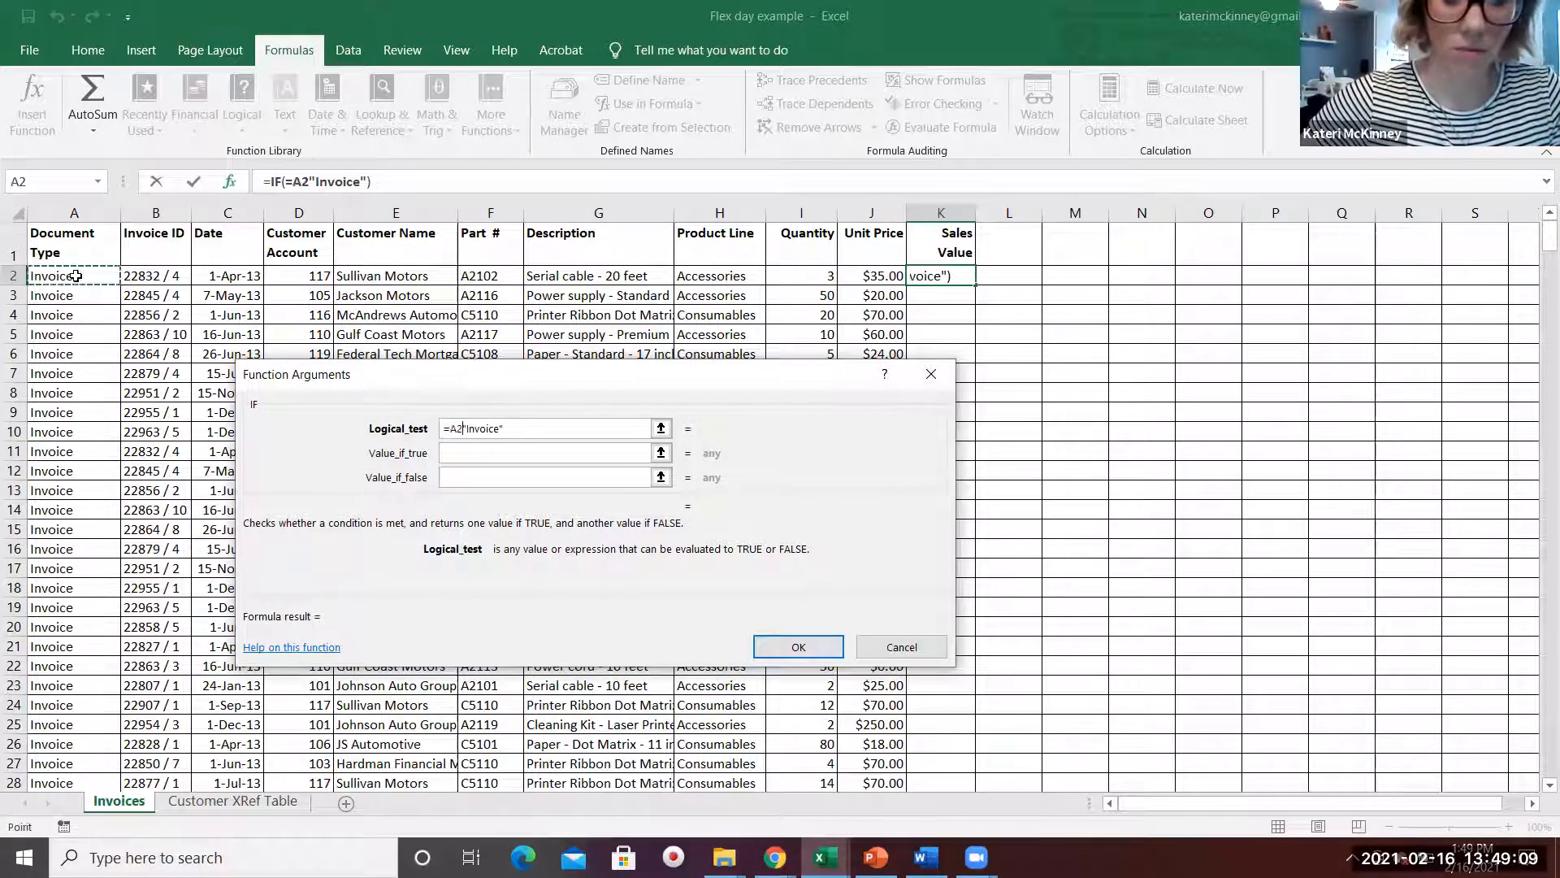
key(Tab)
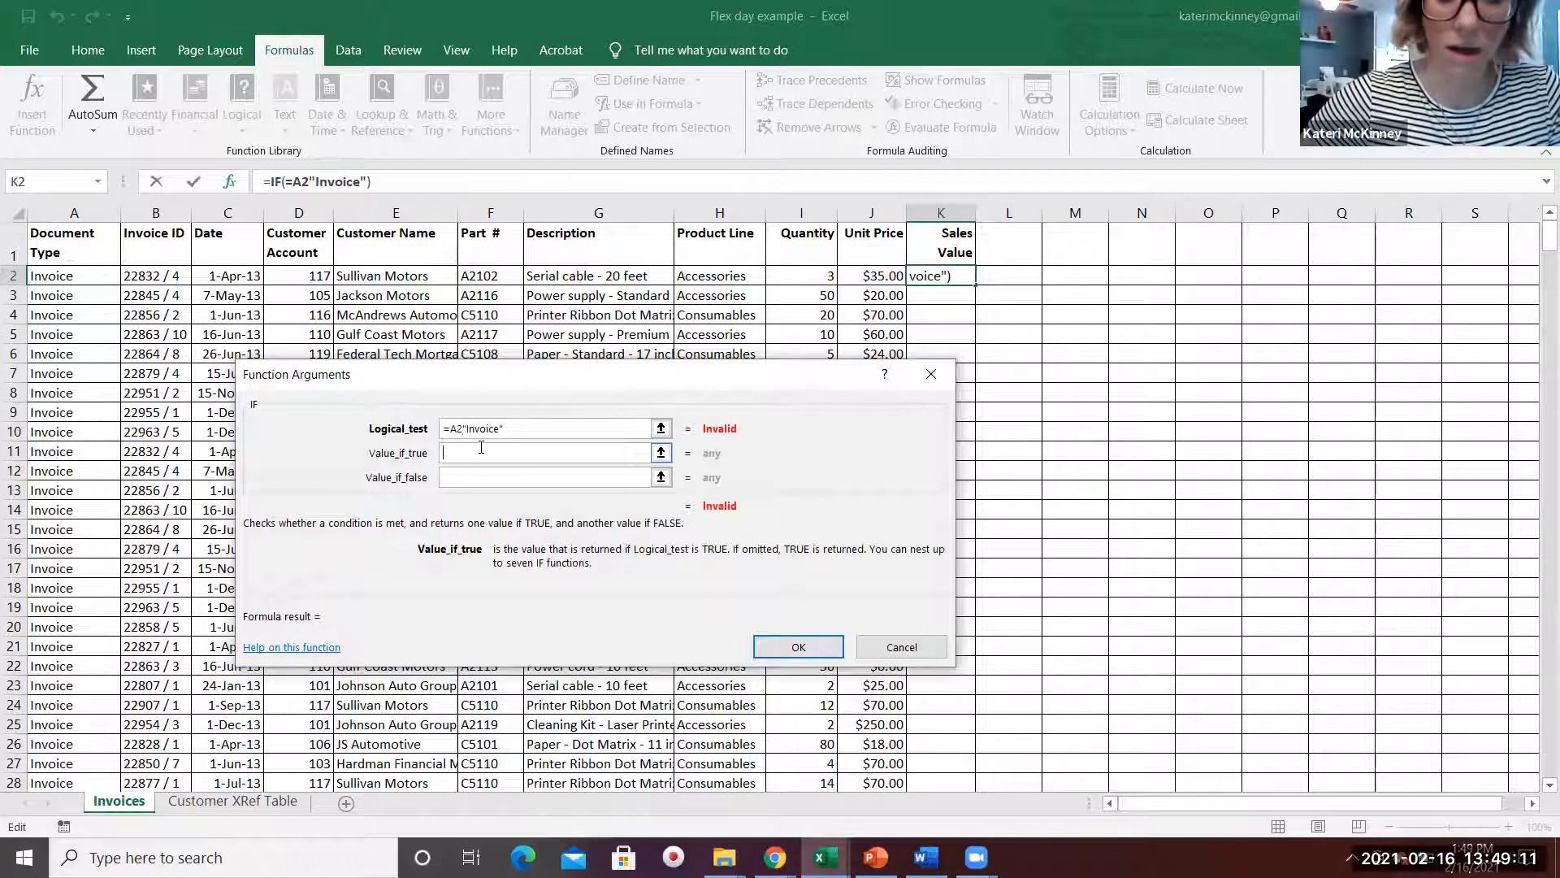
click(510, 430)
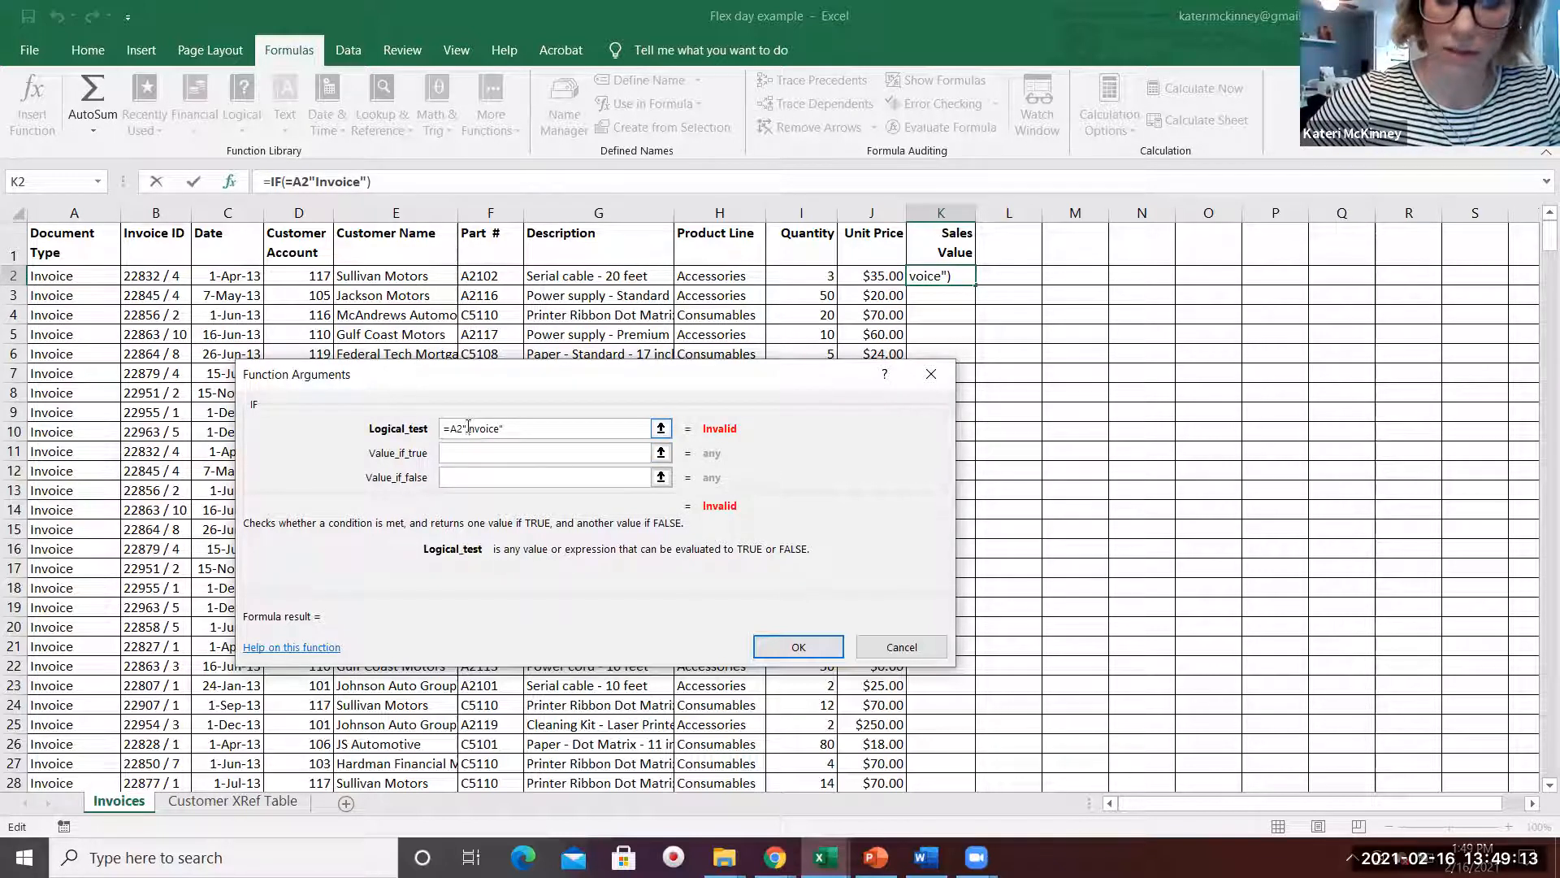
key(BackSpace)
key(BackSpace)
key(BackSpace)
key(BackSpace)
key(BackSpace)
key(BackSpace)
key(BackSpace)
key(BackSpace)
key(BackSpace)
key(BackSpace)
key(BackSpace)
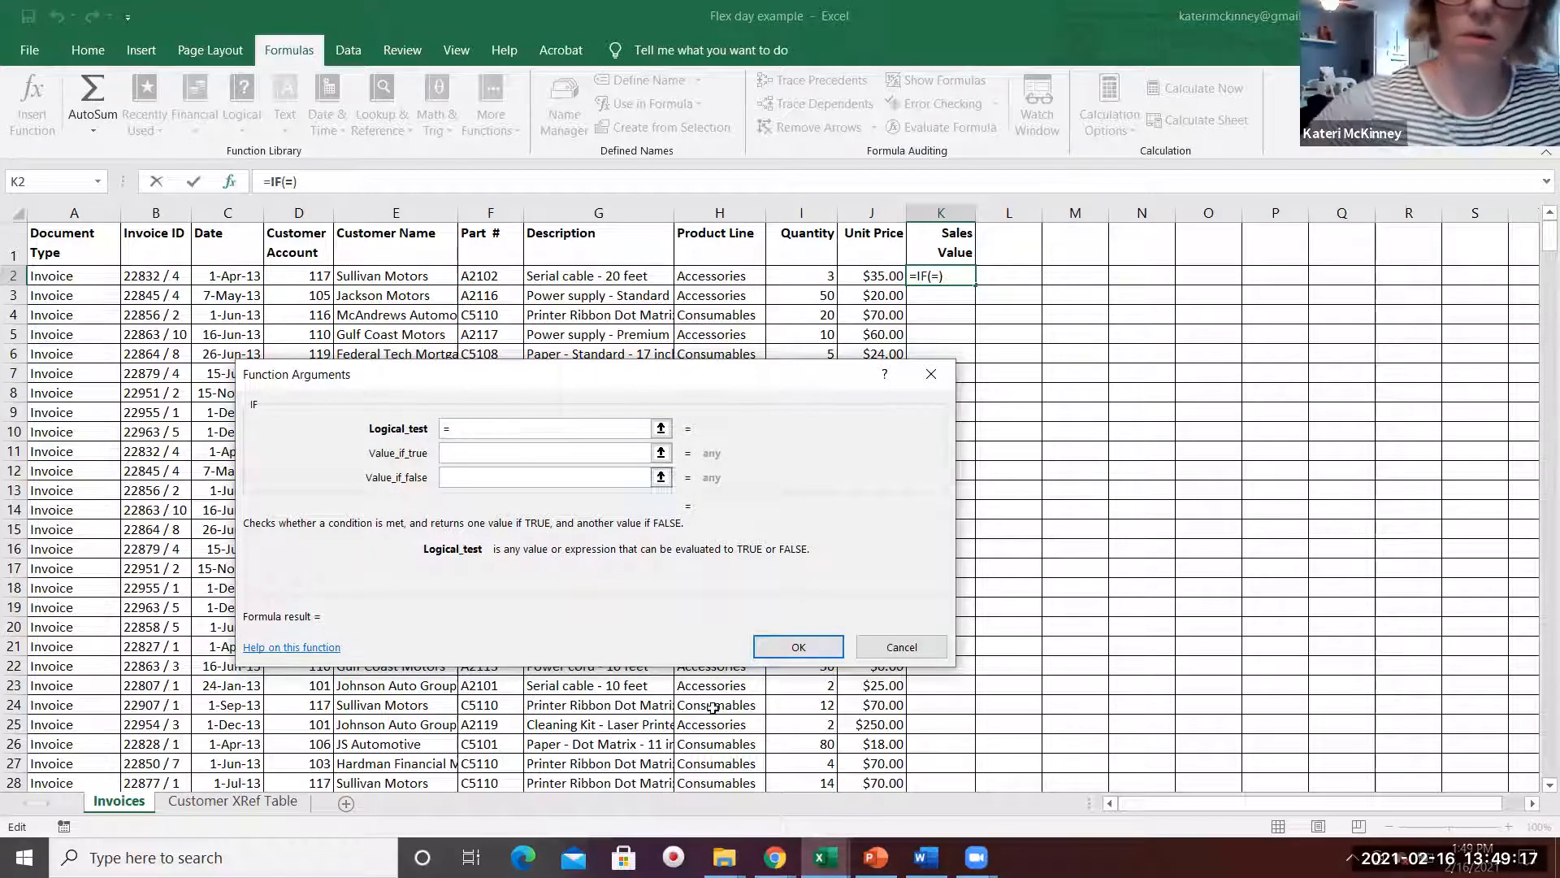
Step: Complete the IF function's logical test as =A2"Invoice", referencing the first row's document type
click(90, 280)
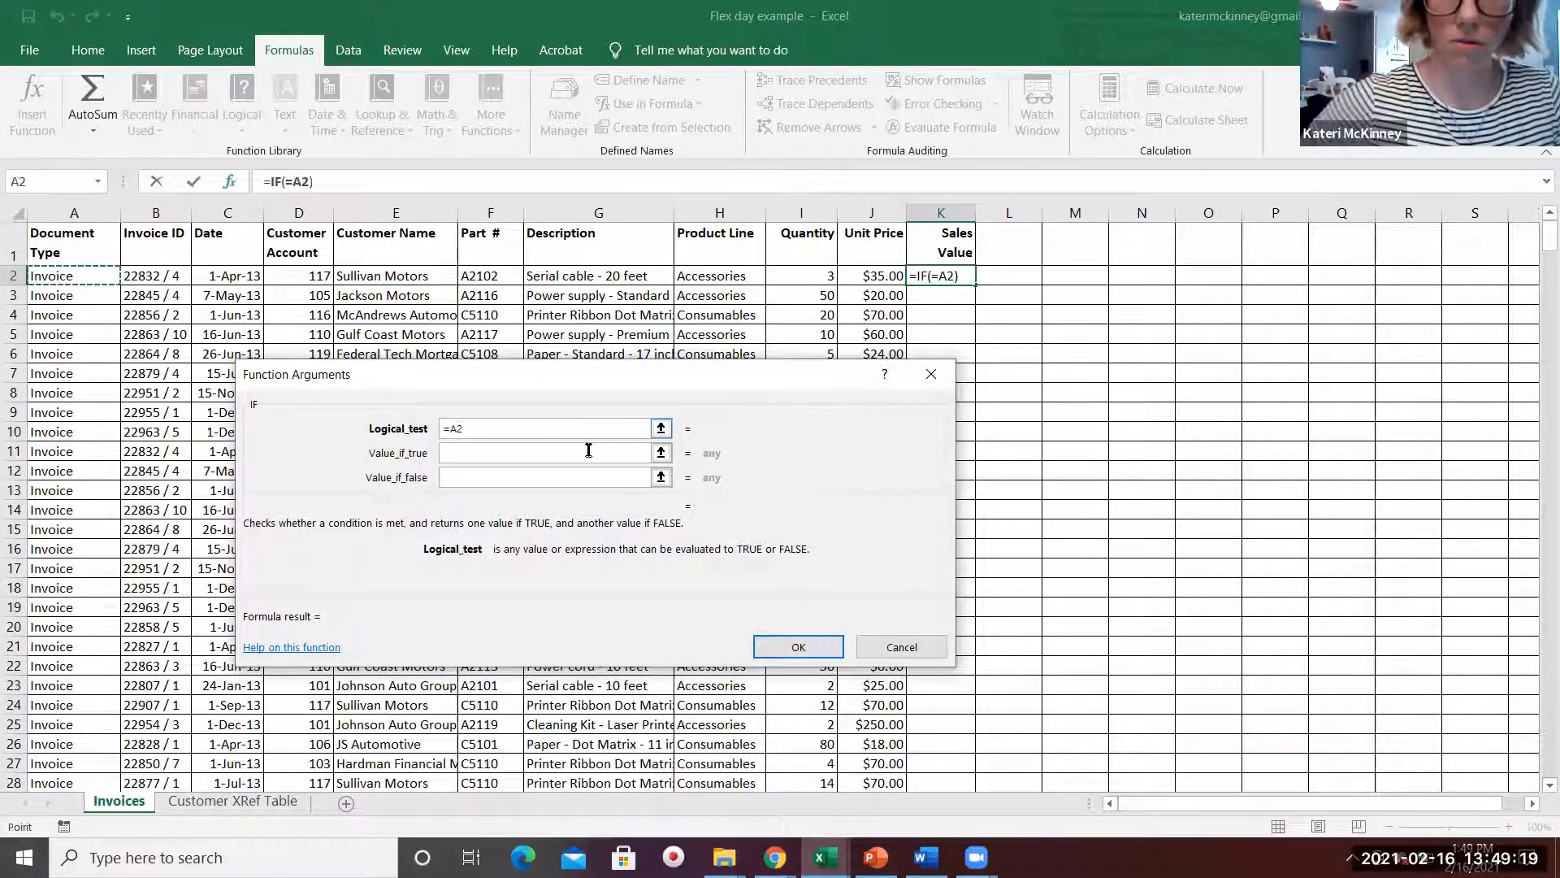
text(")
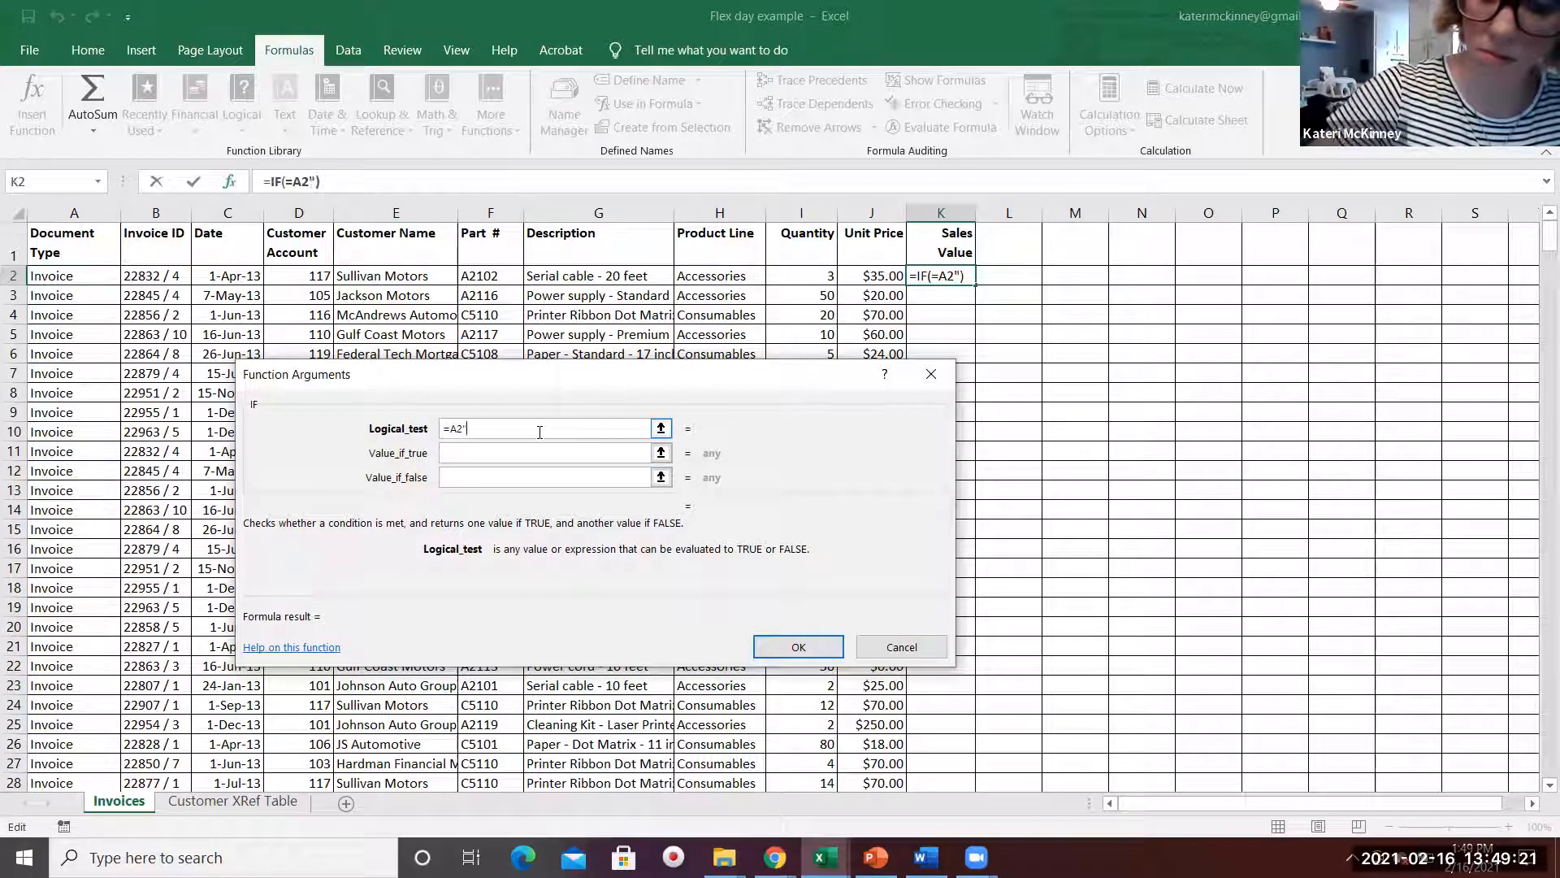
text(Invoice)
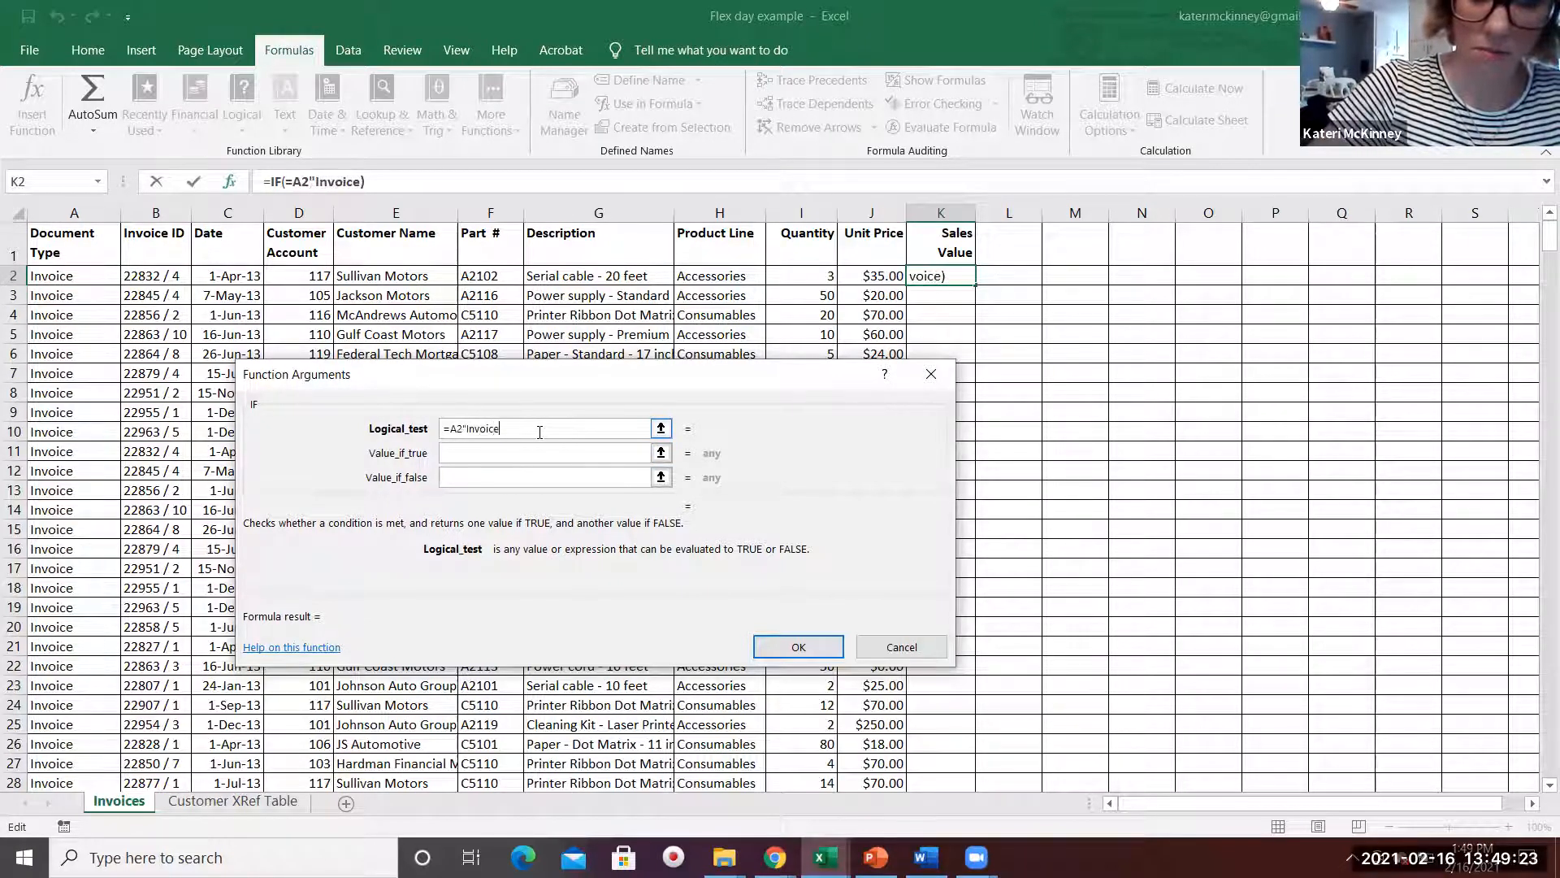
click(504, 454)
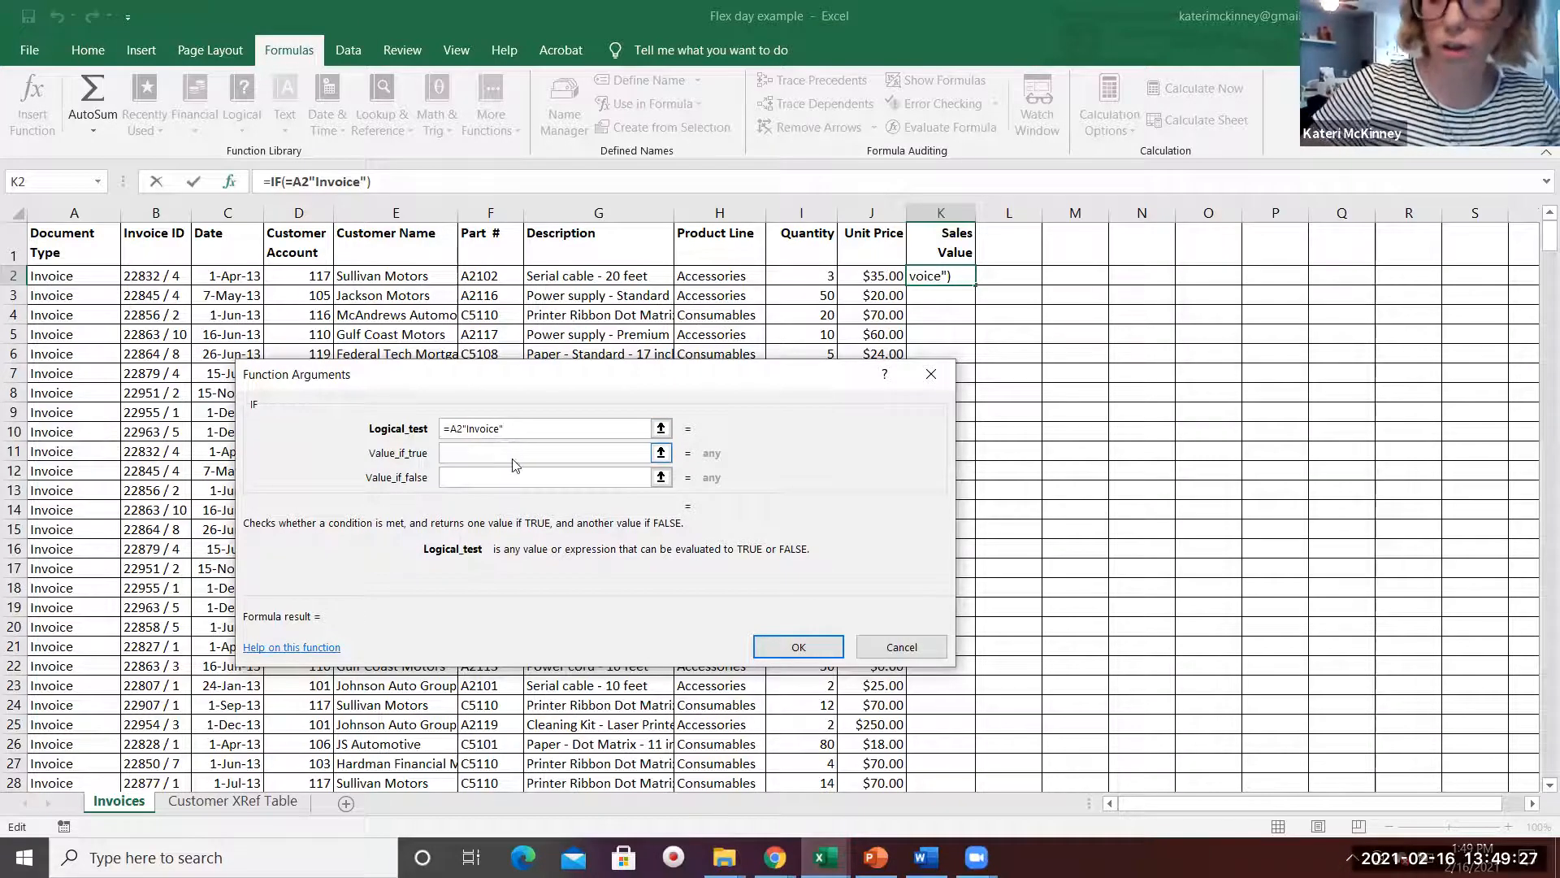
Step: Set the IF function's value if true to I2*J2, quantity times unit price
click(514, 458)
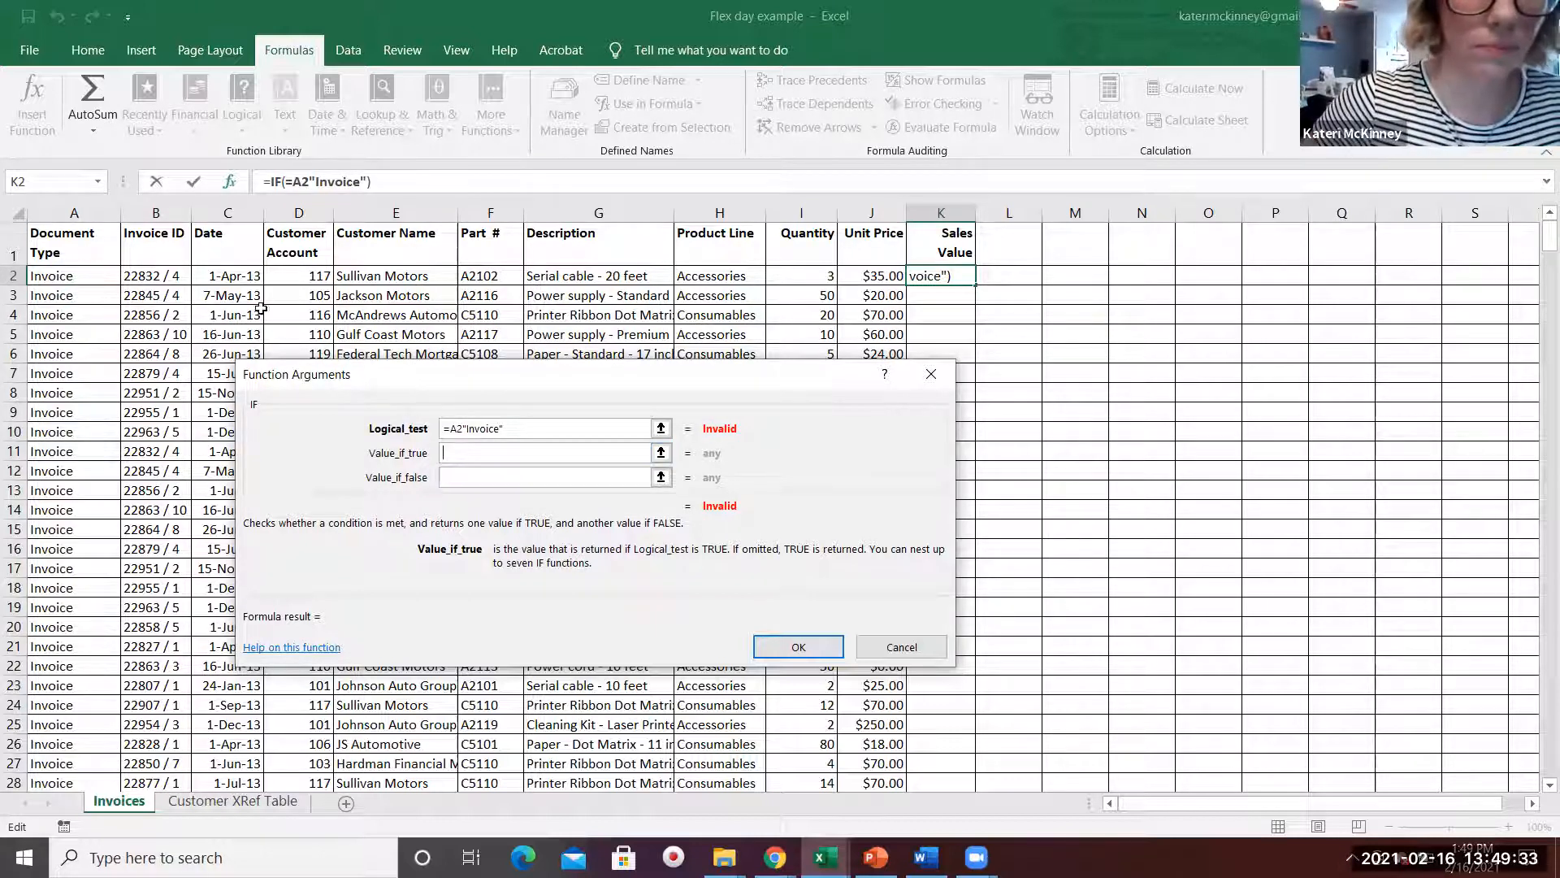
click(824, 273)
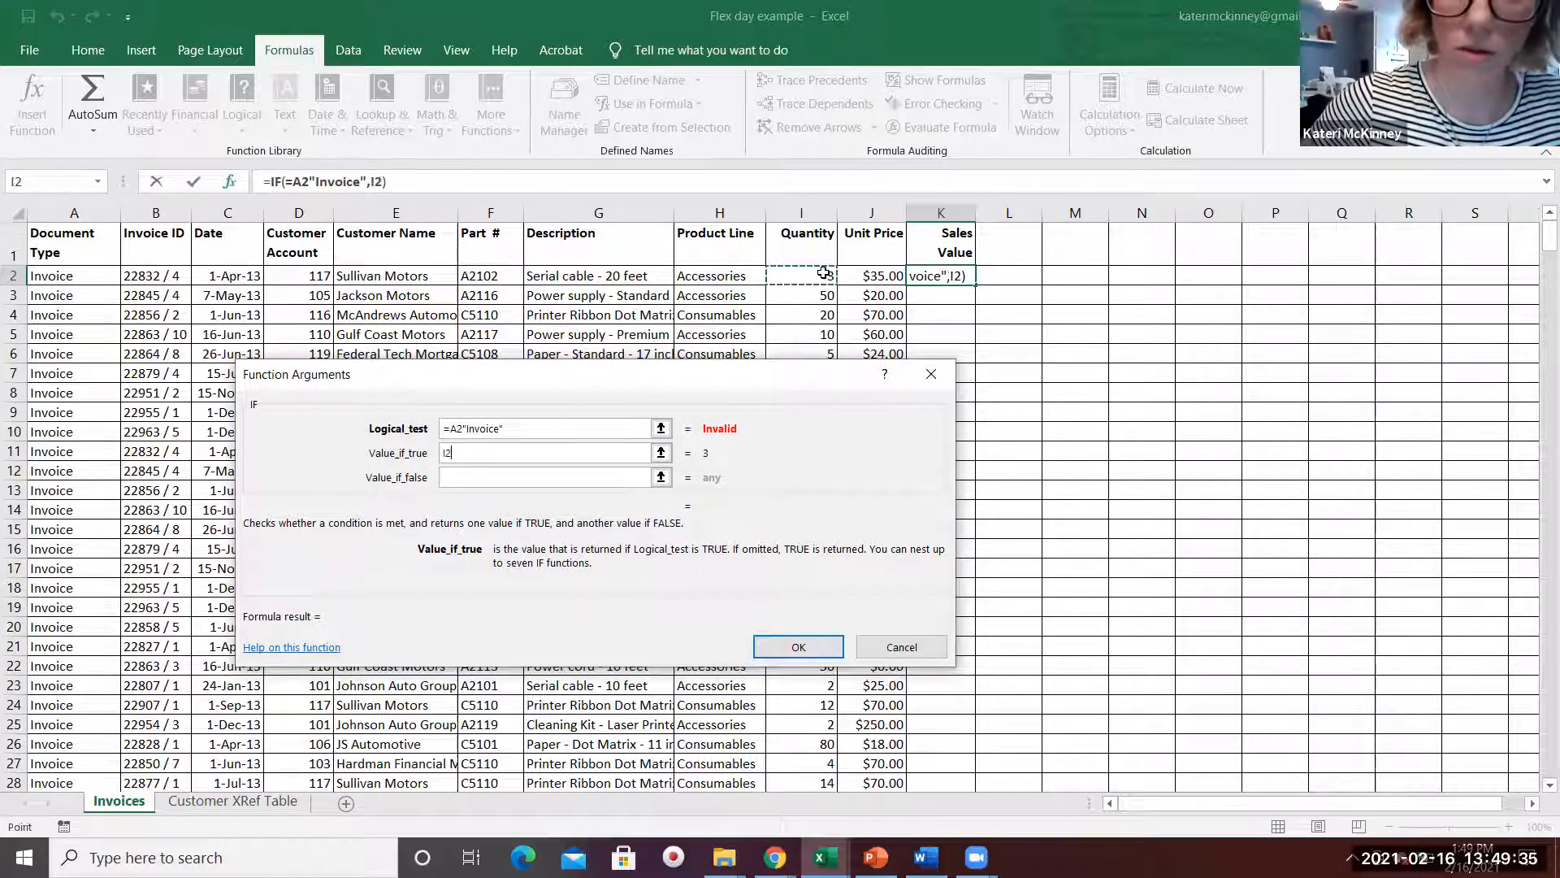
text(*)
click(870, 276)
Step: Set the IF function's value if false to -1*I2*J2, the negative of quantity times unit price
click(481, 474)
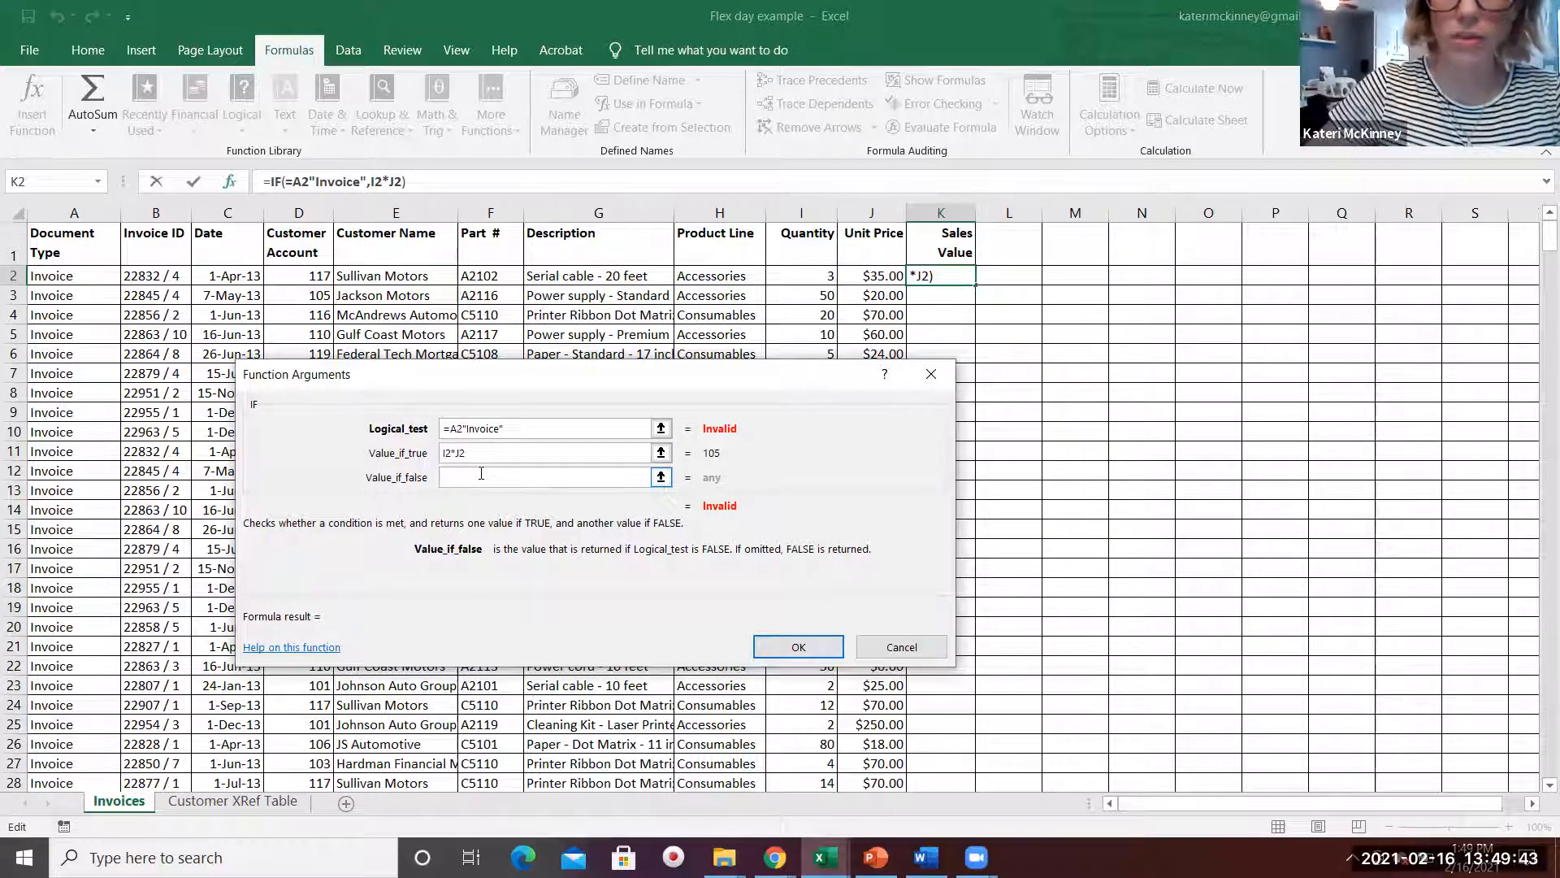
text(-)
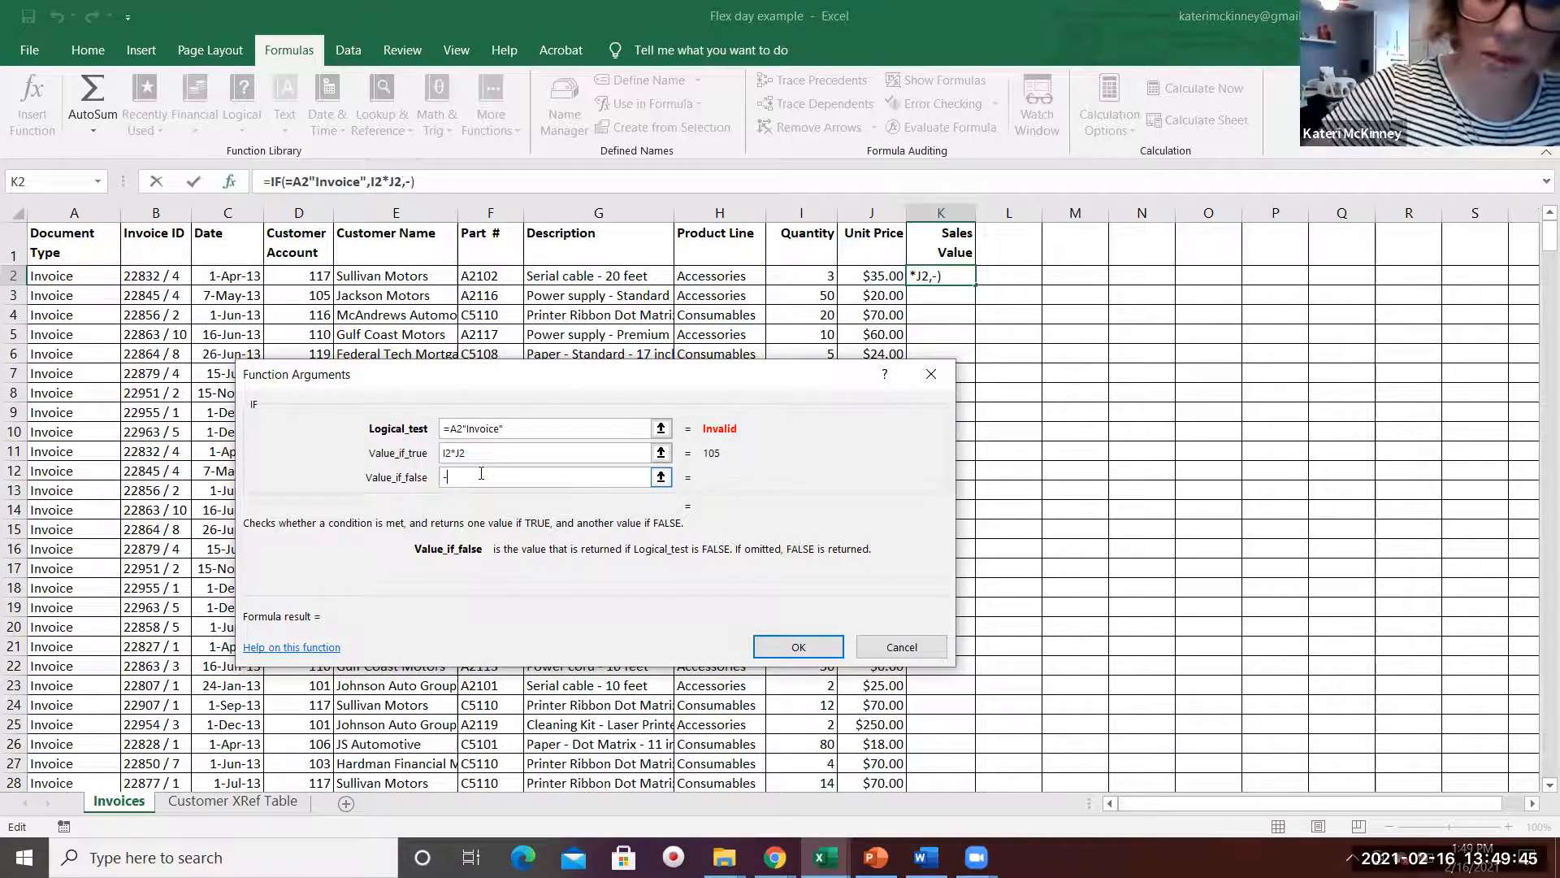
text(1*)
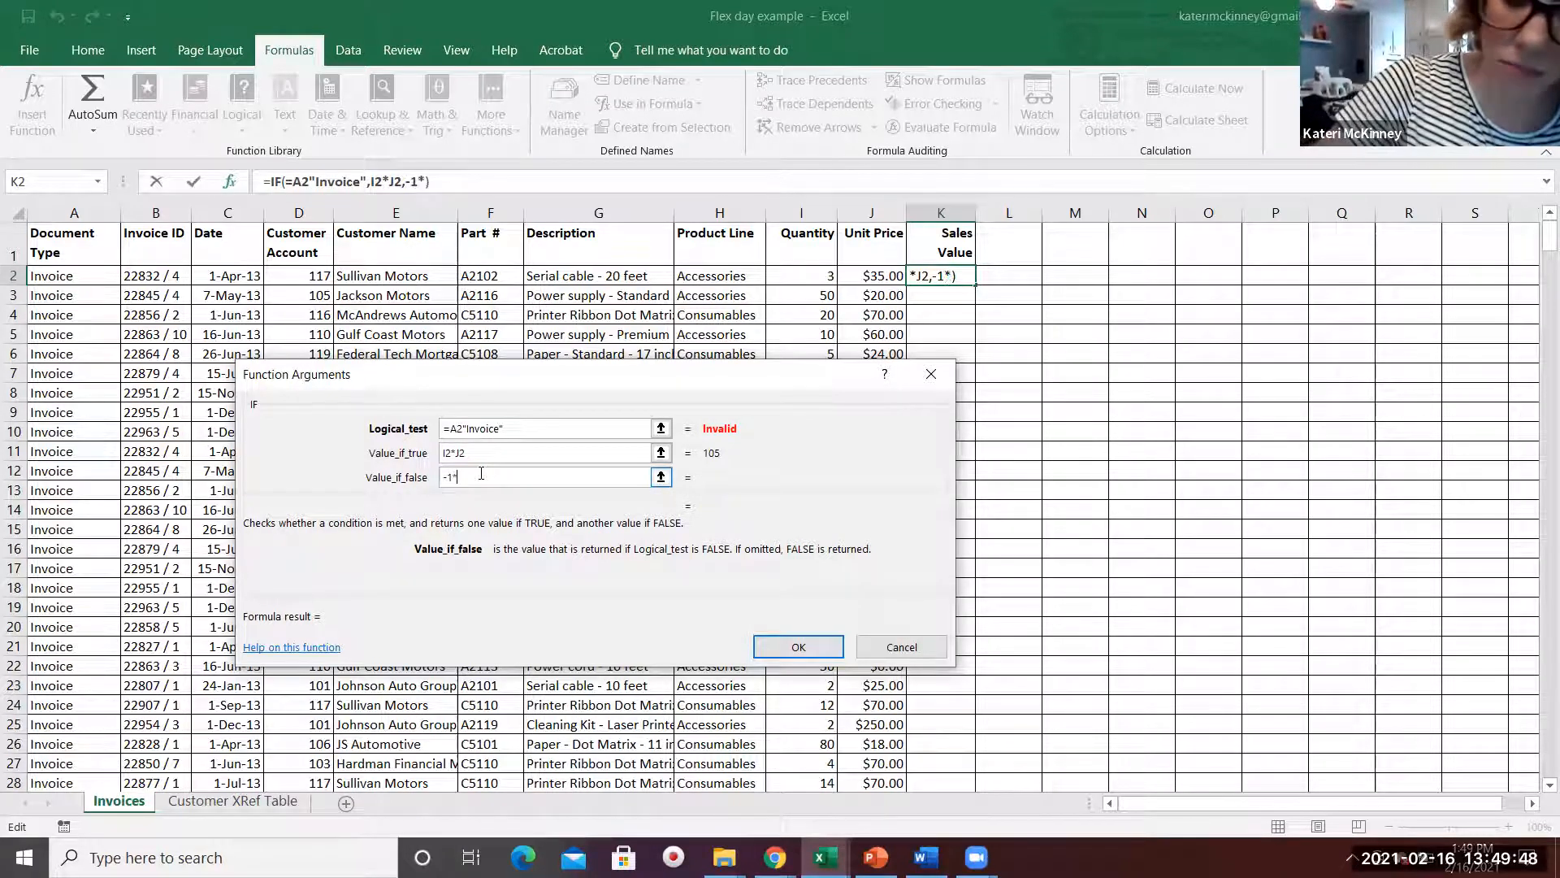
click(801, 277)
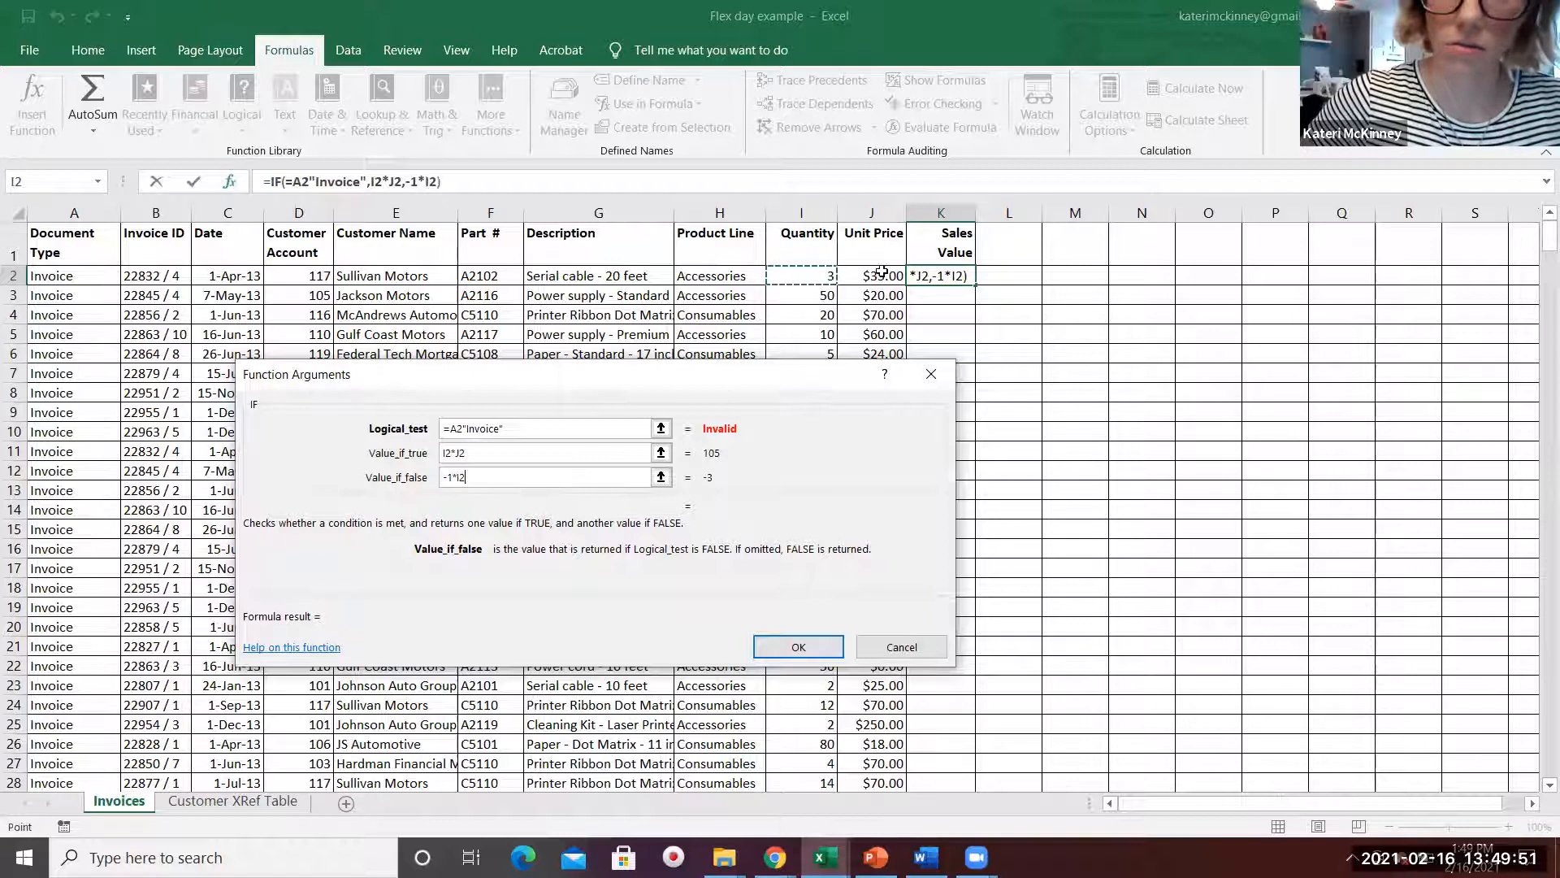
text(*)
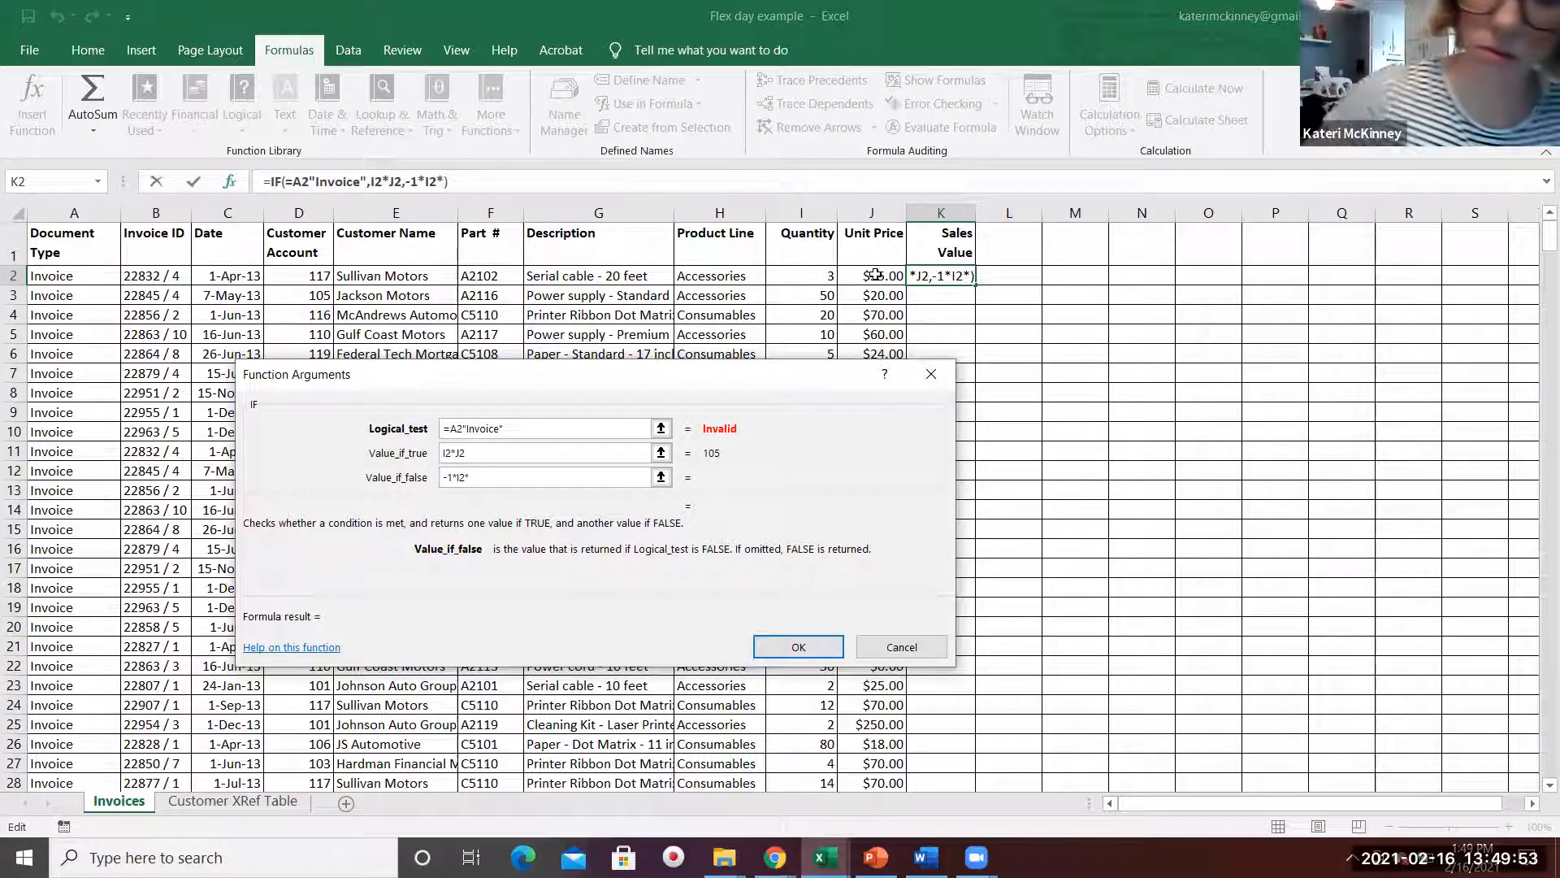
click(876, 275)
Step: Replace the IF function's logical test with ="invoice" and try to enter the formula in K2
click(525, 423)
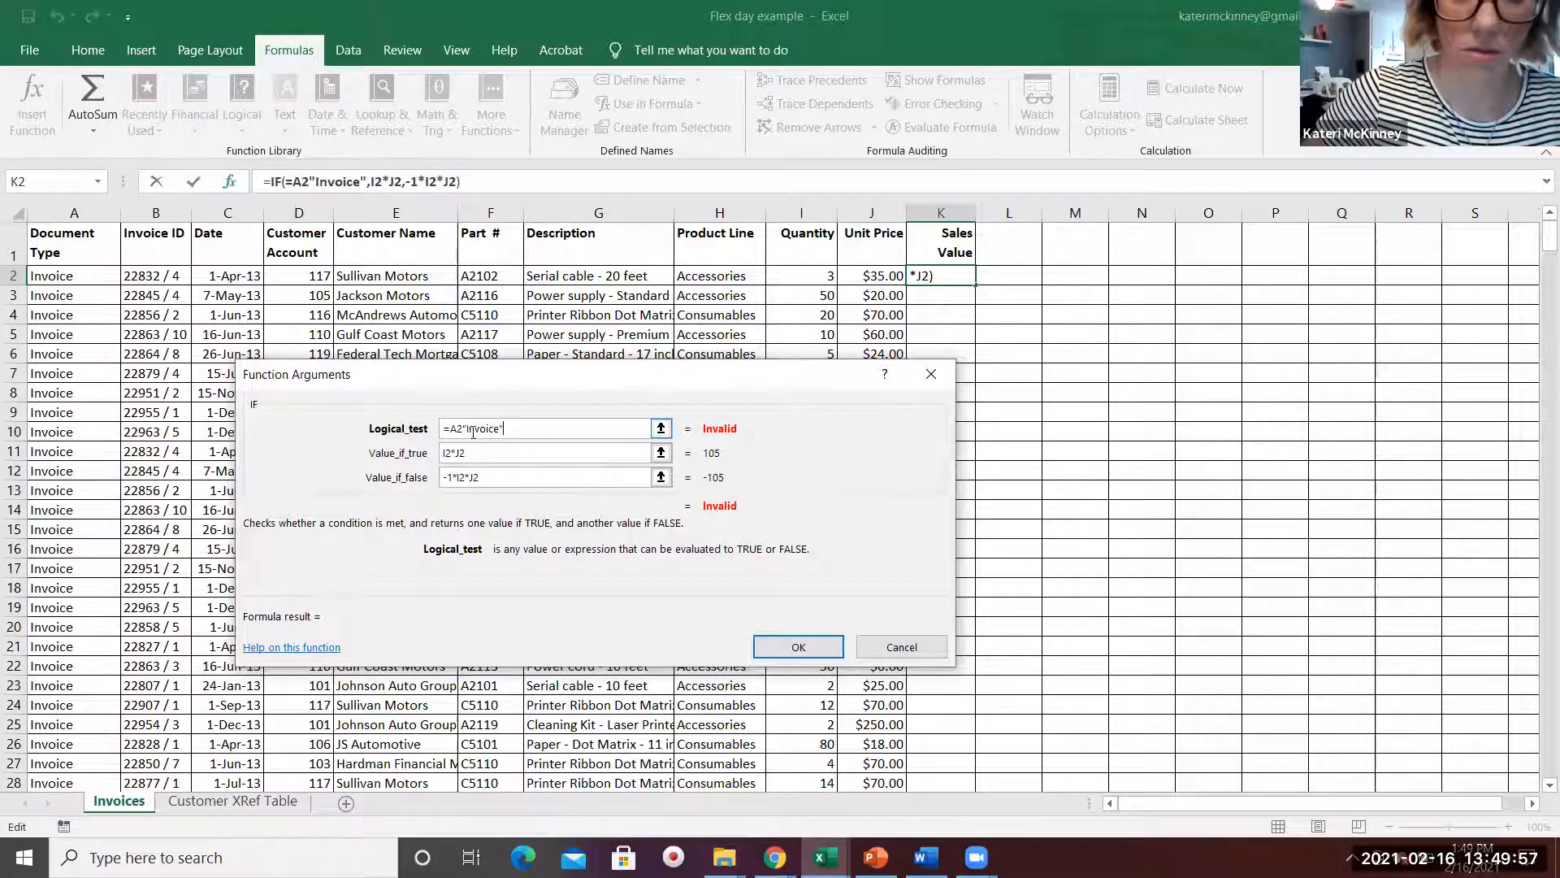
key(Delete)
key(Delete)
key(Delete)
key(Delete)
key(Delete)
key(Delete)
key(Delete)
key(Delete)
key(Delete)
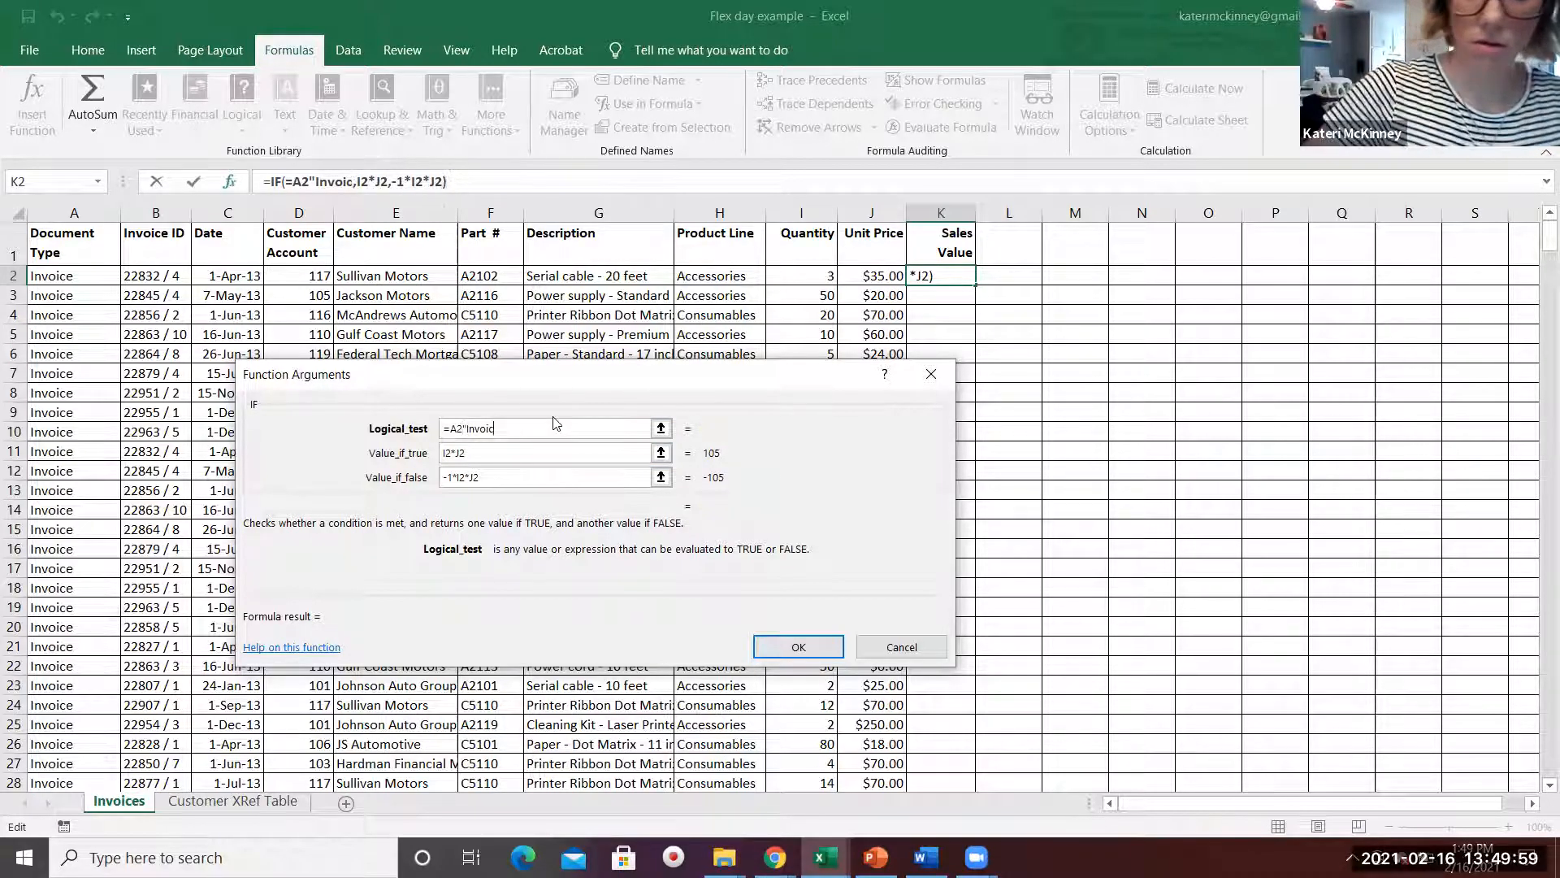
key(BackSpace)
key(BackSpace)
text(")
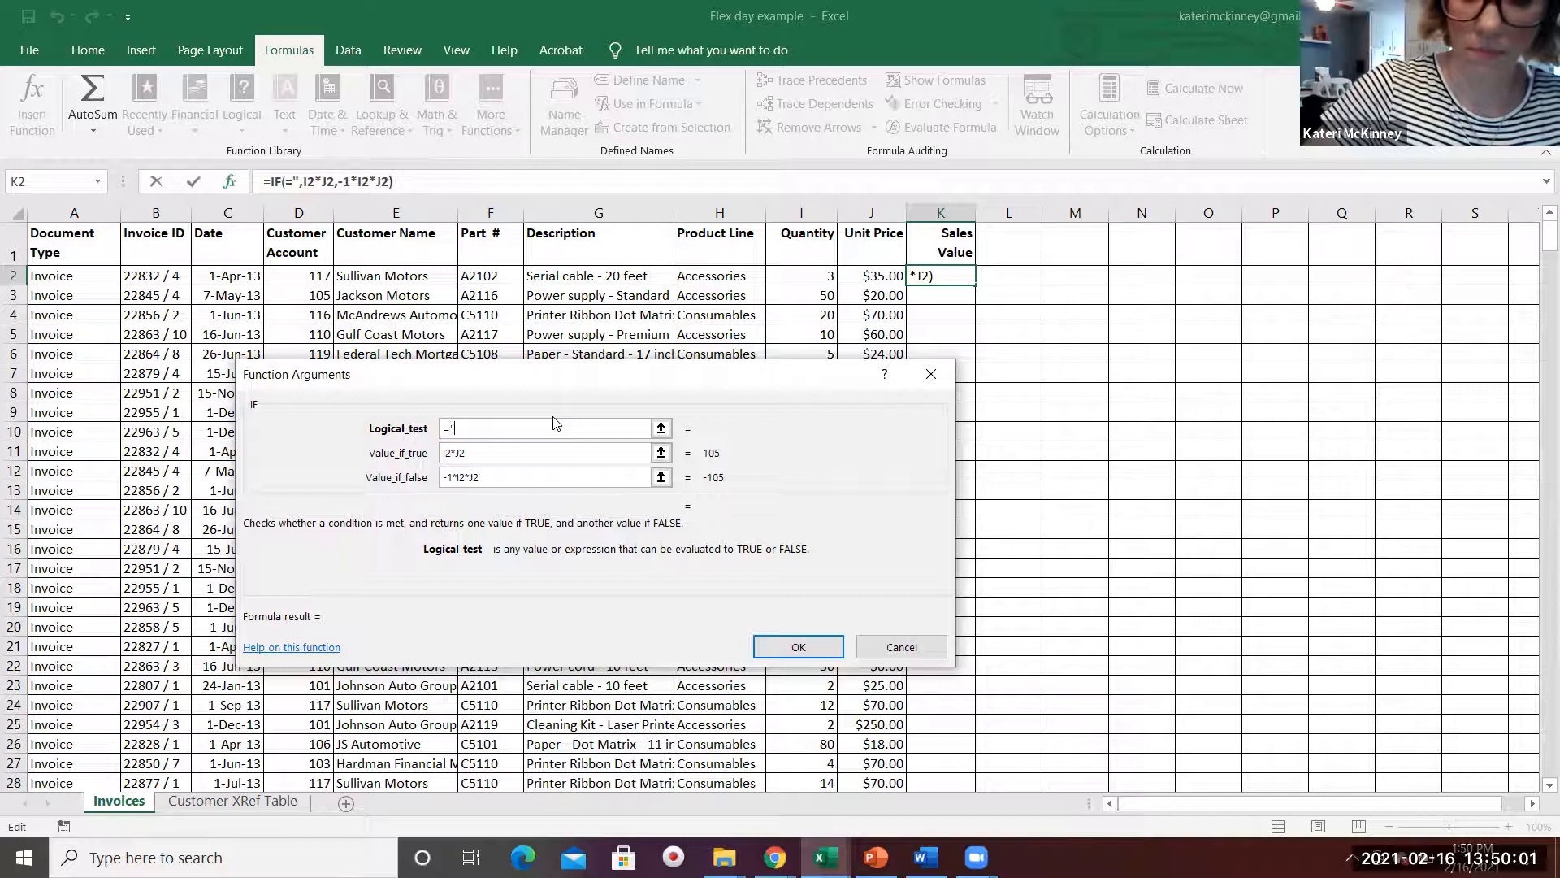
text(In)
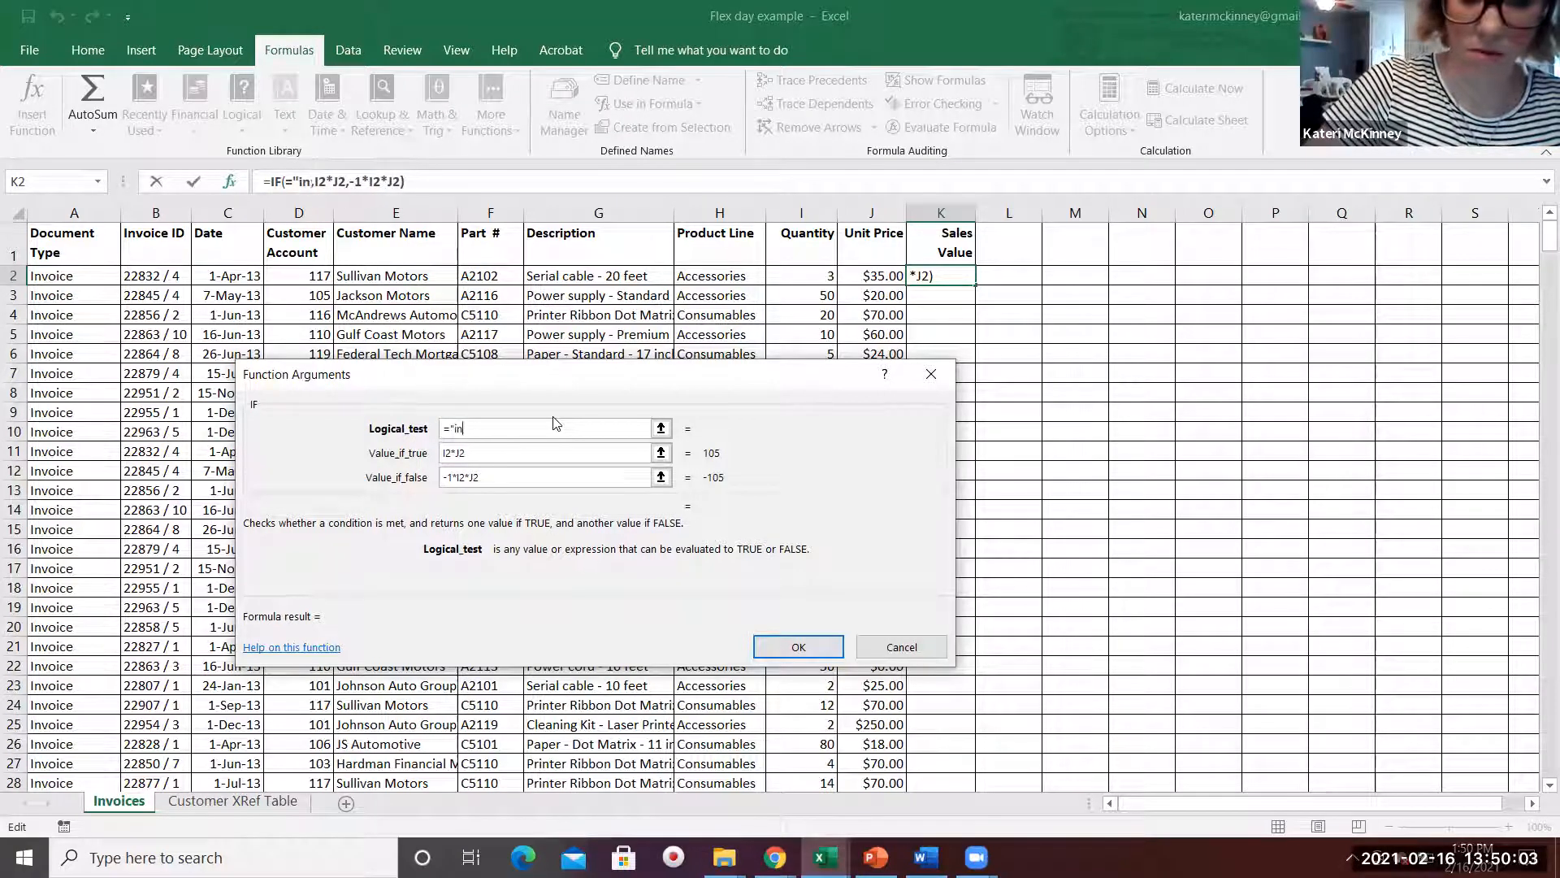
text(voice")
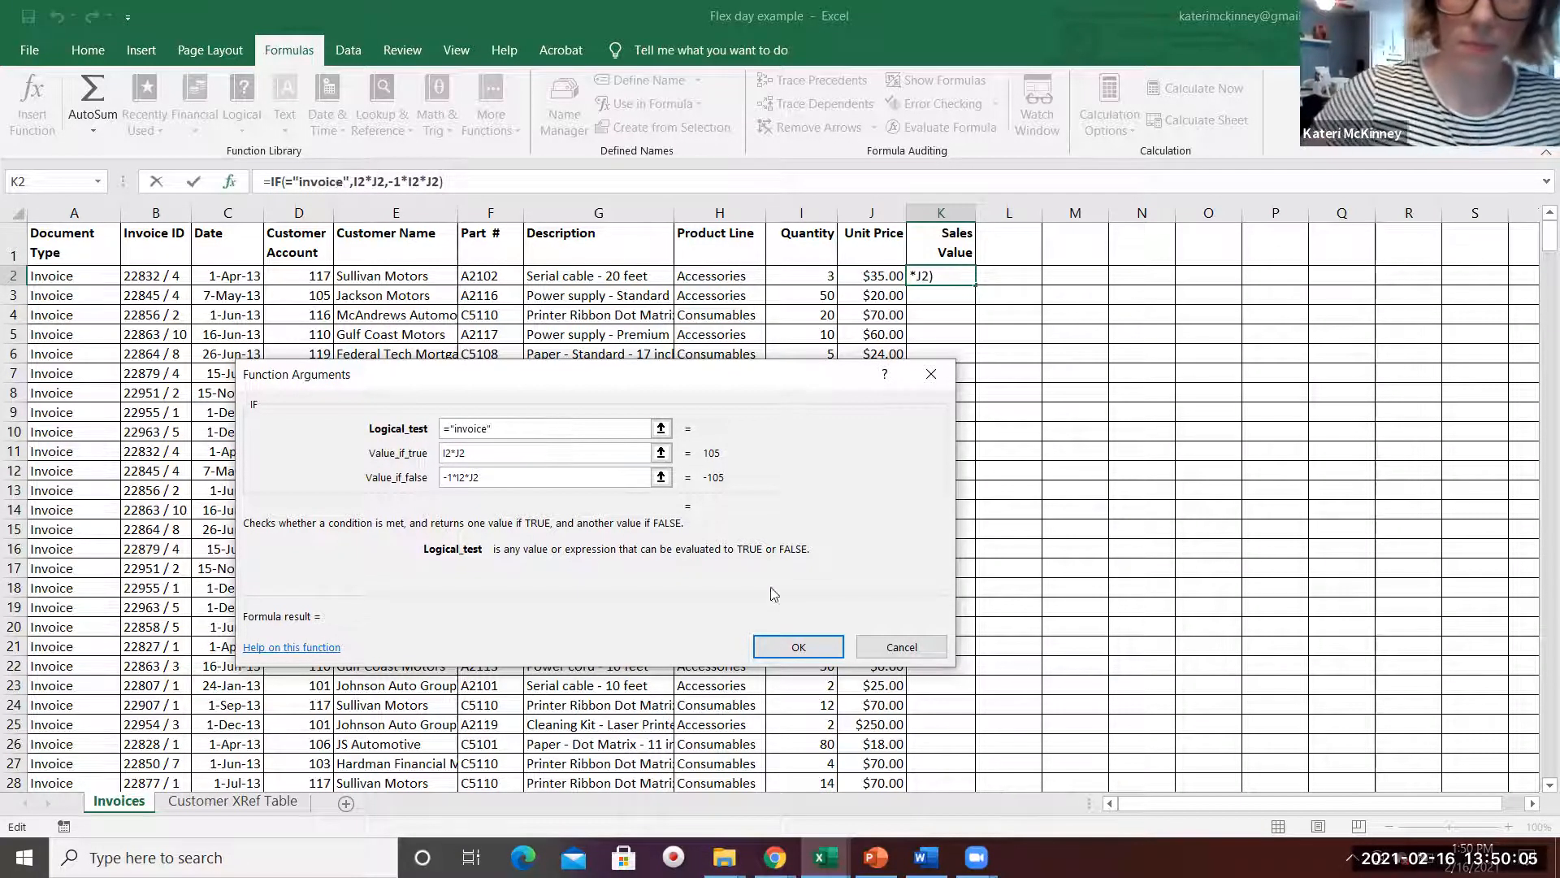
click(800, 645)
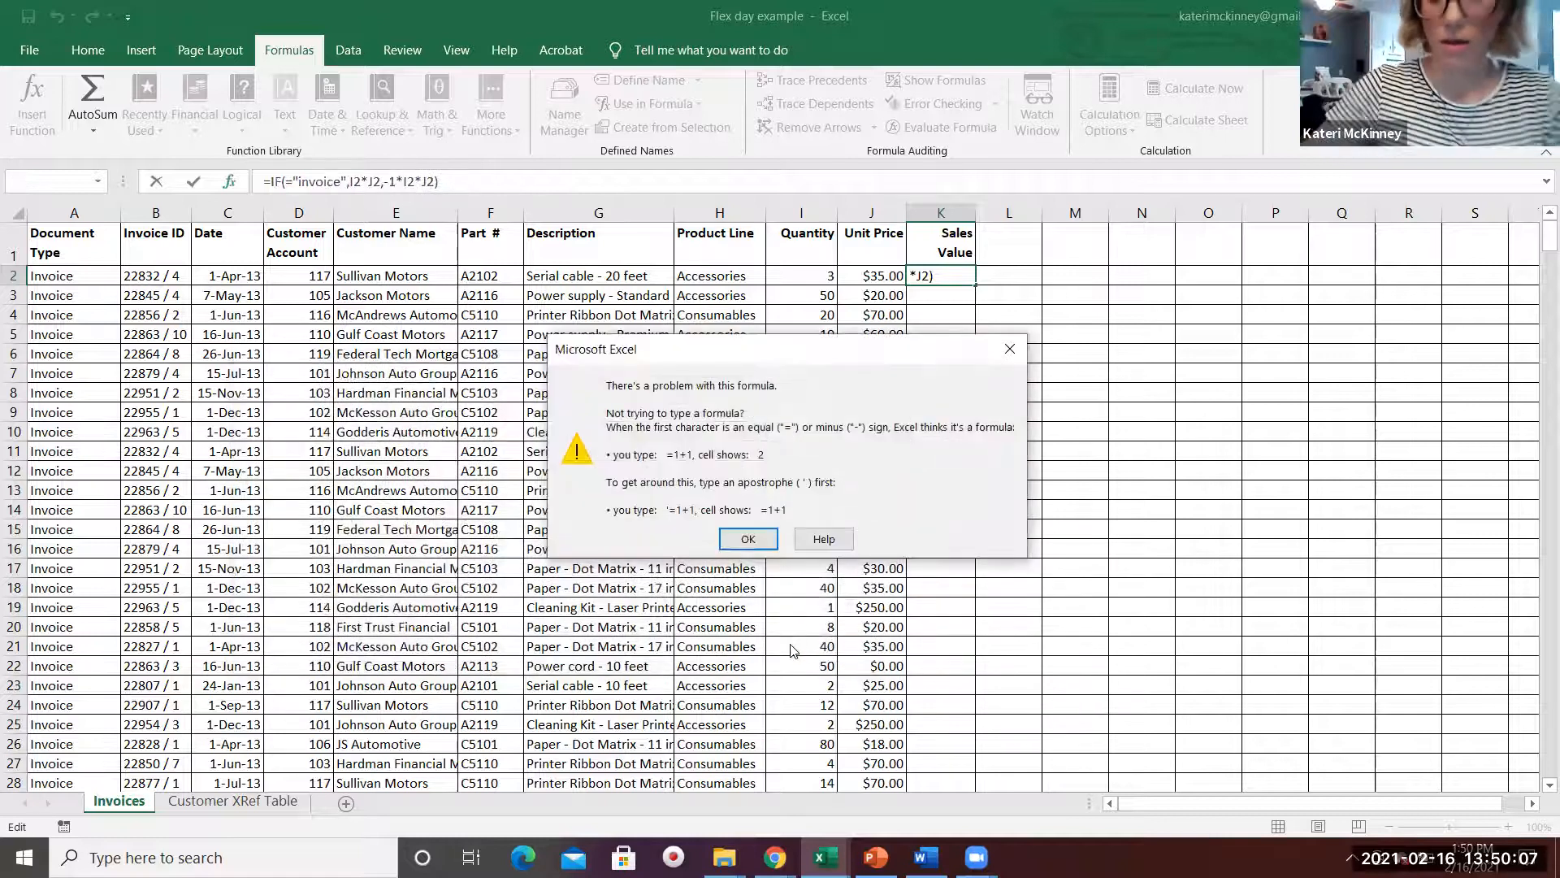
click(746, 539)
click(909, 291)
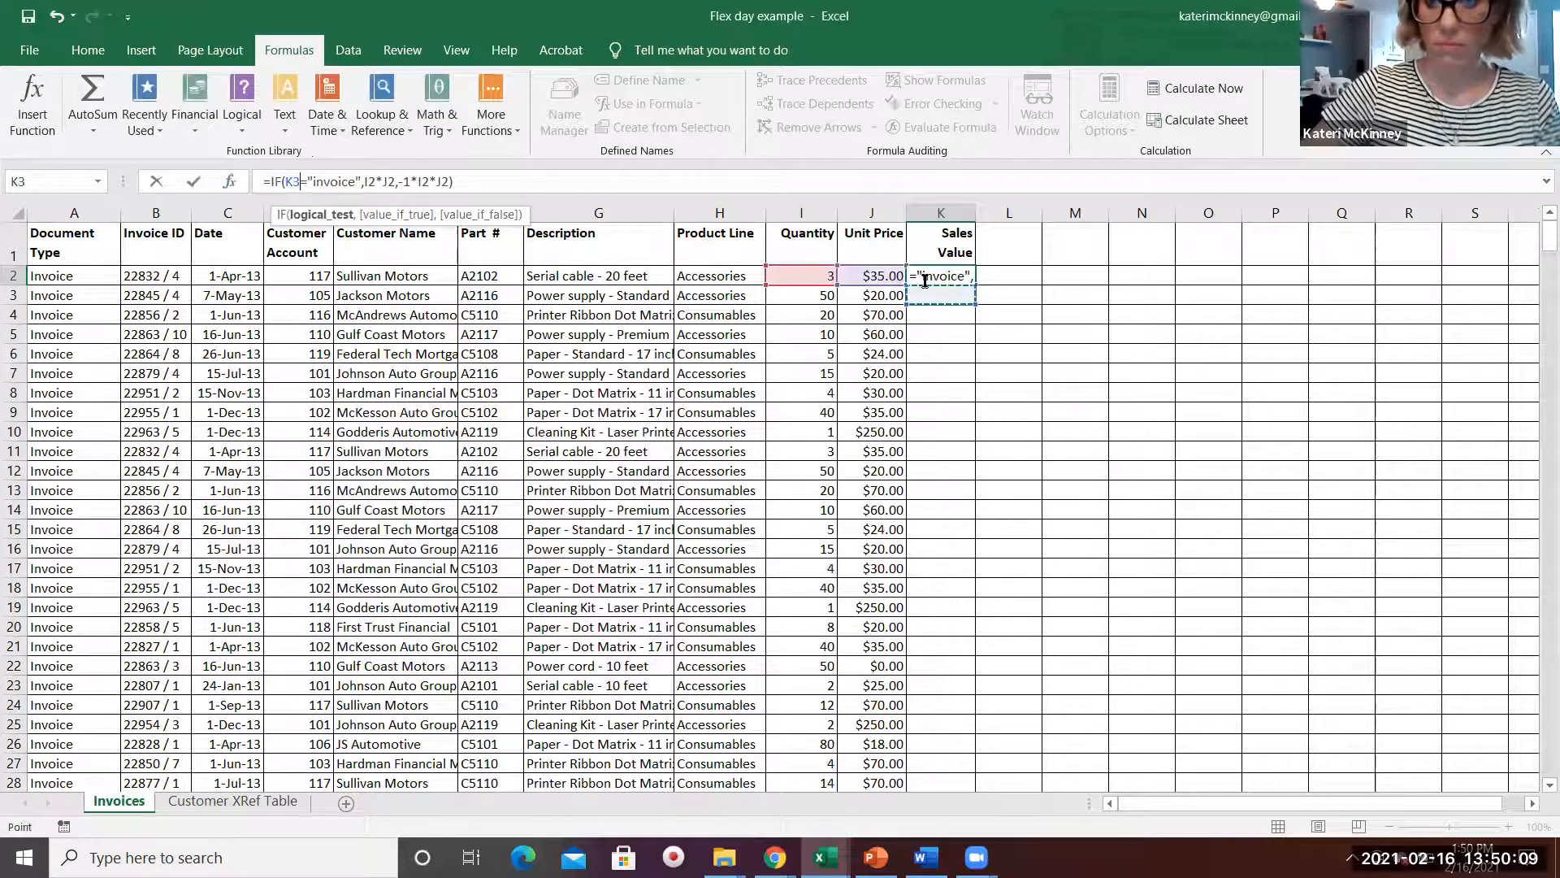
click(928, 278)
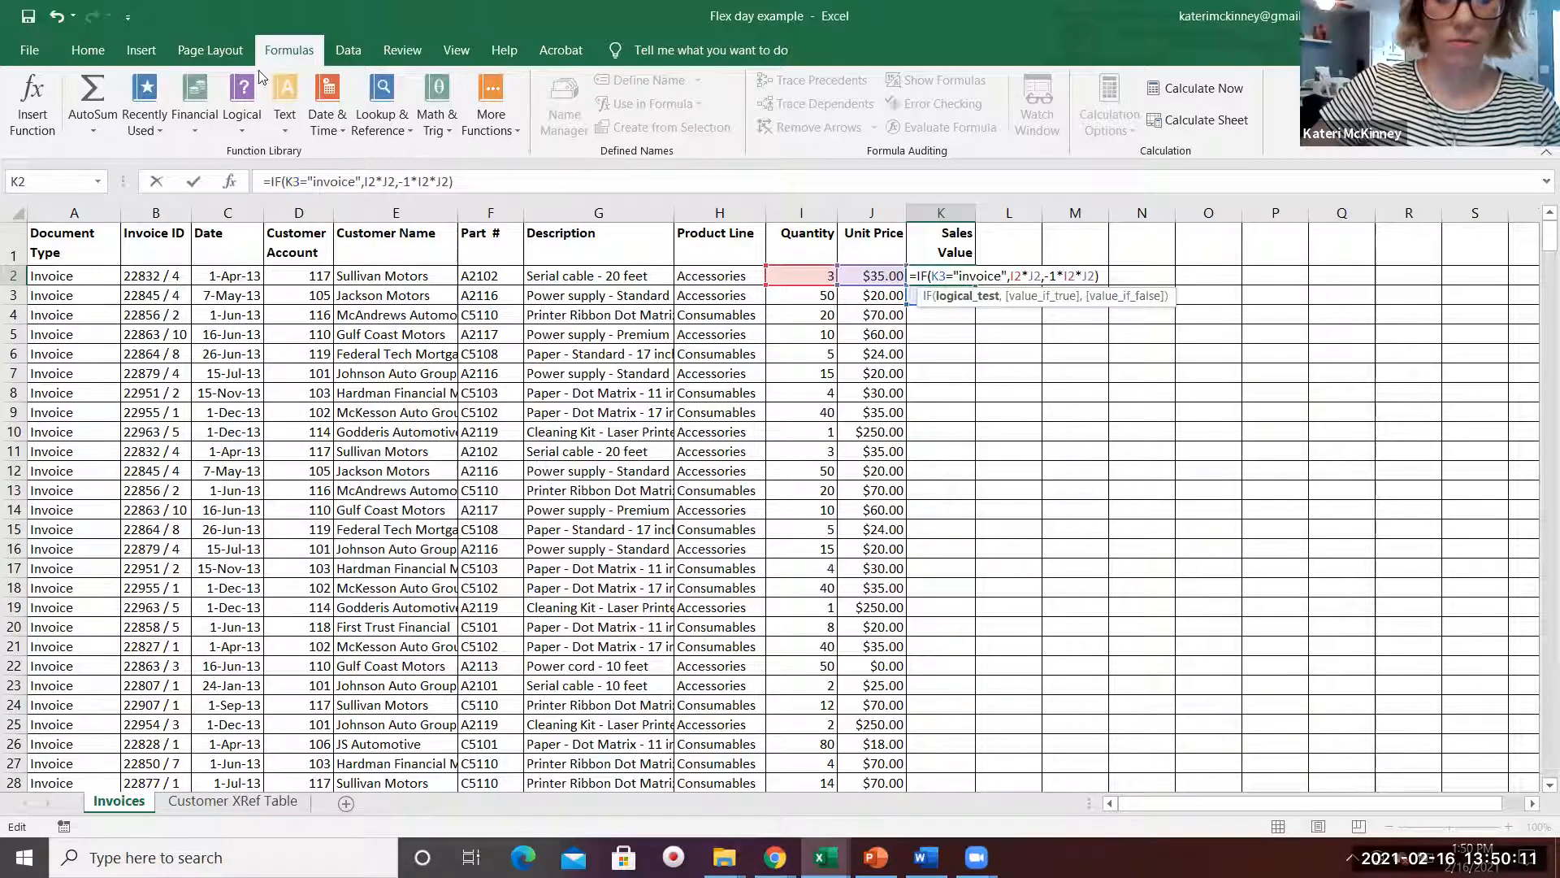
click(243, 106)
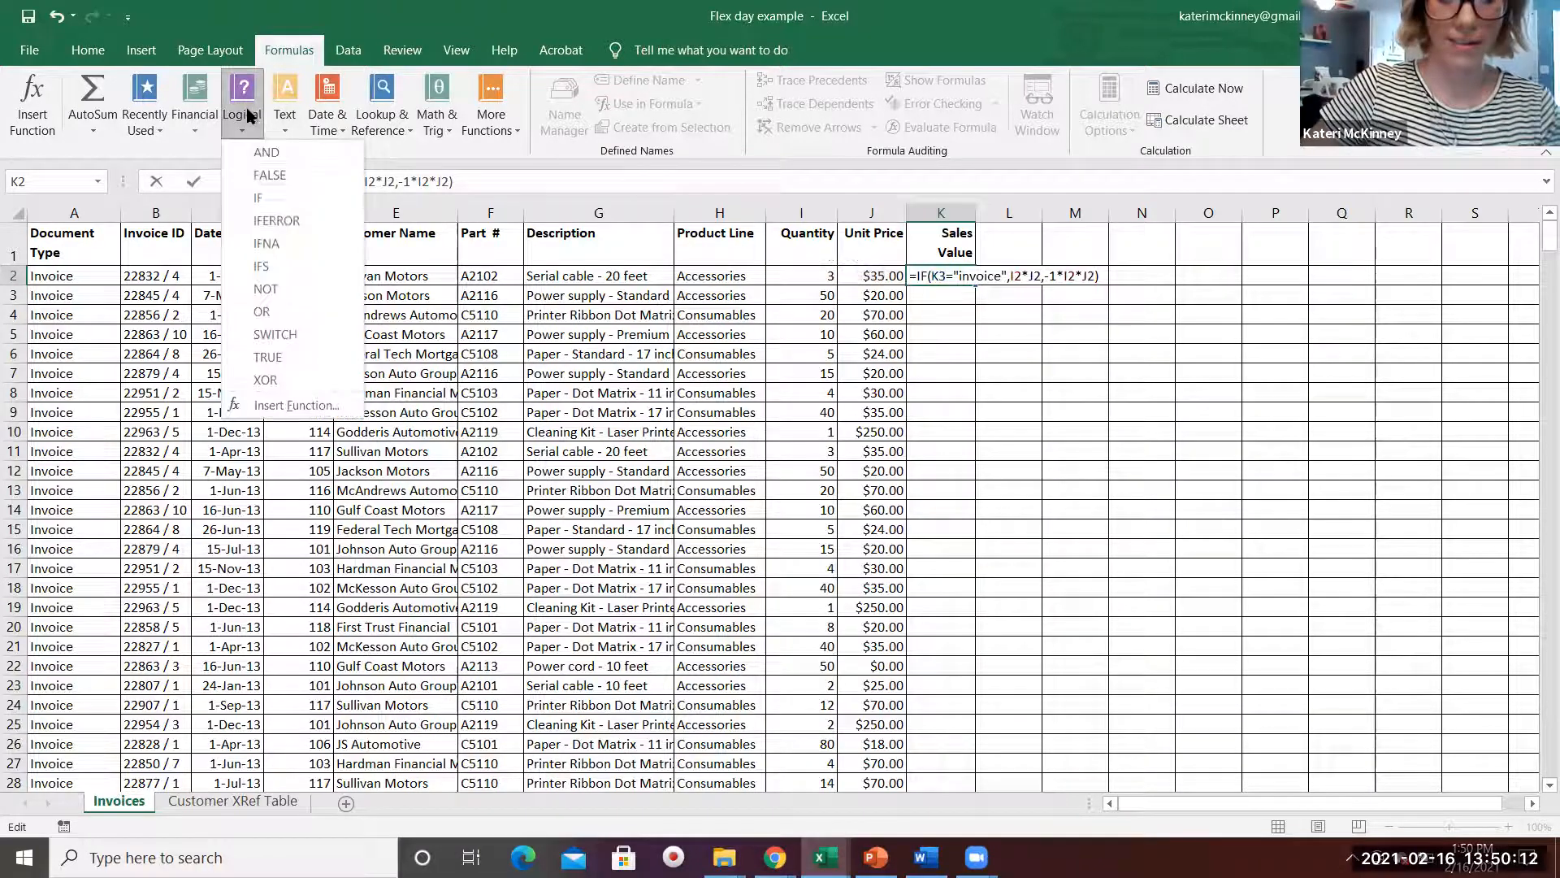
click(282, 199)
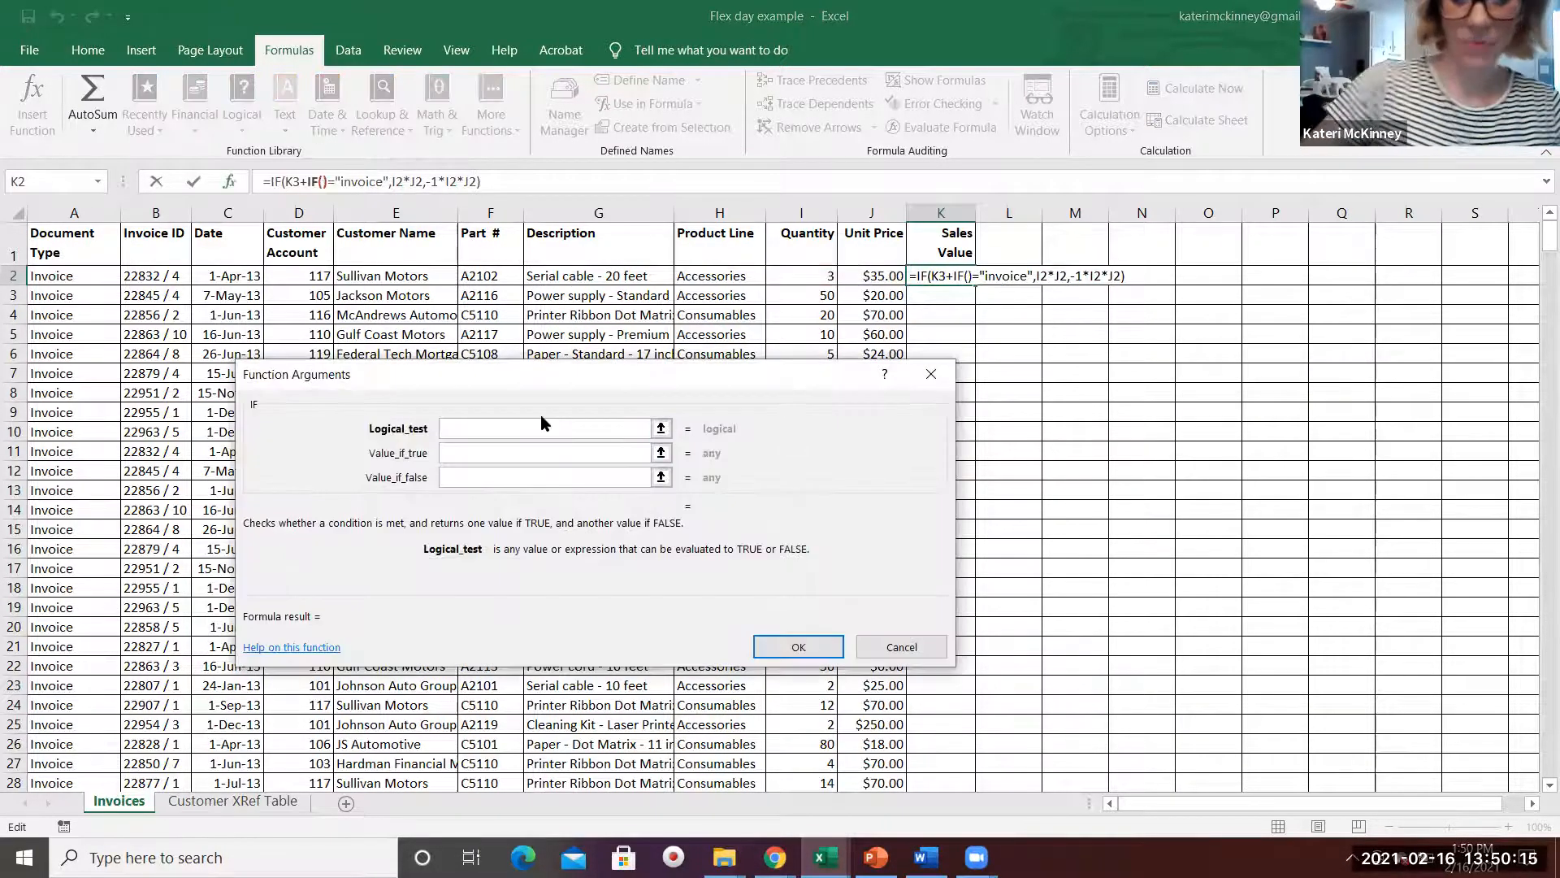
click(940, 275)
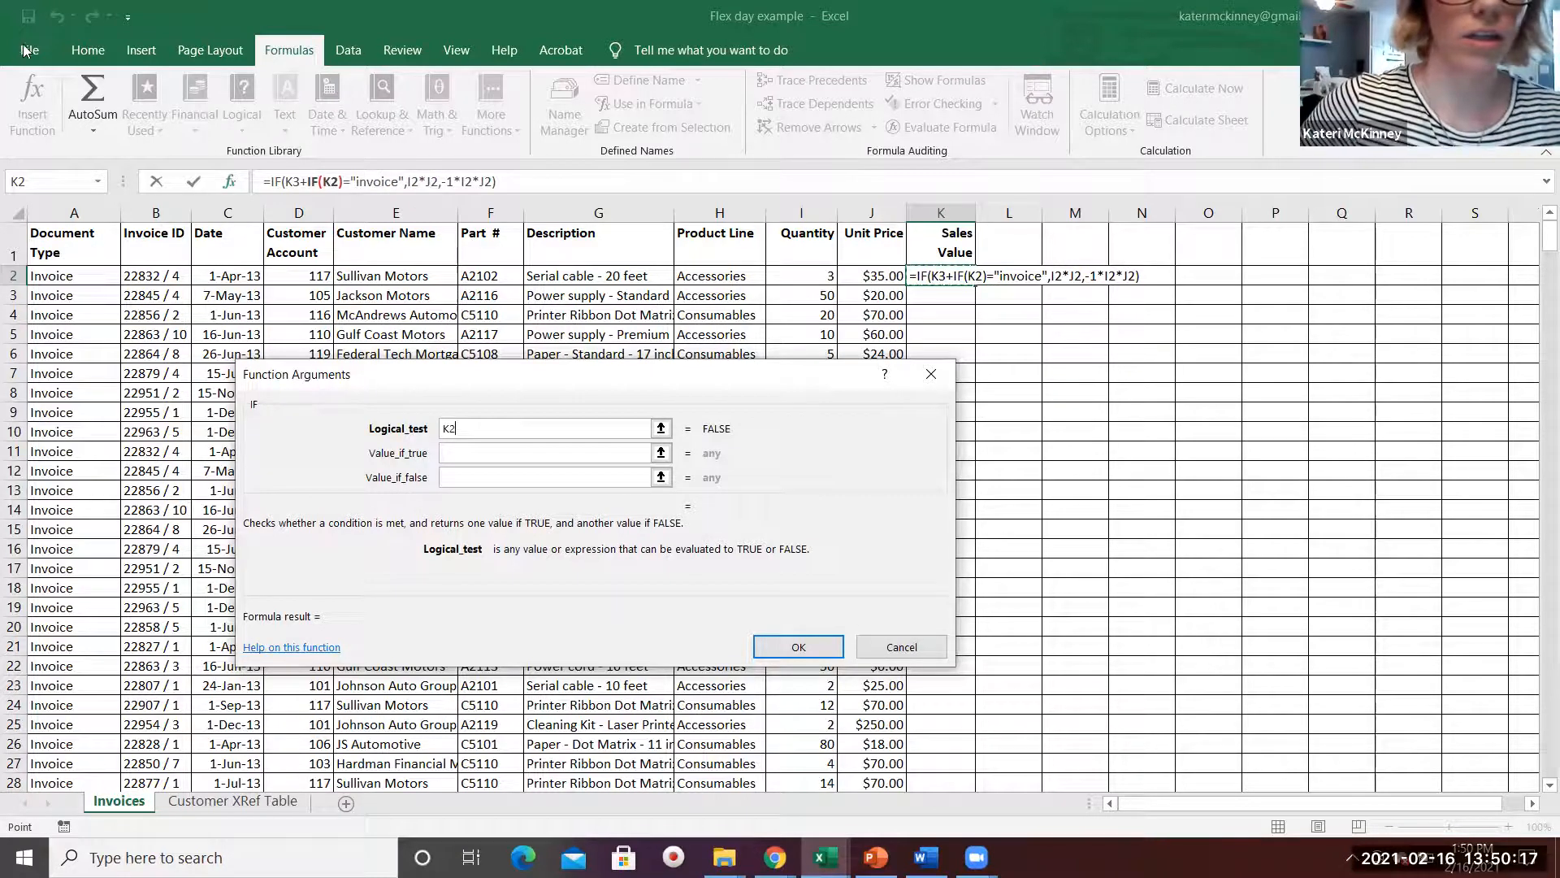
click(899, 648)
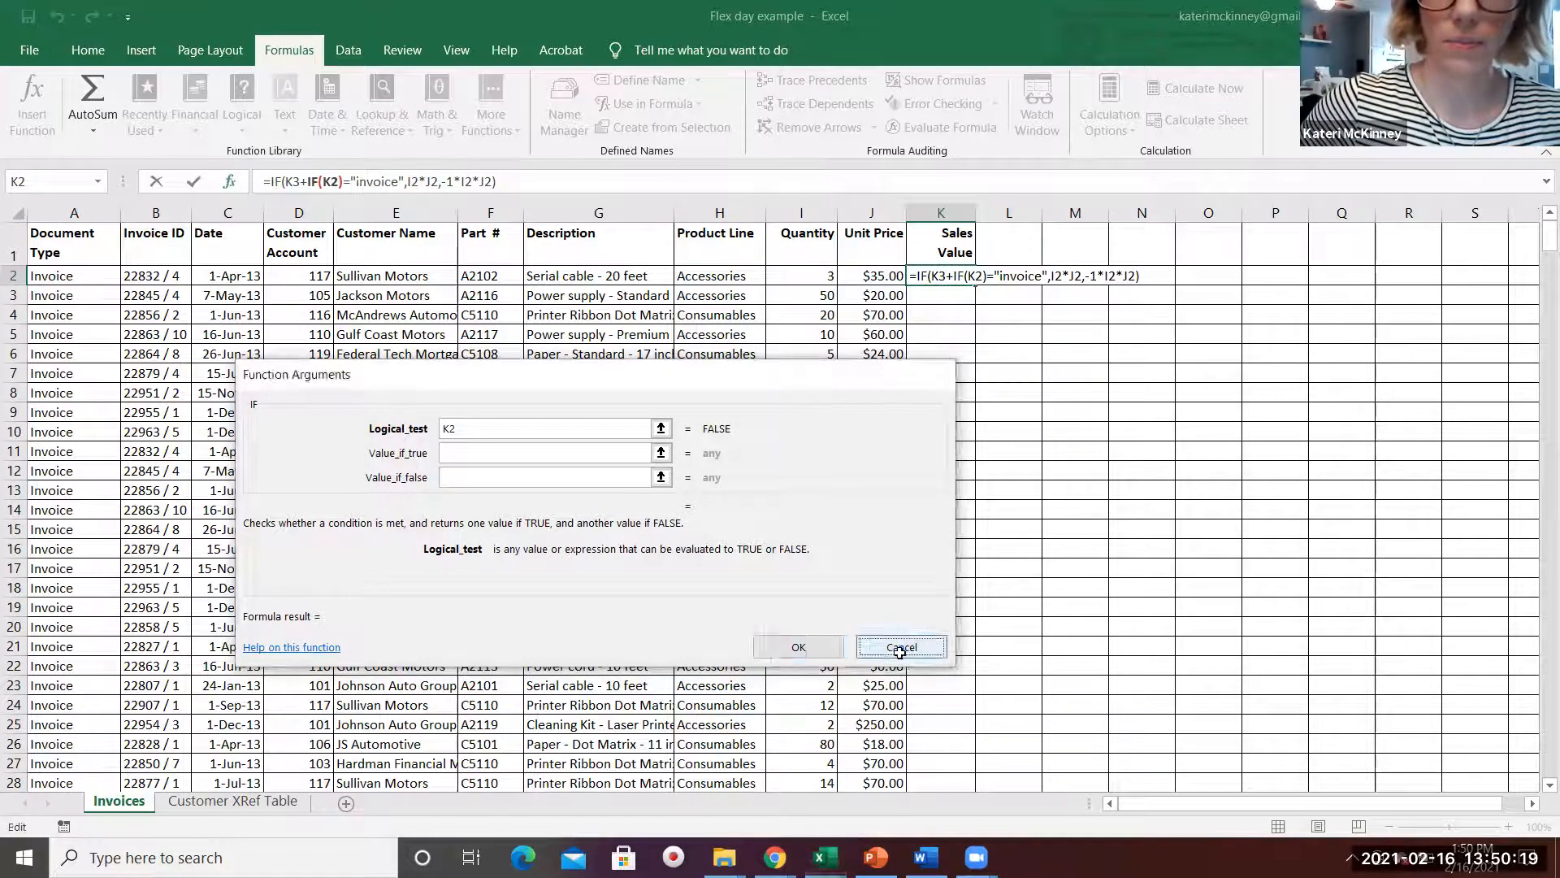
Step: Undo the last change and copy the Unit Price column's formatting onto the Sales Value column with Format Painter
key(ctrl+z)
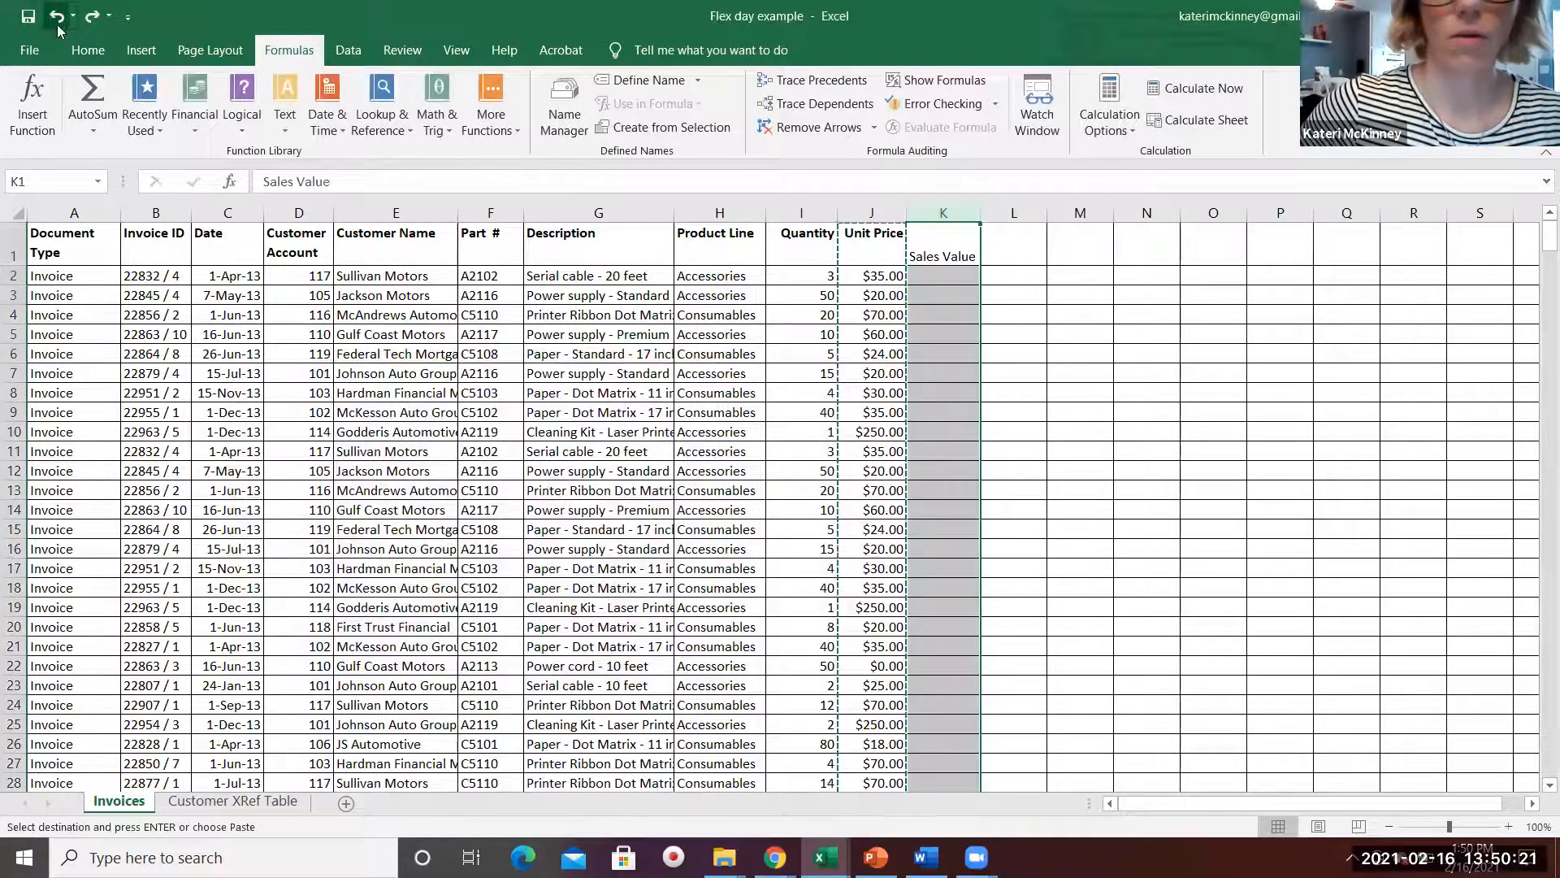
click(898, 294)
click(868, 235)
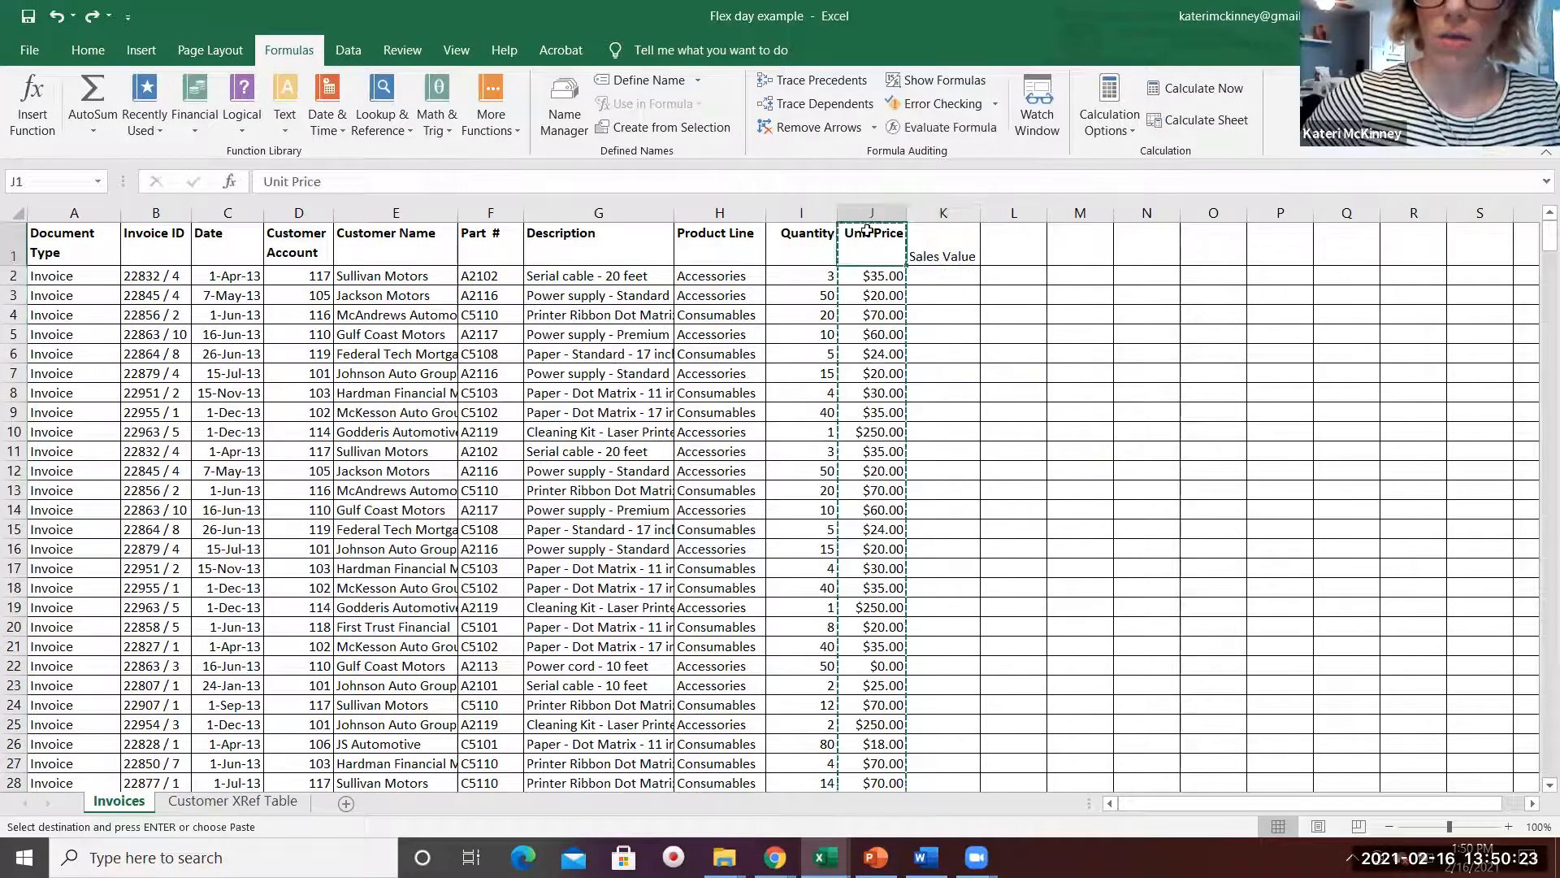
click(871, 212)
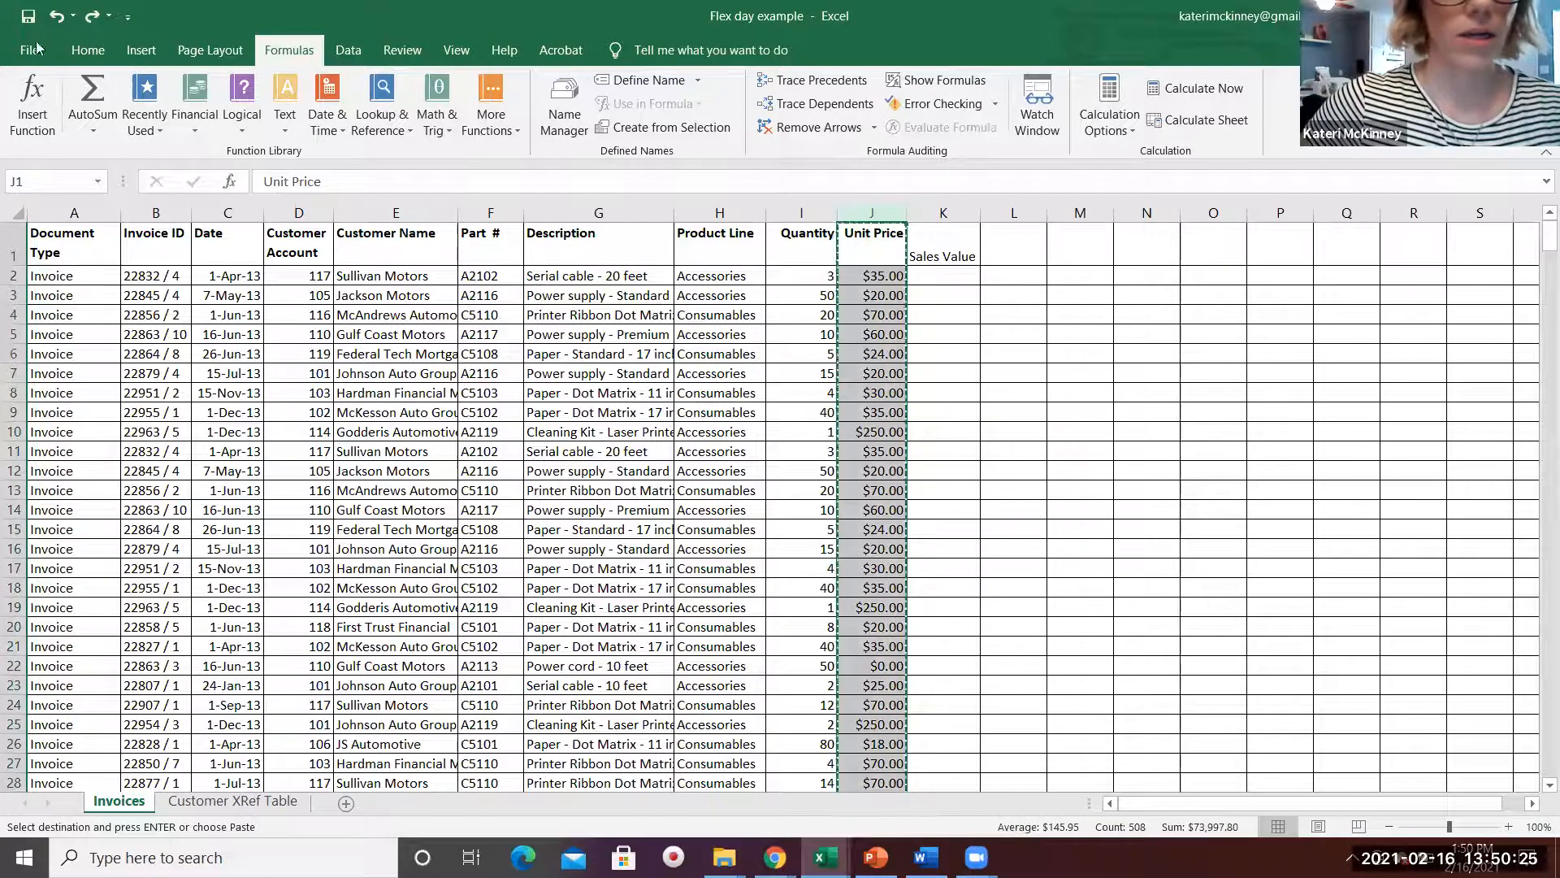
click(88, 49)
click(105, 127)
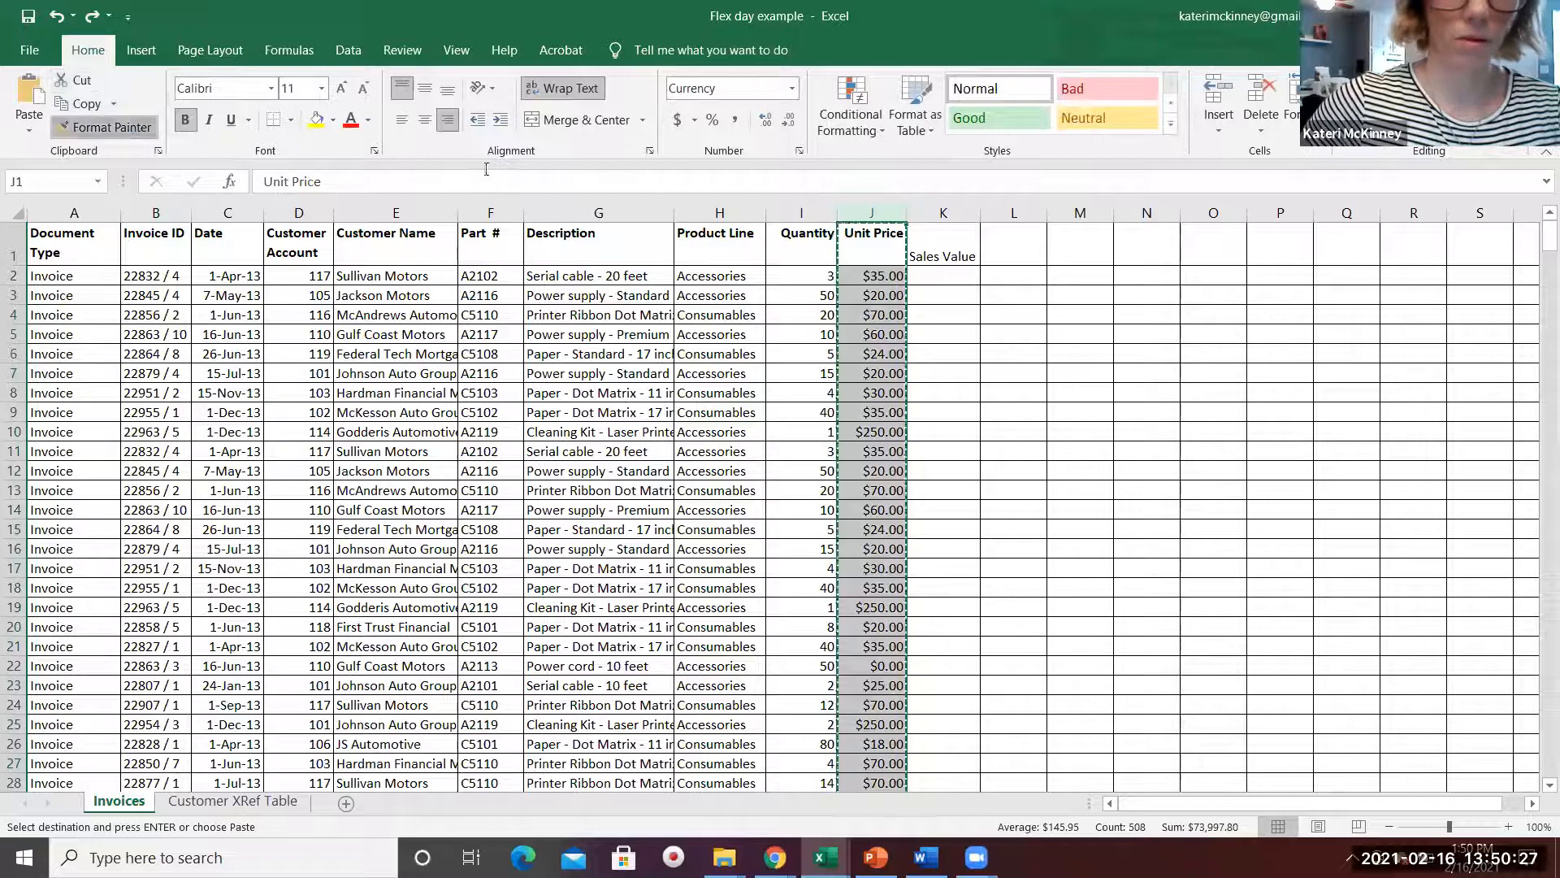
click(940, 213)
Step: Insert a logical IF function in K2, the first data cell of the Sales Value column
double_click(920, 280)
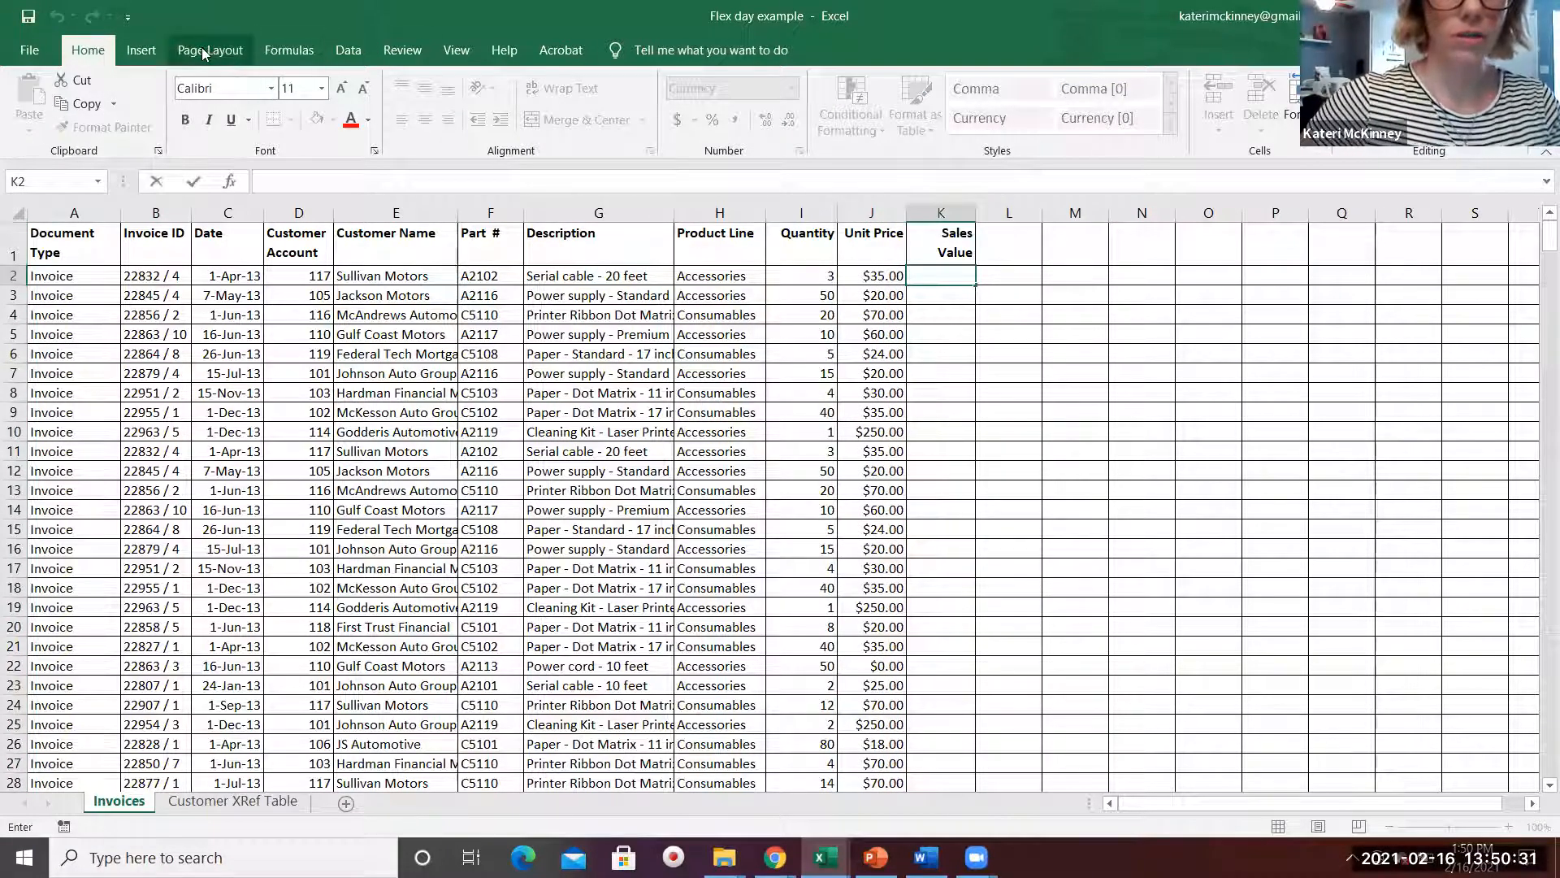
click(140, 49)
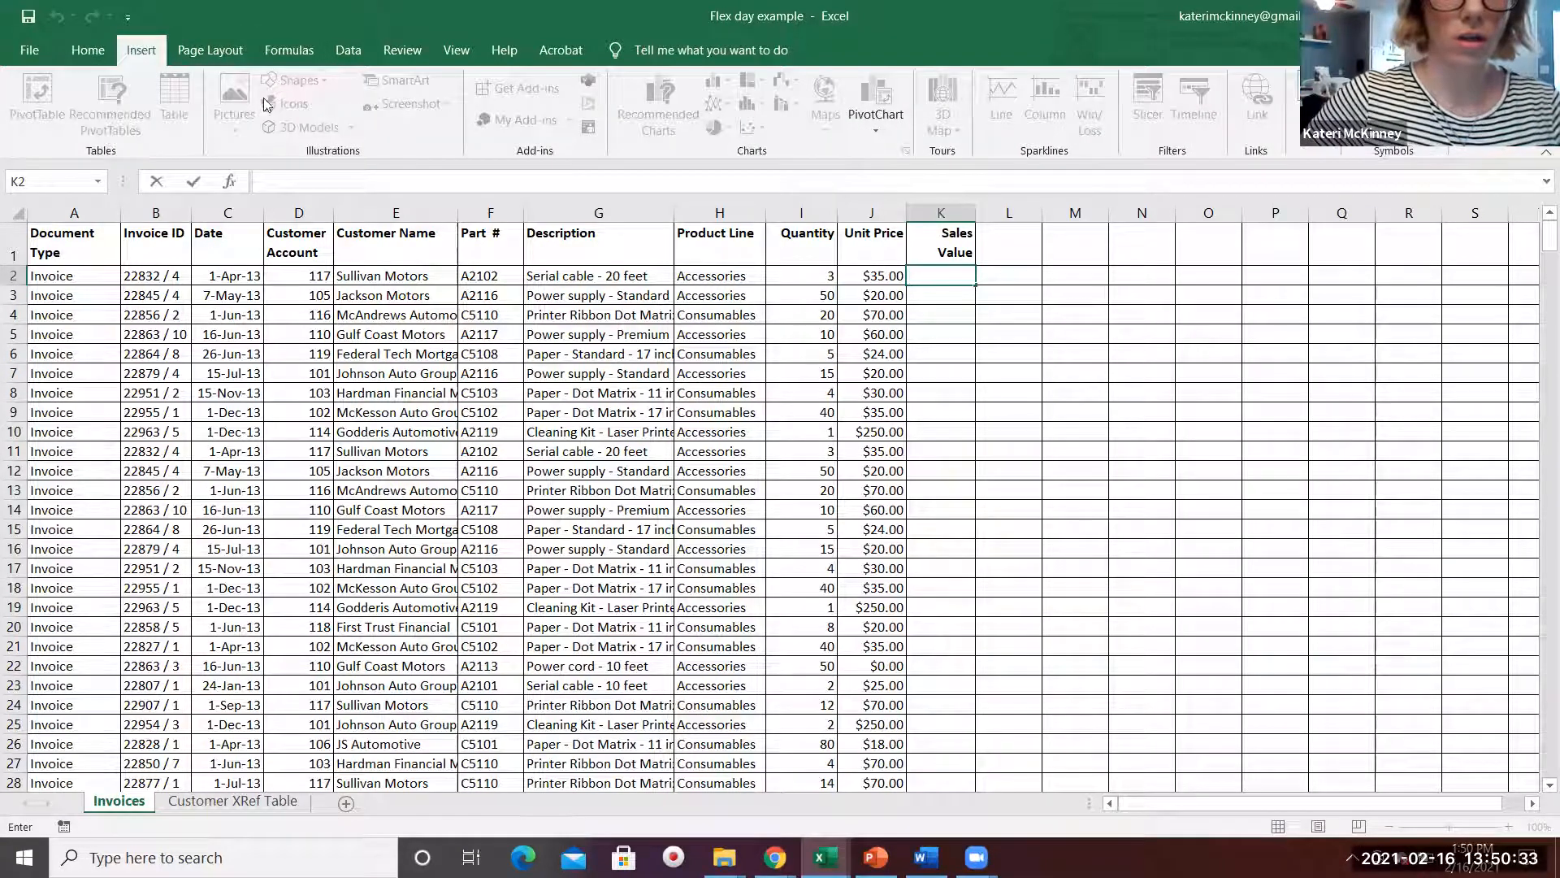
click(914, 353)
click(937, 292)
click(935, 279)
click(288, 49)
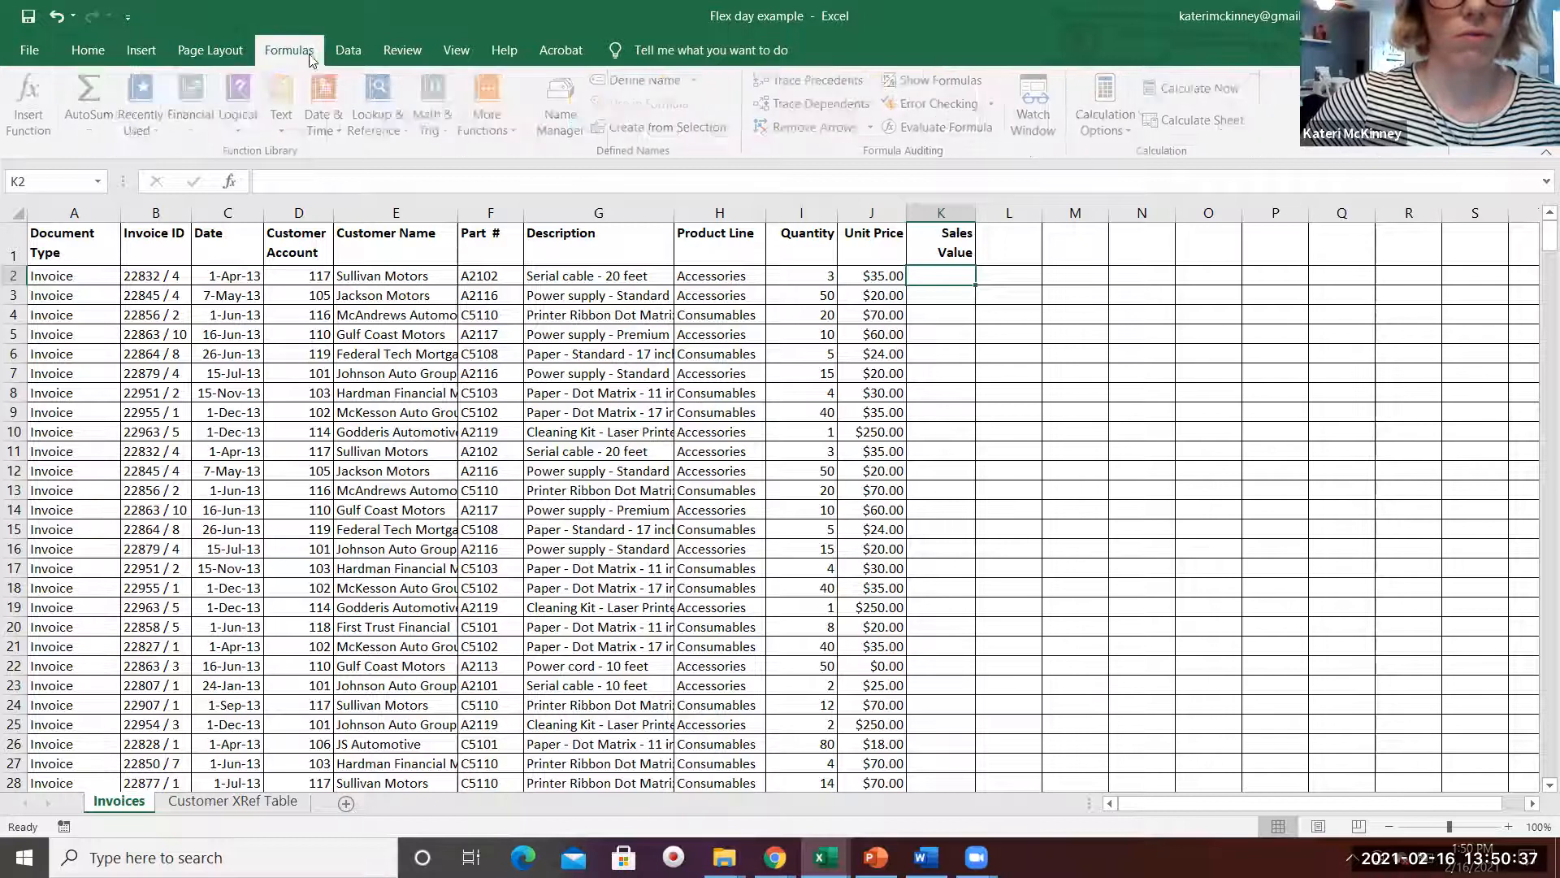
click(243, 114)
click(275, 190)
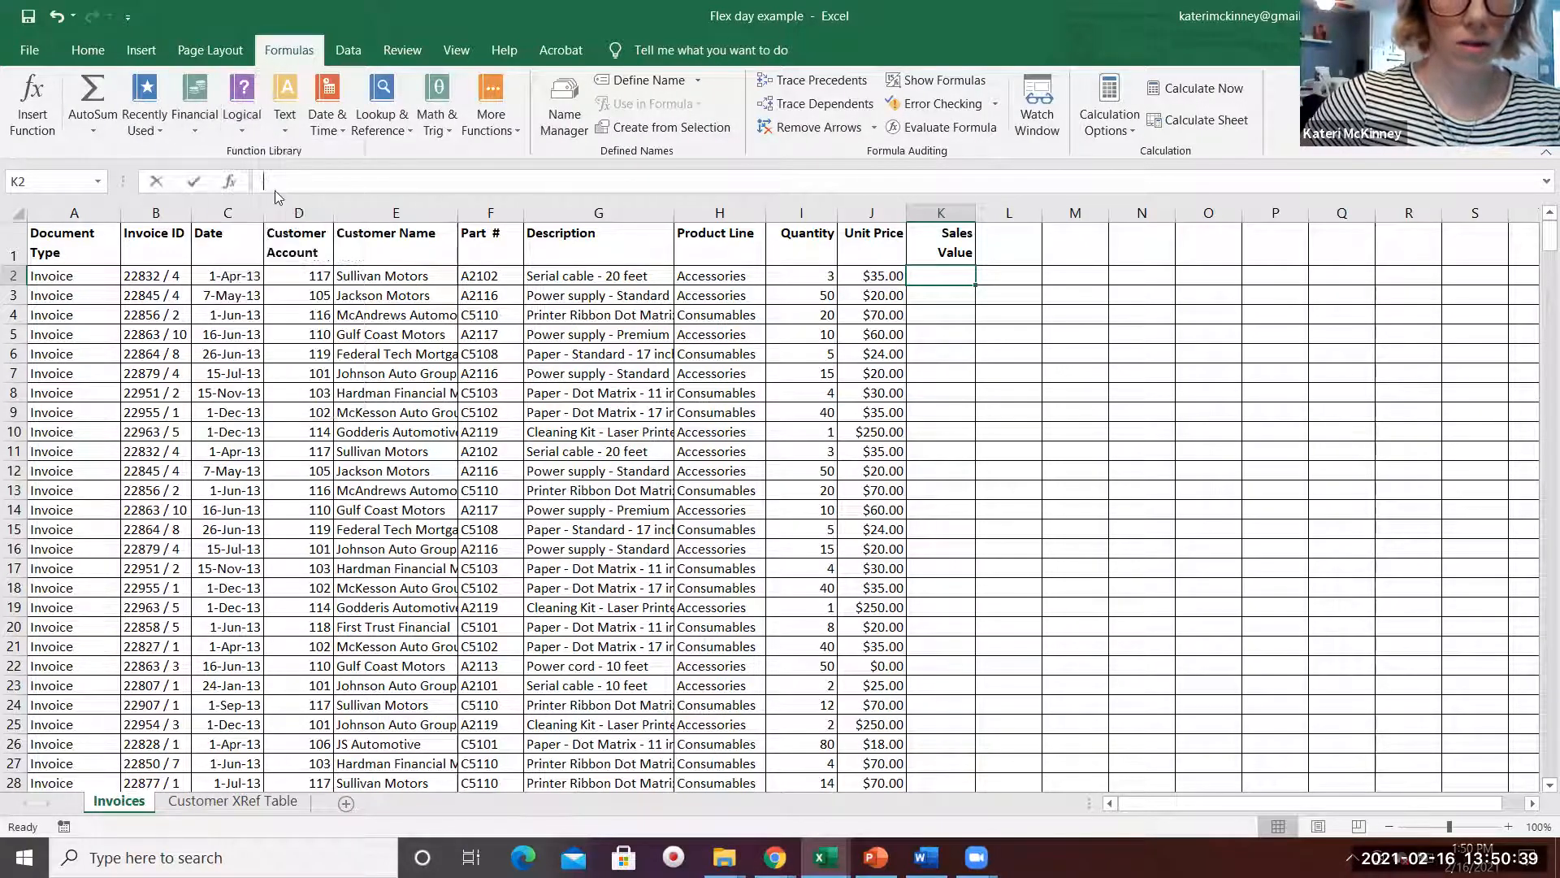
text(=invoice)
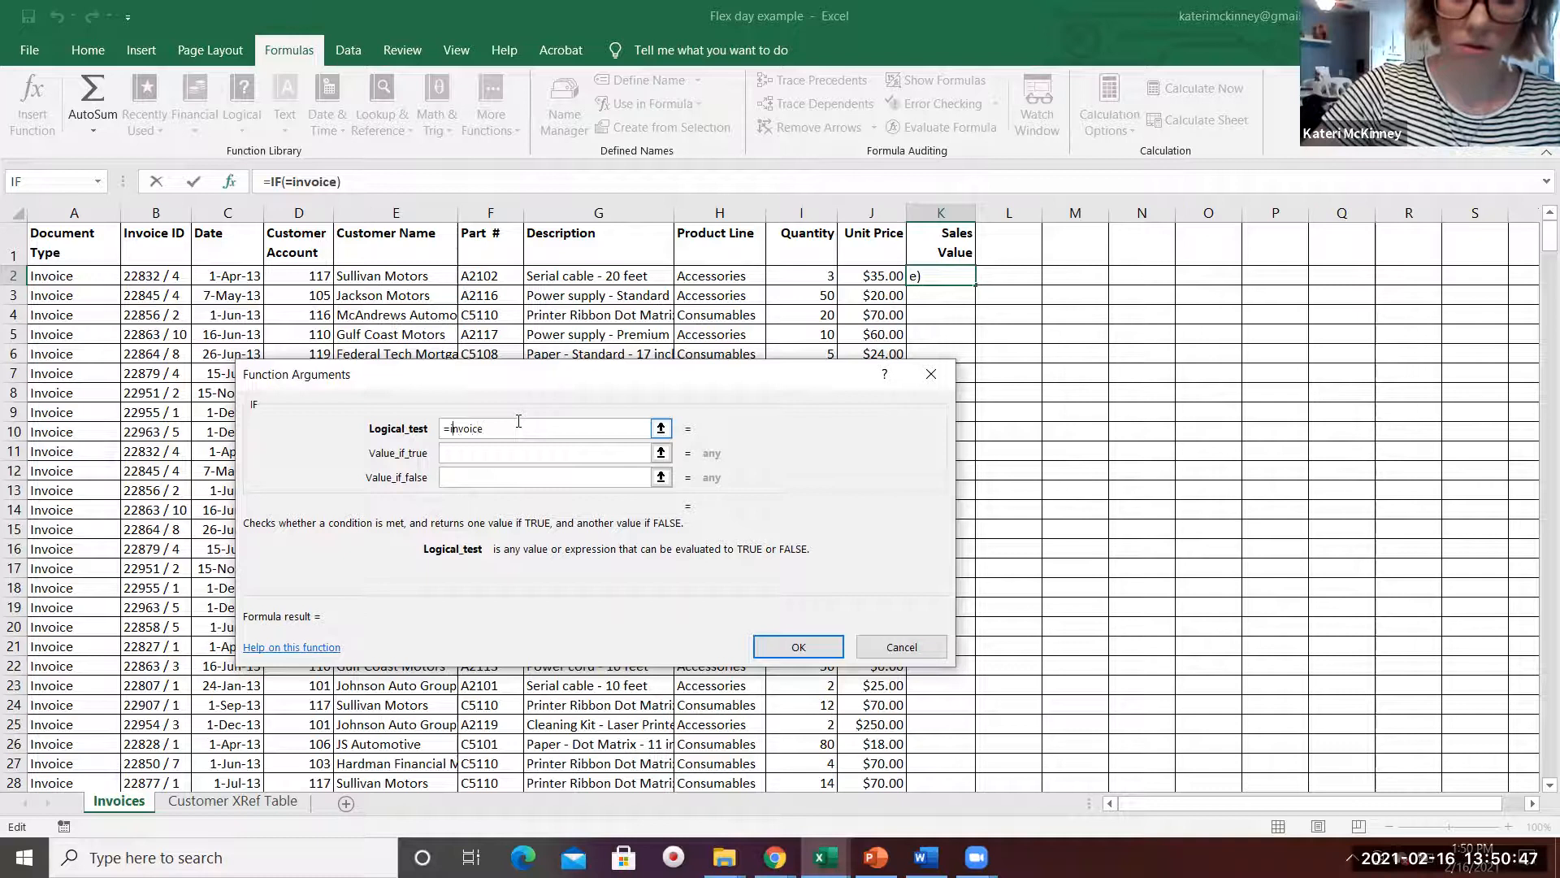
key(Tab)
click(493, 429)
key(BackSpace)
key(BackSpace)
key(BackSpace)
key(BackSpace)
key(BackSpace)
key(BackSpace)
key(BackSpace)
key(BackSpace)
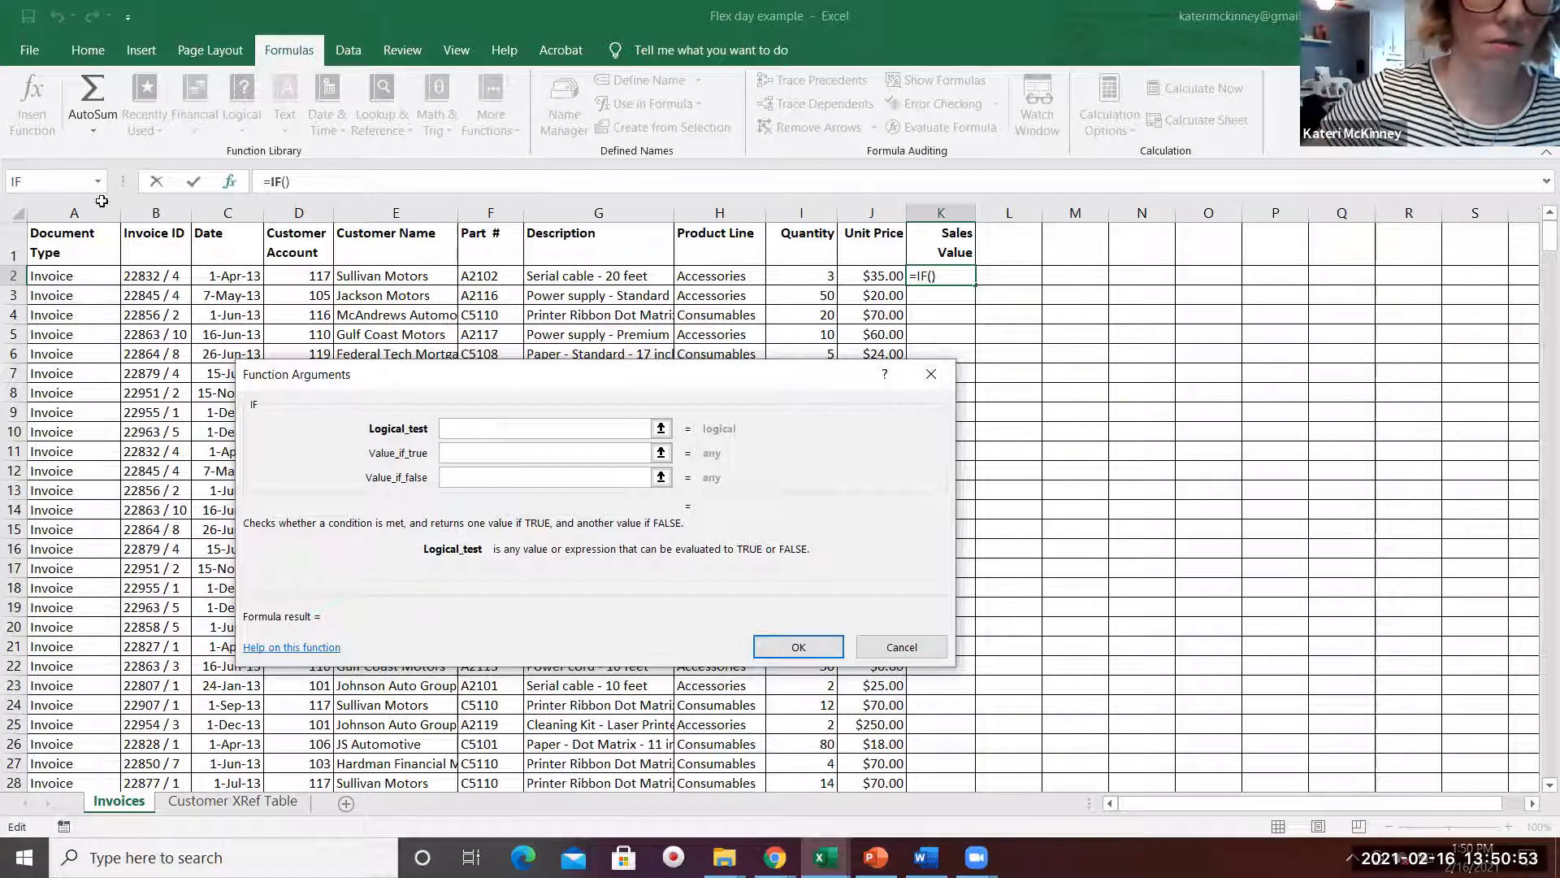
Step: Set the IF function's logical test to A2="Invoice" and its value if true to I2*J2
click(91, 275)
text(="Invoice")
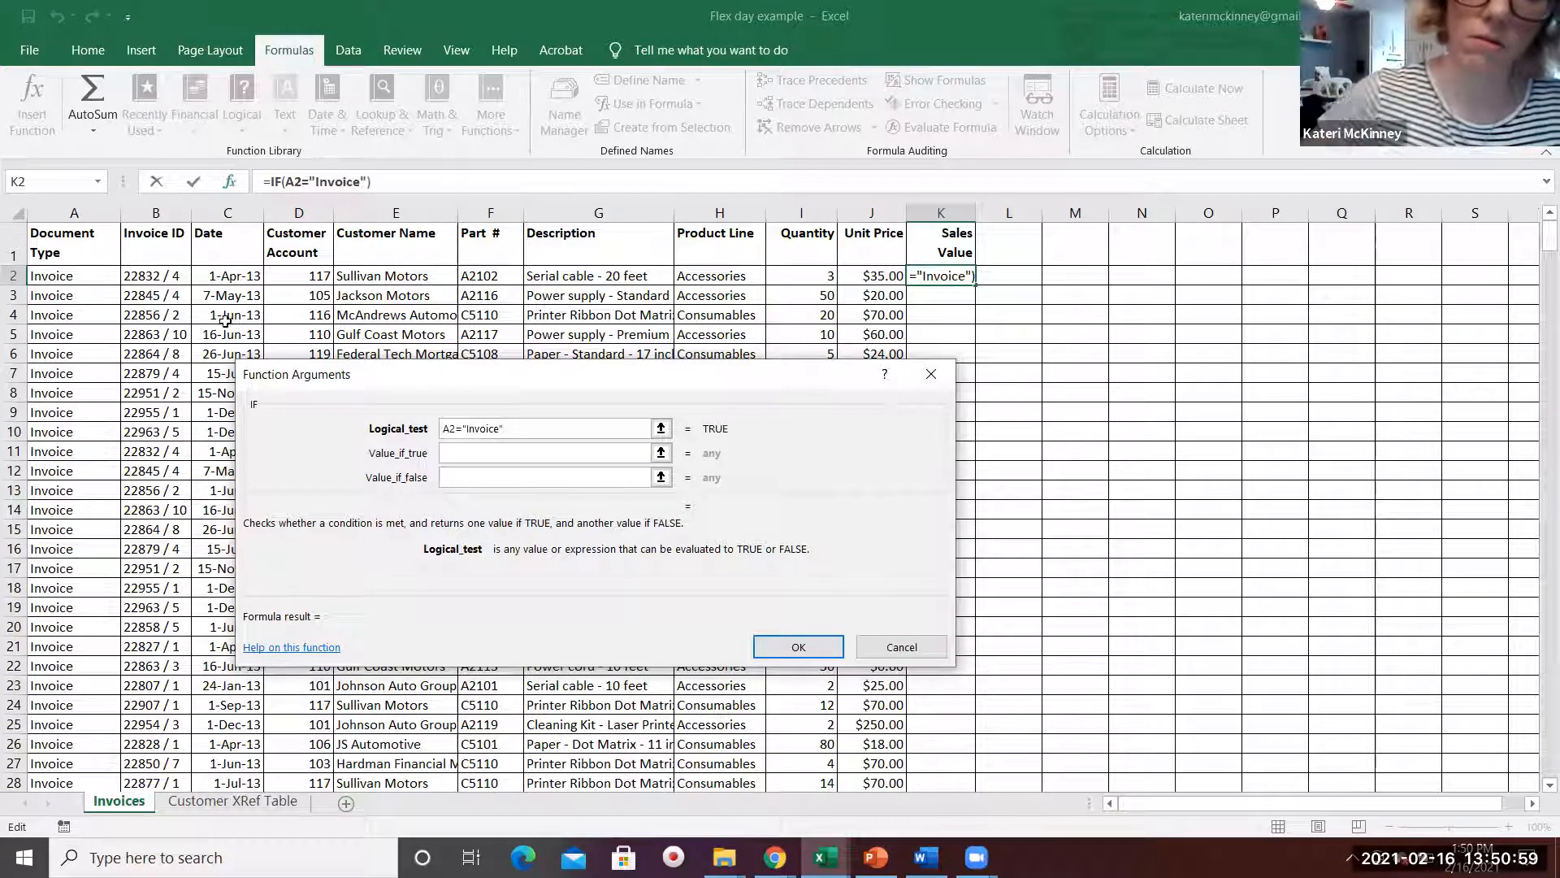
click(463, 452)
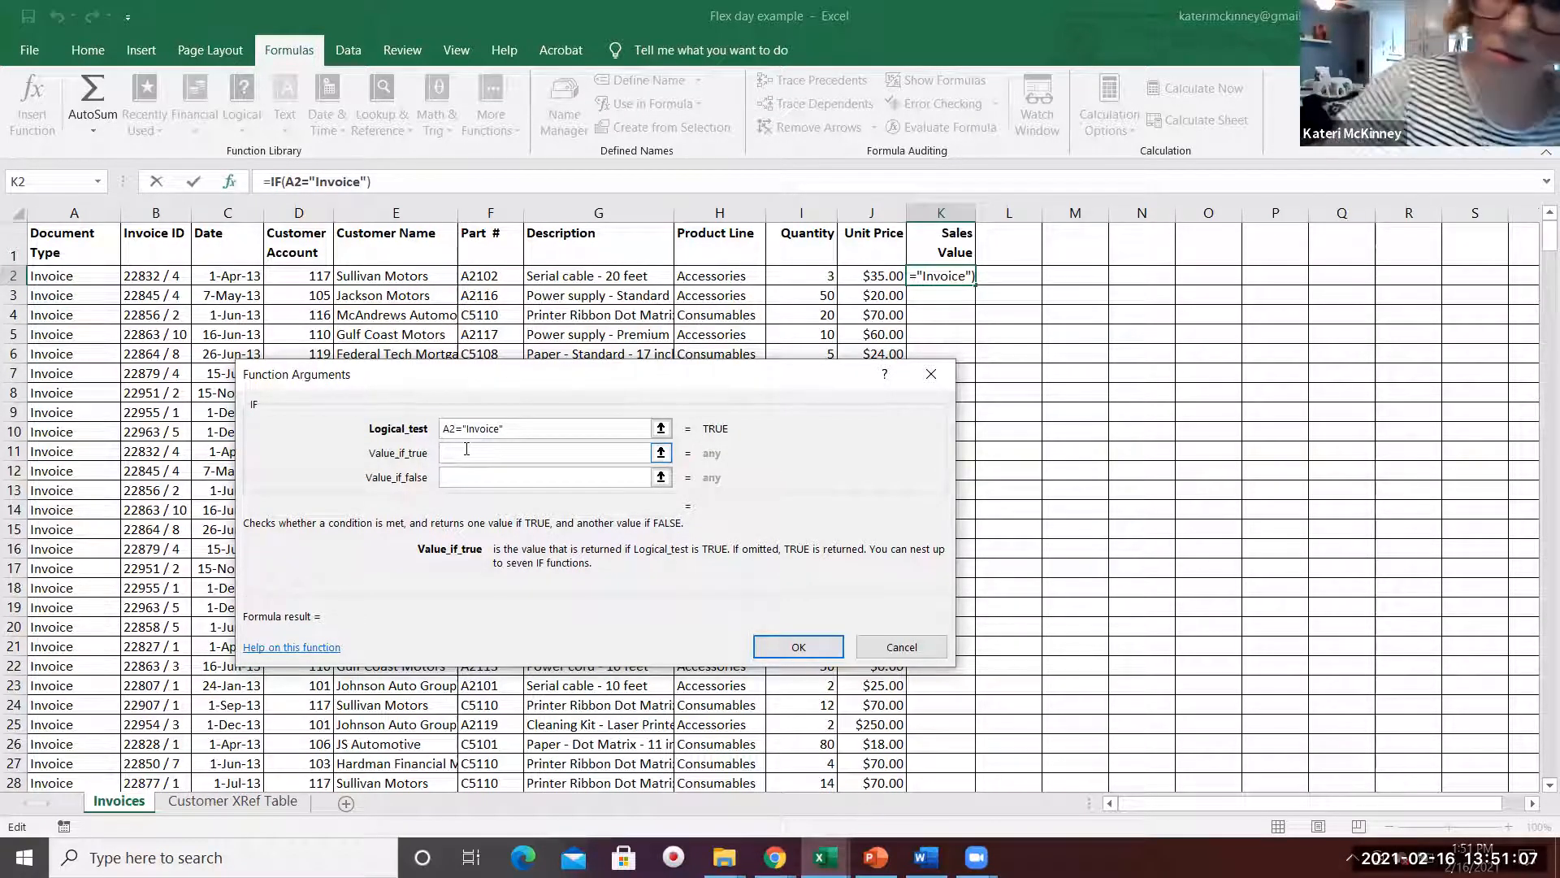
click(783, 276)
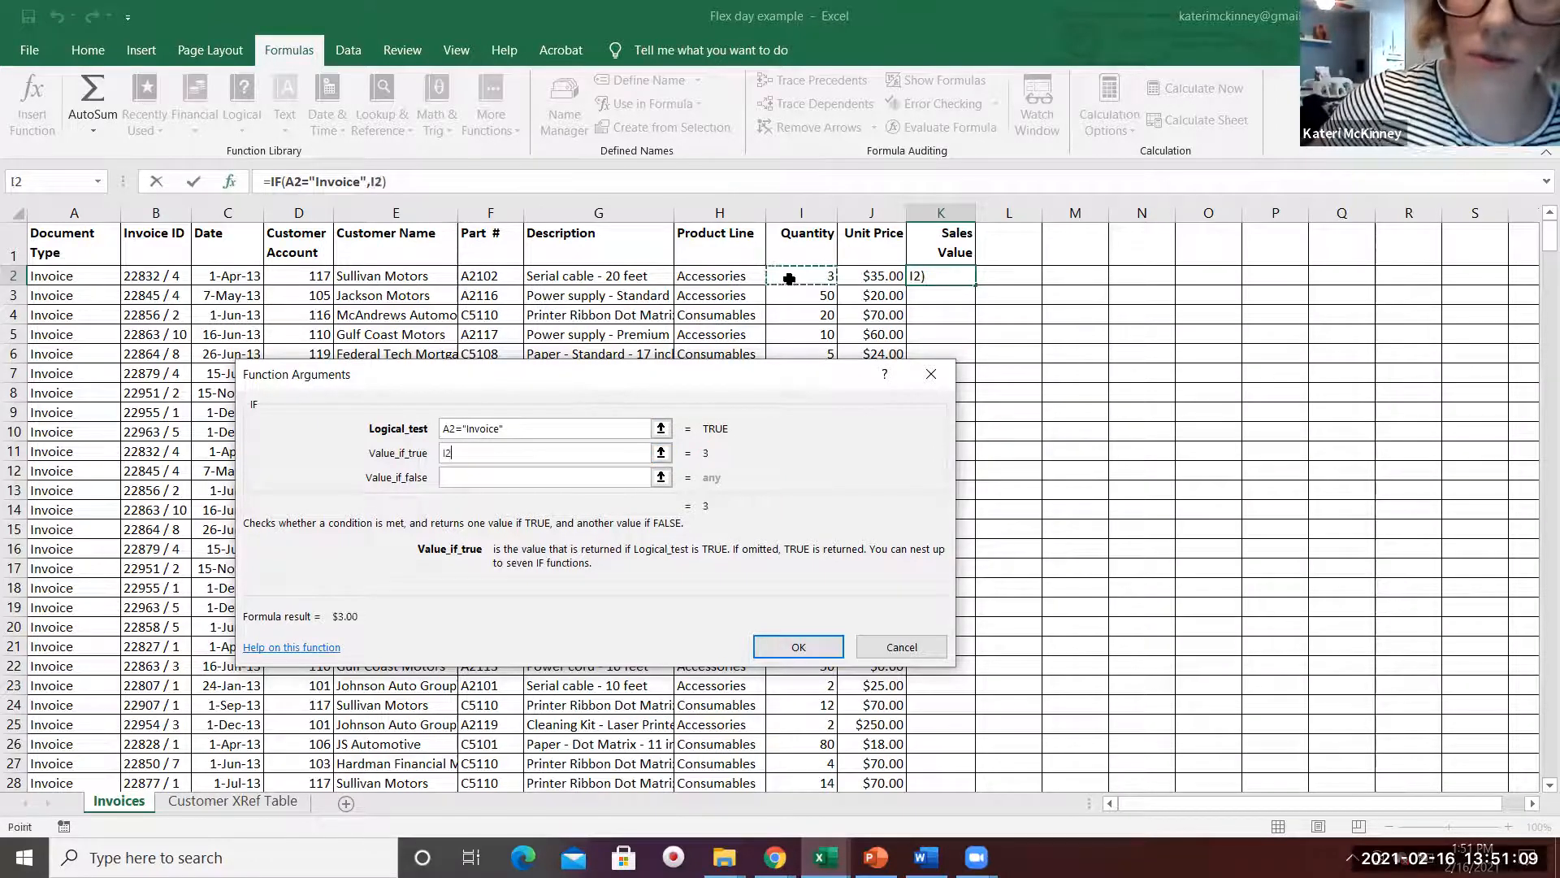
text(*)
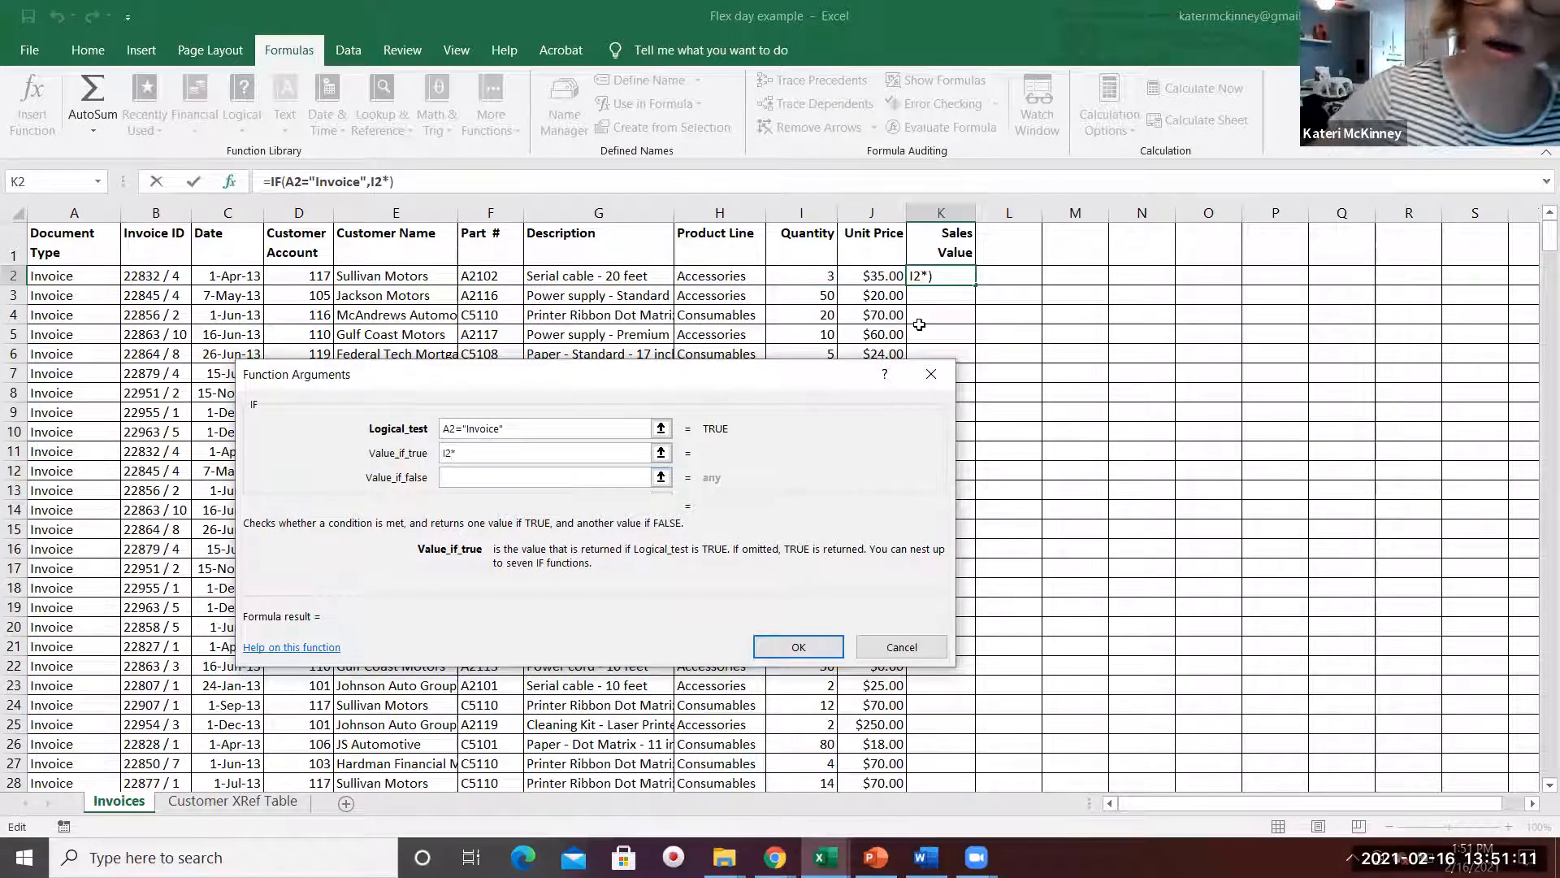
click(883, 296)
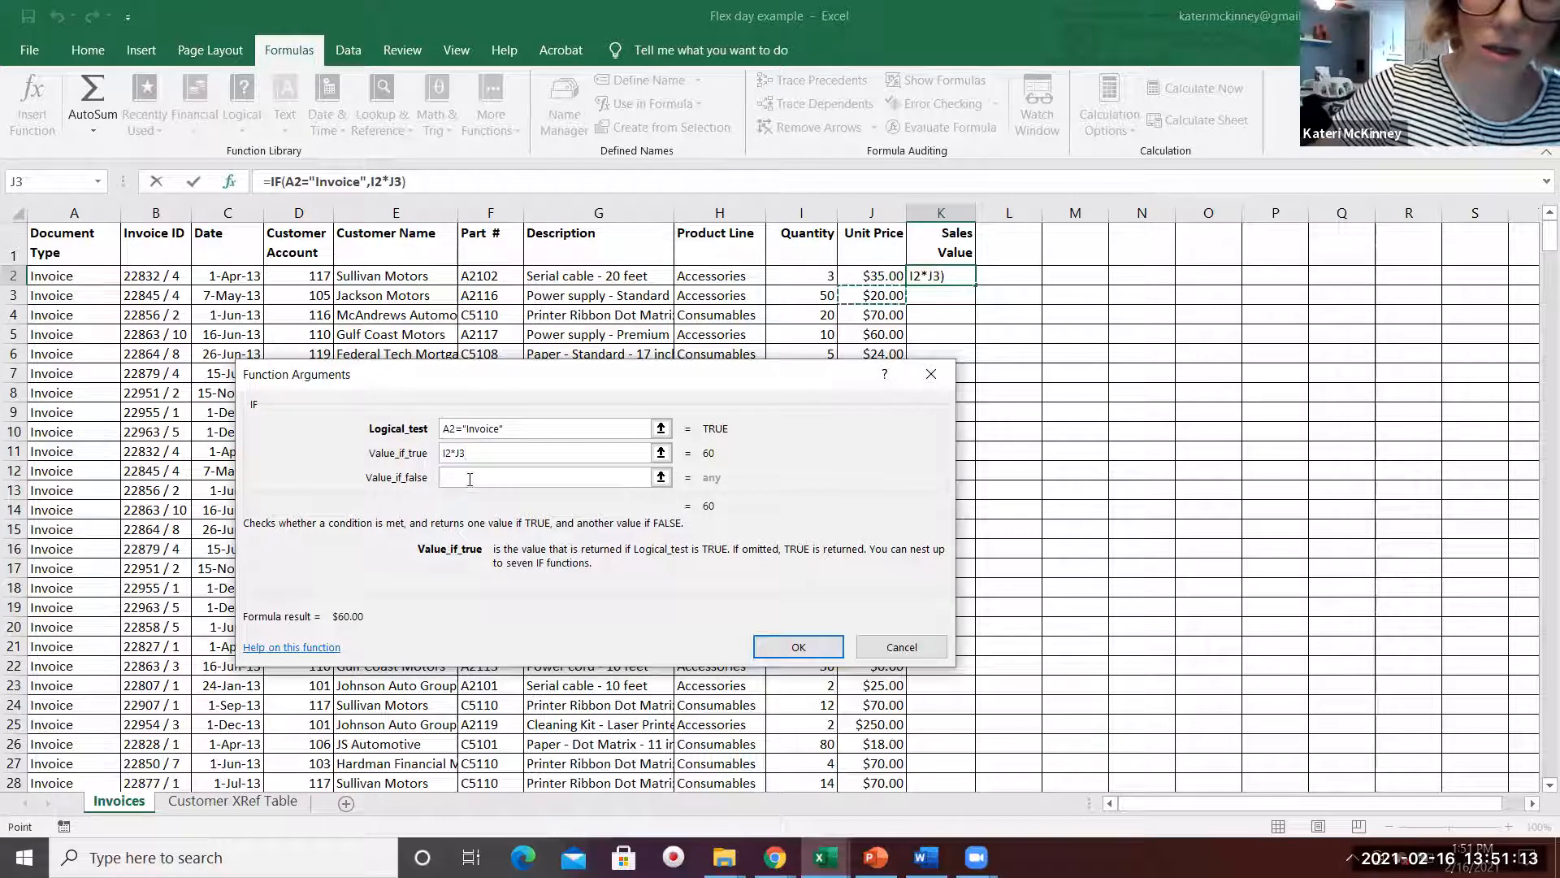
click(880, 278)
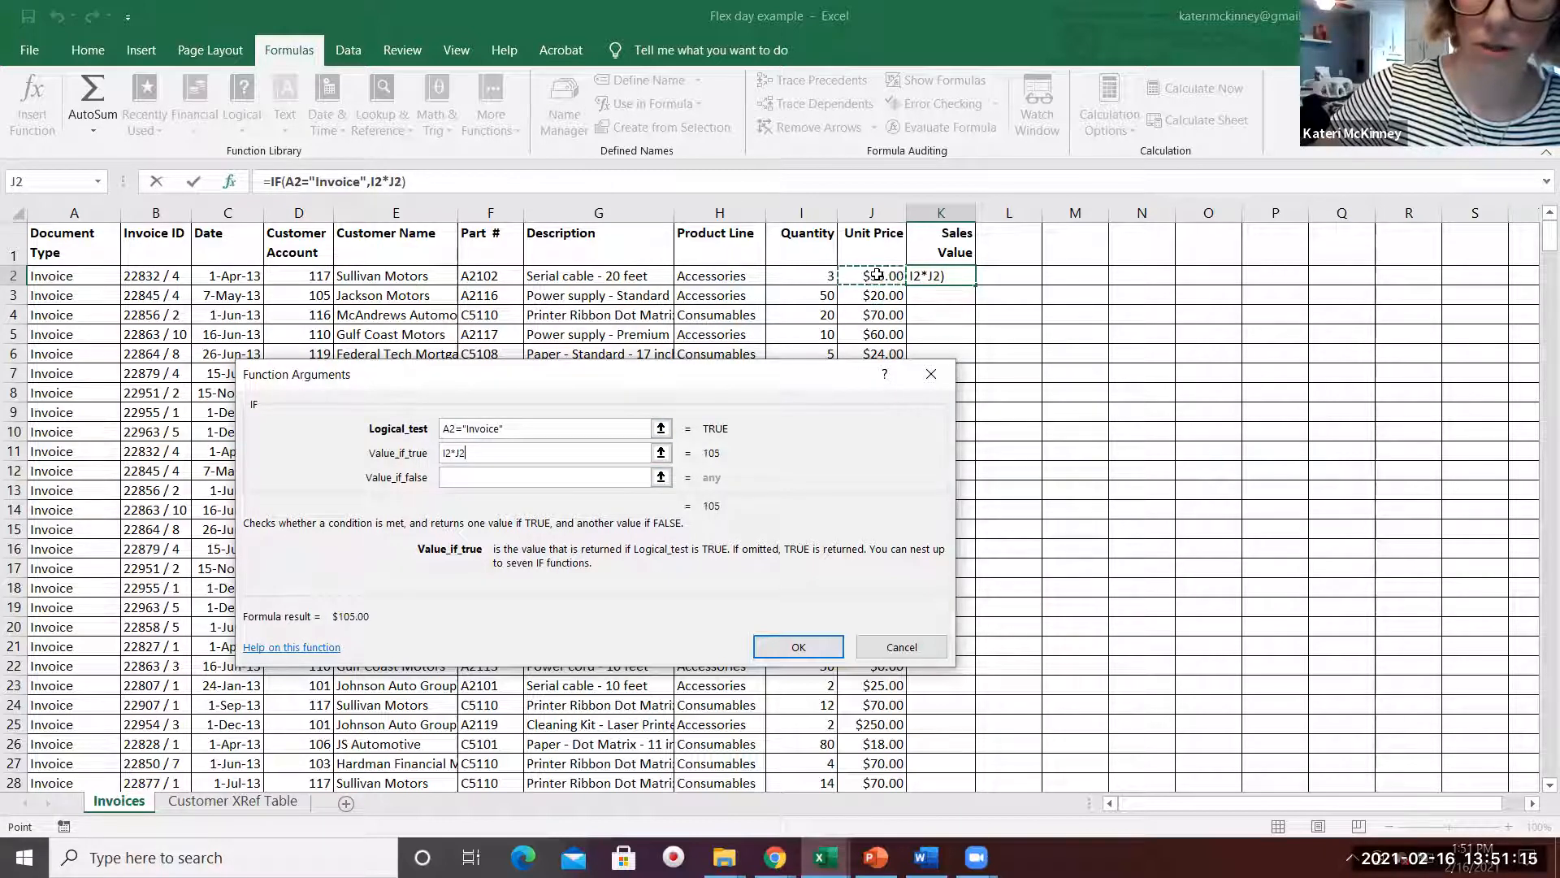
Step: Set the IF function's value if false to -1*I2*J2 and enter the formula in K2
click(485, 476)
text(-1)
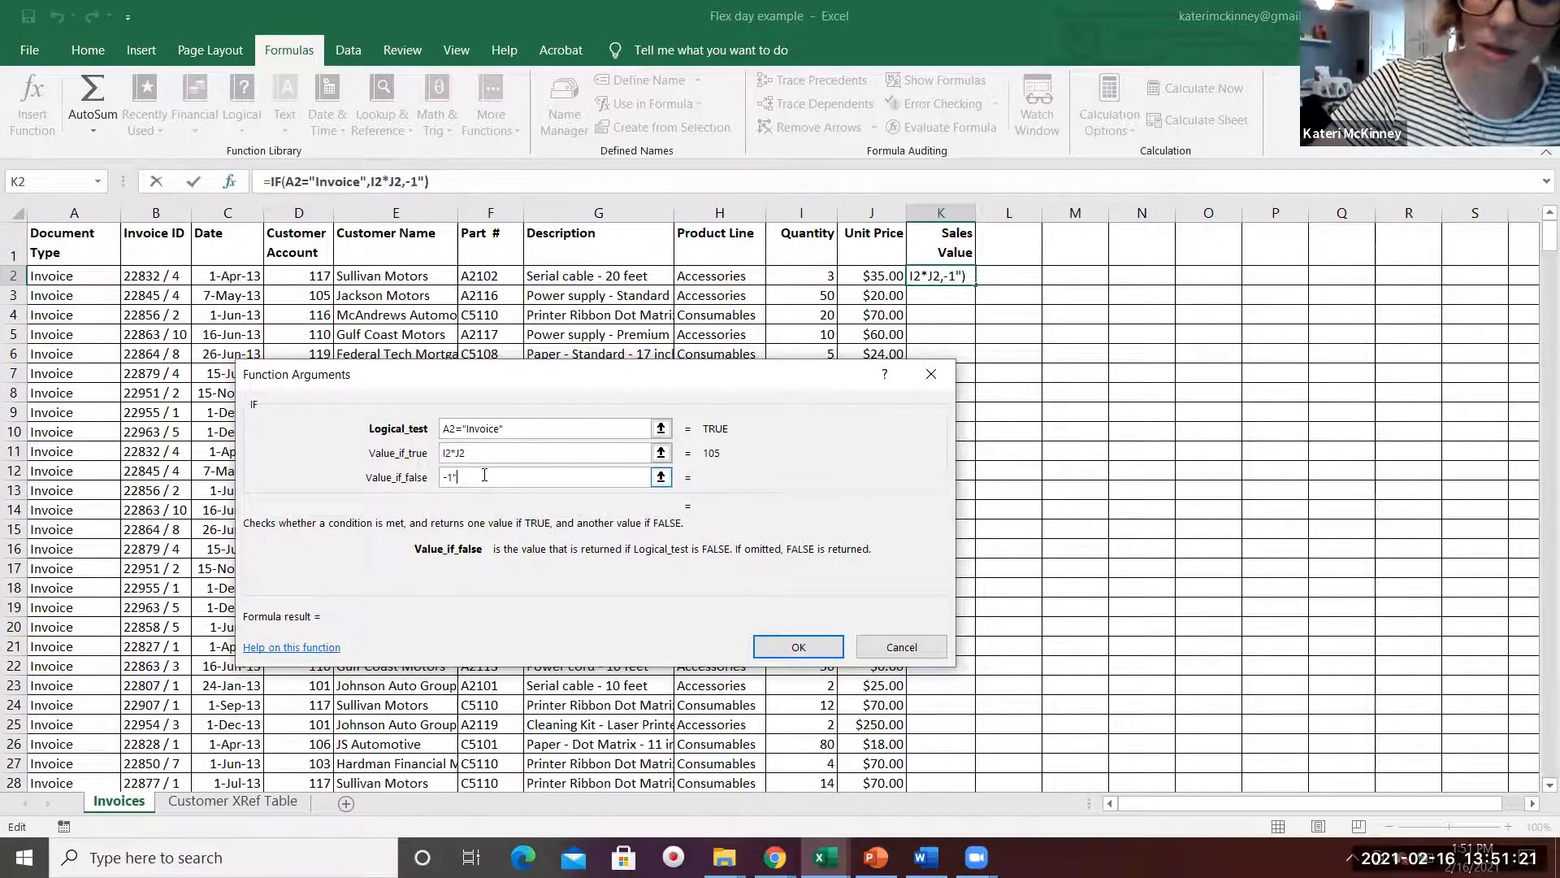
text(*)
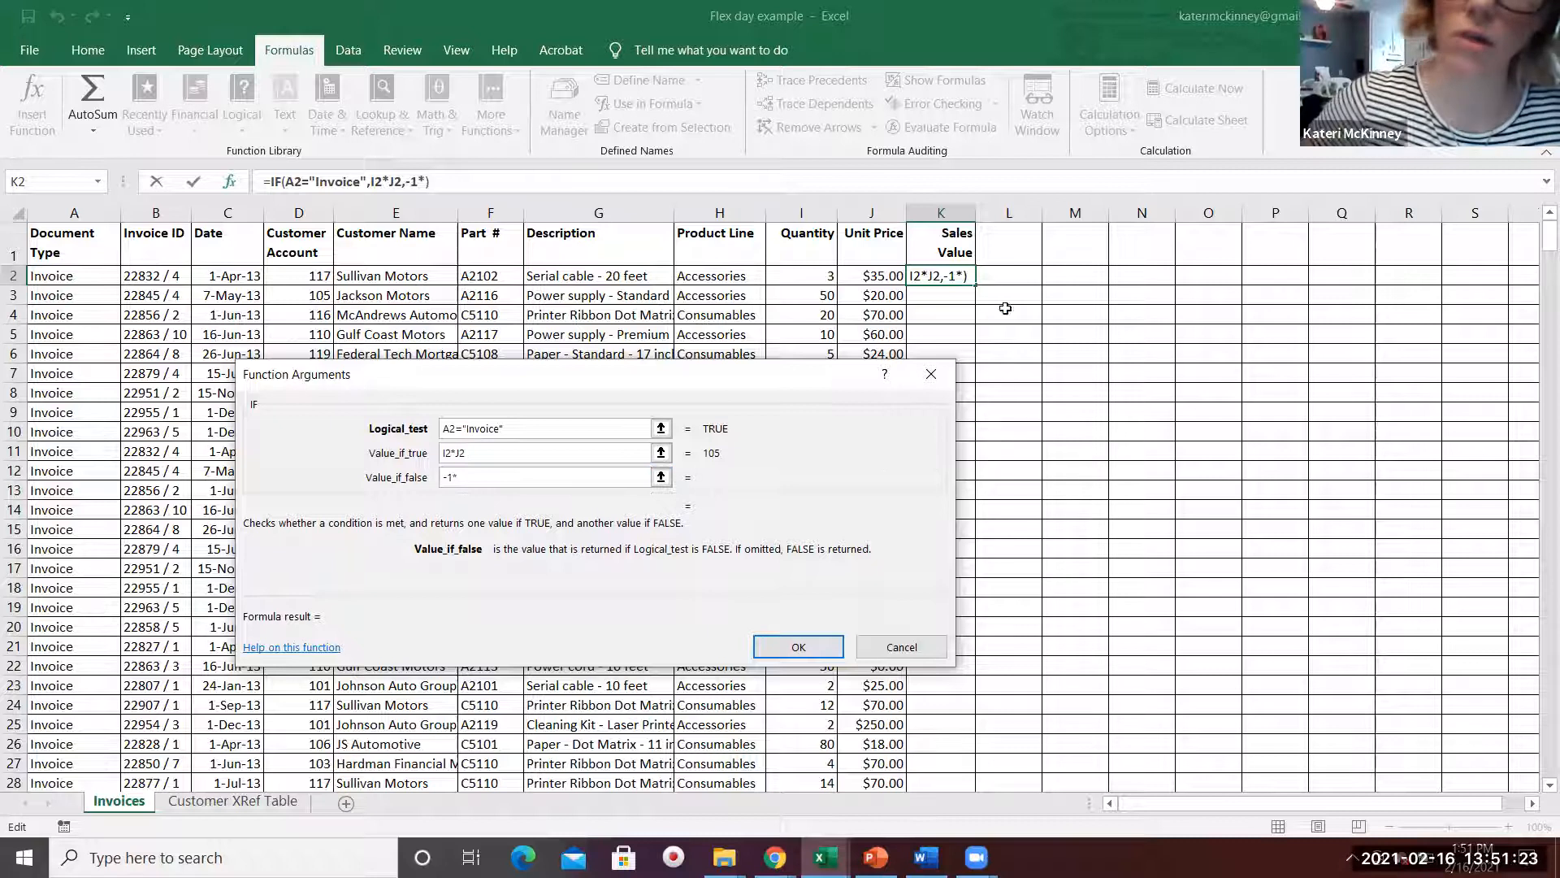
click(815, 287)
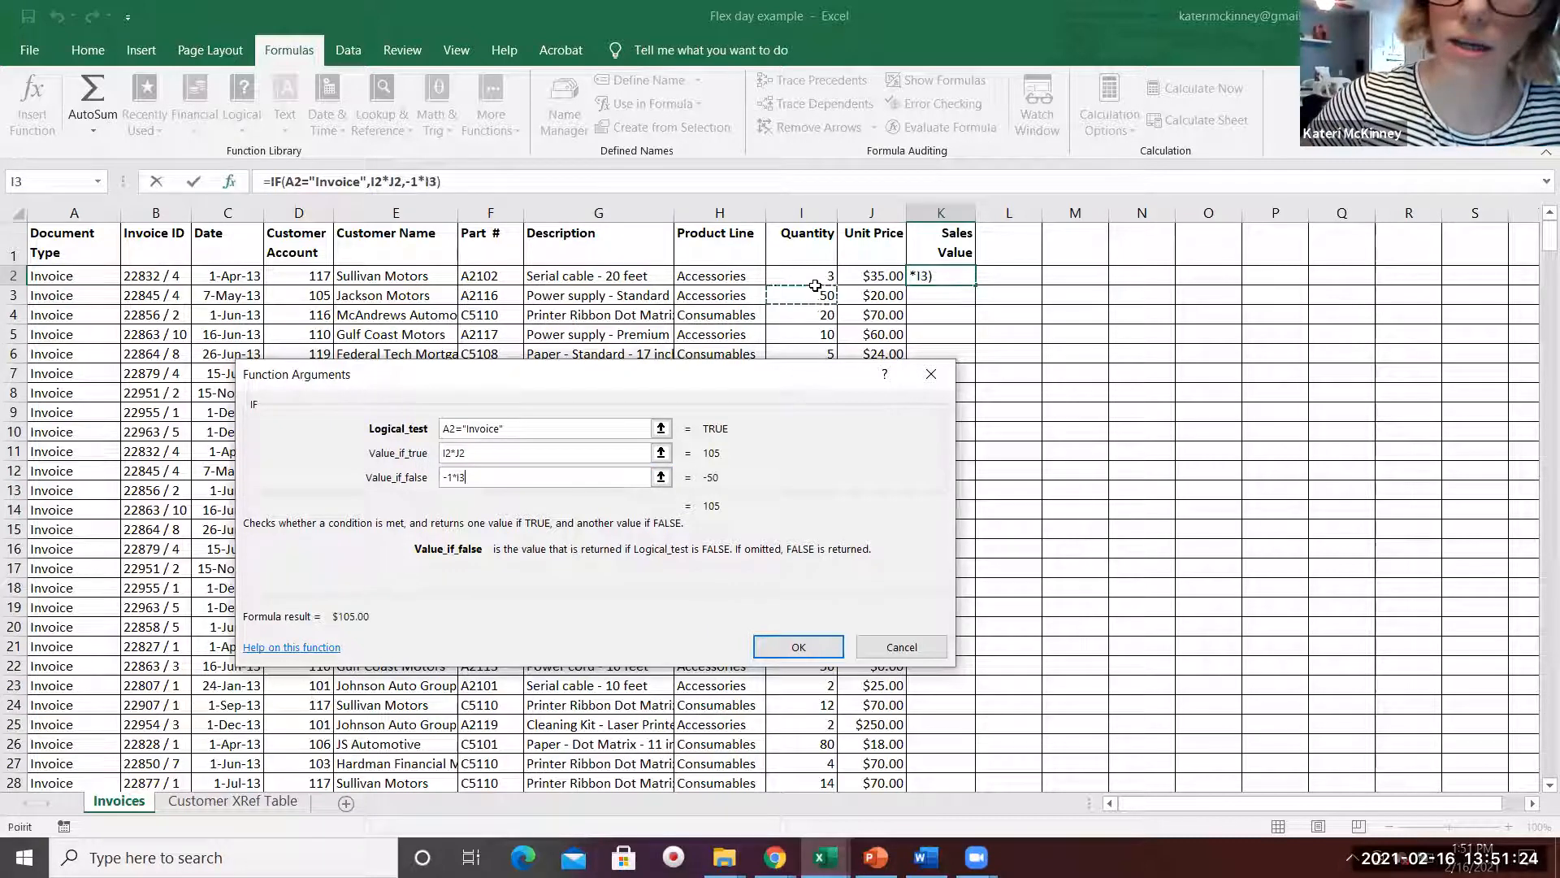
click(886, 276)
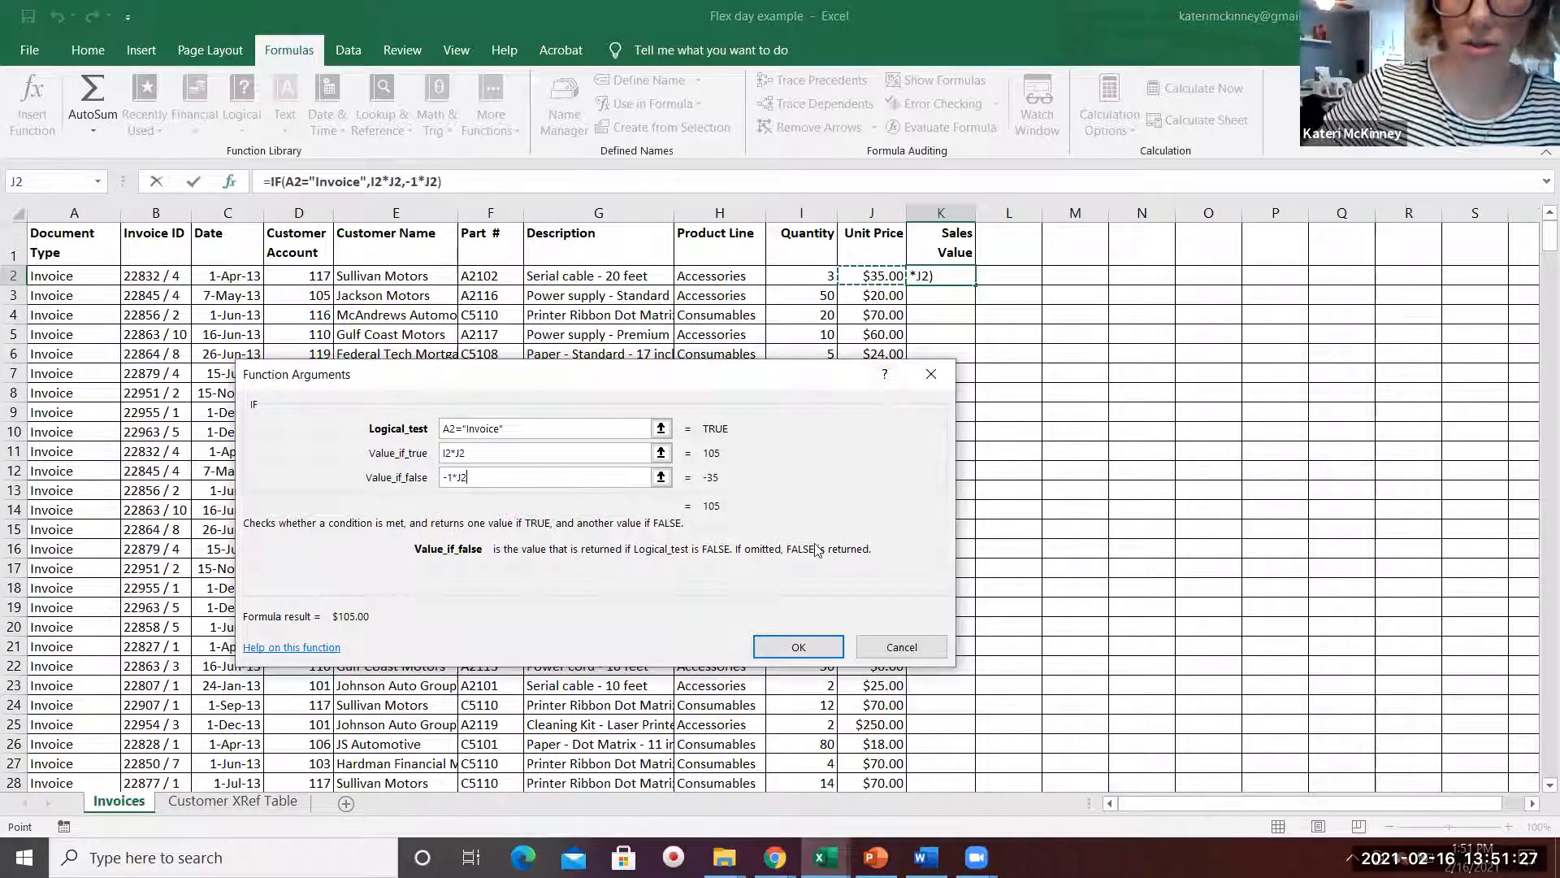
key(BackSpace)
key(BackSpace)
click(808, 276)
text(*)
click(872, 275)
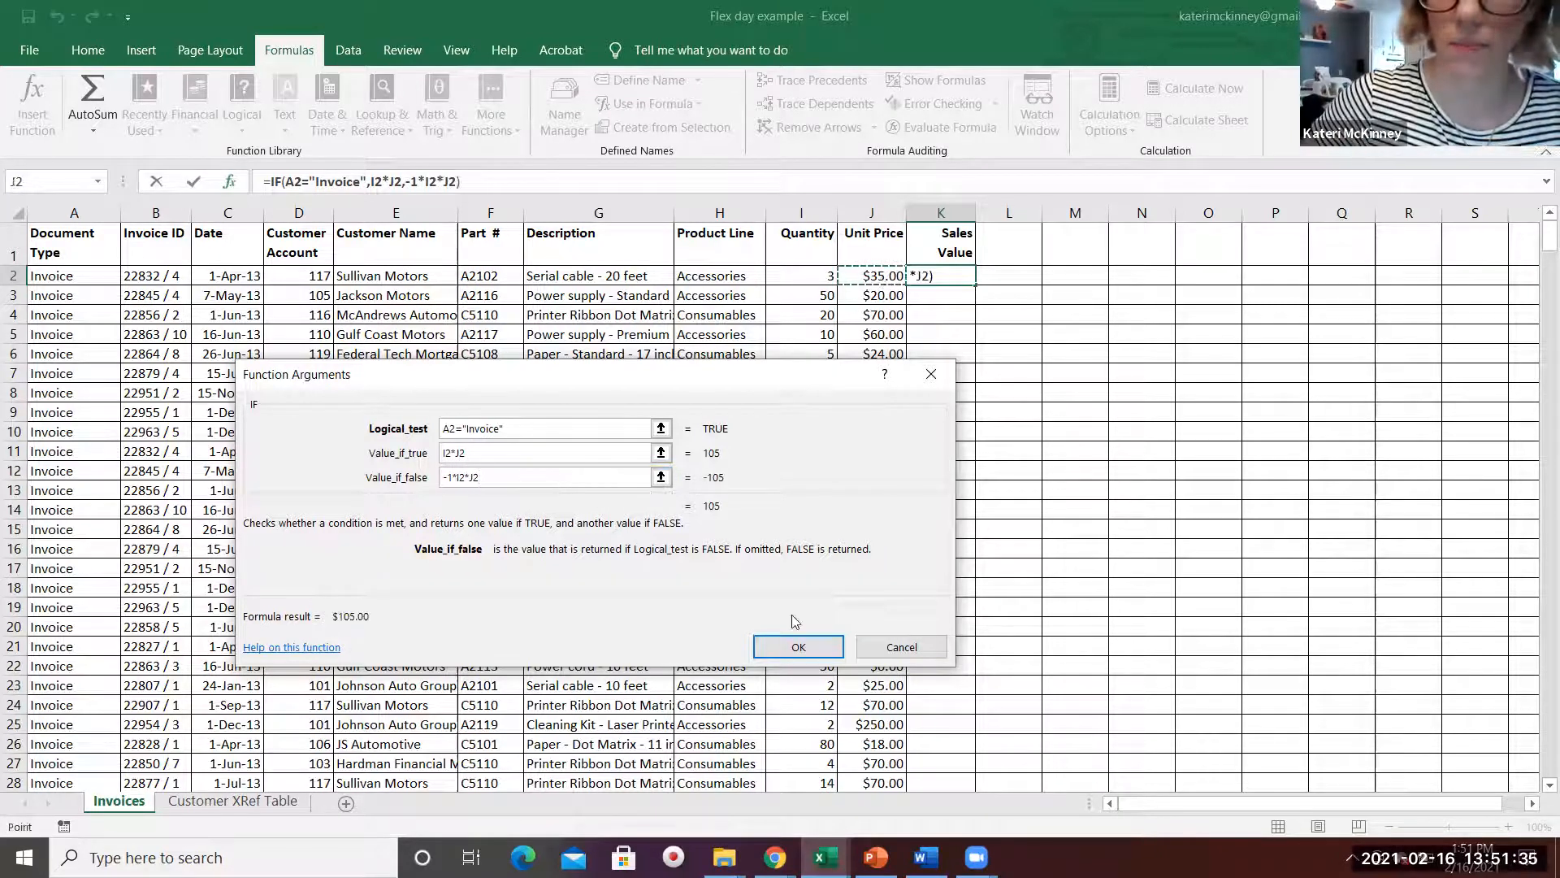
click(798, 647)
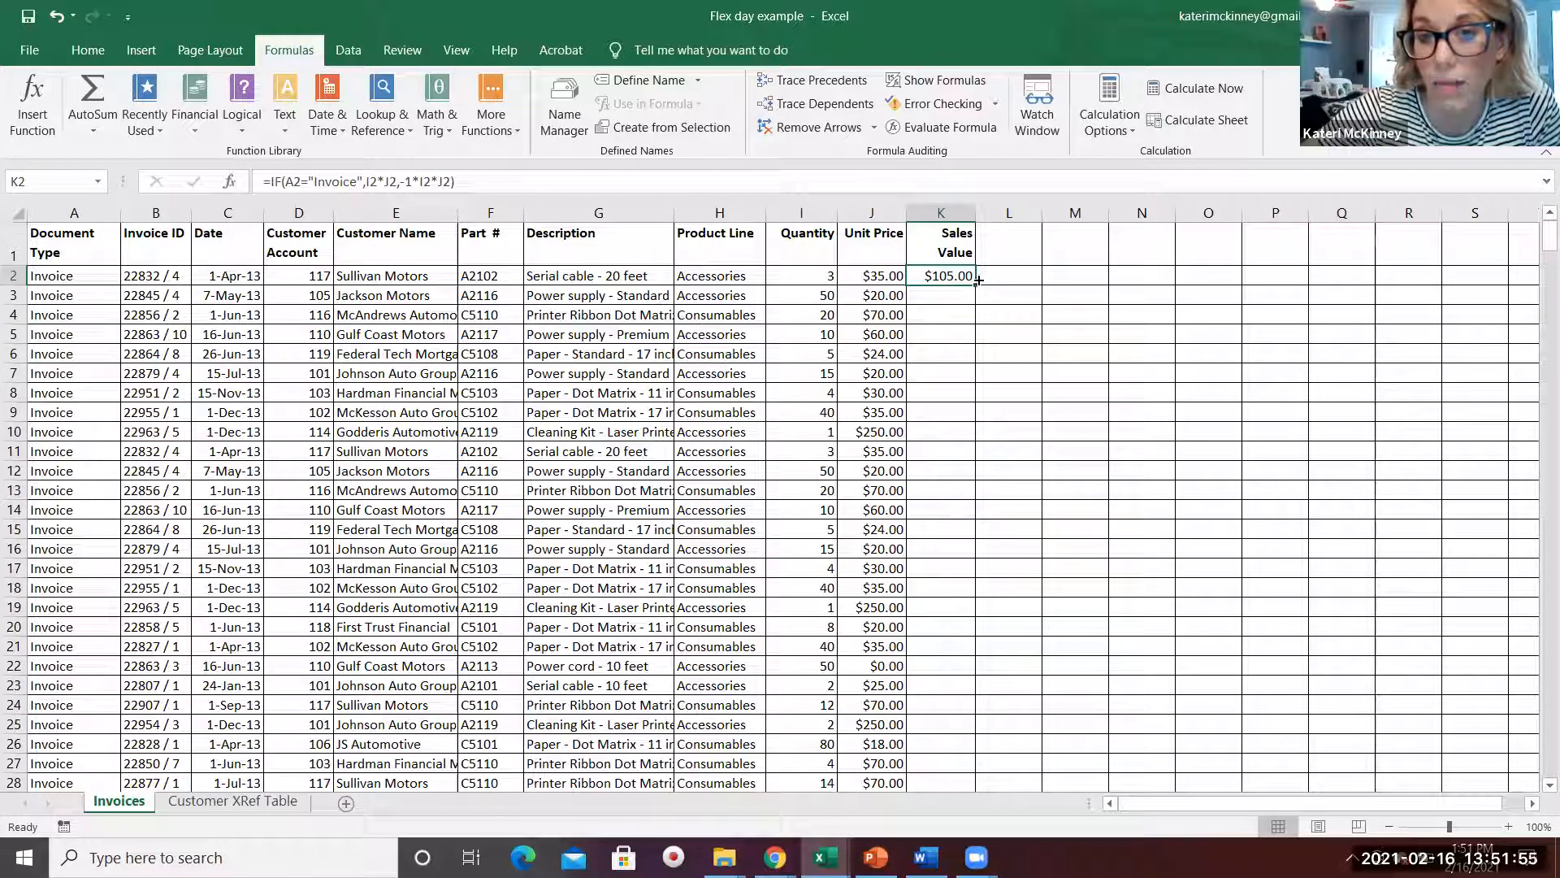
Step: Fill the K2 formula down the whole Sales Value column and check the values for invoice and return rows
double_click(974, 286)
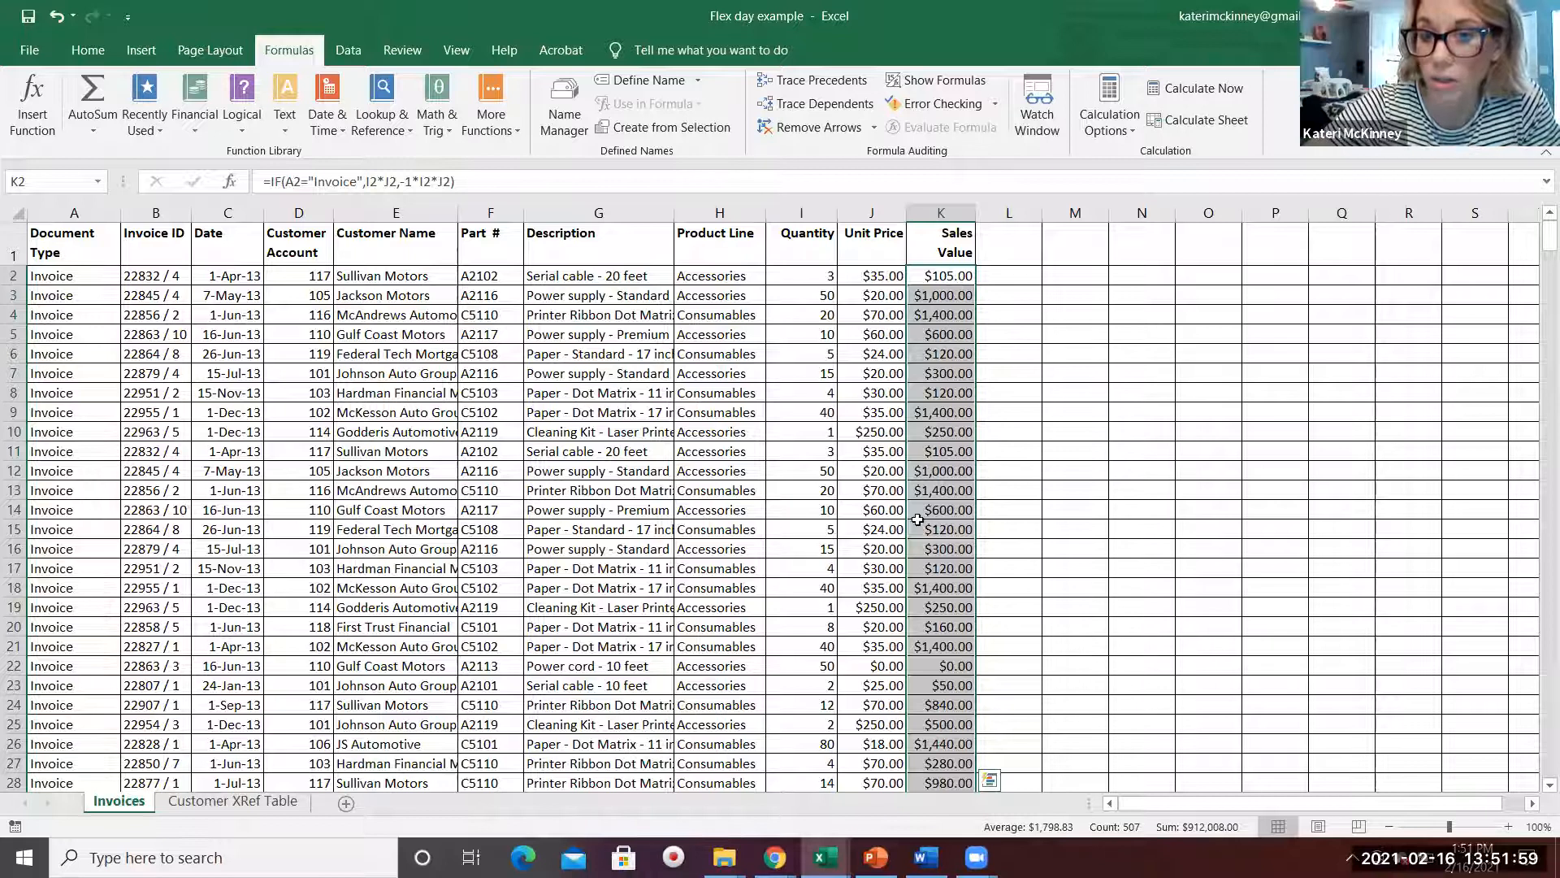
scroll(919, 569, down, 9)
scroll(955, 334, down, 4)
scroll(957, 361, up, 2)
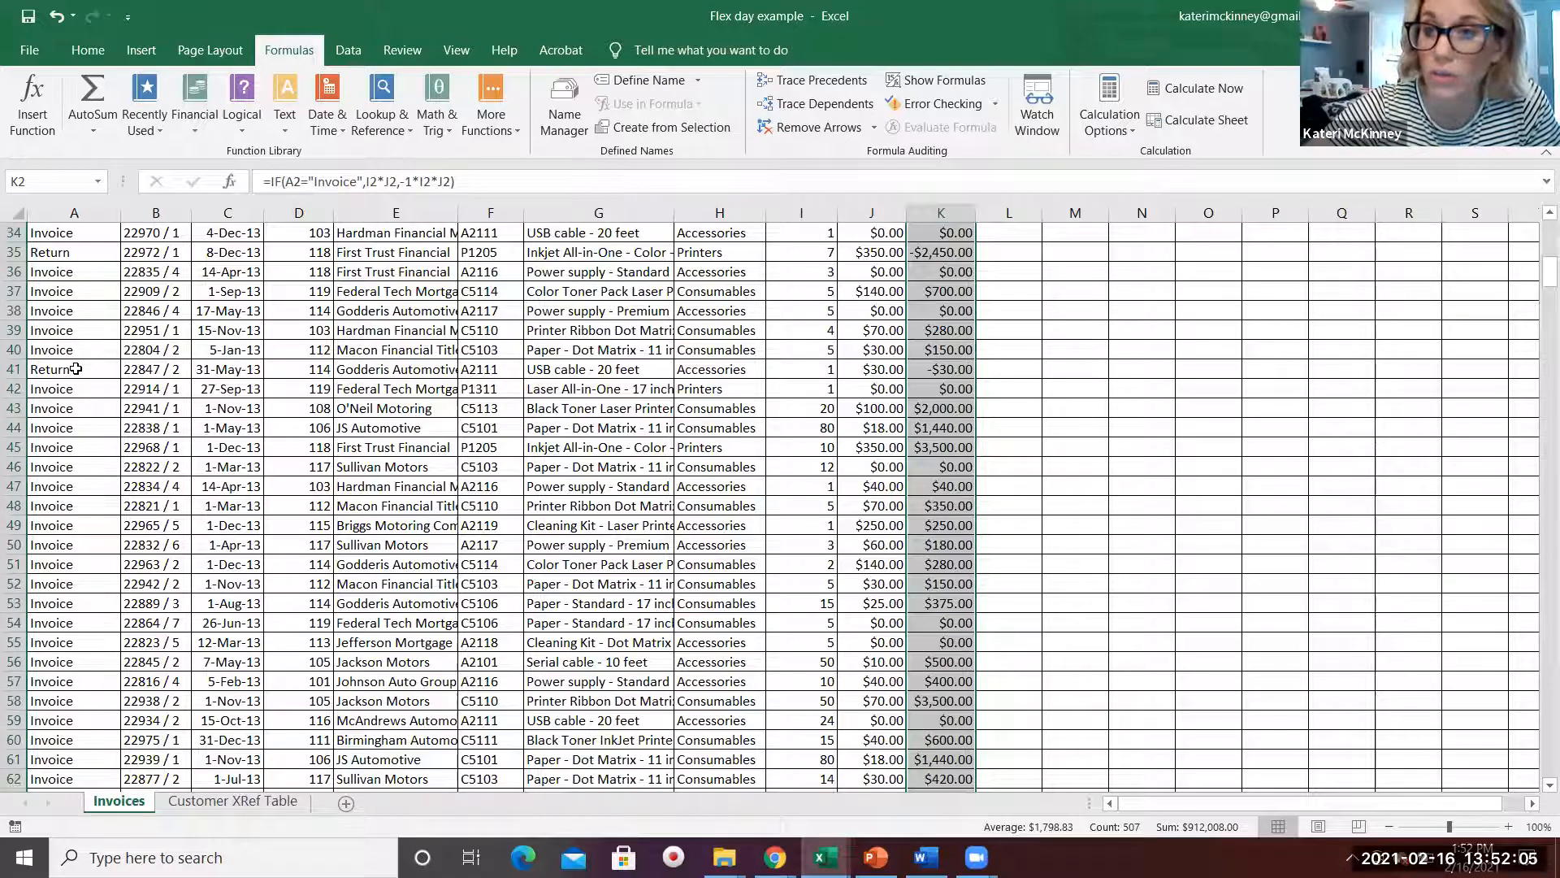
scroll(951, 370, up, 11)
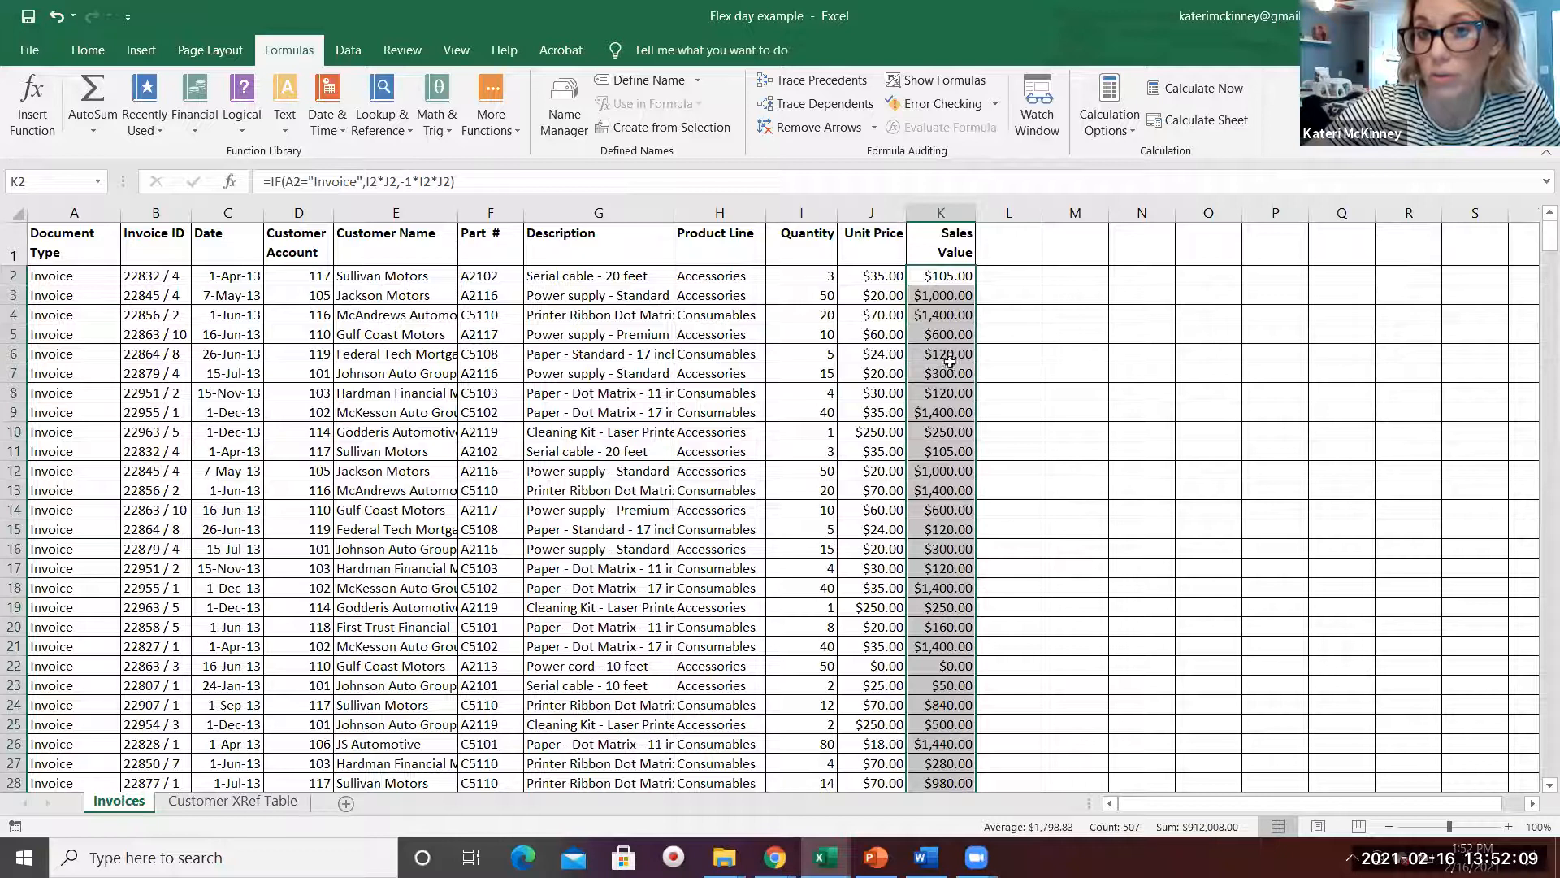
scroll(924, 406, down, 3)
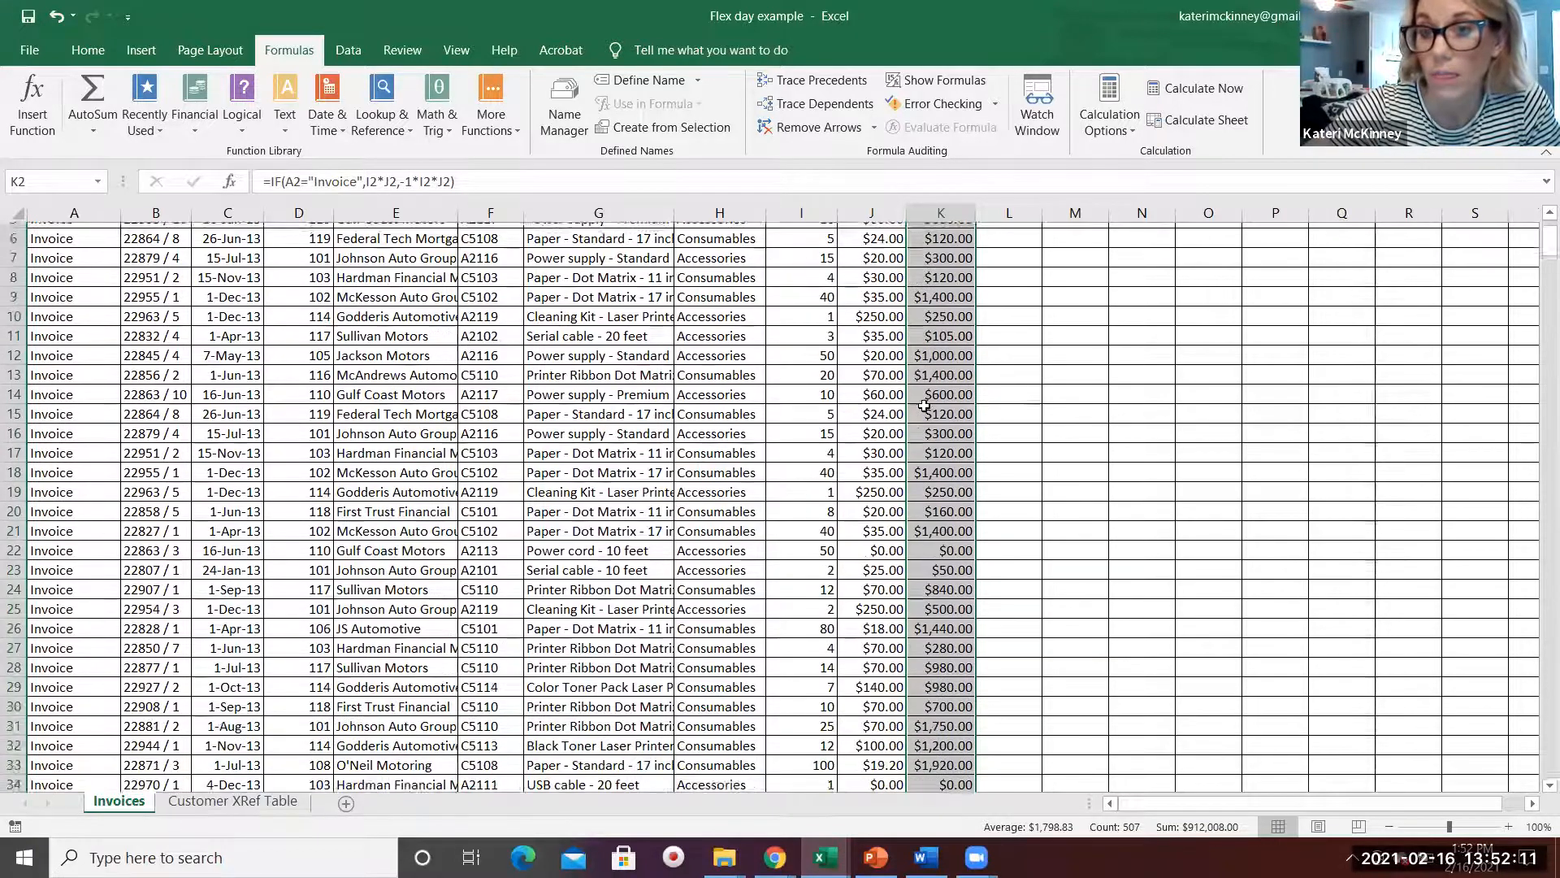
scroll(961, 316, up, 3)
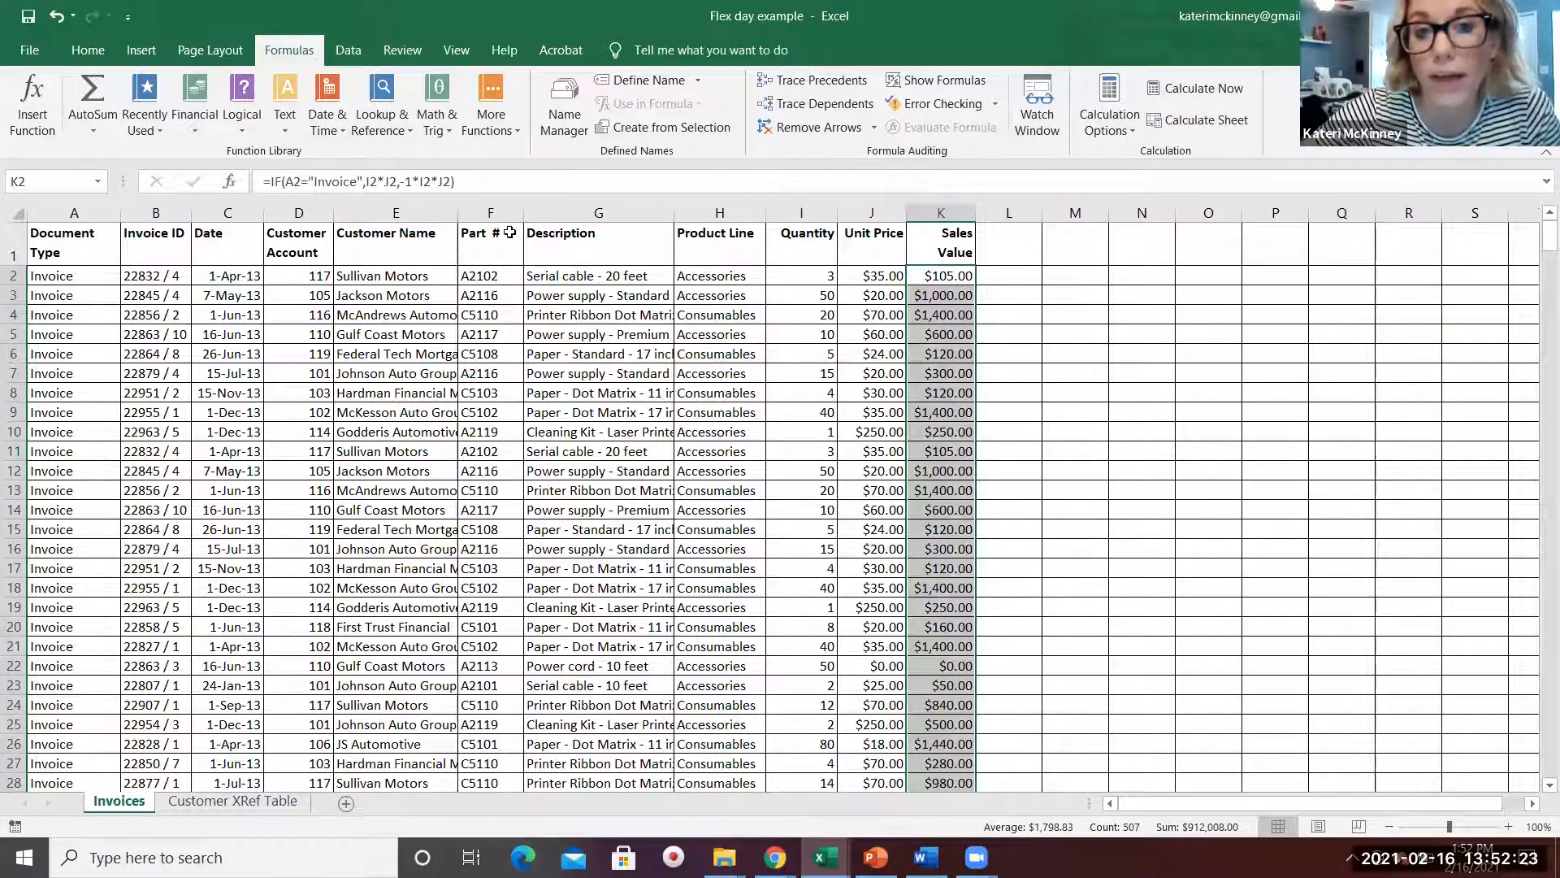
click(997, 431)
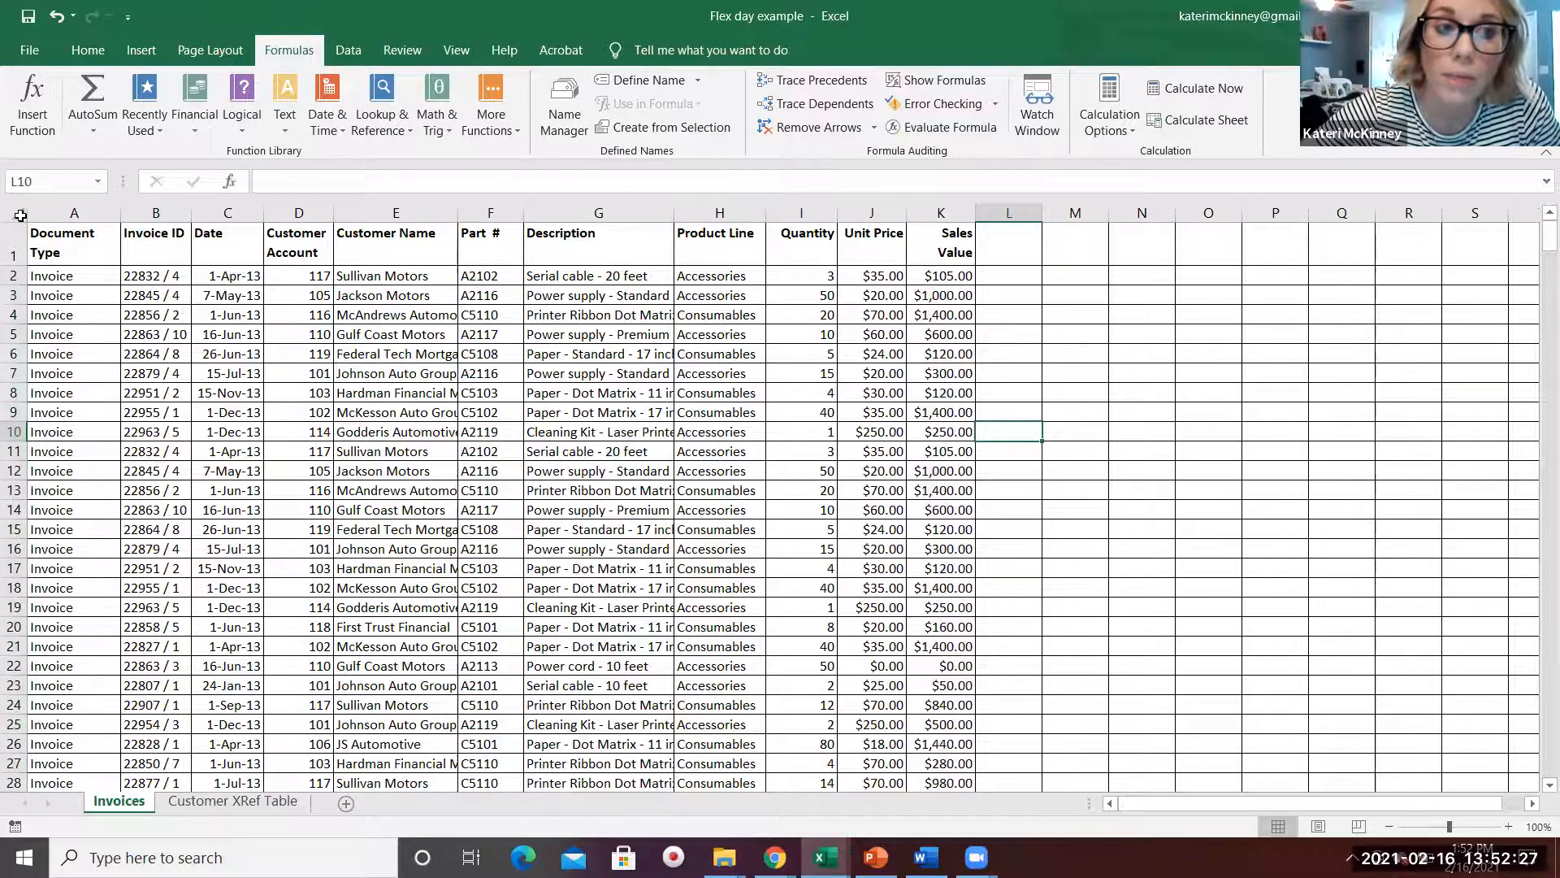
click(18, 213)
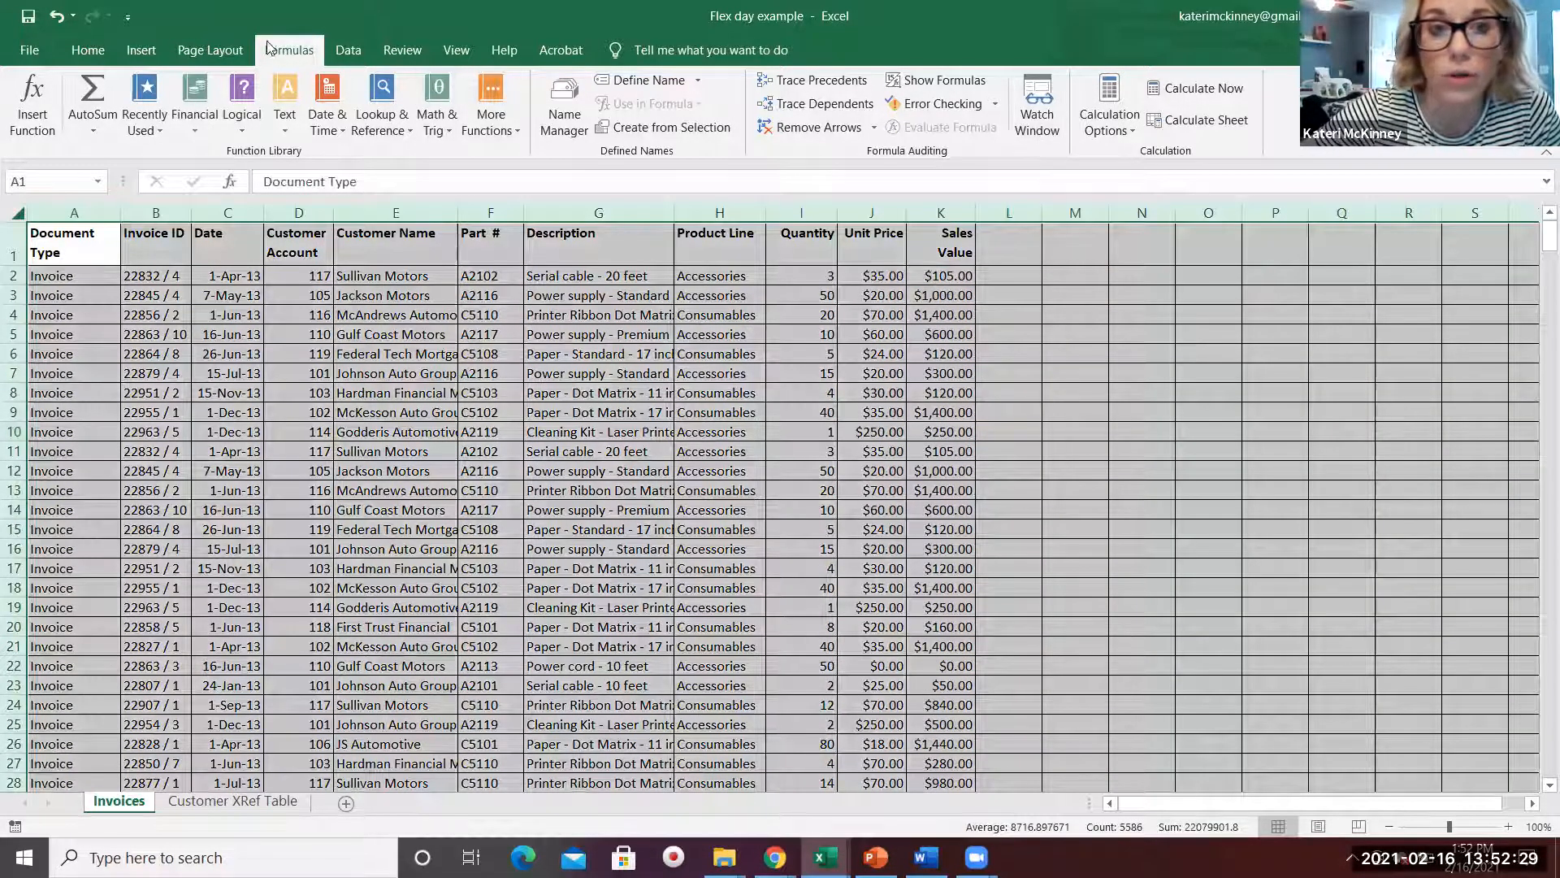
click(87, 50)
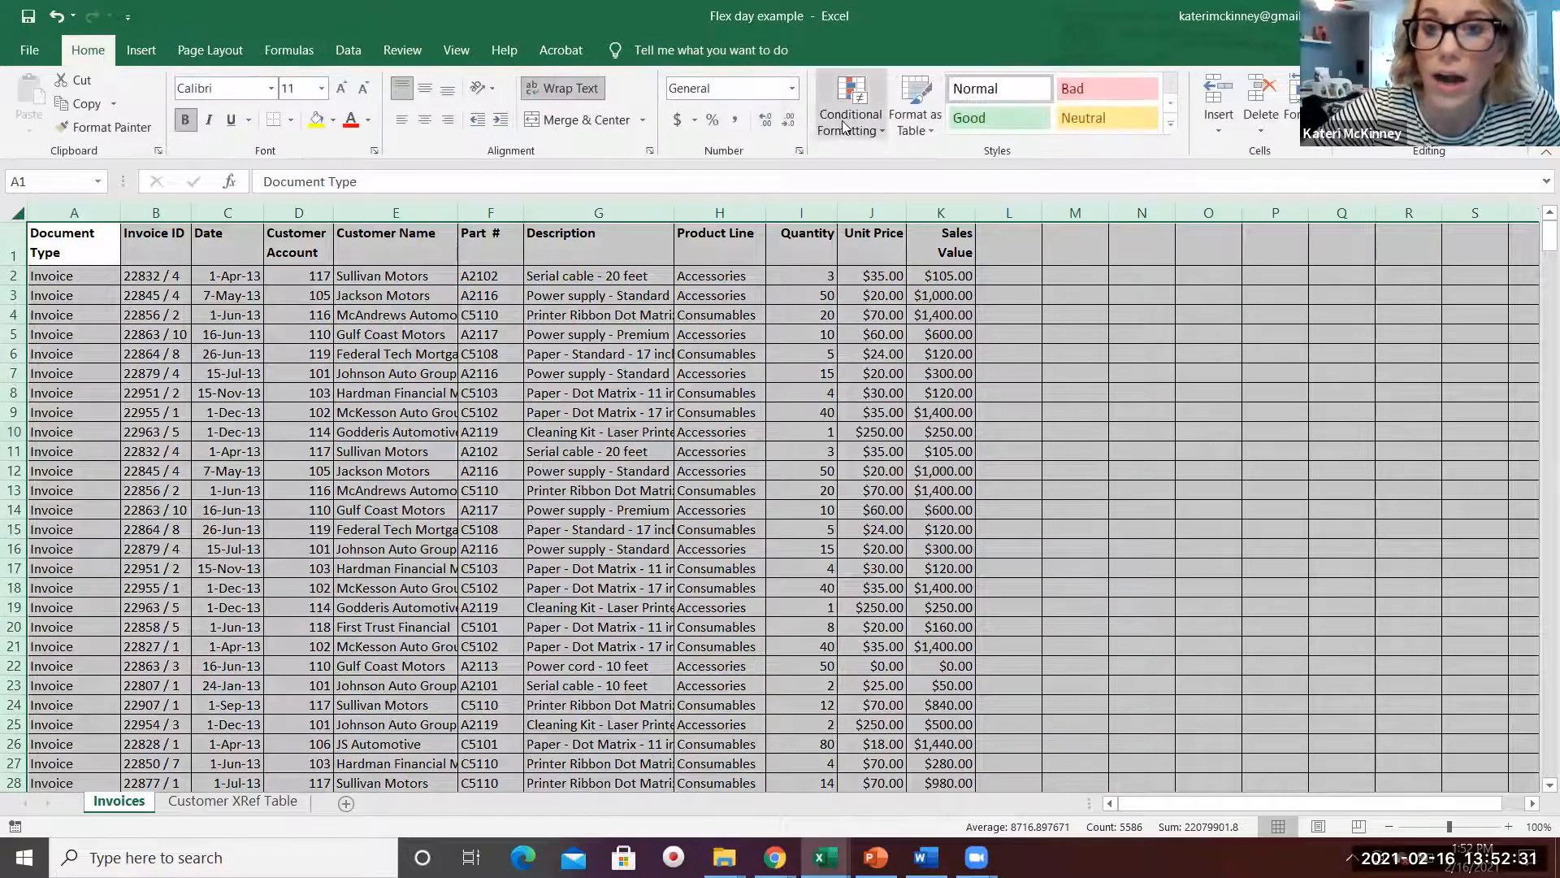
click(931, 125)
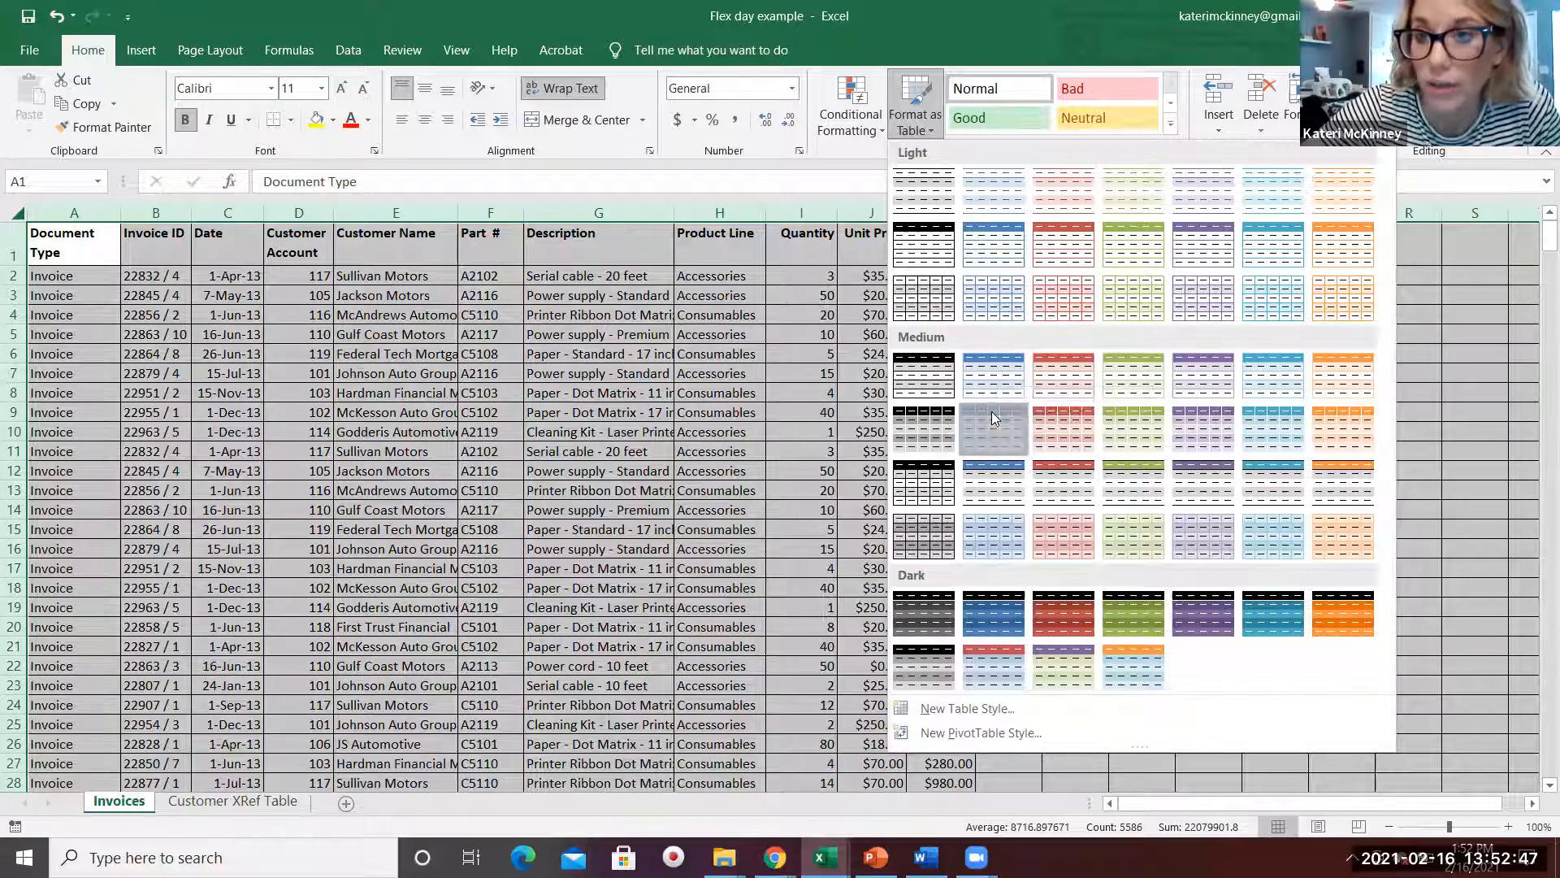
click(998, 372)
click(1008, 412)
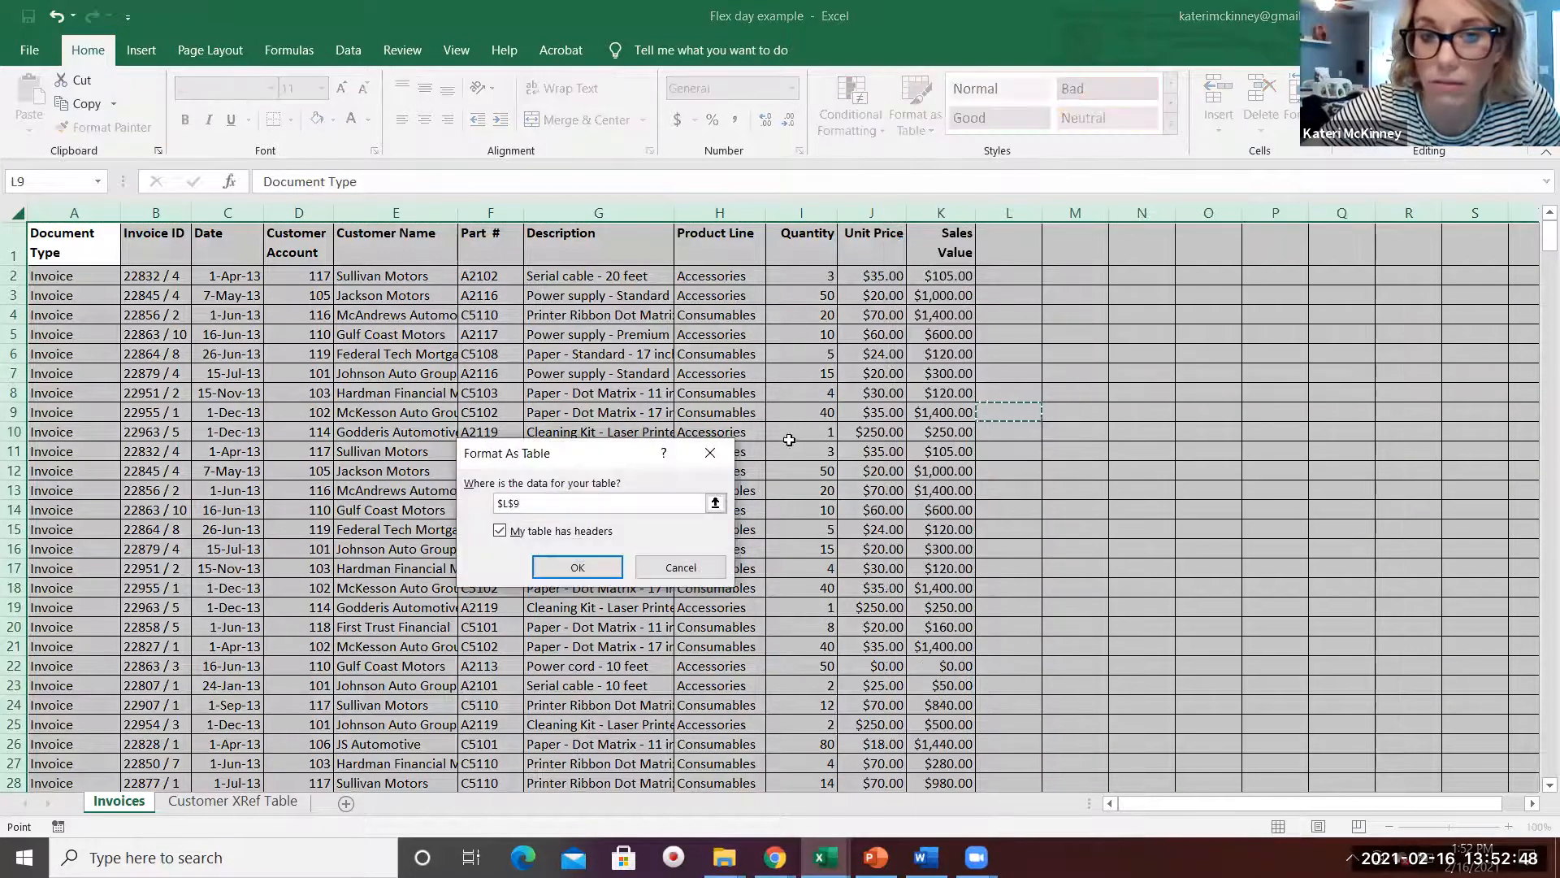
click(681, 567)
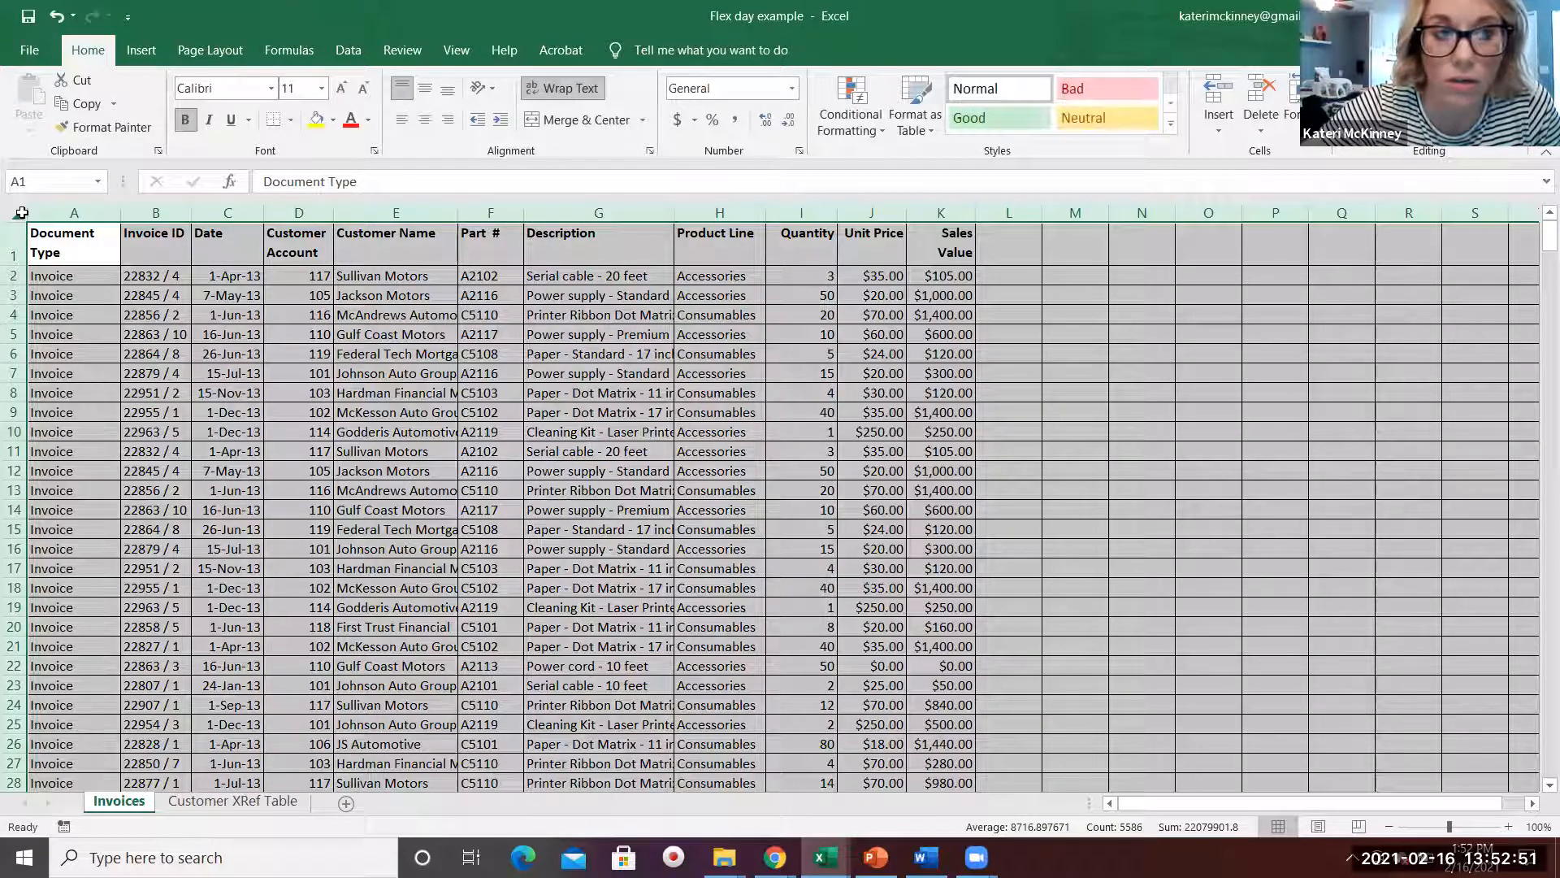
Step: Format the data range A1:K508 as a table with headers, using a blue Medium table style
click(382, 428)
key(ctrl+a)
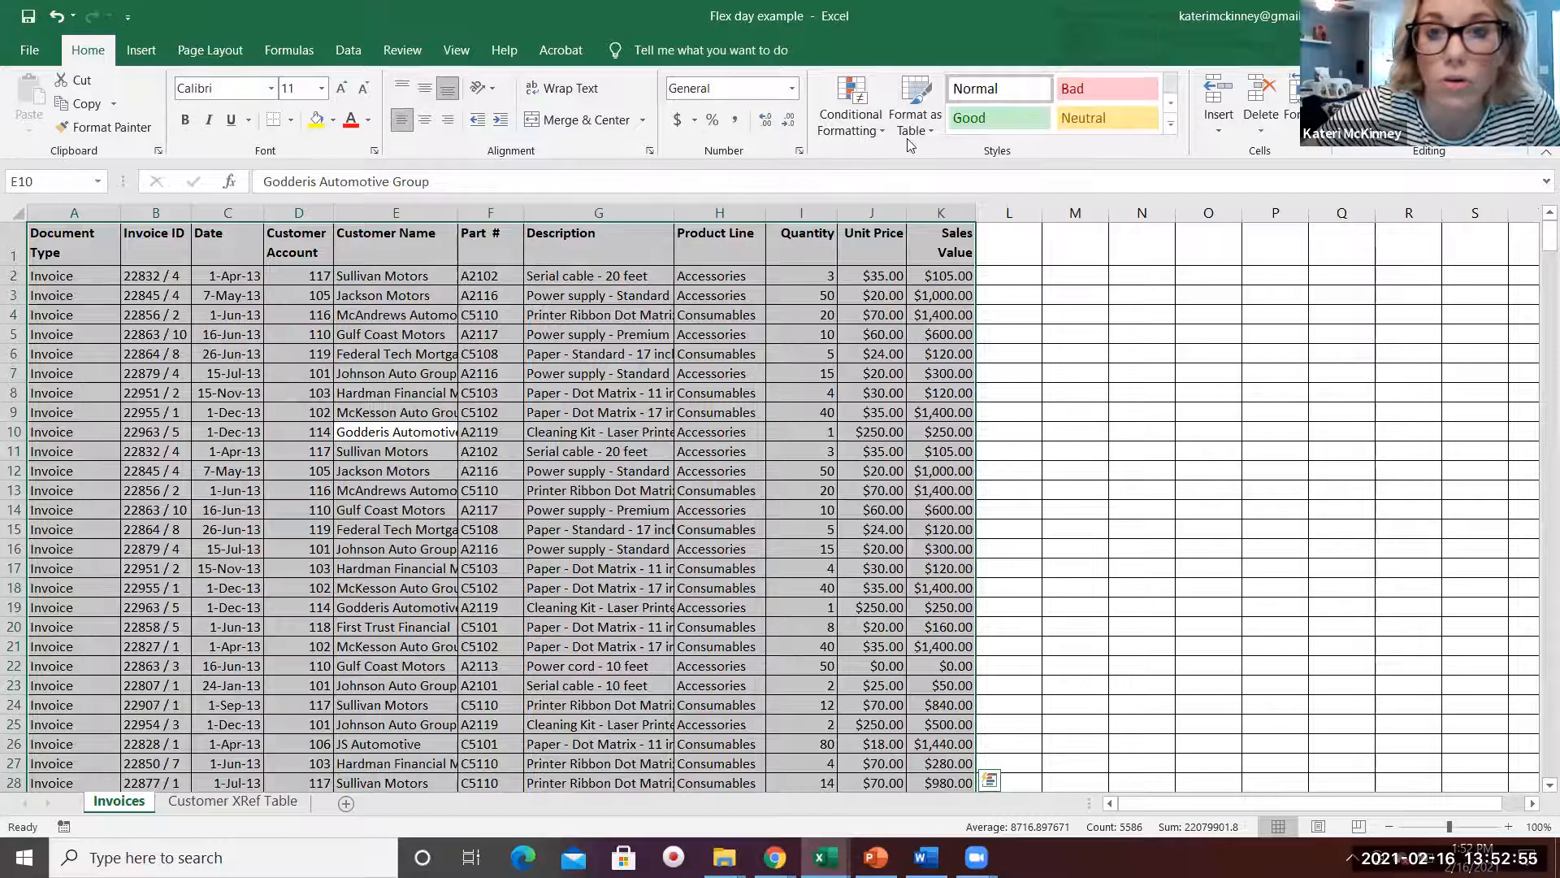
click(933, 132)
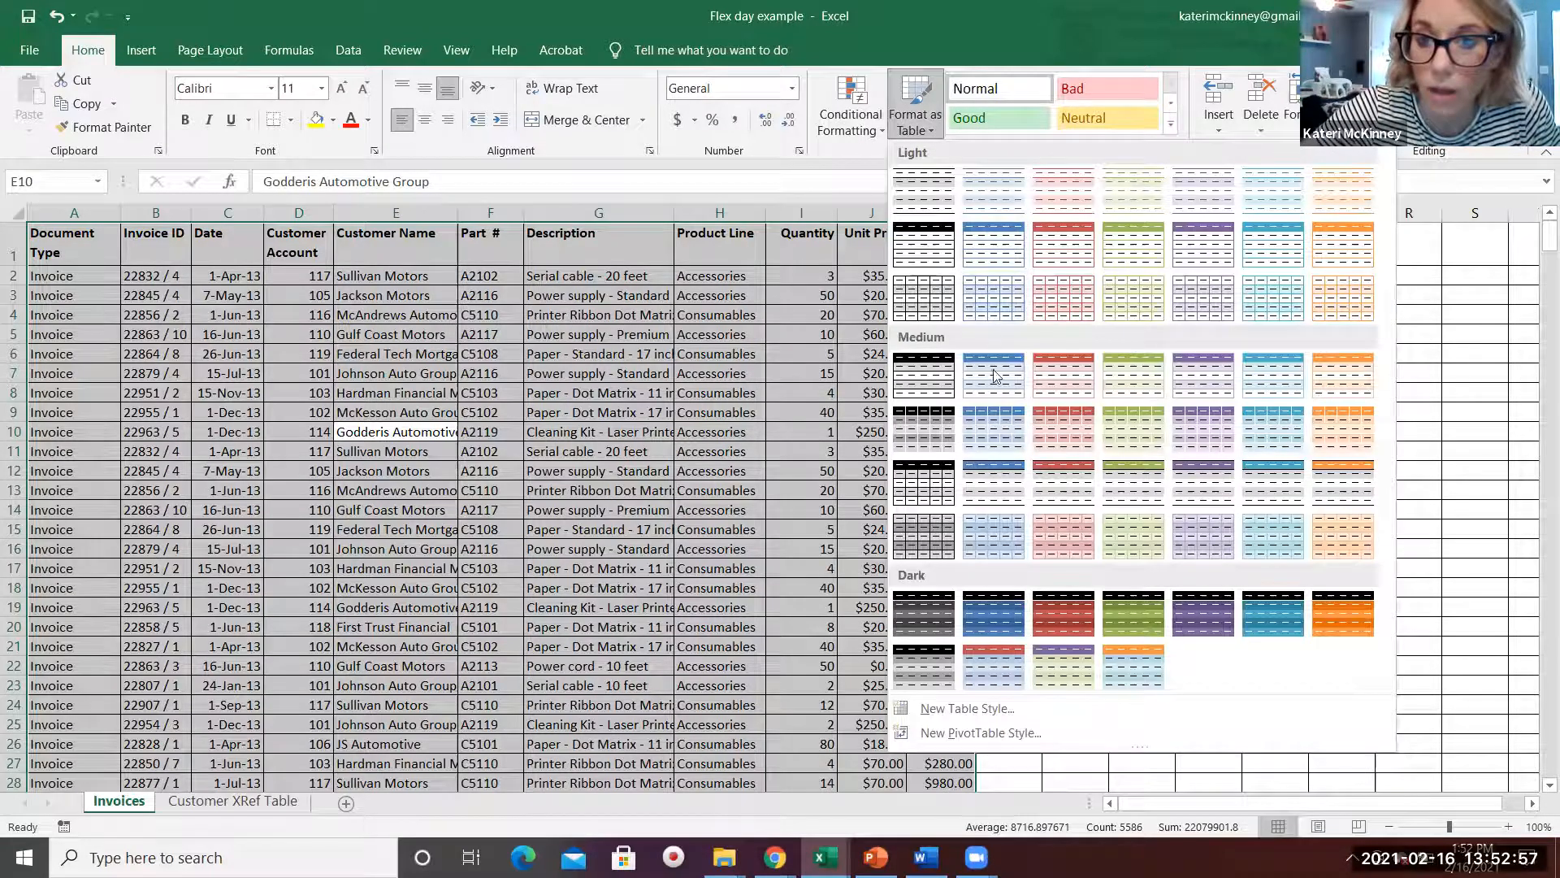
click(984, 405)
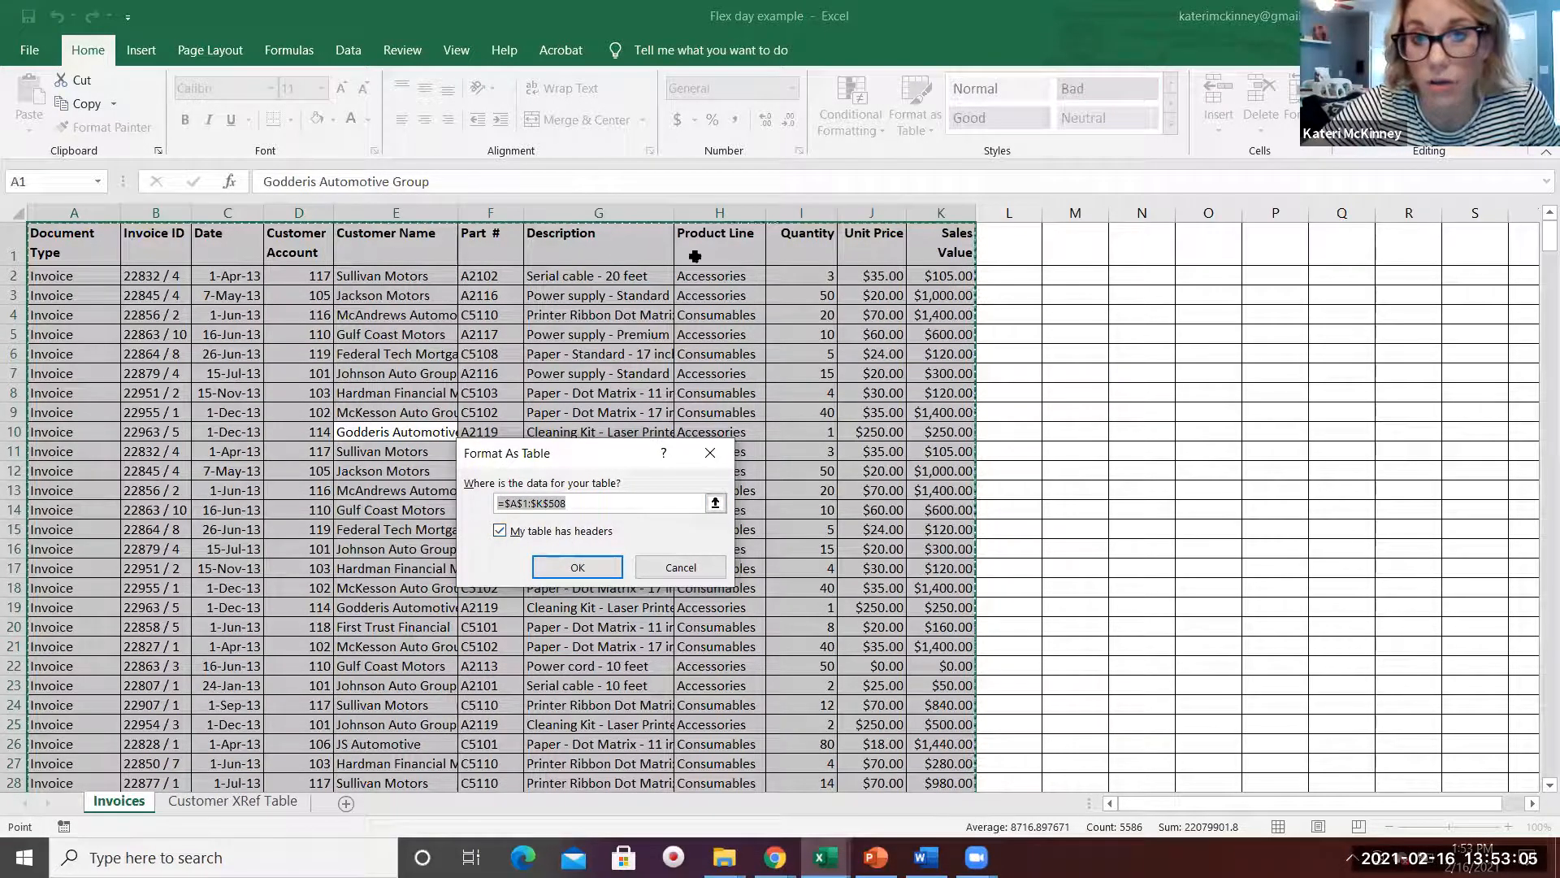
click(580, 571)
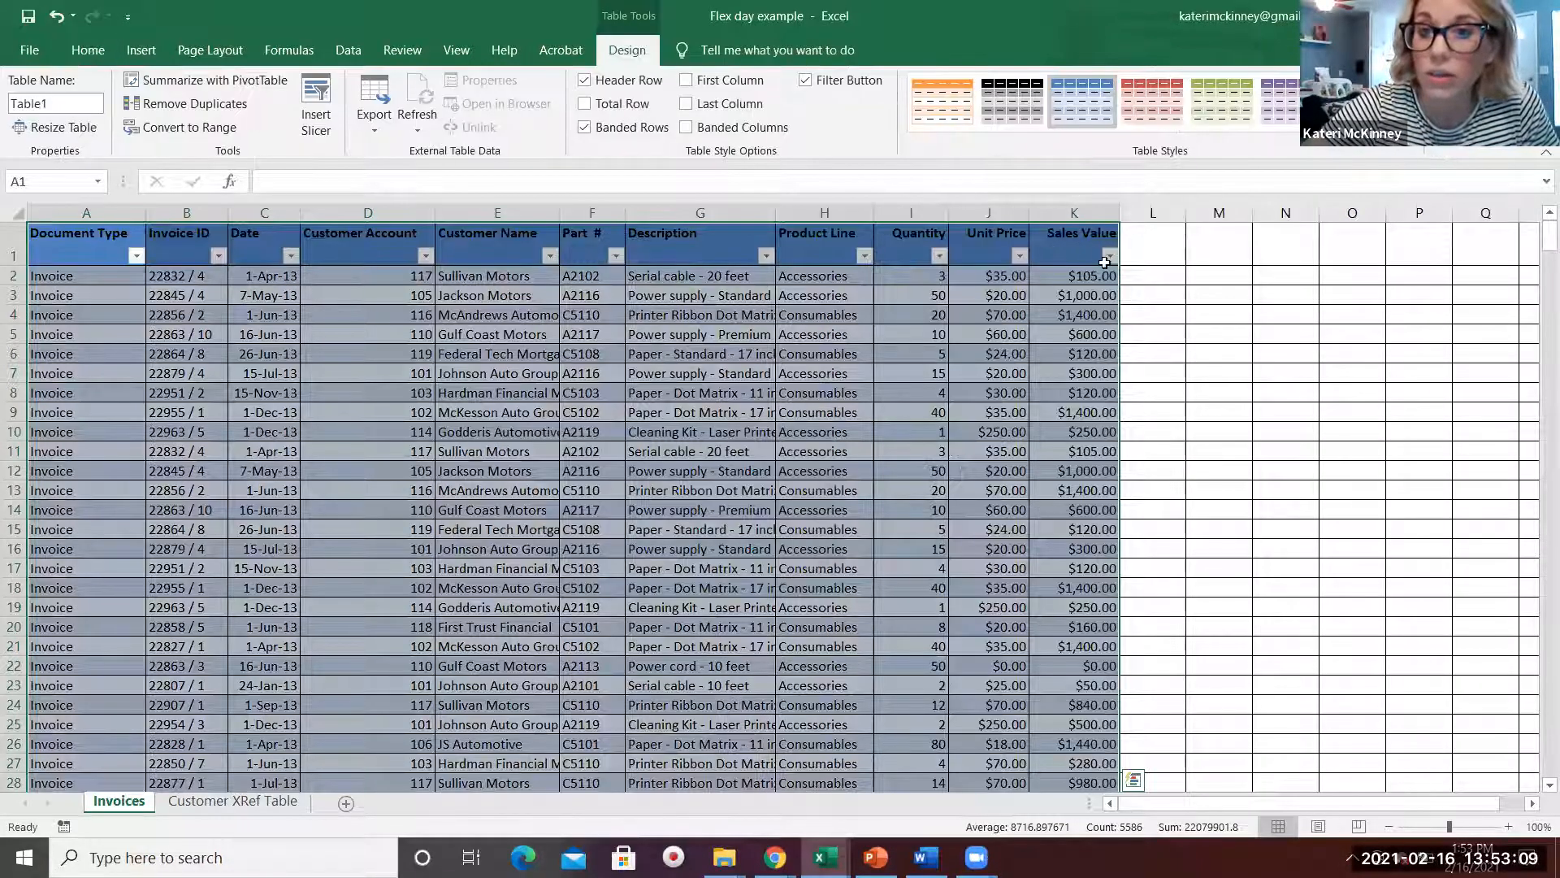
click(1153, 296)
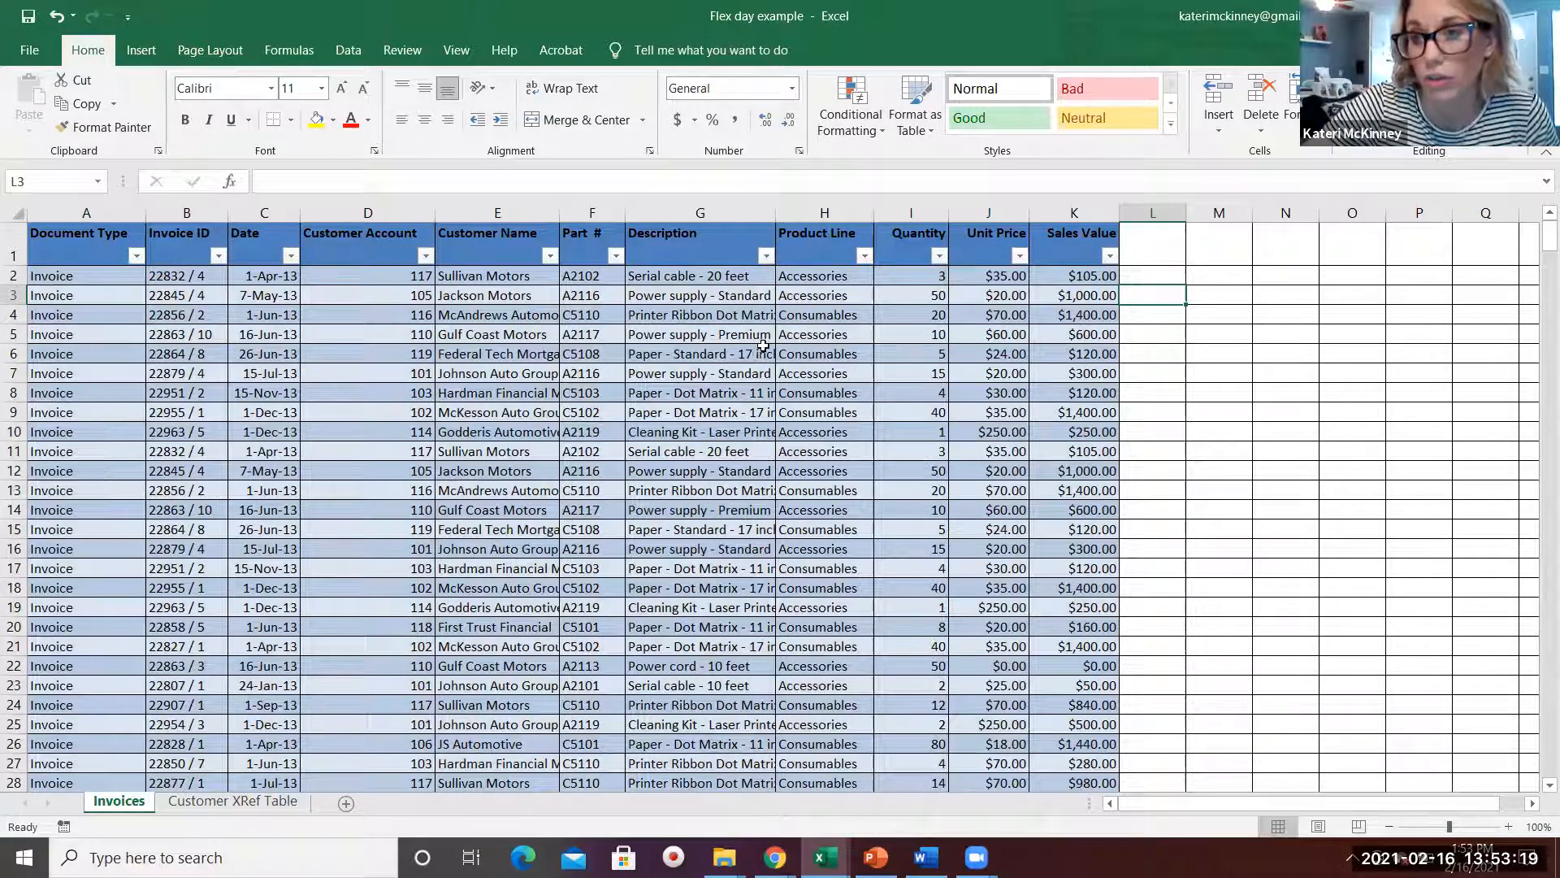
scroll(759, 349, down, 1)
scroll(762, 356, up, 1)
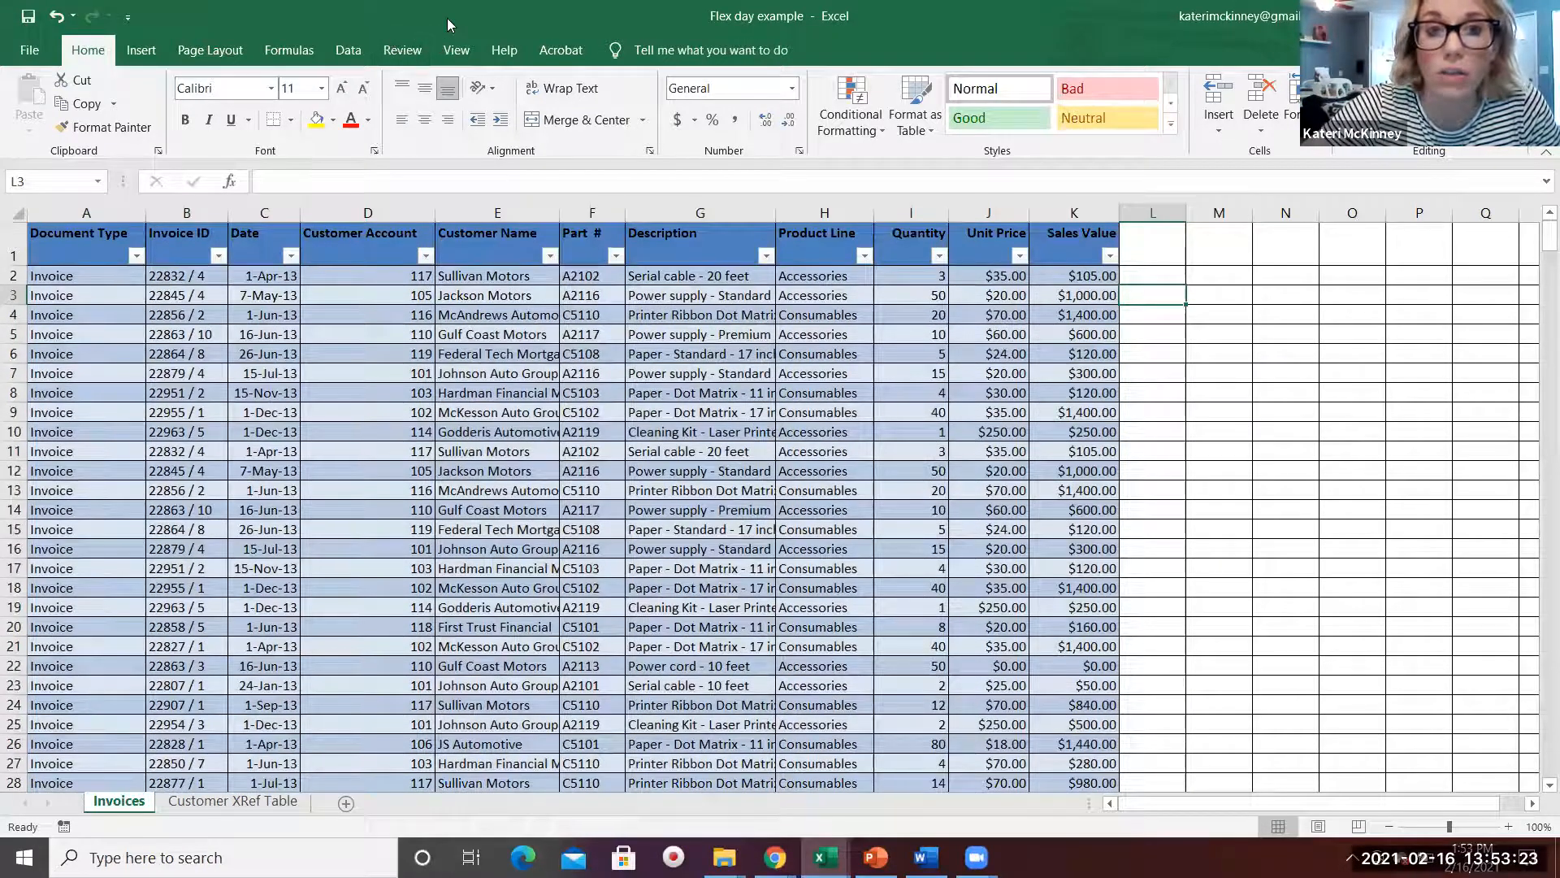
click(460, 53)
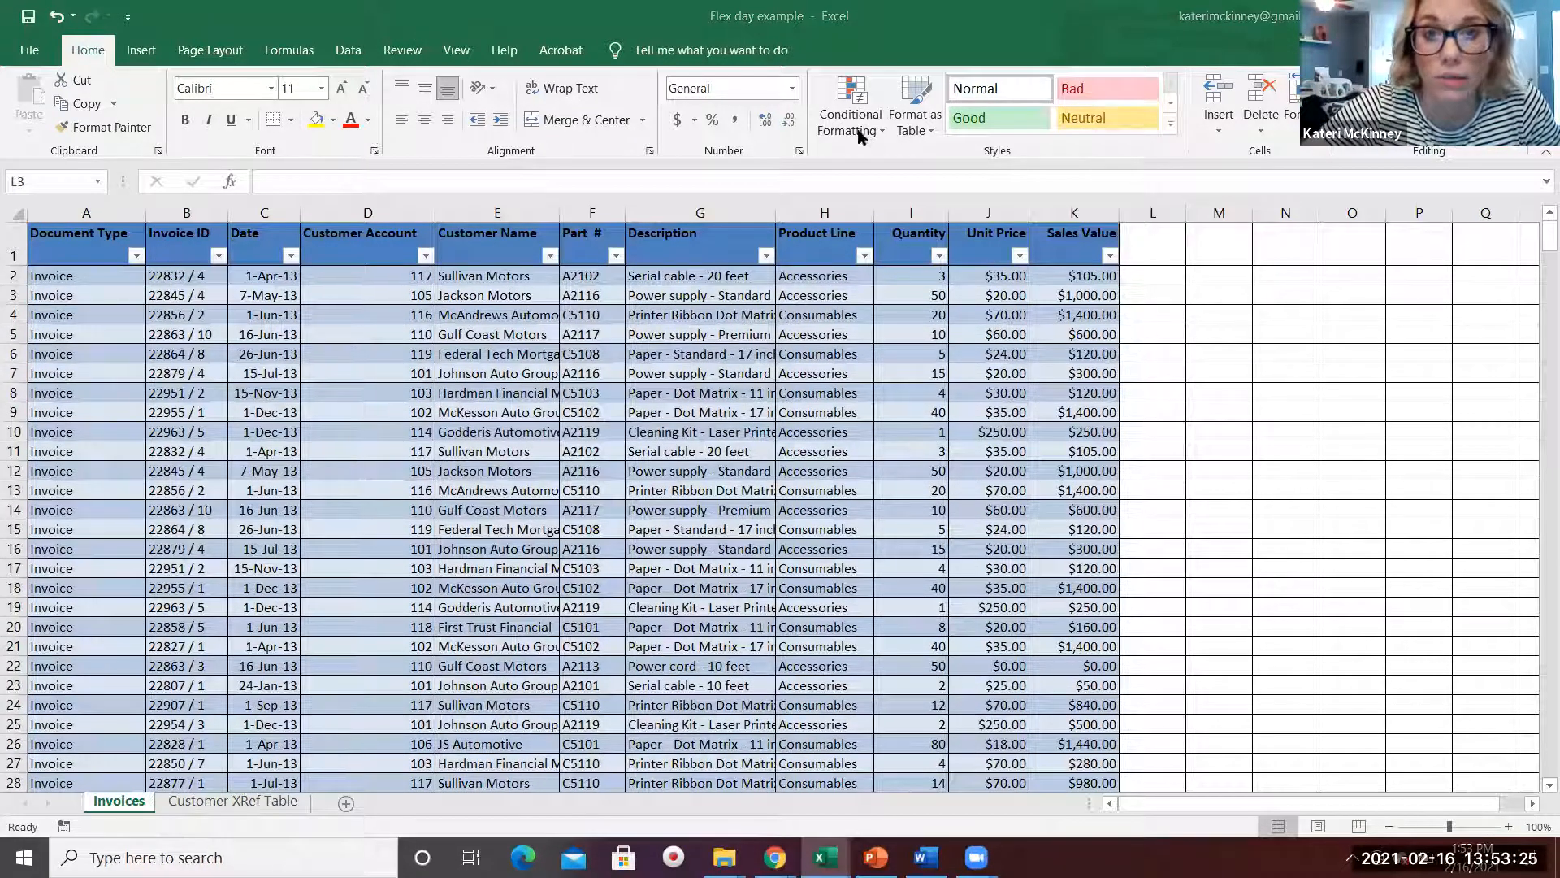
click(358, 47)
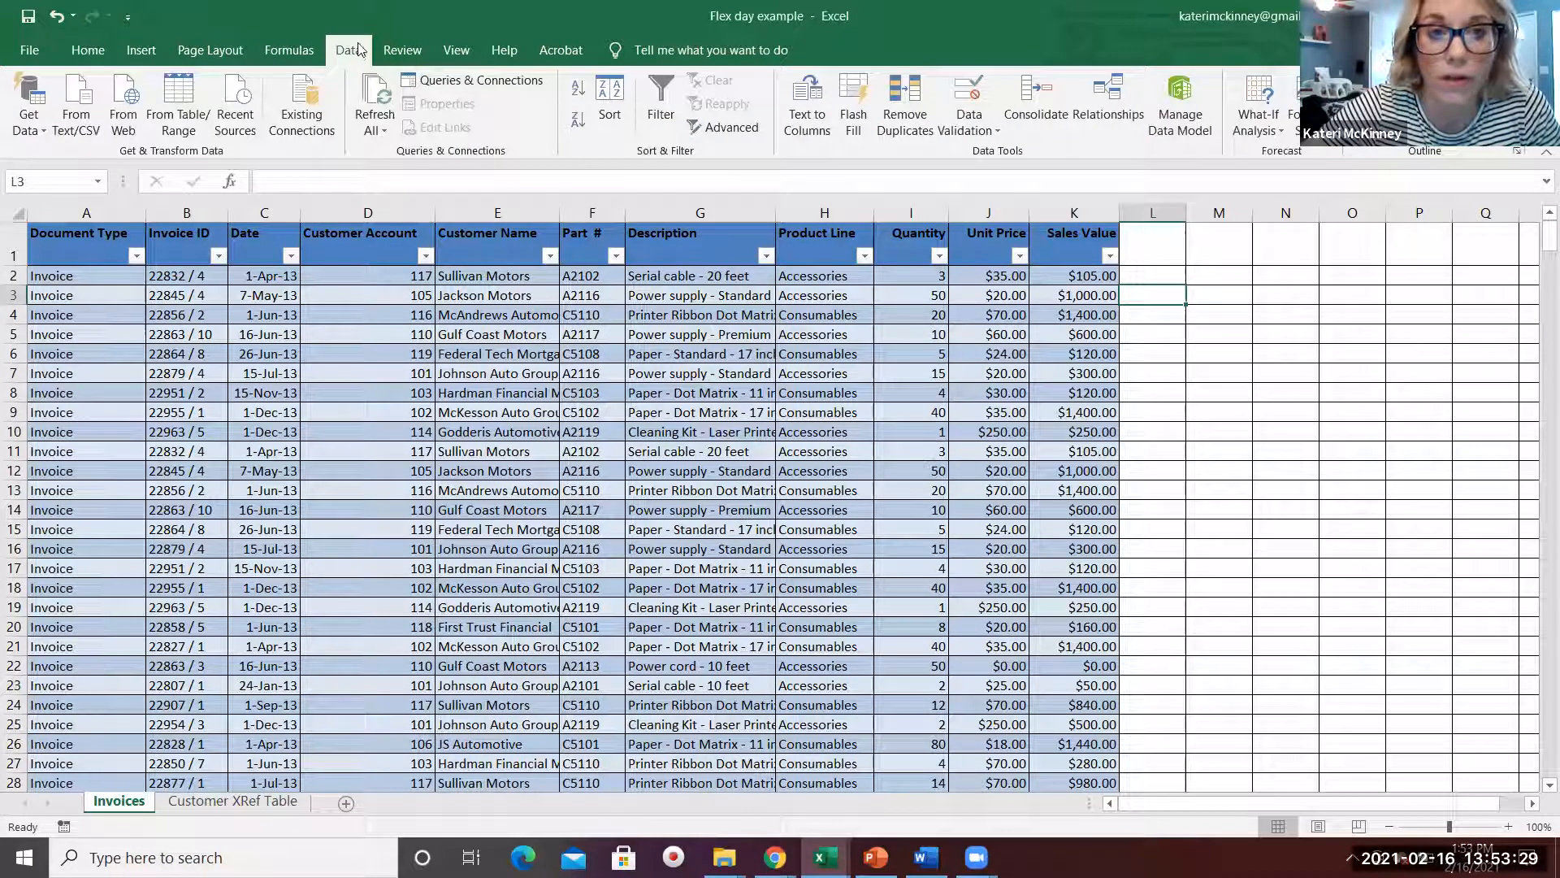
click(289, 50)
Step: Add a total row to the invoice table
click(747, 415)
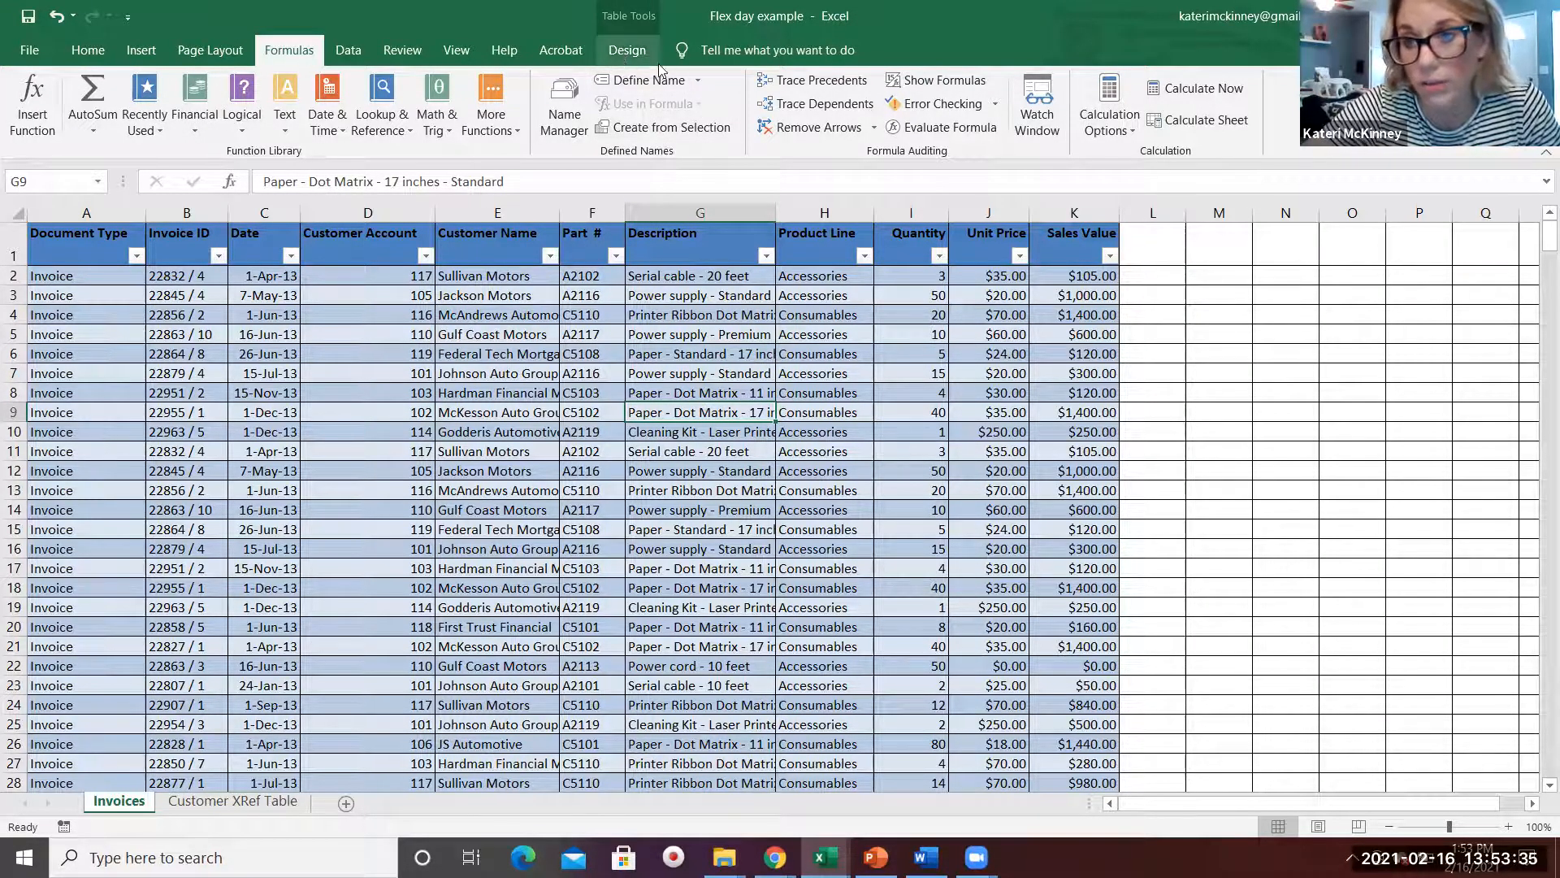
click(638, 56)
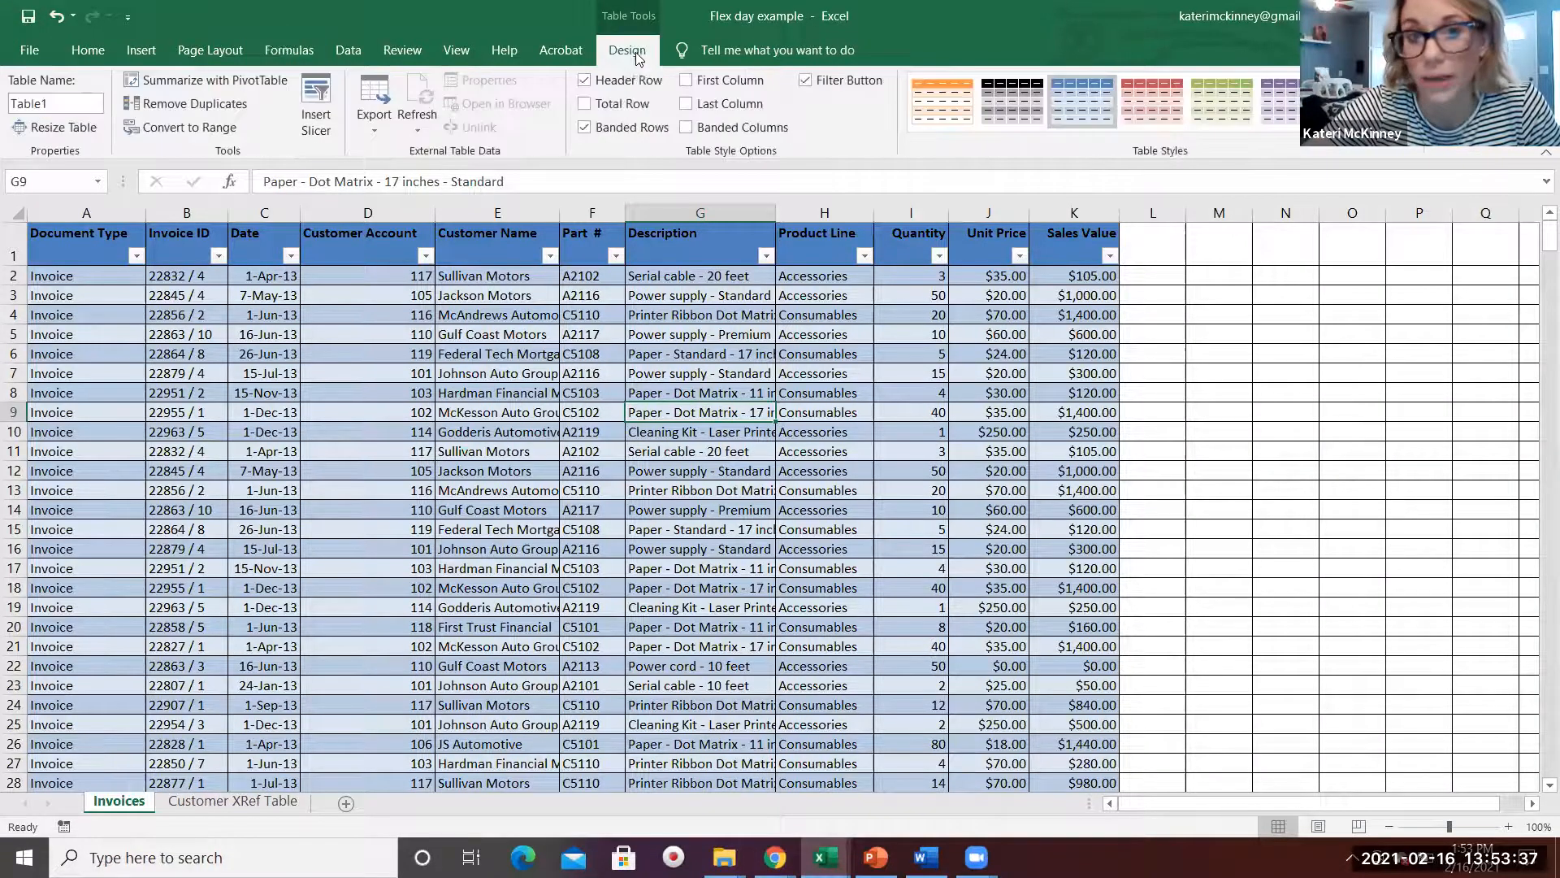
click(587, 104)
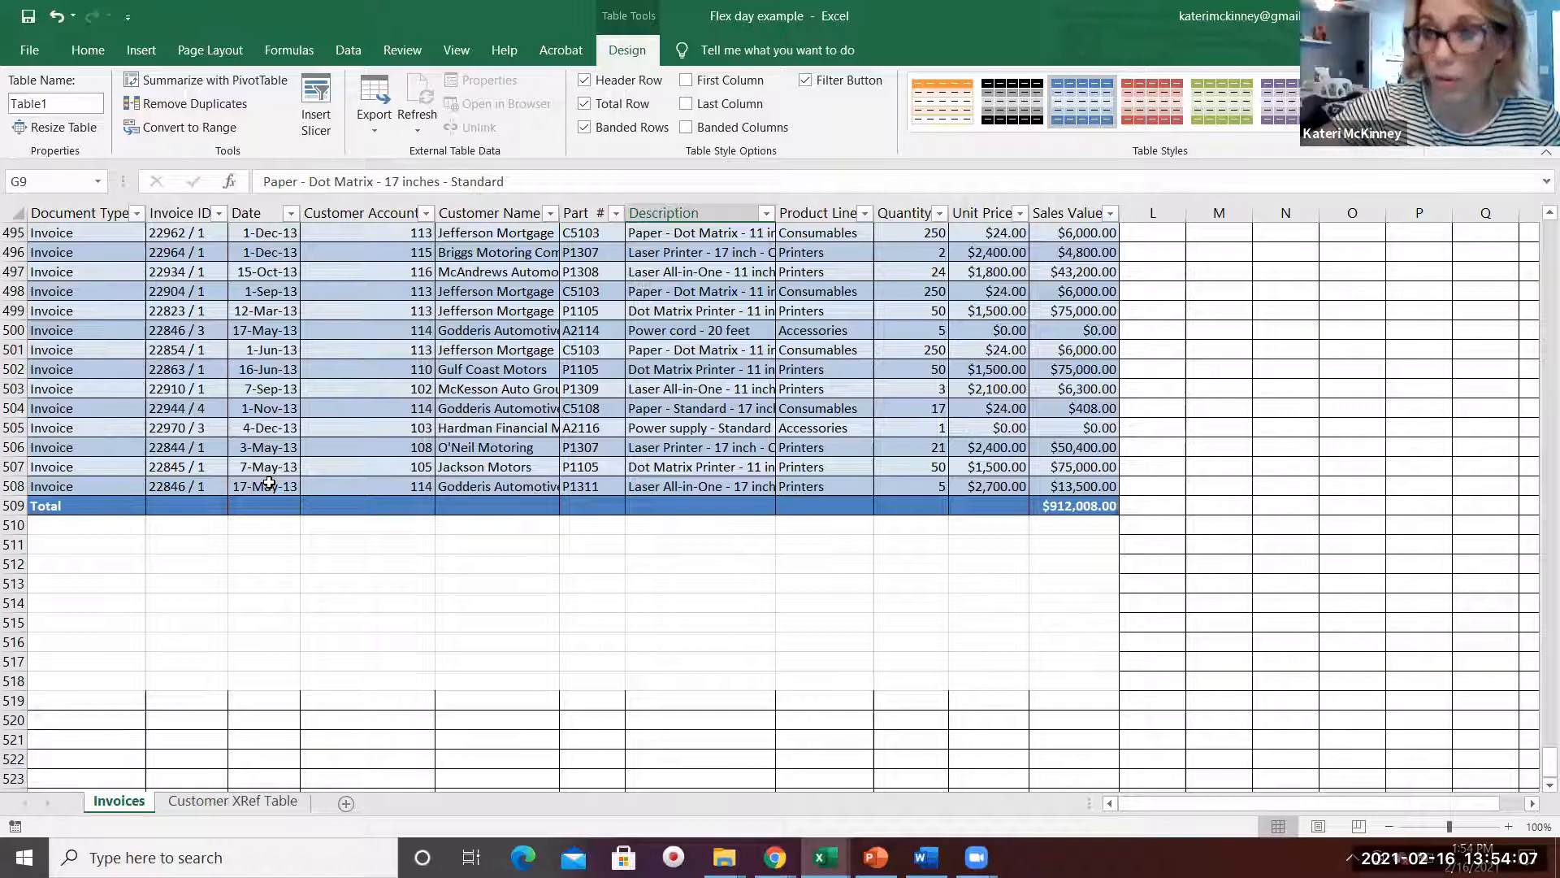
Step: Sort the invoice table by Date from newest to oldest
scroll(963, 464, up, 5)
scroll(963, 469, up, 20)
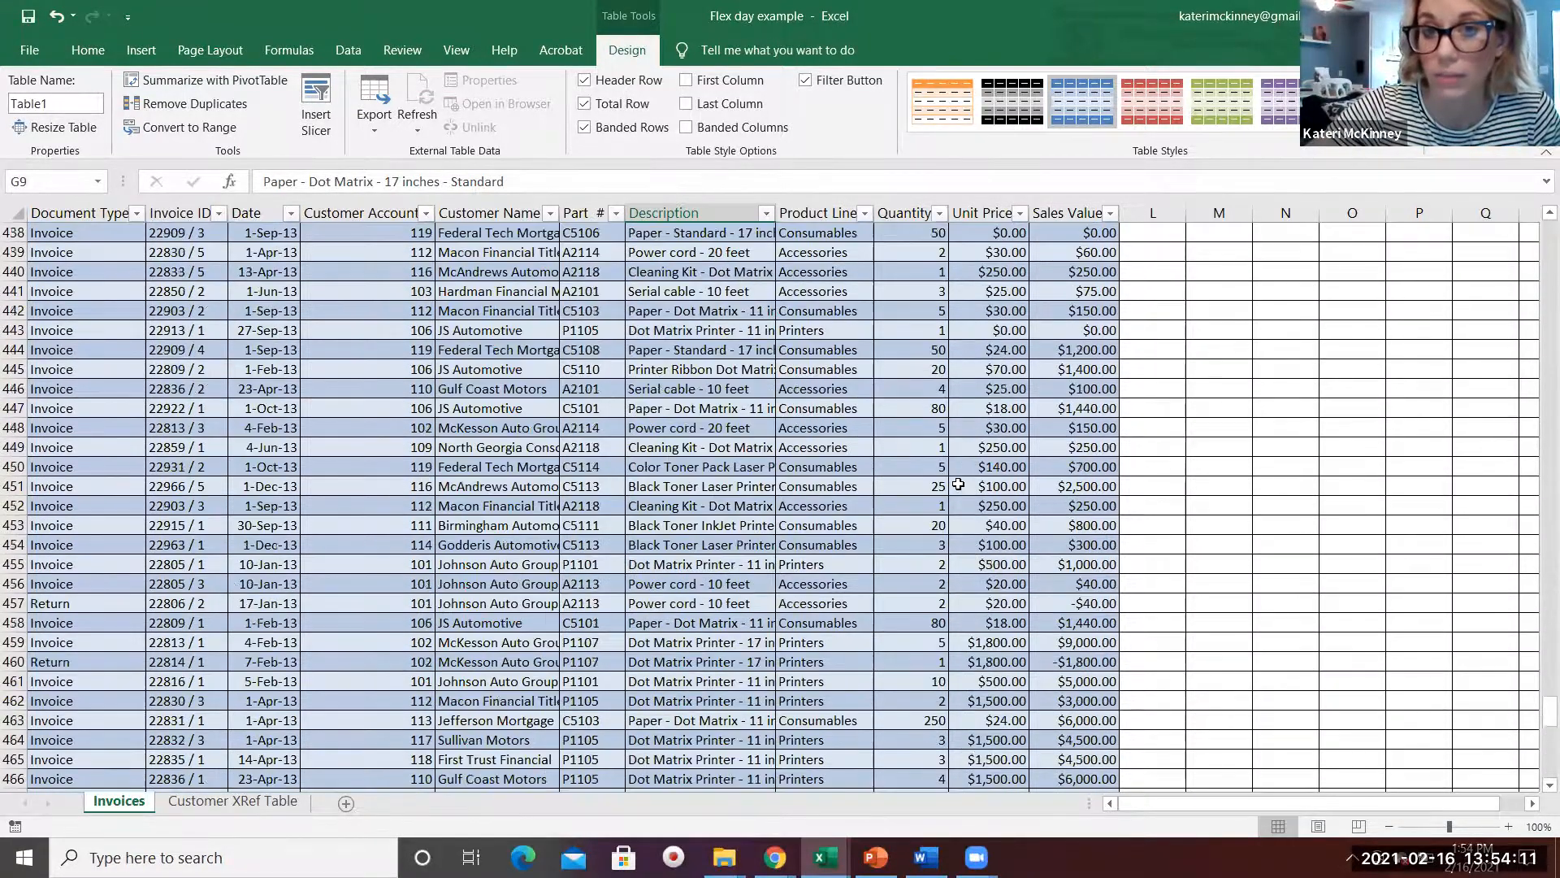
scroll(959, 490, up, 20)
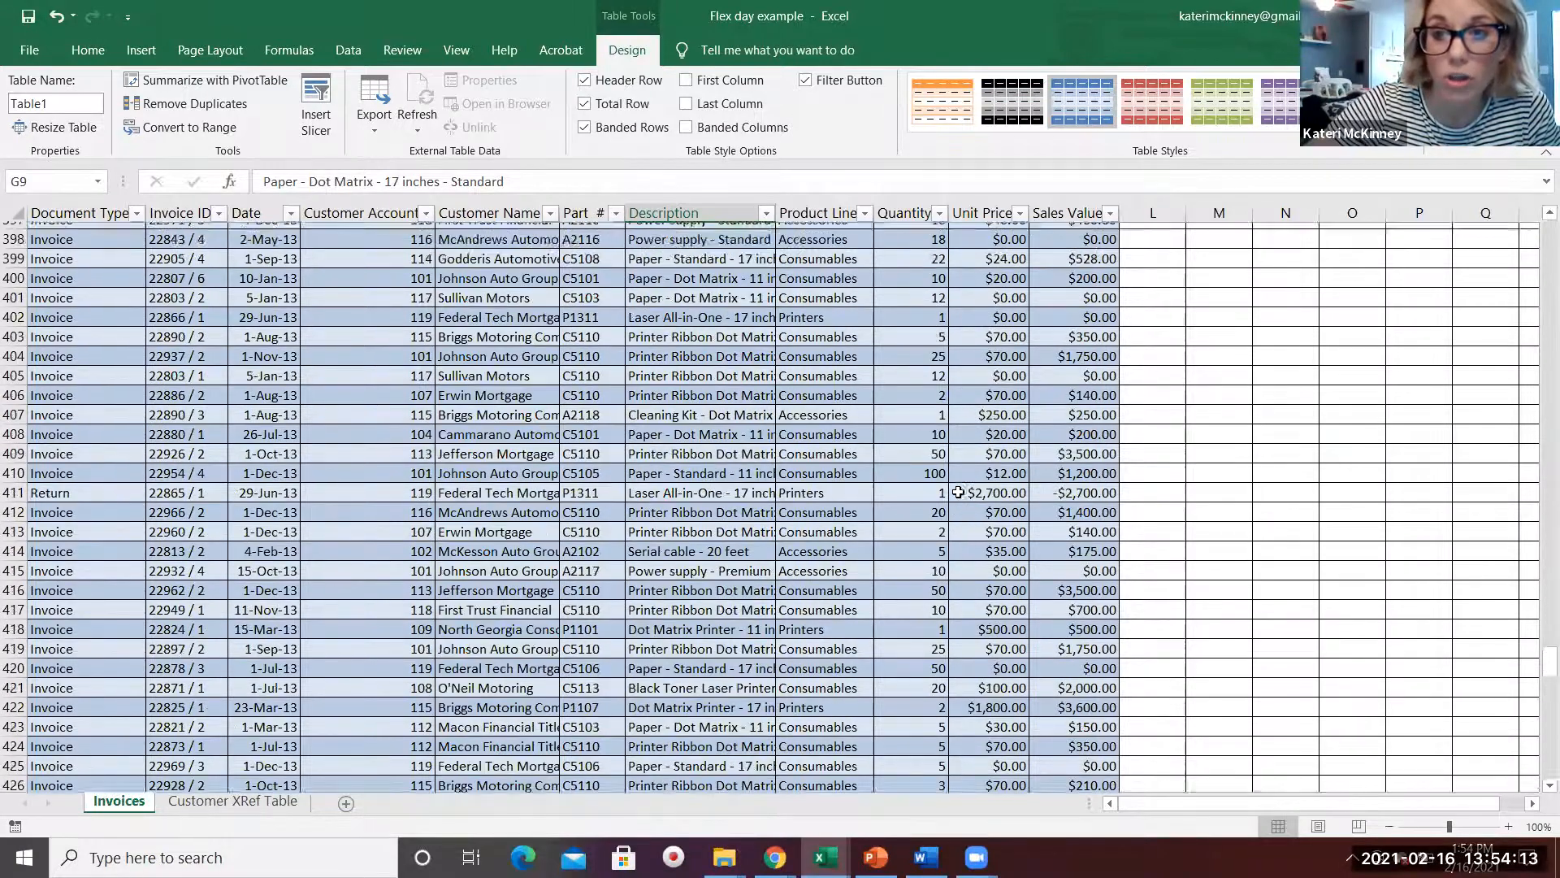
scroll(959, 504, up, 14)
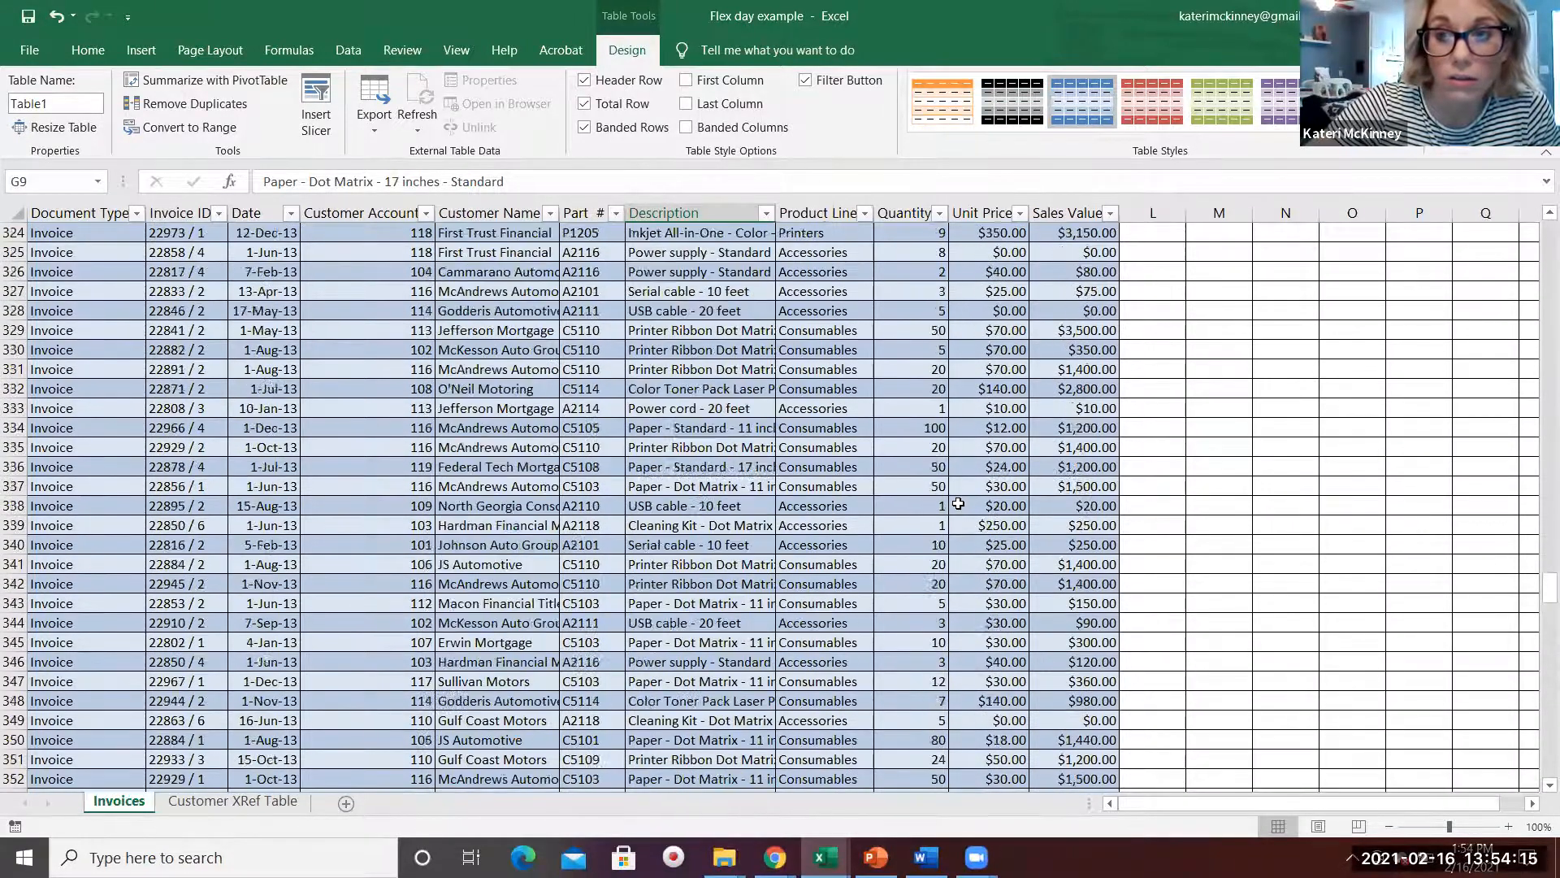
drag(1535, 564, 1540, 237)
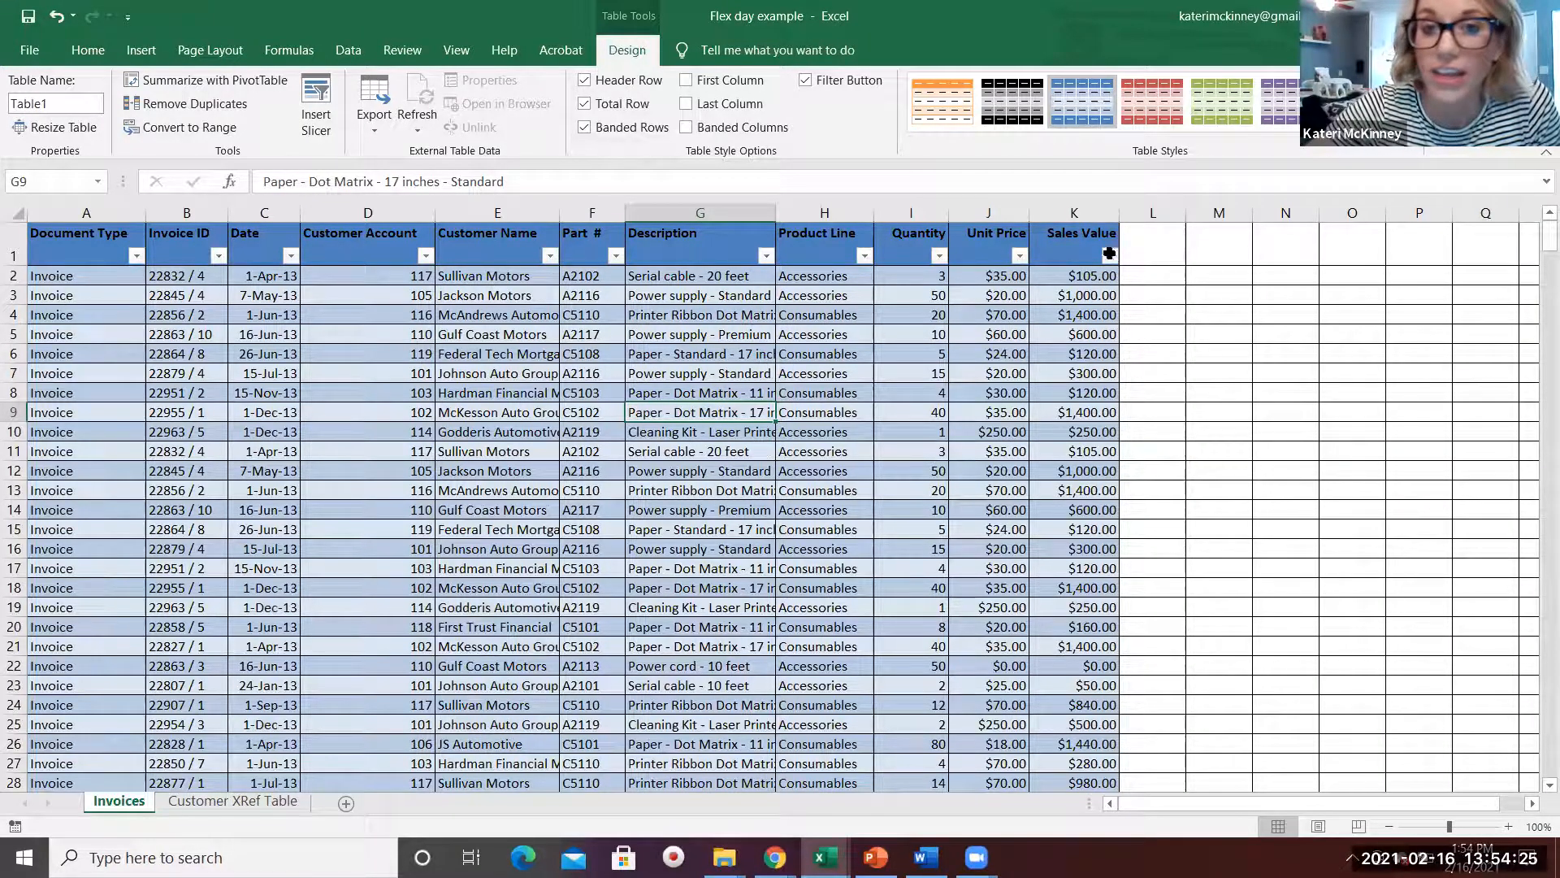
click(767, 257)
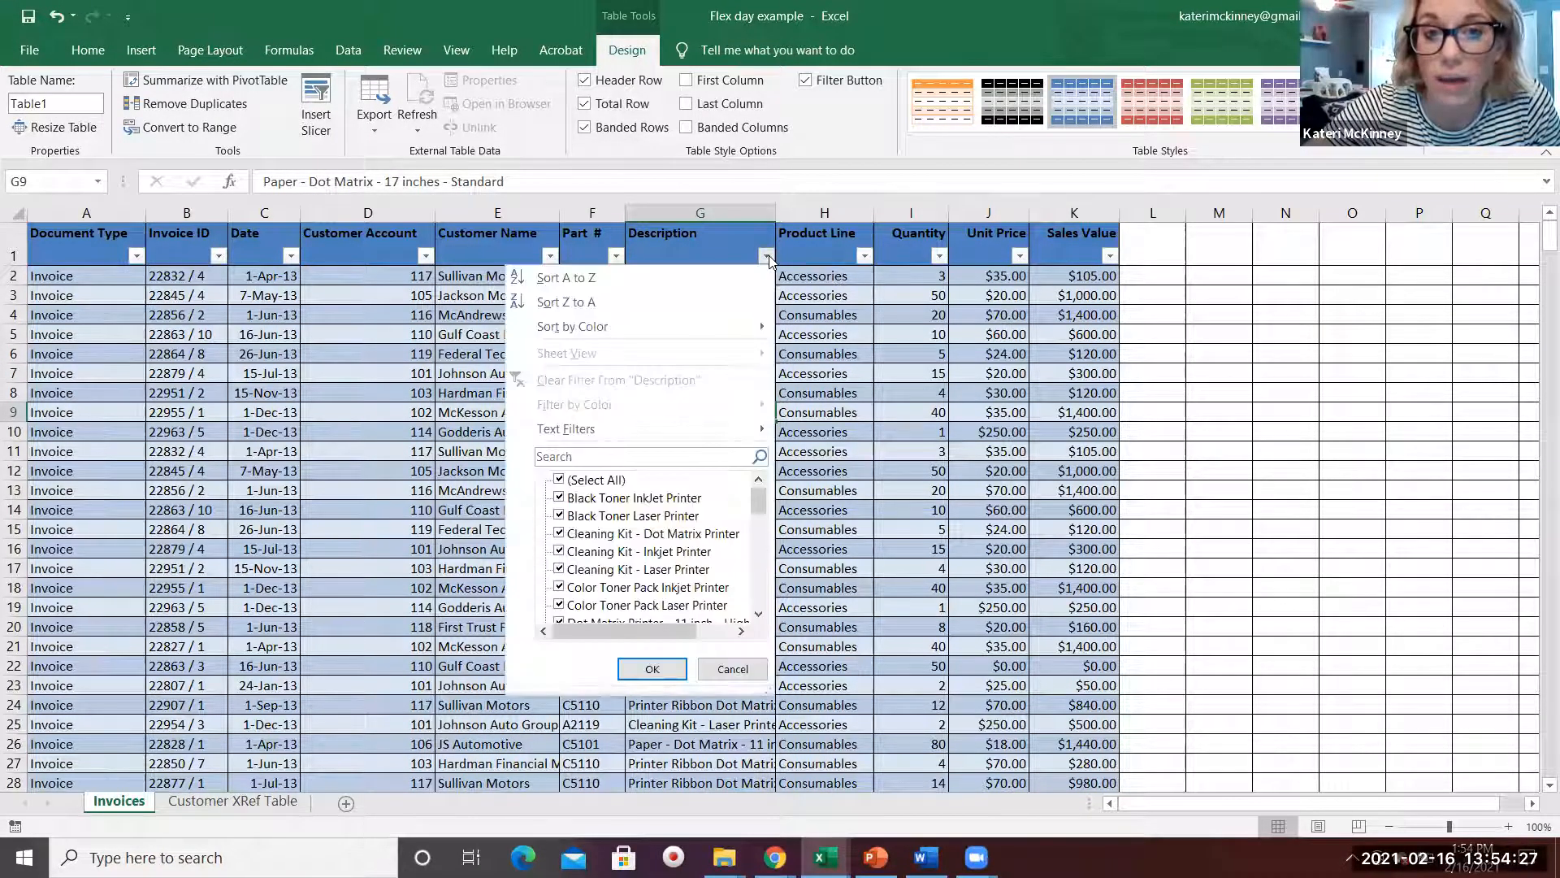
click(767, 257)
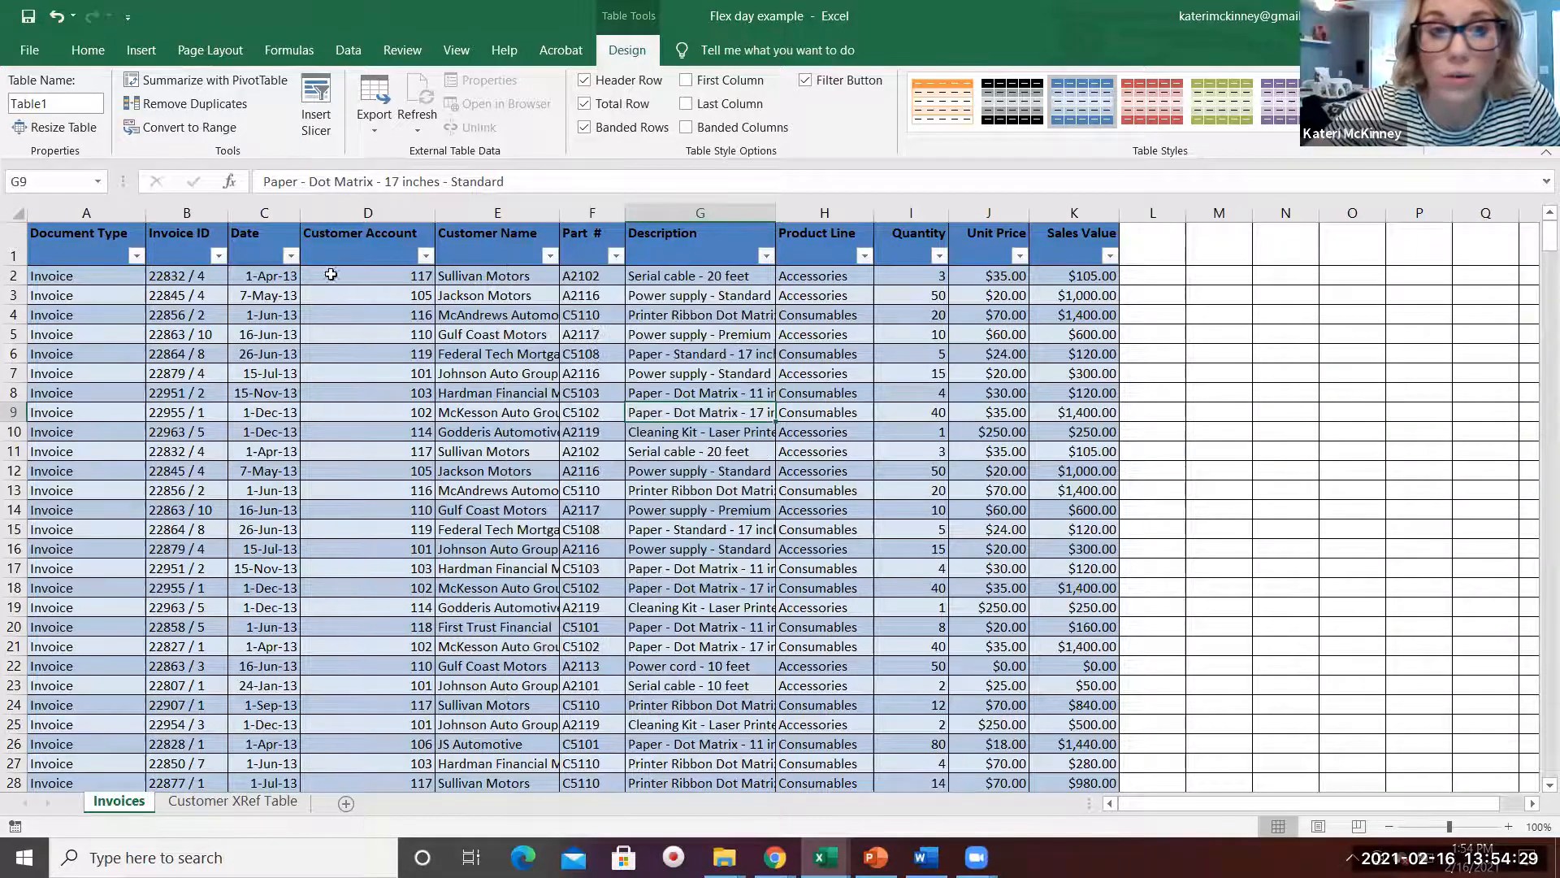
click(291, 257)
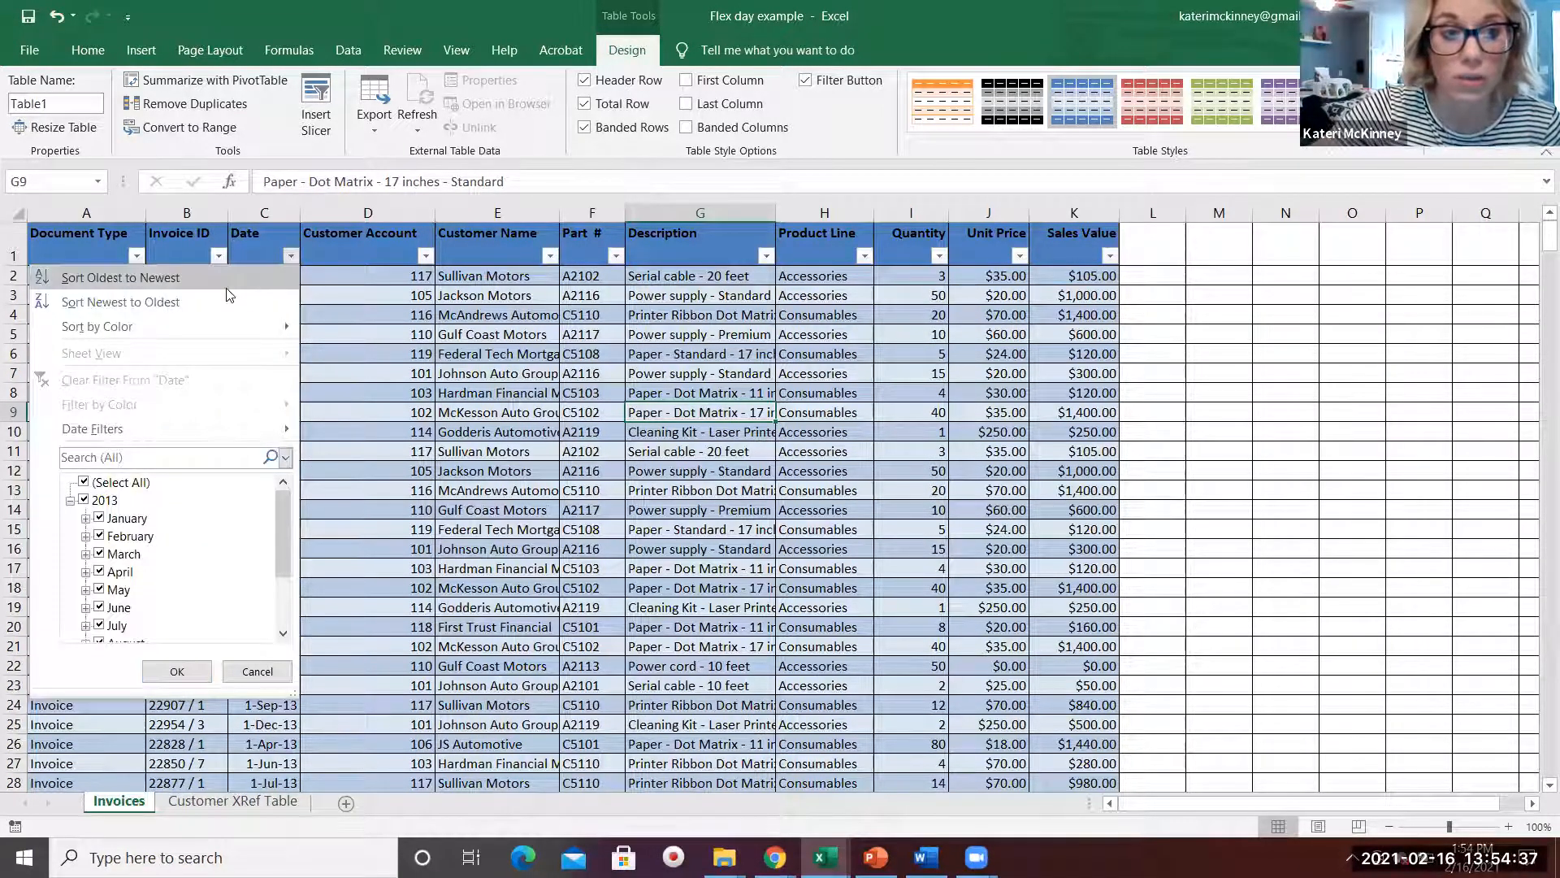
click(176, 299)
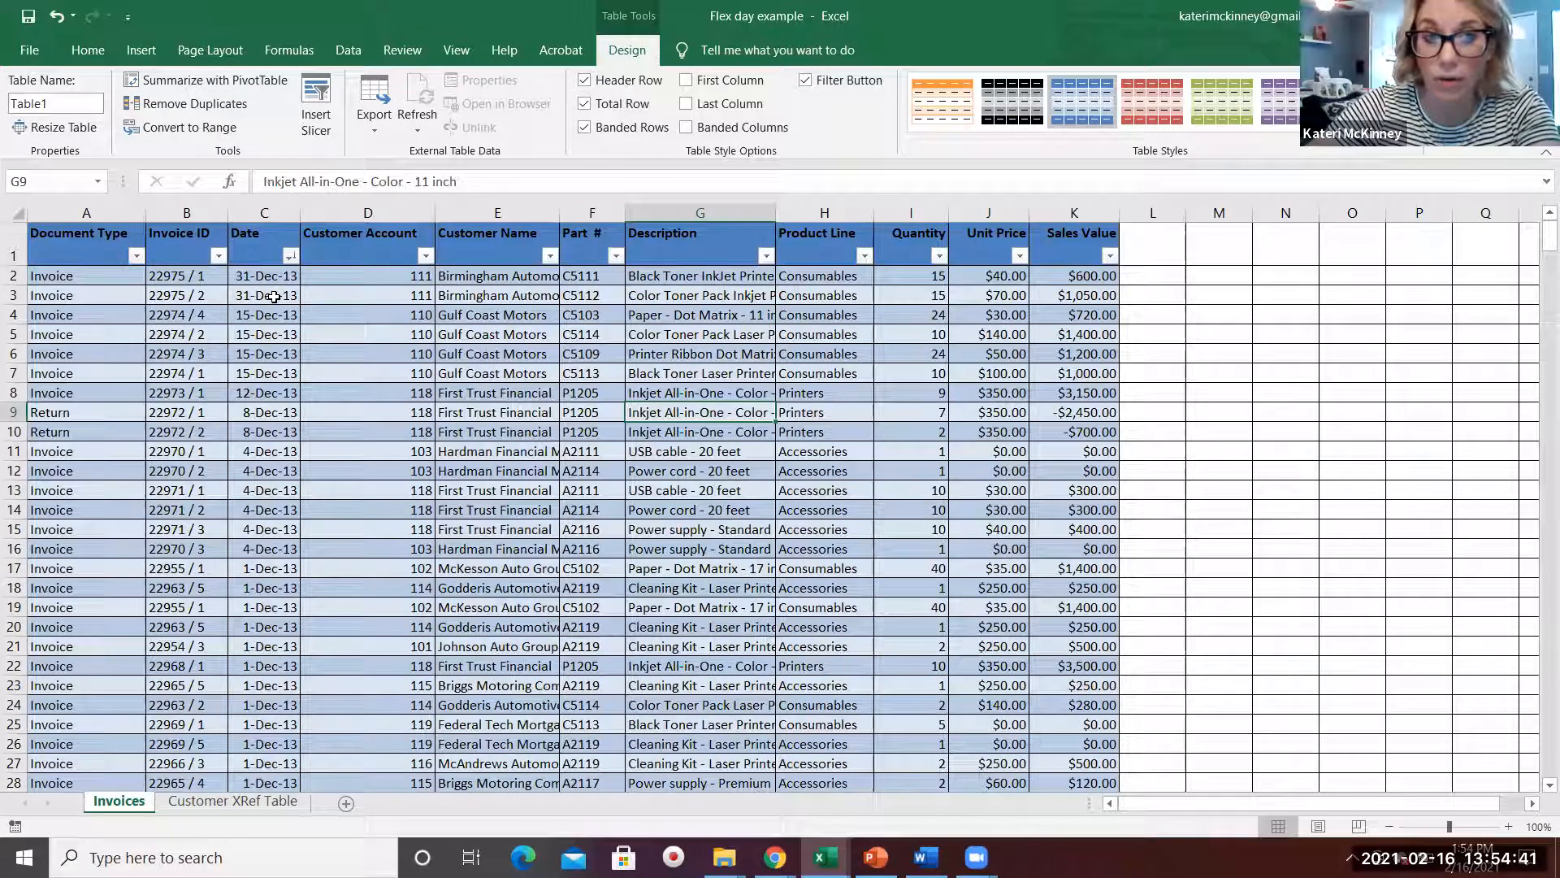
Step: Re-sort the invoice table by Date from oldest to newest and look through the reordered rows
click(289, 256)
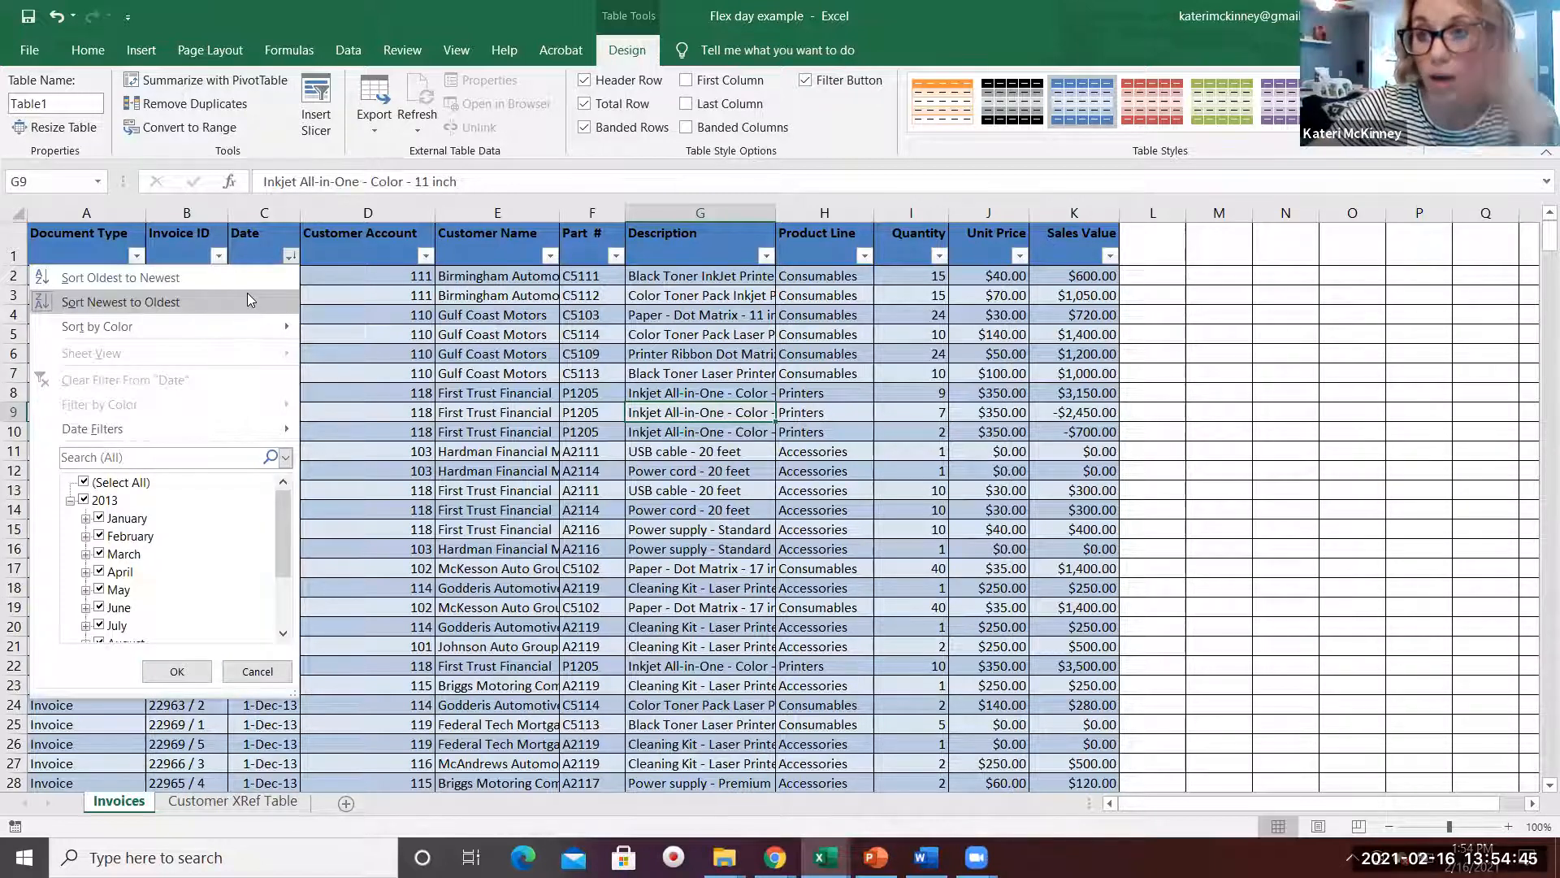
click(267, 278)
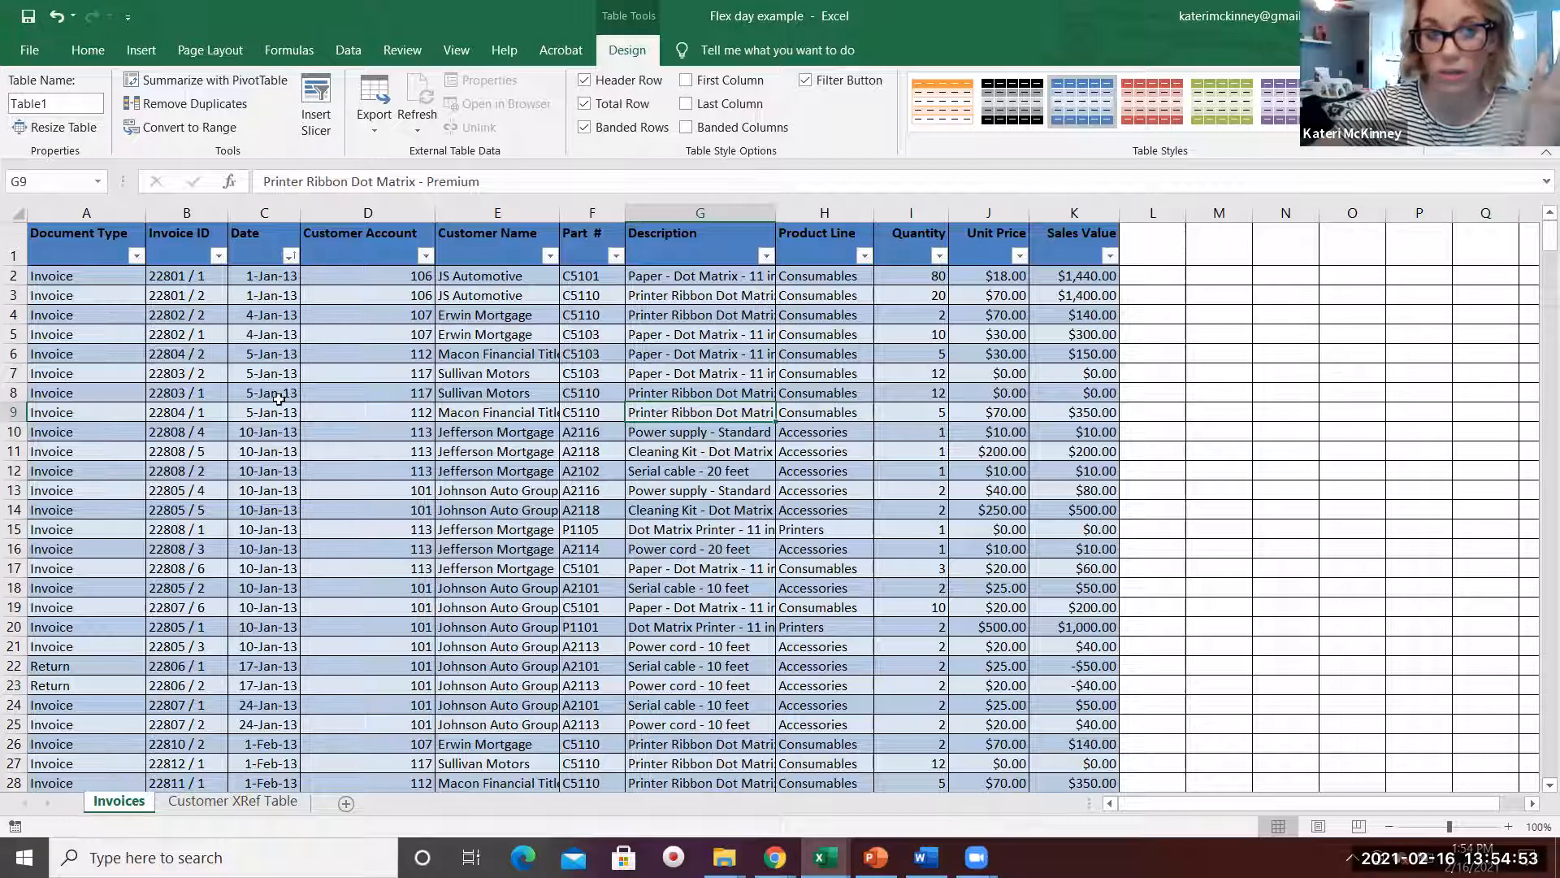
scroll(220, 335, down, 1)
scroll(220, 335, down, 2)
scroll(219, 349, up, 3)
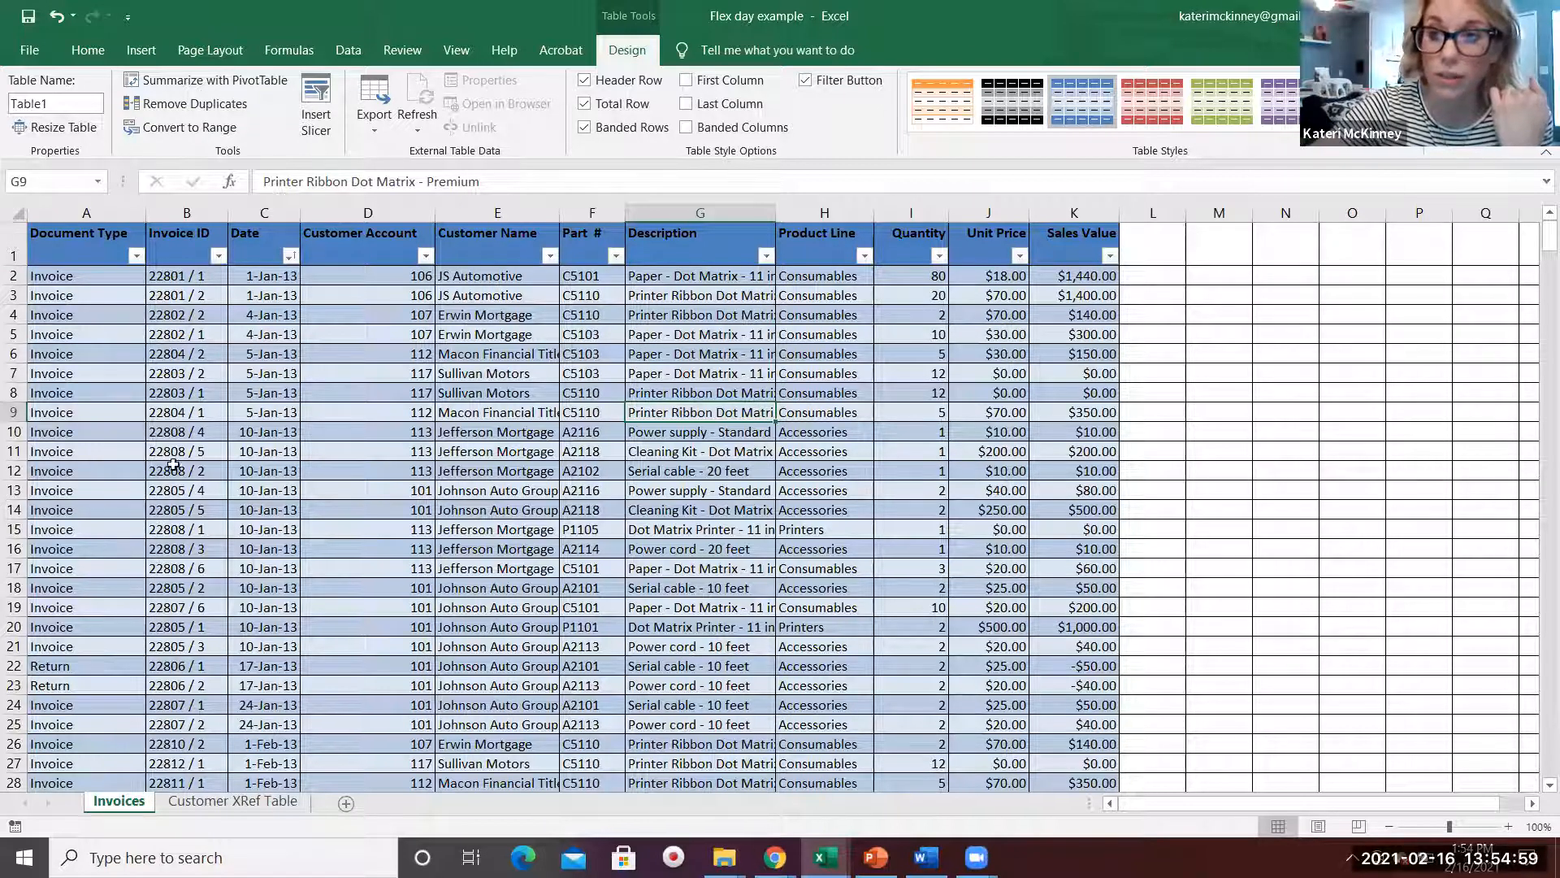
scroll(195, 419, down, 20)
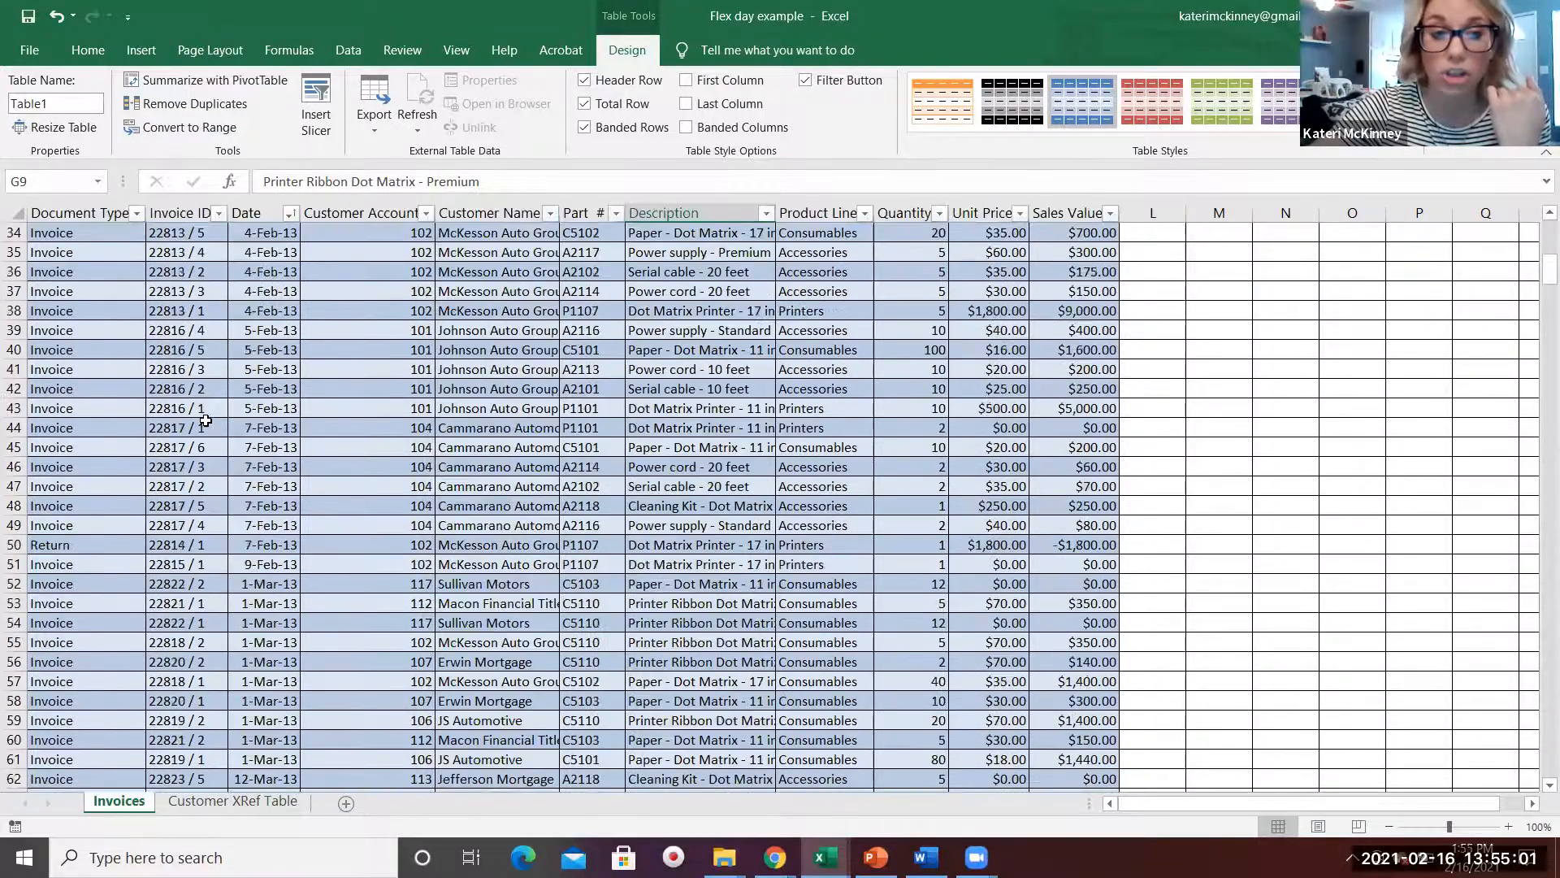
scroll(207, 424, up, 20)
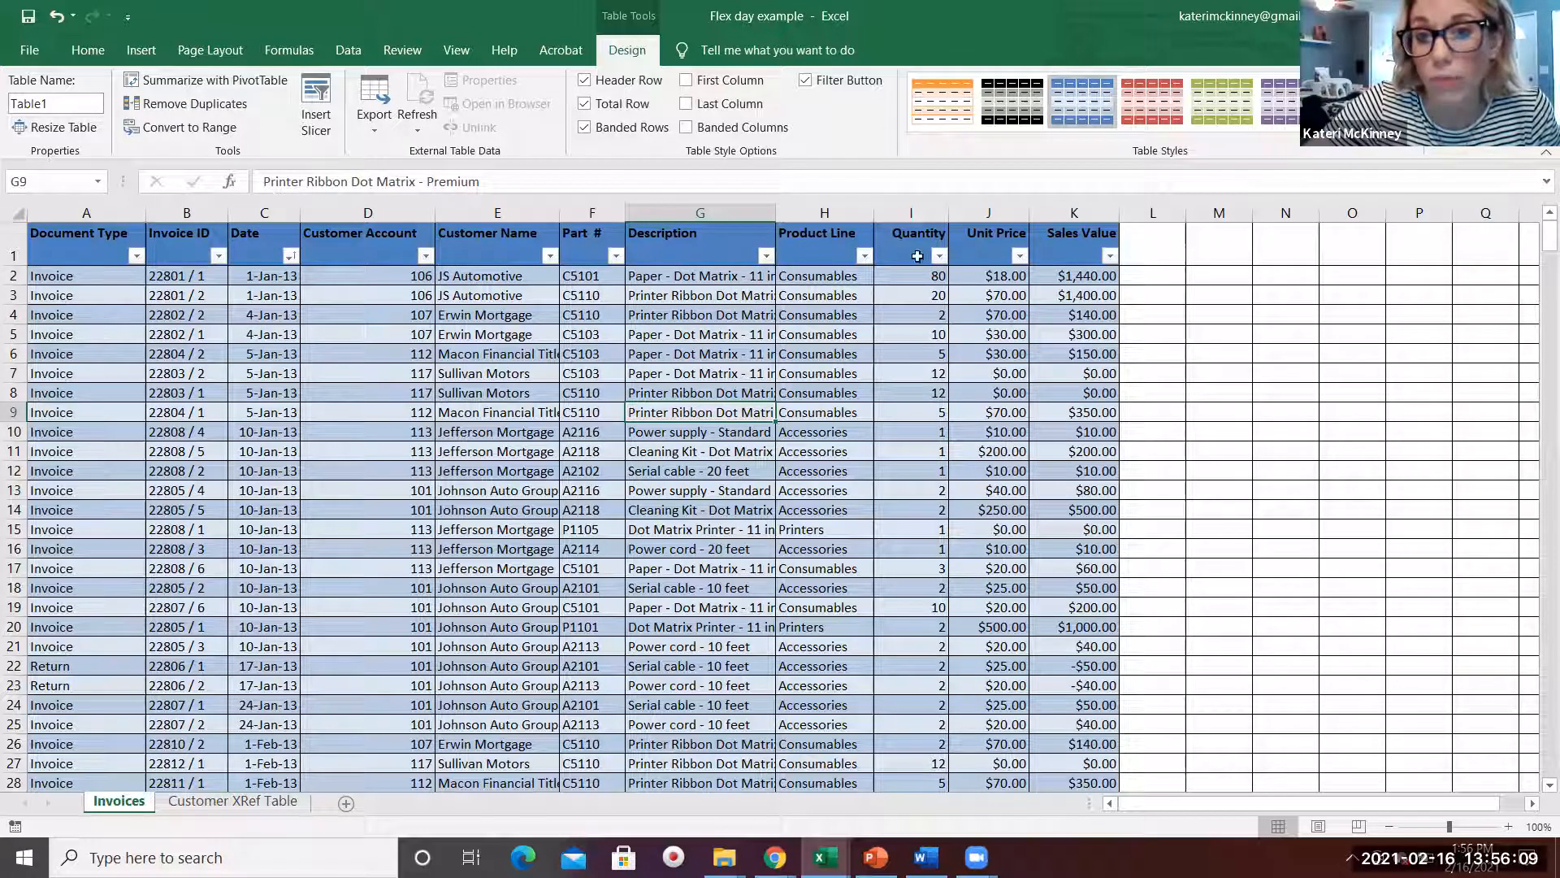
Step: Sort the invoice table by Sales Value from largest to smallest
click(1110, 256)
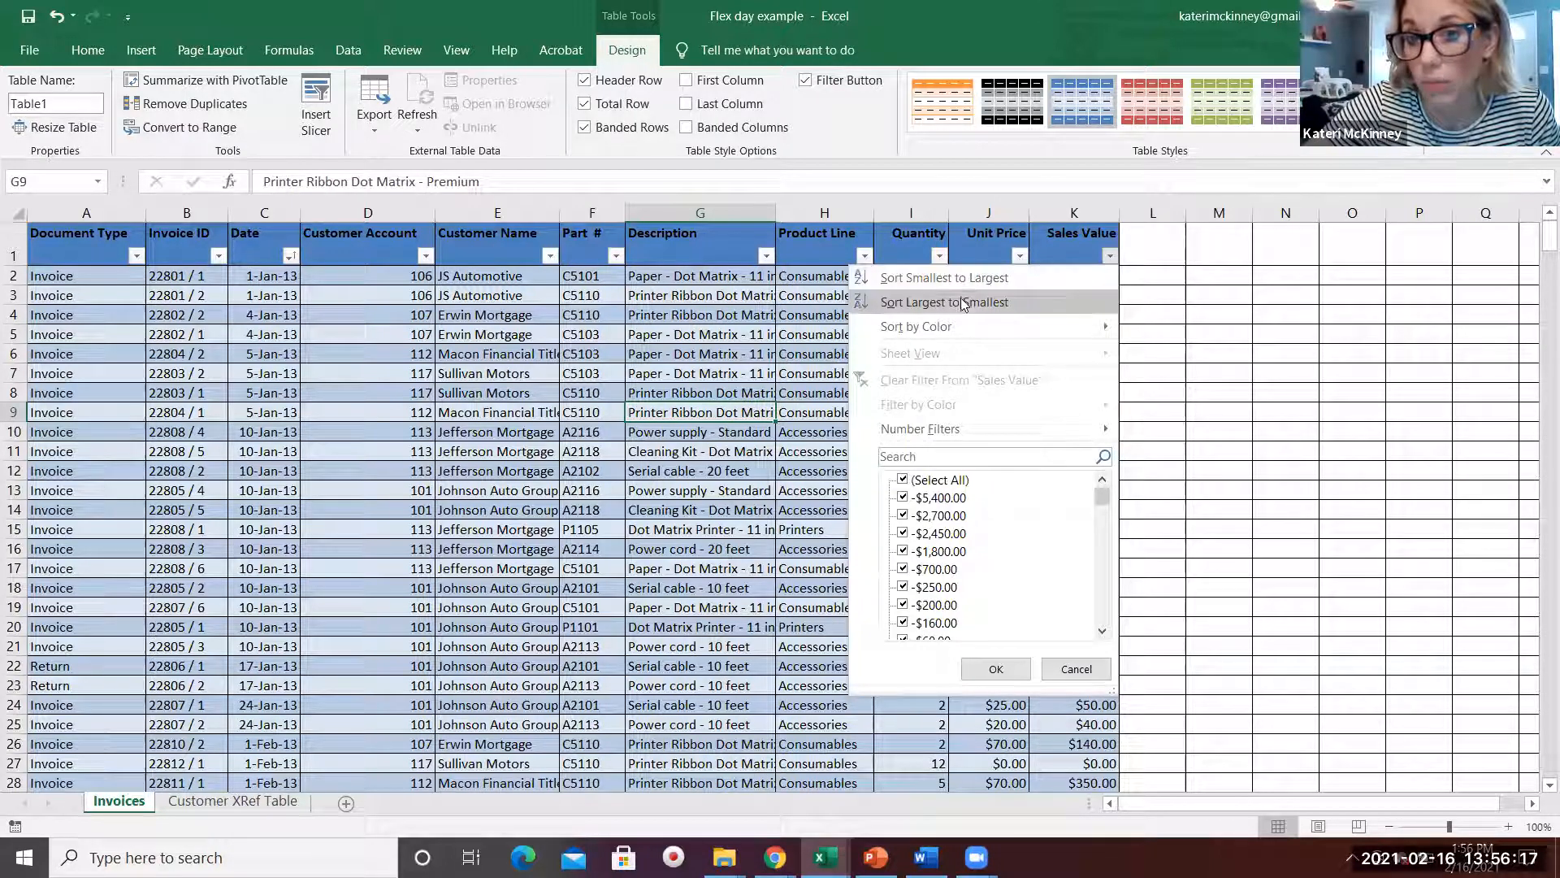
click(1061, 665)
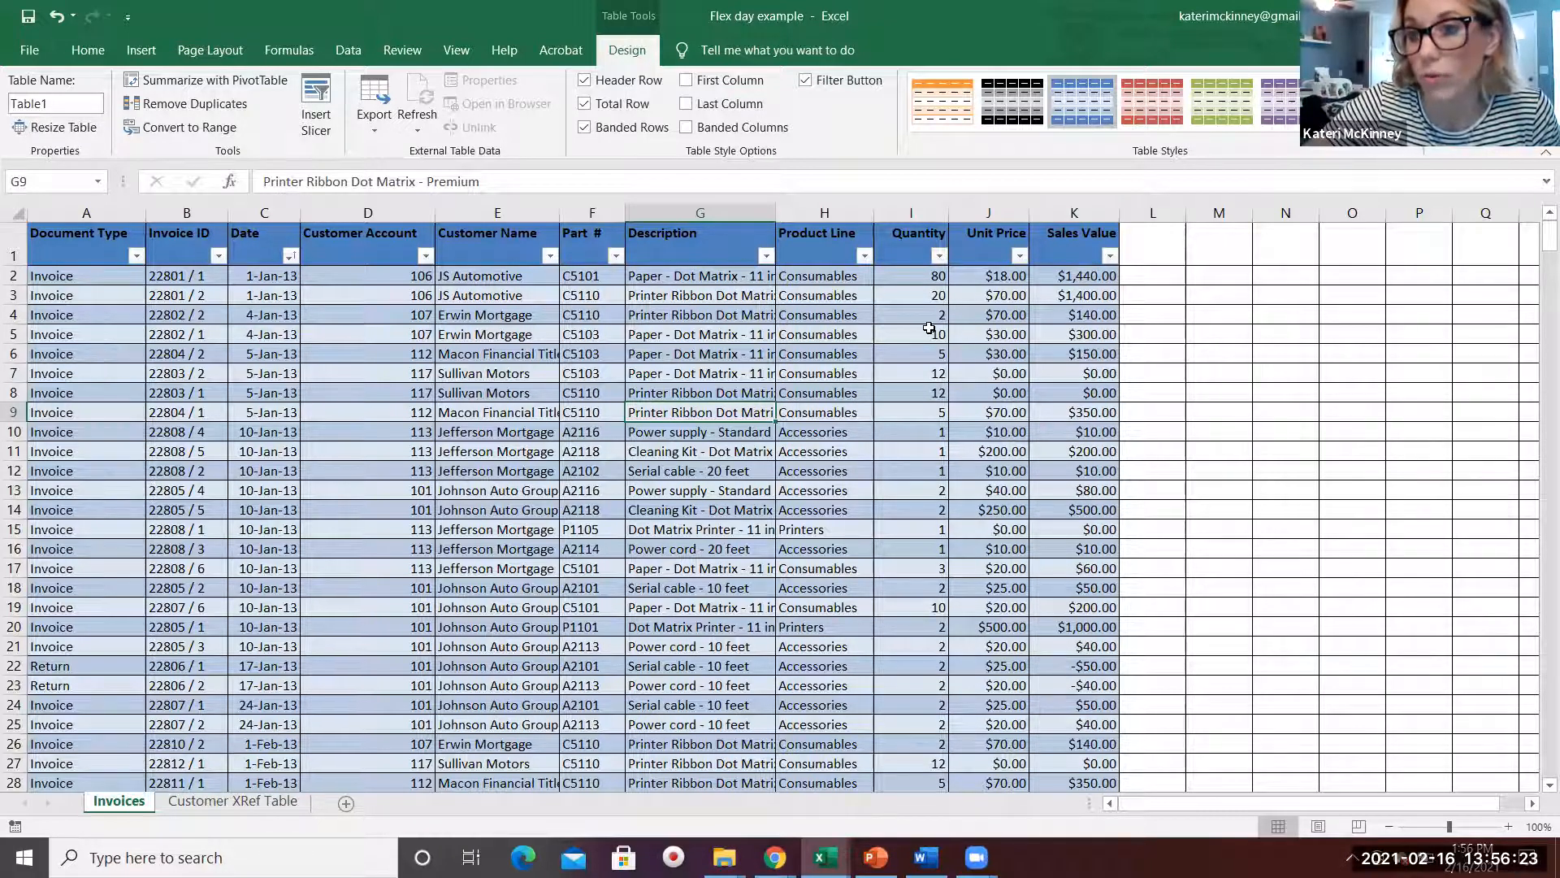
click(1109, 256)
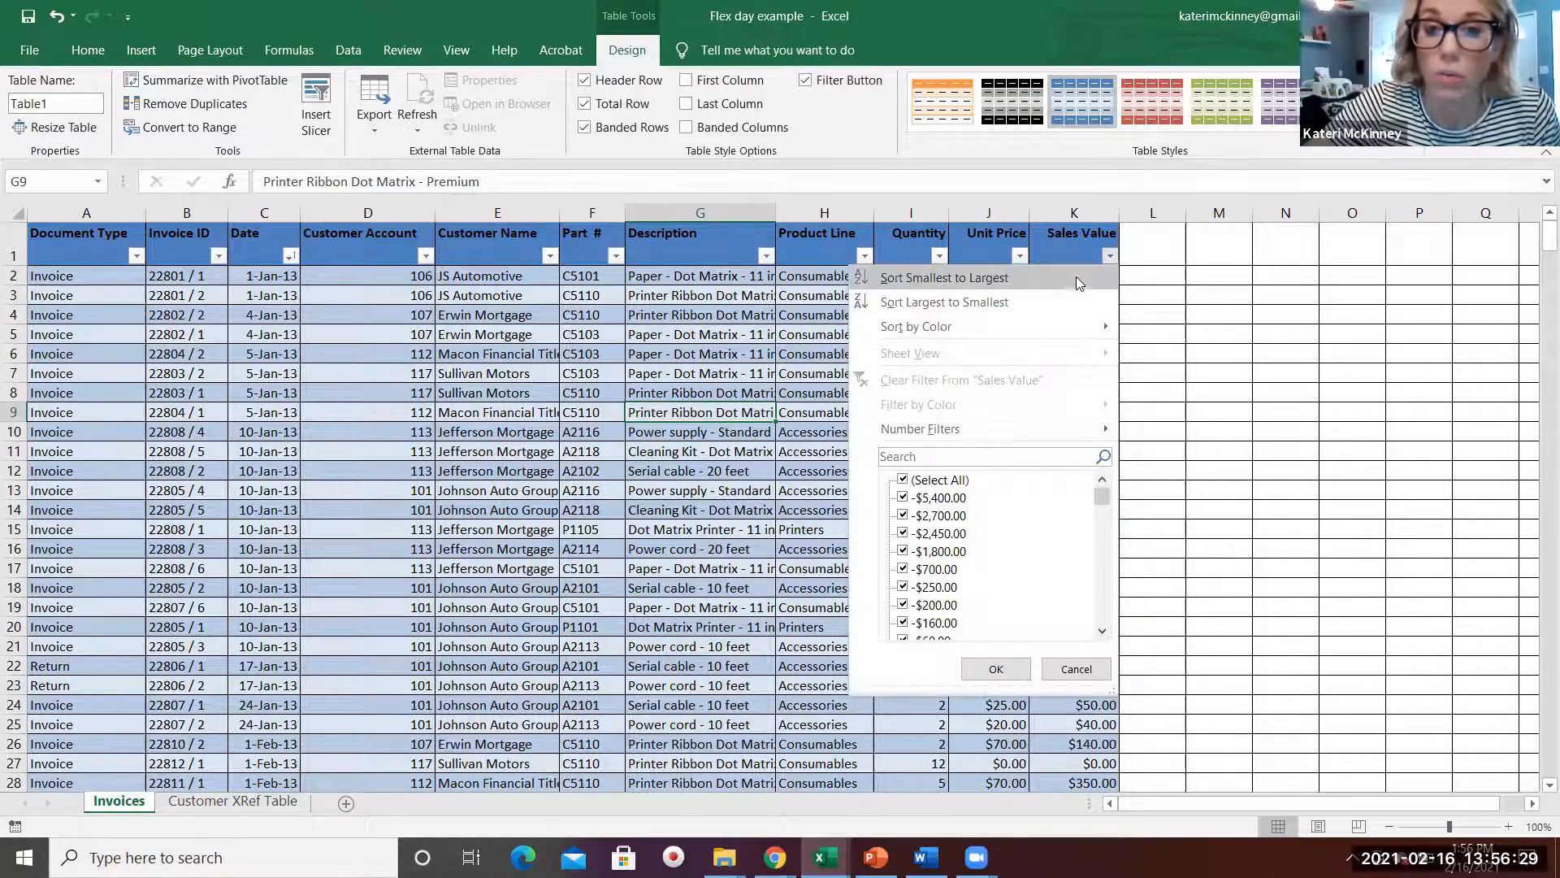
click(1045, 296)
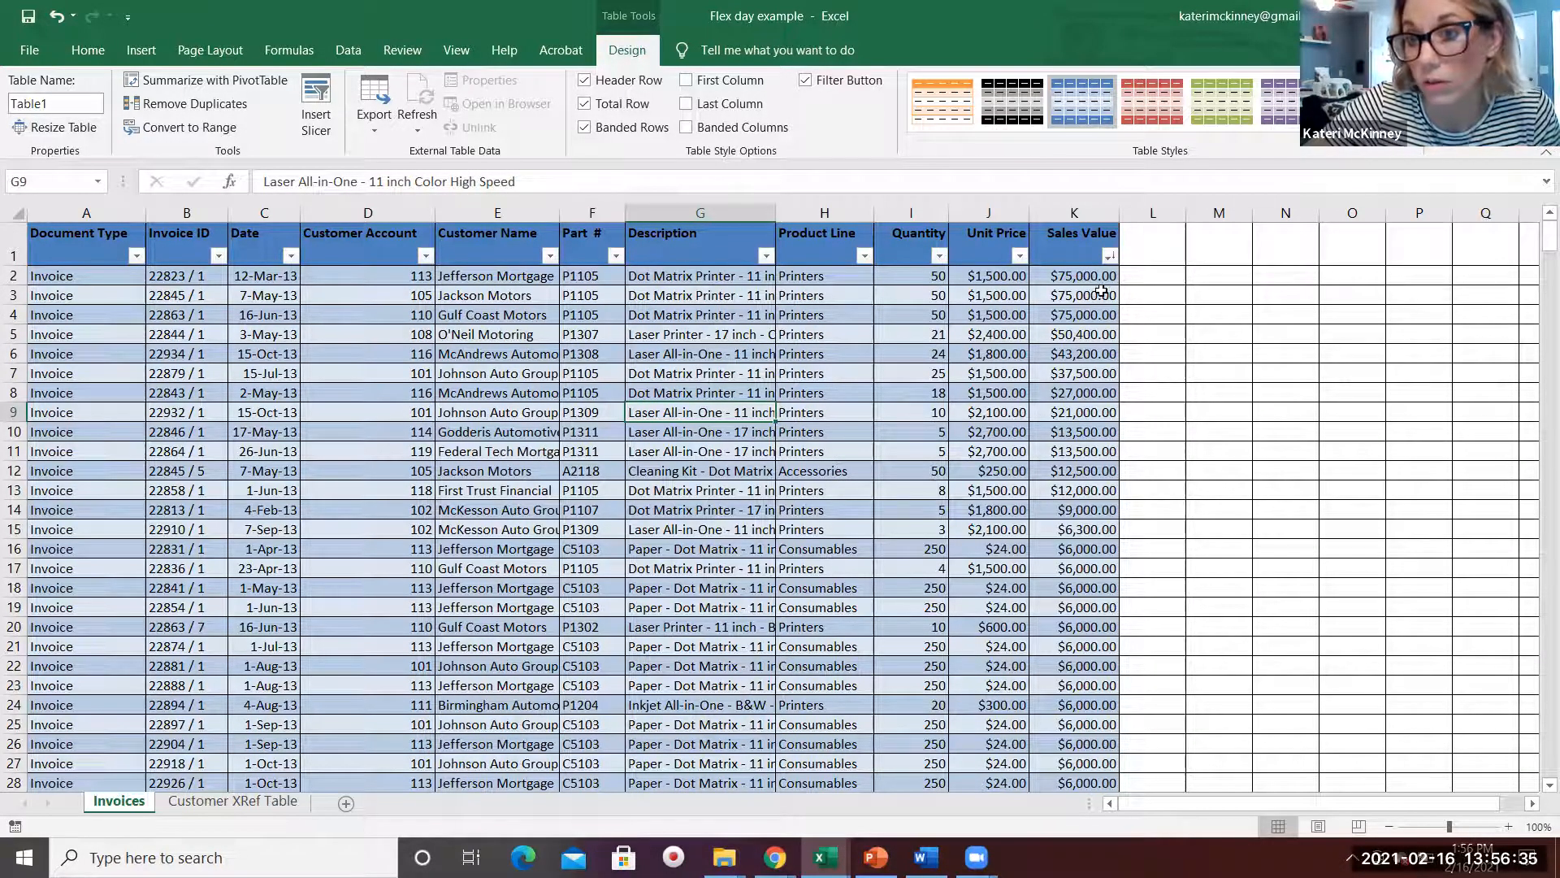
Step: Sort the invoice table by Date from oldest to newest, on top of the Sales Value order
click(1109, 257)
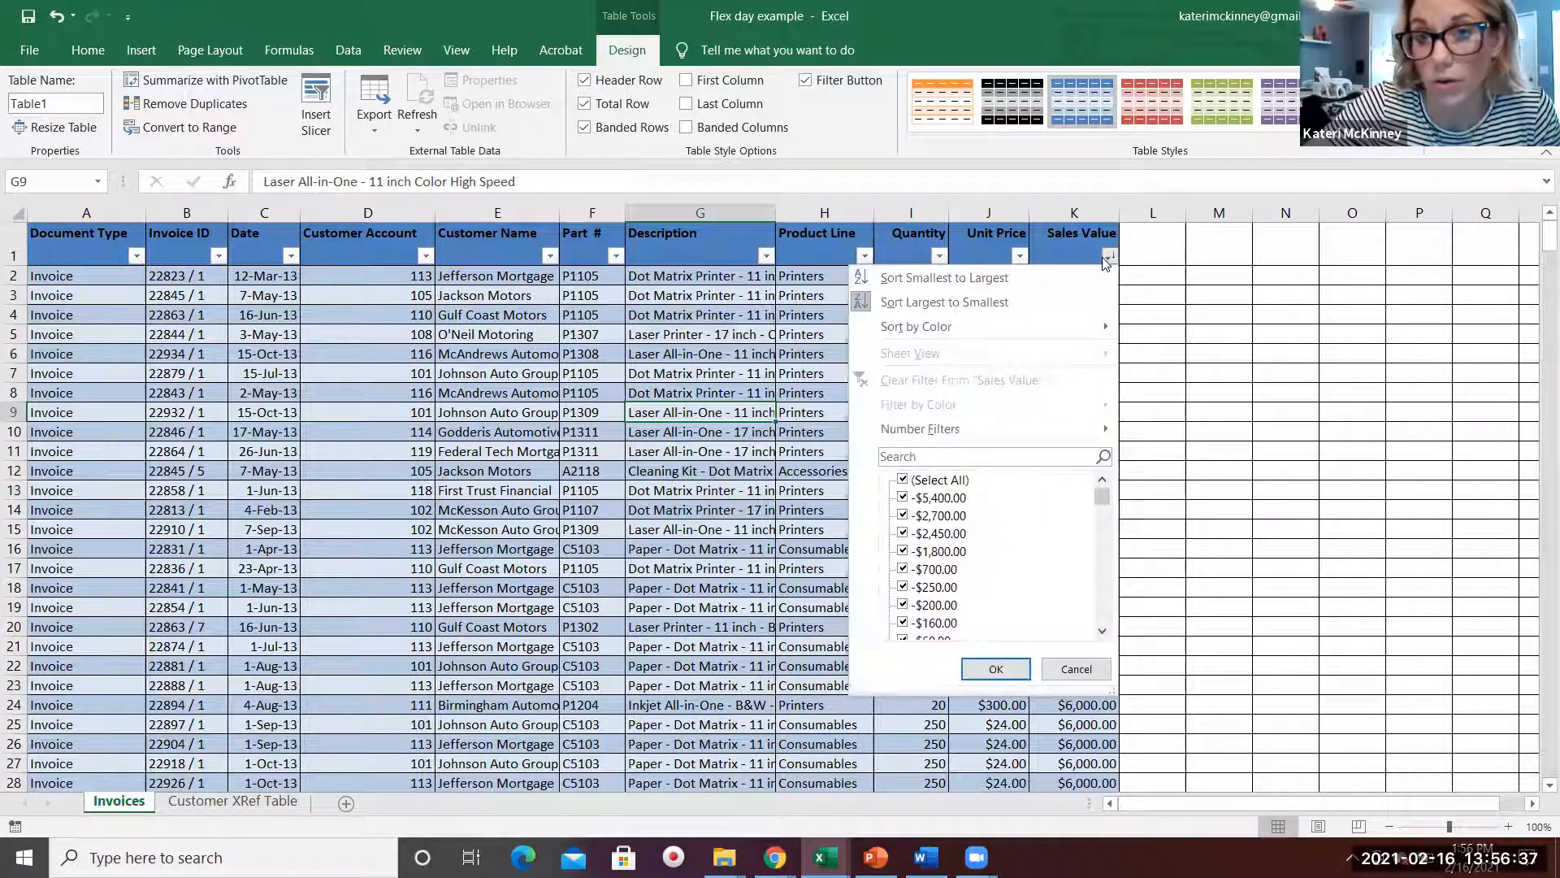
click(1110, 256)
click(293, 274)
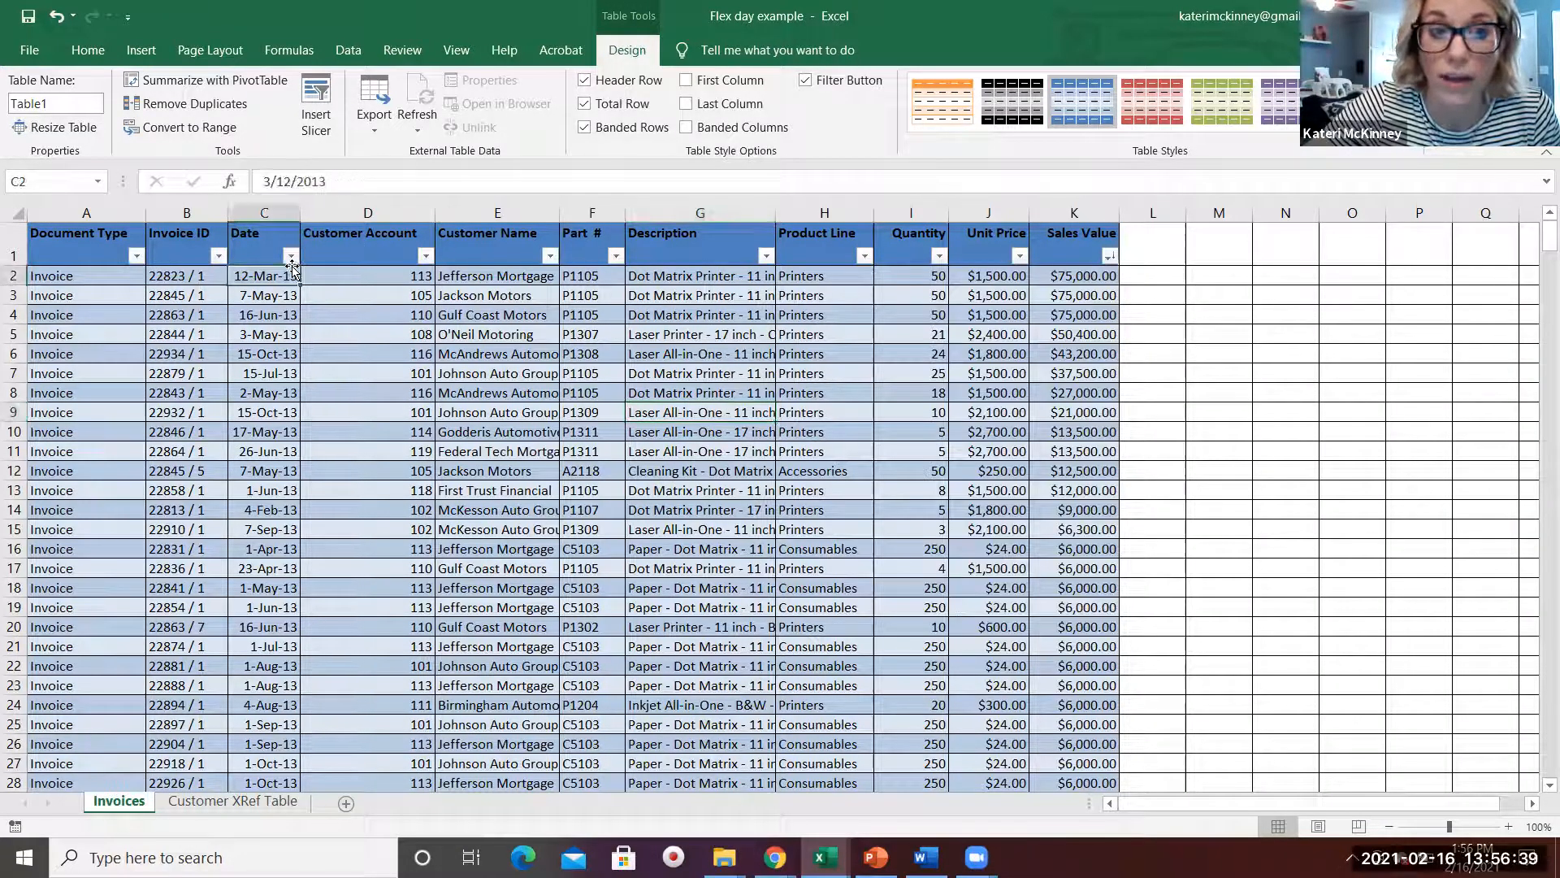
click(291, 257)
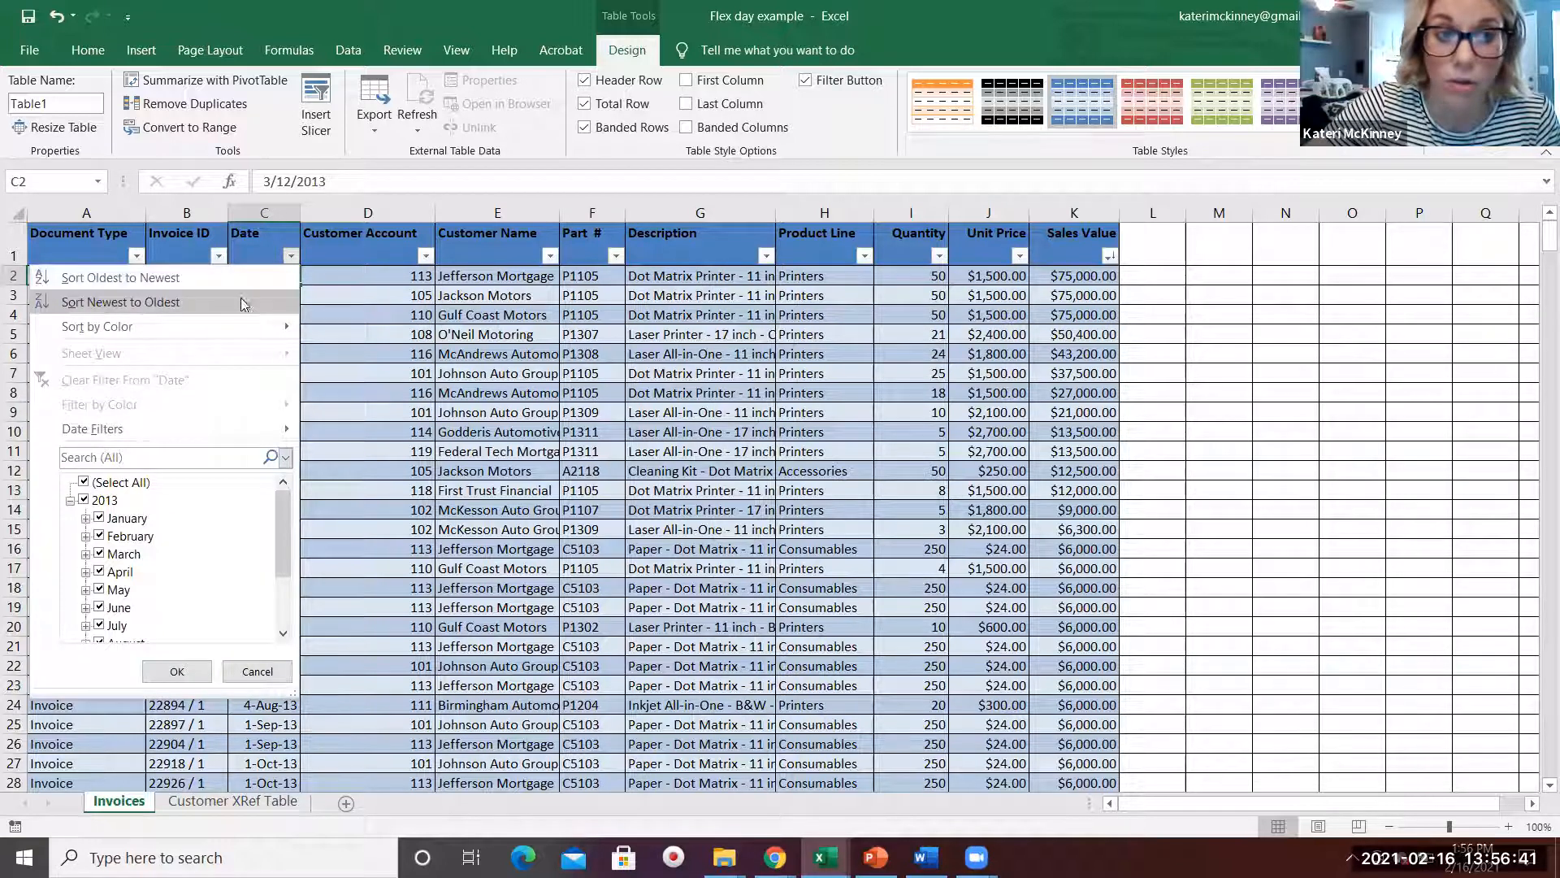
click(234, 269)
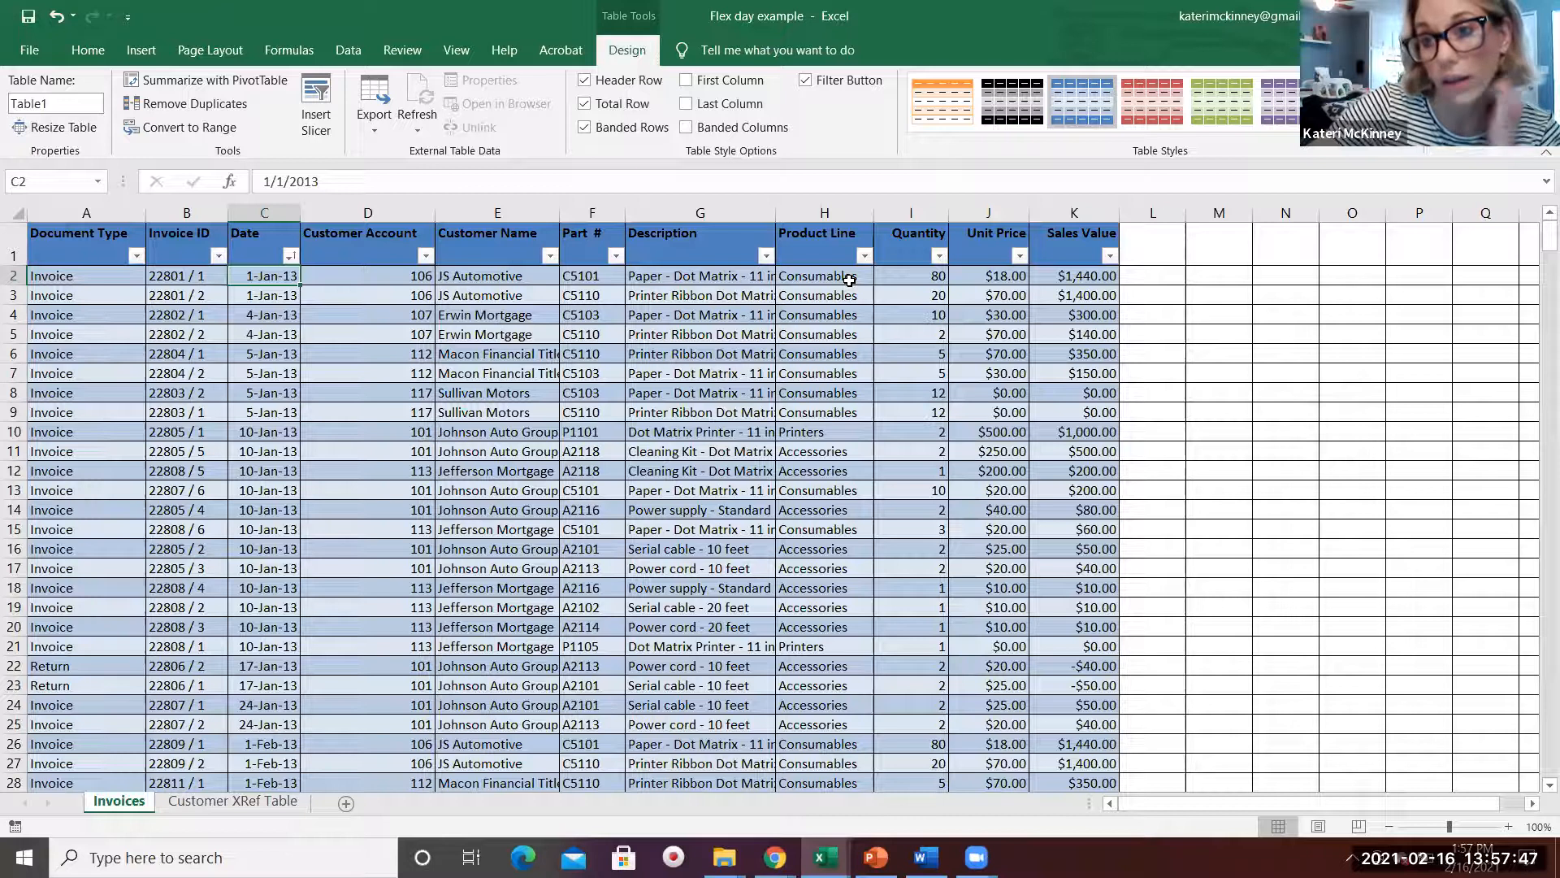
Step: Review the filter choices of the Product Line column without applying a filter
click(864, 256)
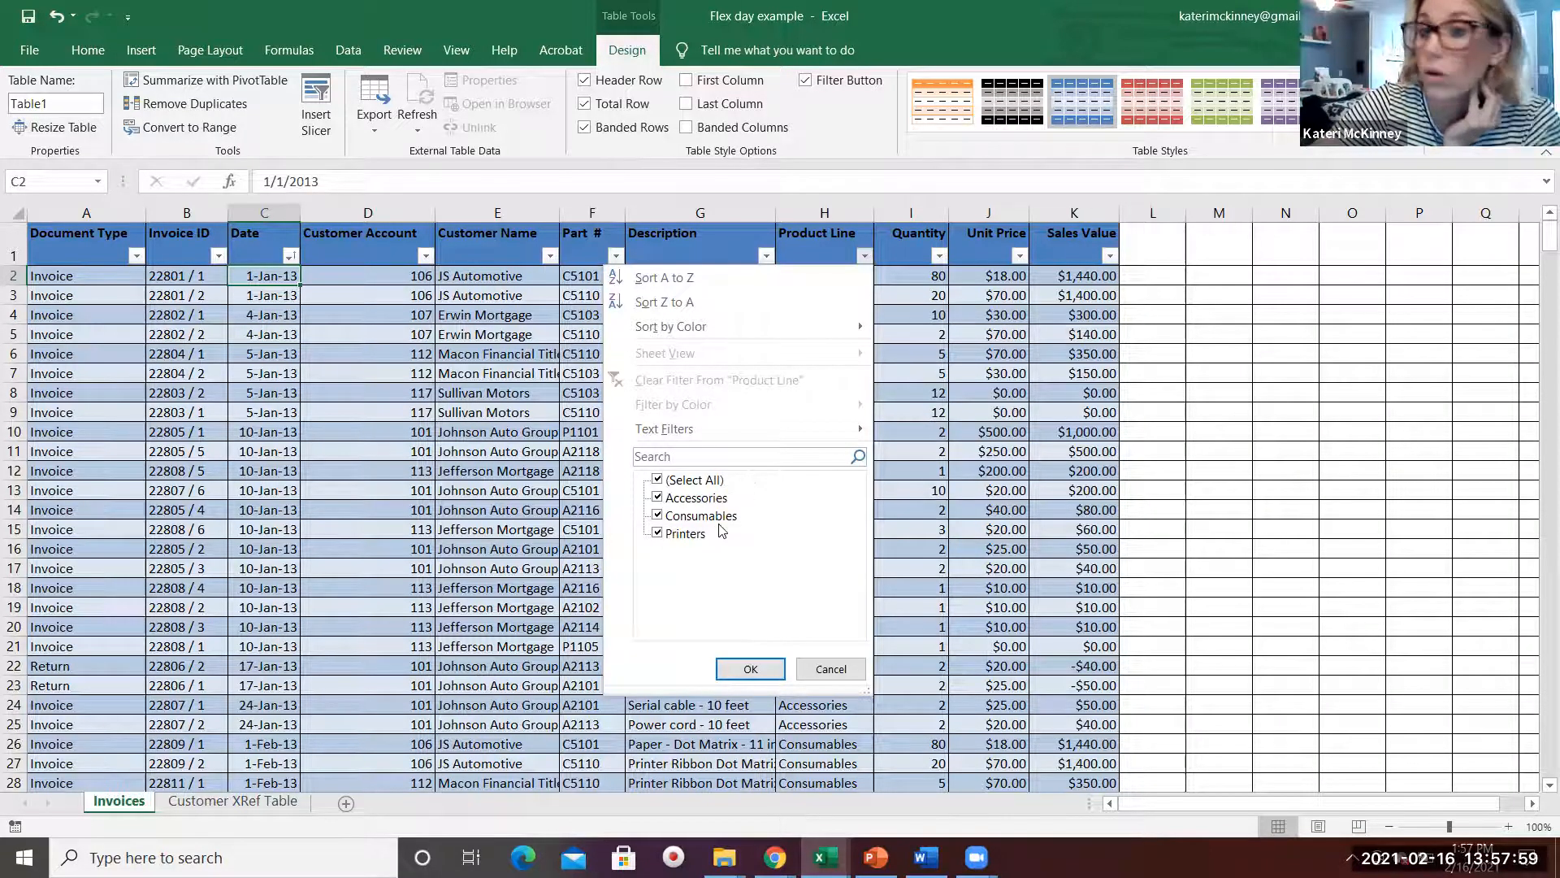
click(826, 672)
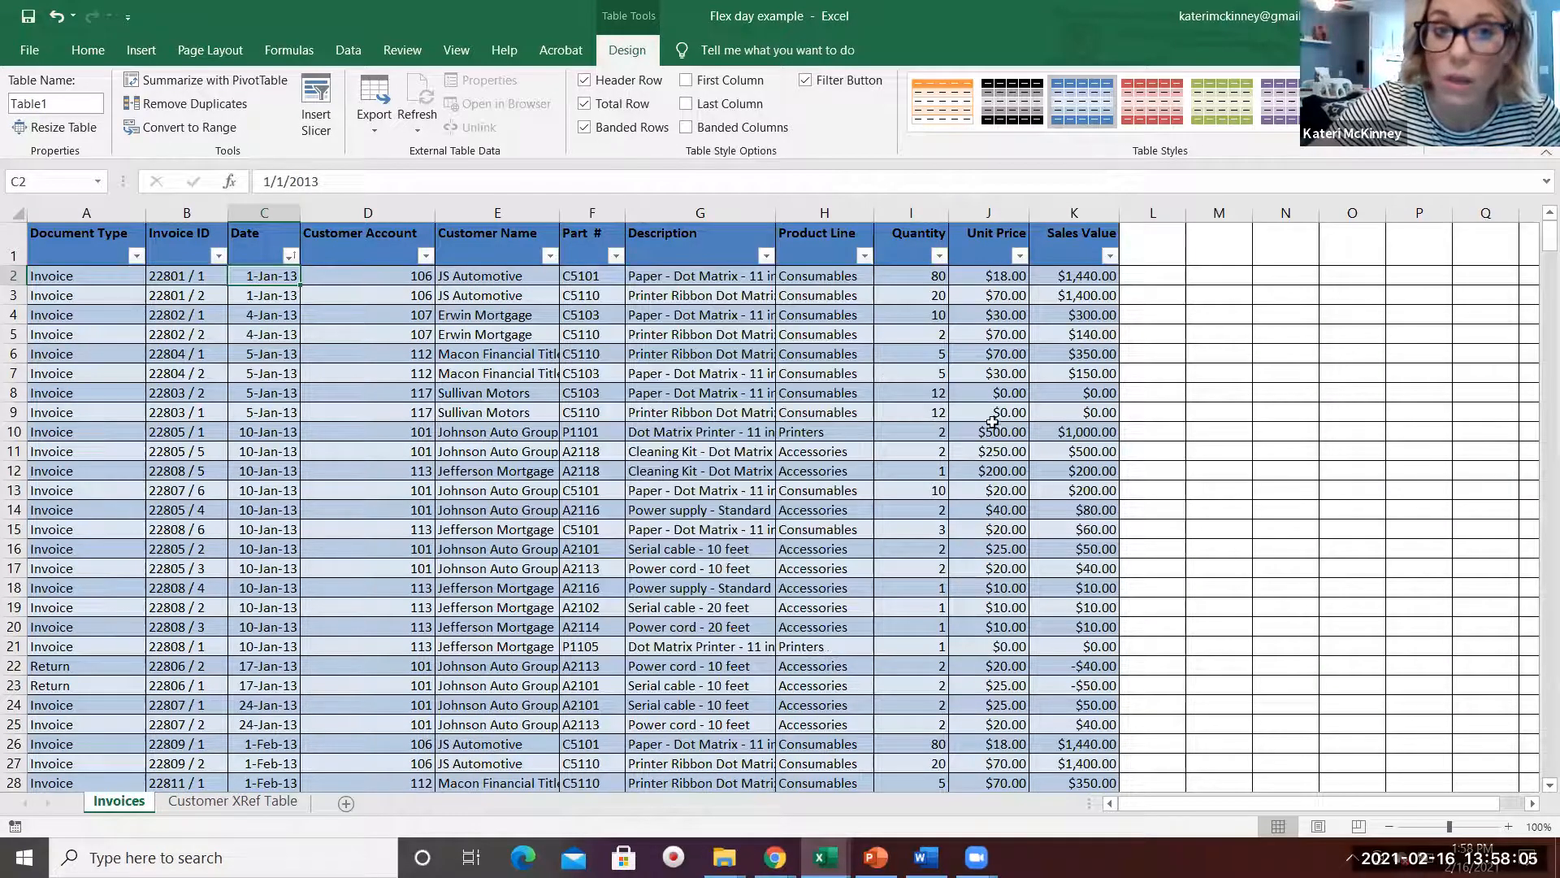
scroll(636, 400, down, 2)
scroll(719, 494, up, 2)
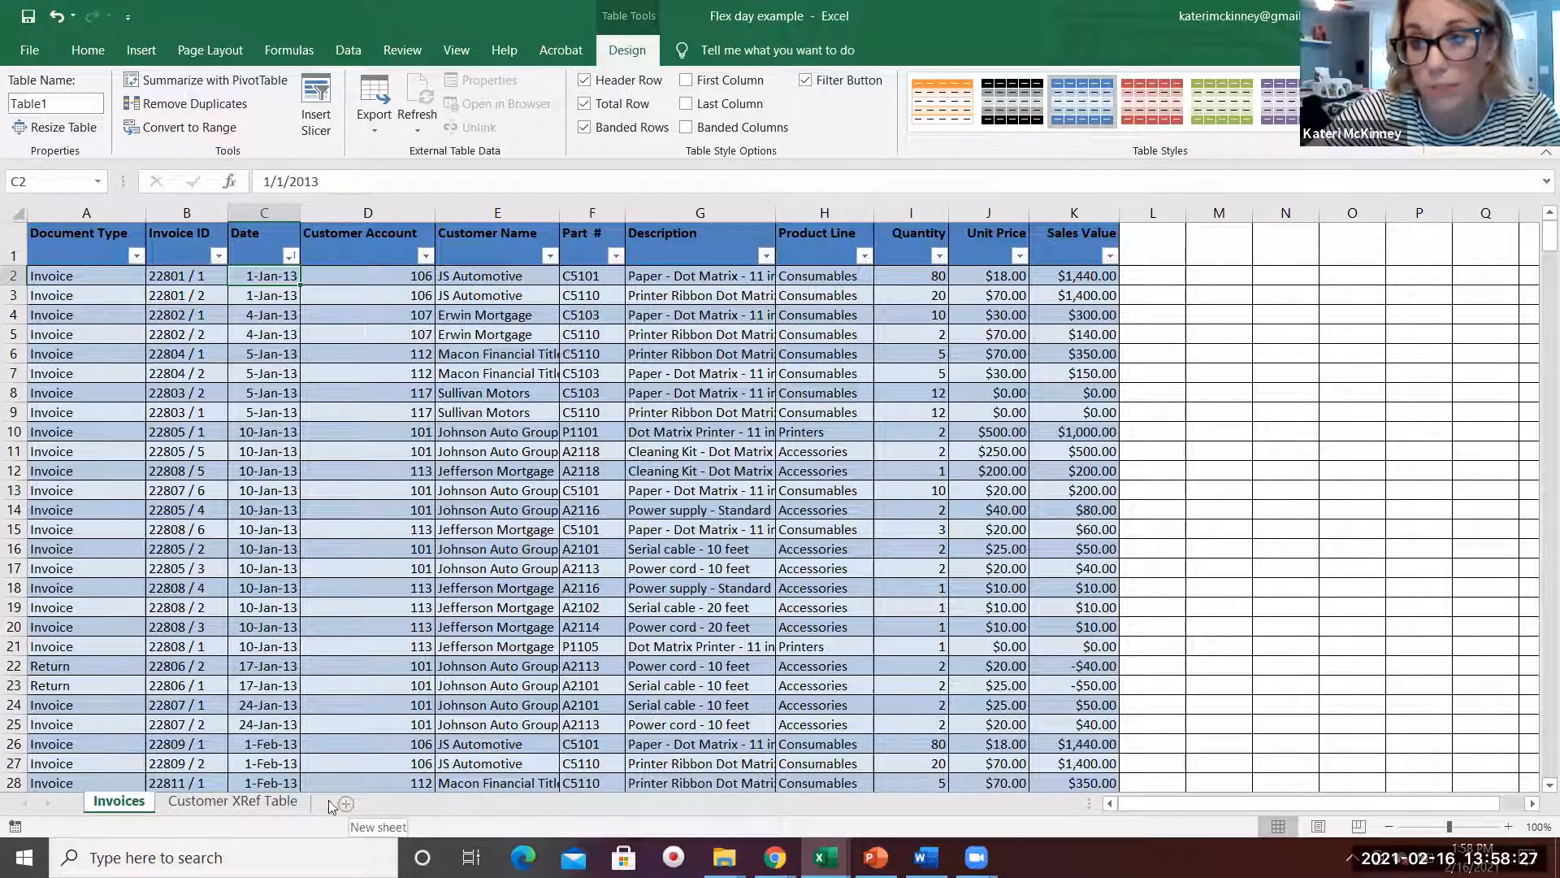
Step: Compare the Customer Account column on the Invoices sheet with the accounts and states in the Customer XRef Table sheet
click(283, 802)
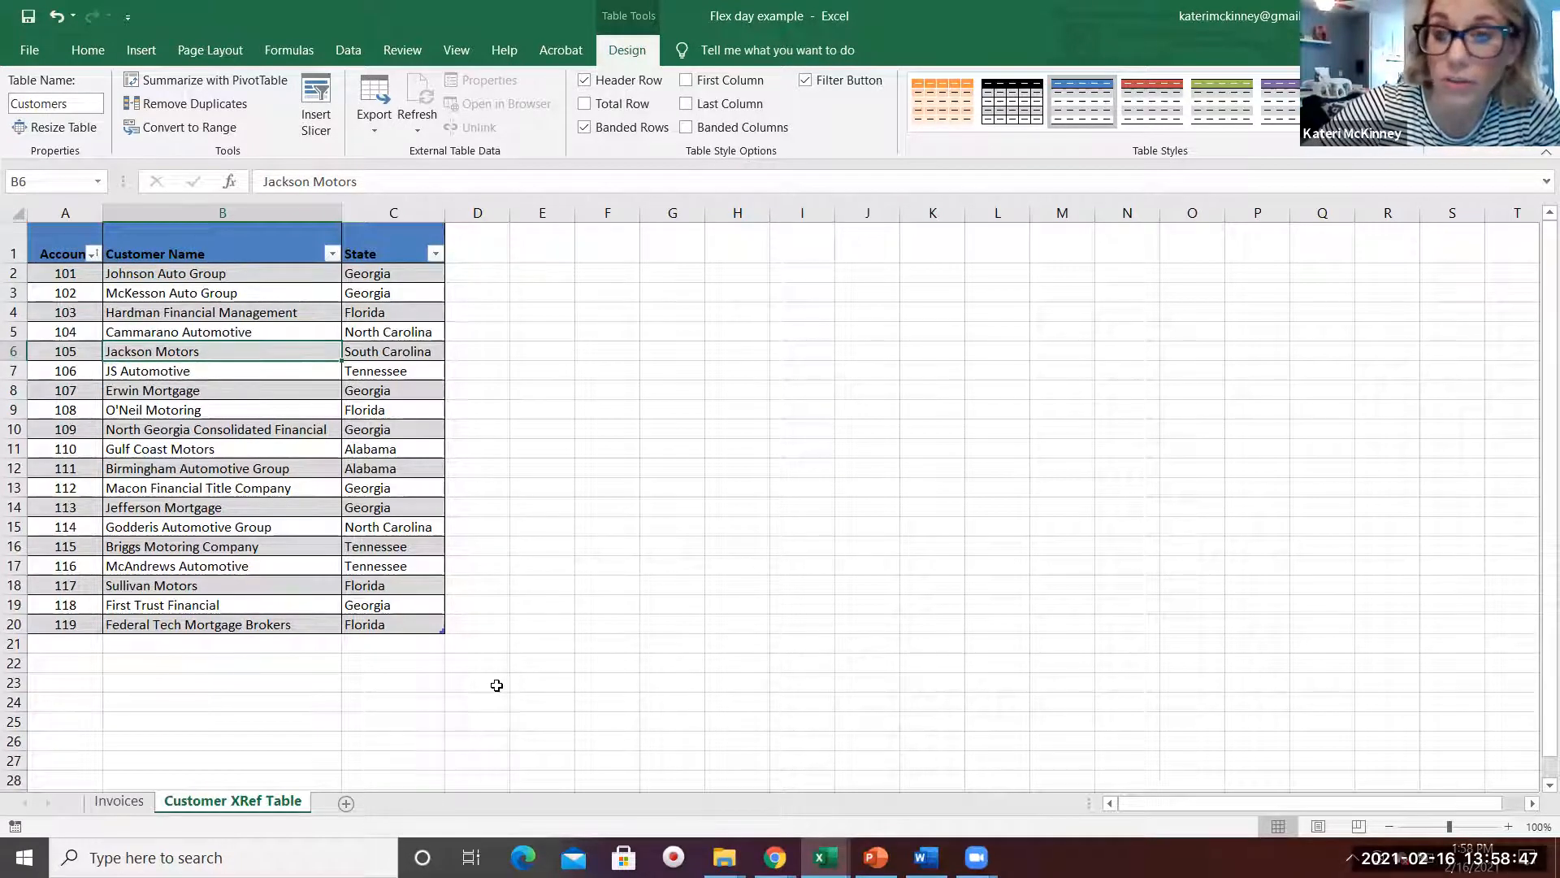
click(119, 801)
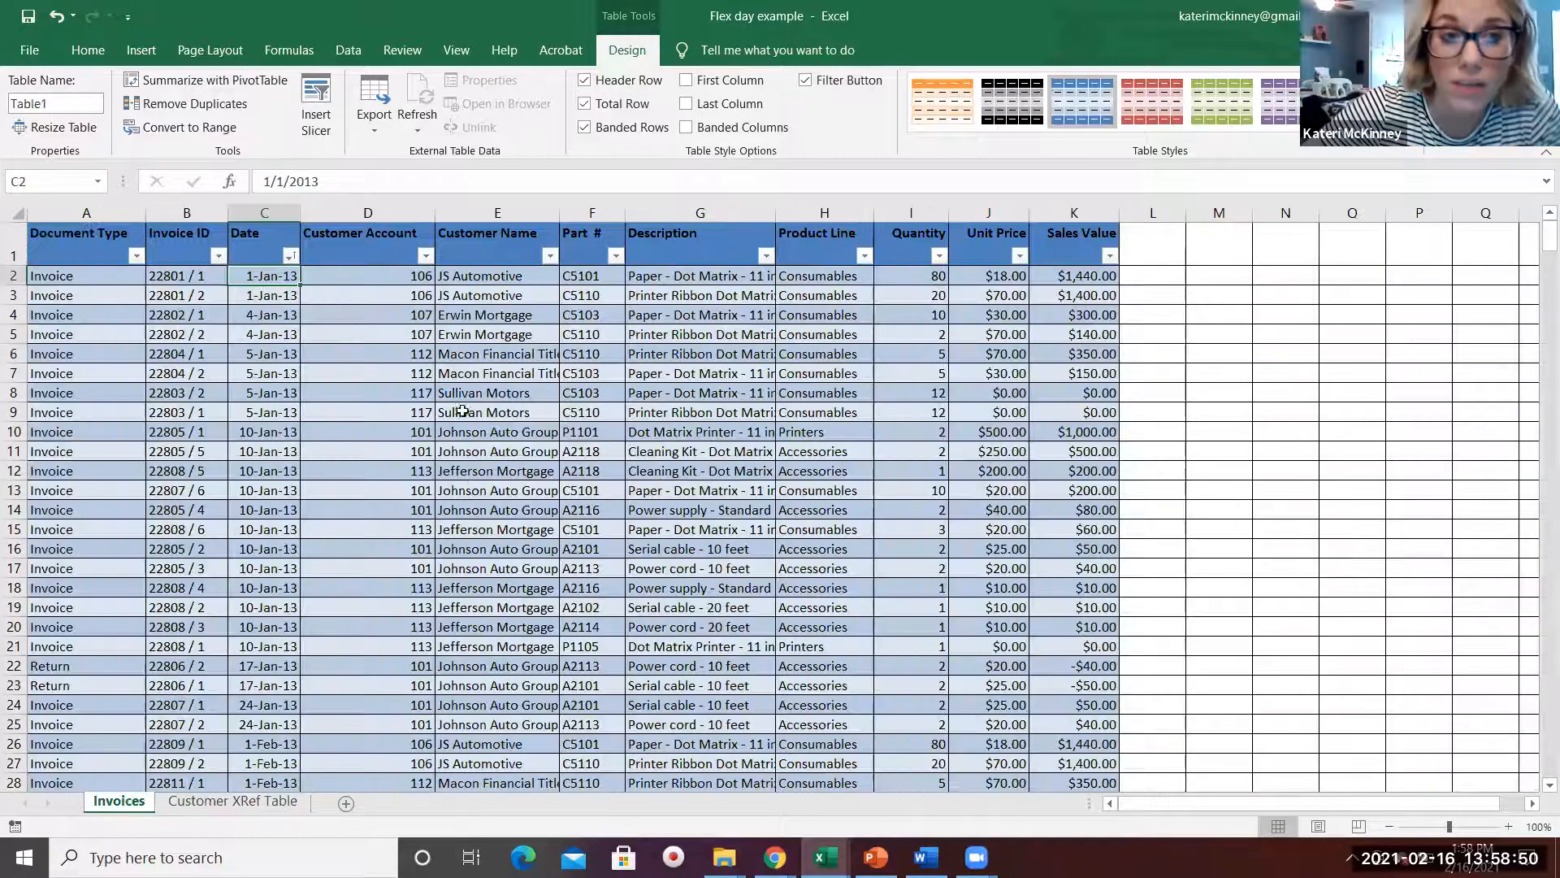
click(404, 276)
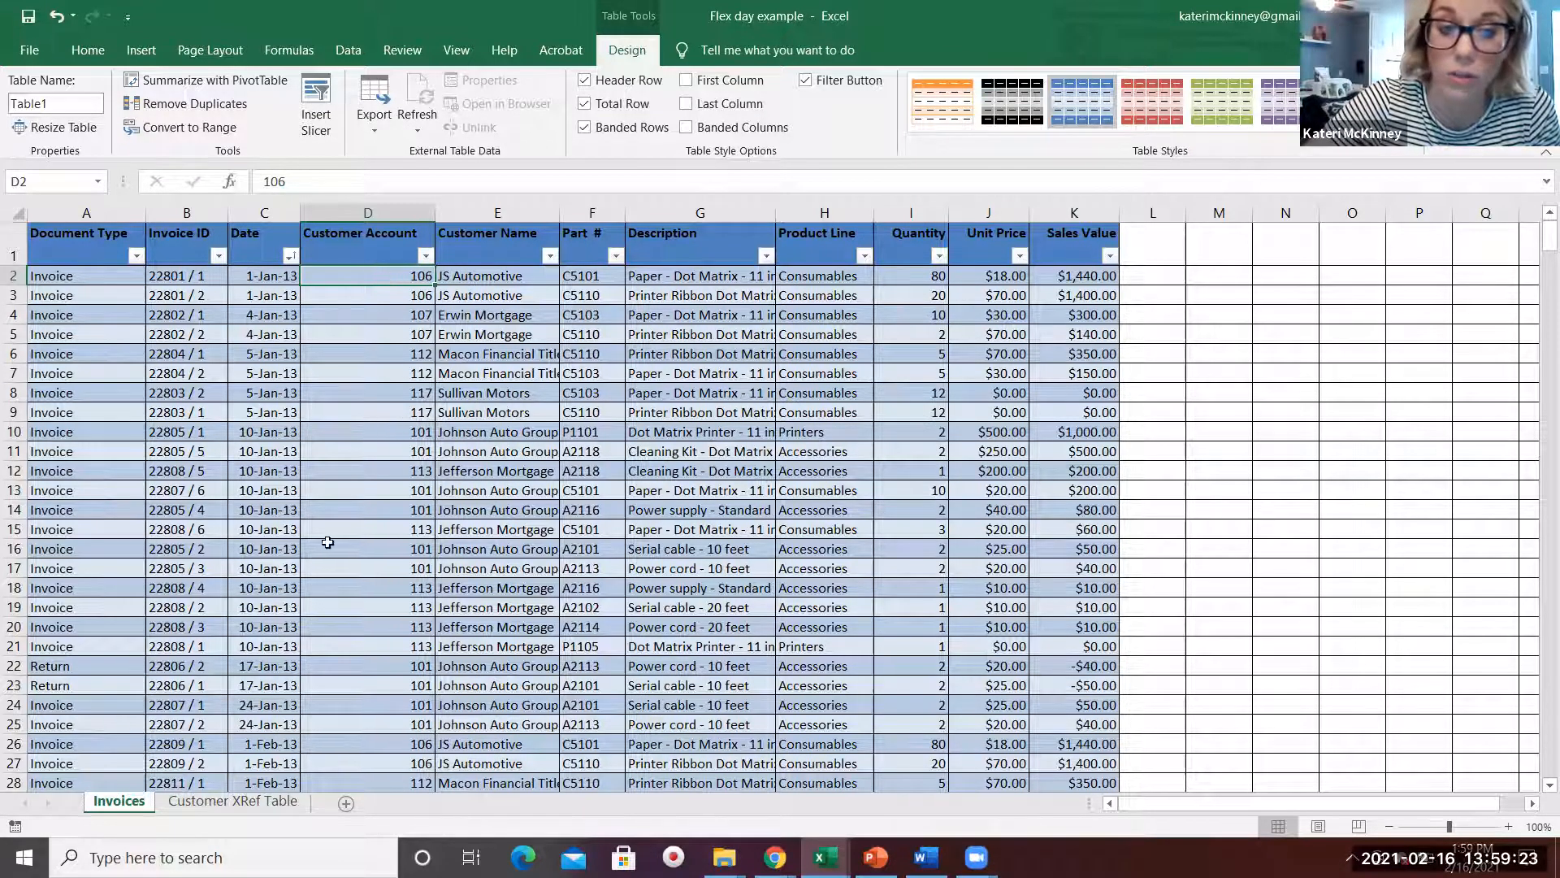
click(203, 805)
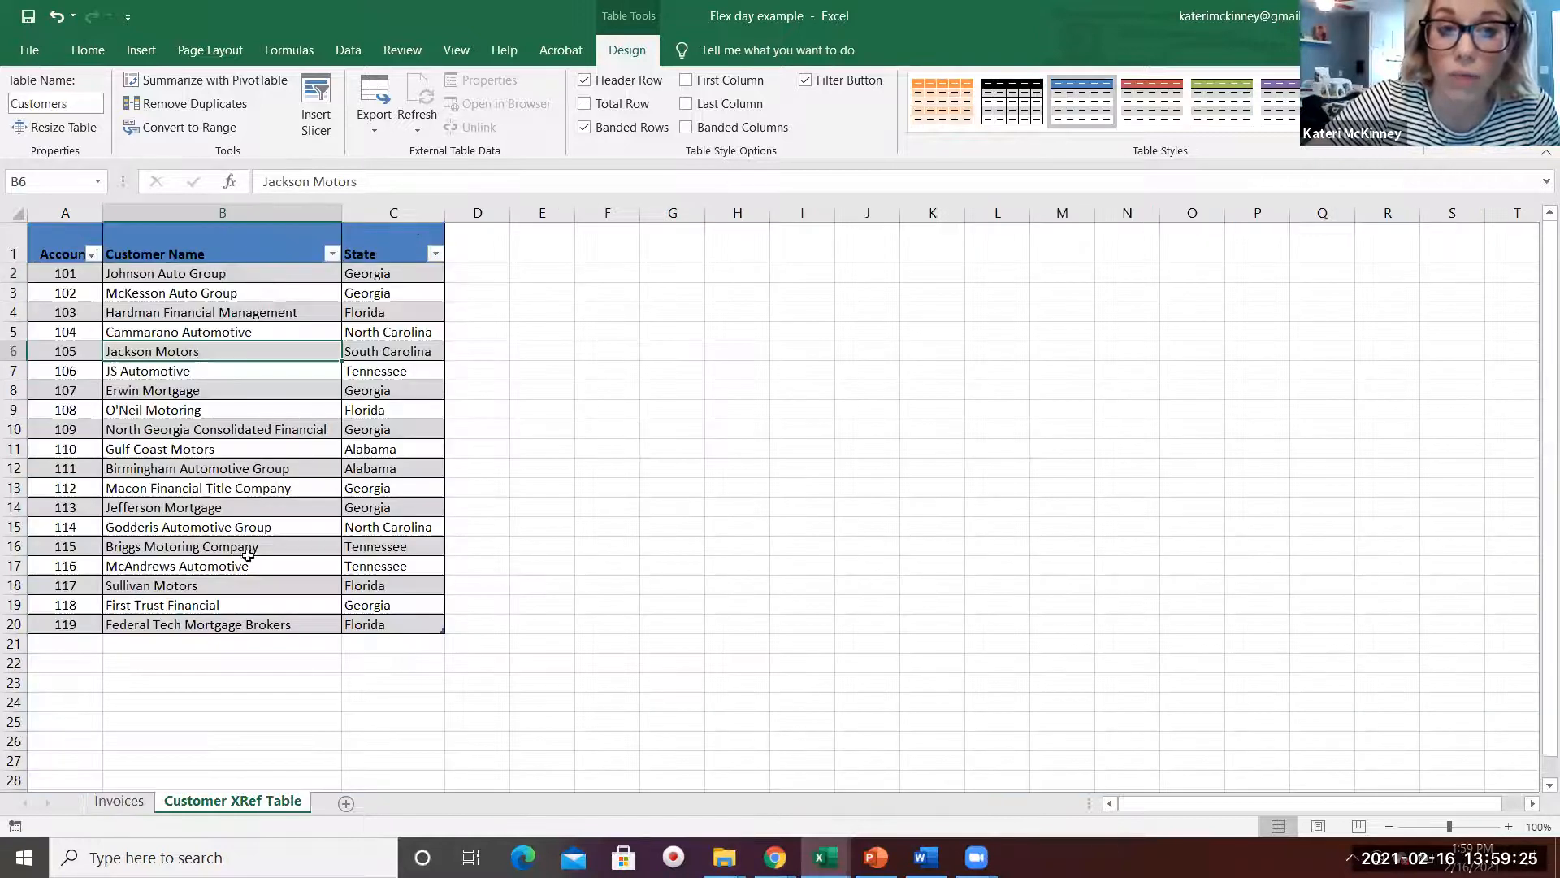
click(114, 800)
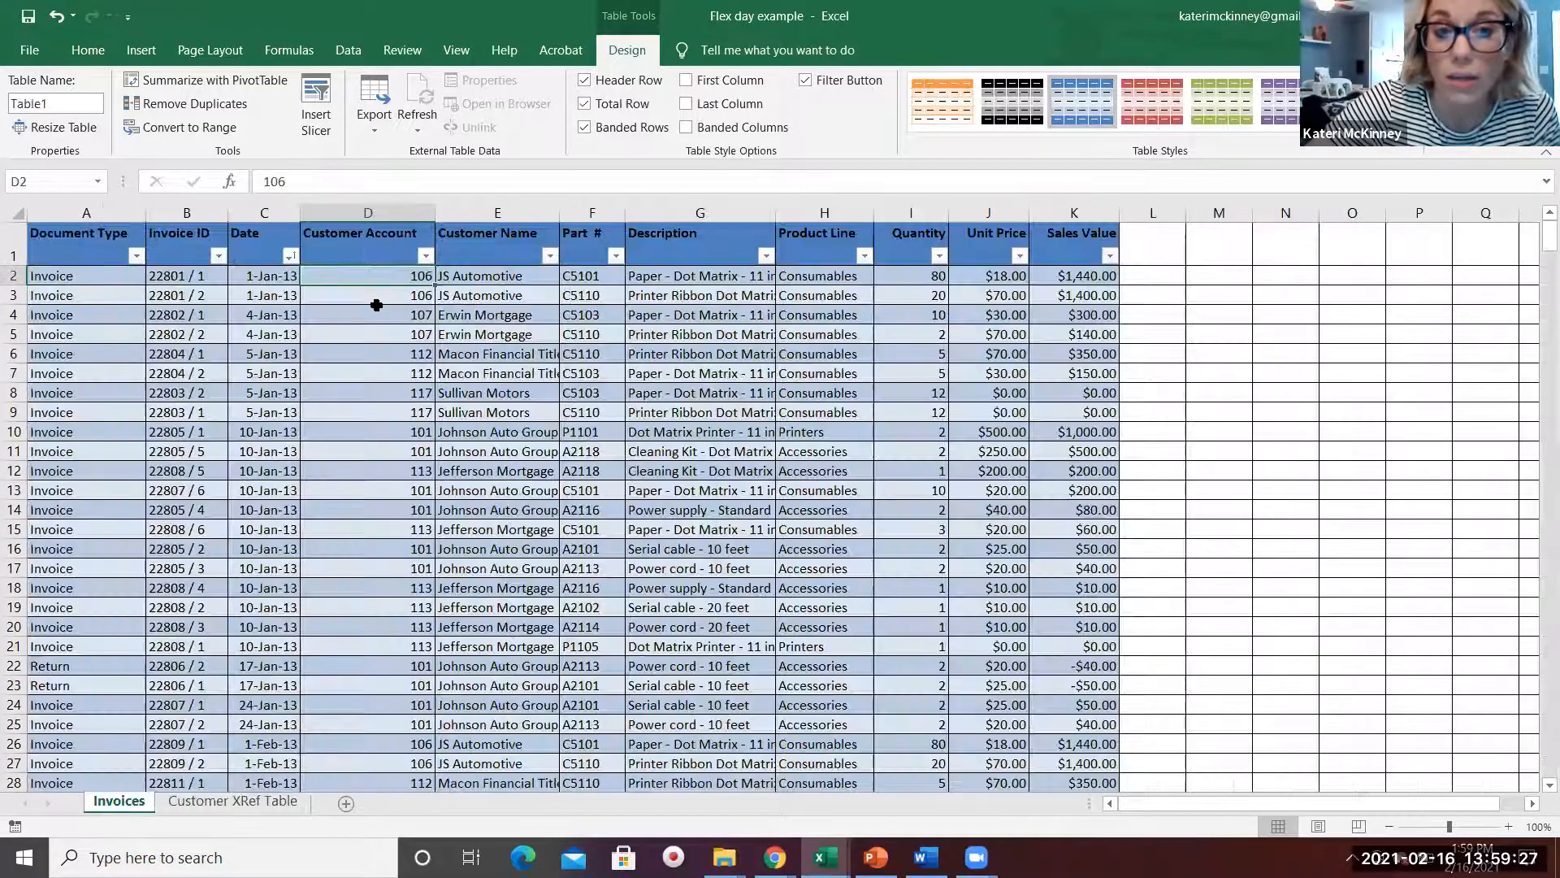
click(272, 803)
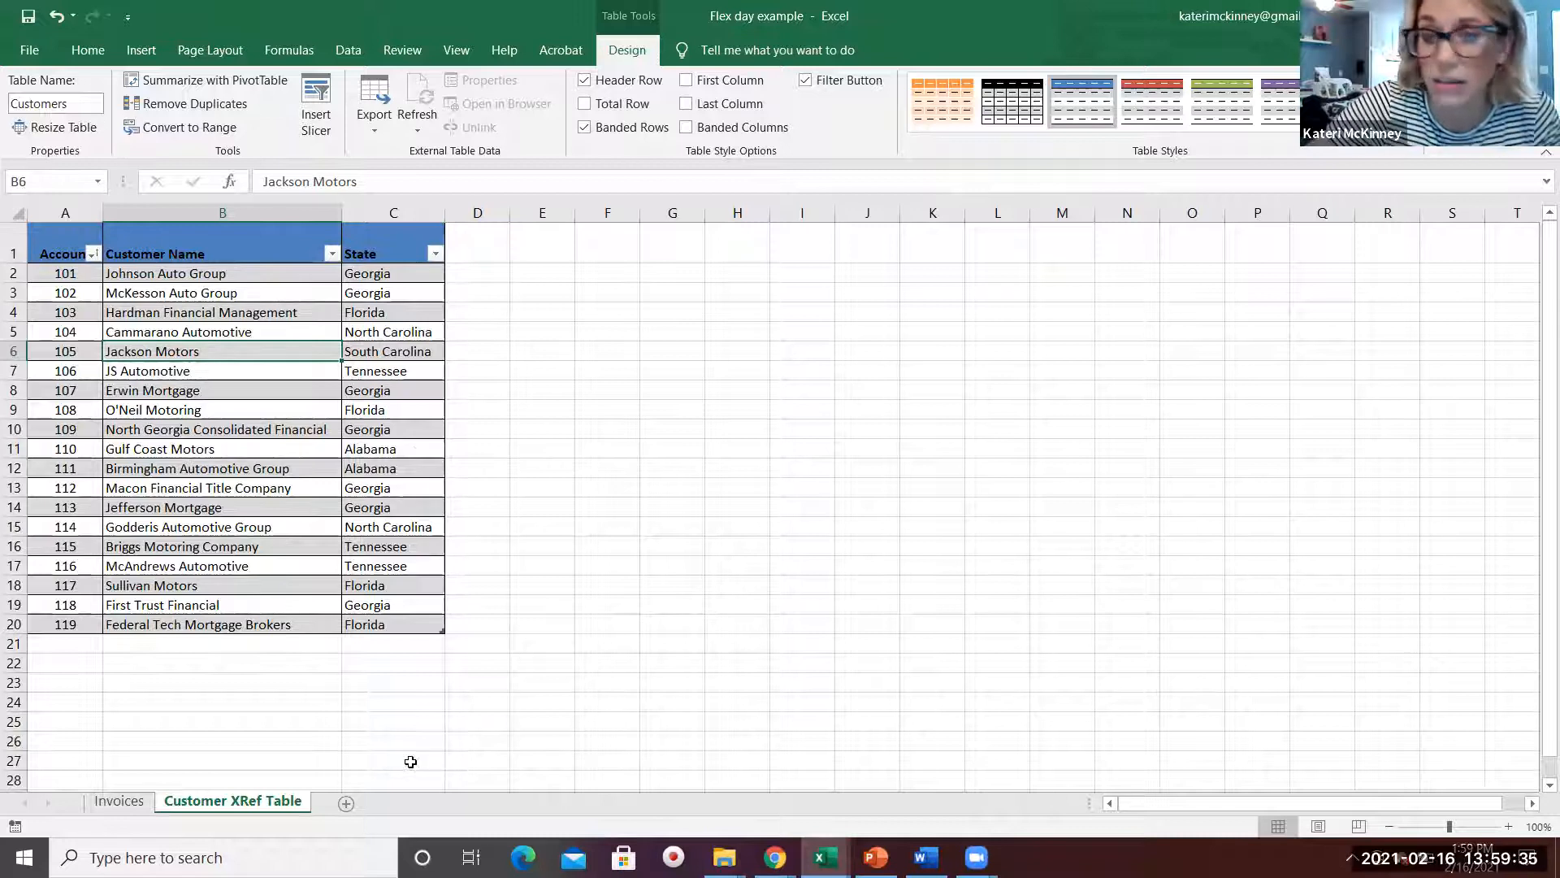
click(119, 801)
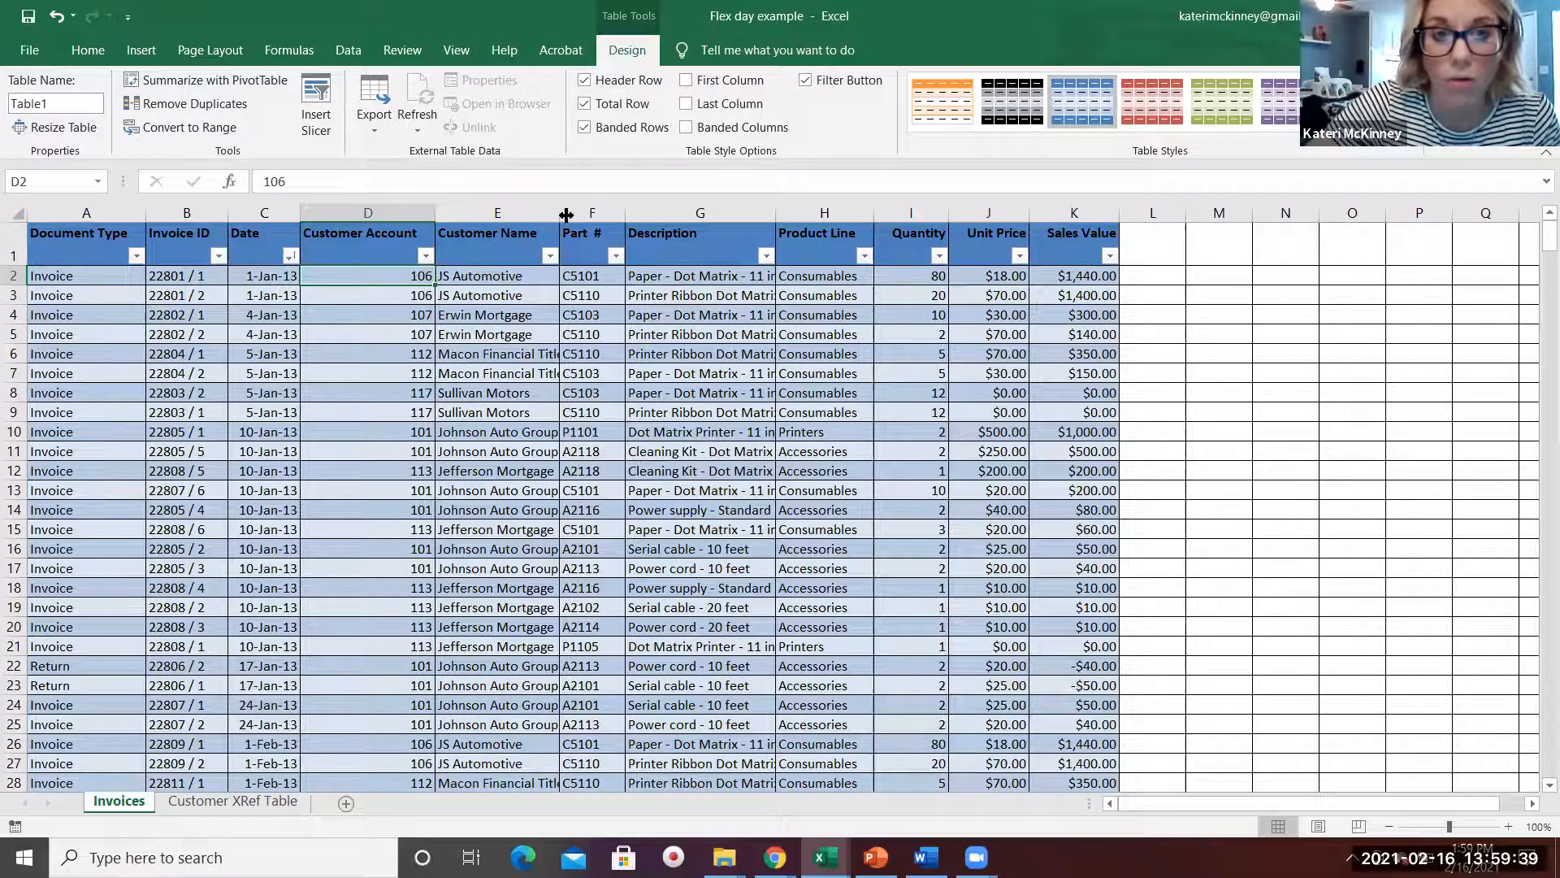
Step: Insert a new column before Customer Name in the invoice table
click(479, 205)
right_click(479, 207)
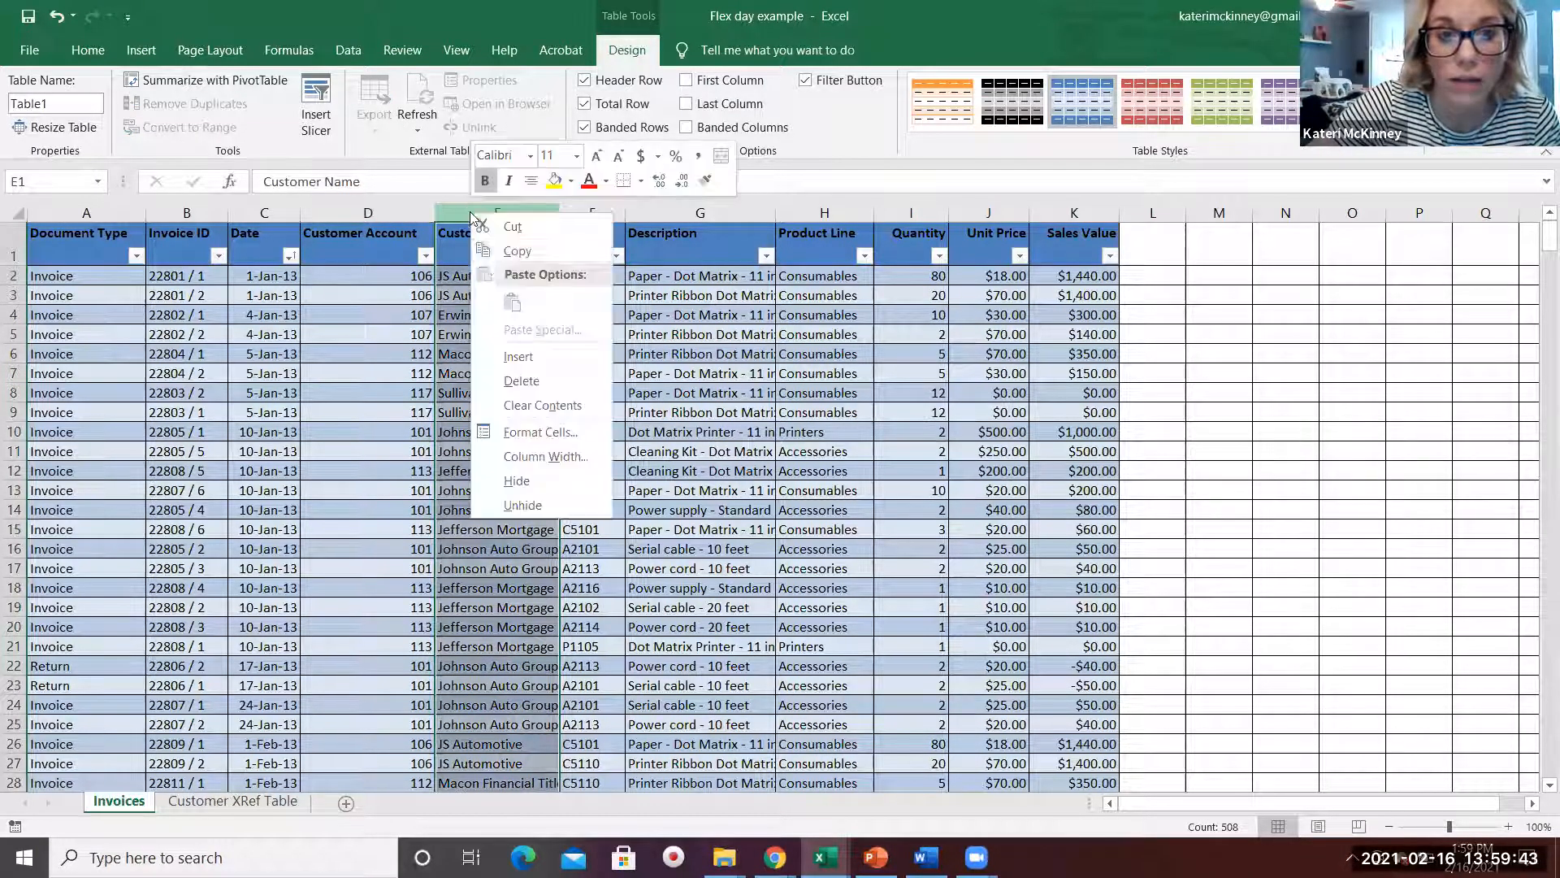
click(518, 357)
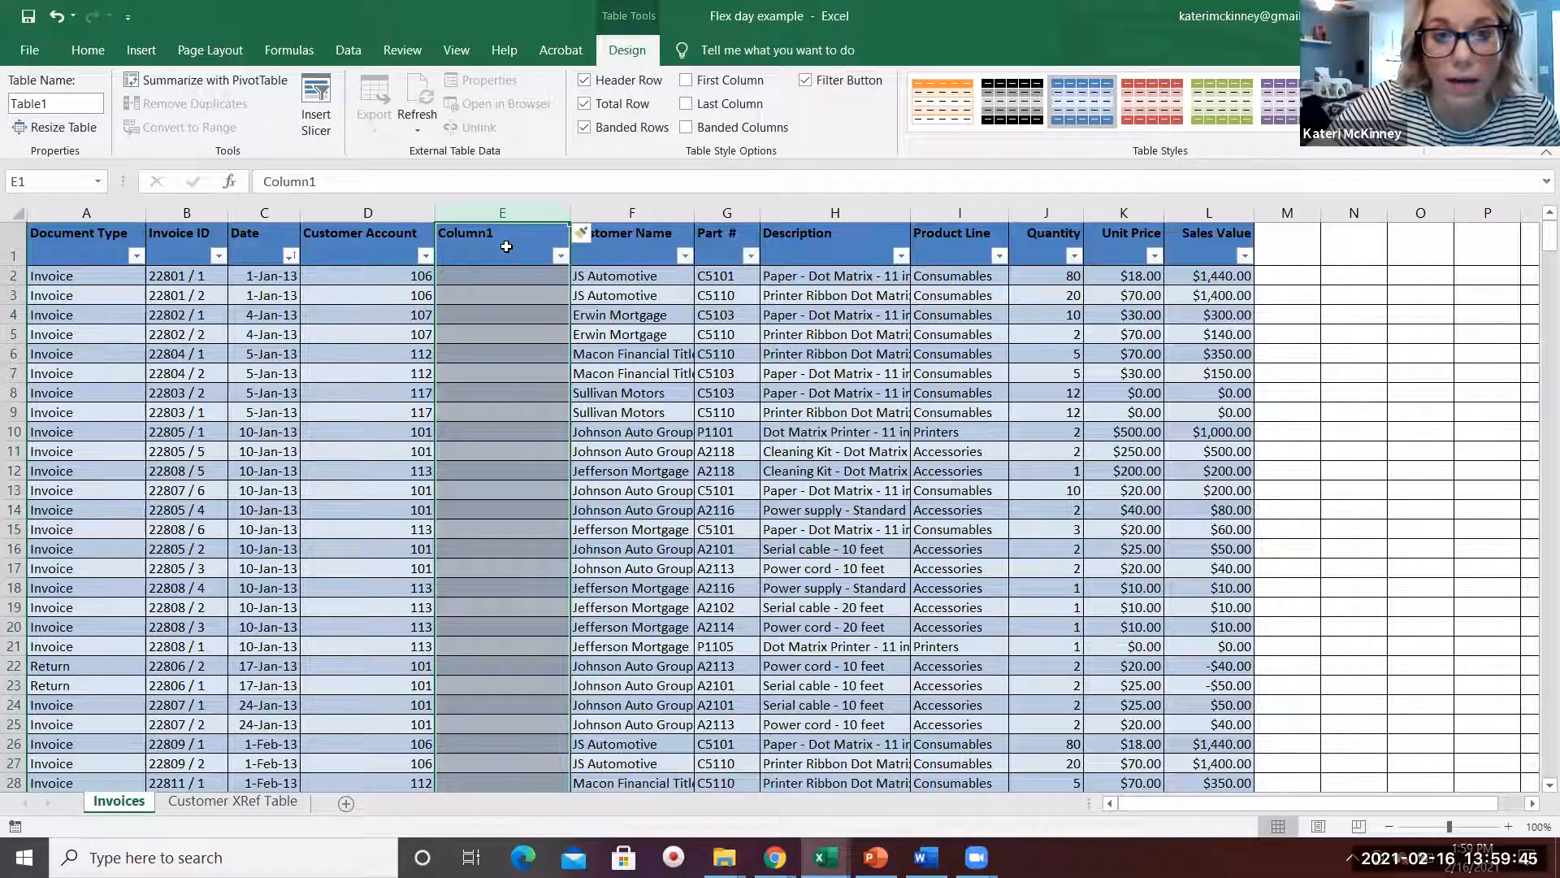
Step: Rename the header of the newly inserted column E as Region
click(507, 246)
double_click(508, 238)
key(BackSpace)
key(BackSpace)
key(BackSpace)
key(BackSpace)
key(BackSpace)
key(BackSpace)
key(BackSpace)
text(REgio)
key(BackSpace)
key(BackSpace)
key(BackSpace)
key(BackSpace)
text(egion)
click(491, 298)
Step: Select the first Region cell, E2, and check the Customer XRef Table sheet before returning to Invoices
click(480, 276)
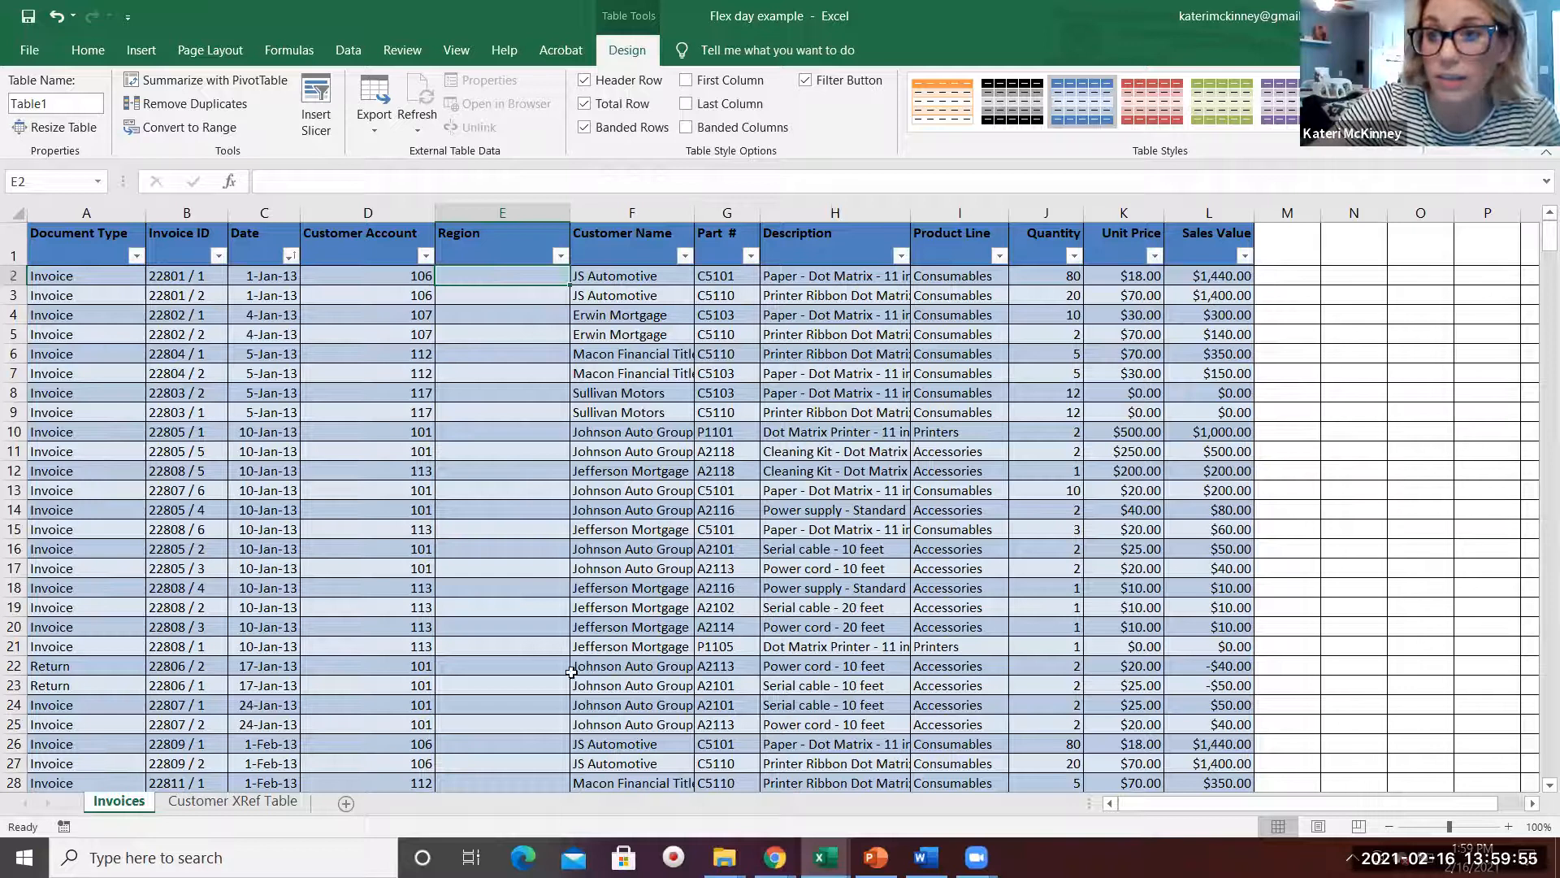
click(234, 800)
click(135, 792)
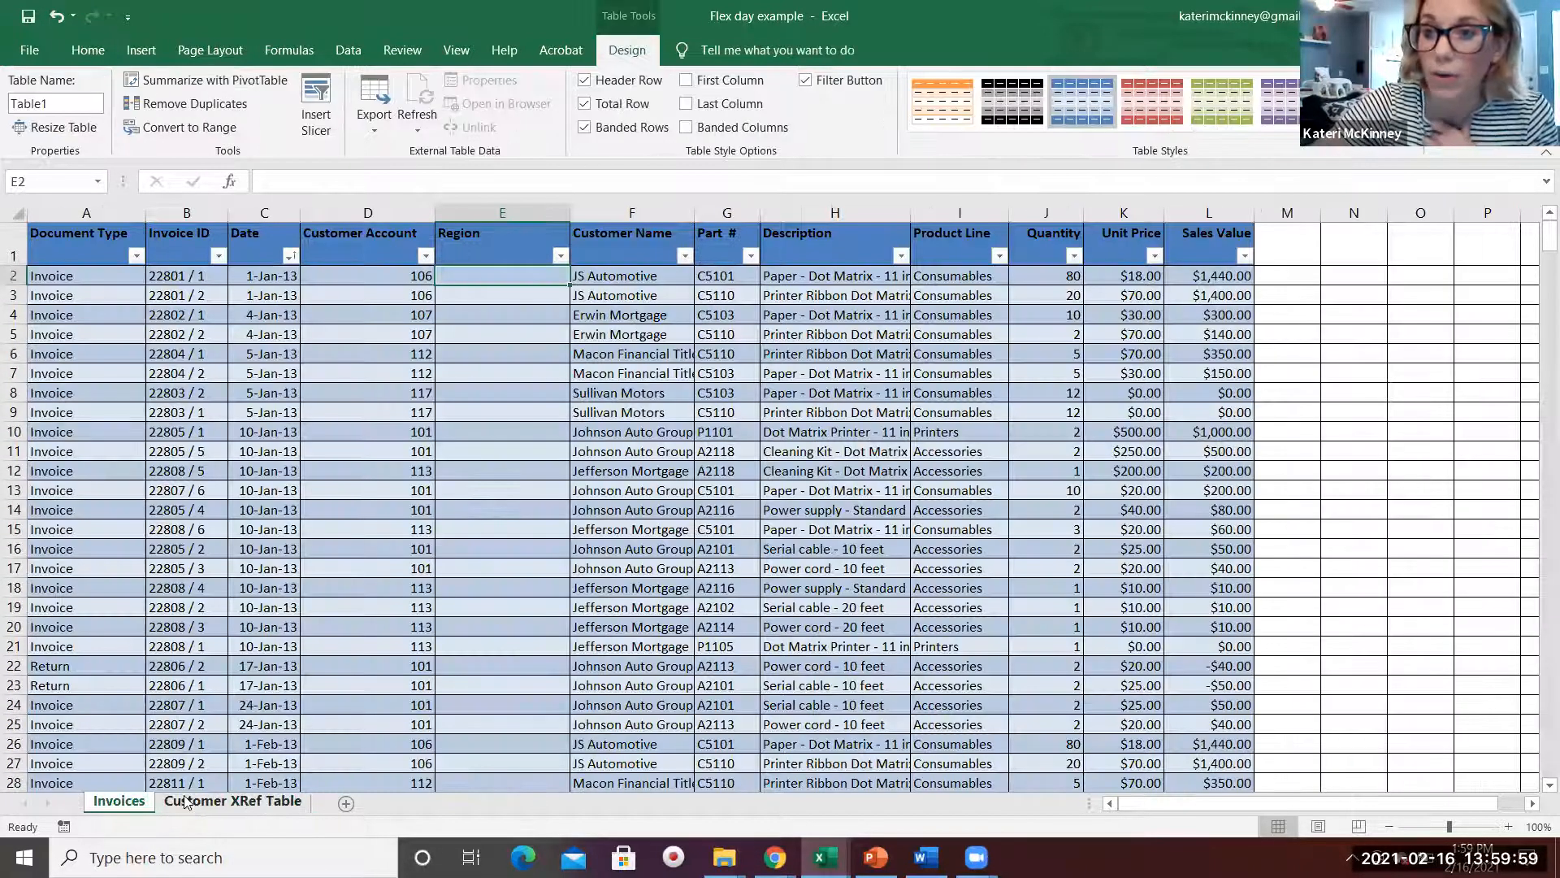
Step: Start a VLOOKUP function in the first Region cell, E2, of the Invoices sheet
click(230, 799)
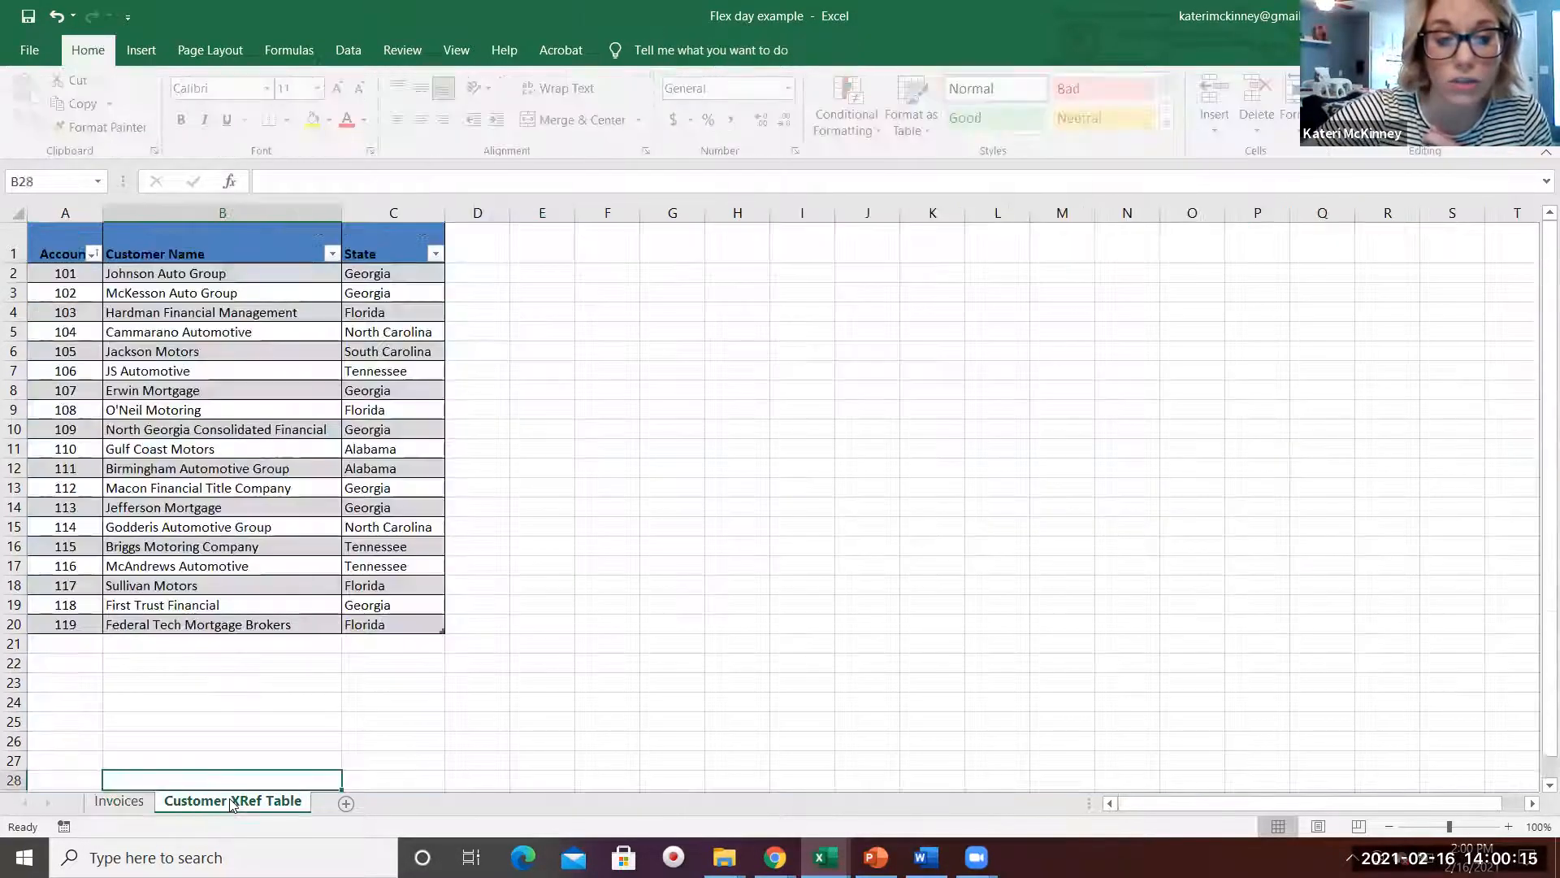
click(116, 805)
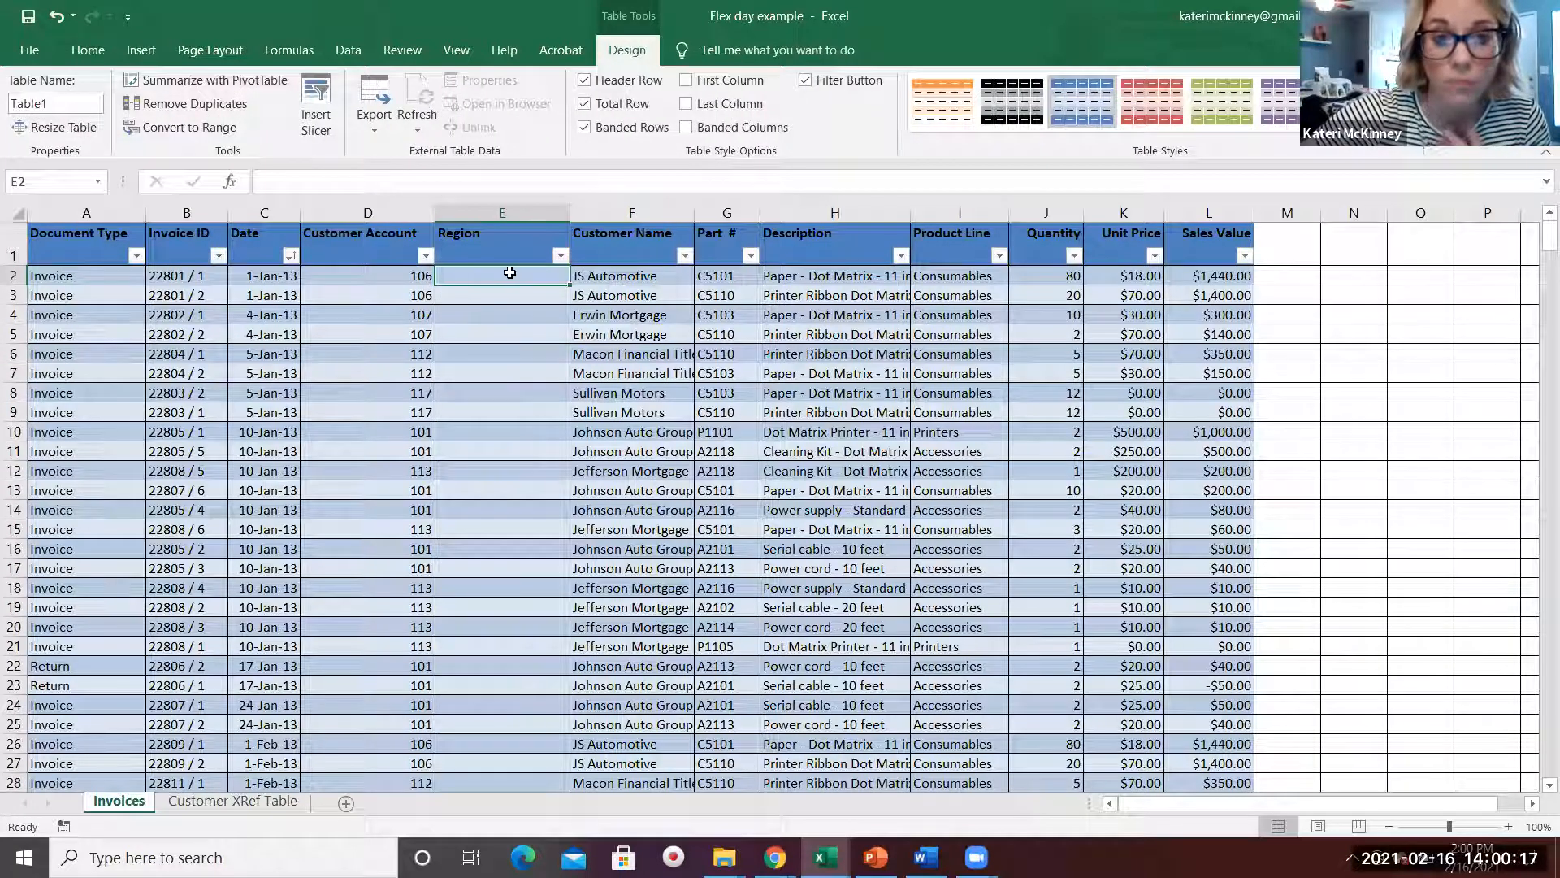
click(505, 289)
click(509, 278)
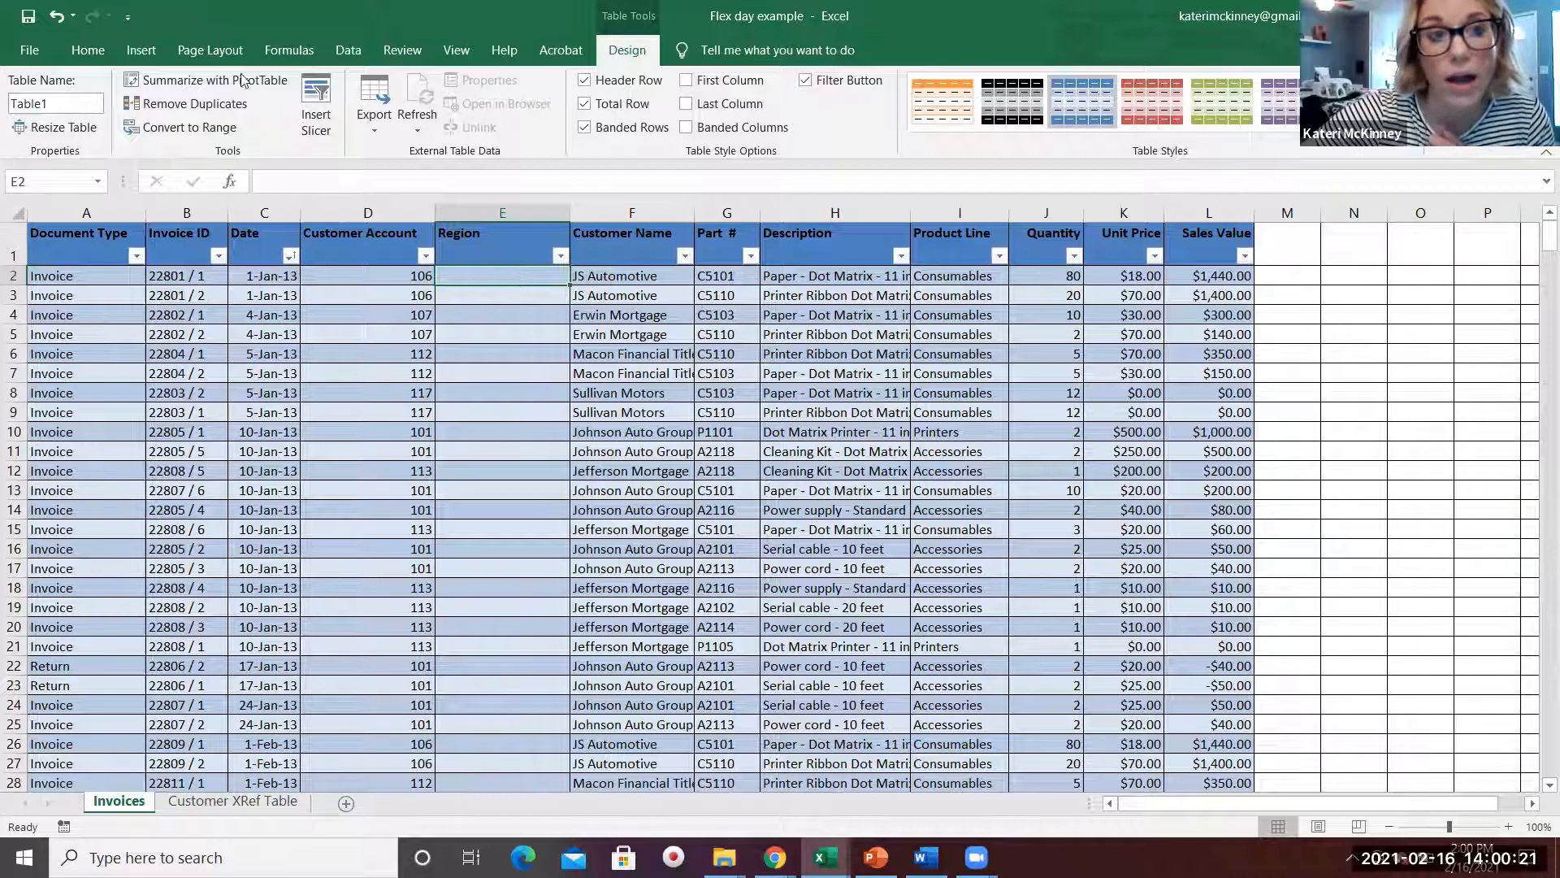
click(155, 53)
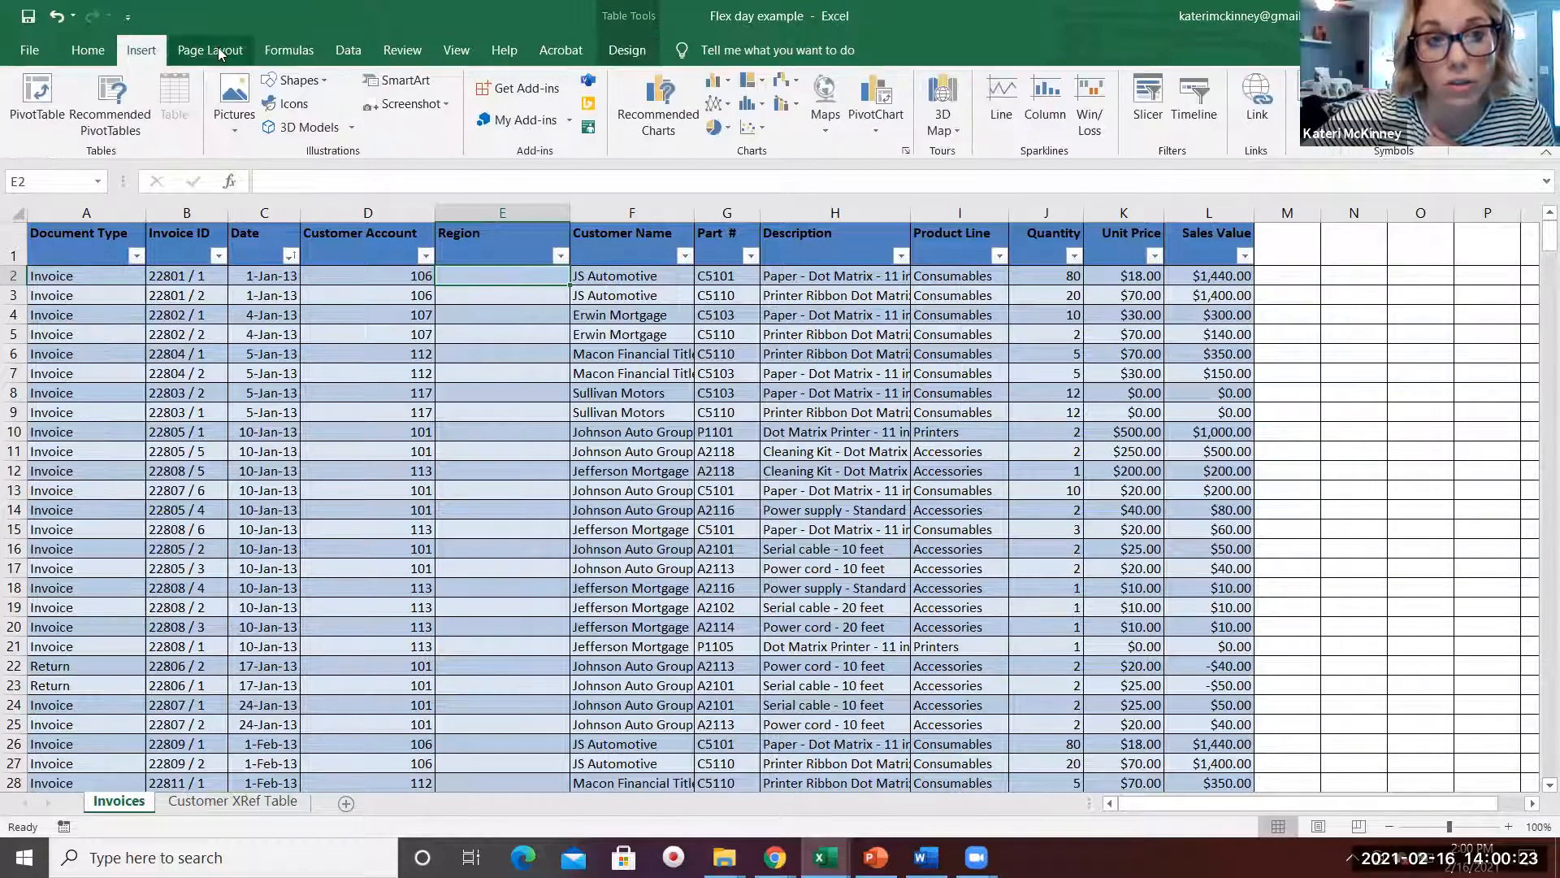
click(278, 45)
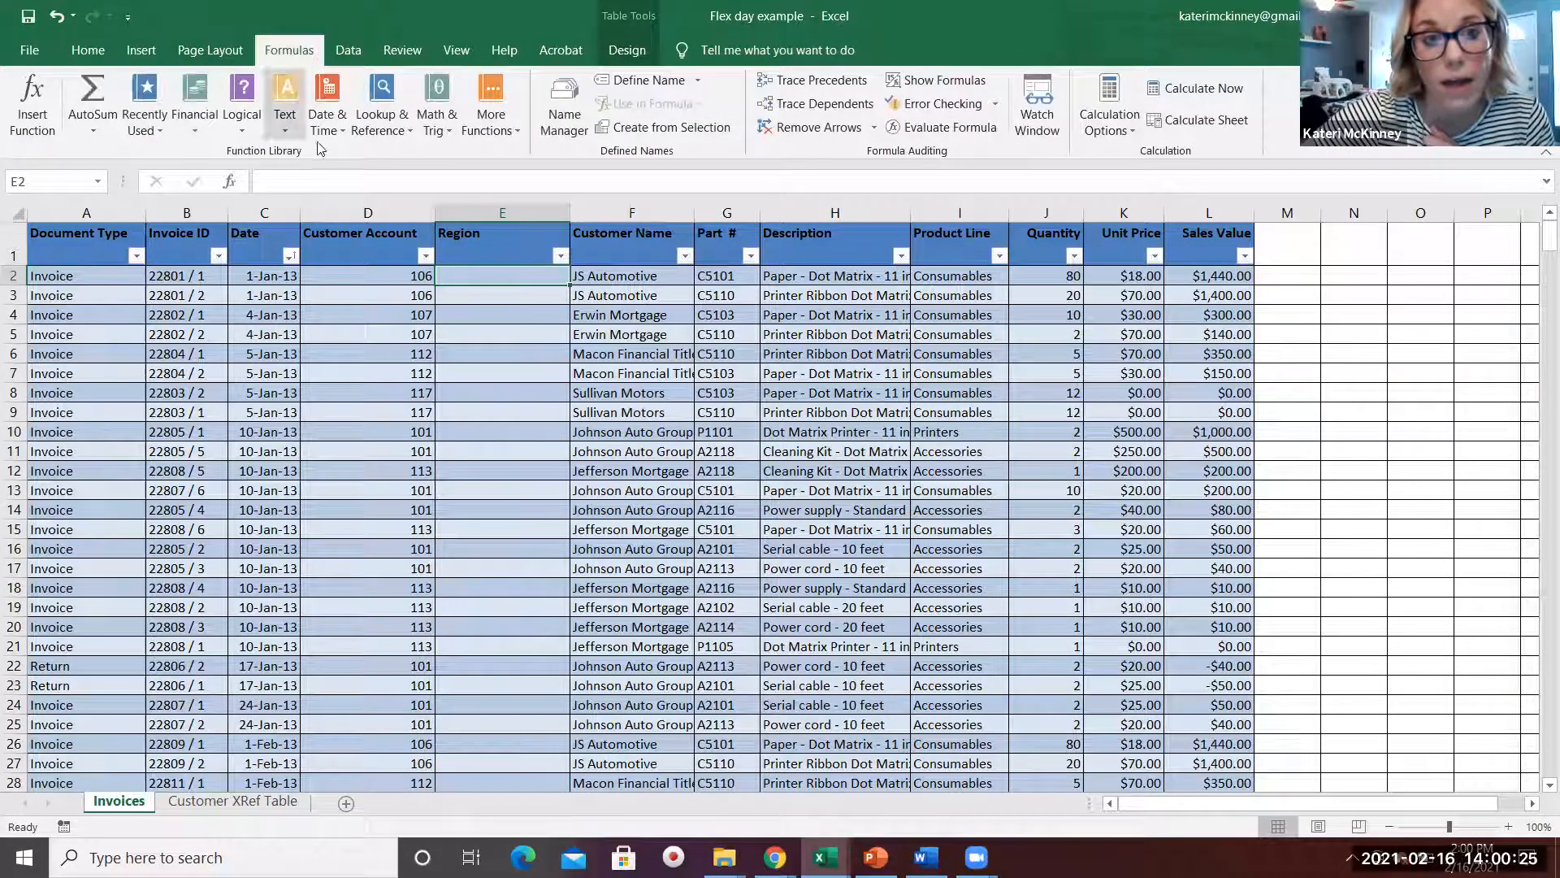
click(396, 118)
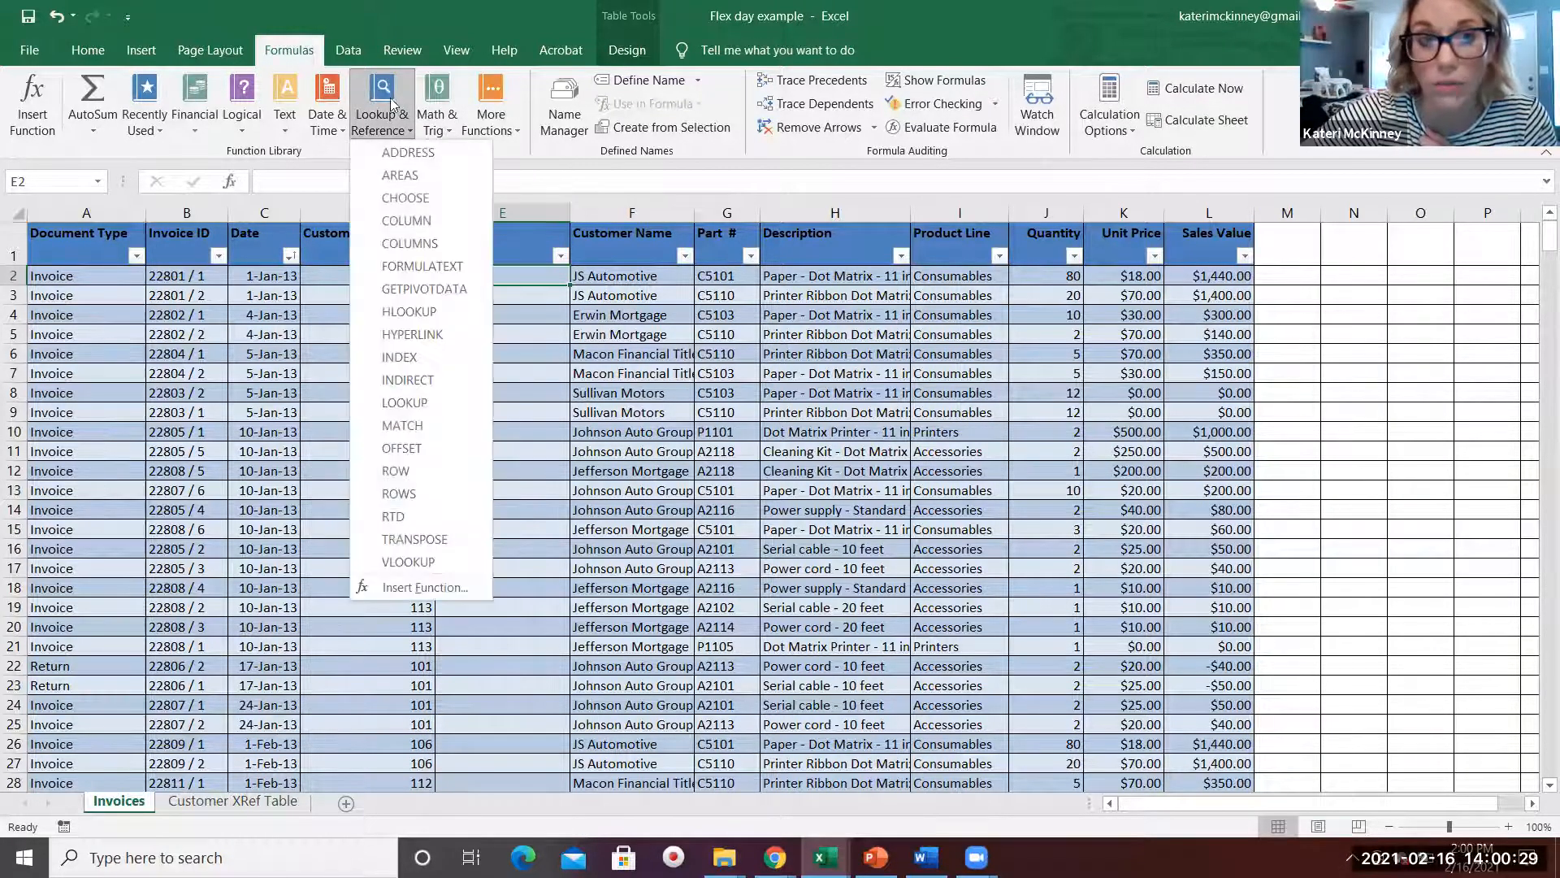
click(408, 563)
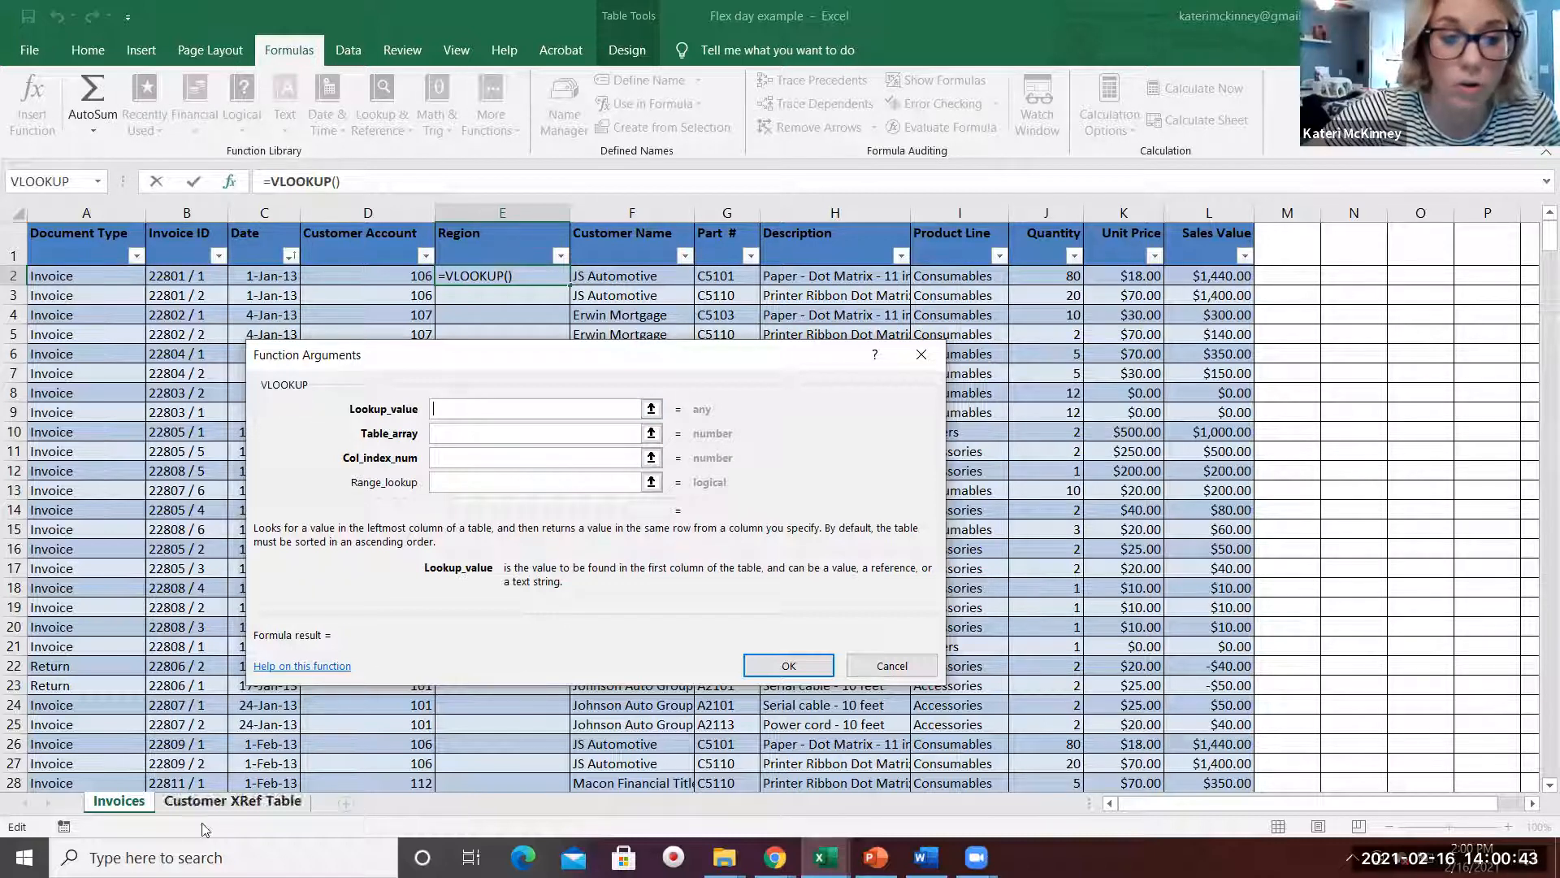
click(209, 802)
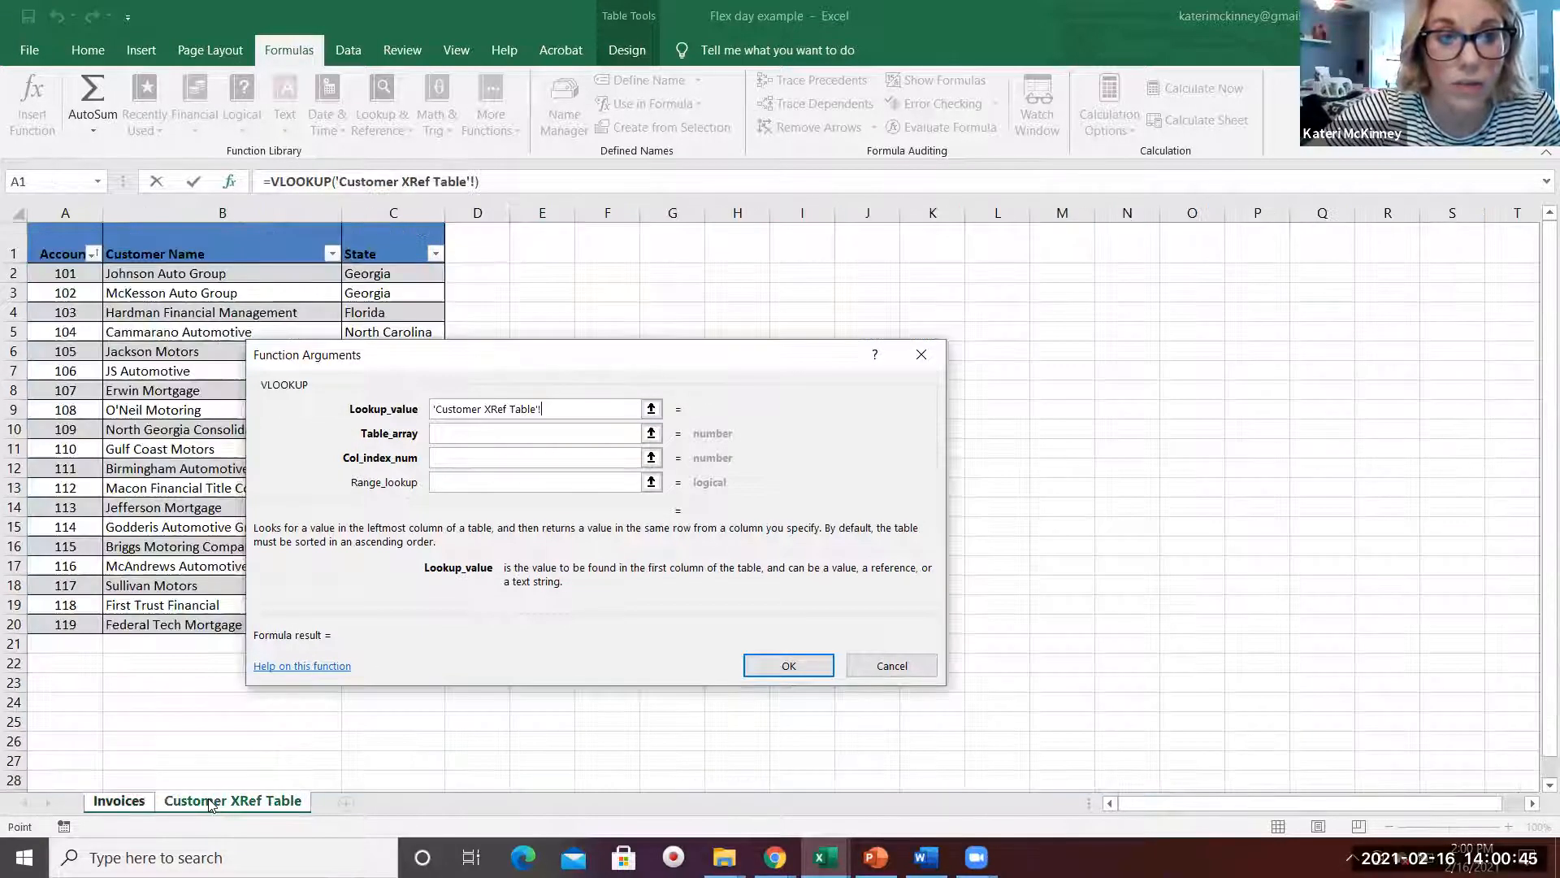
click(116, 803)
click(503, 408)
key(BackSpace)
key(BackSpace)
key(BackSpace)
key(BackSpace)
key(BackSpace)
key(BackSpace)
key(BackSpace)
key(BackSpace)
key(BackSpace)
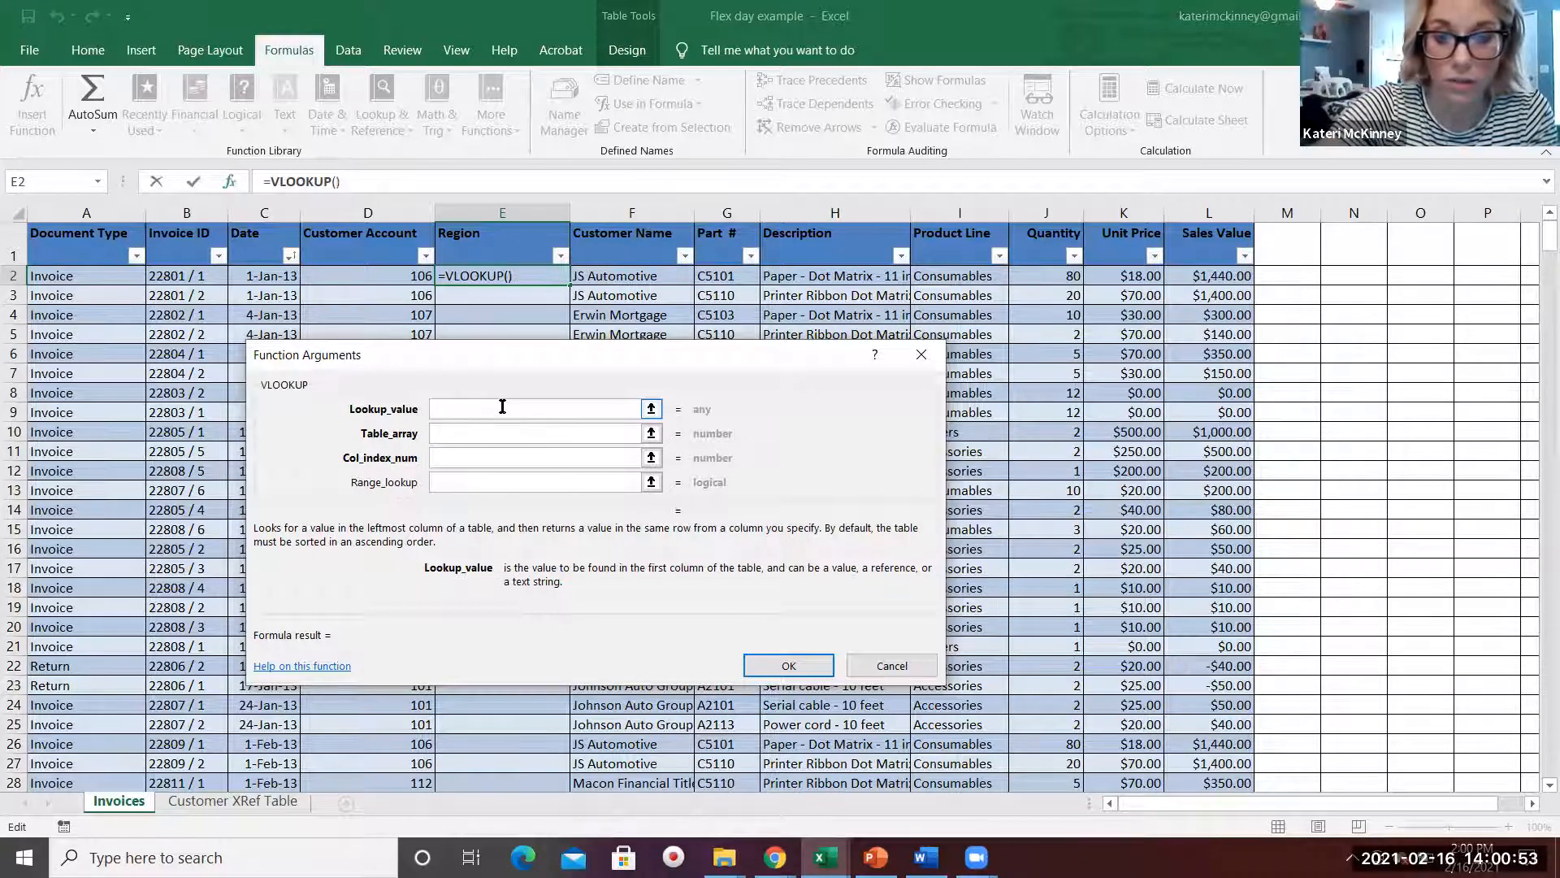
text(customer)
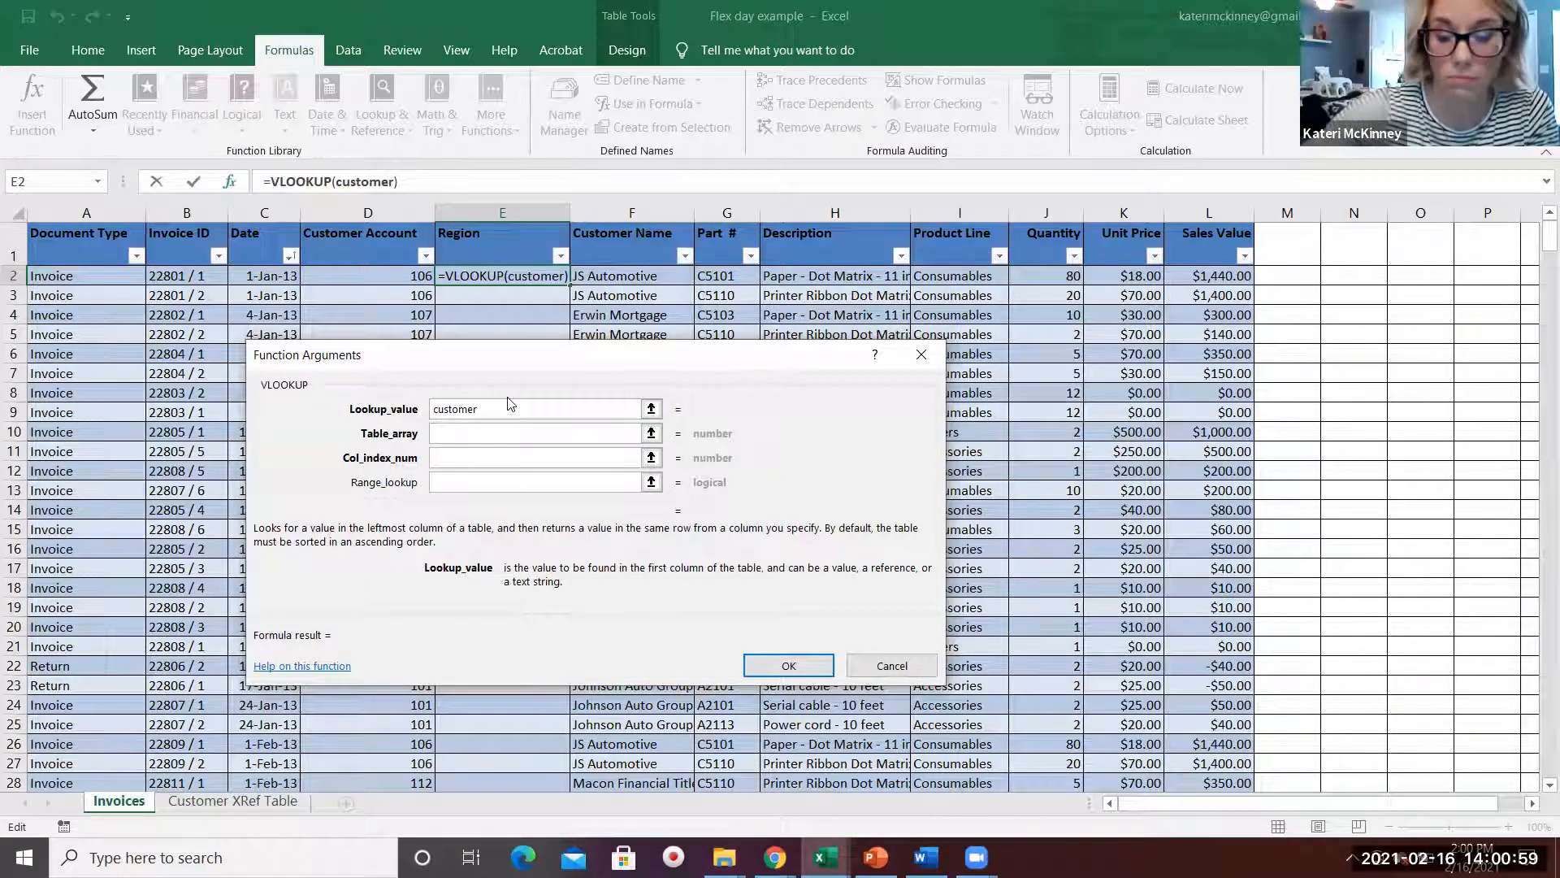
key(BackSpace)
key(BackSpace)
key(BackSpace)
key(BackSpace)
key(BackSpace)
key(BackSpace)
key(BackSpace)
key(BackSpace)
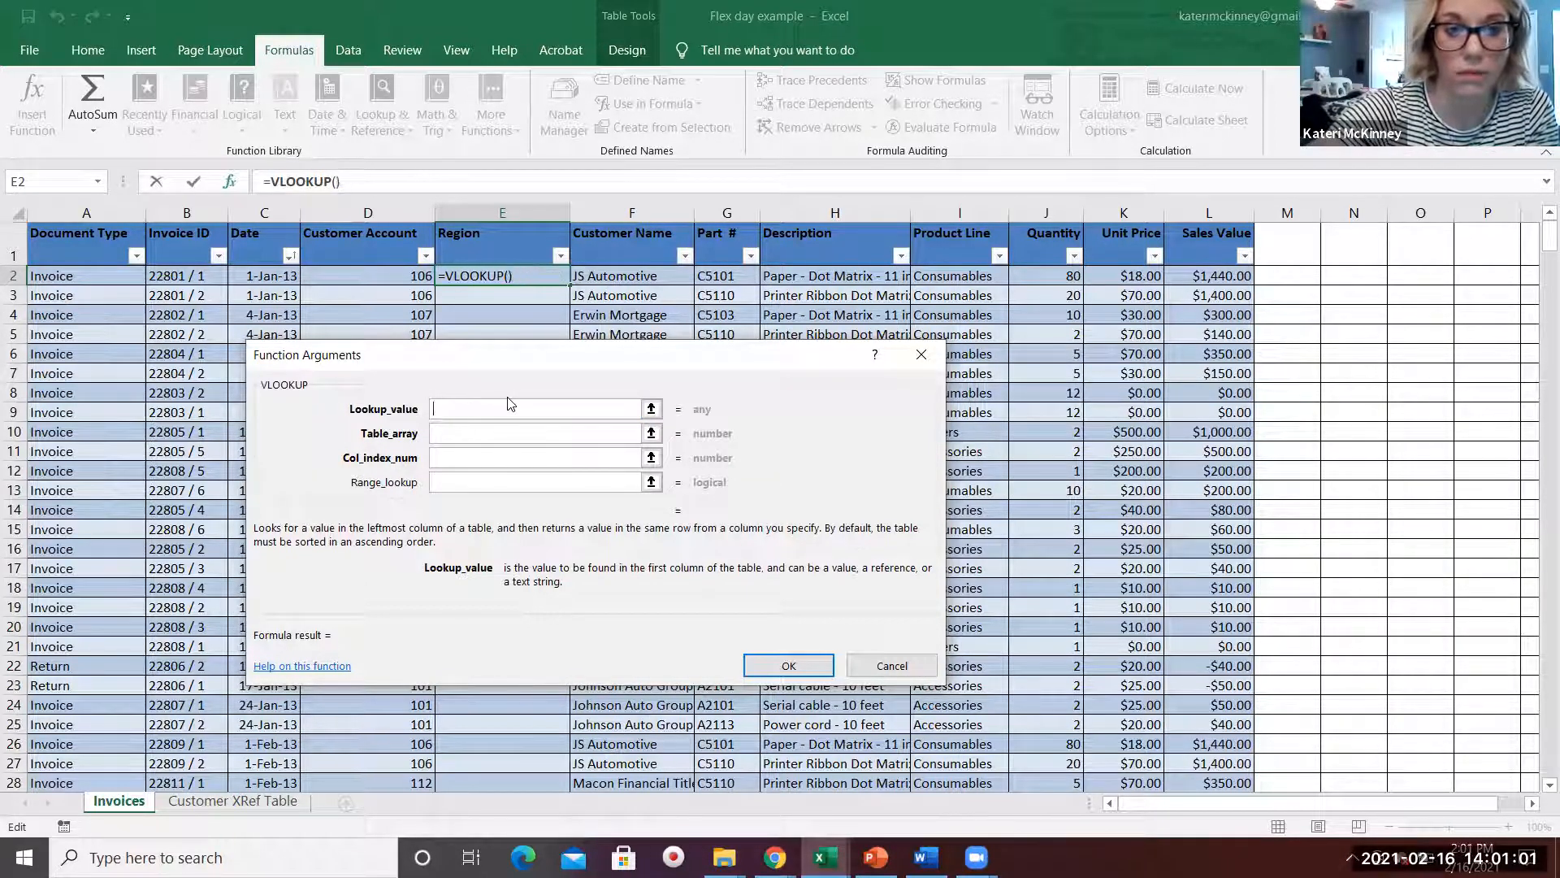
Step: Set the VLOOKUP lookup value to the Customer Account in D2 and the table array to customers
click(412, 276)
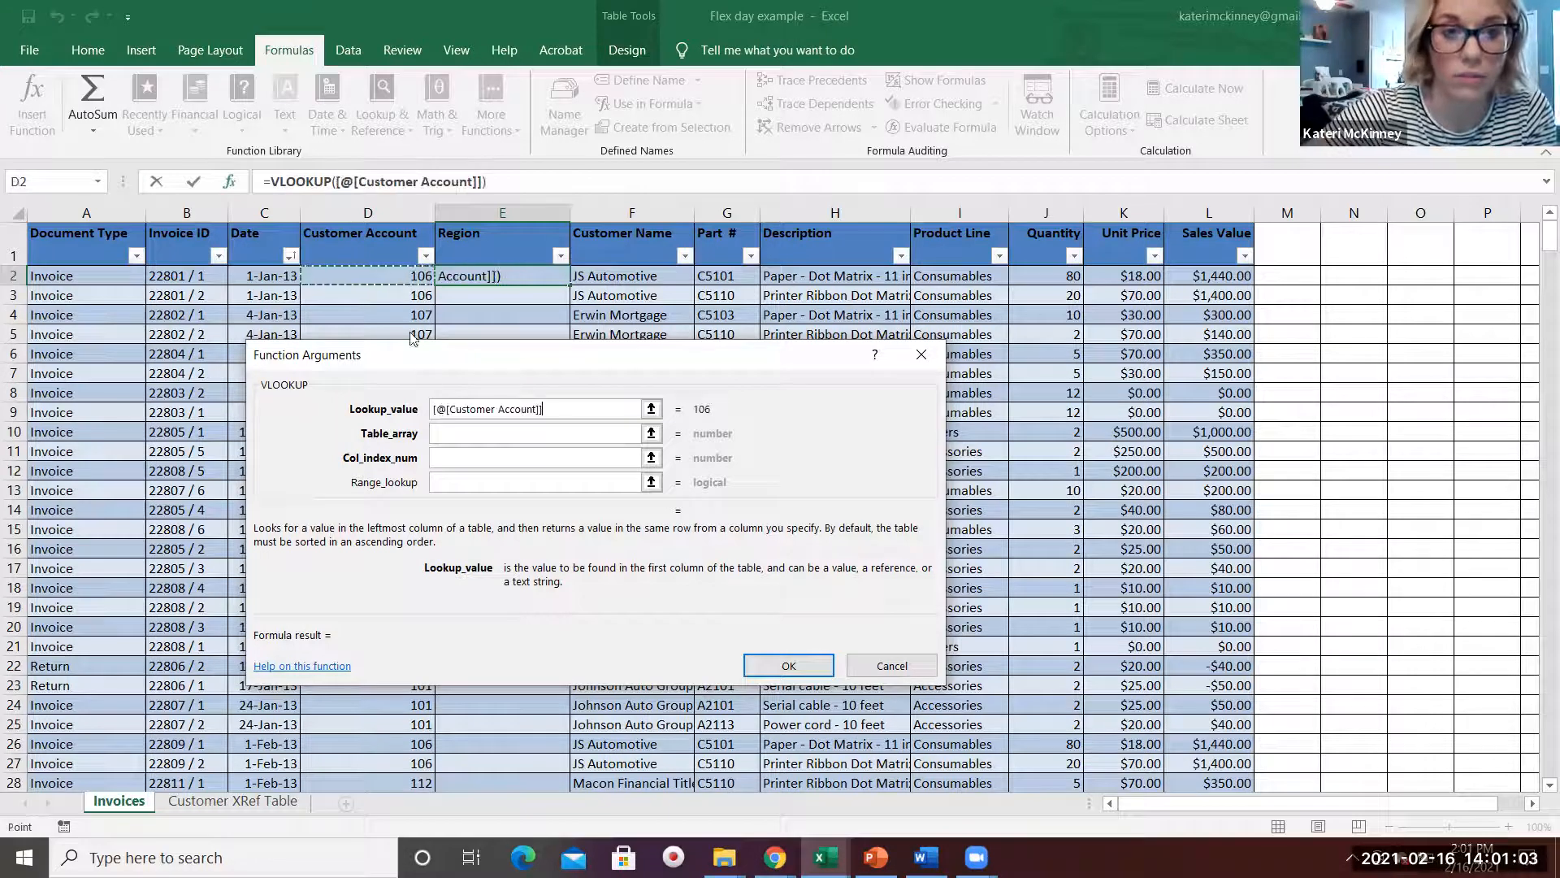
click(478, 431)
text(customers)
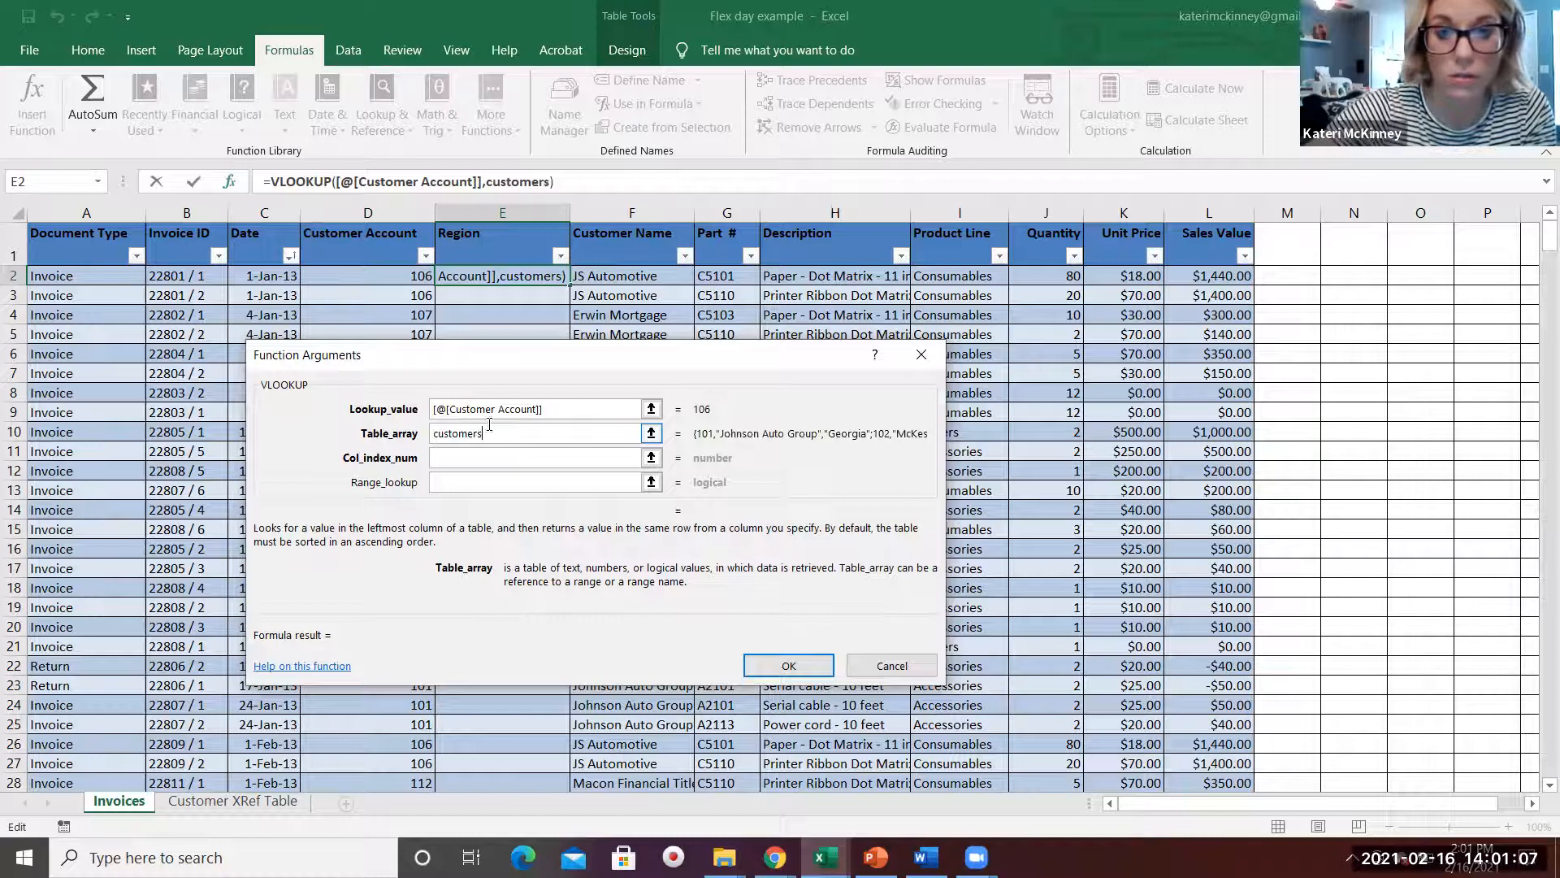
Step: Set the column index number to 3 for the State column and enter the VLOOKUP in the Region column
click(475, 457)
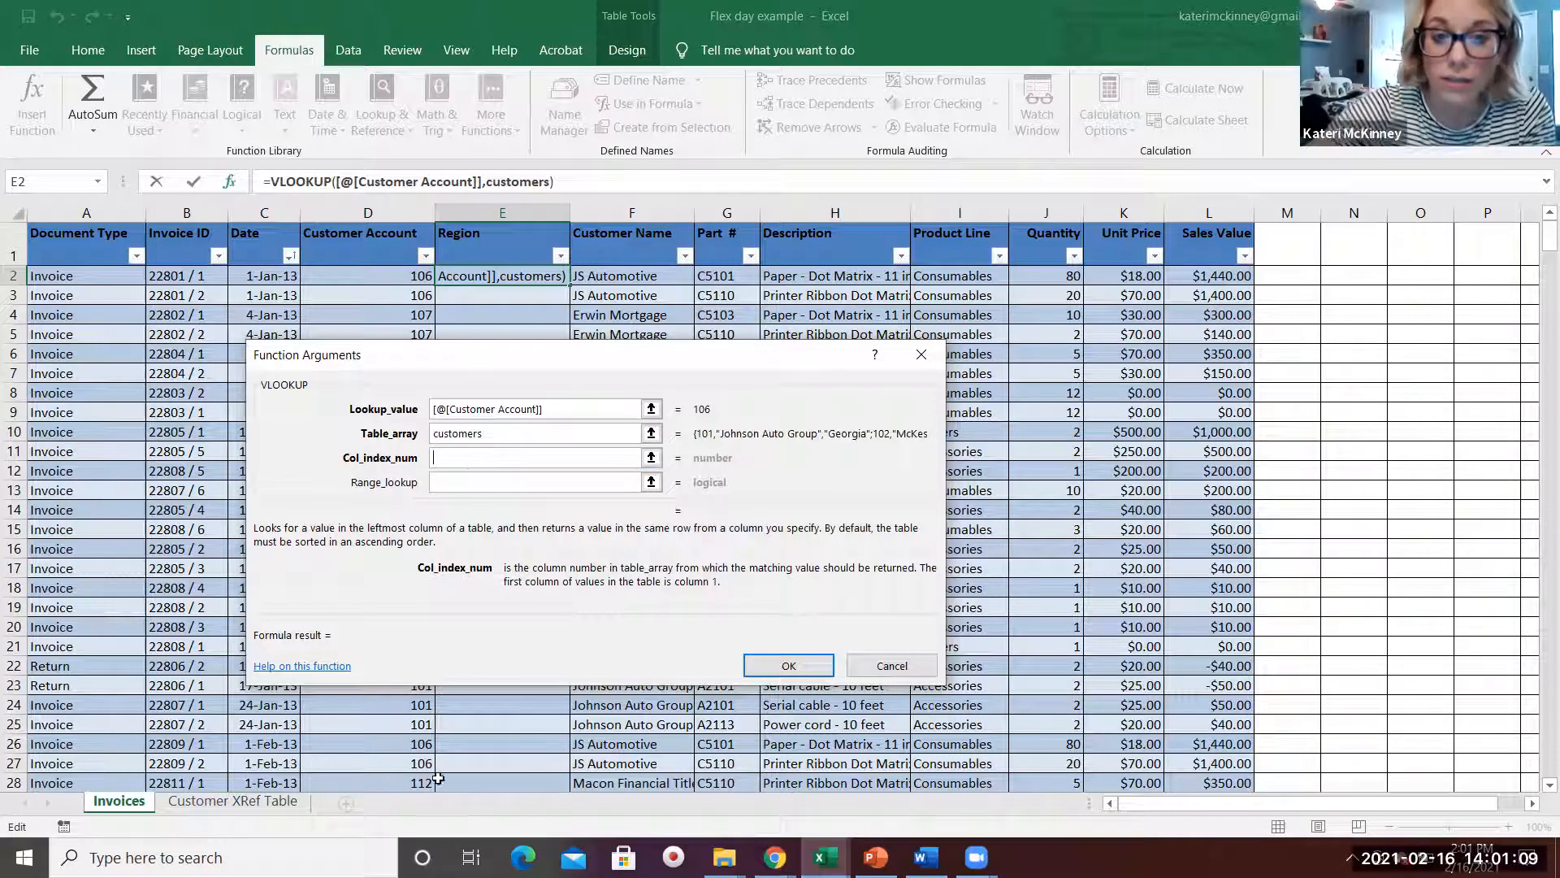
click(232, 800)
drag(379, 360, 670, 371)
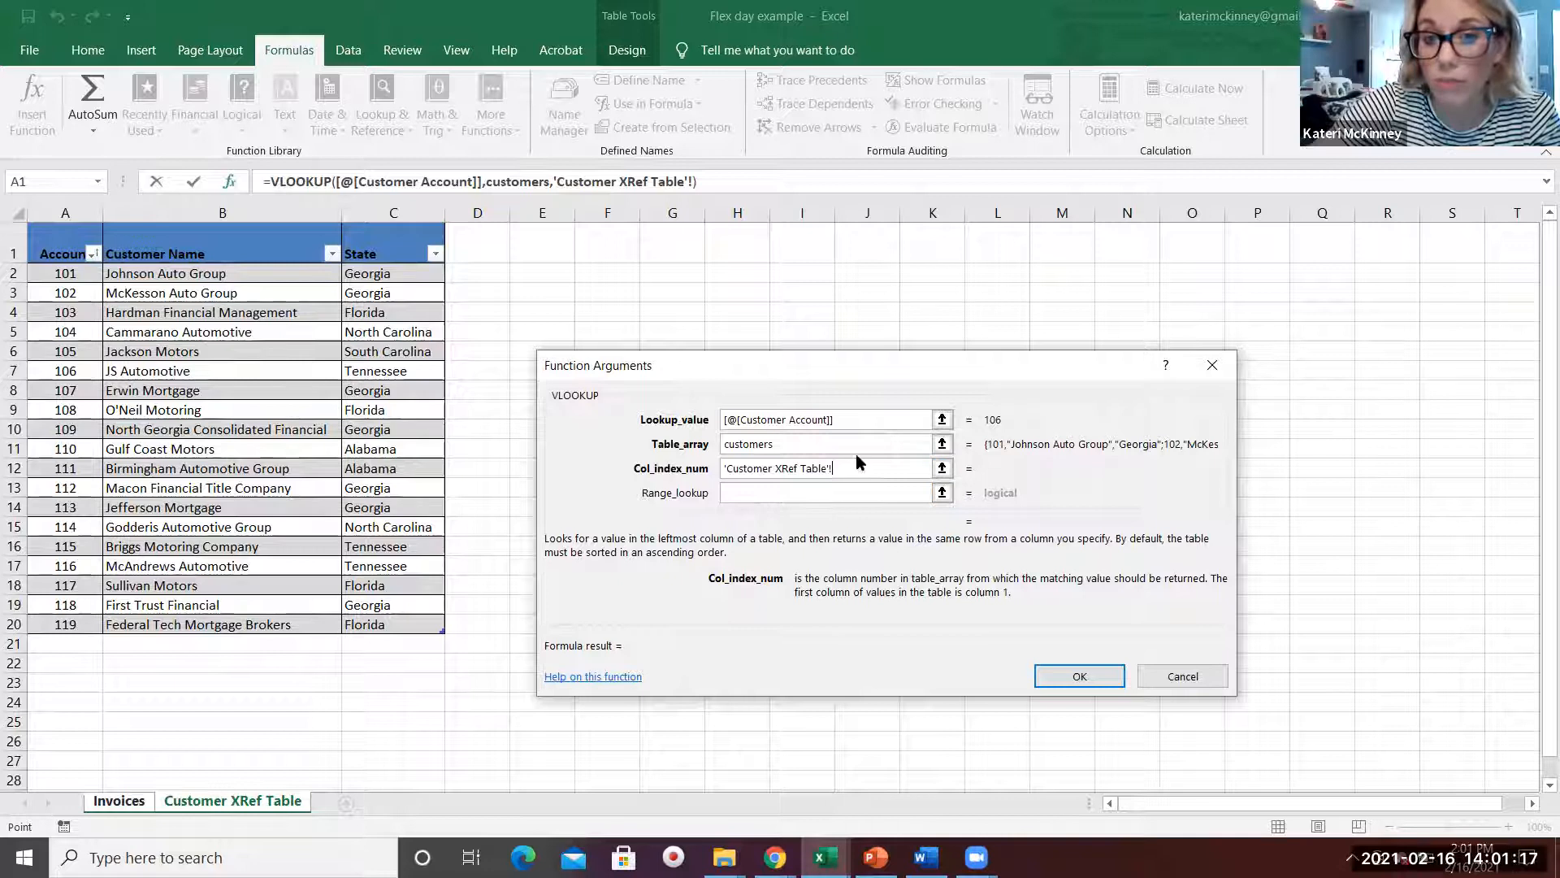
click(829, 469)
drag(839, 469, 714, 469)
text(3)
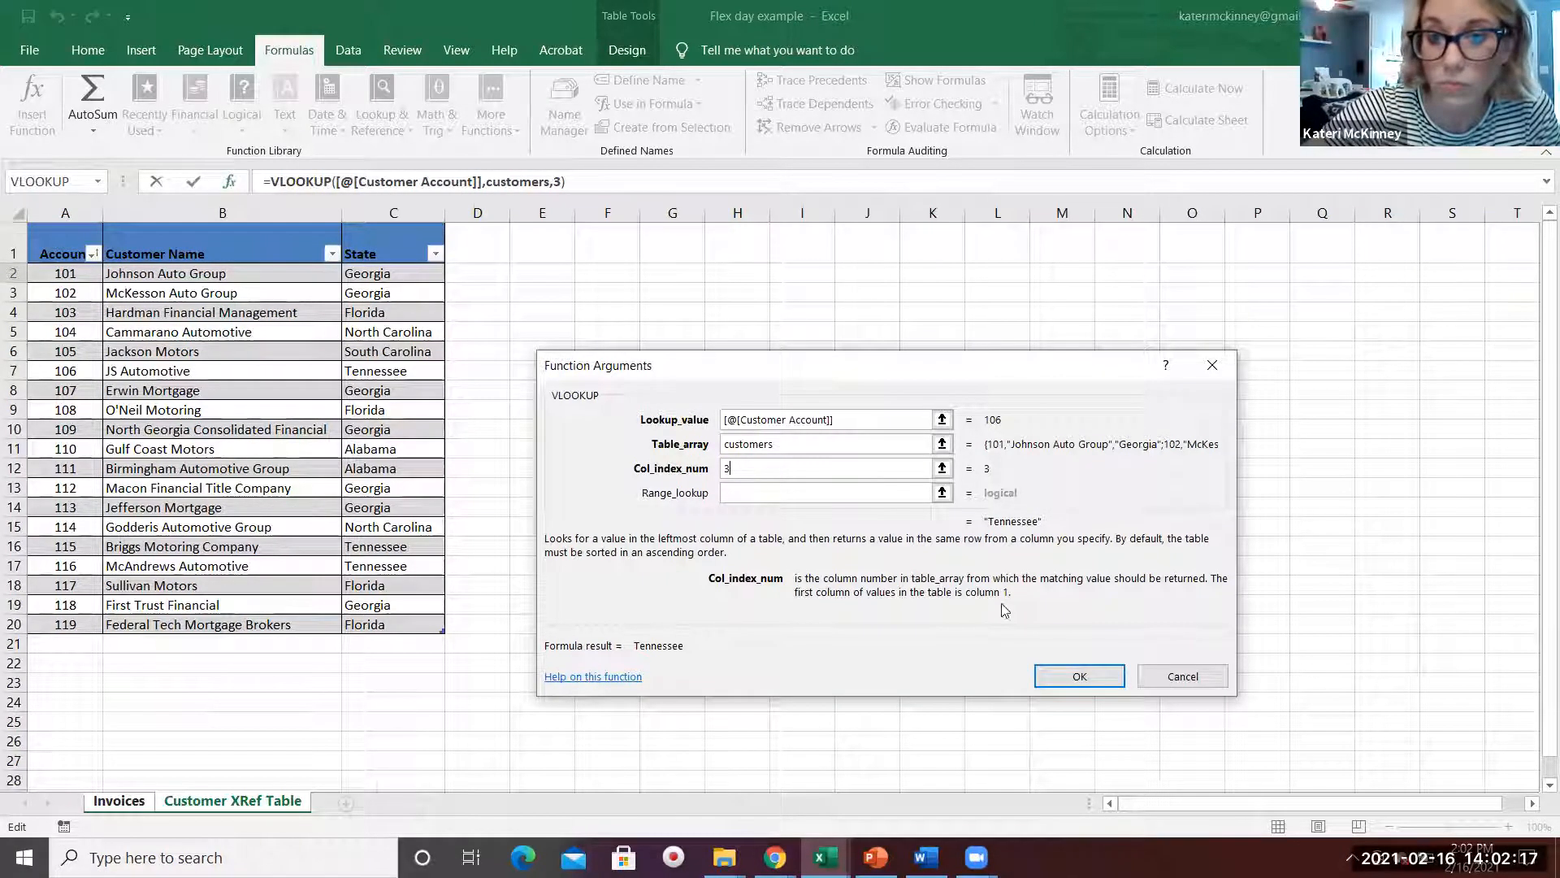
click(1079, 676)
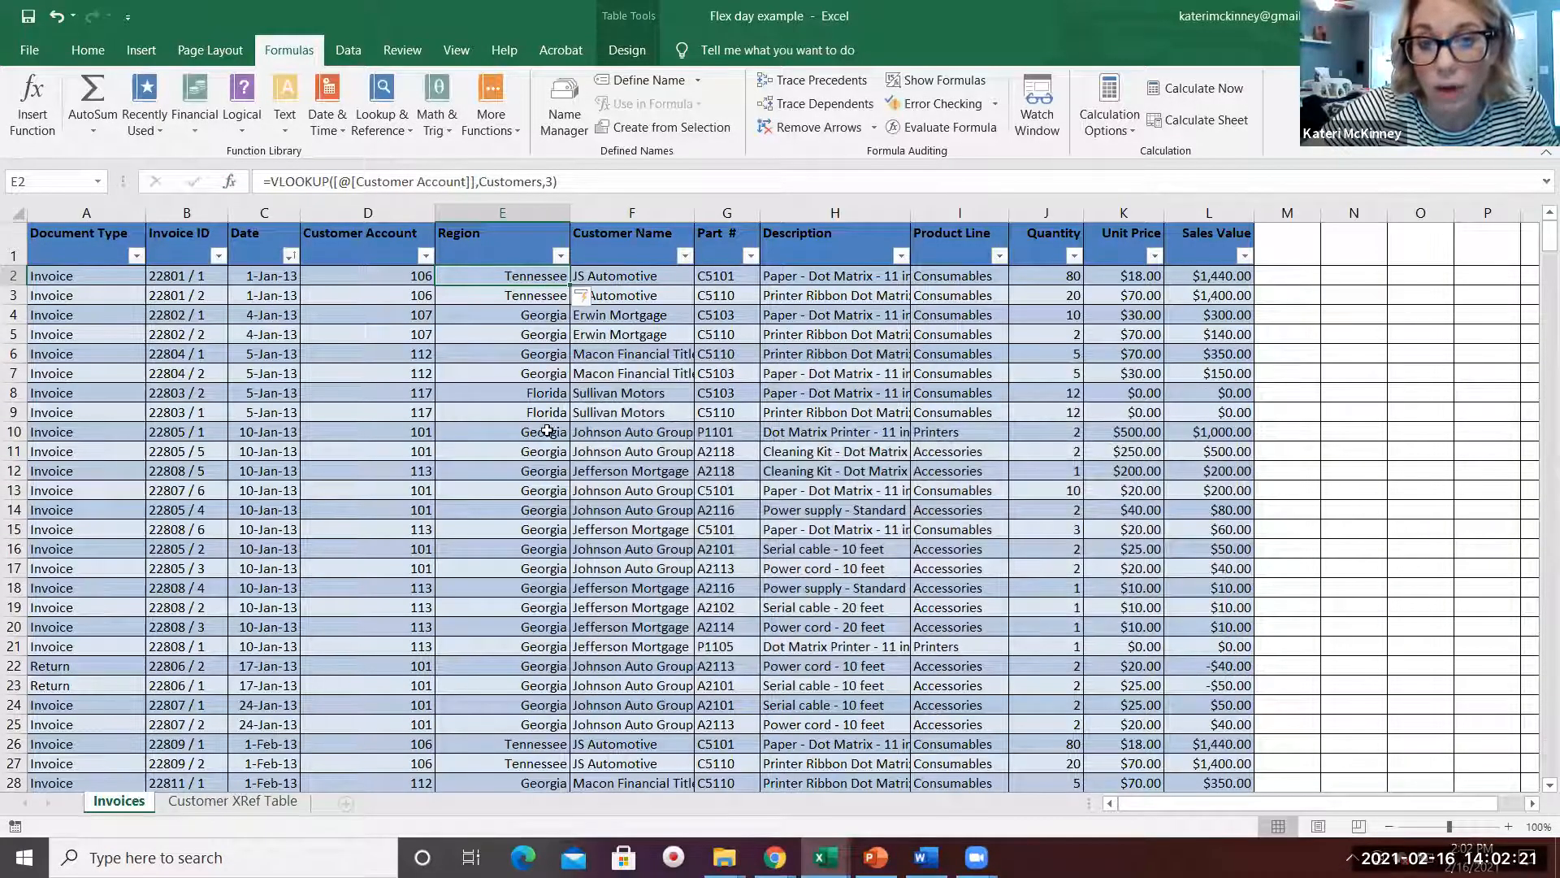
Step: Review the Region values throughout the invoice table and compare them with the states in the Customer XRef Table sheet
scroll(546, 435, down, 1)
scroll(534, 543, down, 6)
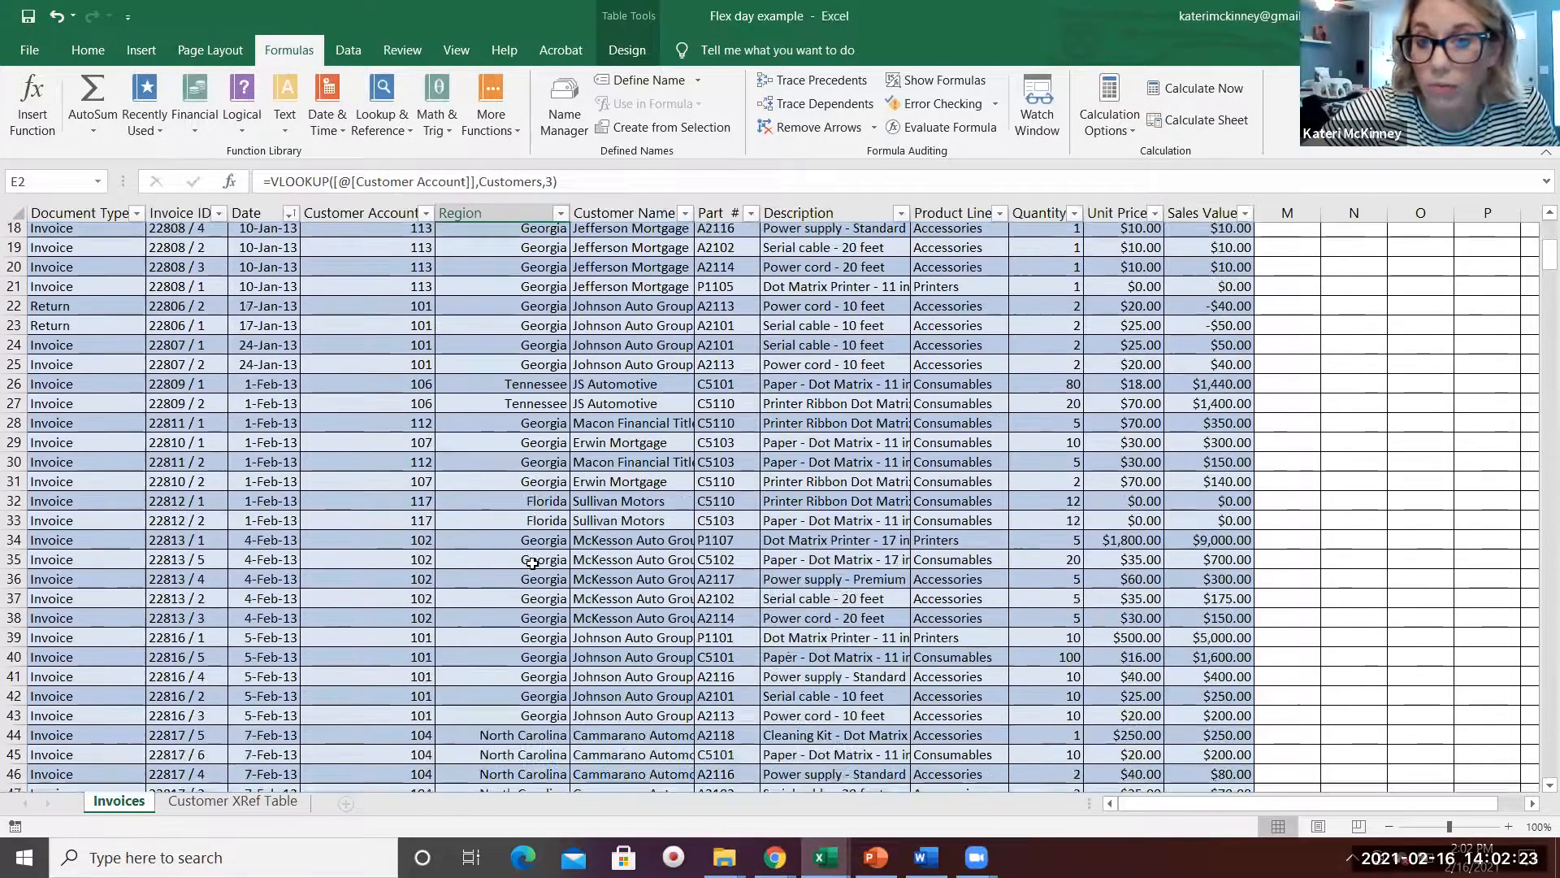
scroll(533, 564, up, 7)
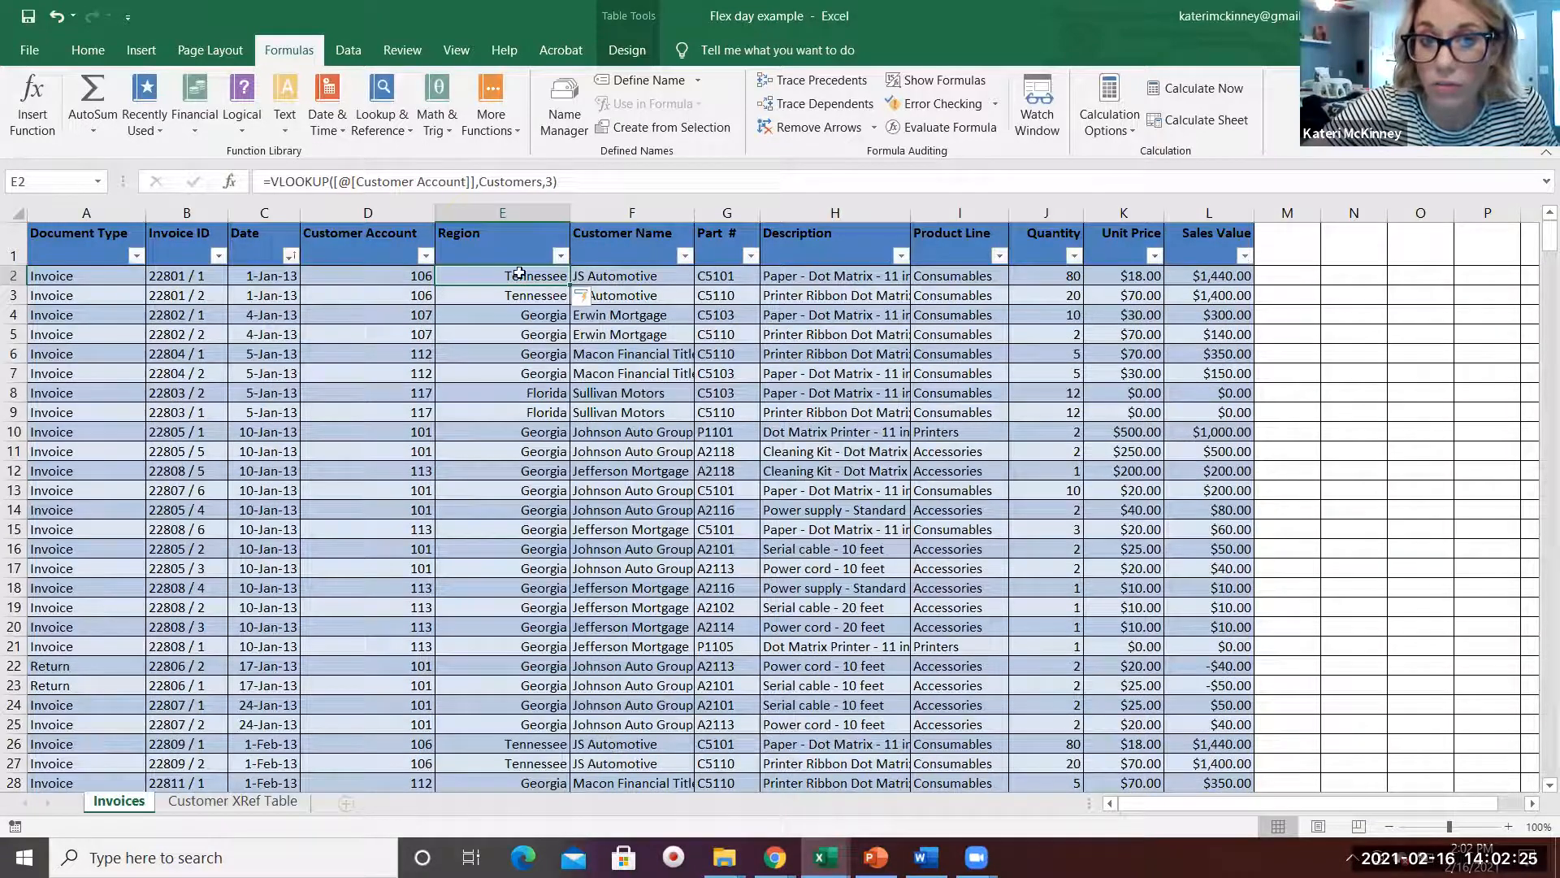
scroll(542, 341, down, 1)
scroll(536, 346, up, 1)
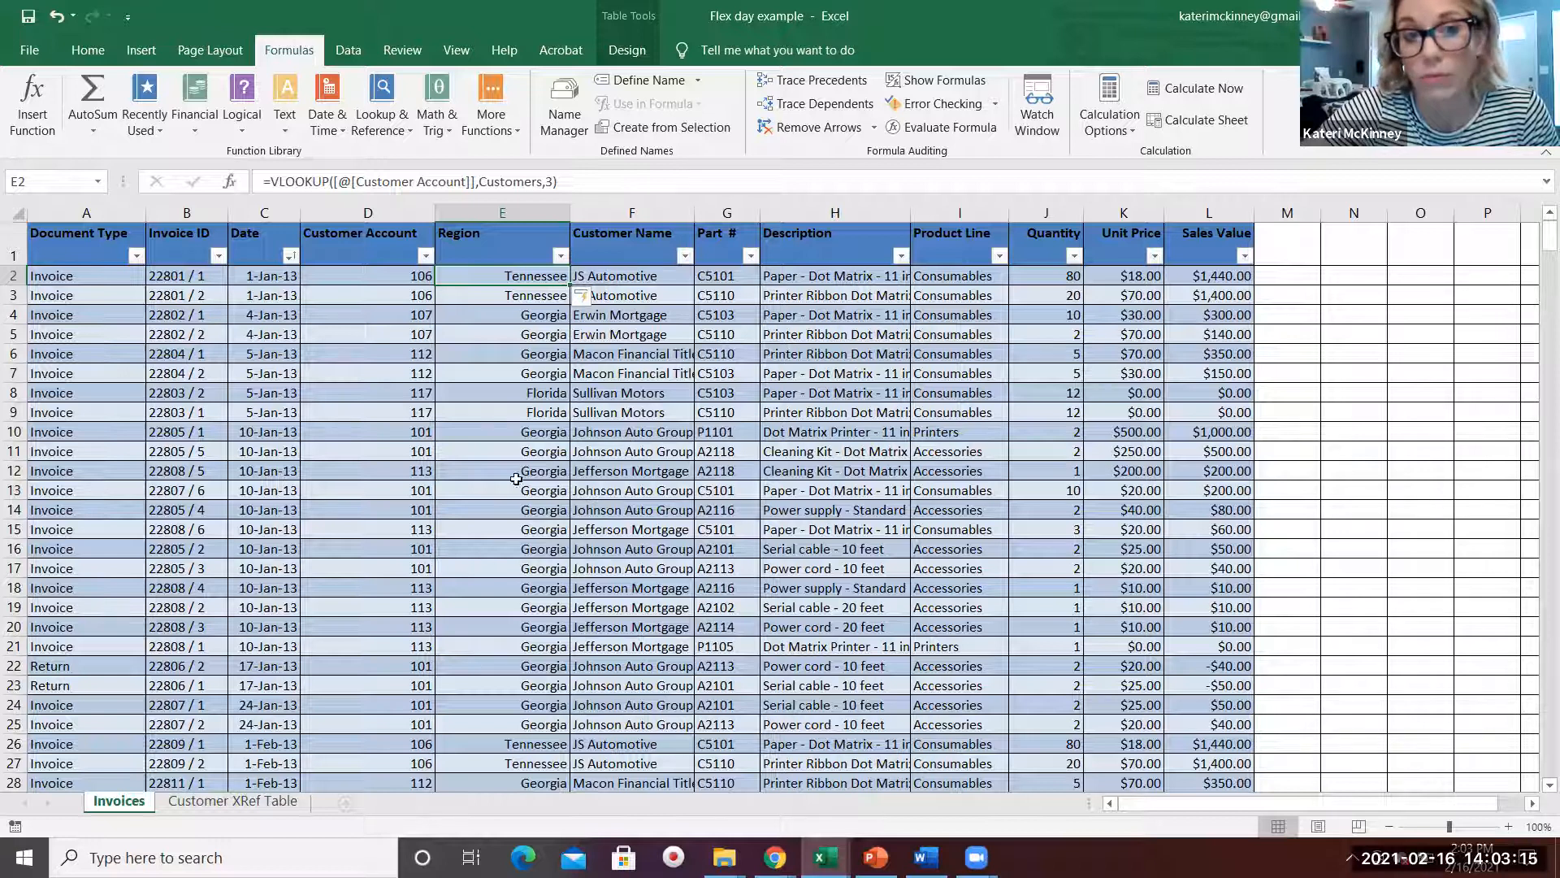
click(265, 805)
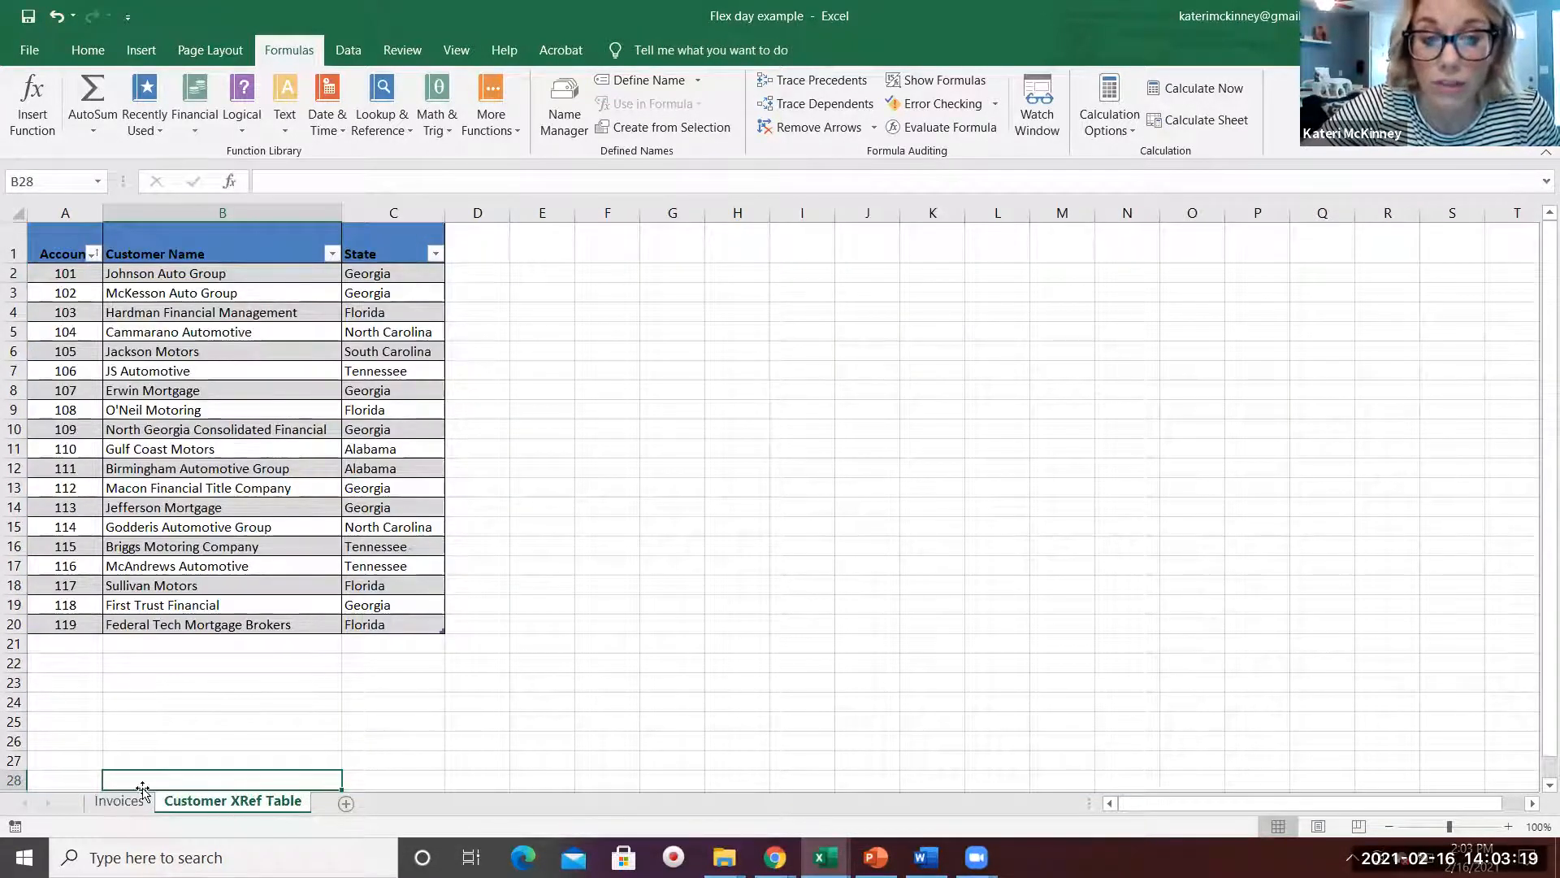
click(119, 801)
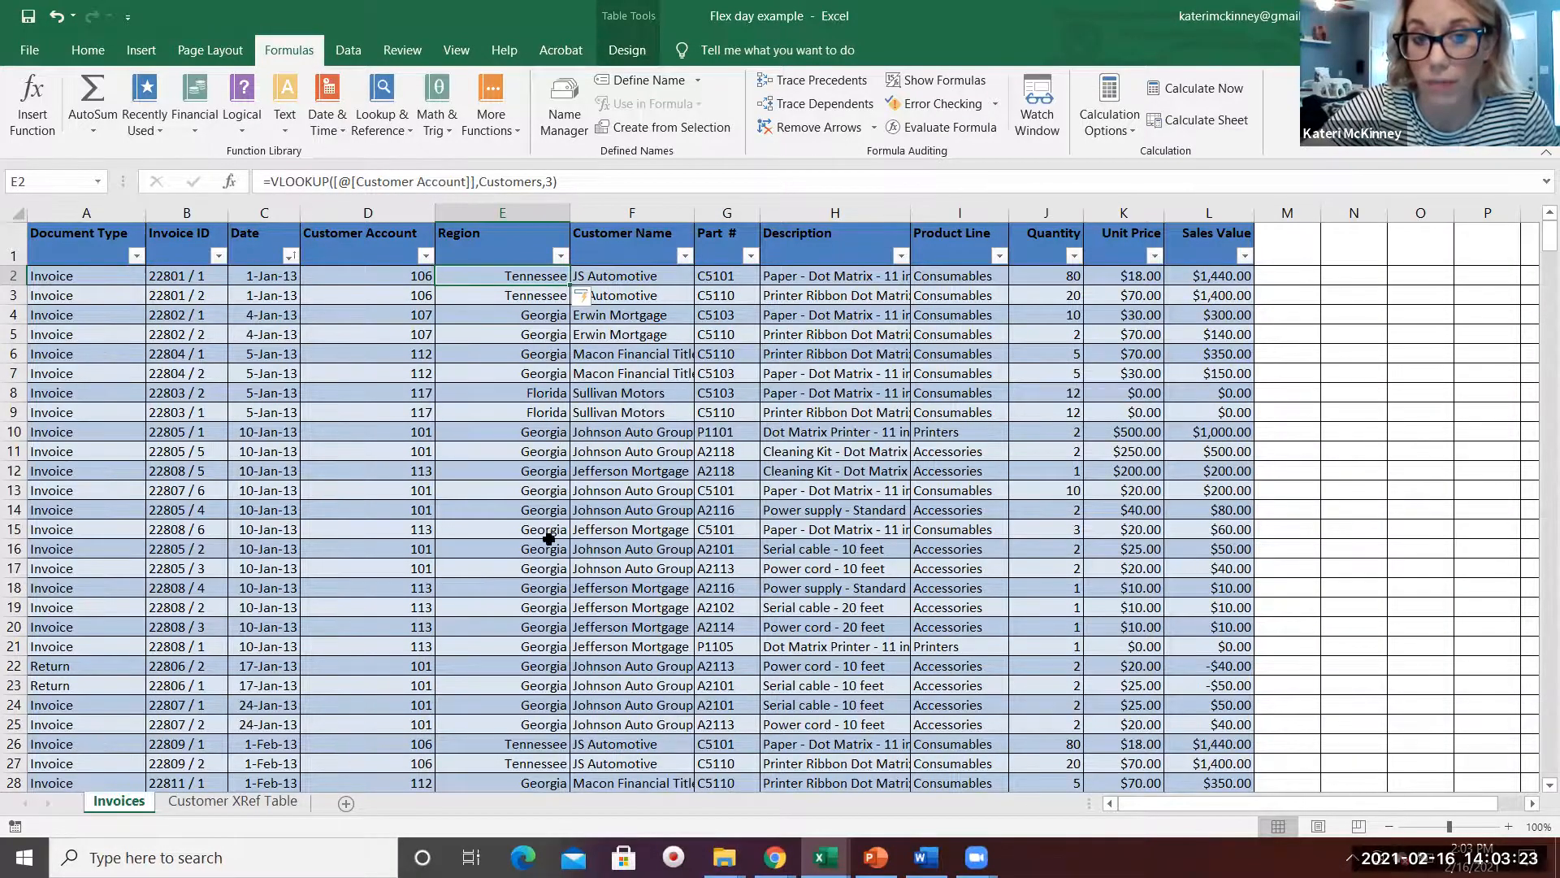
scroll(546, 537, down, 8)
scroll(523, 663, down, 20)
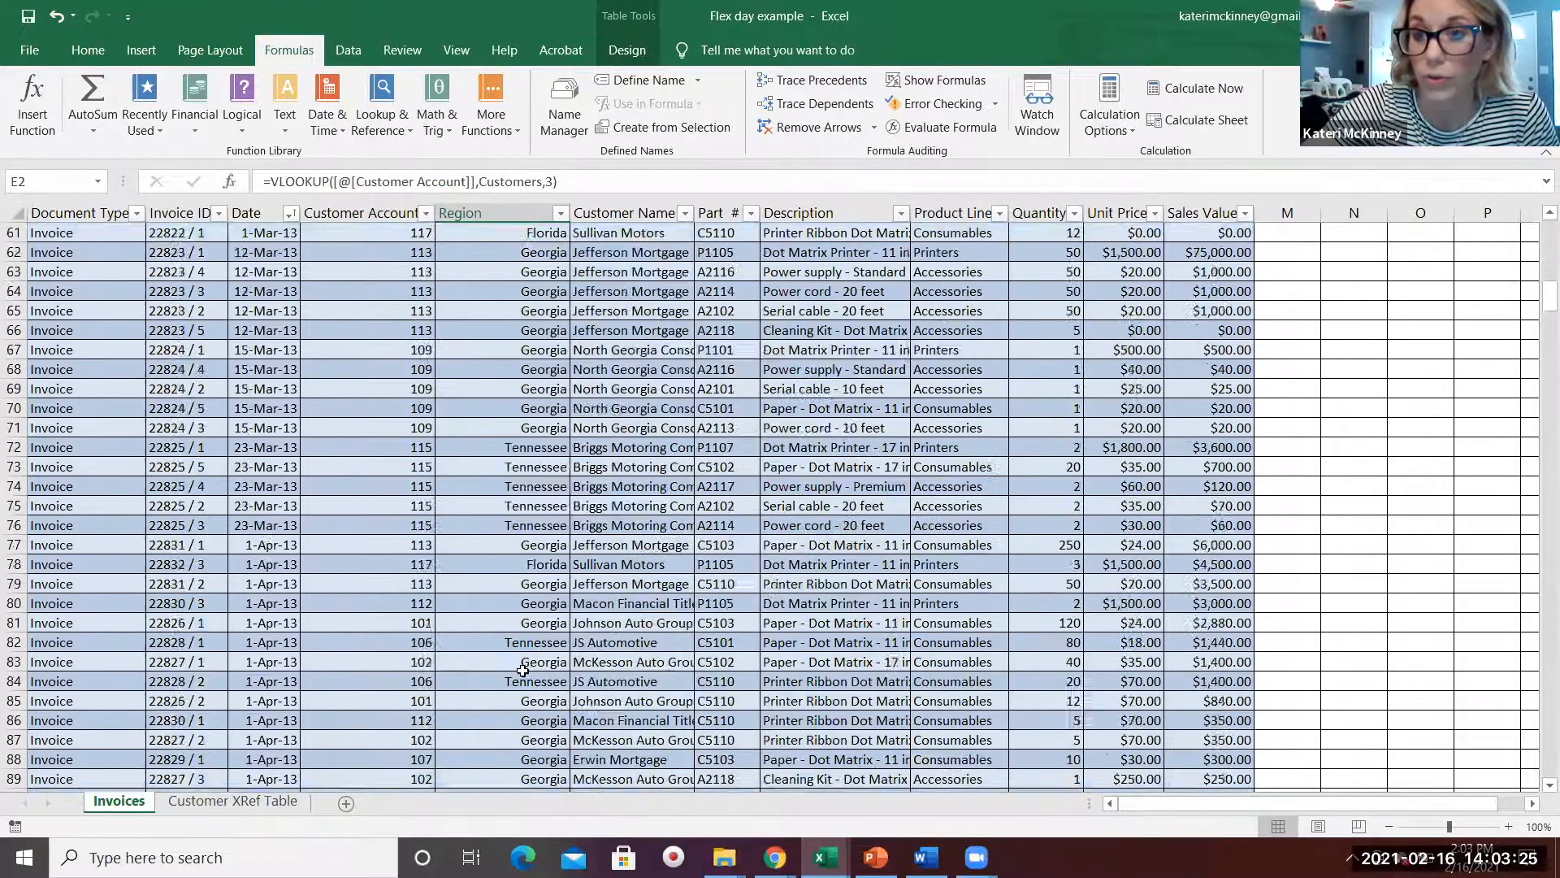
scroll(524, 650, down, 12)
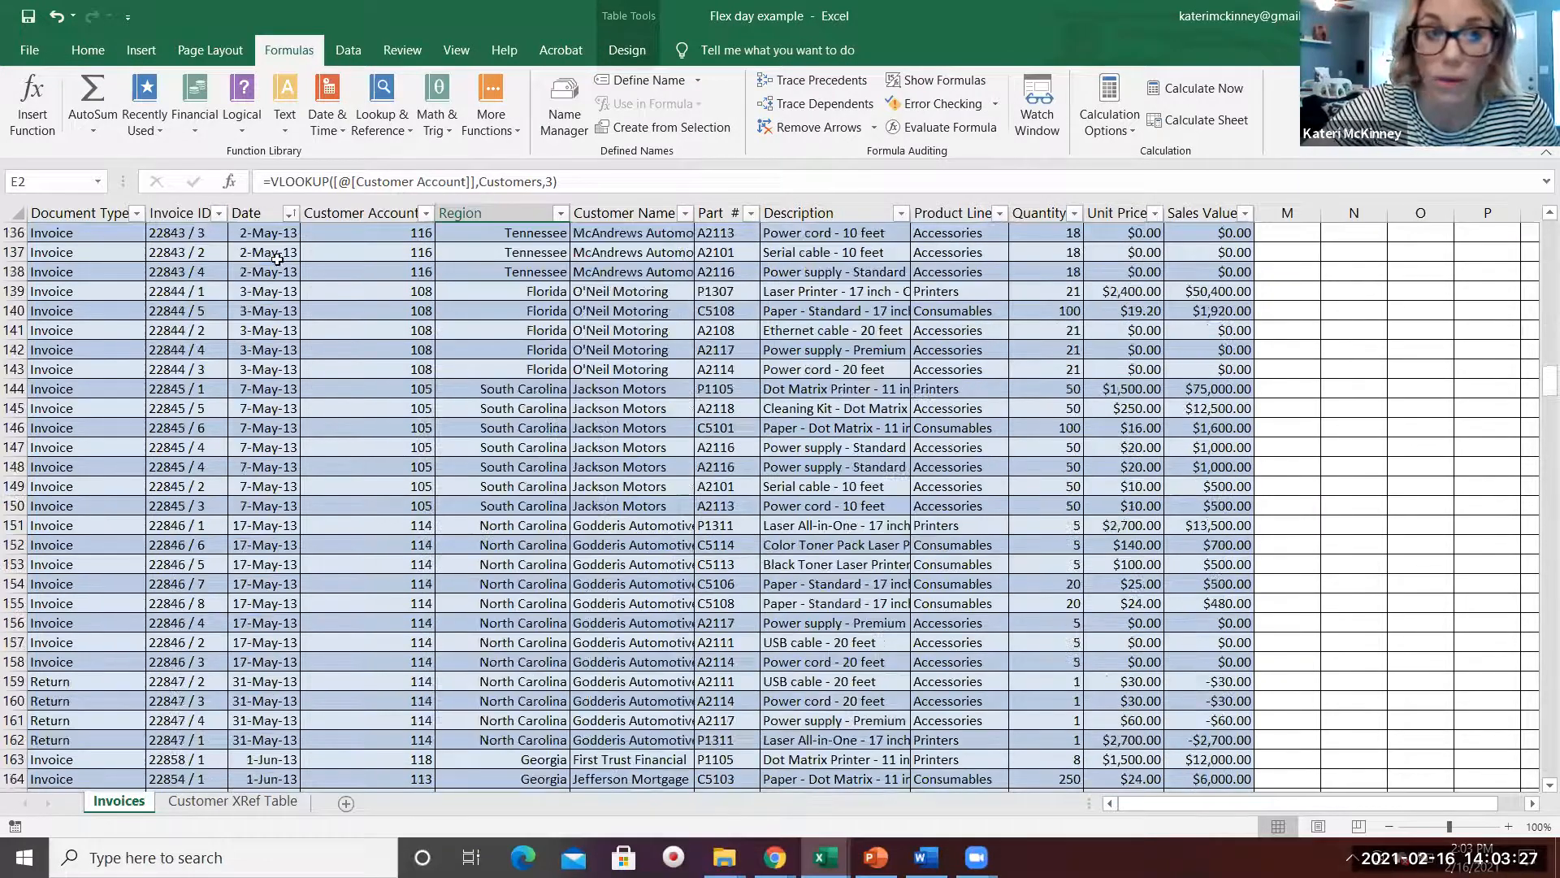
scroll(786, 446, up, 14)
scroll(786, 447, up, 20)
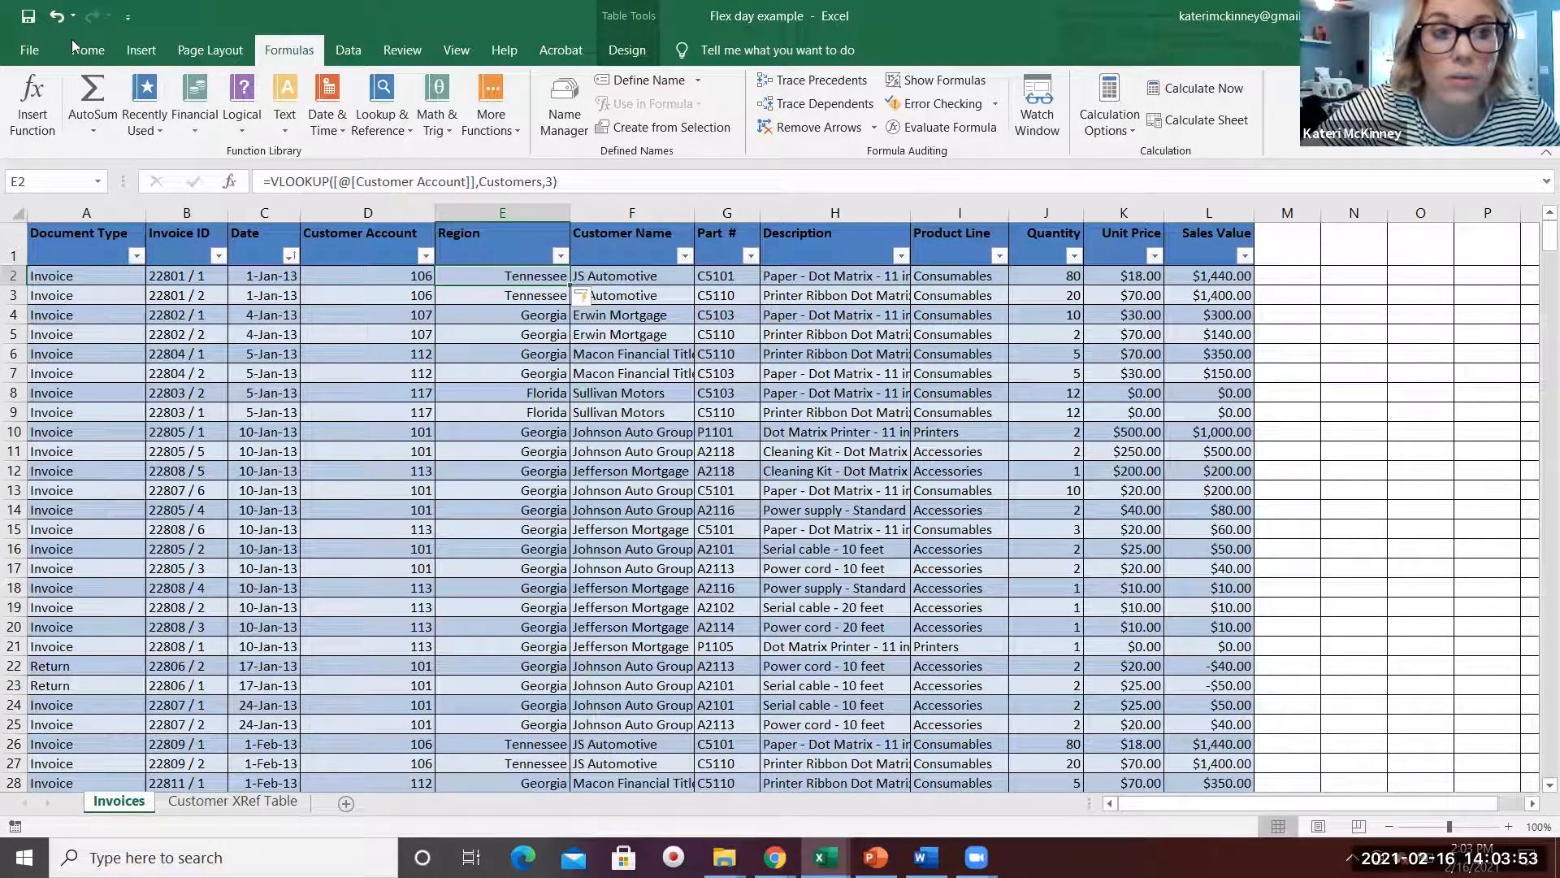
Step: Select the first Date cell, C2, in the invoice table and start creating a PivotTable
click(90, 51)
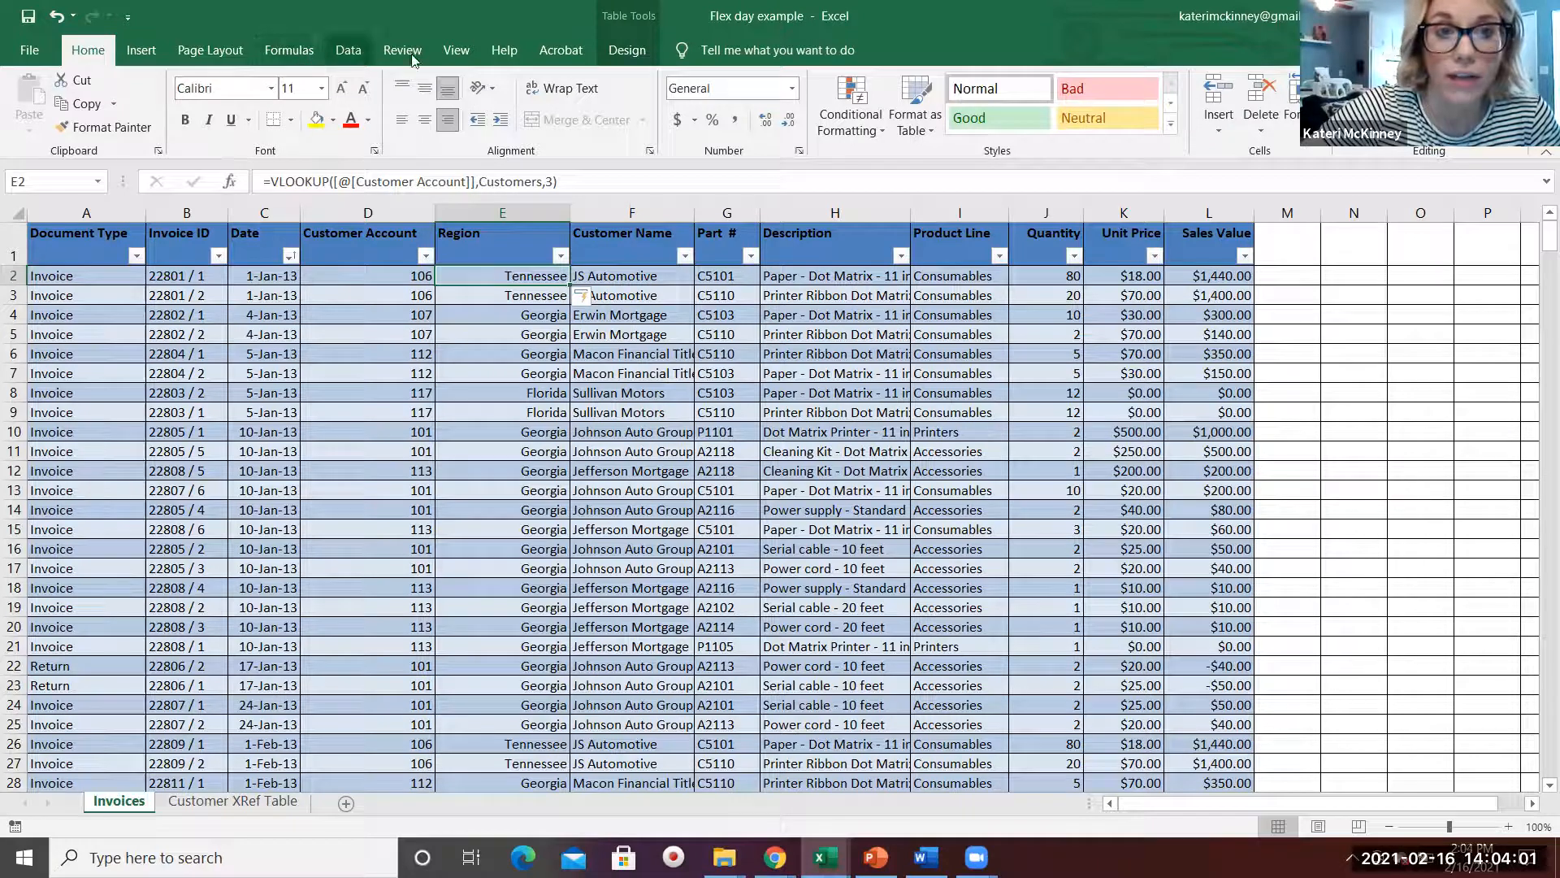
click(143, 52)
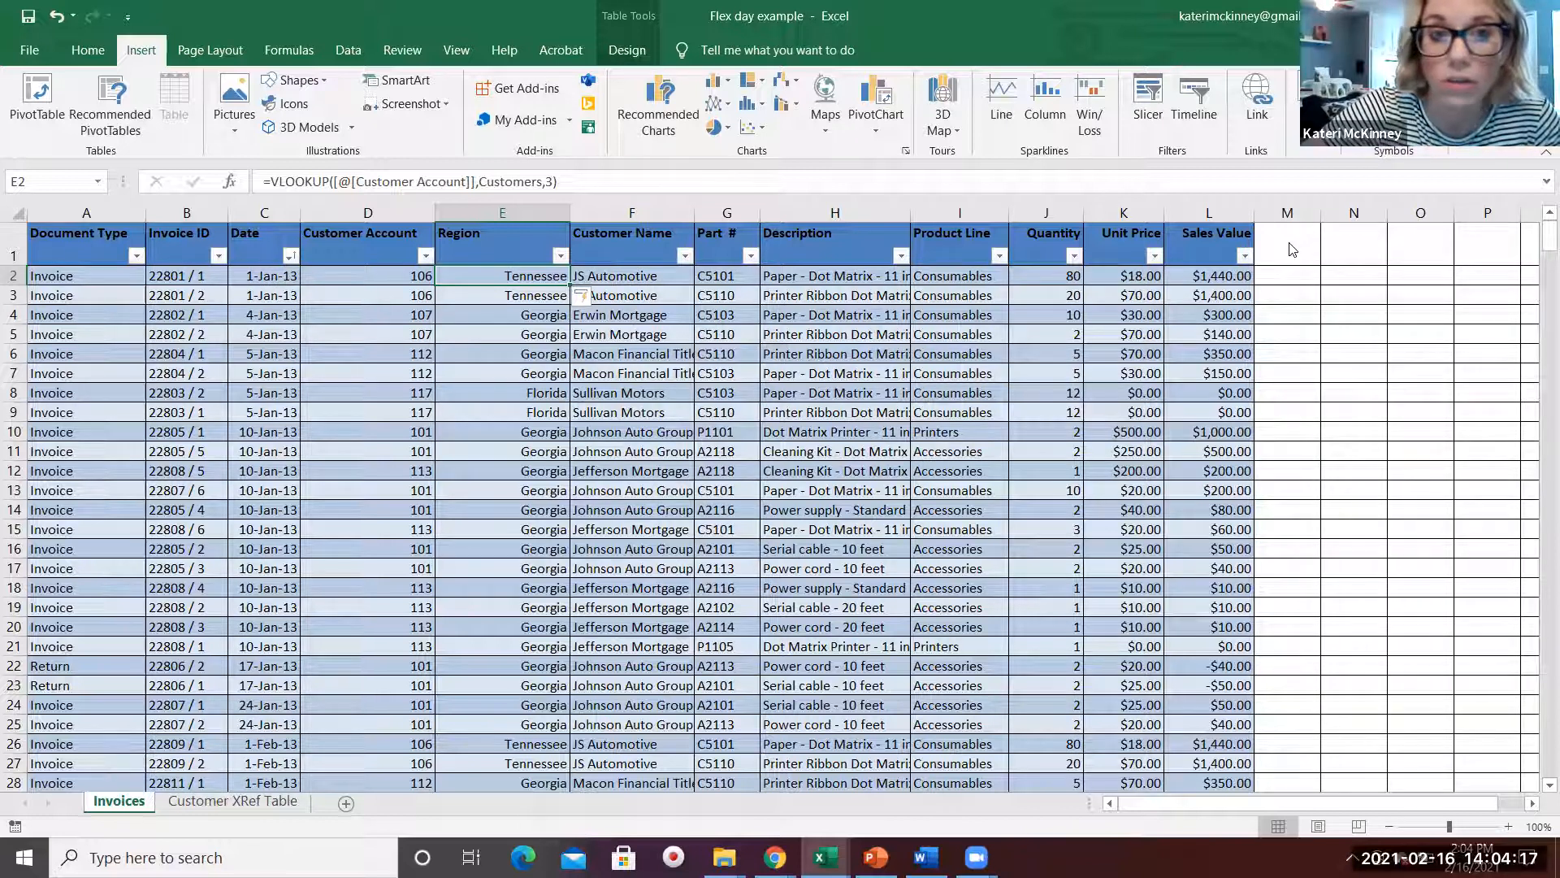
click(599, 53)
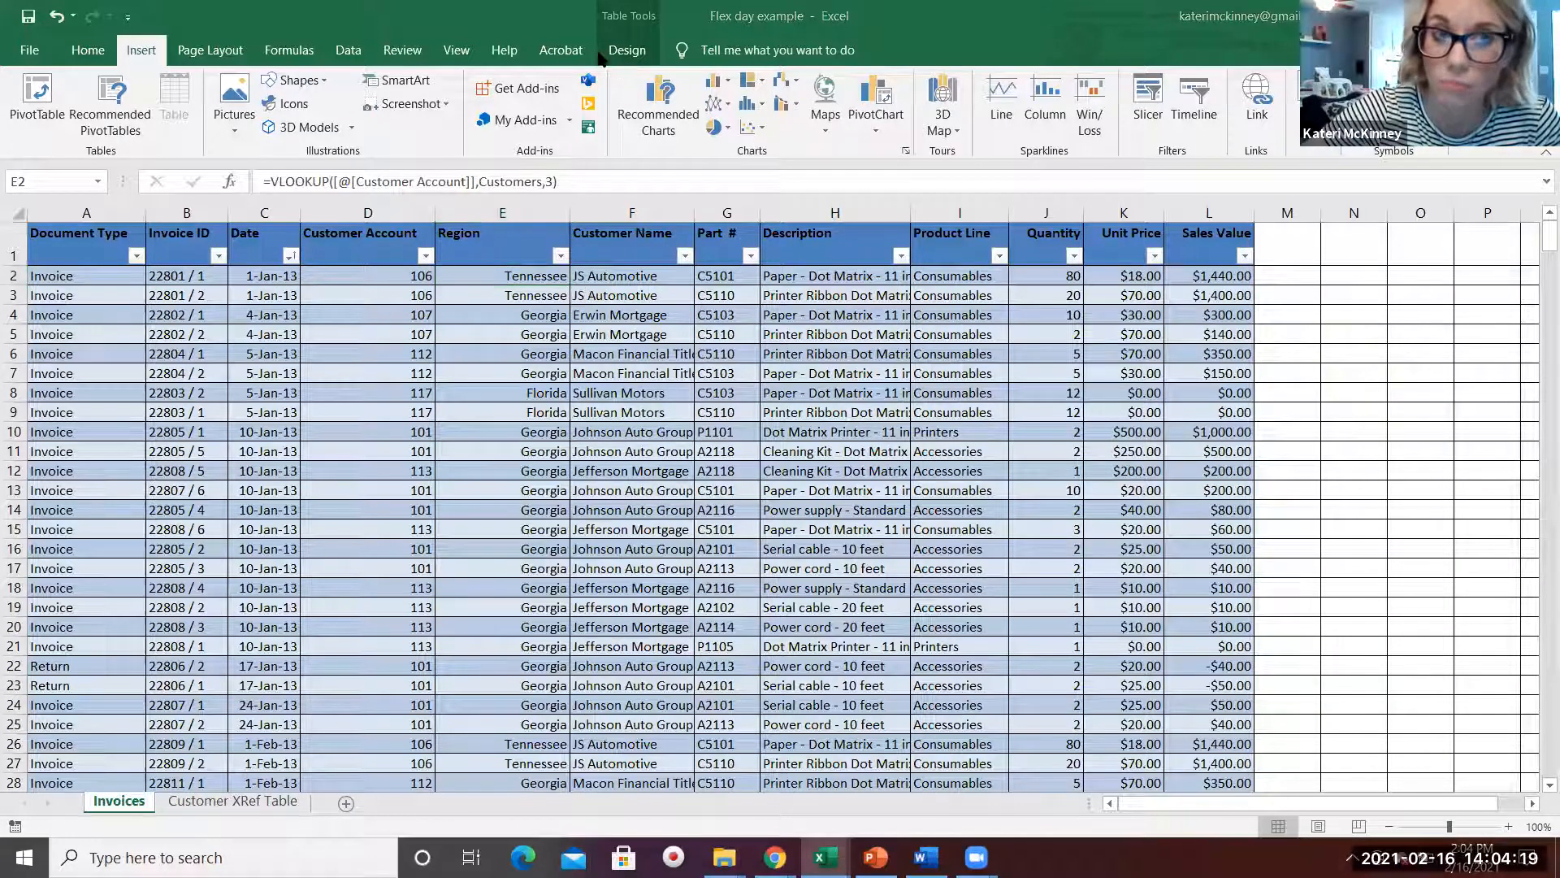
click(277, 277)
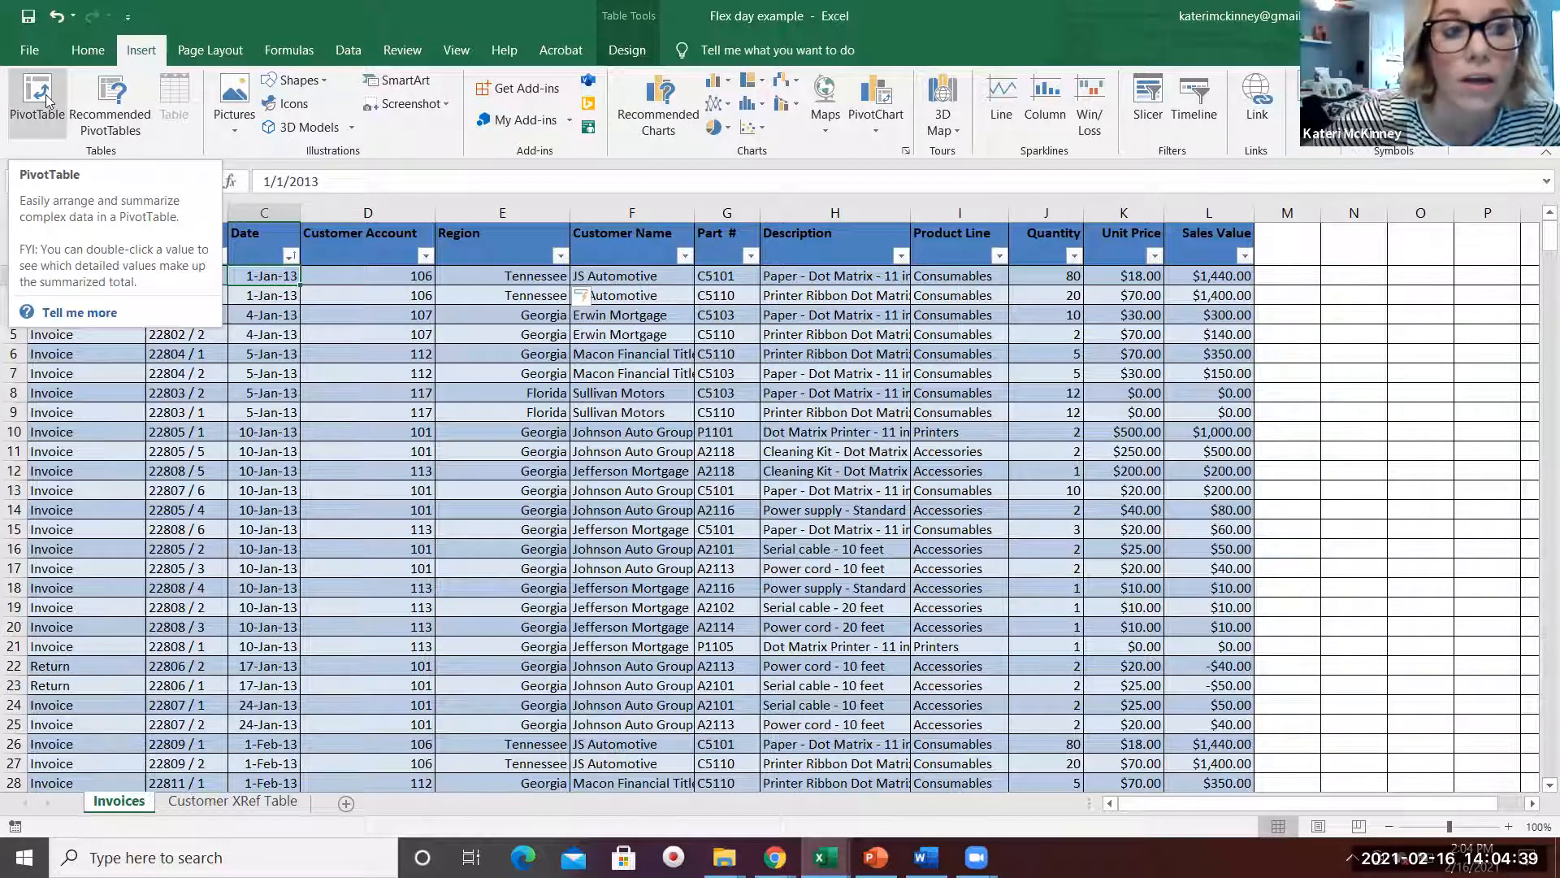
click(47, 99)
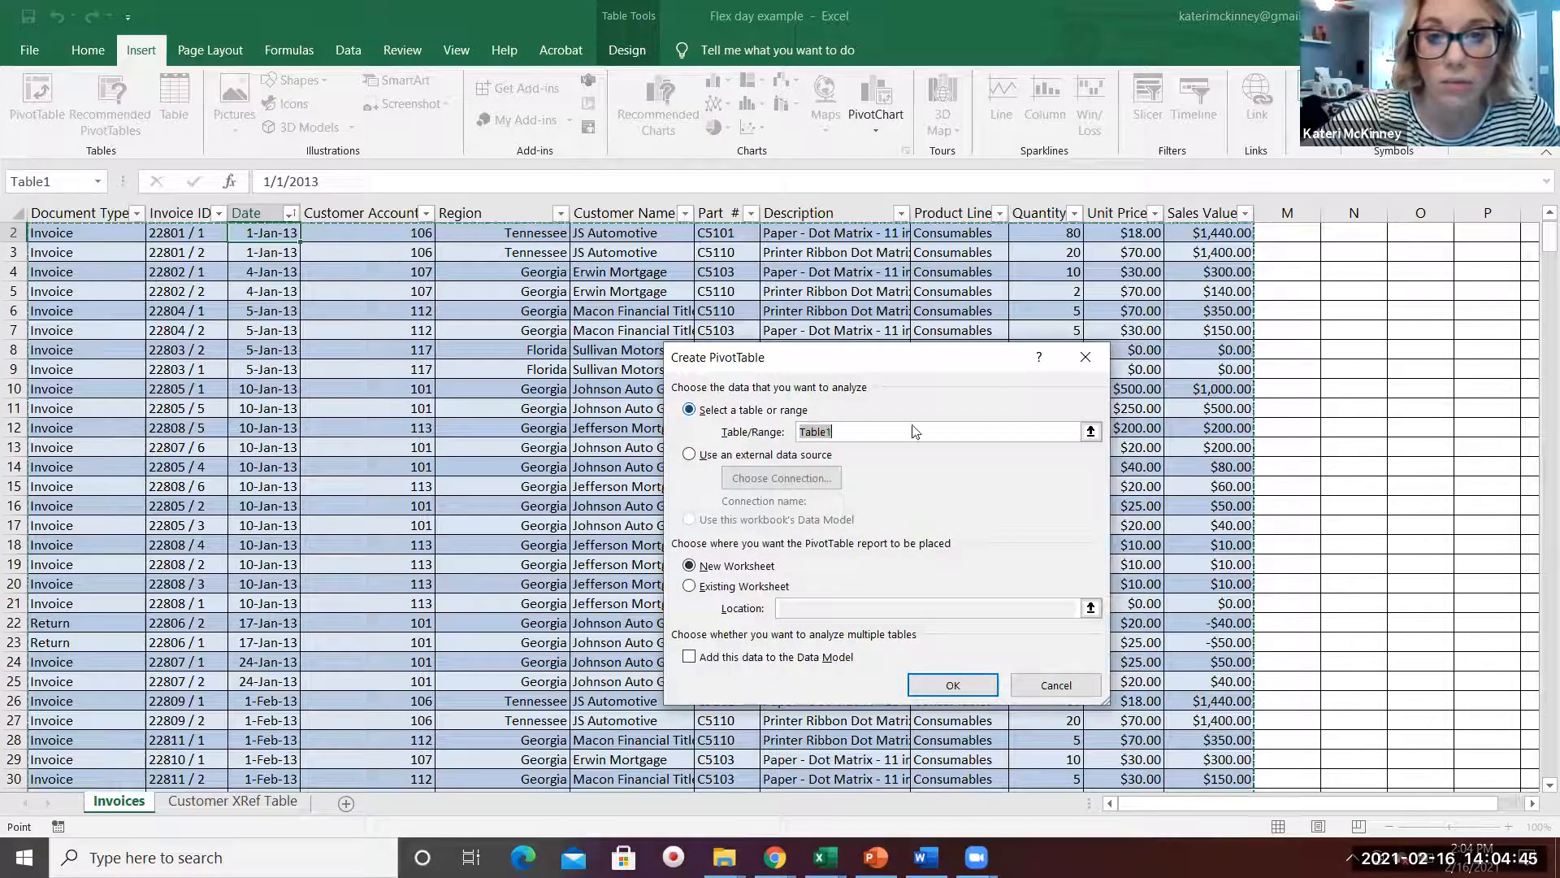
Step: Try to create the PivotTable on a new worksheet with invoicerecords as the source table or range
key(BackSpace)
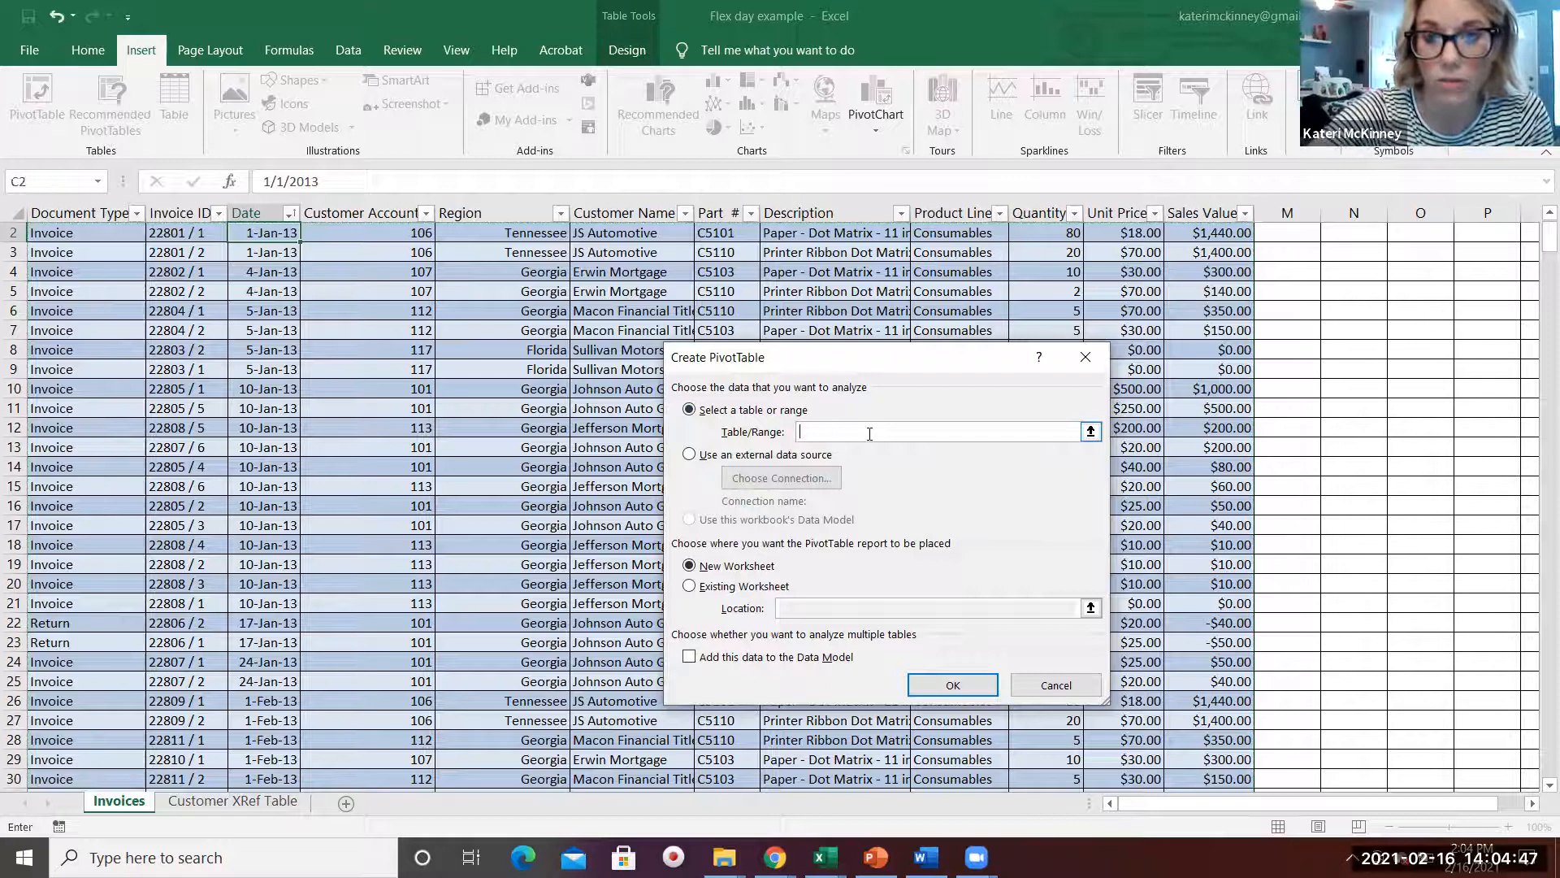
key(BackSpace)
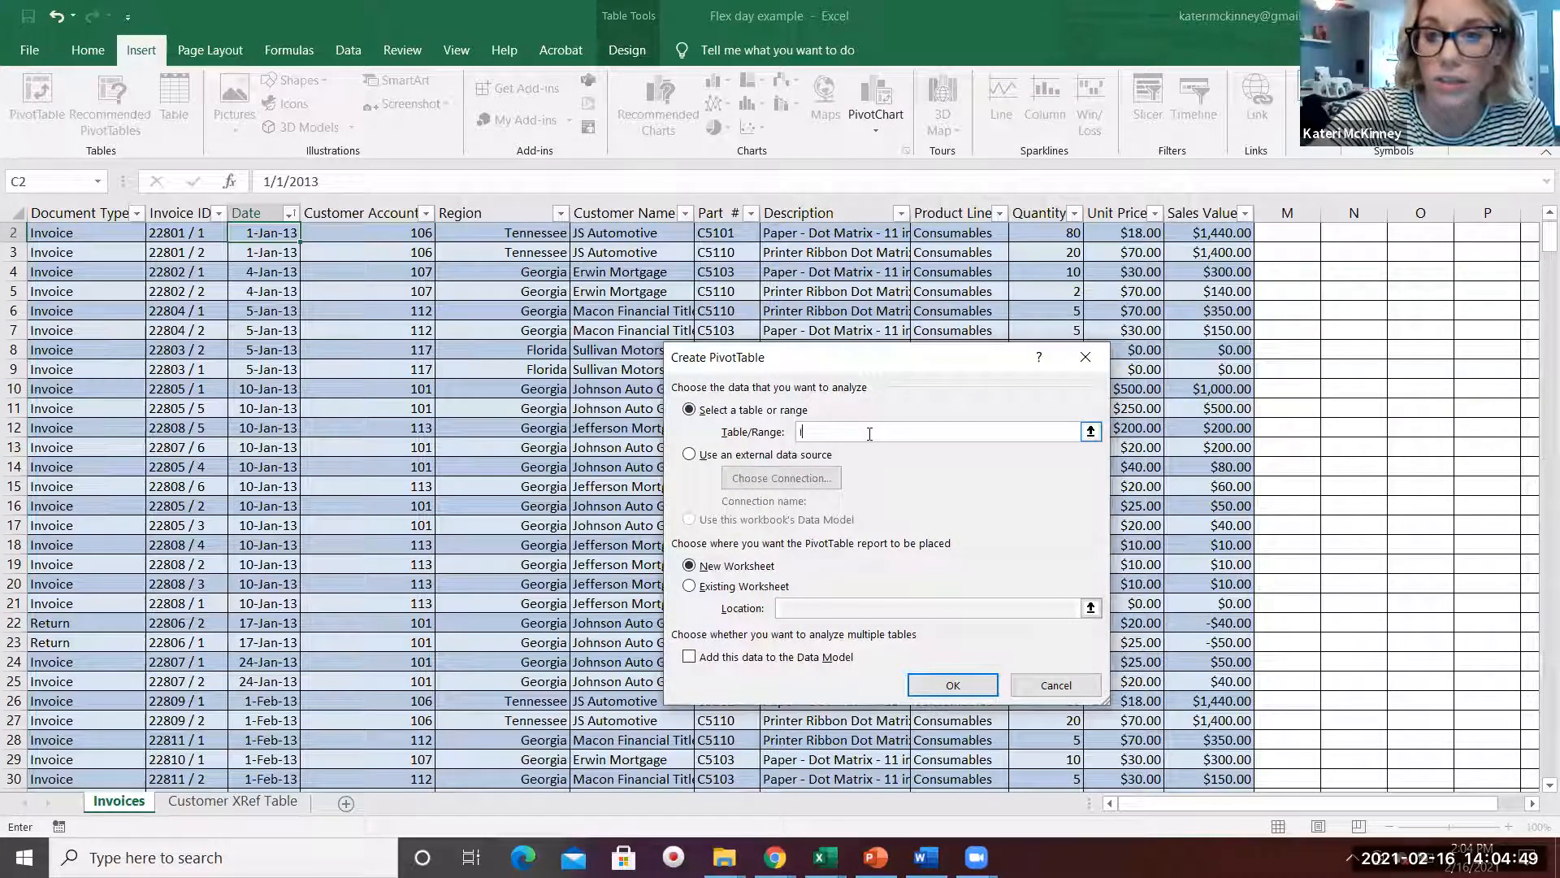
text(novi)
text(c)
key(BackSpace)
key(BackSpace)
key(BackSpace)
key(BackSpace)
text(invoice)
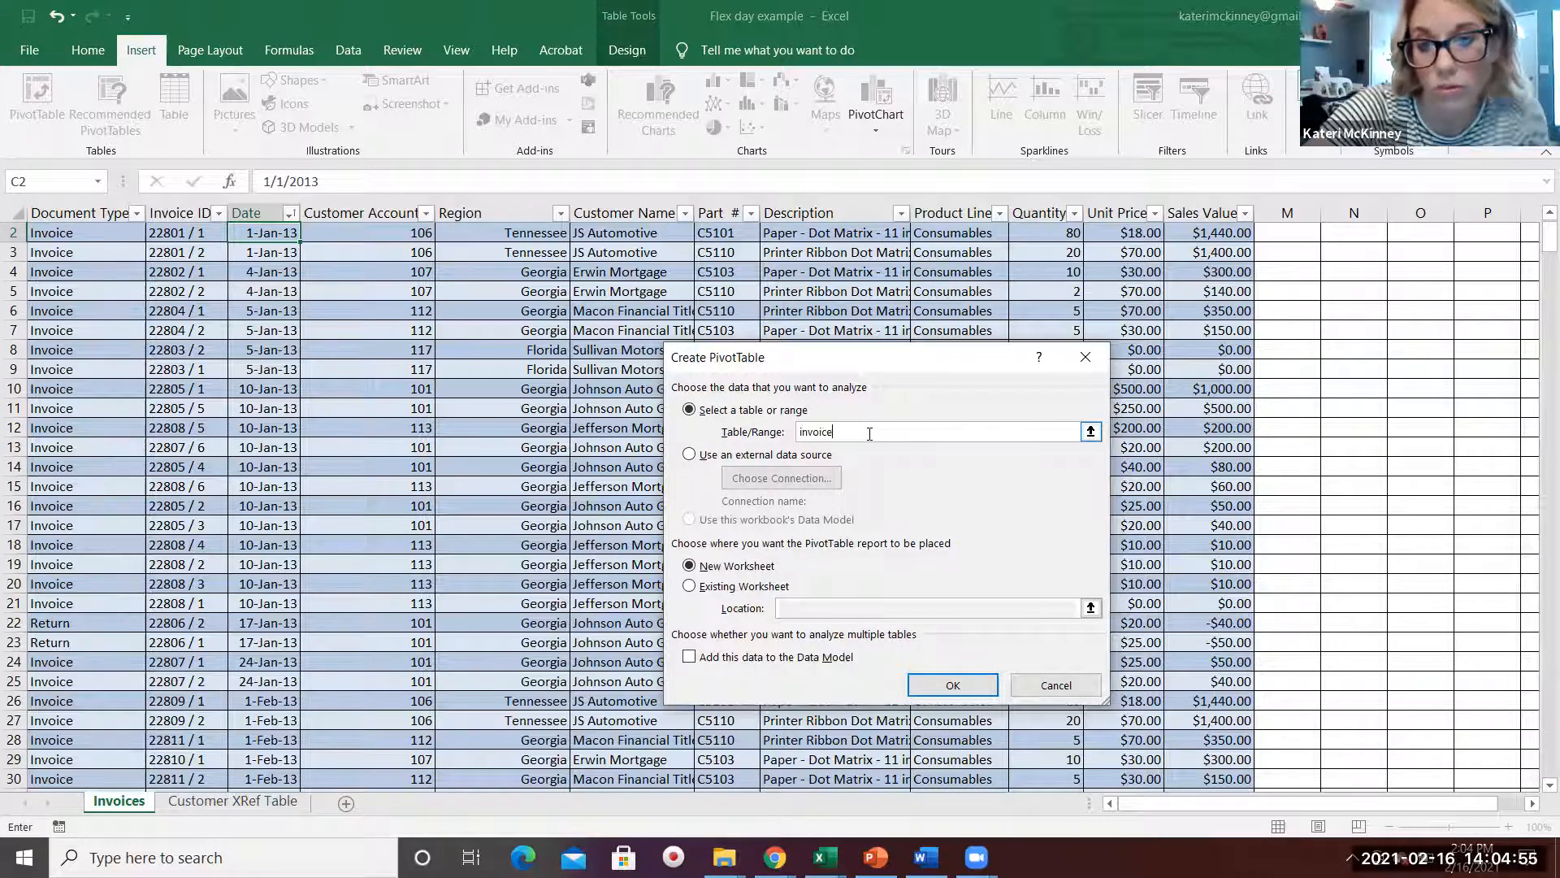
text(records)
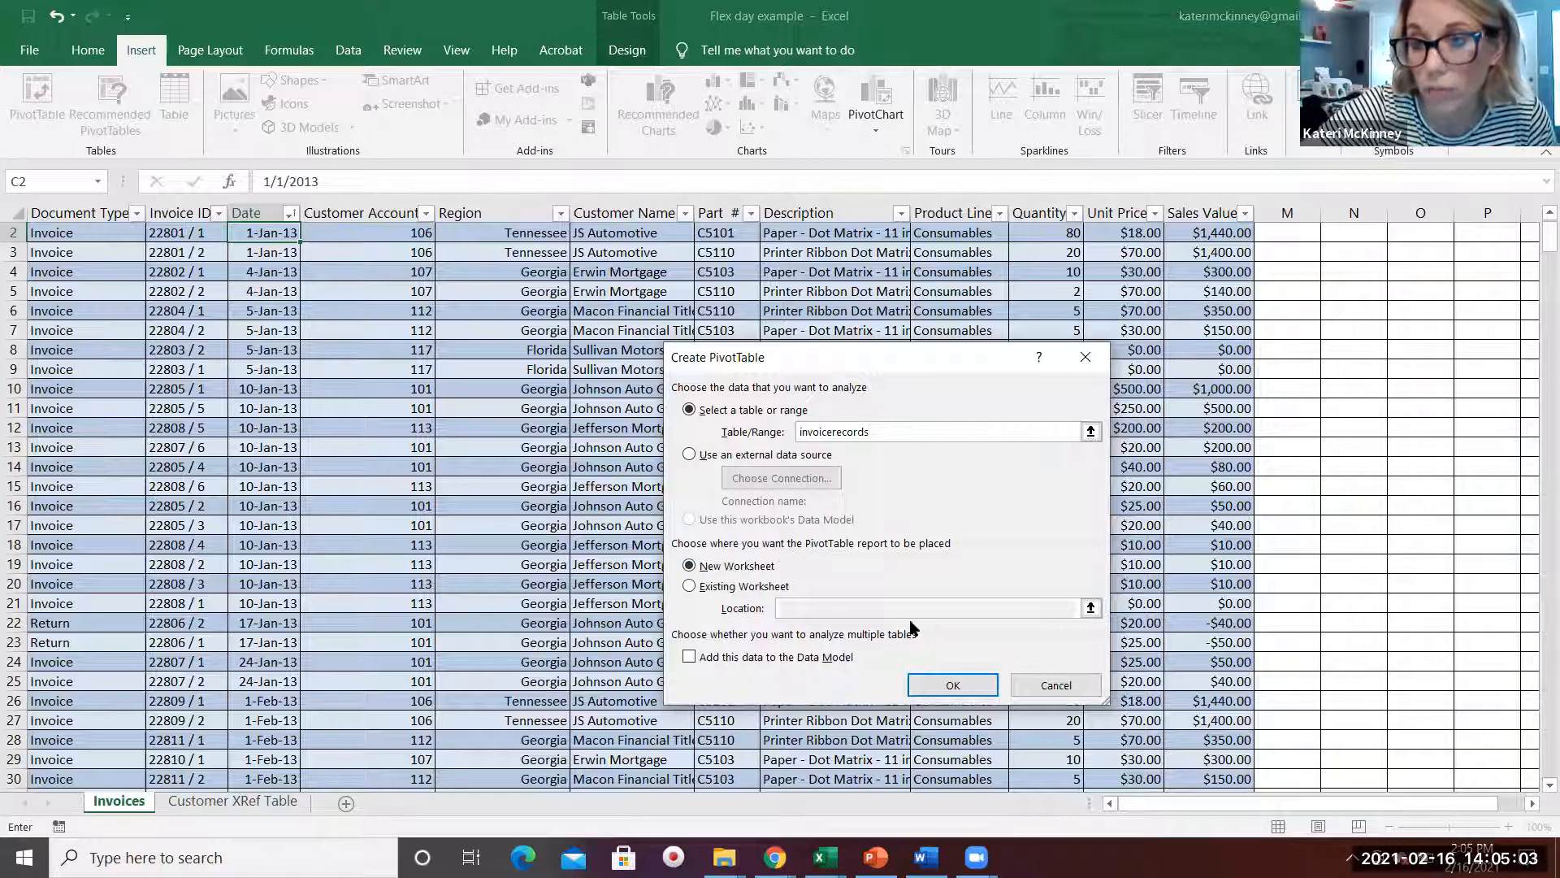
click(941, 684)
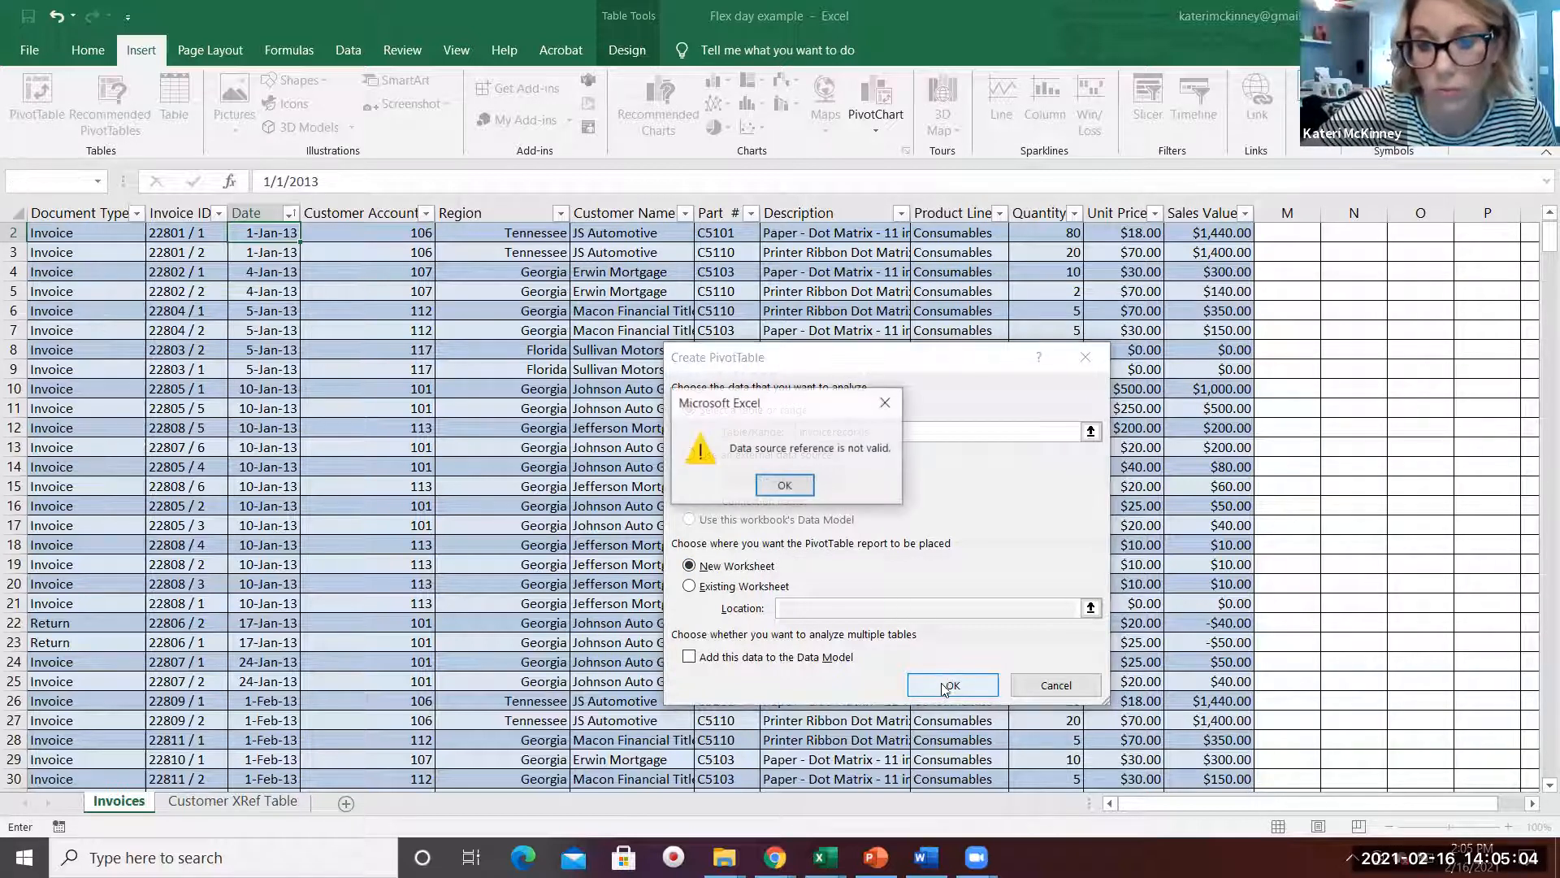
Step: Cancel the PivotTable creation and return to the header row of the invoice table
click(784, 485)
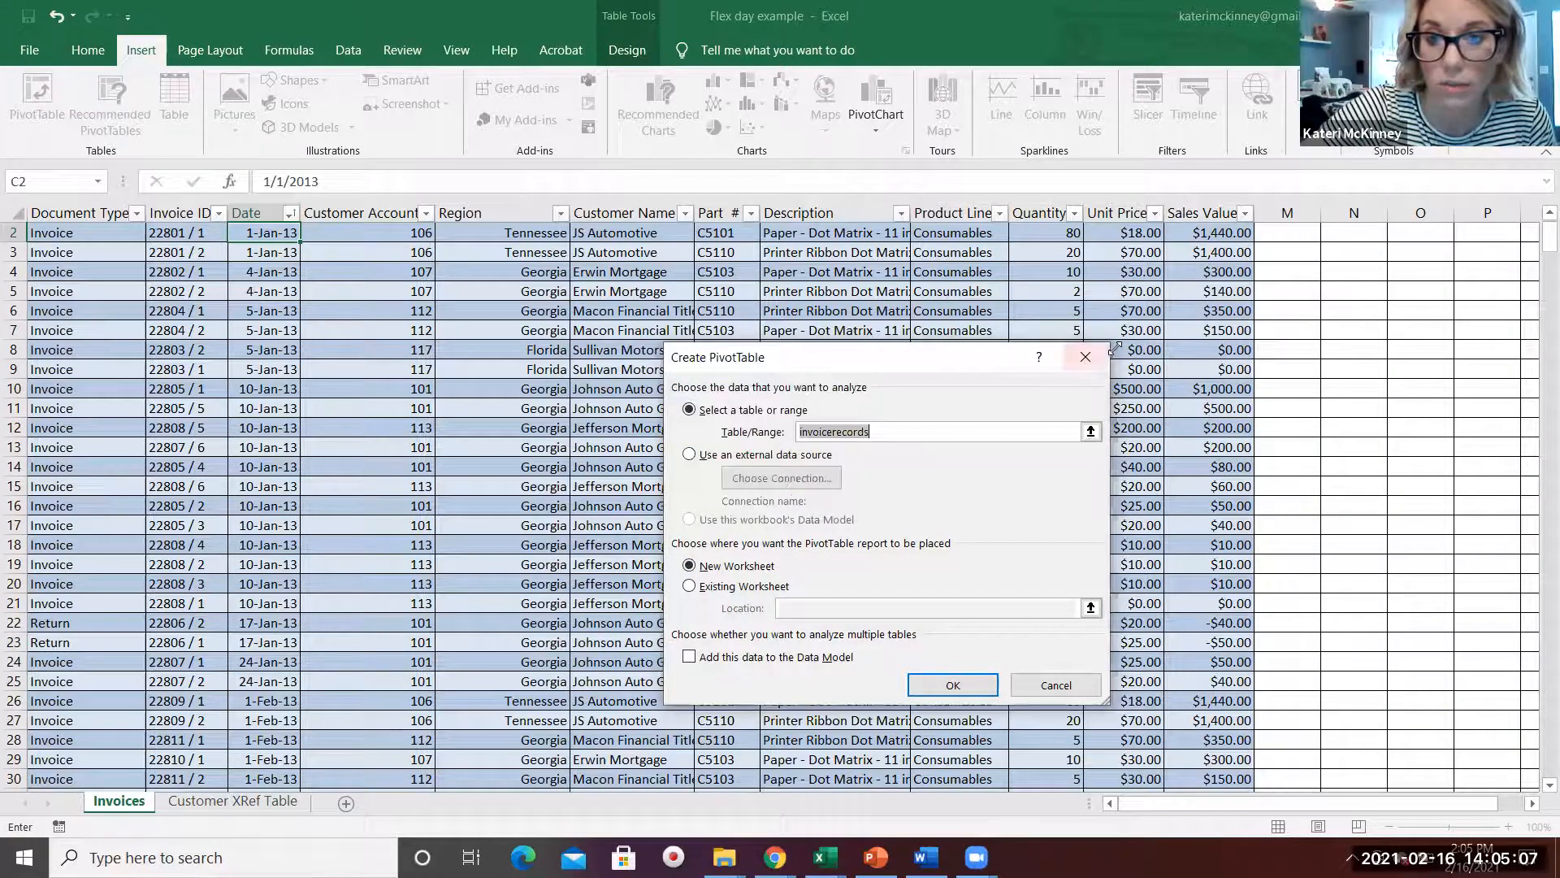
click(1085, 356)
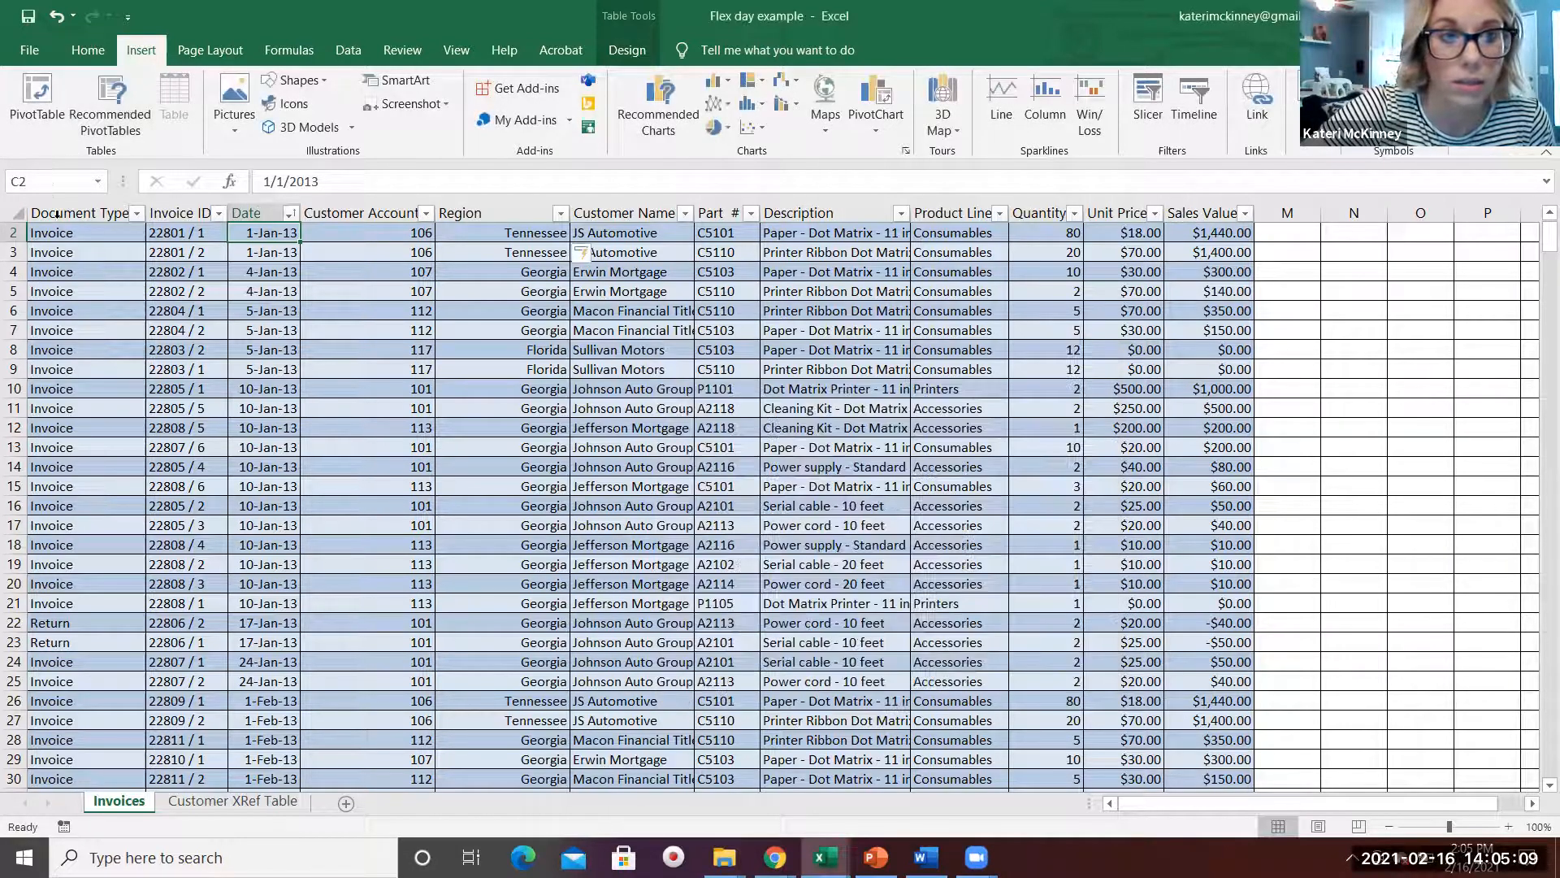
scroll(61, 244, up, 1)
click(56, 248)
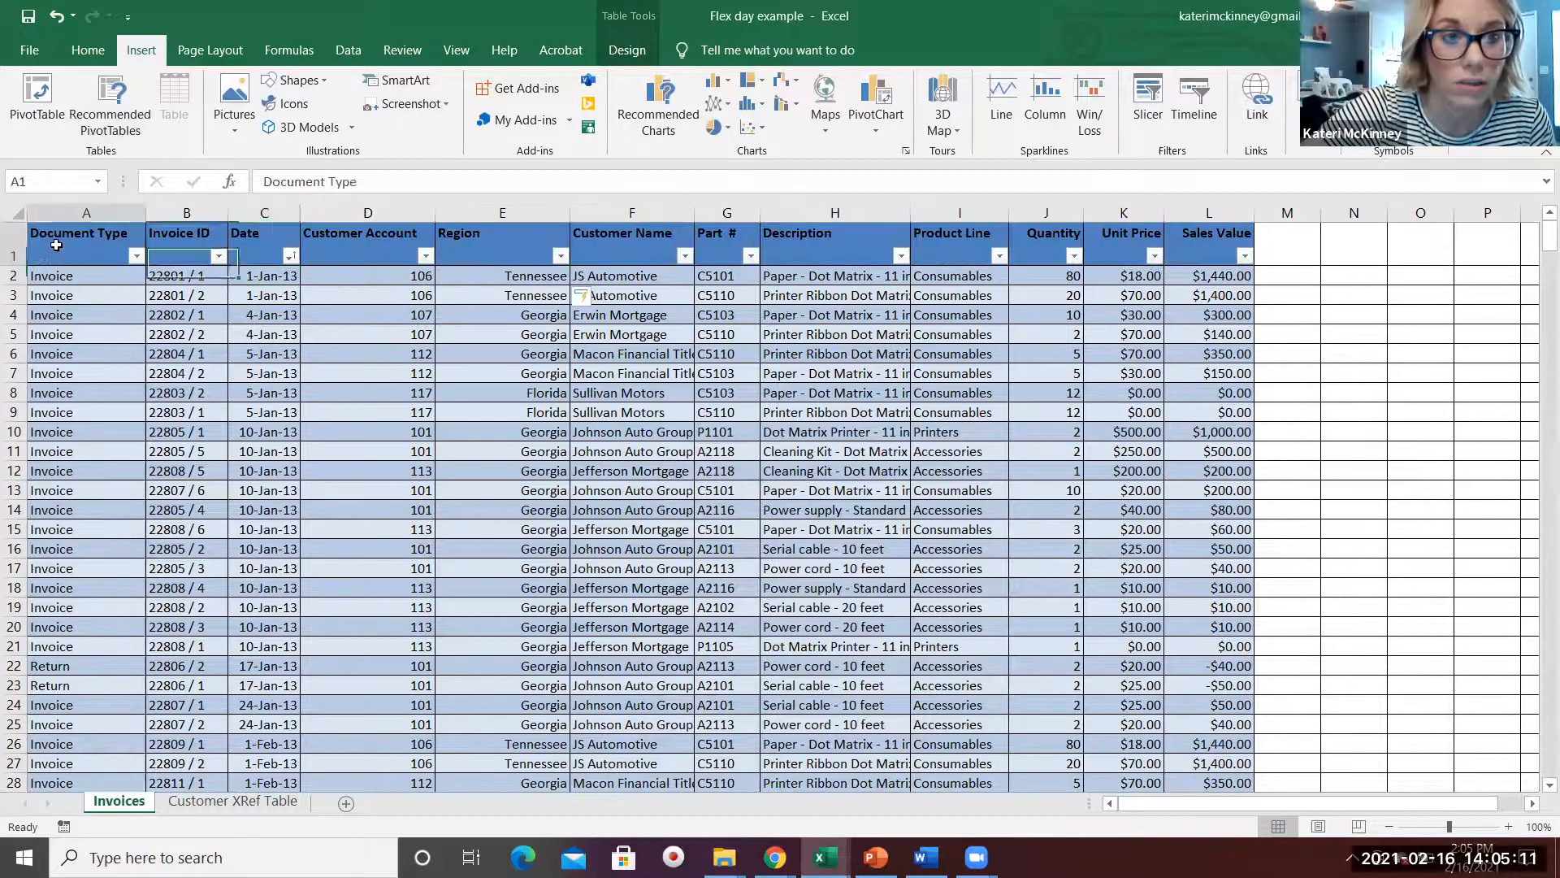
Step: Try to name the invoice table's data range Invoicerecord
click(47, 178)
click(14, 244)
click(93, 301)
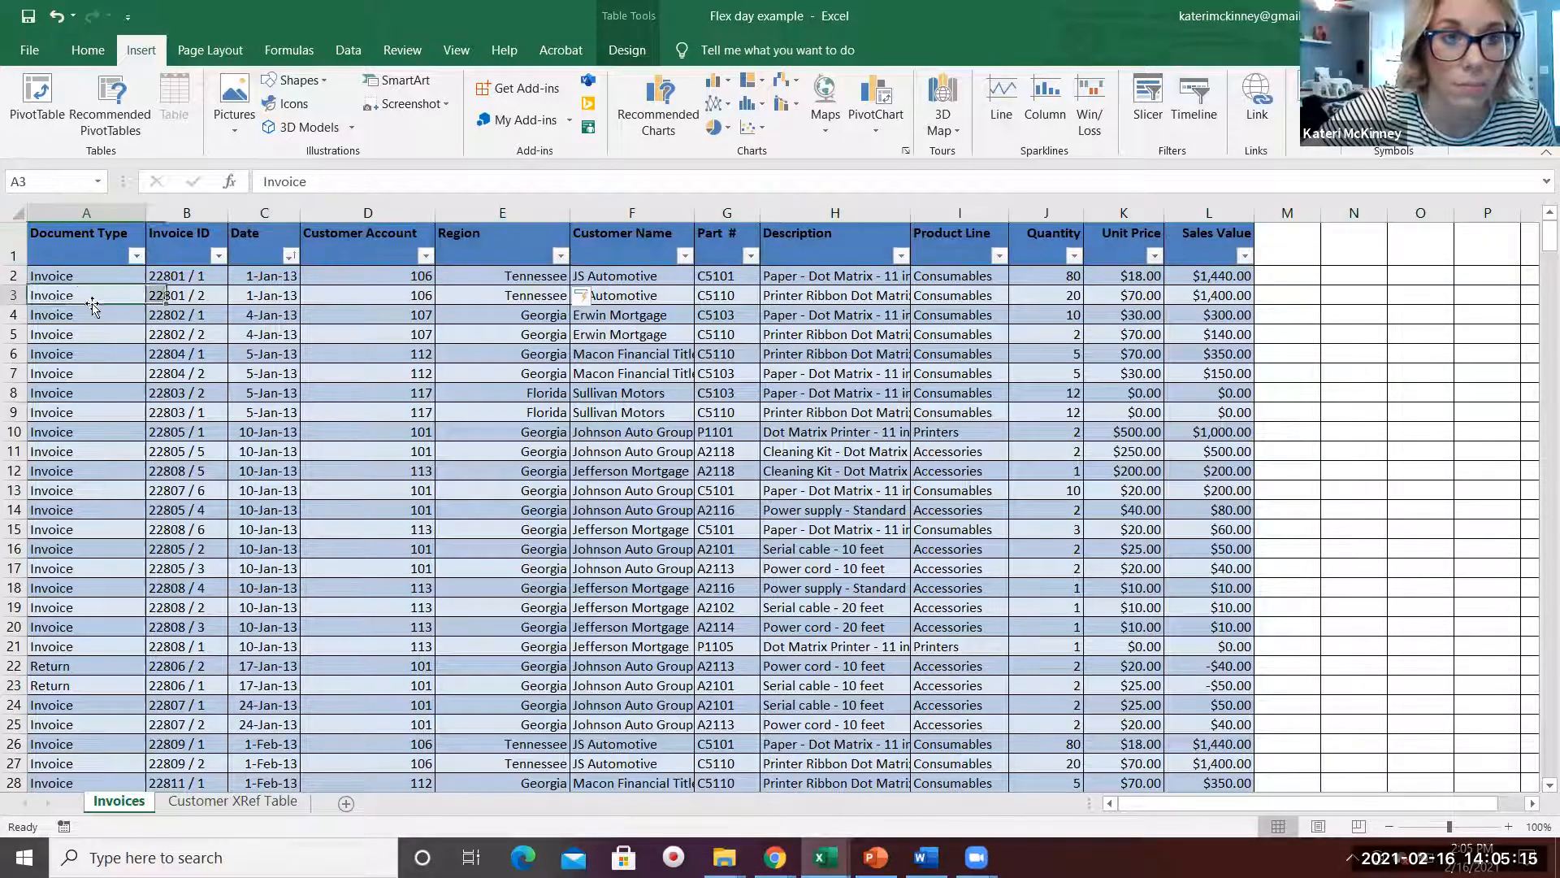
click(71, 183)
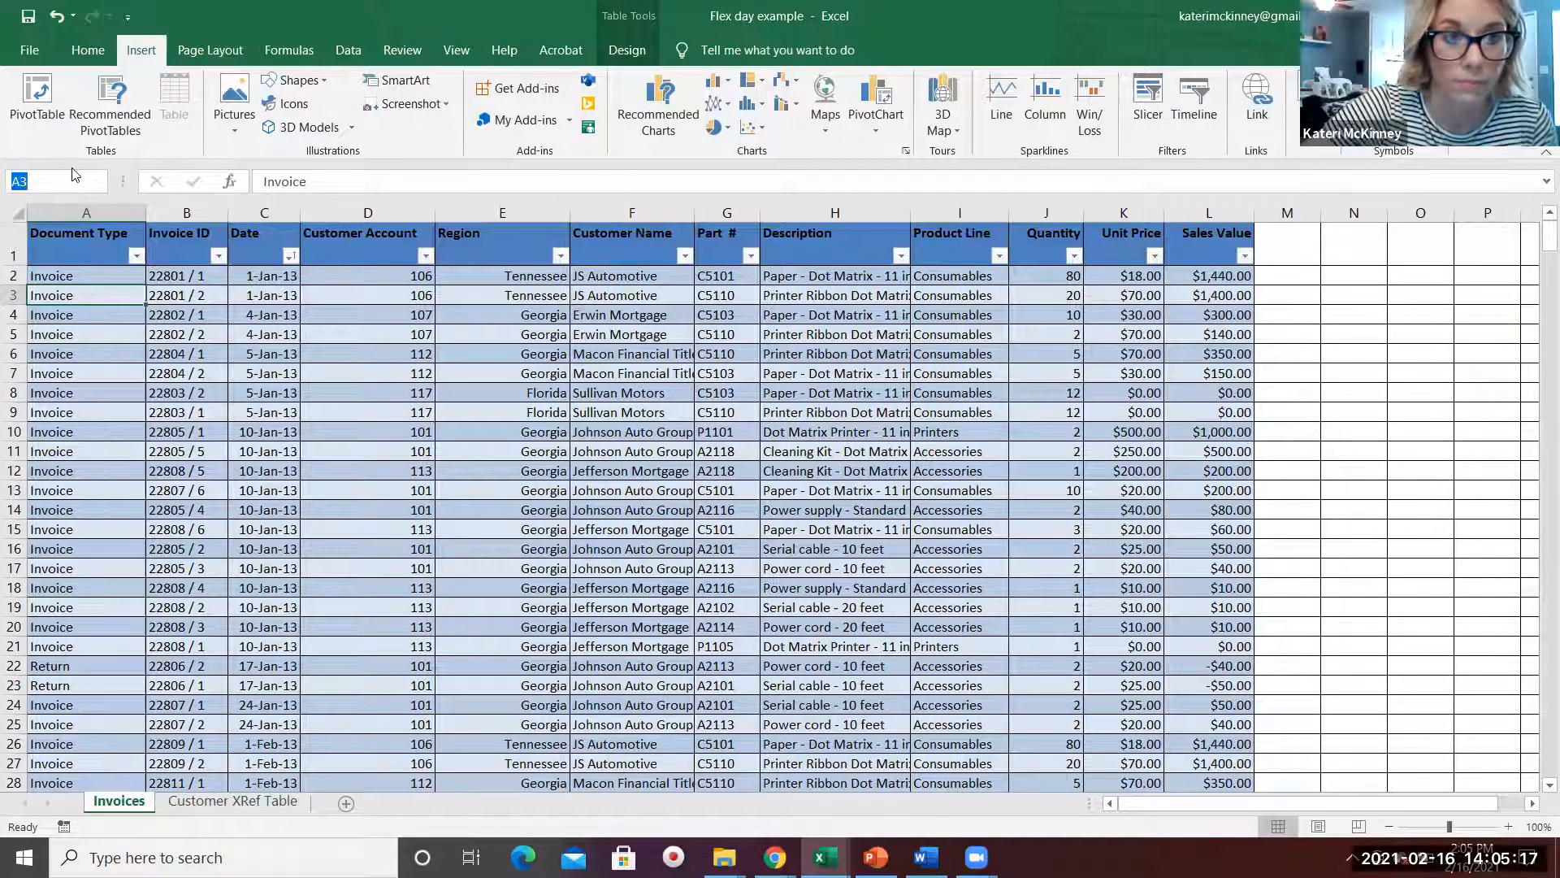
click(13, 256)
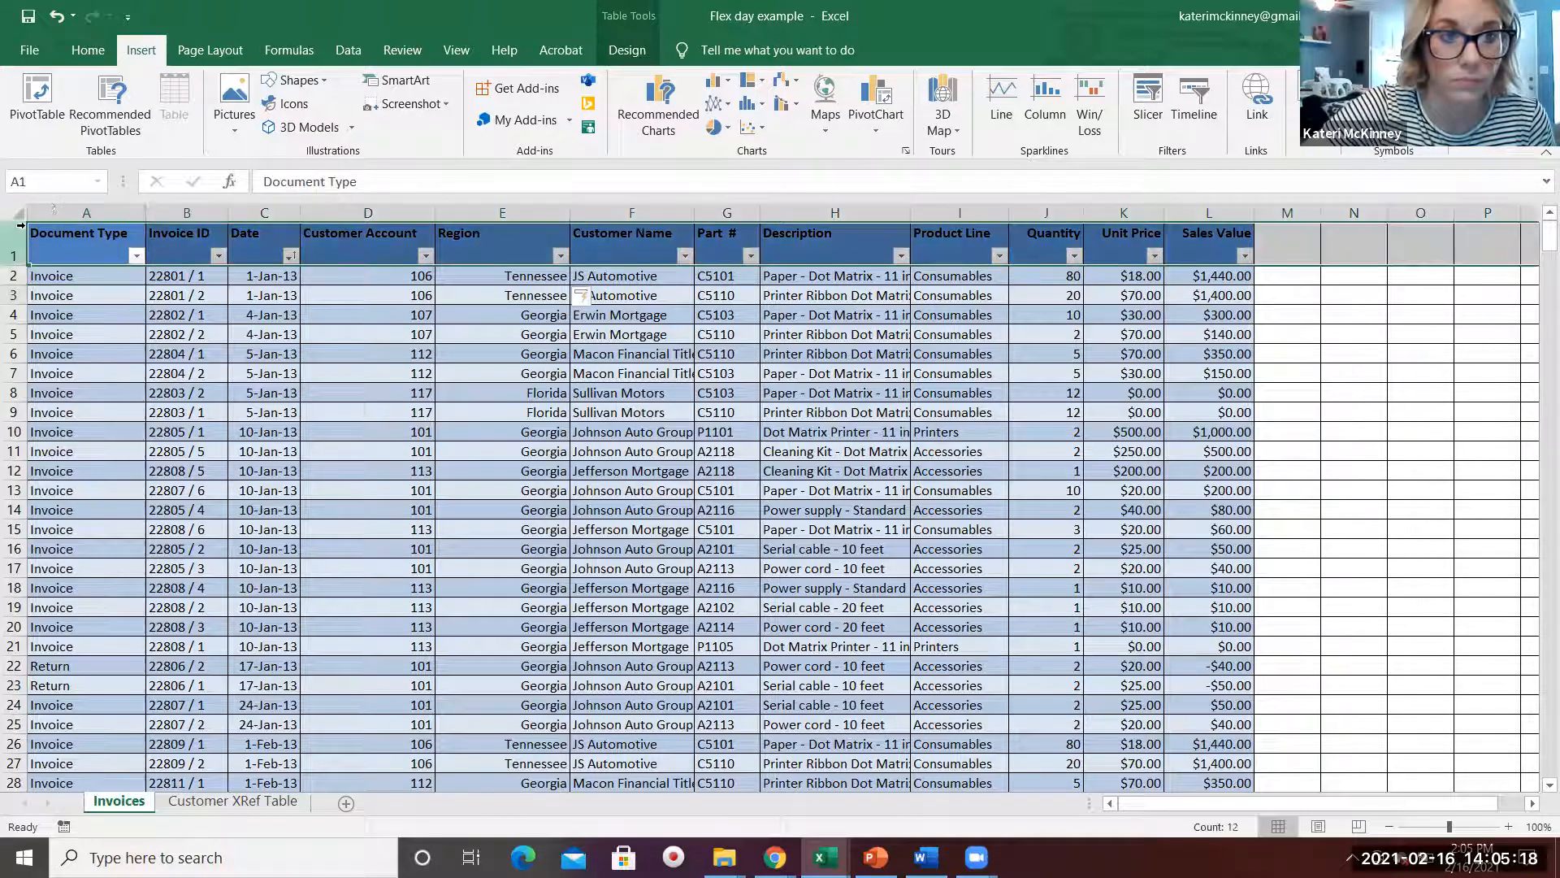
click(96, 185)
click(84, 204)
click(68, 182)
key(BackSpace)
text(In)
text(ovicew)
key(BackSpace)
key(BackSpace)
key(BackSpace)
text(voi)
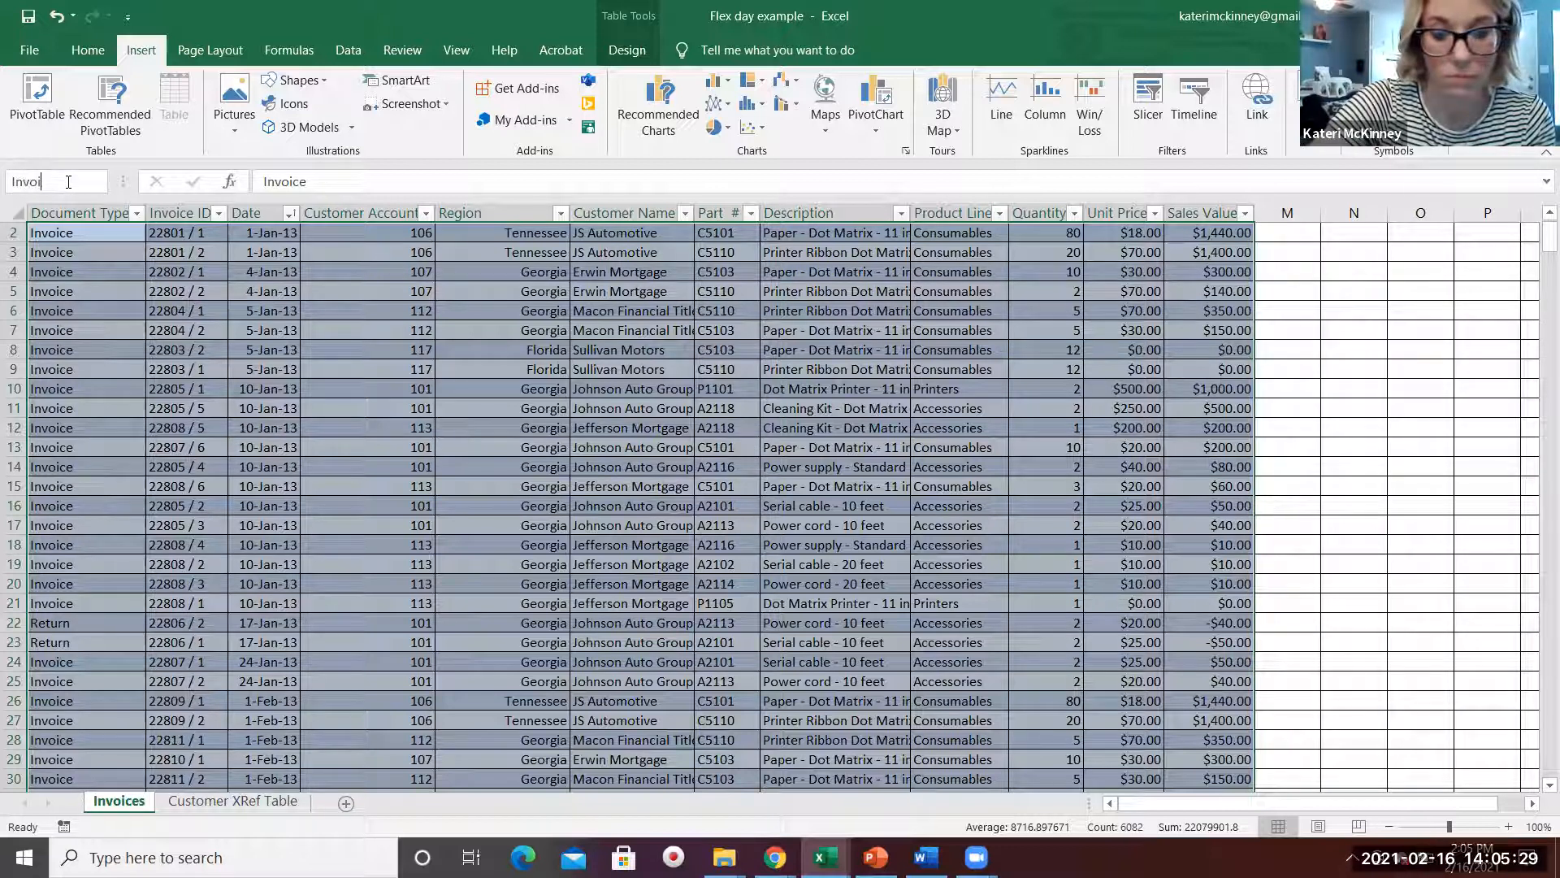
text(cerecord)
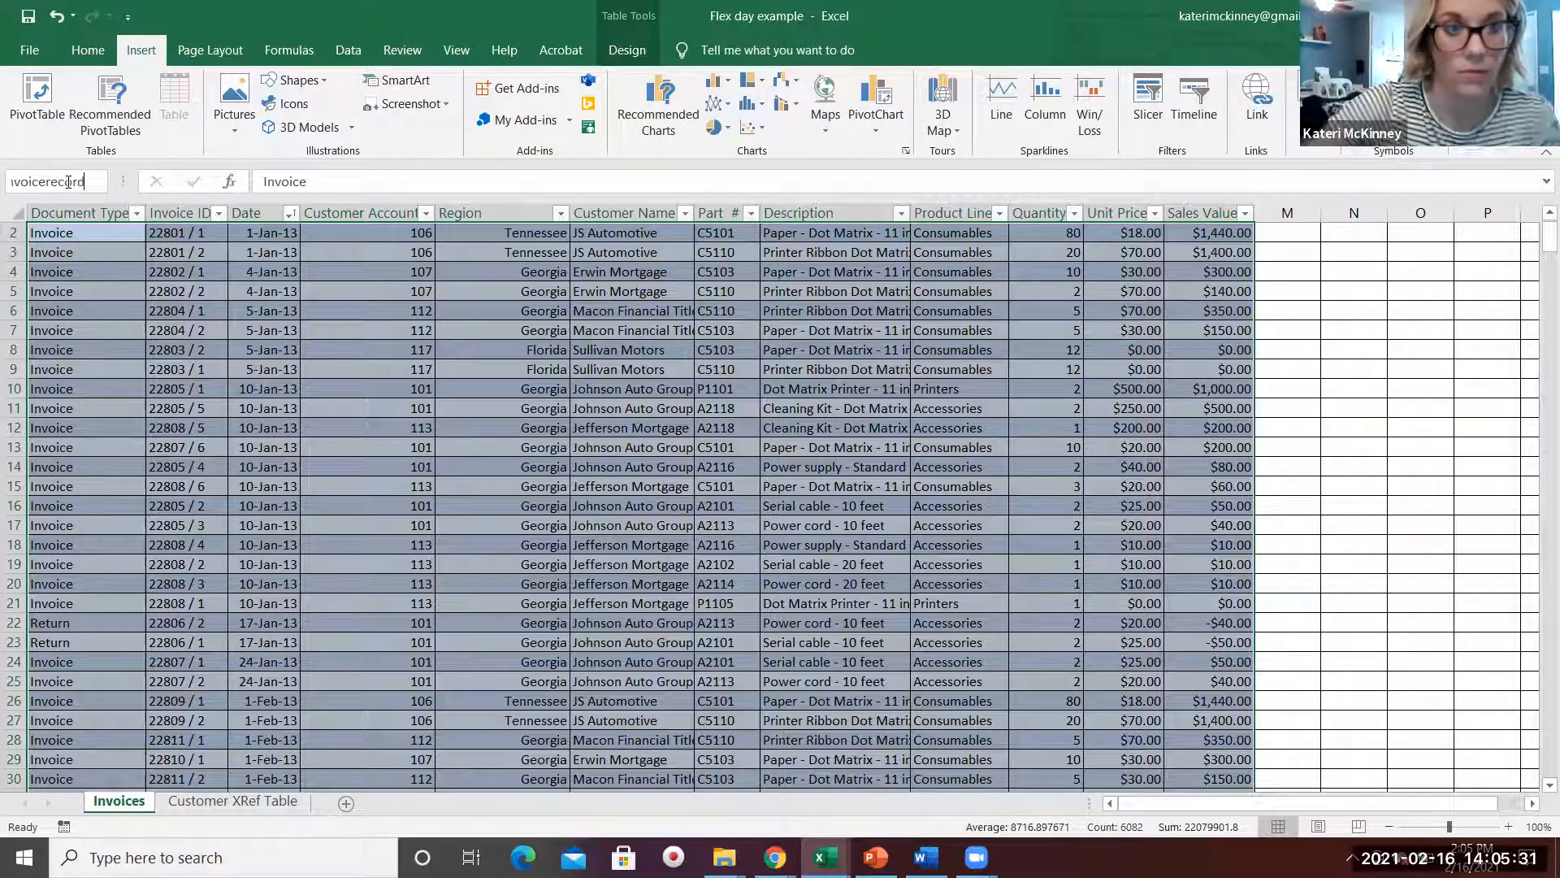
drag(100, 265, 98, 251)
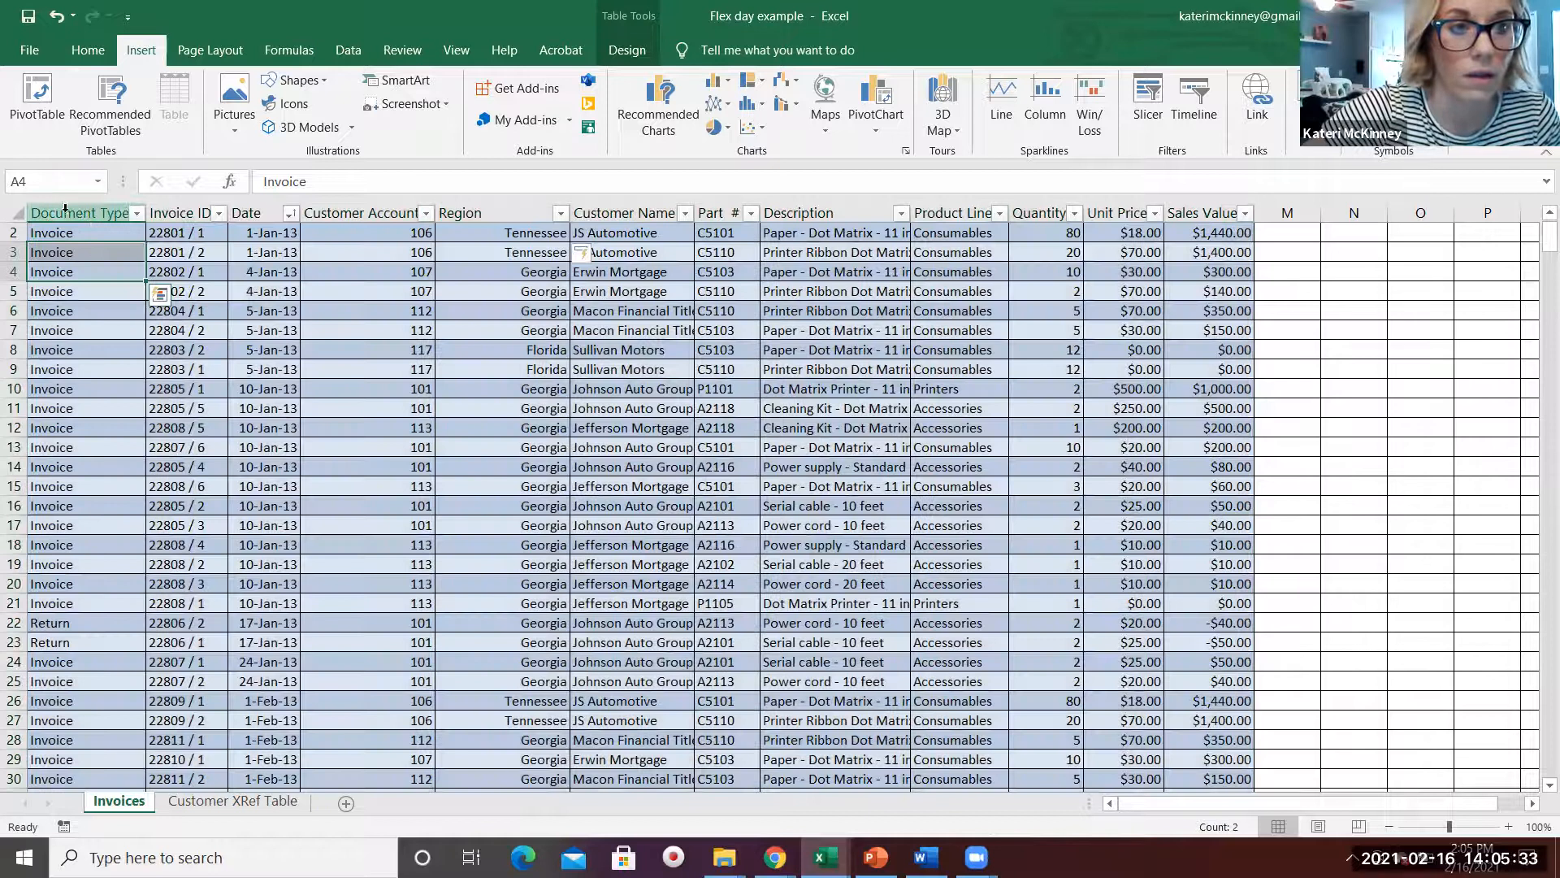
Step: Select the entire invoice table and create a PivotTable on a new worksheet with Table1 as the source
click(65, 234)
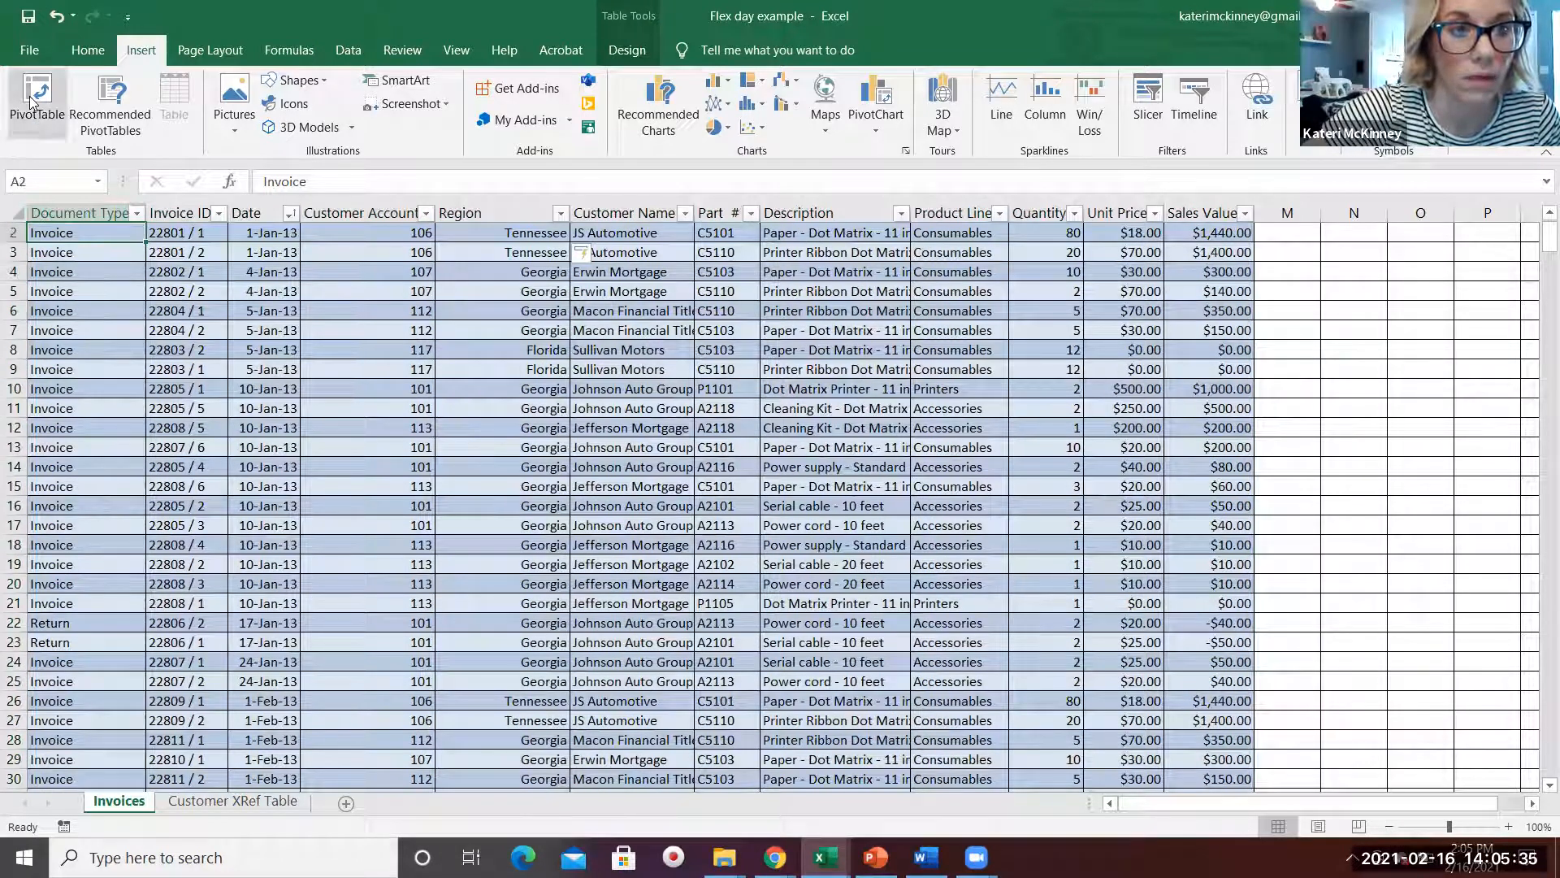
key(ctrl+shift+End)
click(292, 333)
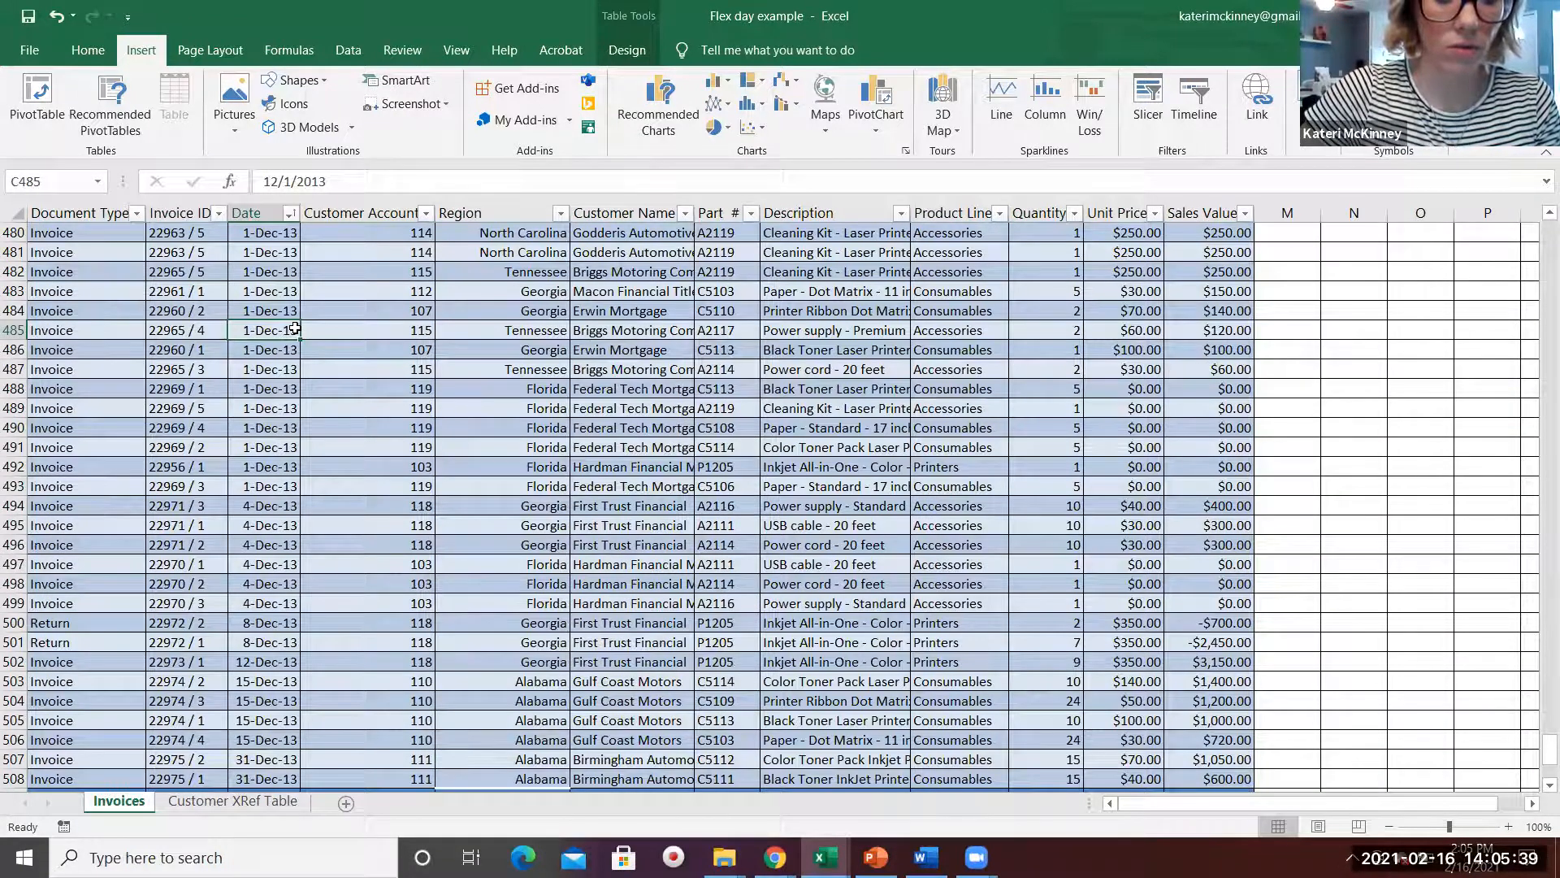
key(ctrl+a)
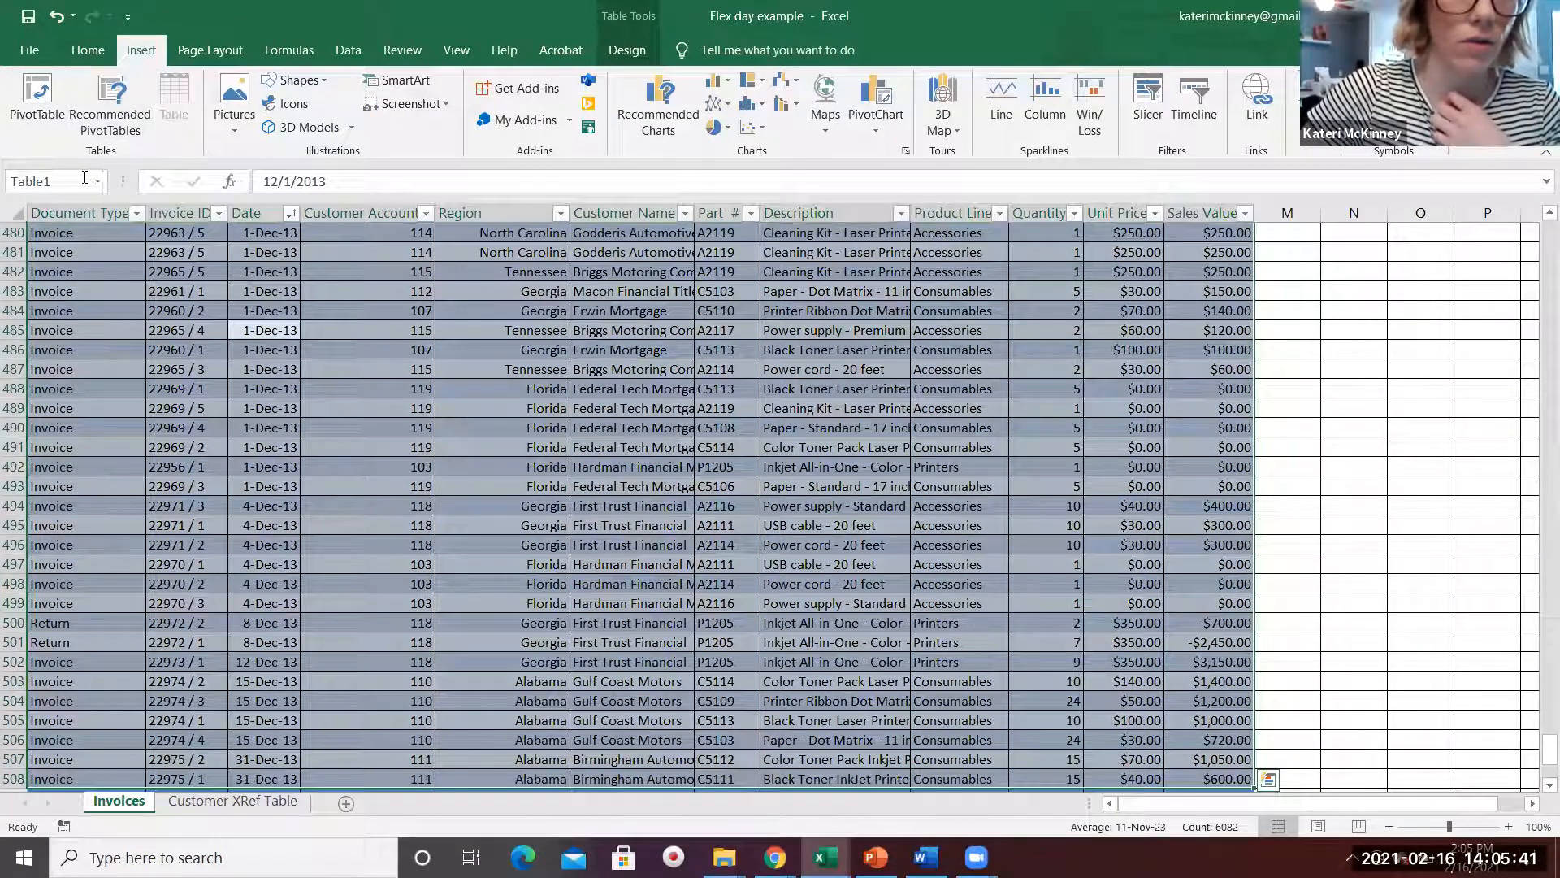
click(37, 95)
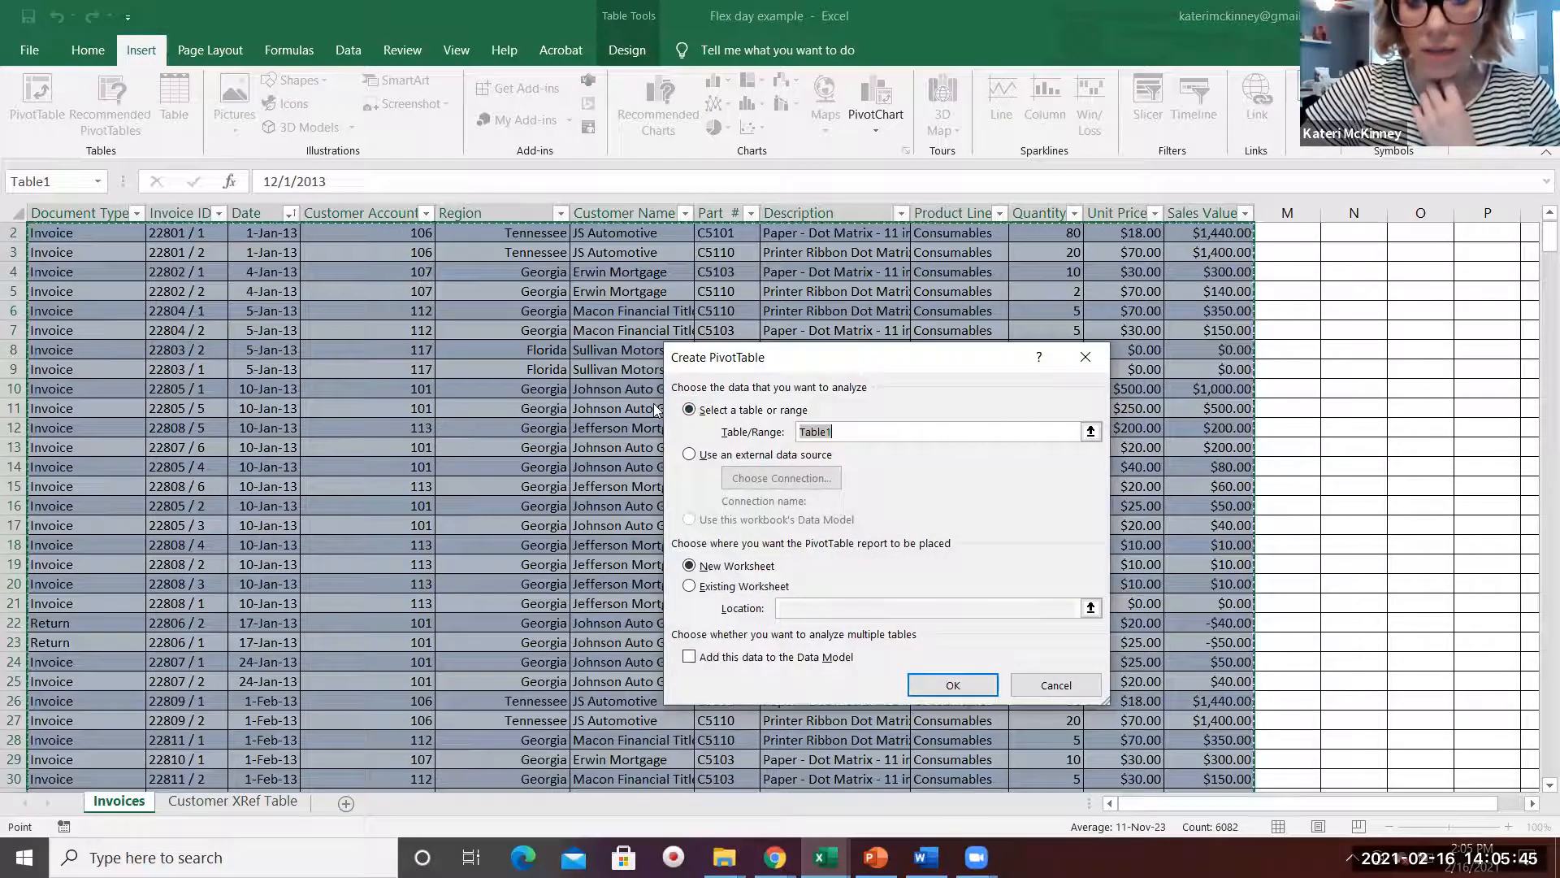
click(965, 683)
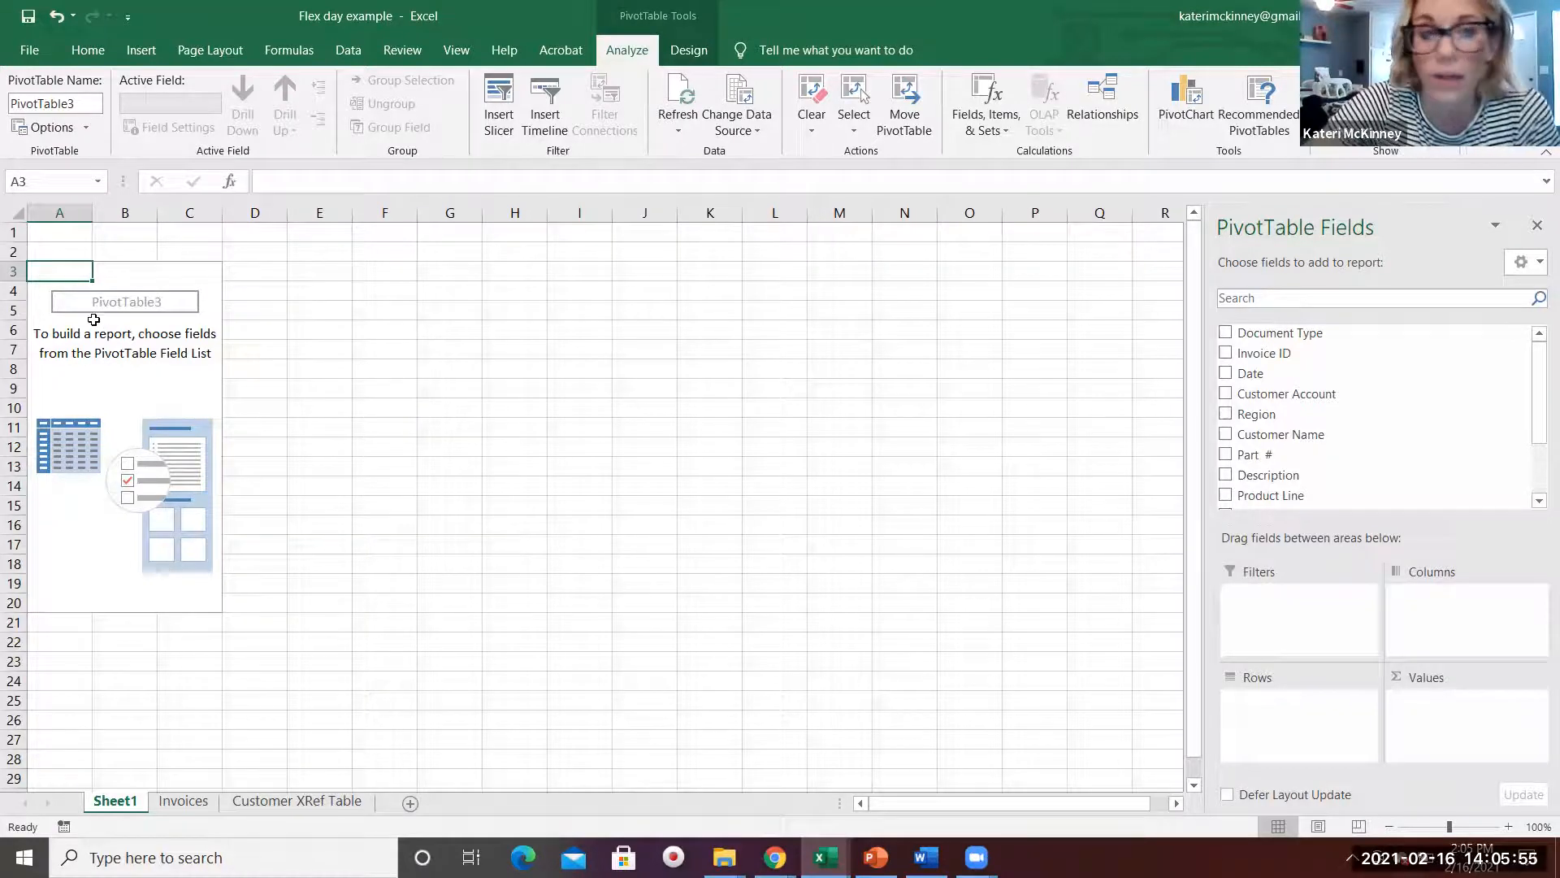
Step: Rename the new PivotTable as Dataentry
click(176, 301)
click(123, 301)
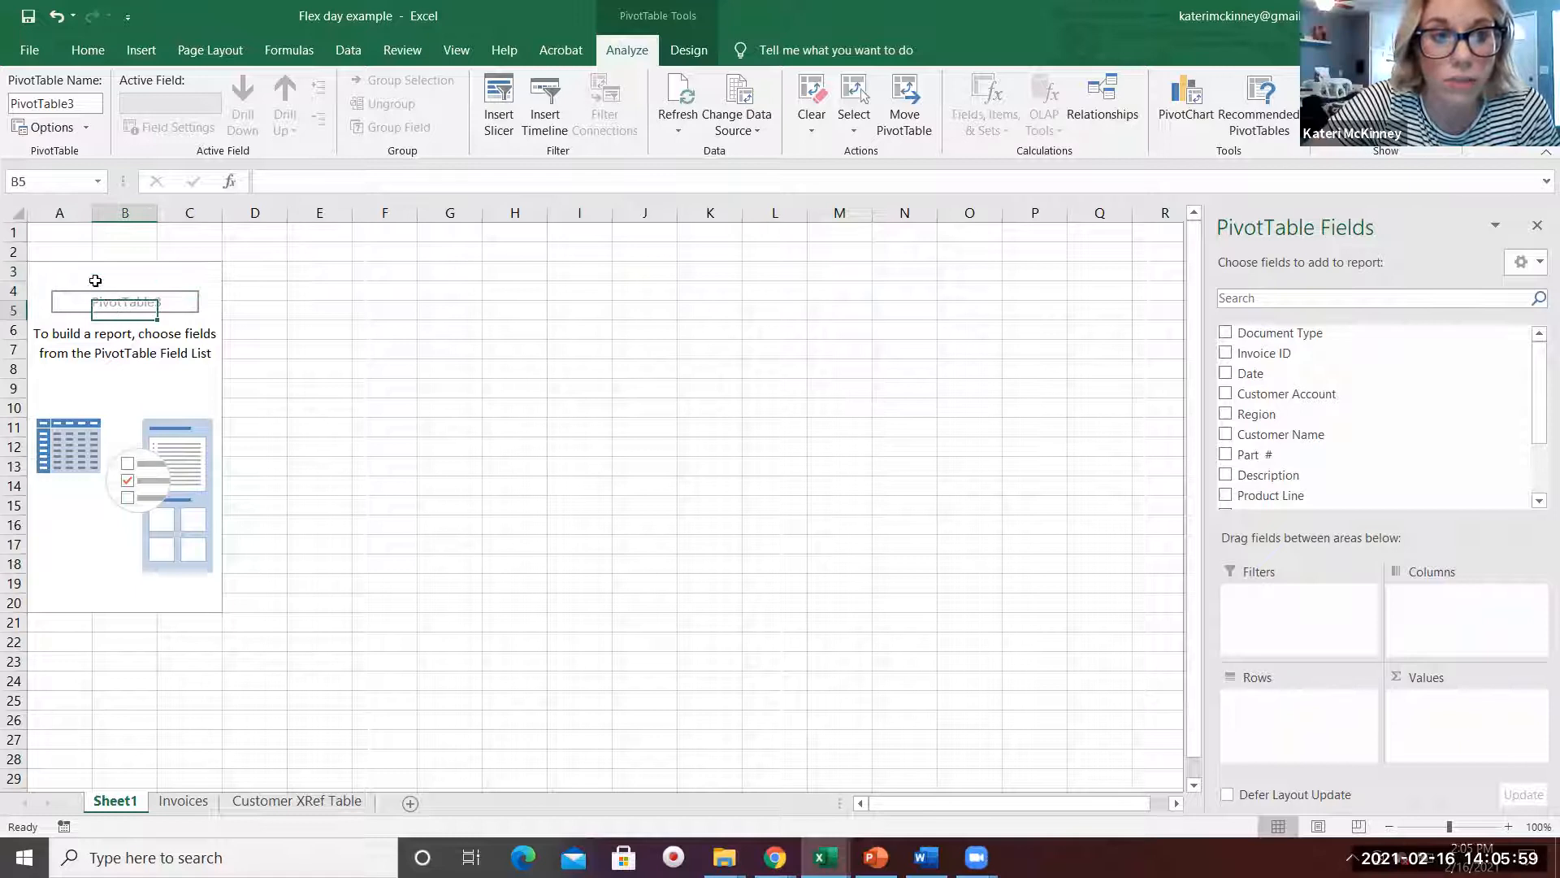
click(88, 107)
key(BackSpace)
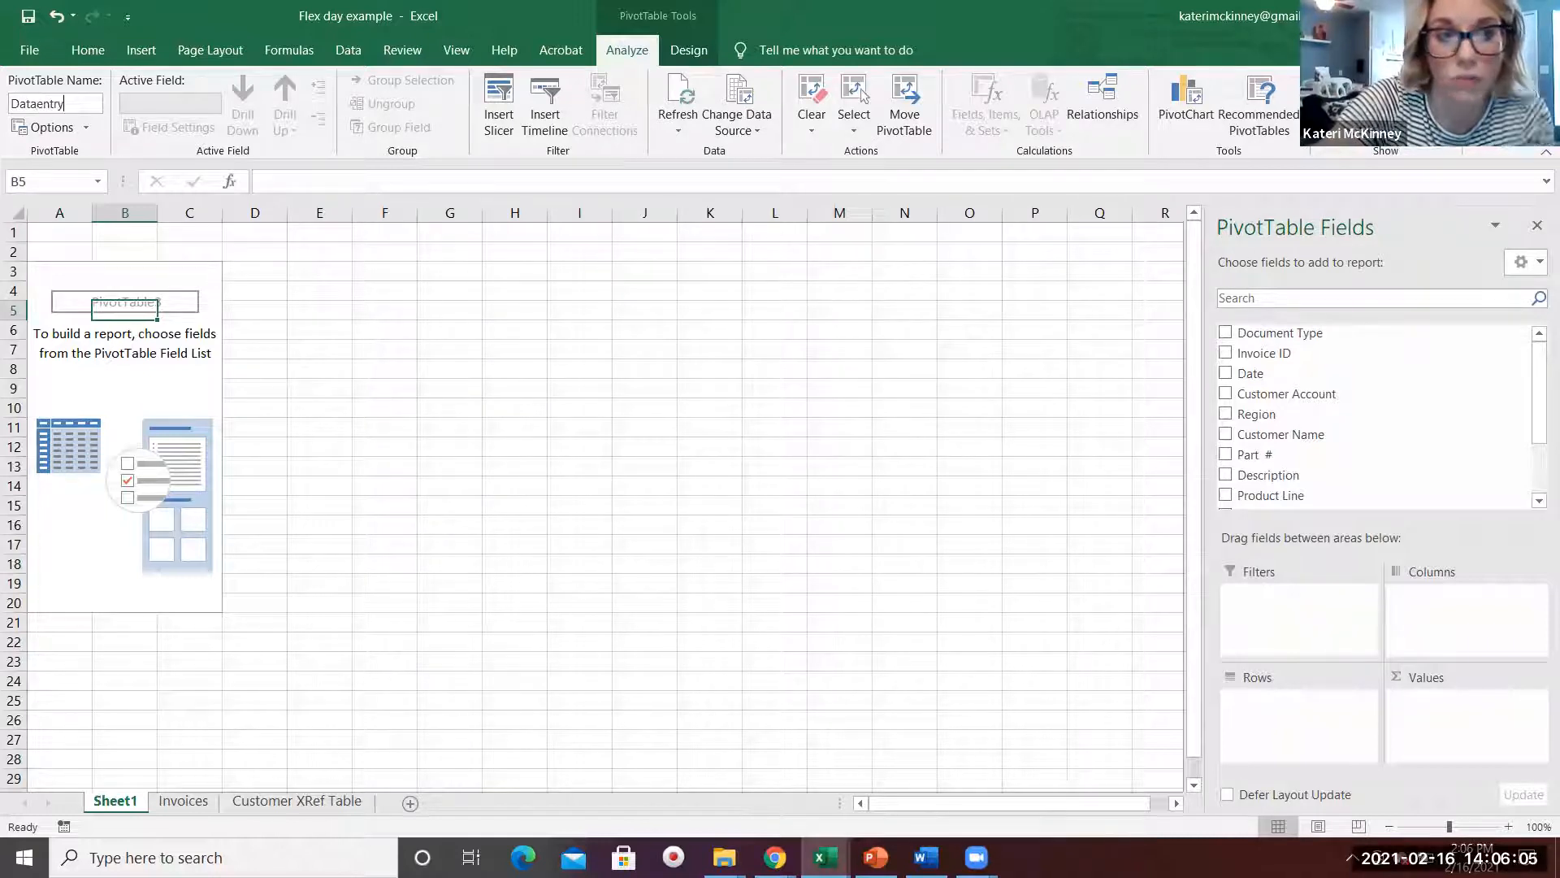
click(281, 309)
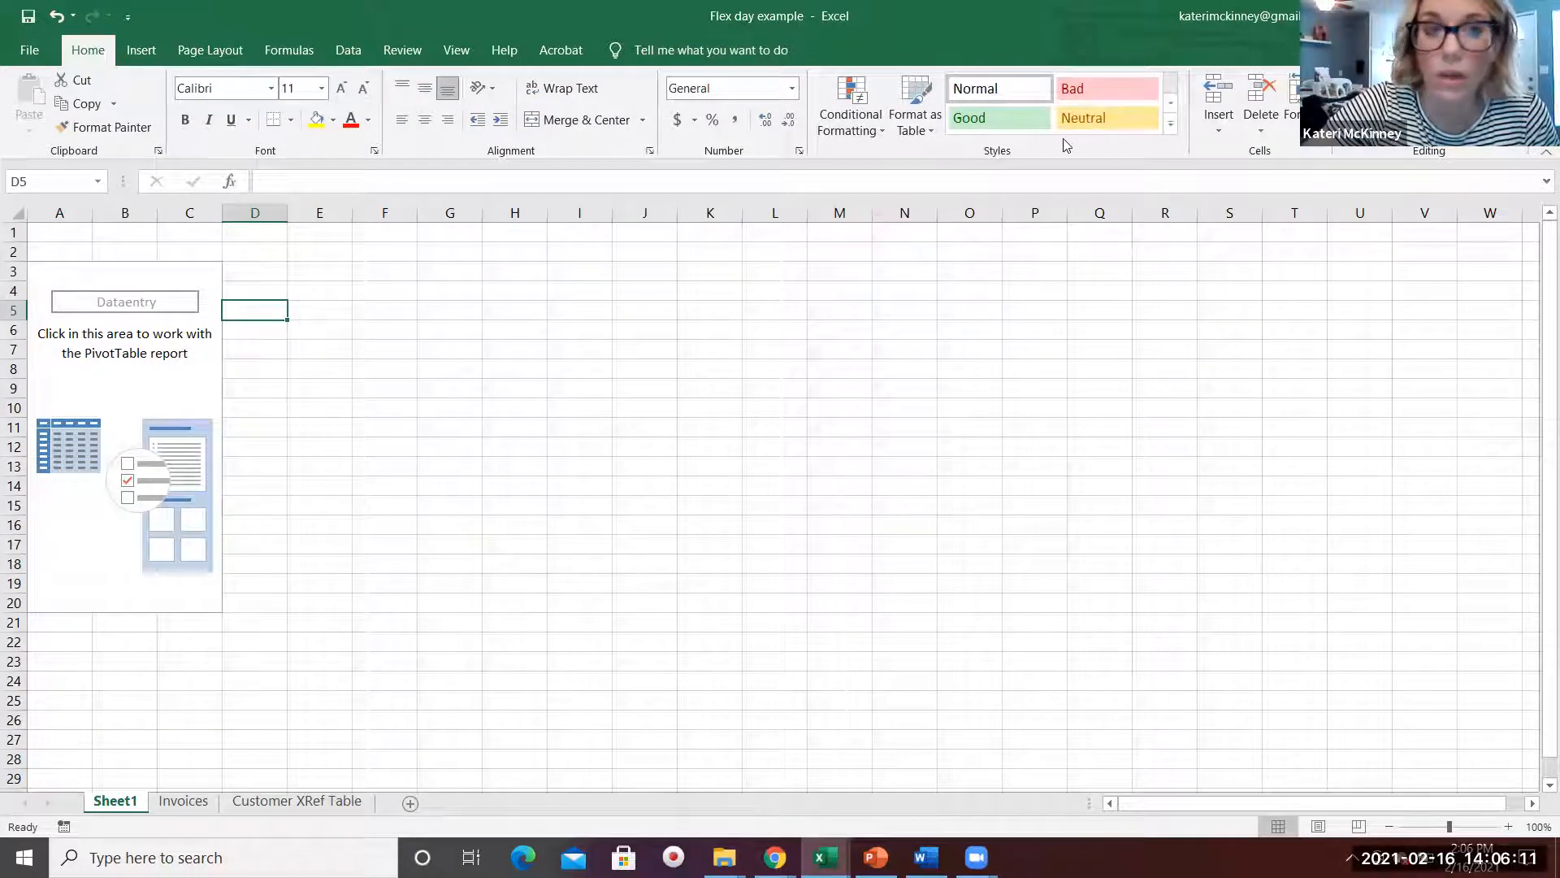
Step: Add the Sales Value field to the values of the Dataentry PivotTable as a sum
click(179, 394)
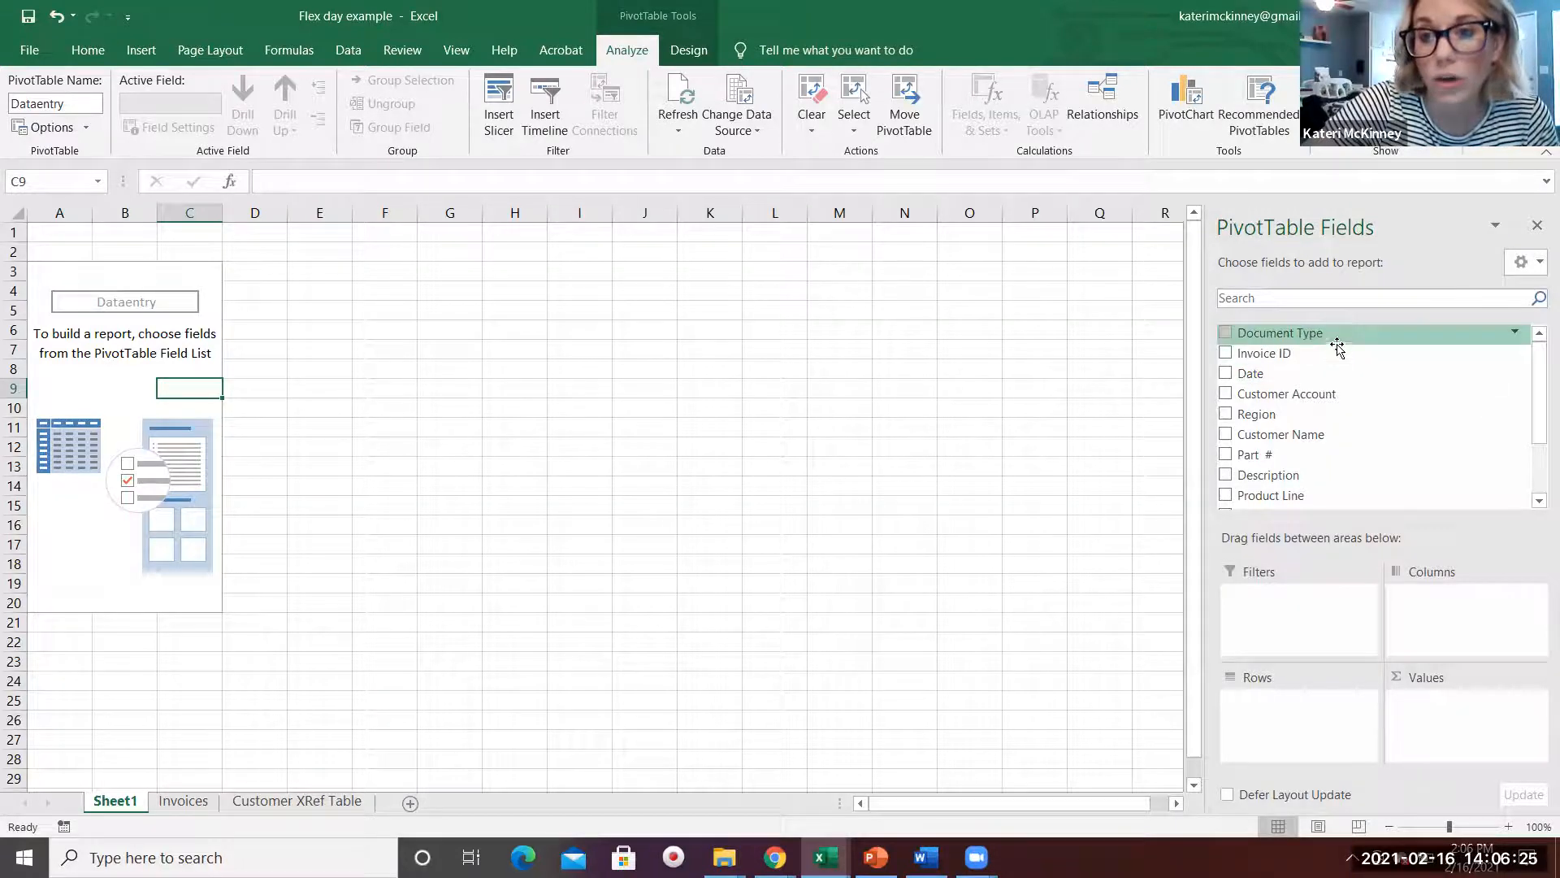
scroll(1333, 378, down, 2)
scroll(1337, 377, up, 1)
scroll(1248, 414, down, 1)
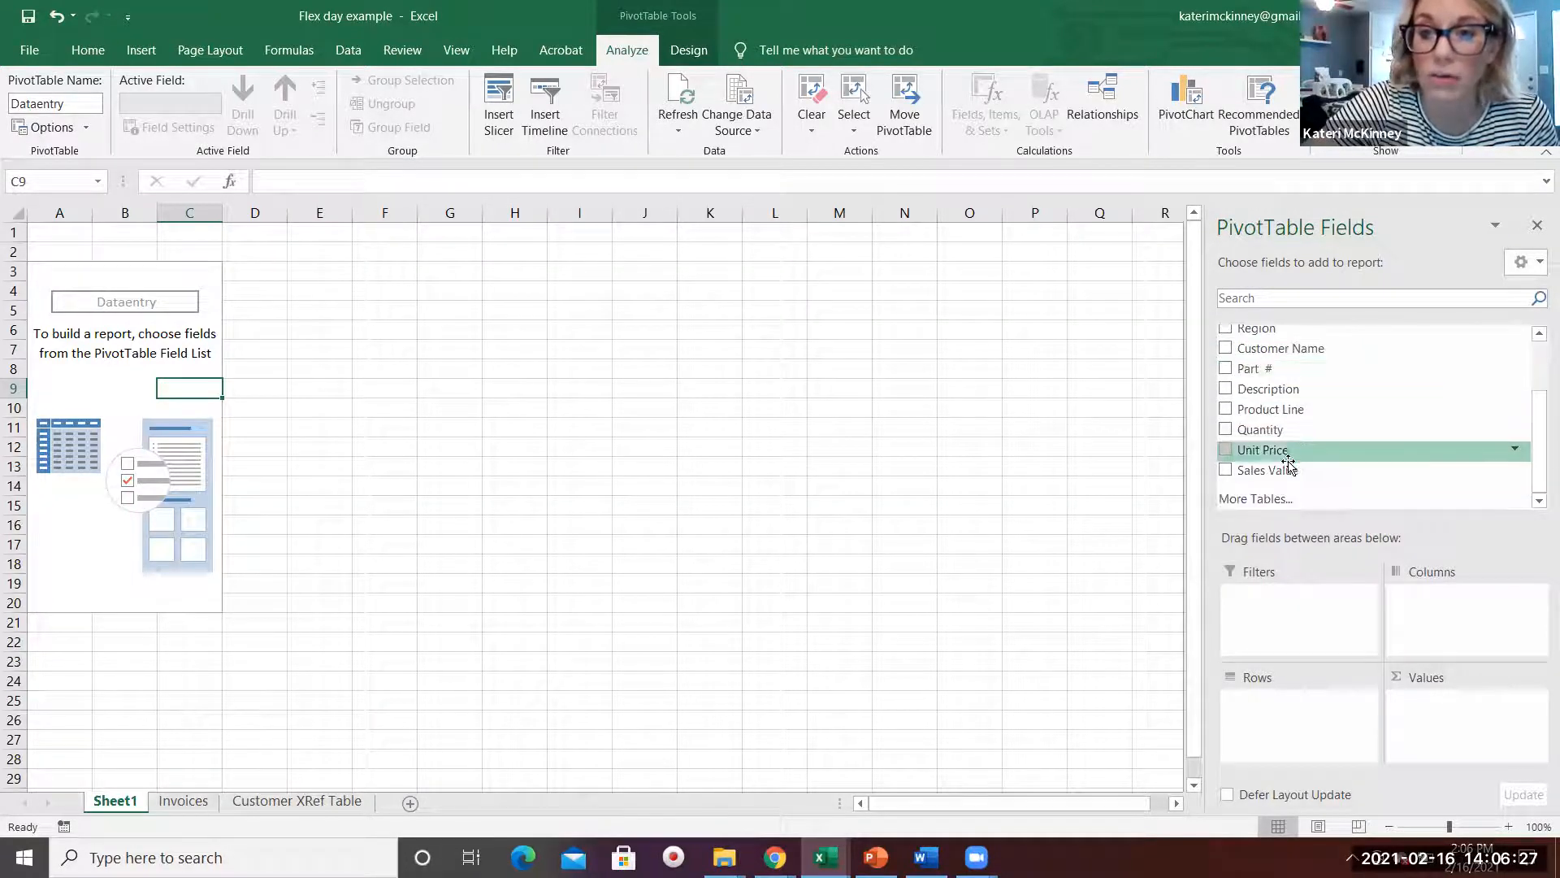
drag(1258, 474, 1431, 706)
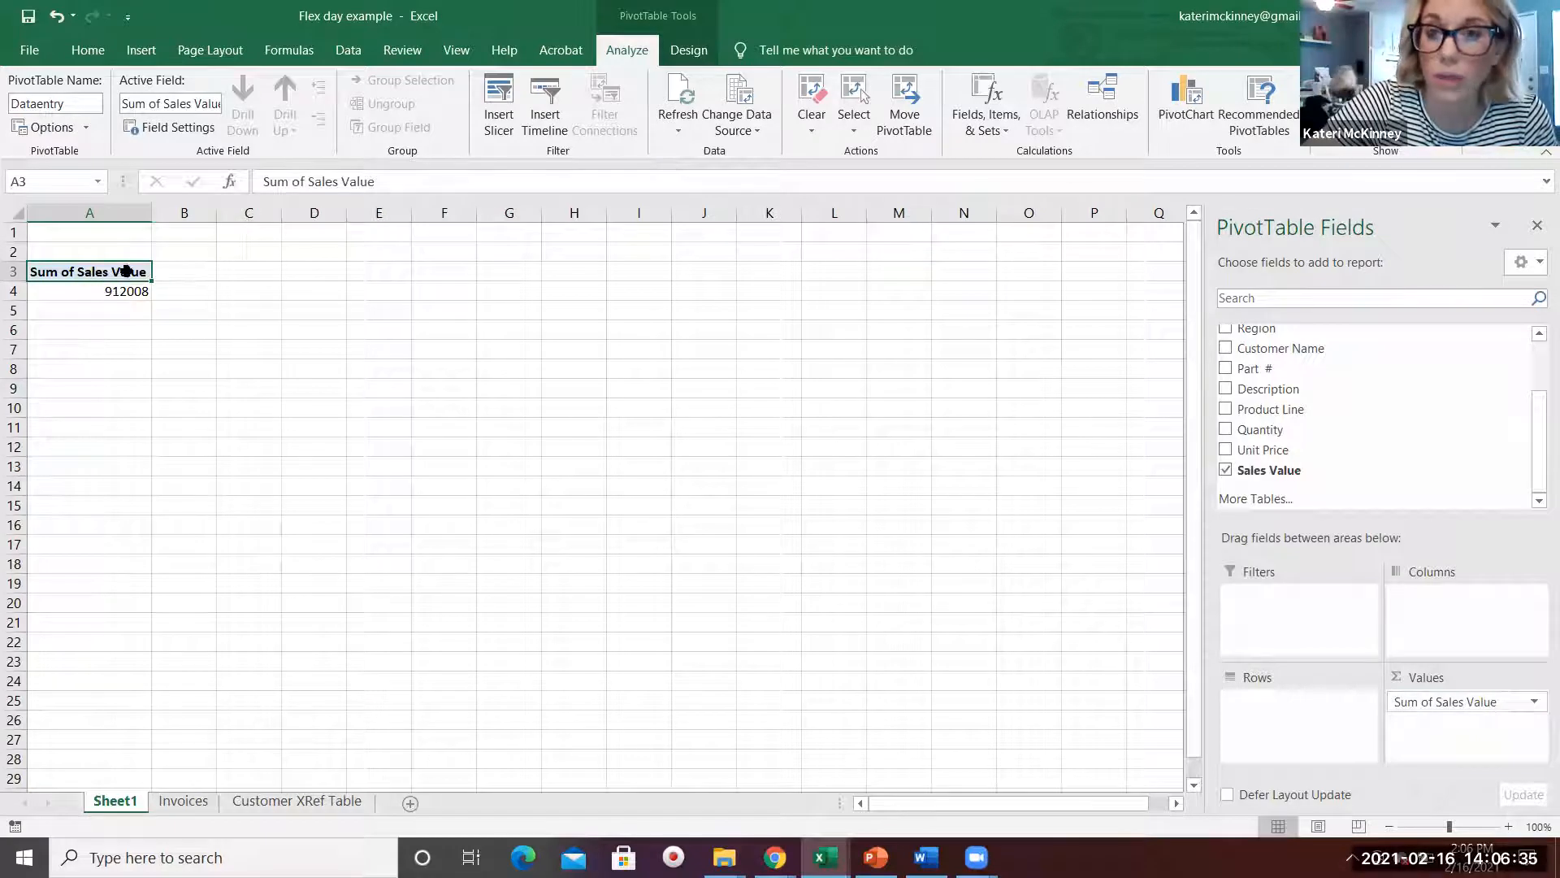
click(116, 290)
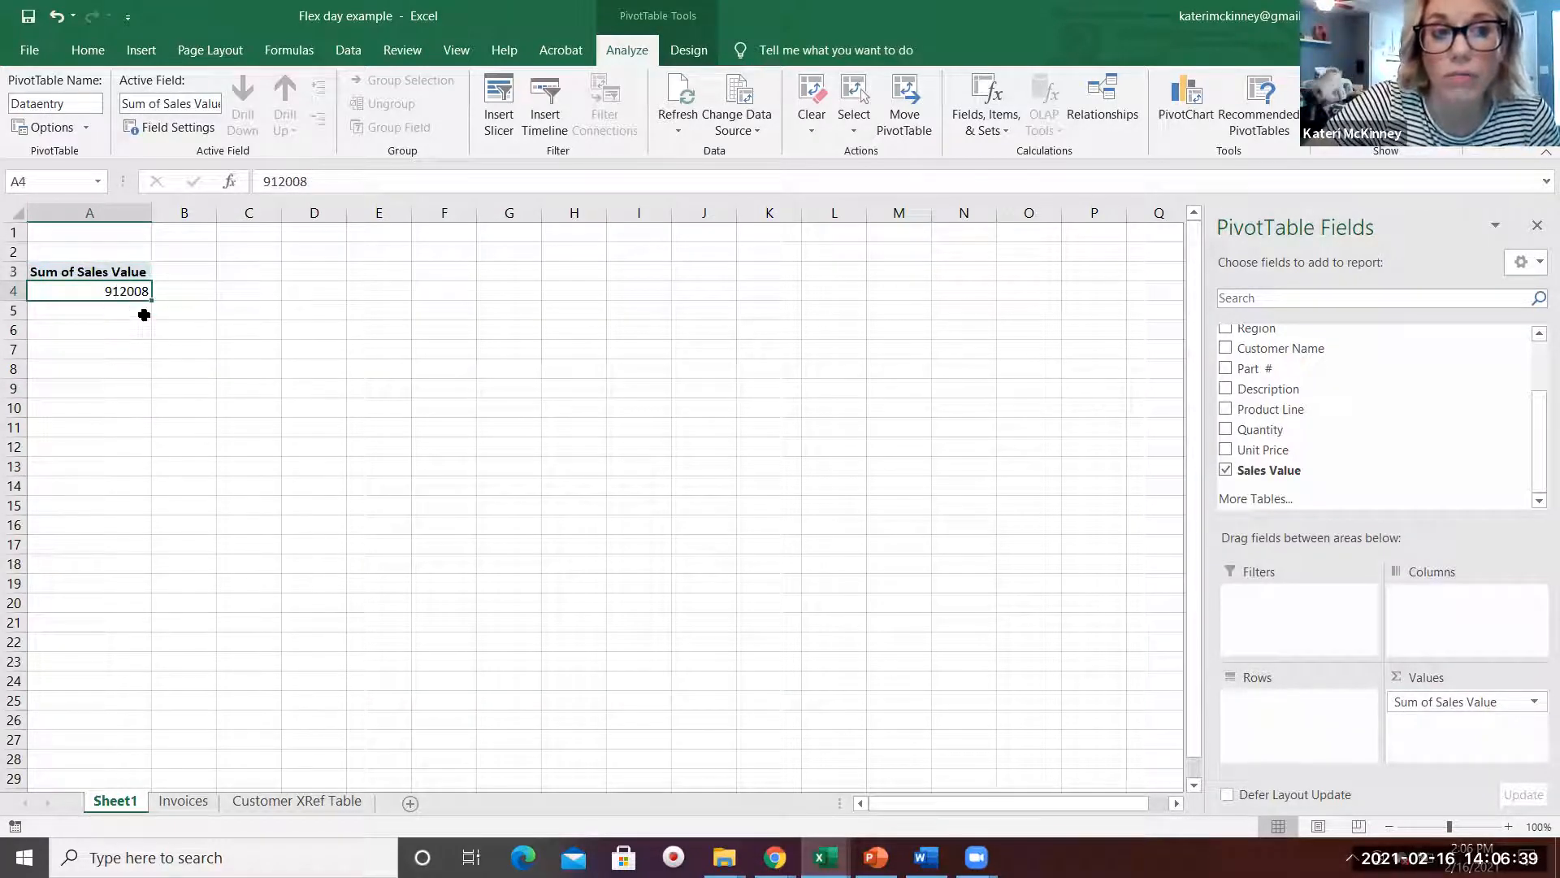
right_click(134, 290)
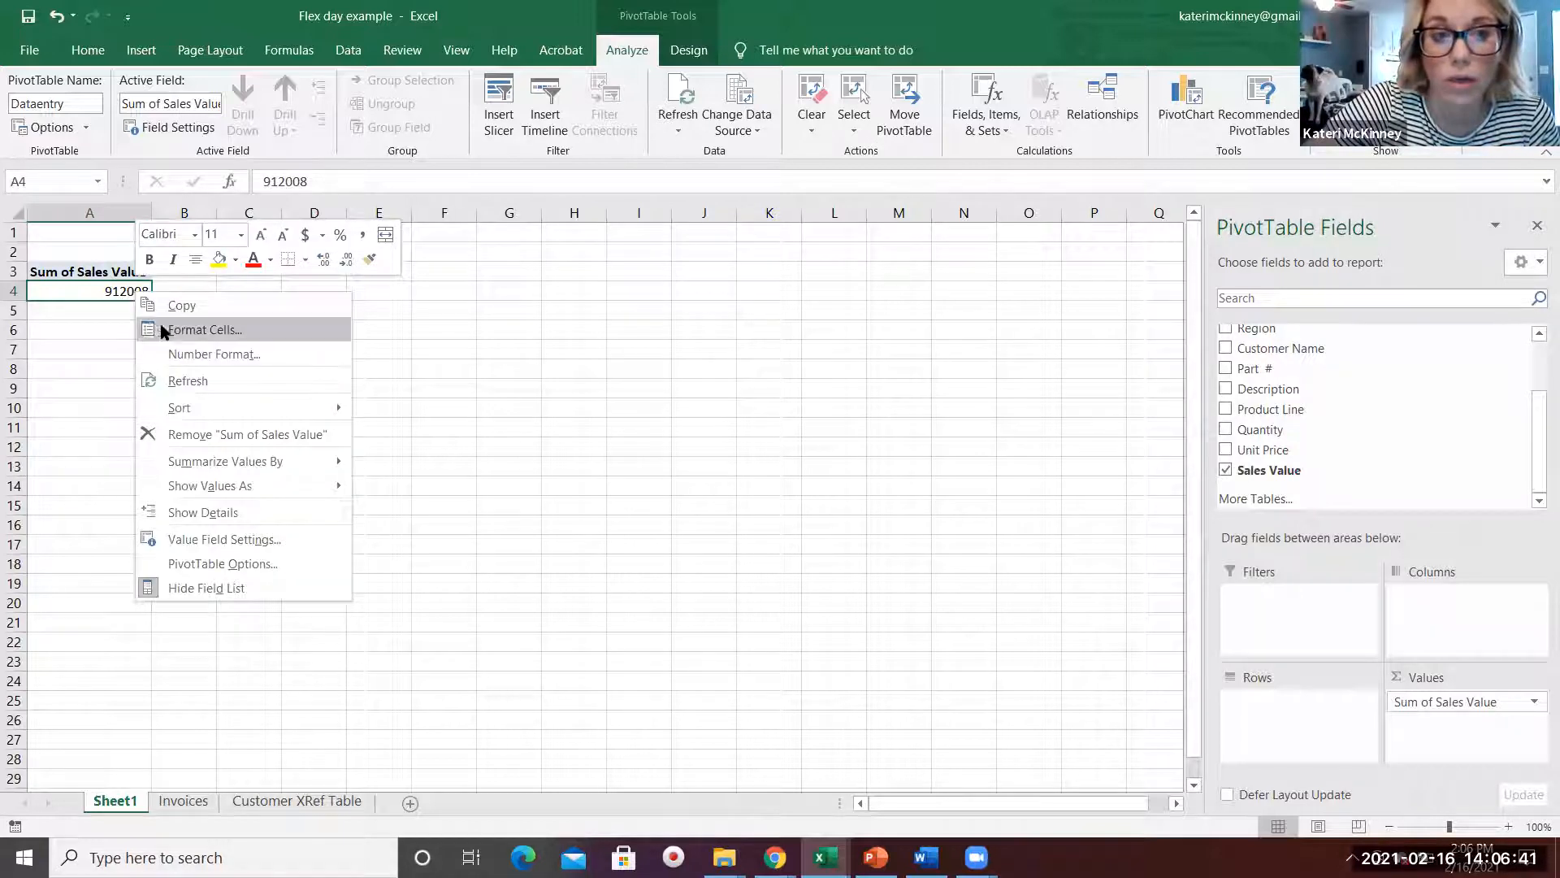
click(233, 330)
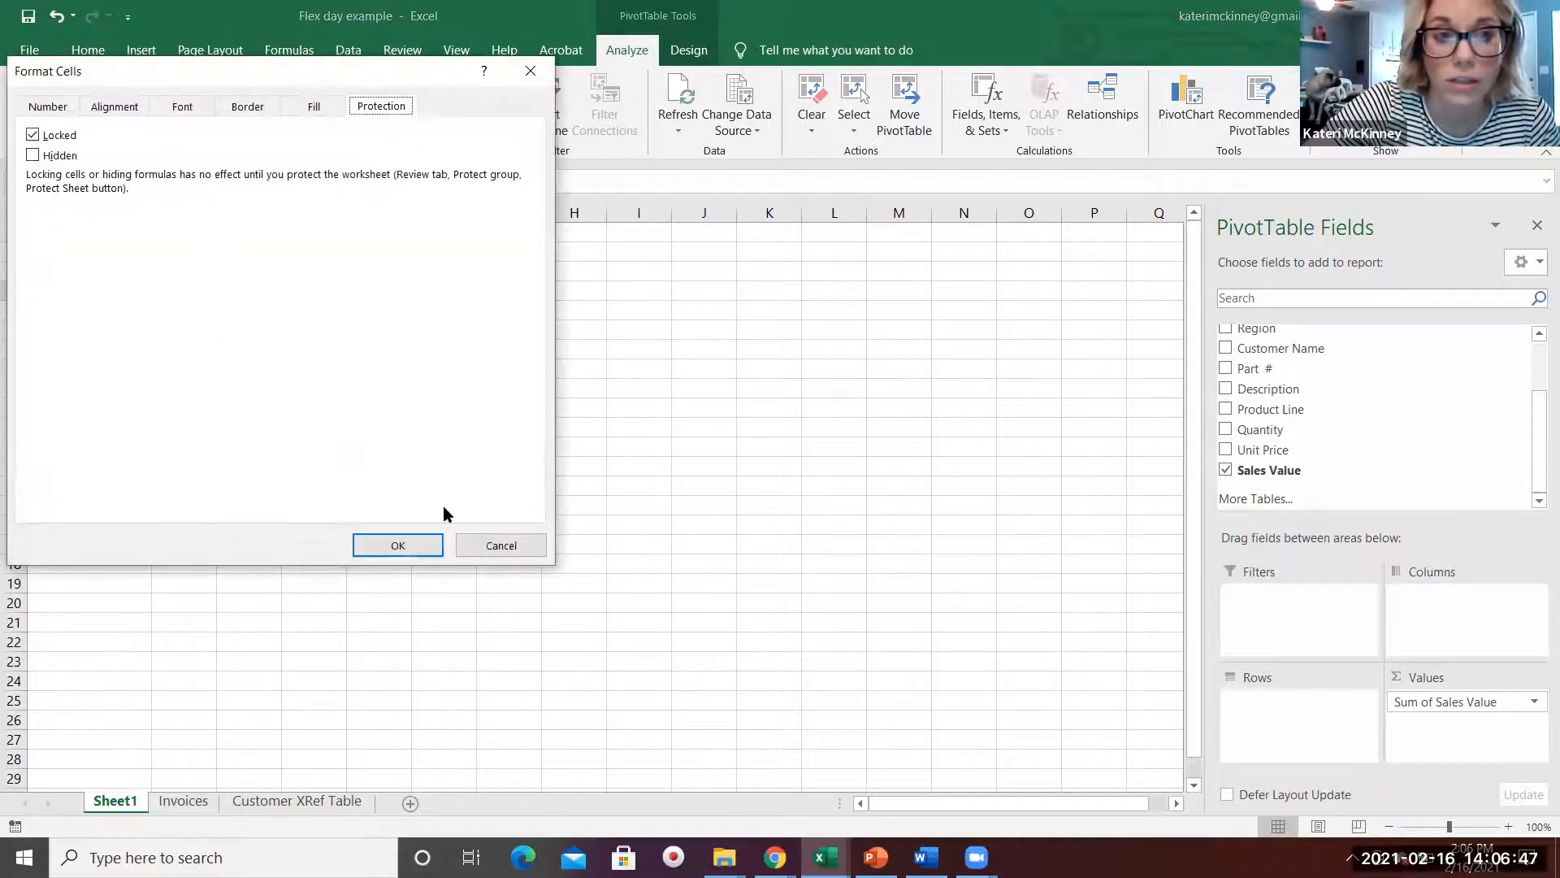
click(495, 541)
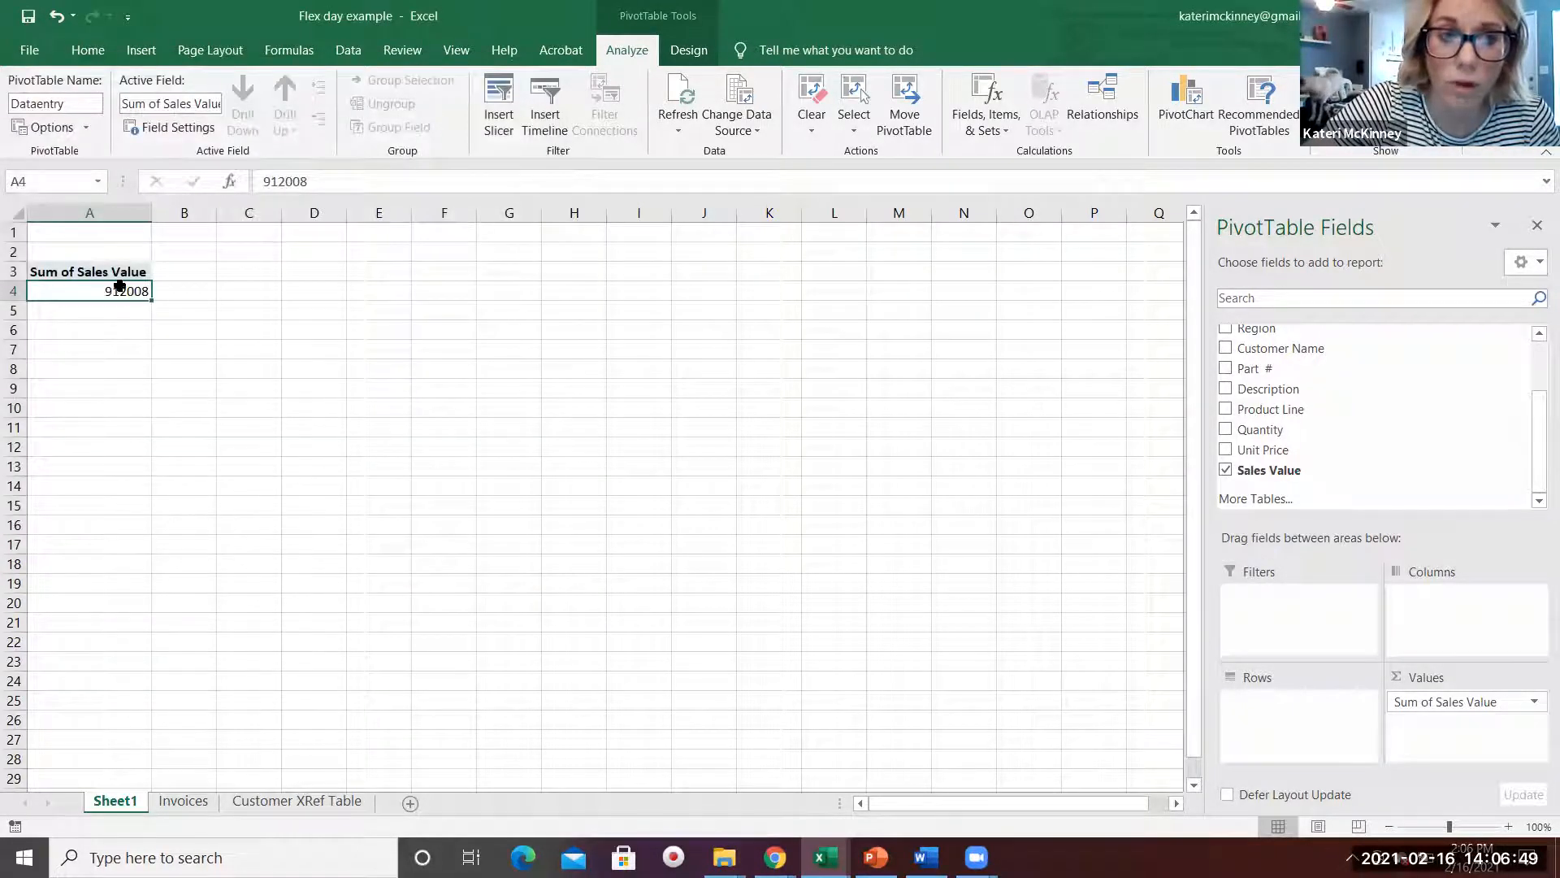
Step: Format the Sum of Sales Value result in A4 as accounting dollars with no decimal places
right_click(125, 293)
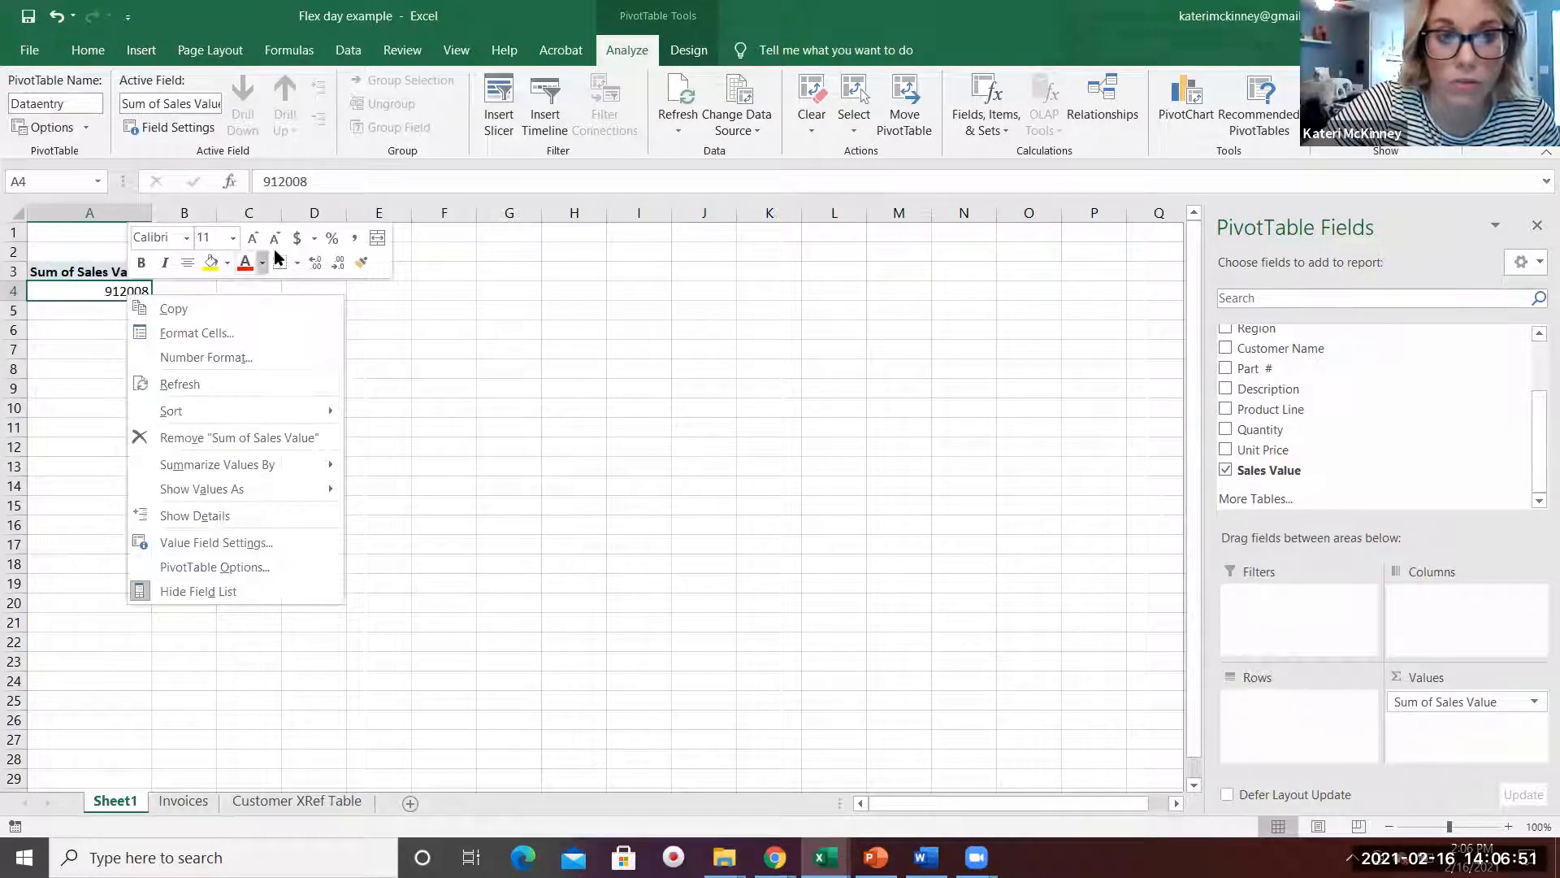
click(297, 238)
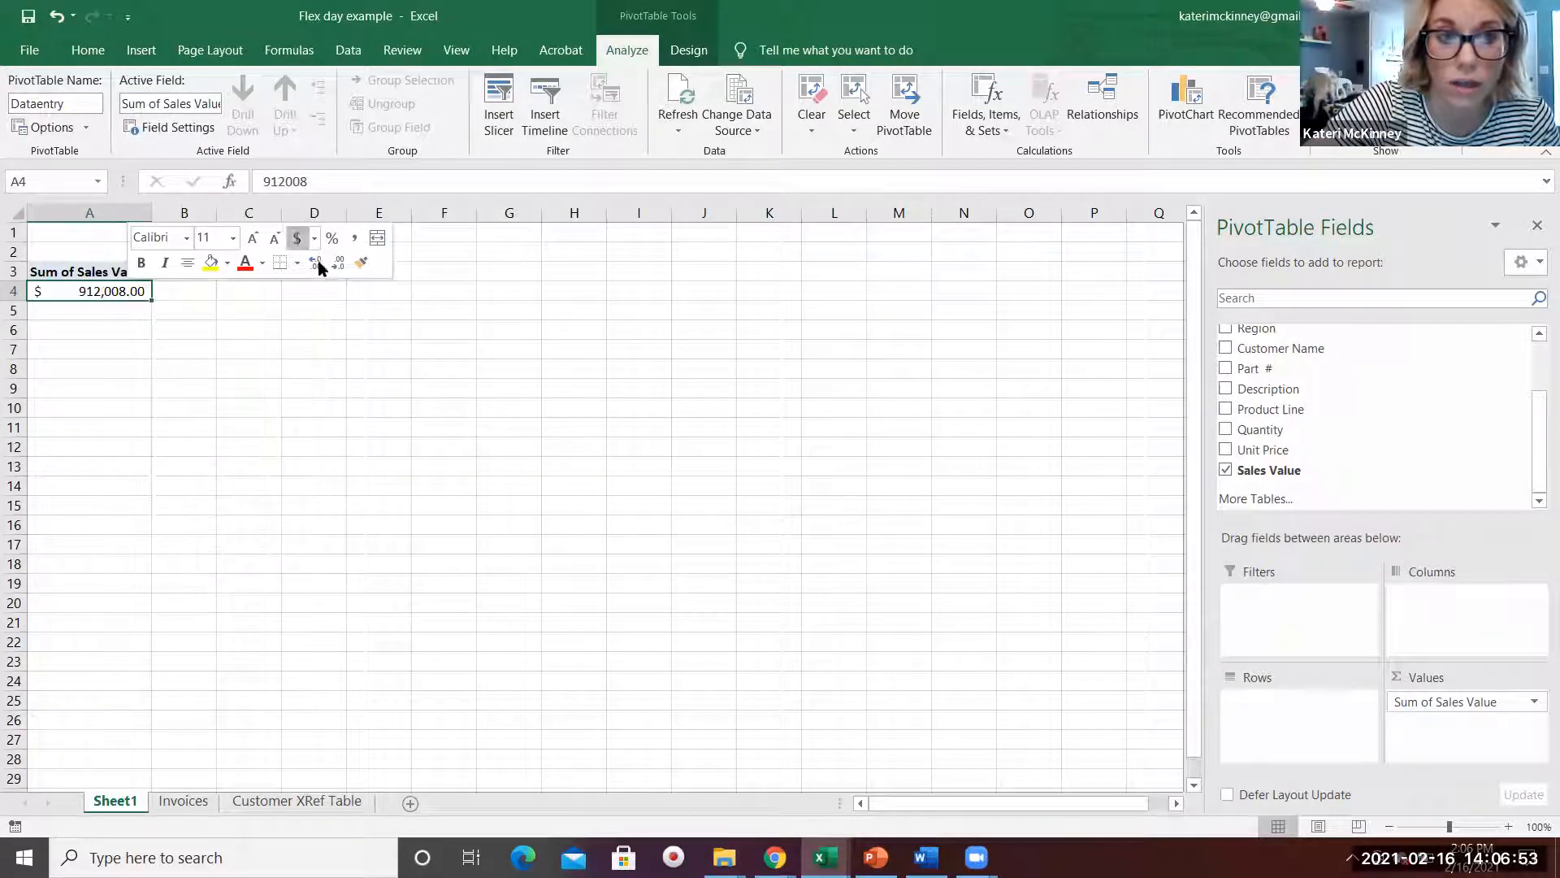
click(338, 263)
click(338, 264)
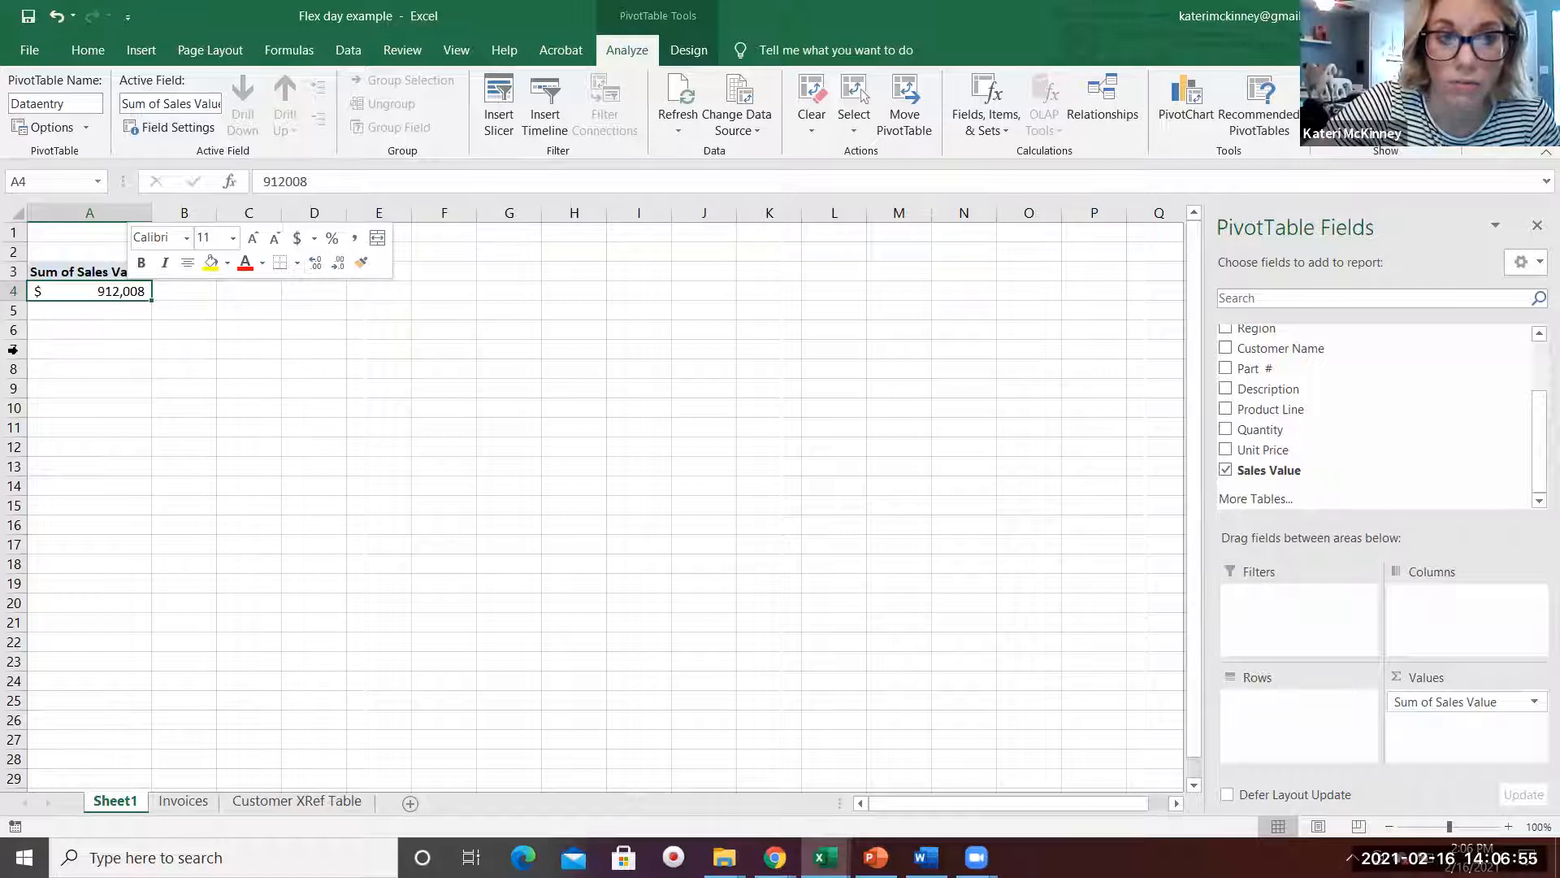
Step: Add the Customer Name field to the PivotTable's rows to break down the sales value by customer
click(177, 406)
click(116, 301)
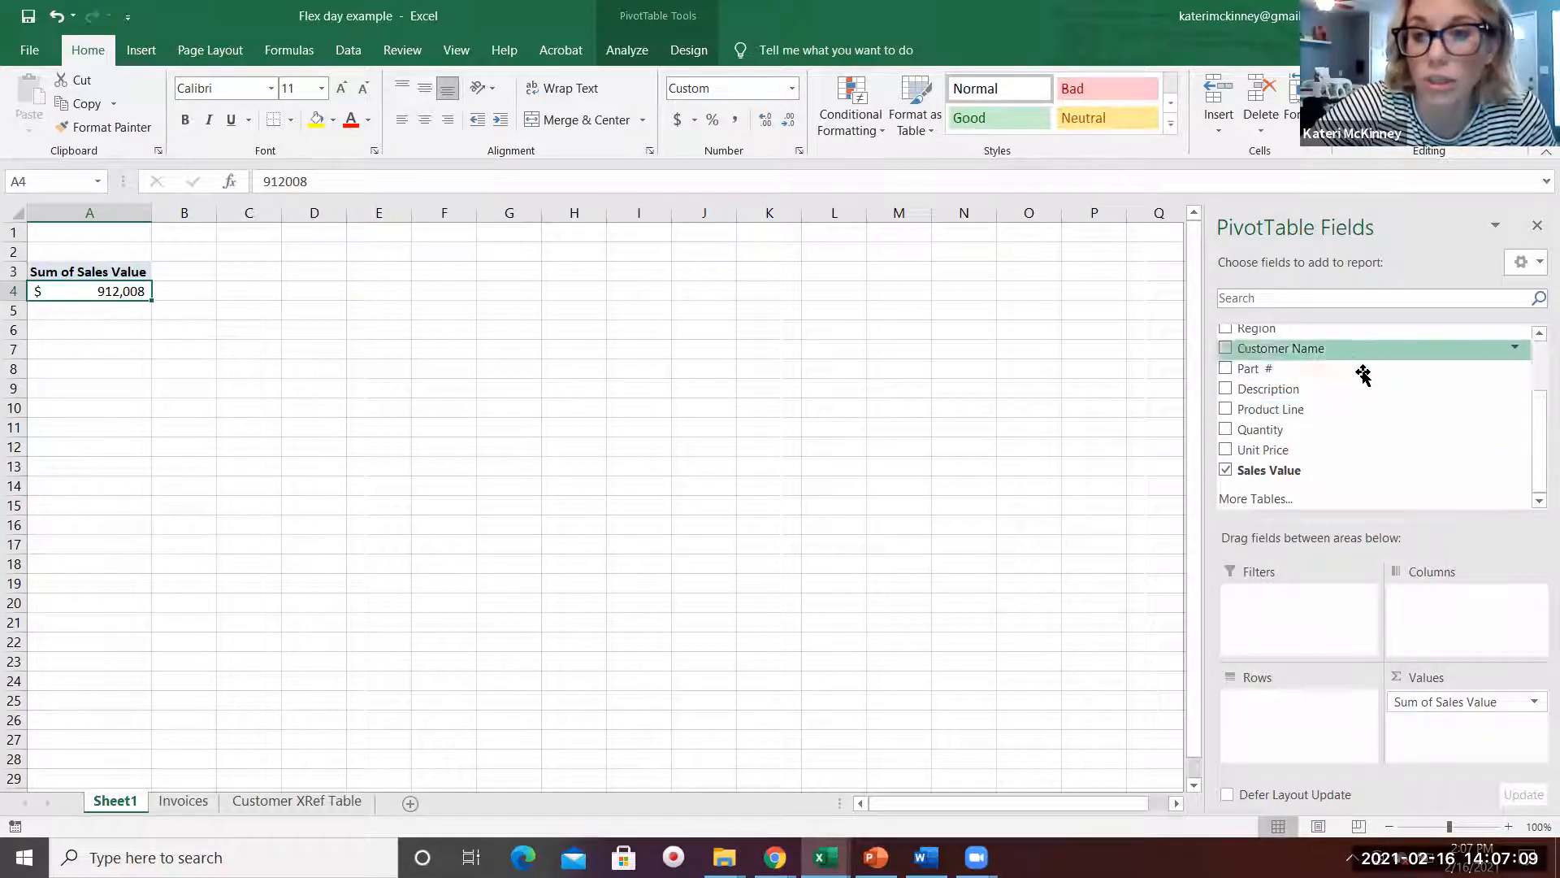
drag(1318, 349, 1273, 721)
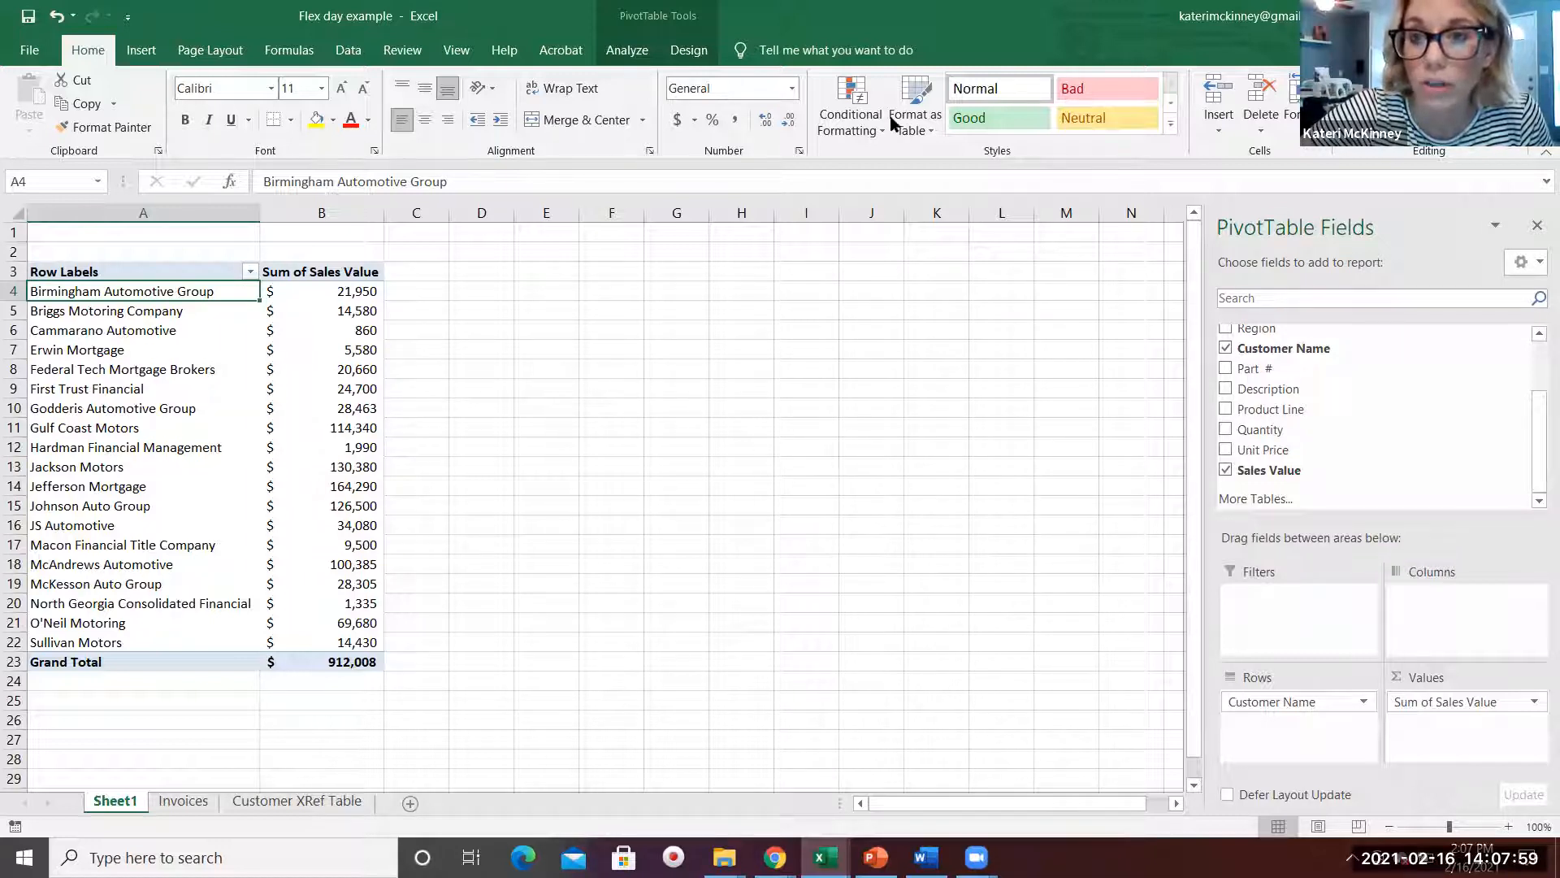
Step: Insert a 3-D Column PivotChart of sales value by customer and enlarge it beside the PivotTable
click(622, 52)
click(696, 51)
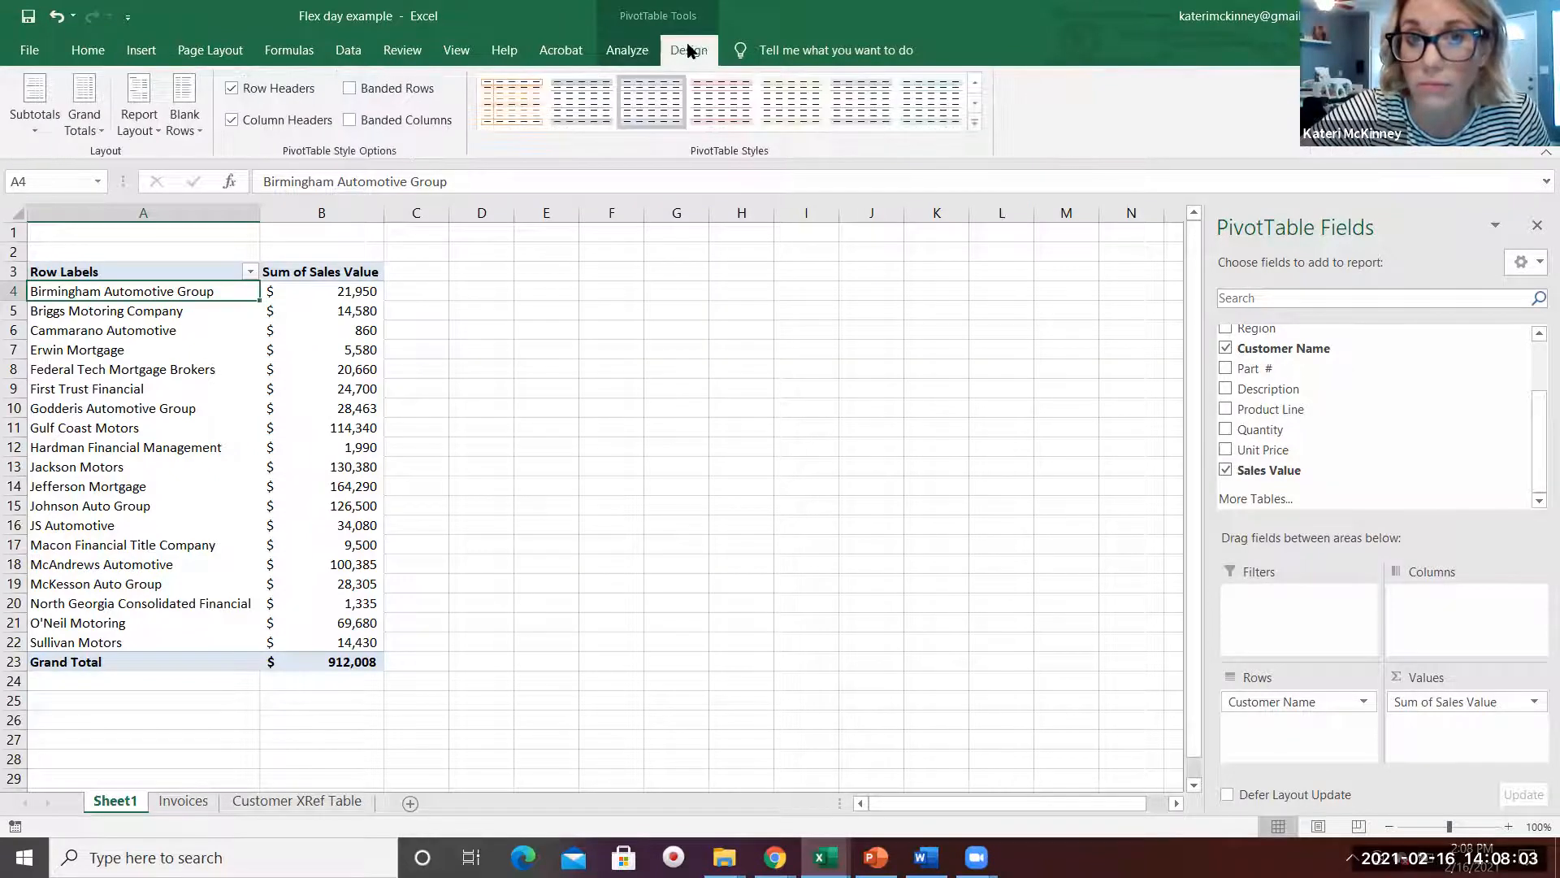
click(635, 51)
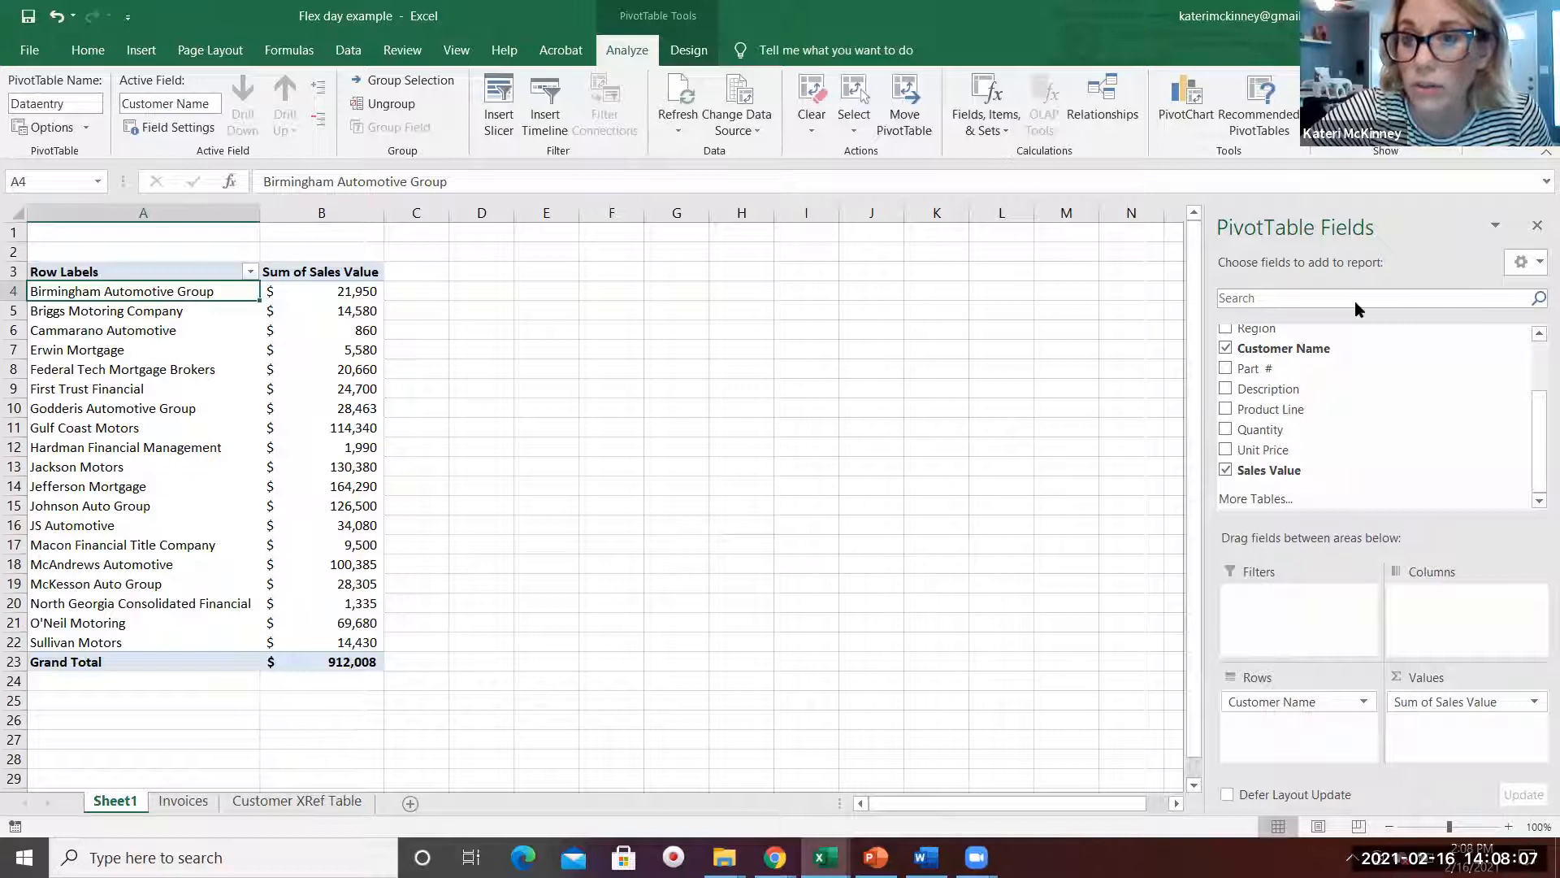
click(1187, 102)
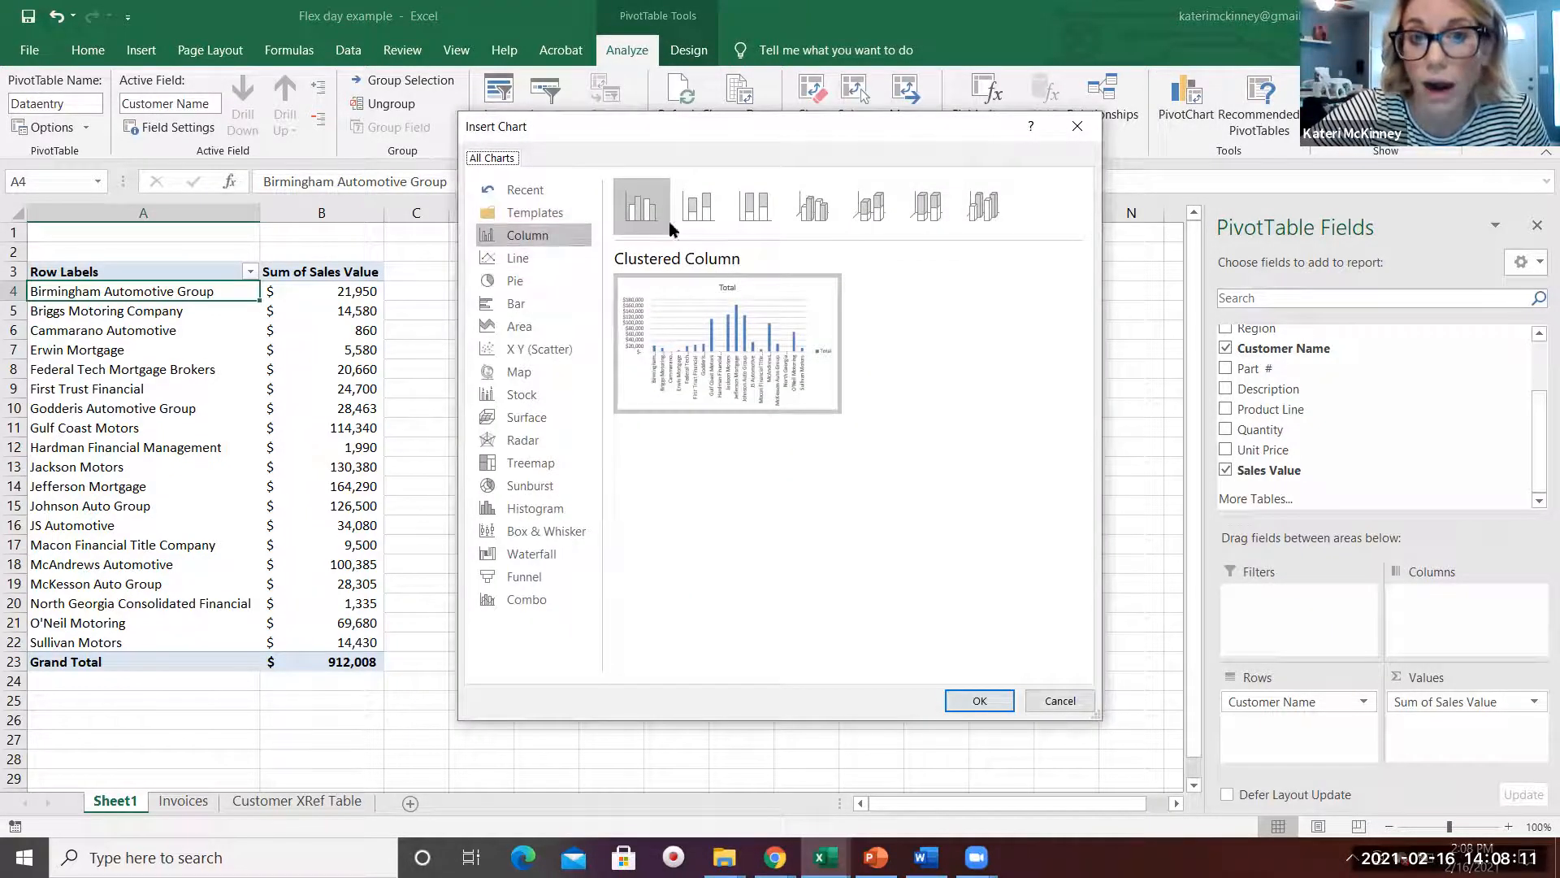
click(932, 210)
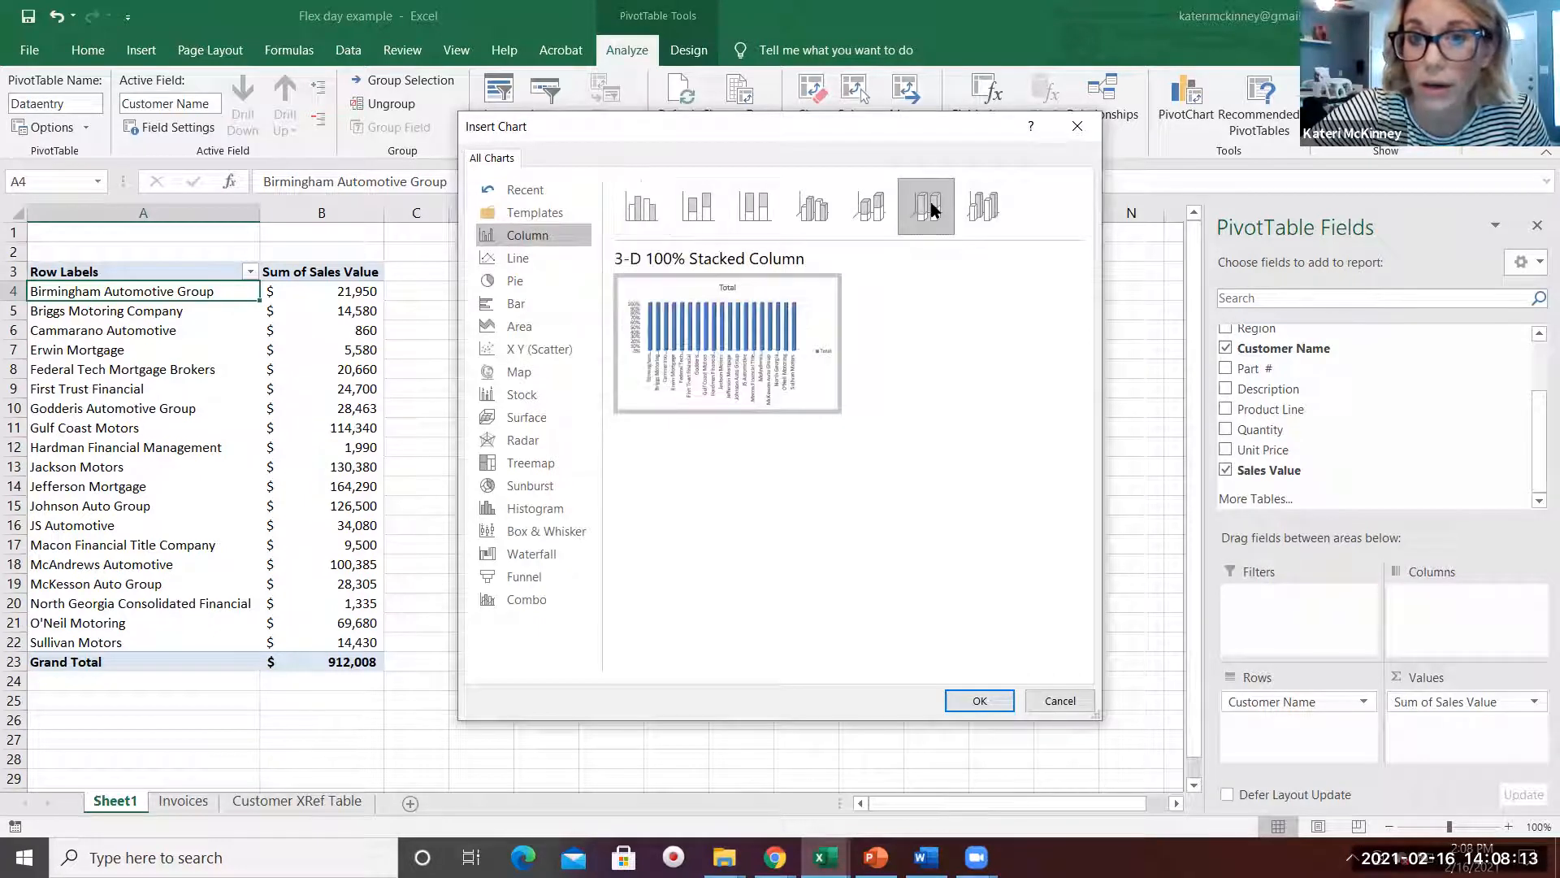
click(885, 210)
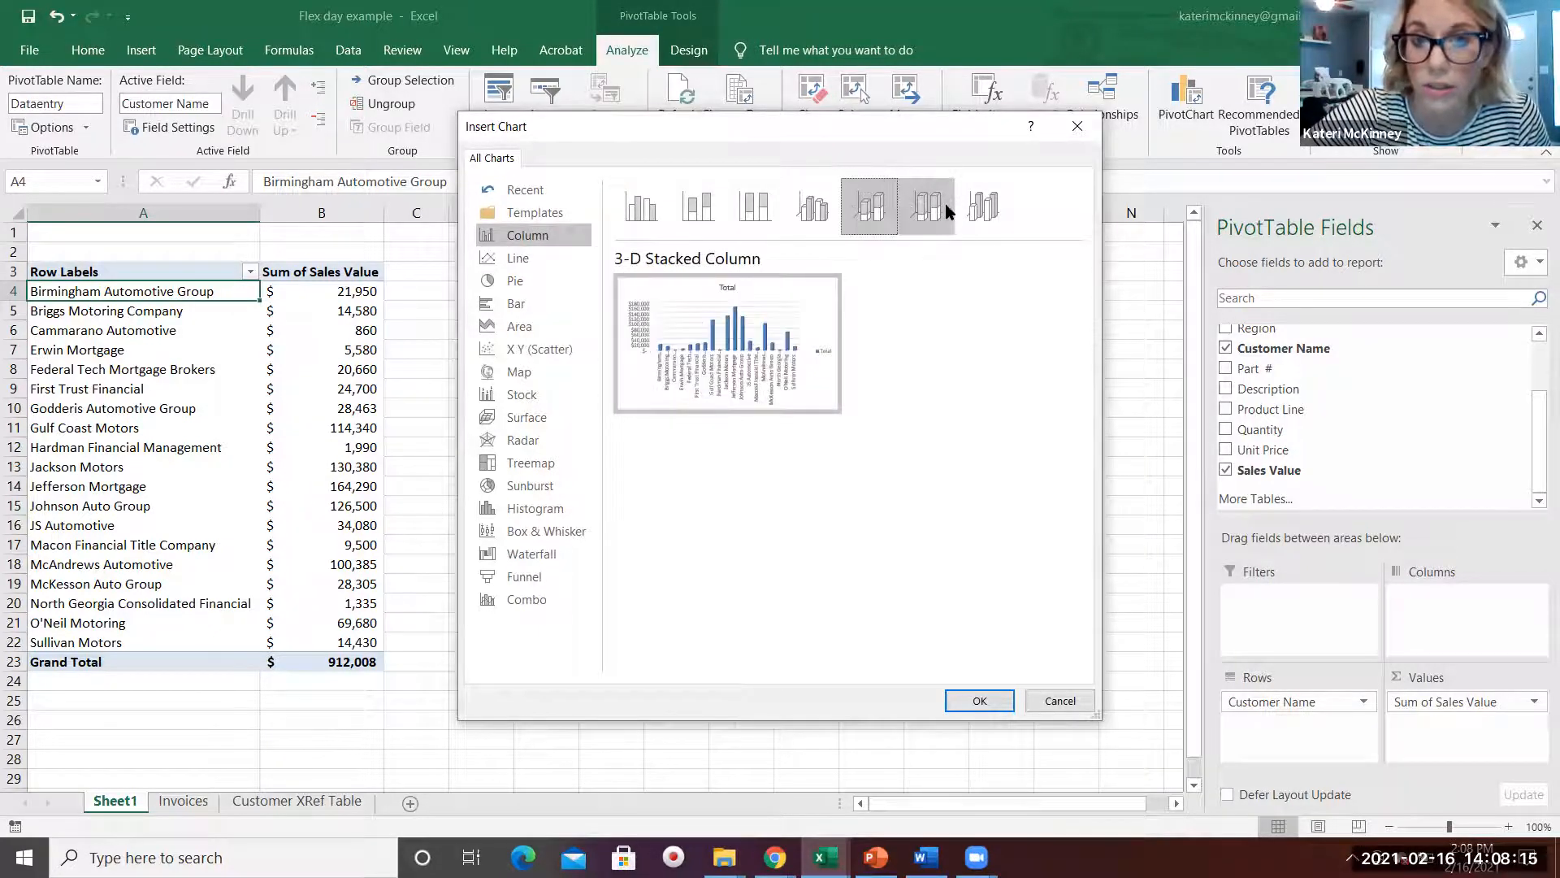
click(946, 210)
click(872, 205)
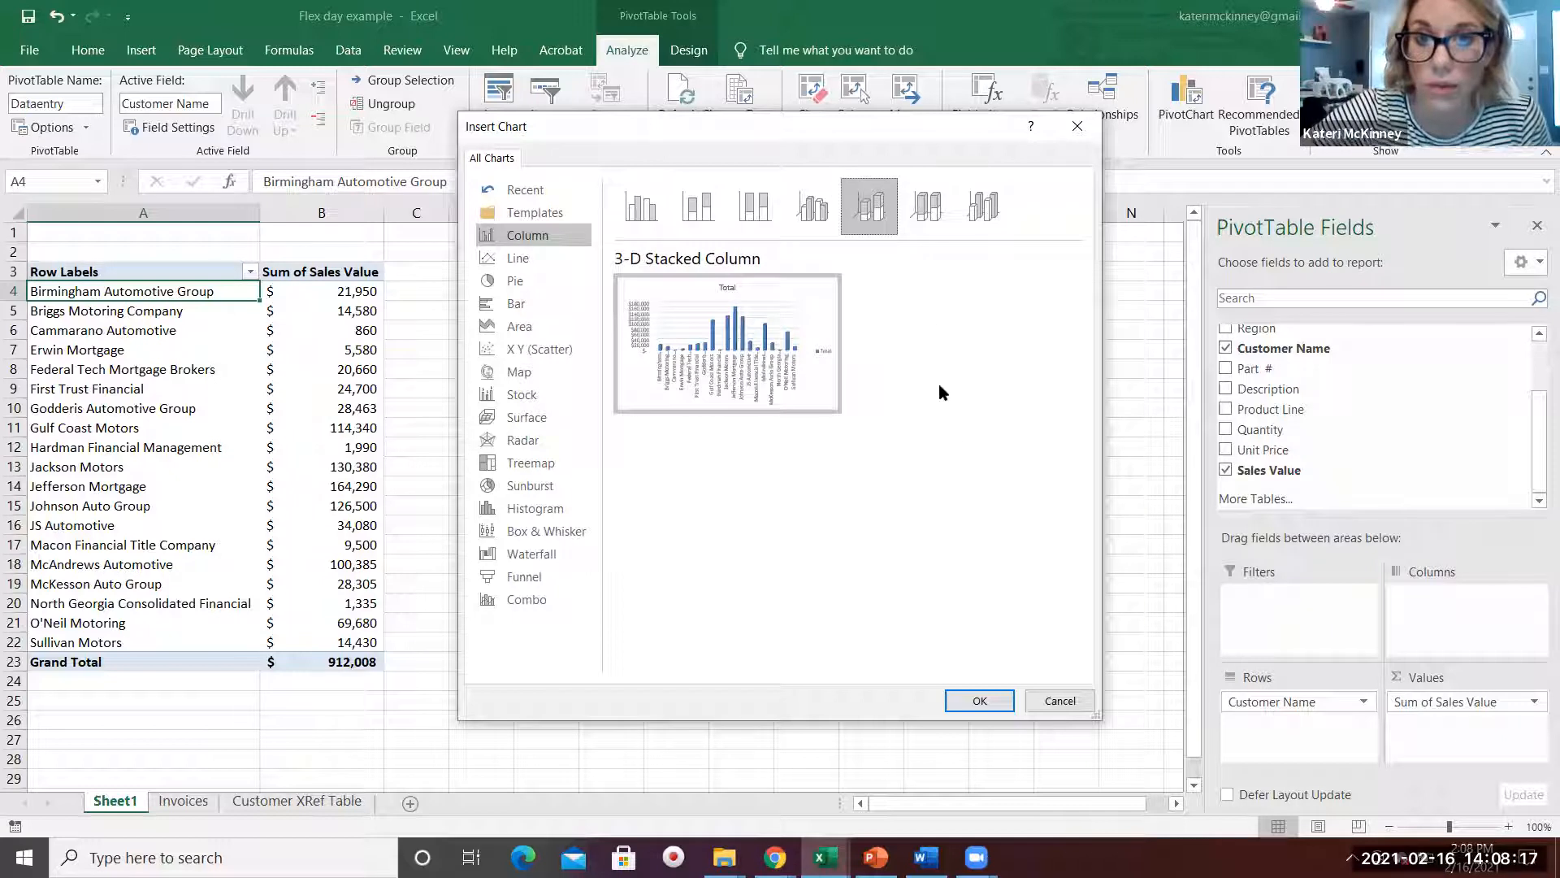
click(984, 201)
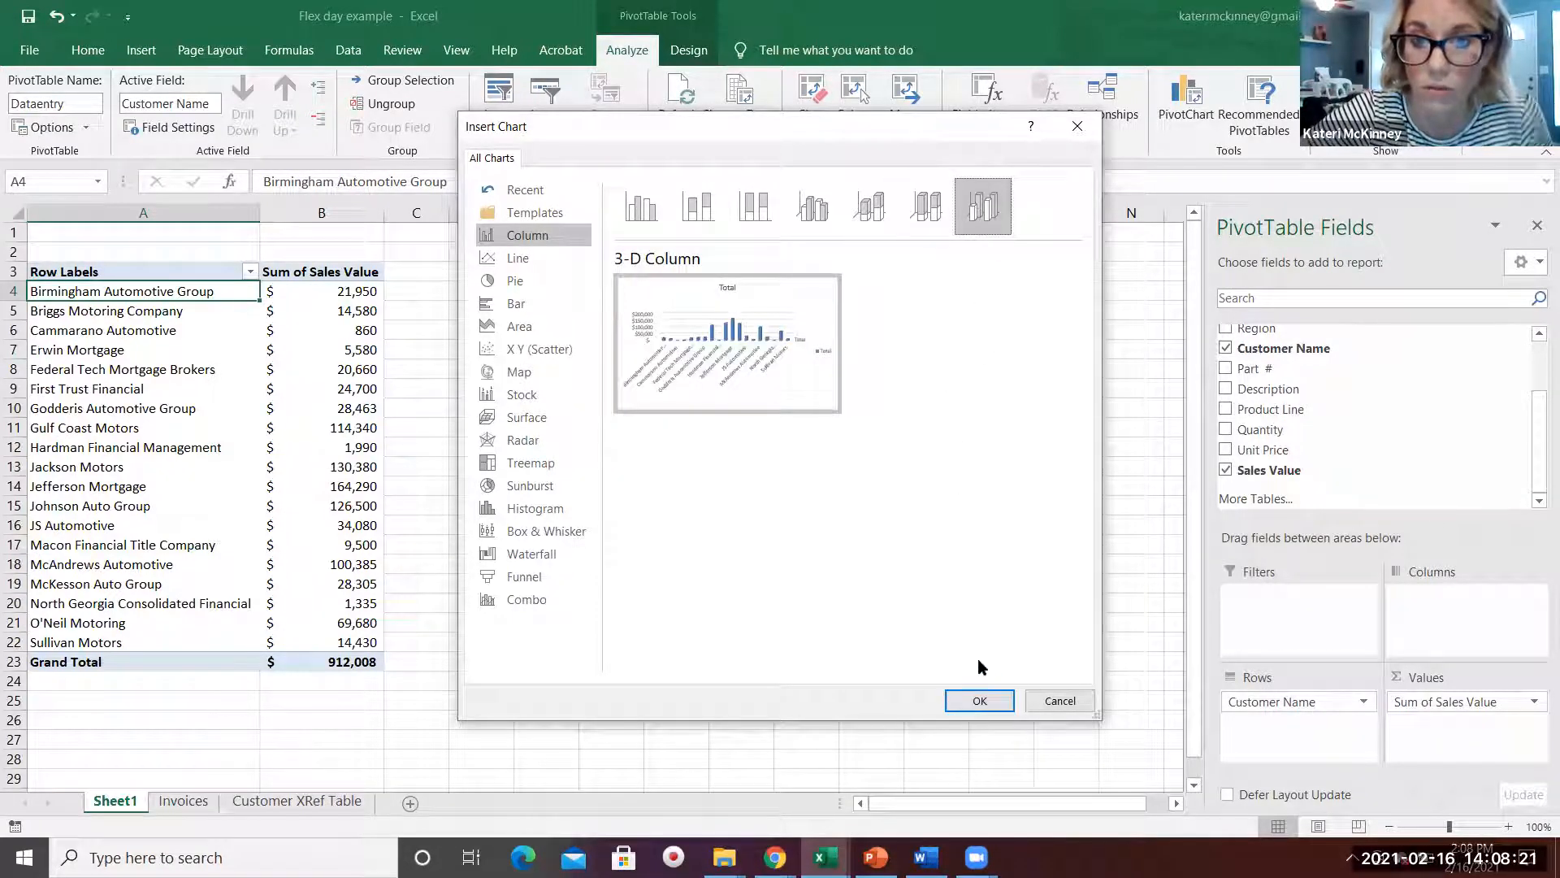
click(979, 699)
drag(707, 376, 944, 341)
drag(594, 623, 452, 671)
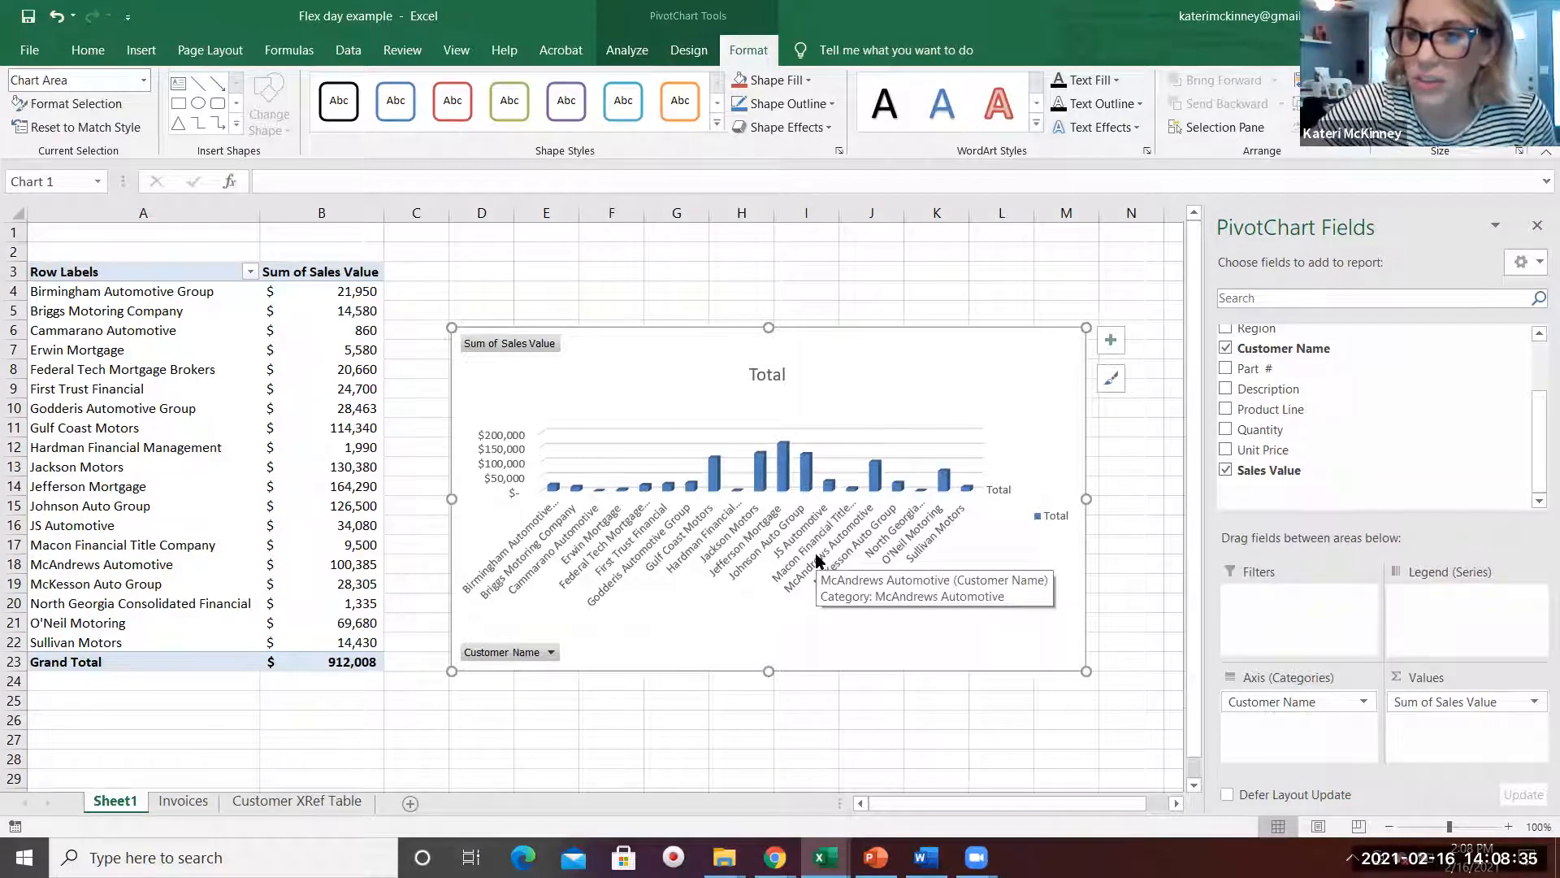
Step: Filter Customer Name from the PivotChart to show the top 10 items by Sum of Sales Value
click(550, 654)
scroll(417, 491, down, 2)
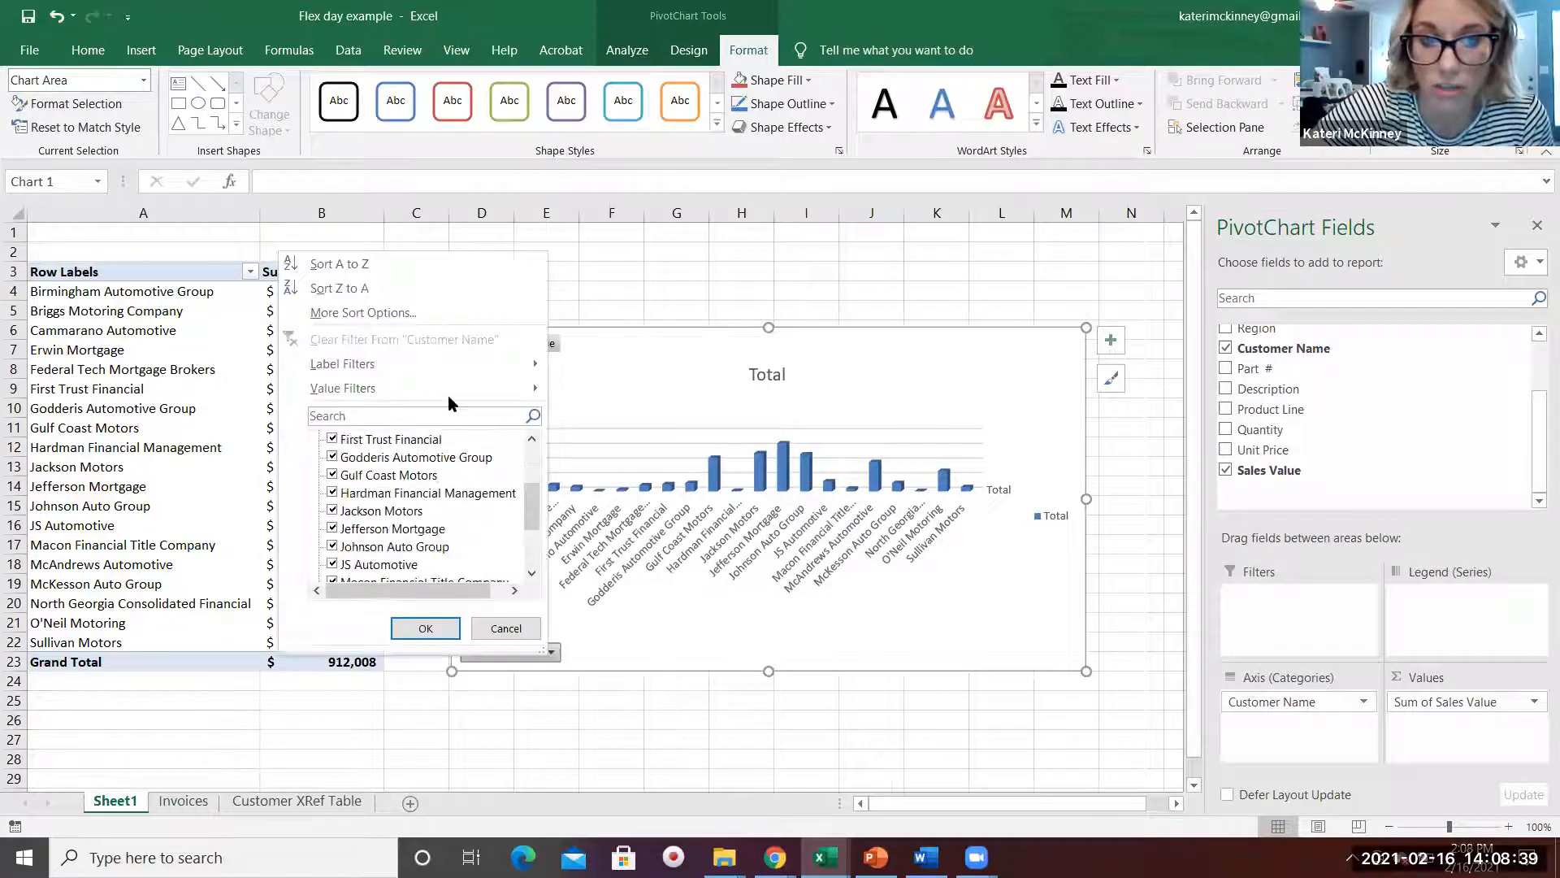
mouse_move(490, 374)
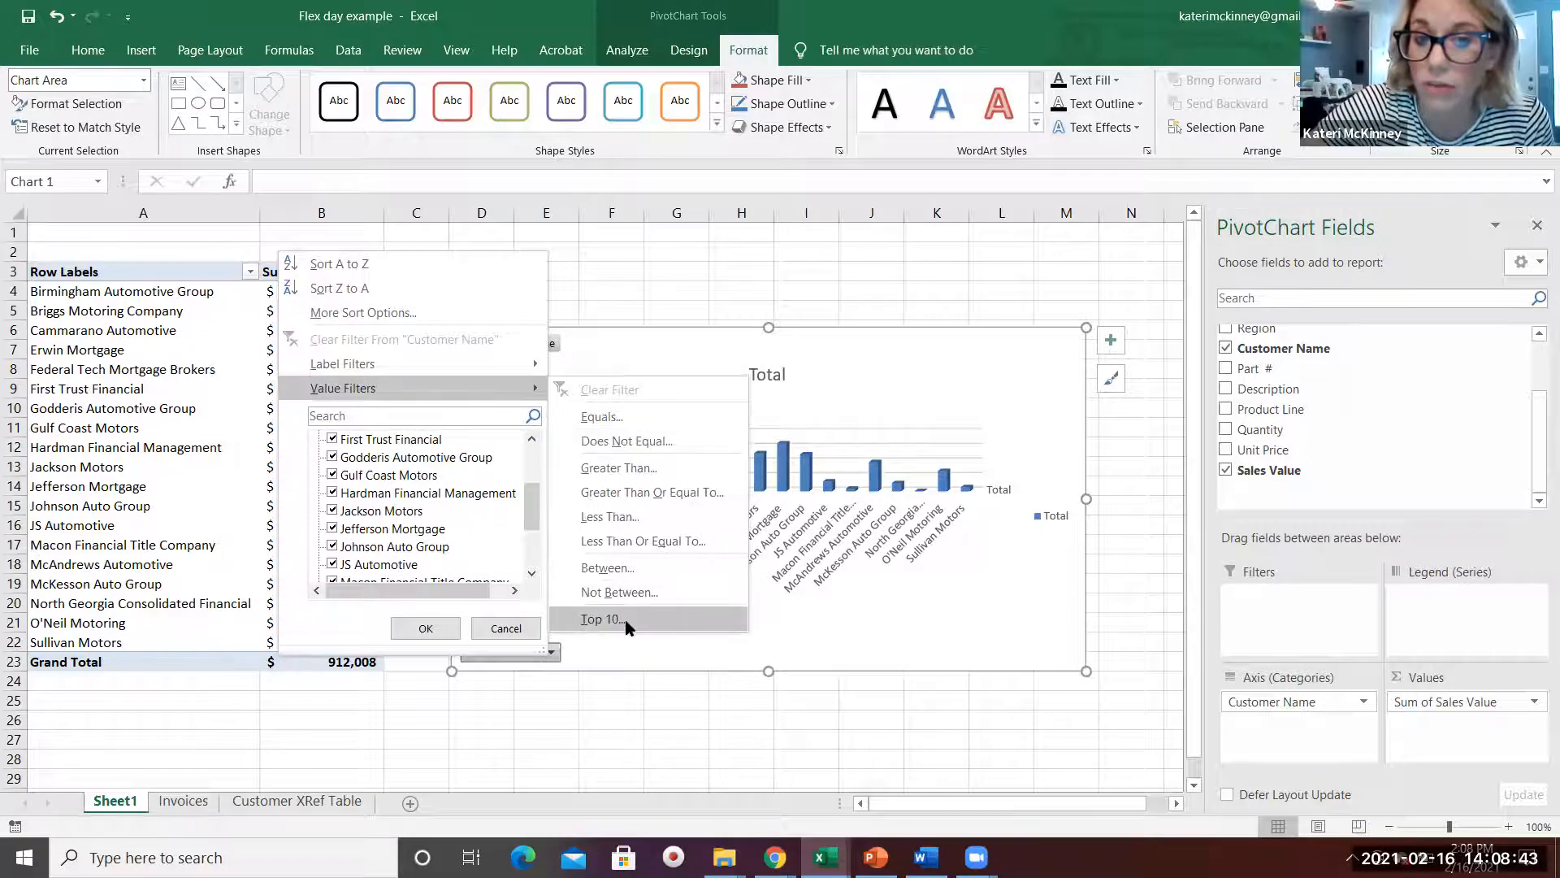
click(626, 620)
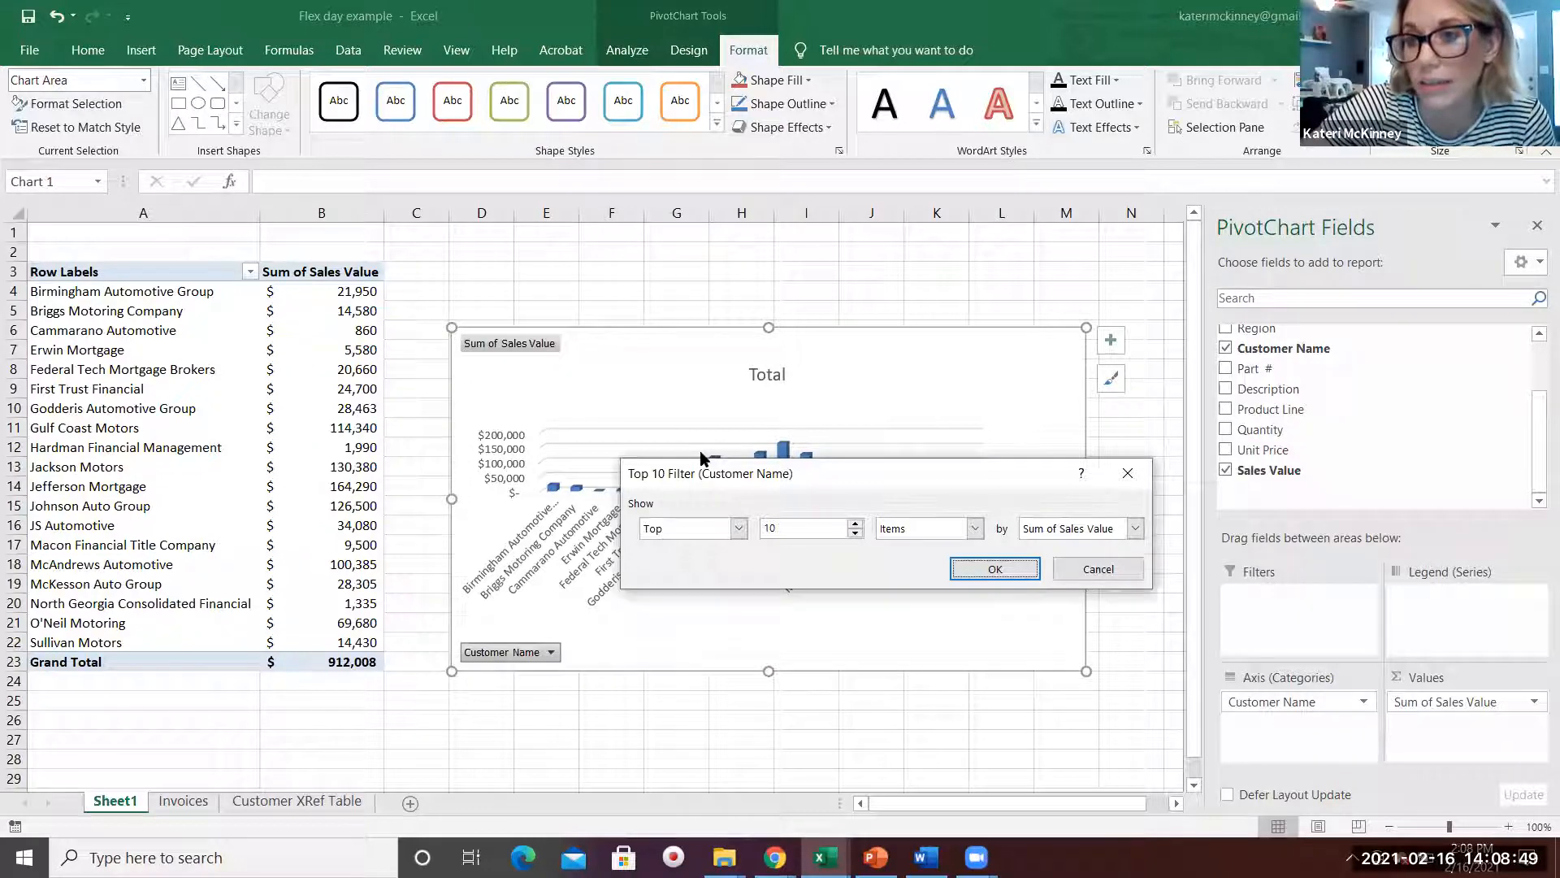
click(855, 534)
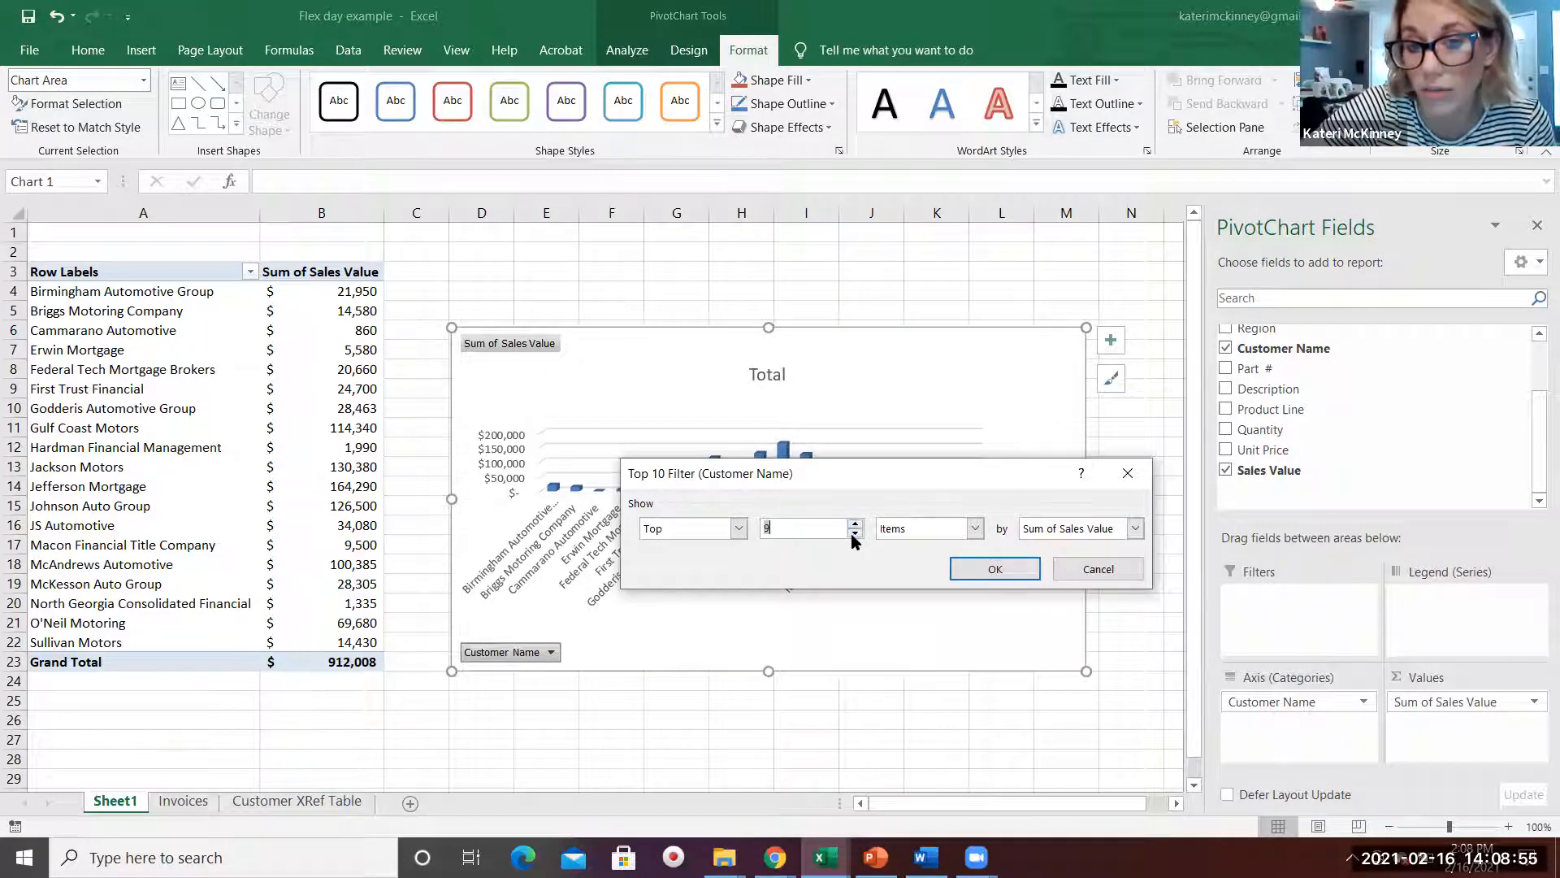
click(854, 524)
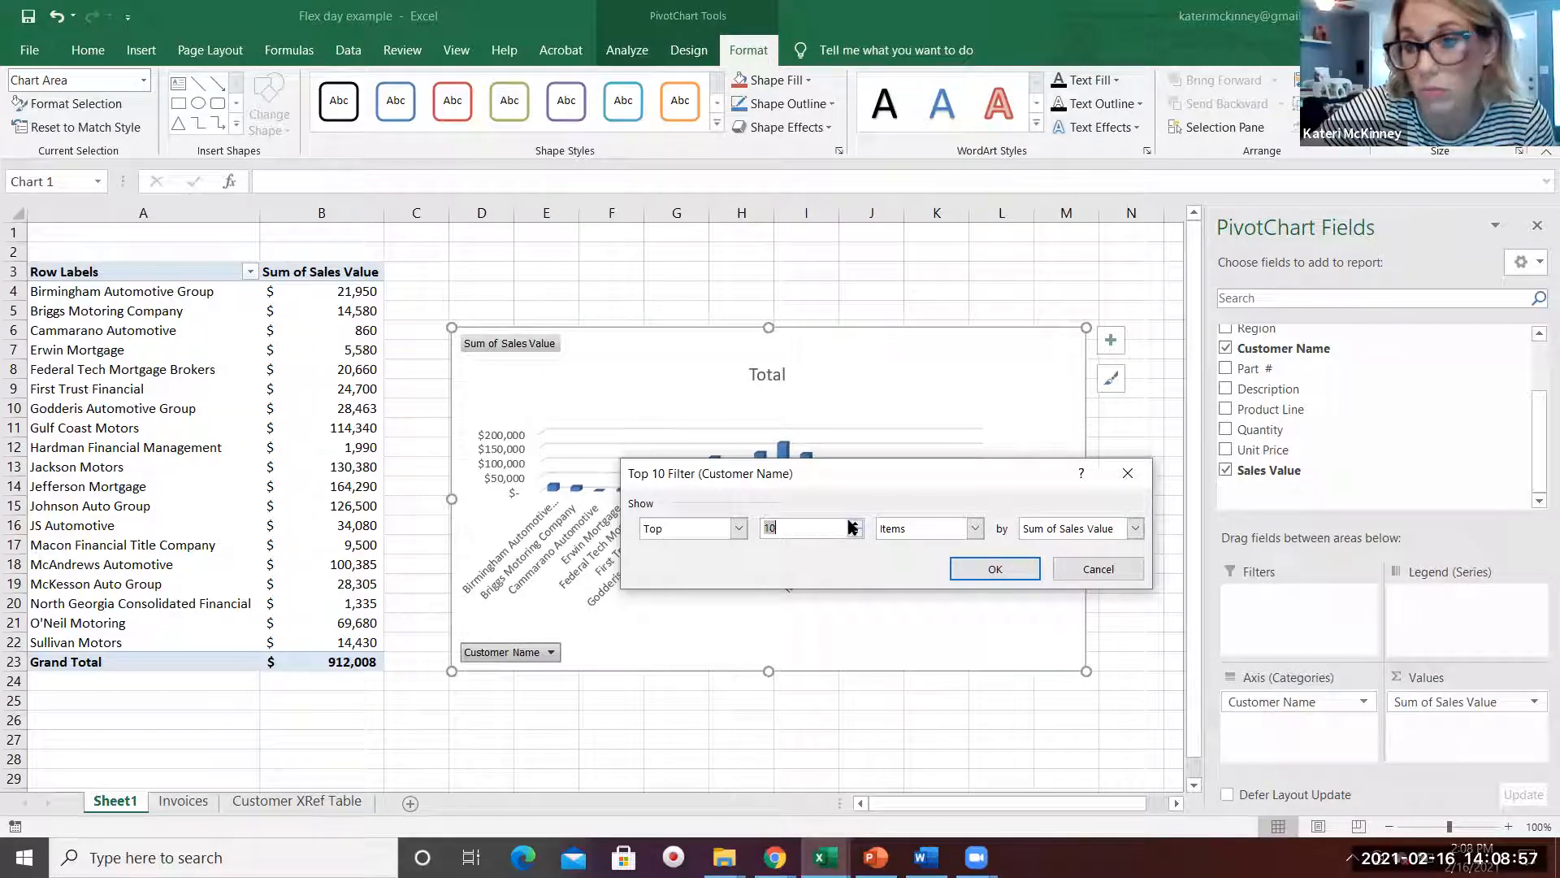
click(993, 567)
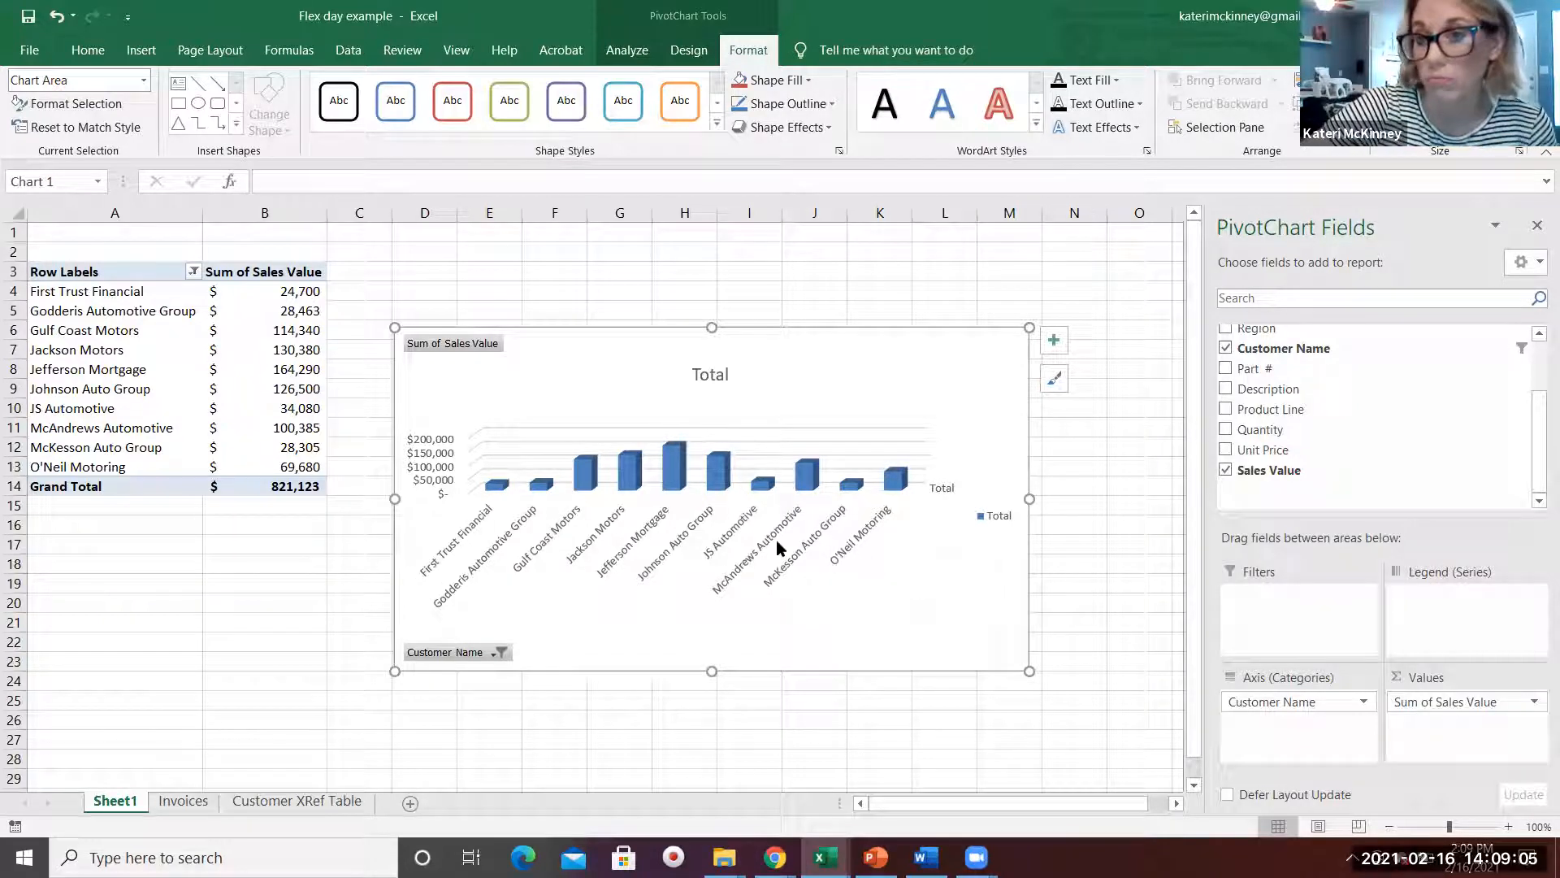
Step: Change the PivotChart's title to "Sales per customer"
click(712, 375)
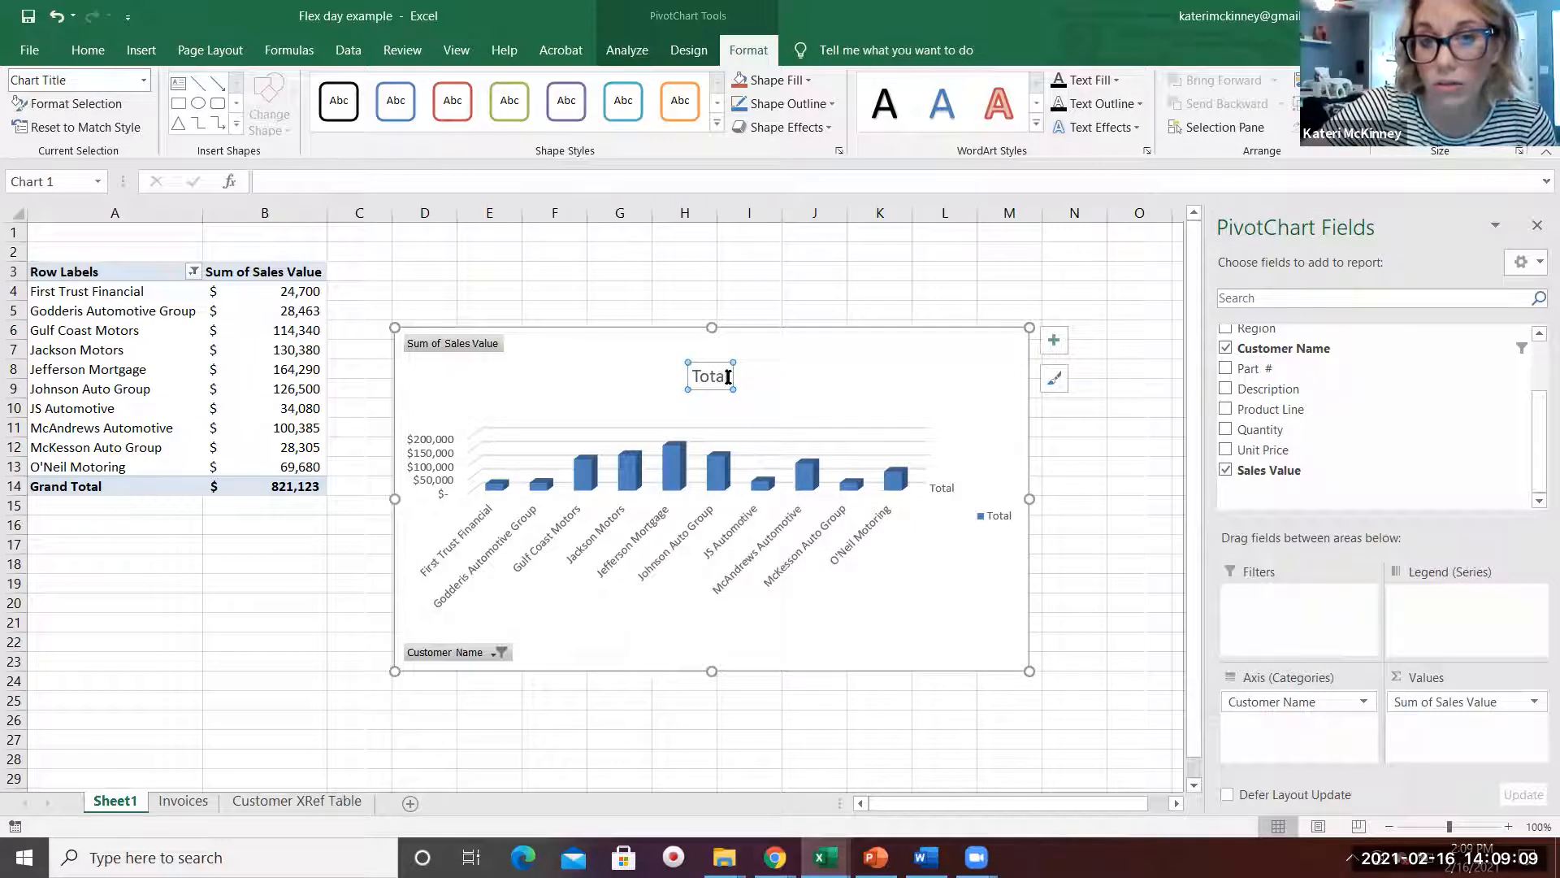
click(728, 376)
key(BackSpace)
key(BackSpace)
key(BackSpace)
key(BackSpace)
key(BackSpace)
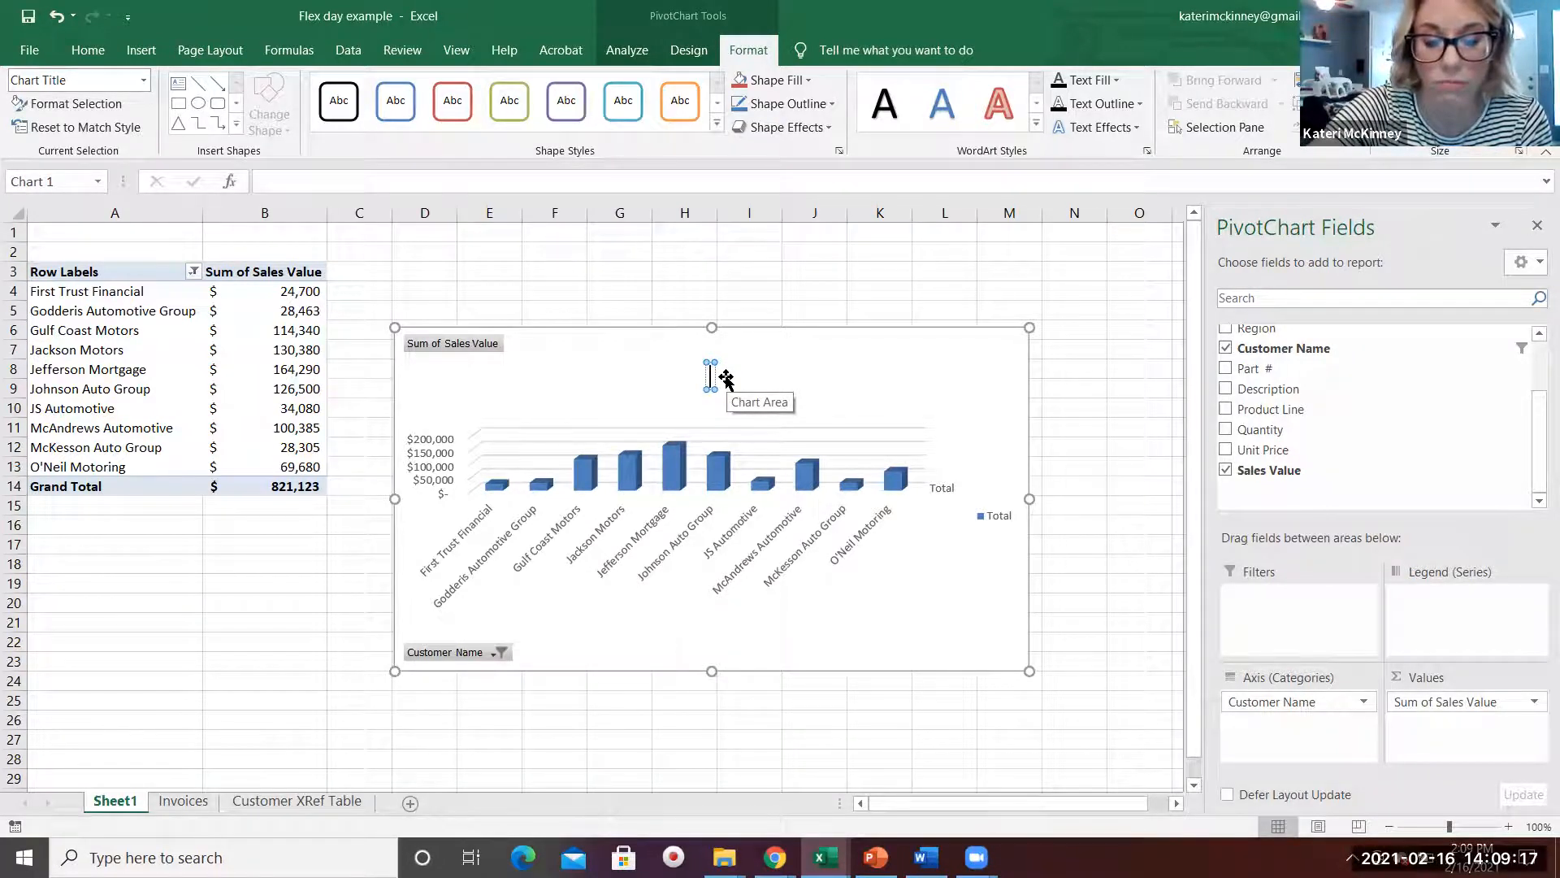
text(Sales per)
text( co)
text(stomer)
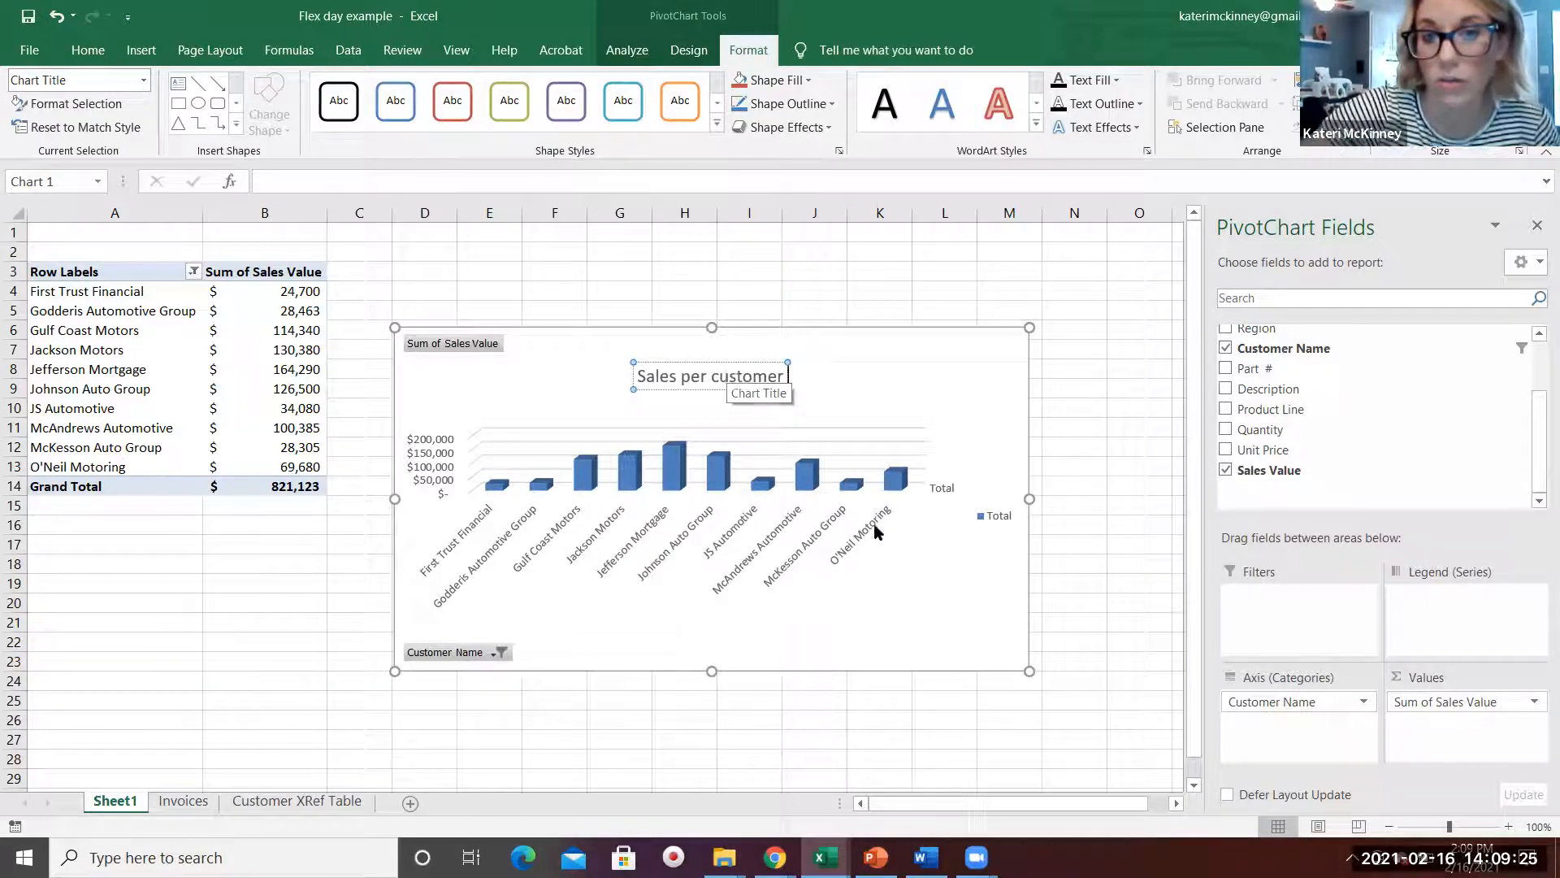
click(899, 578)
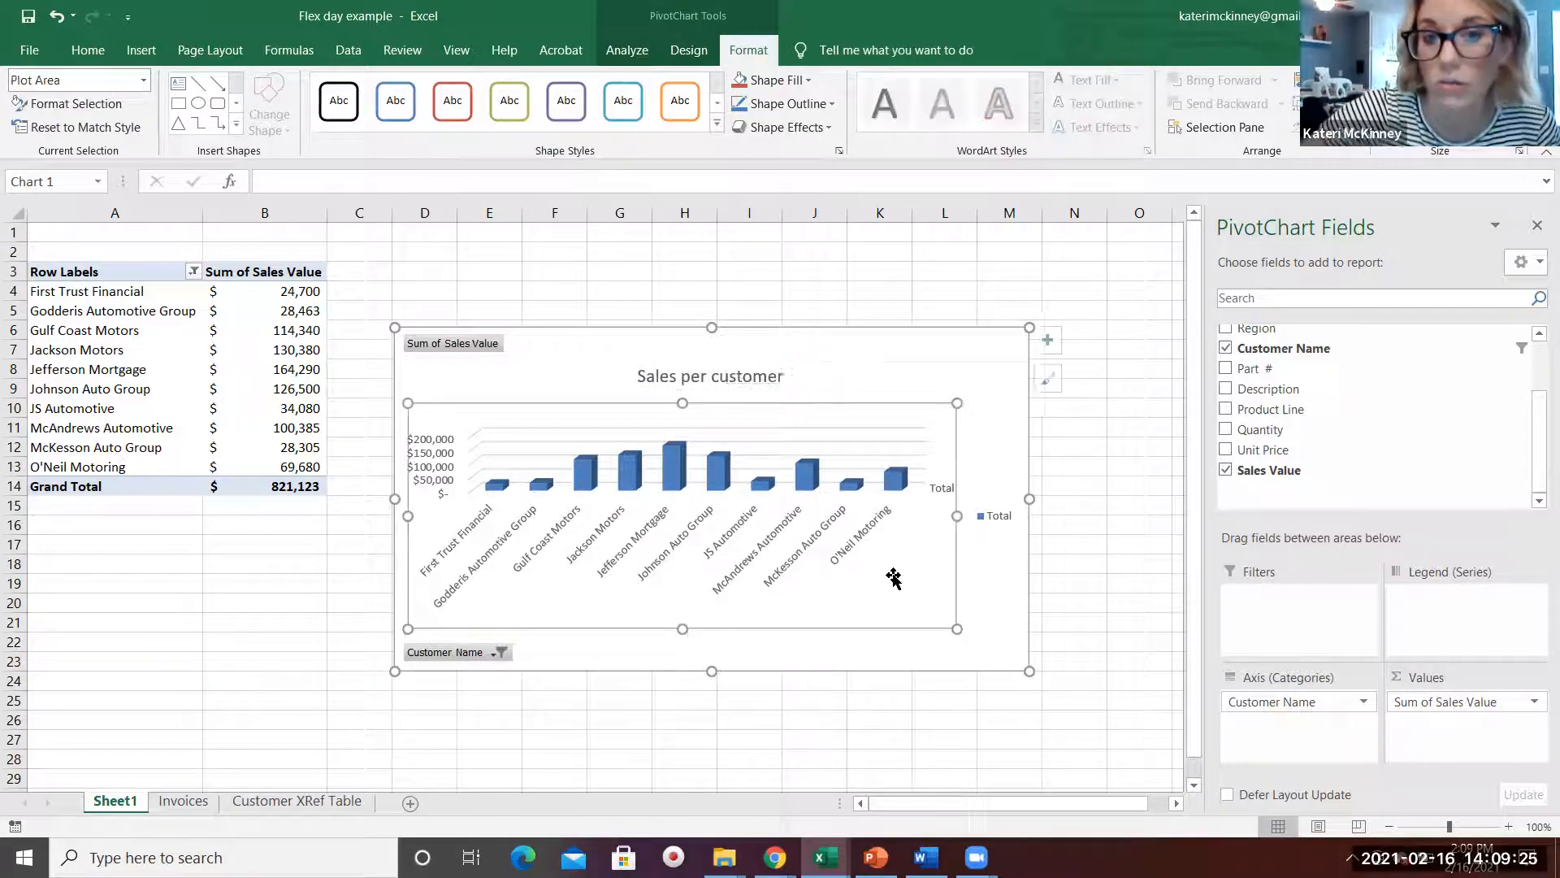
Step: Add a data table to the PivotChart and enlarge the chart so the customer columns fit
click(1054, 343)
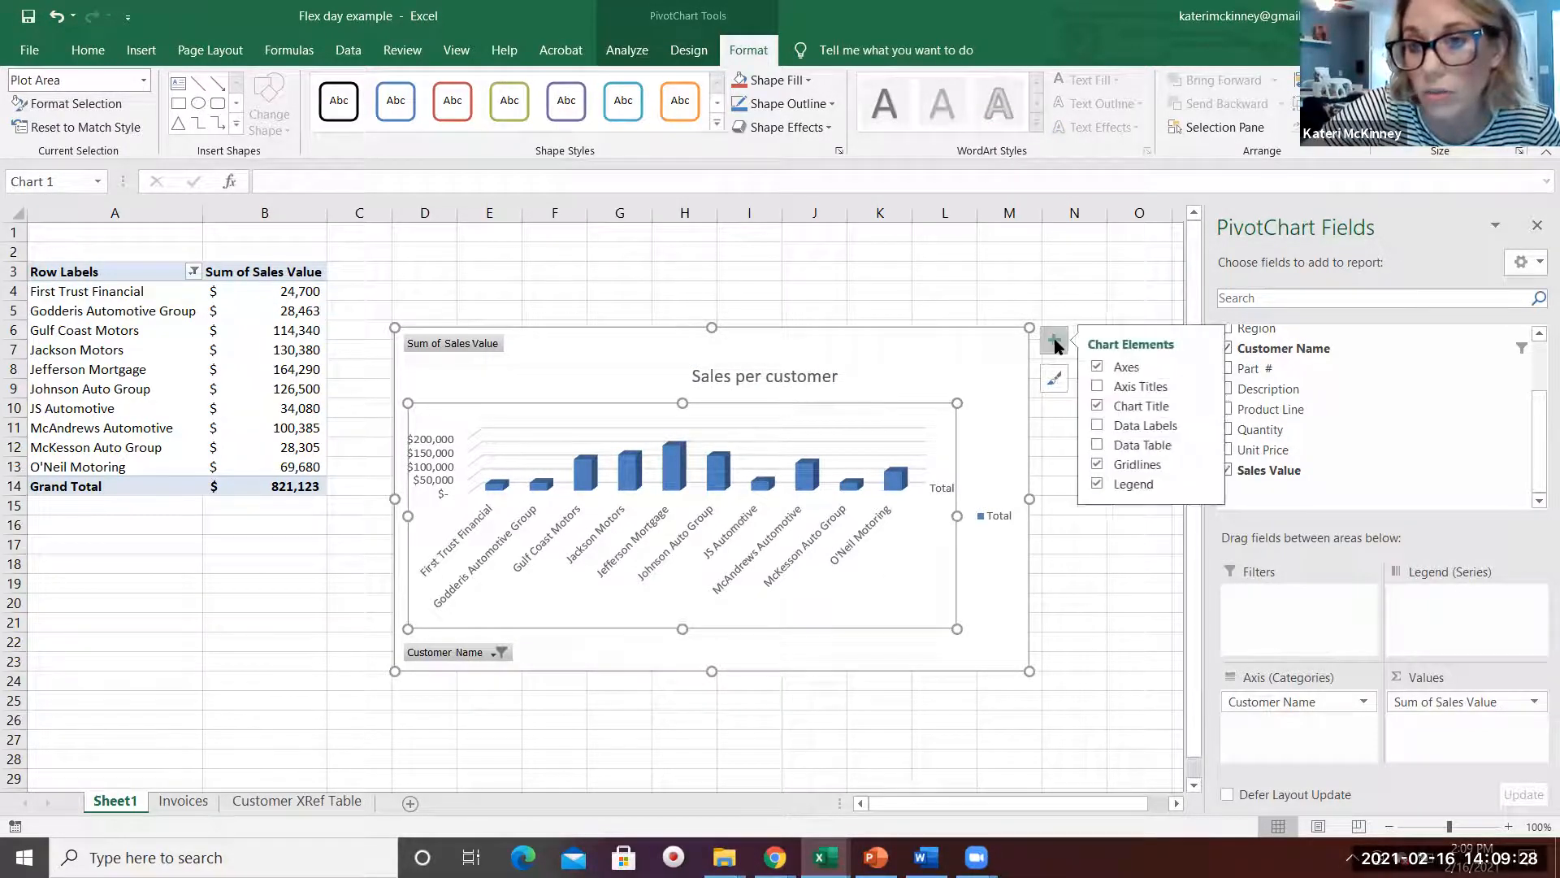
click(1112, 445)
mouse_move(958, 628)
mouse_down()
mouse_move(1017, 628)
mouse_move(1062, 666)
mouse_move(1109, 671)
mouse_up()
drag(394, 679, 288, 691)
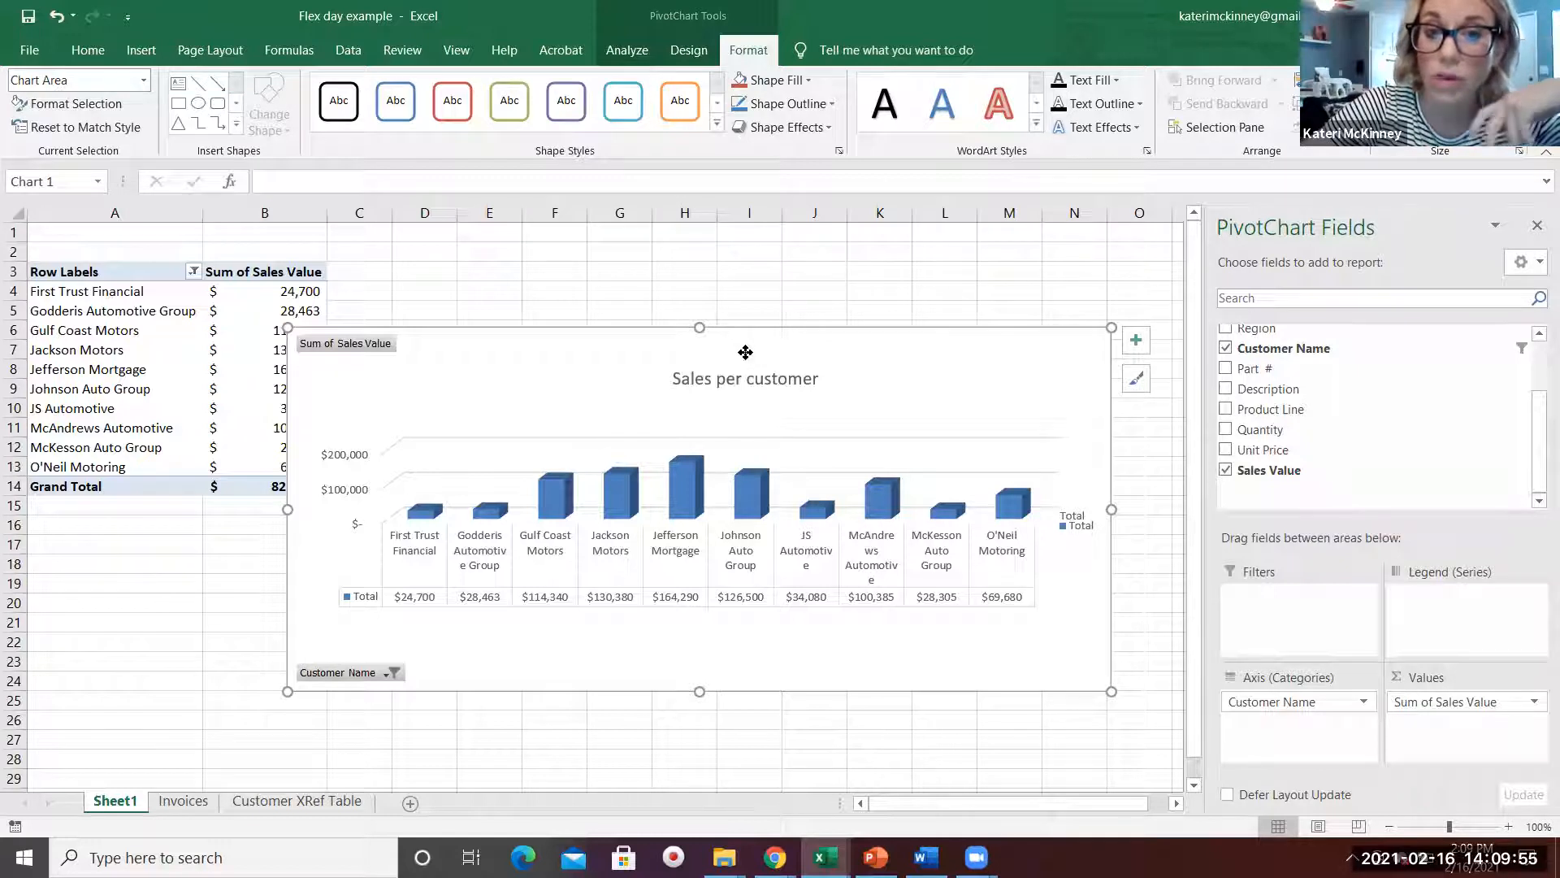
Step: Cut the Sales per customer PivotChart from the sheet
right_click(741, 324)
click(785, 359)
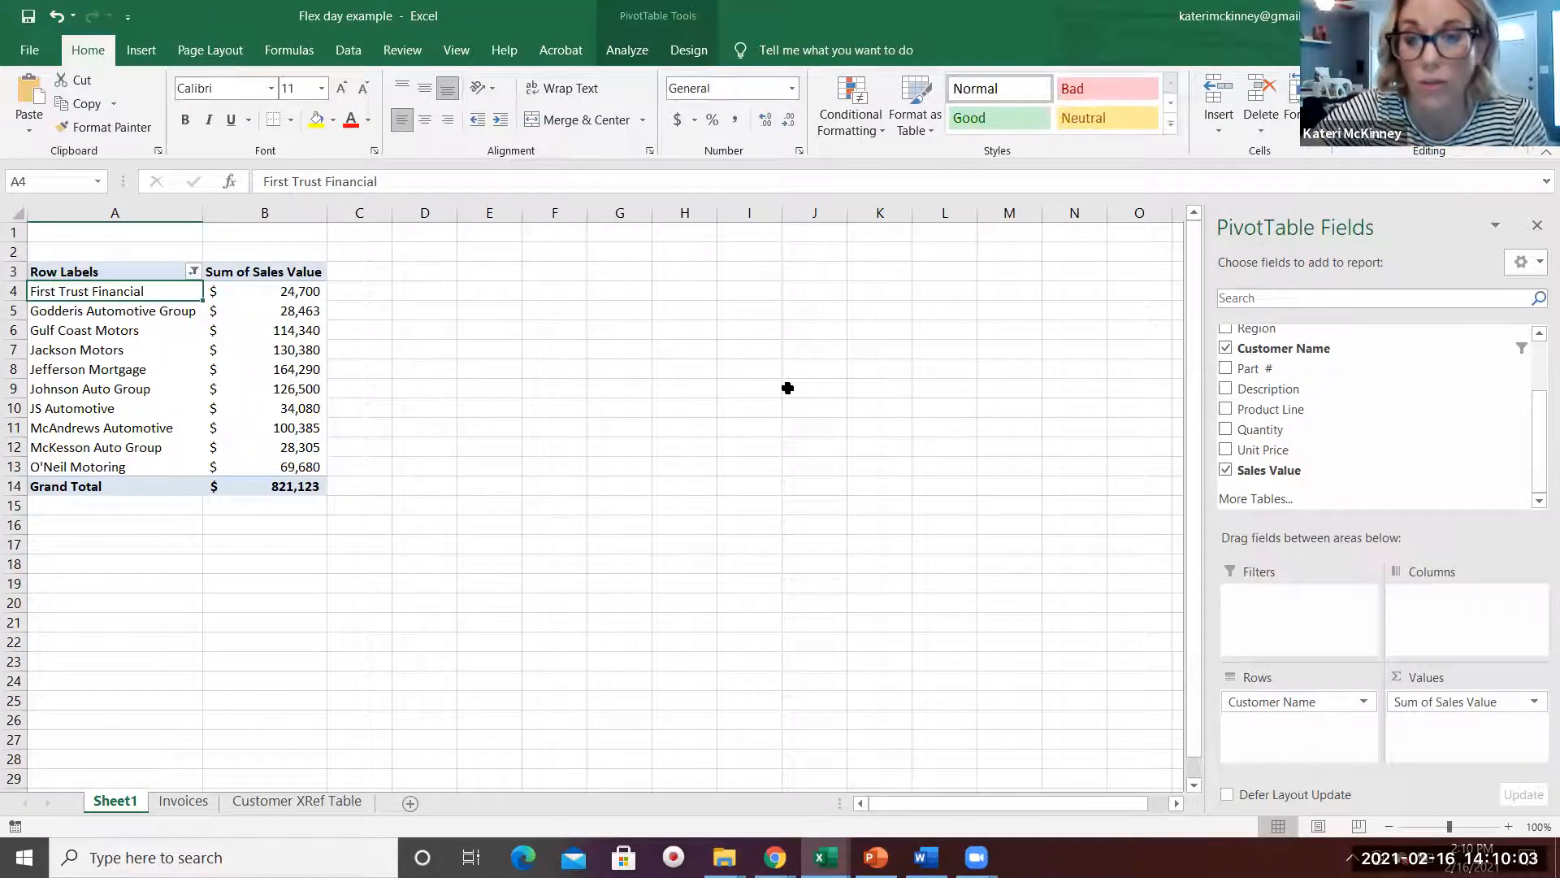
Step: Add the Date field to the PivotTable, trying it as a filter before nesting it under Customer Name in the rows
scroll(1300, 366, up, 2)
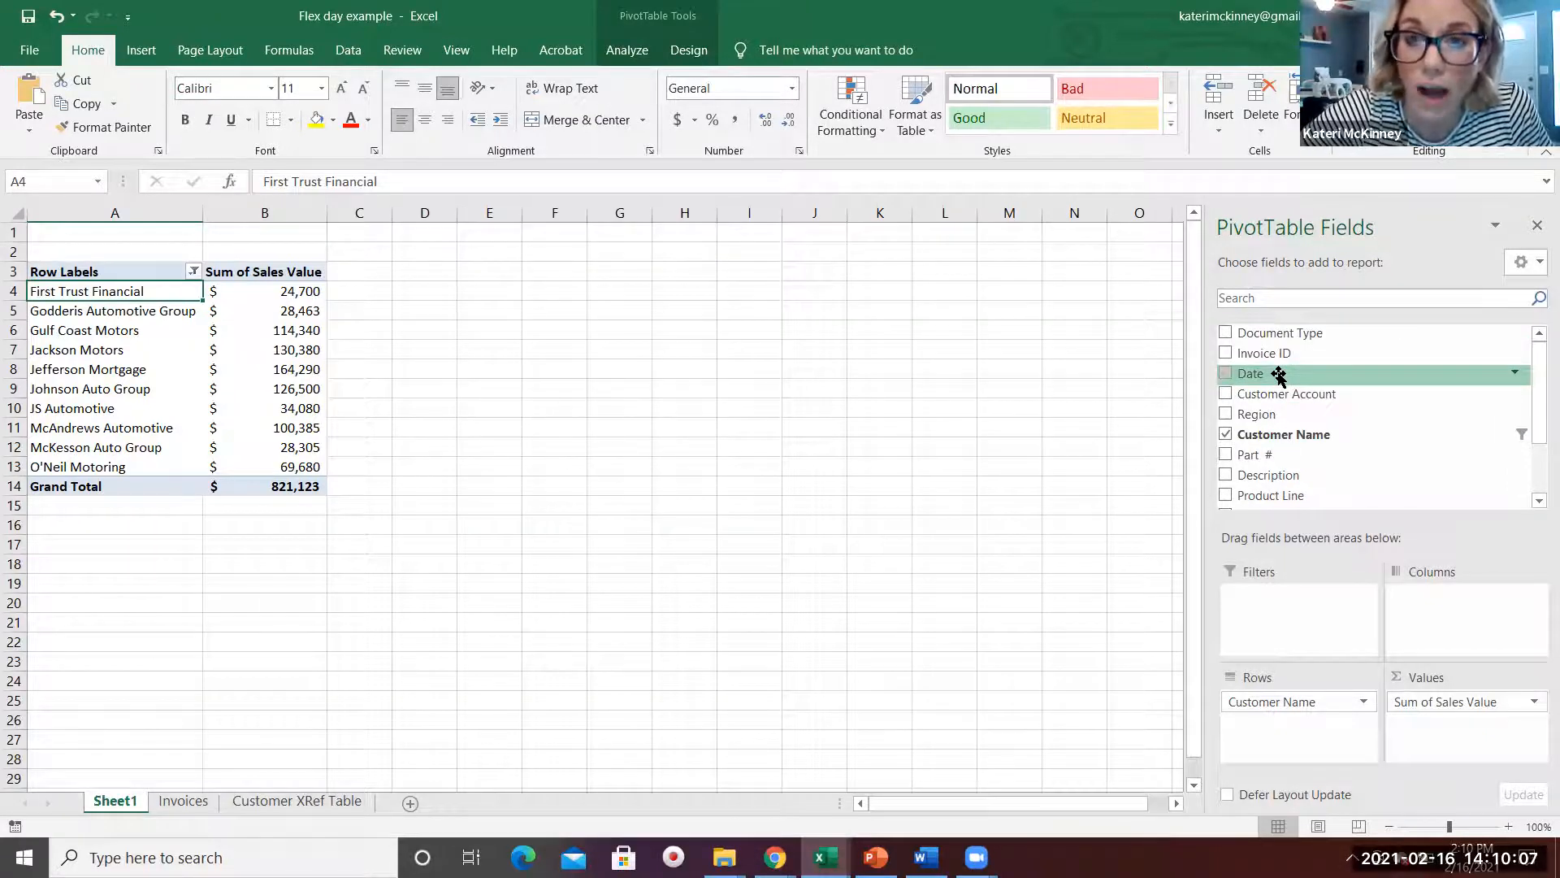
drag(1251, 373, 1255, 622)
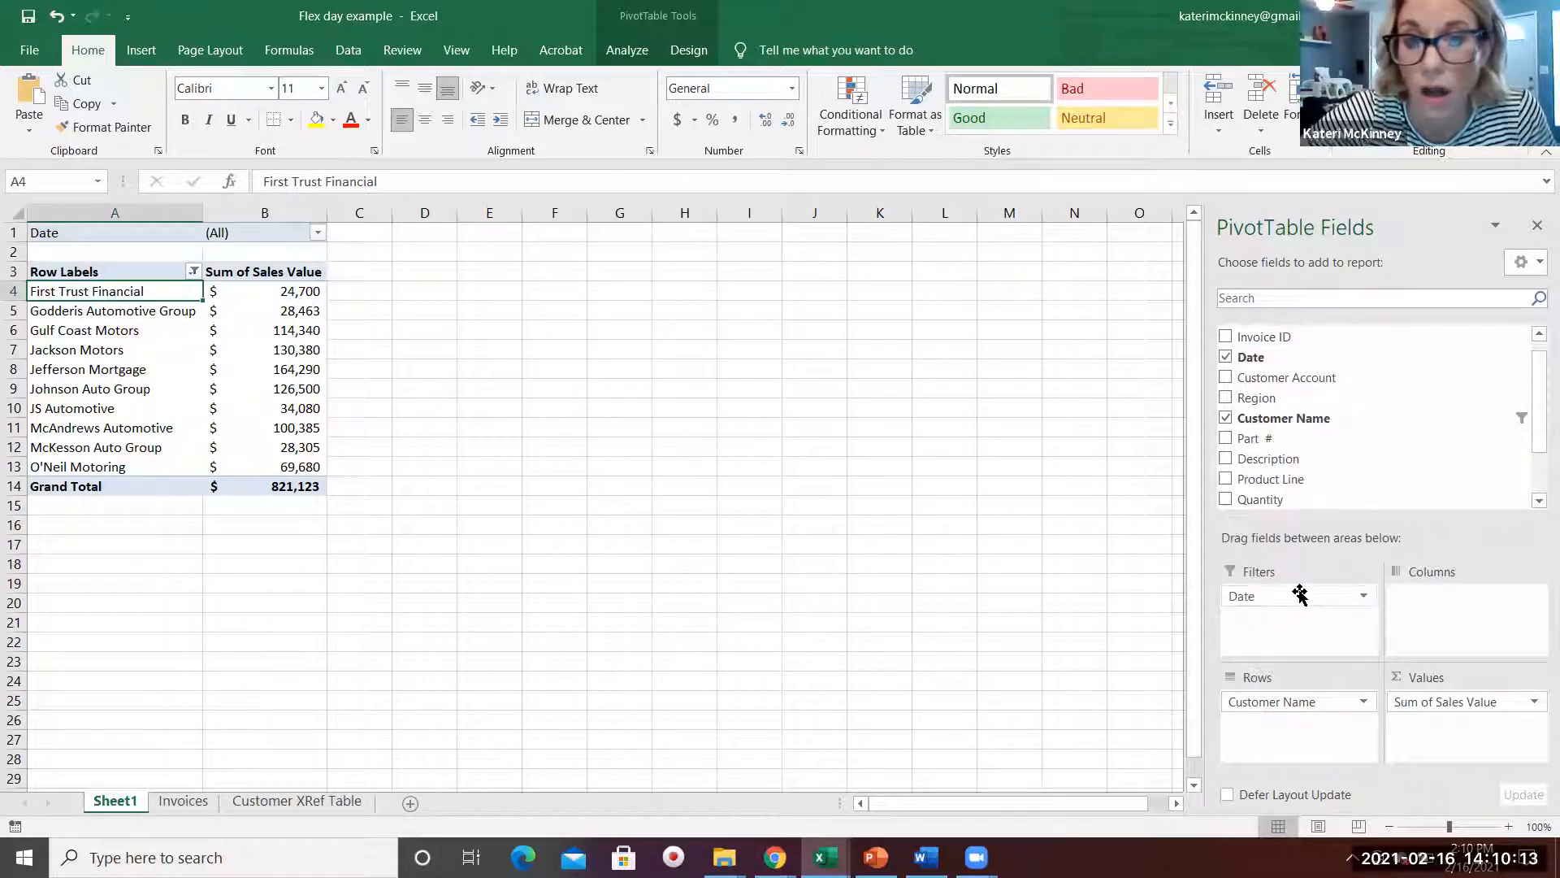
drag(1299, 588, 1438, 606)
drag(1451, 702, 1280, 732)
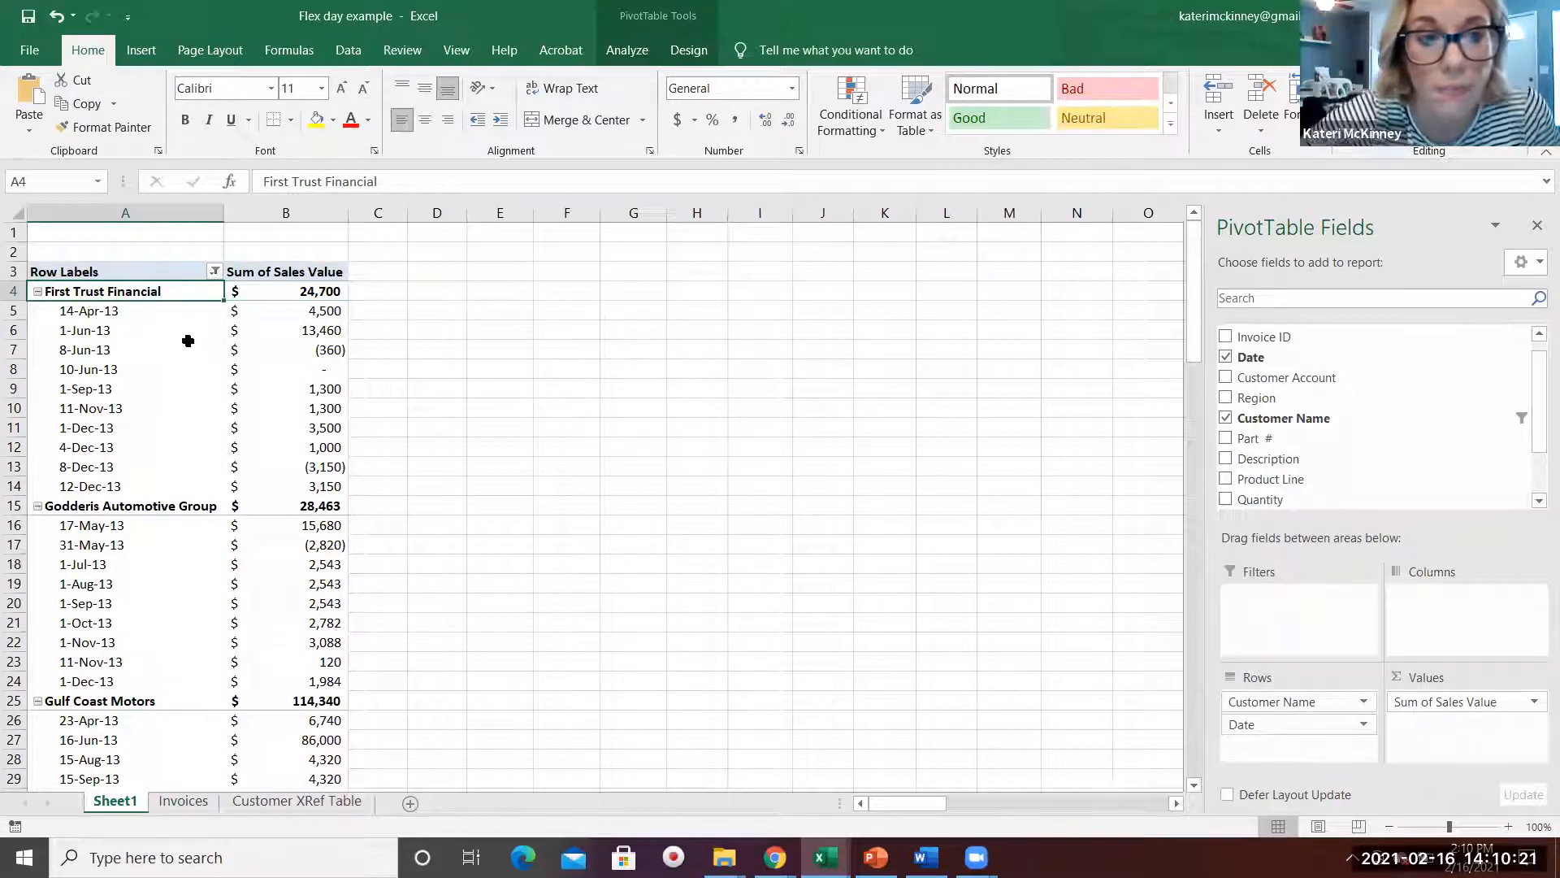
Step: Review the dated sales under each customer and move the Date field from the PivotTable's rows to its columns
scroll(154, 341, down, 2)
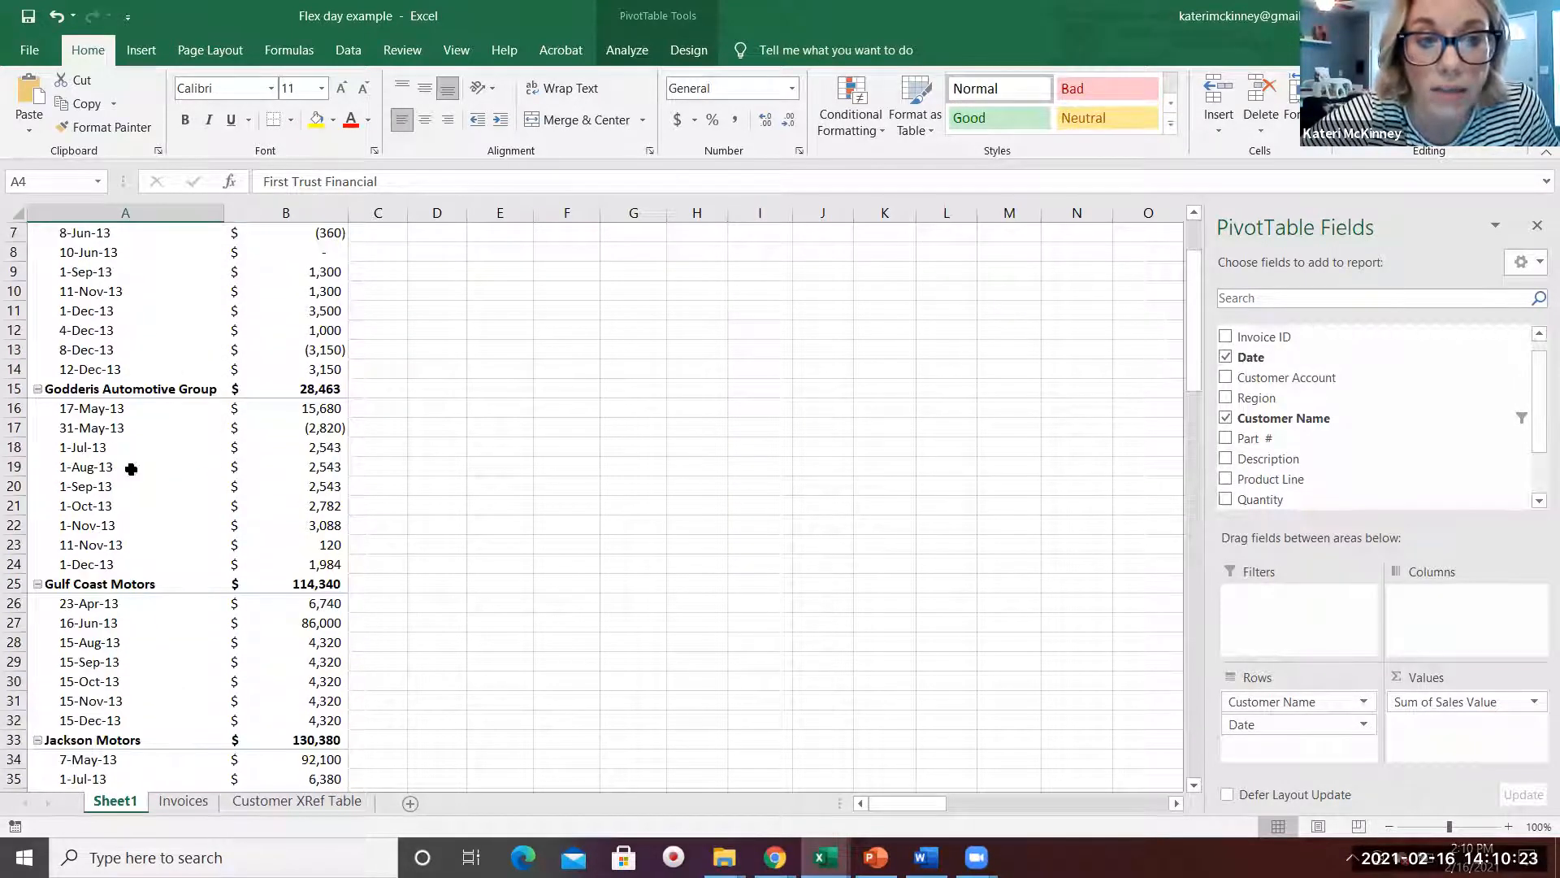
scroll(158, 439, up, 2)
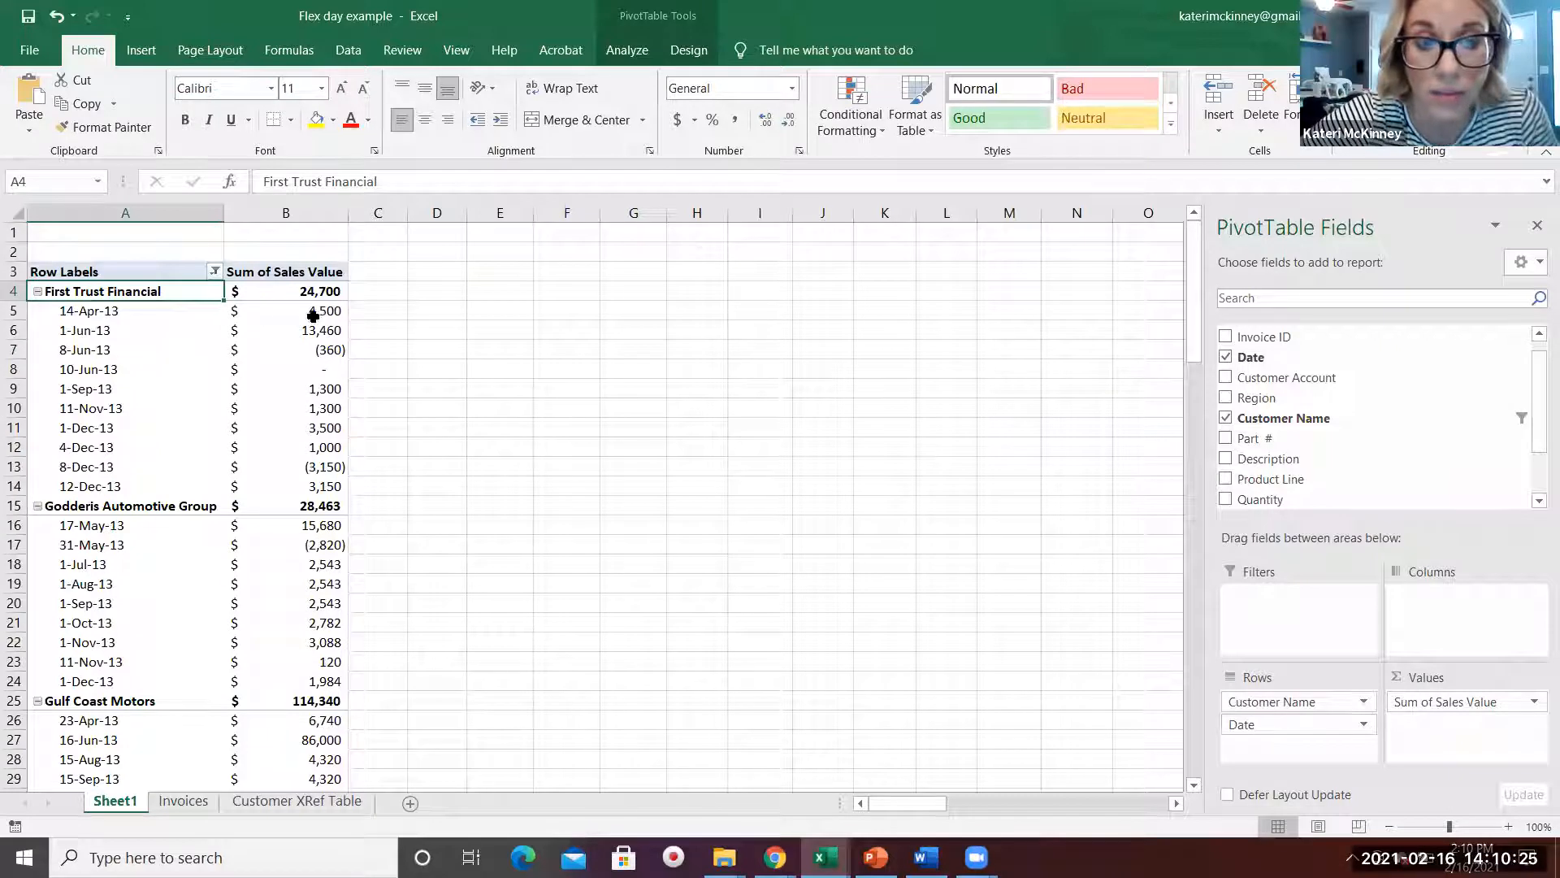
scroll(271, 342, down, 1)
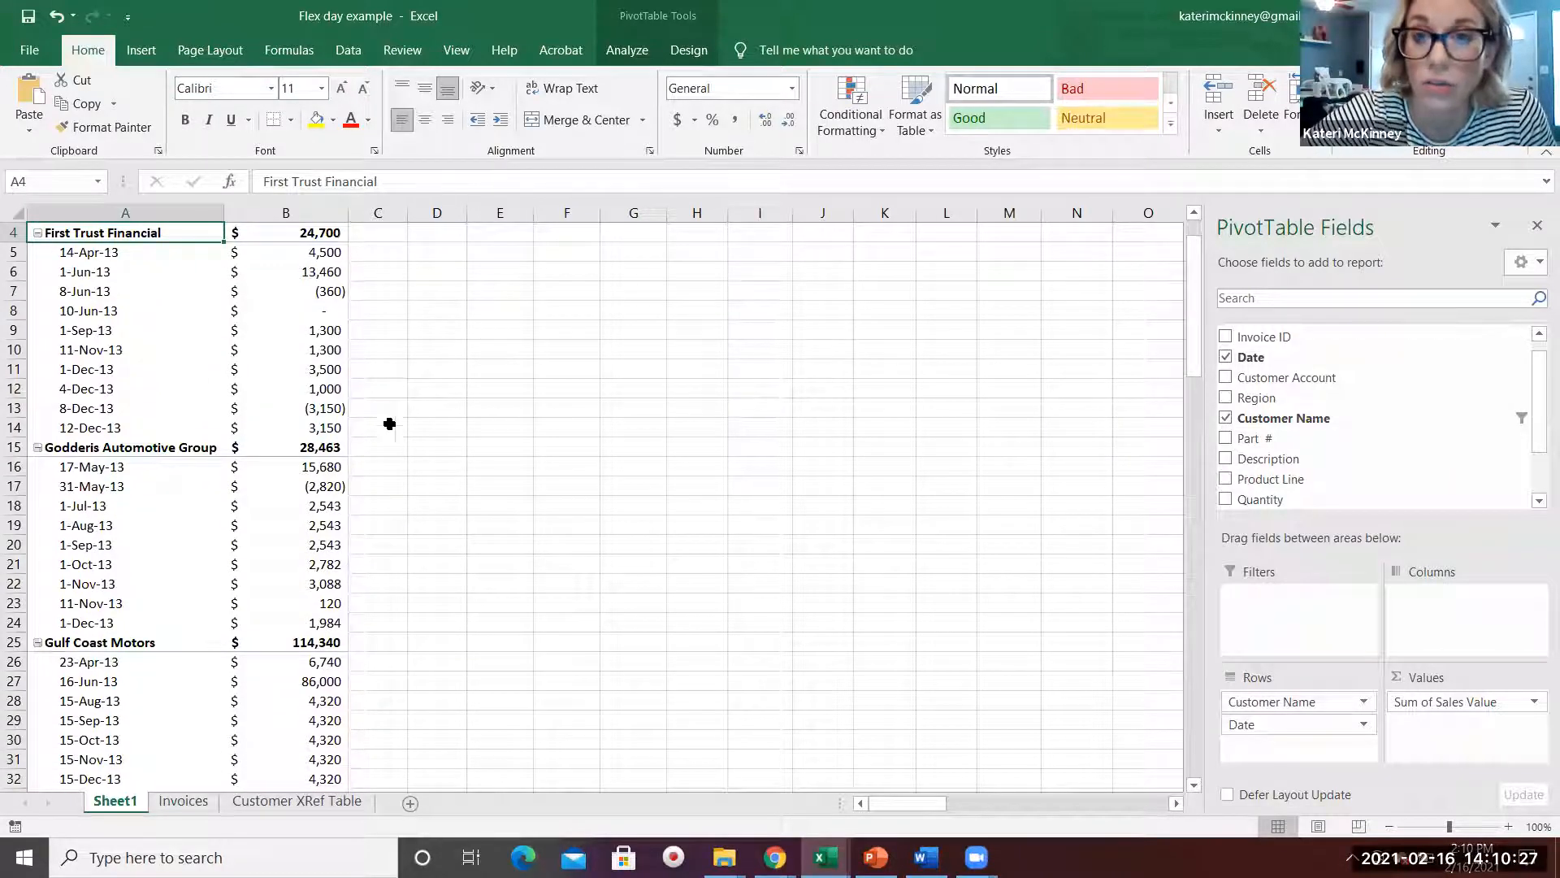
scroll(472, 458, down, 2)
scroll(472, 457, down, 4)
scroll(472, 463, up, 7)
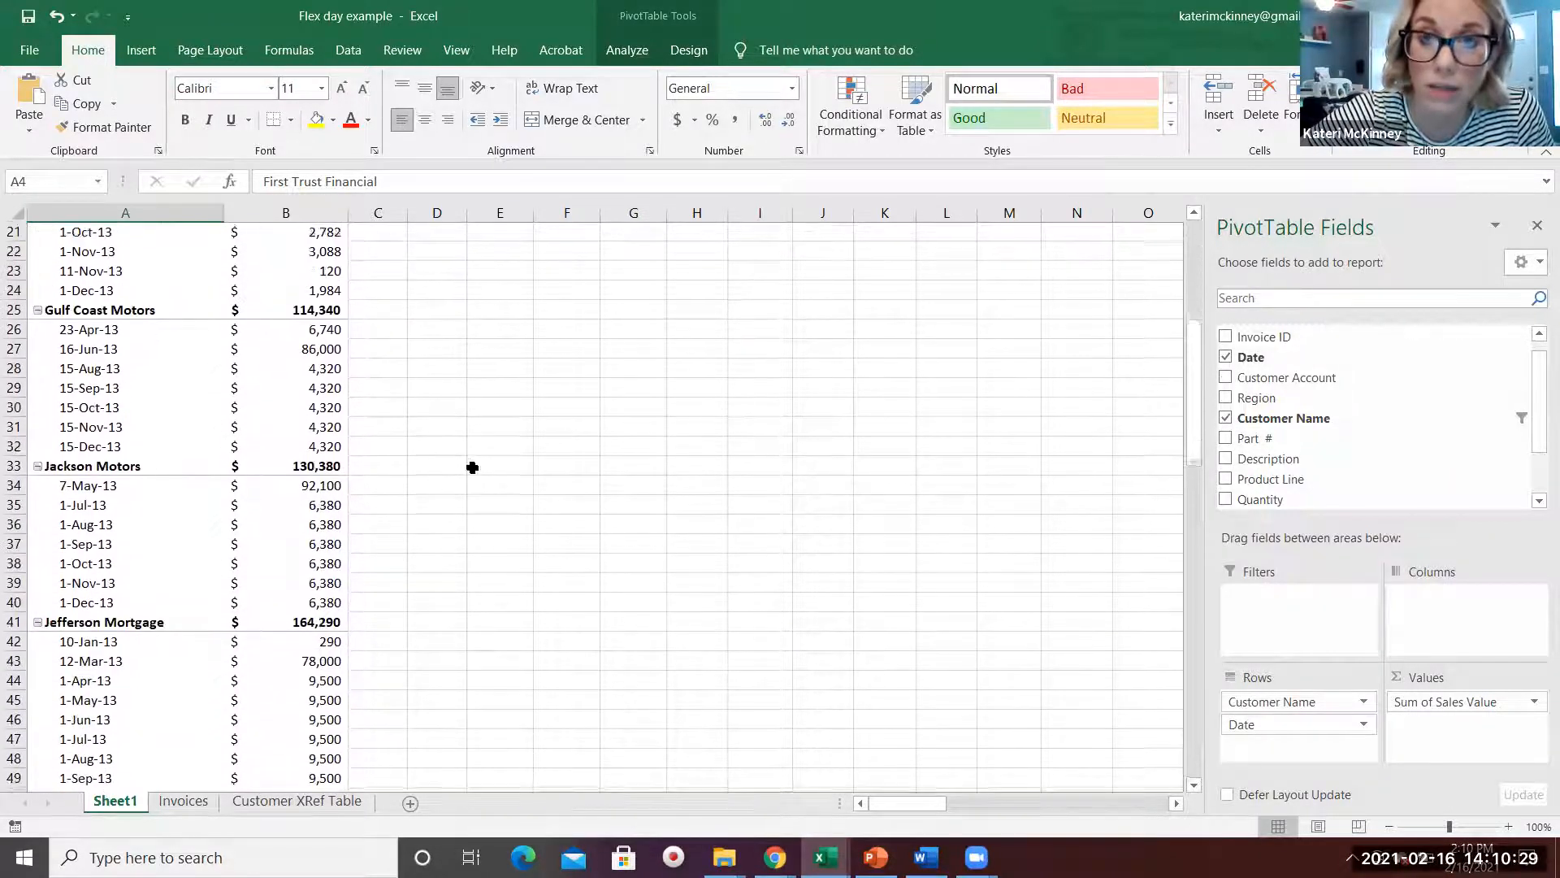
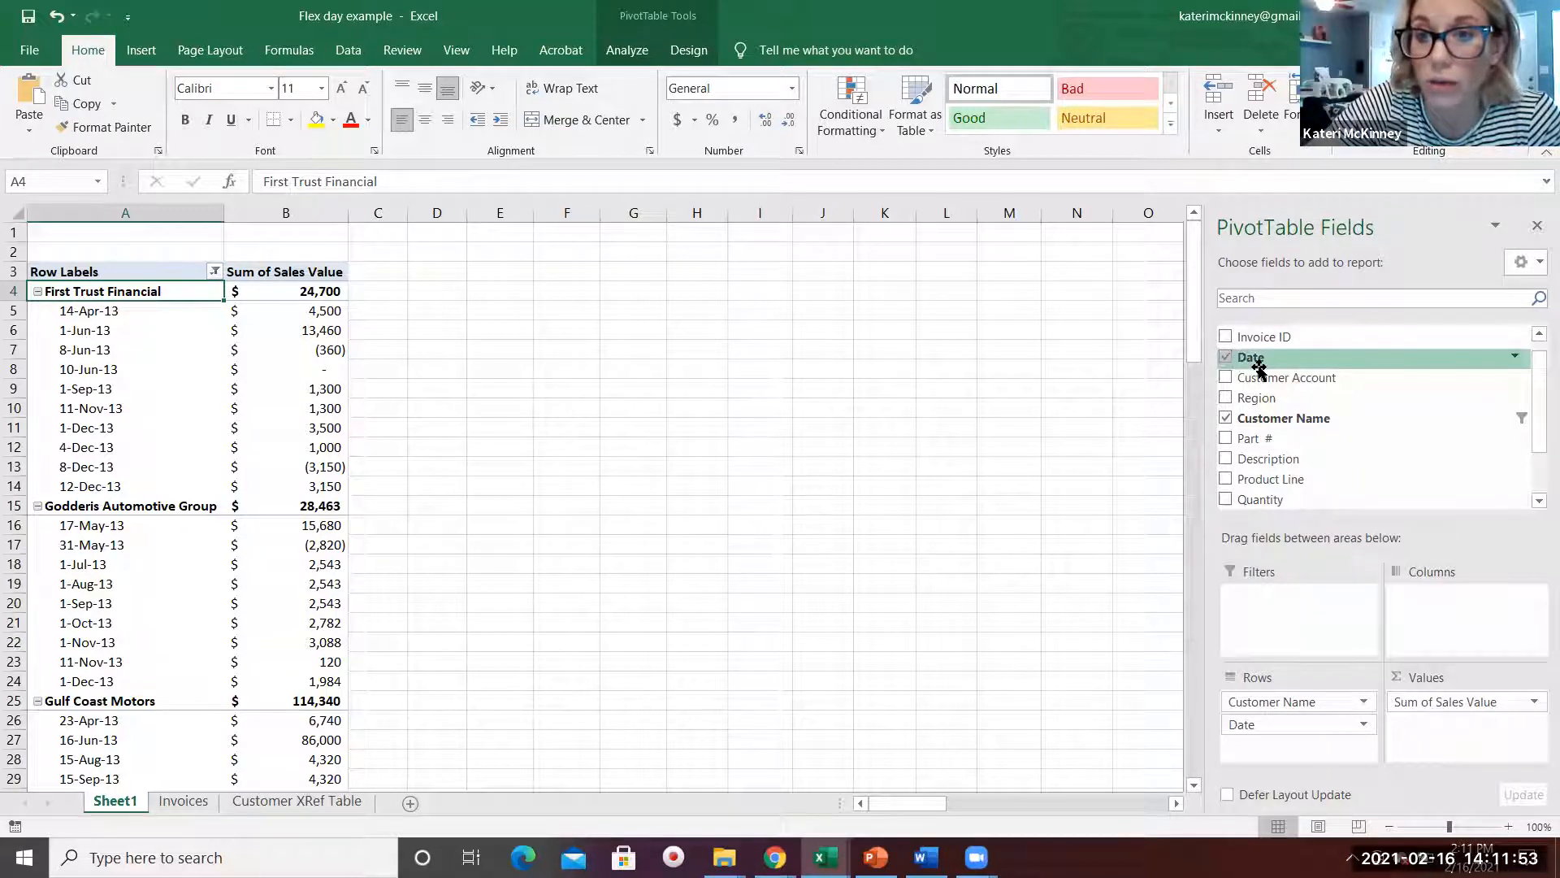
drag(1288, 729, 1420, 598)
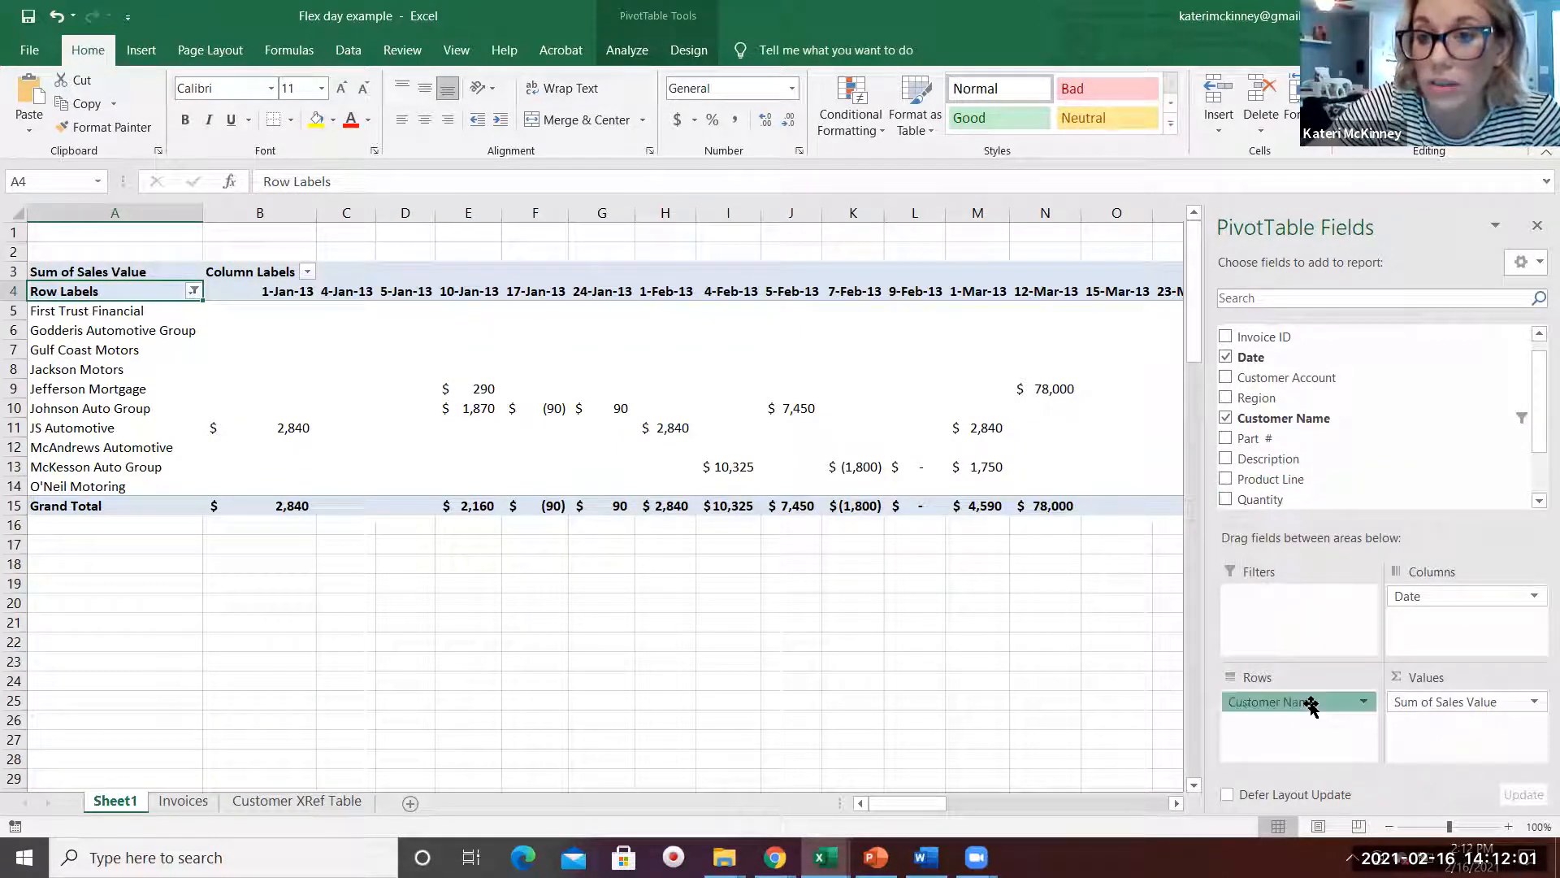
Step: Remove the Customer Name field from the PivotTable's rows
click(1248, 702)
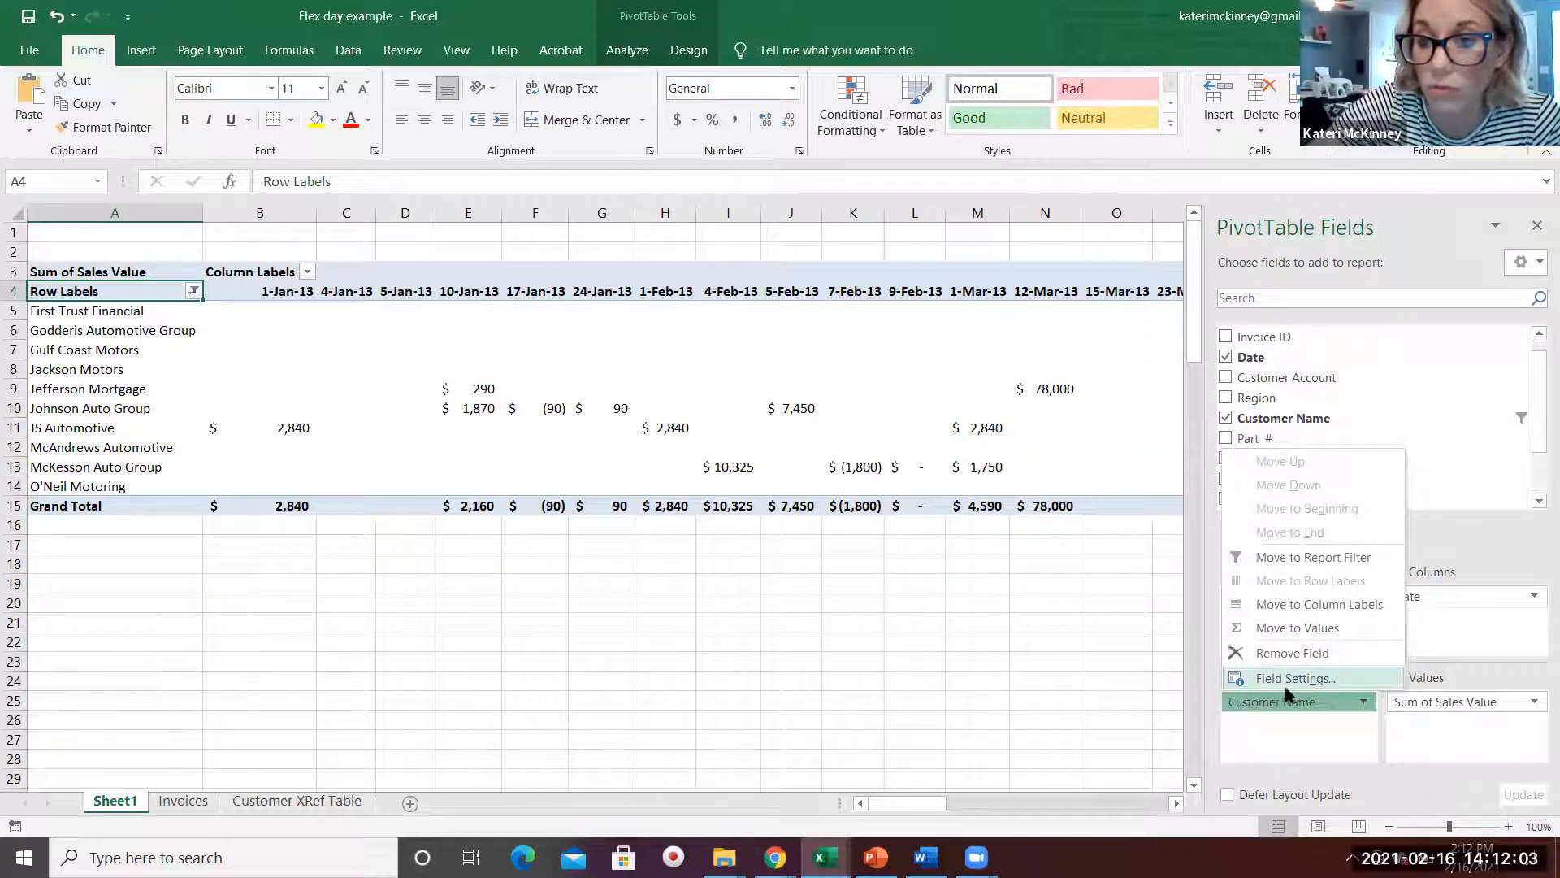
click(1315, 704)
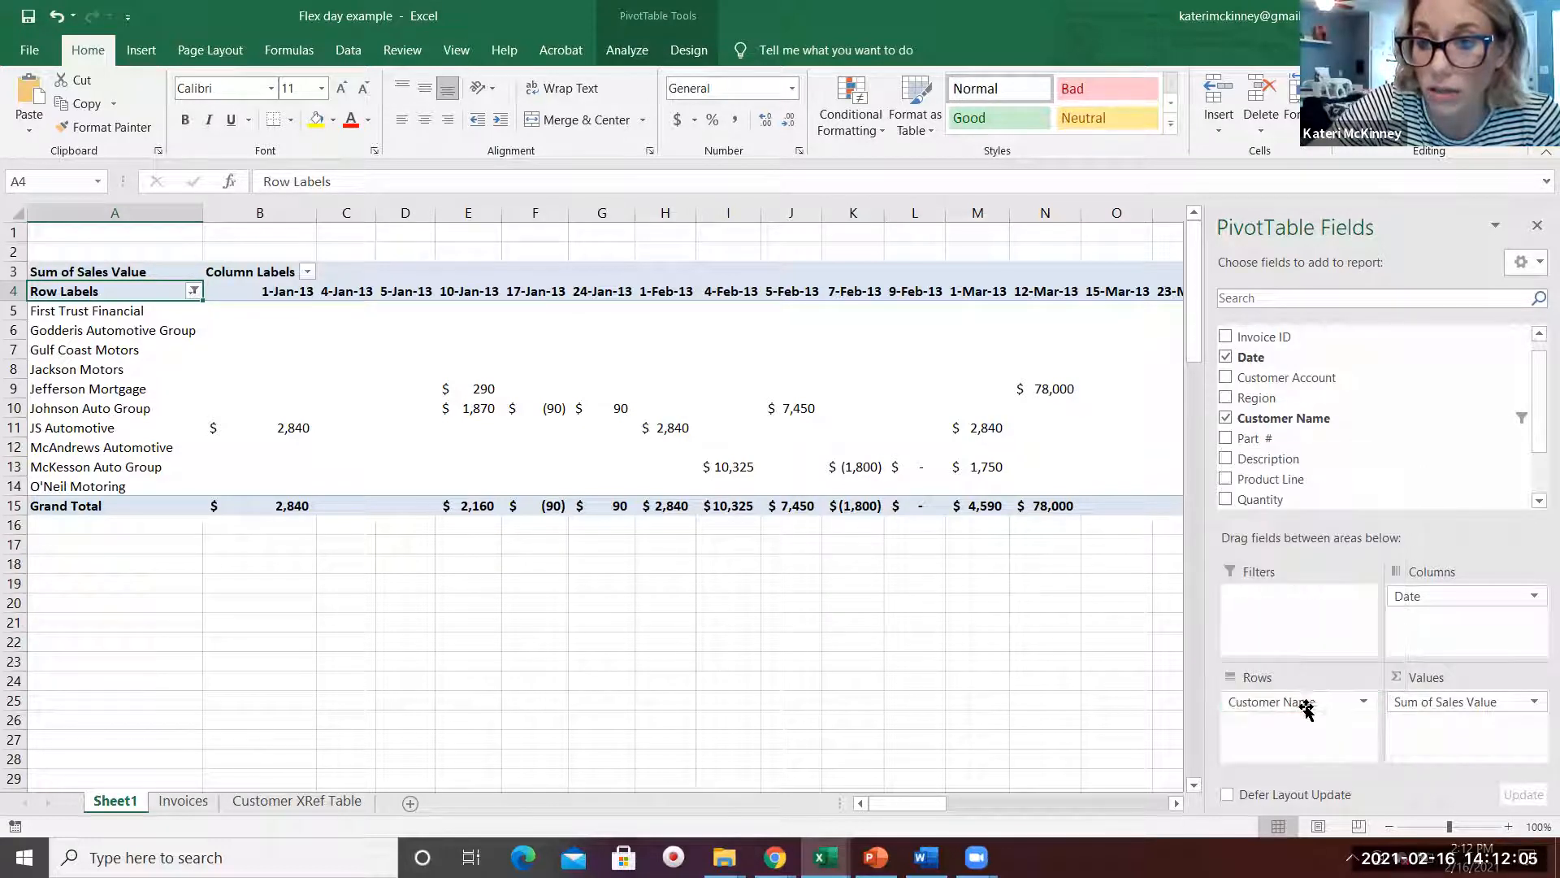
click(1309, 707)
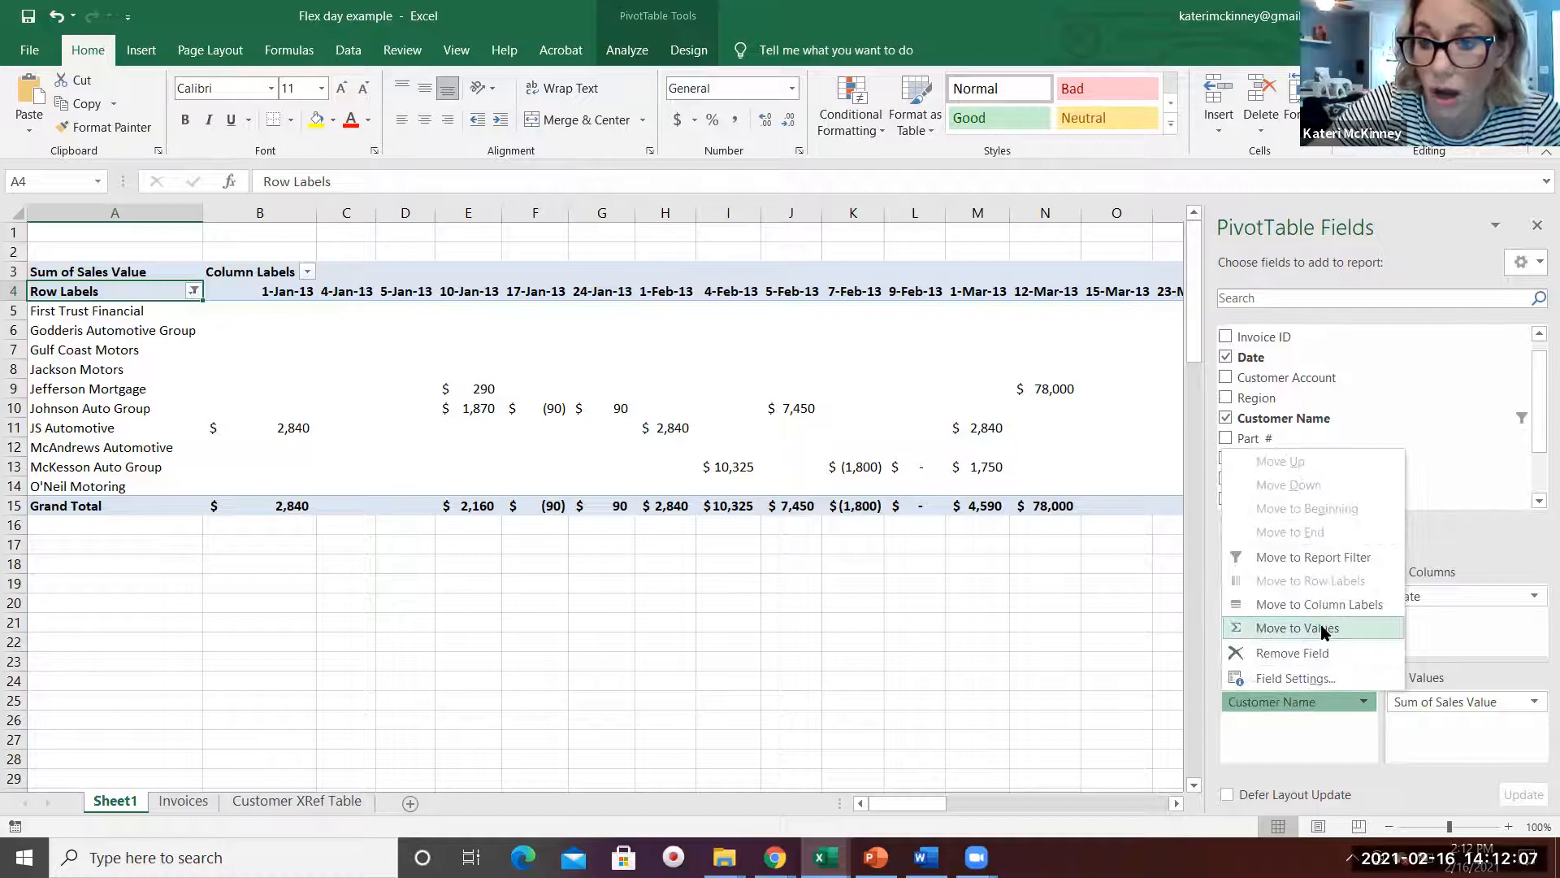
click(1331, 655)
Step: Move the Date field to the PivotTable's rows and add Customer Name to the values as a count
drag(1454, 597, 1259, 704)
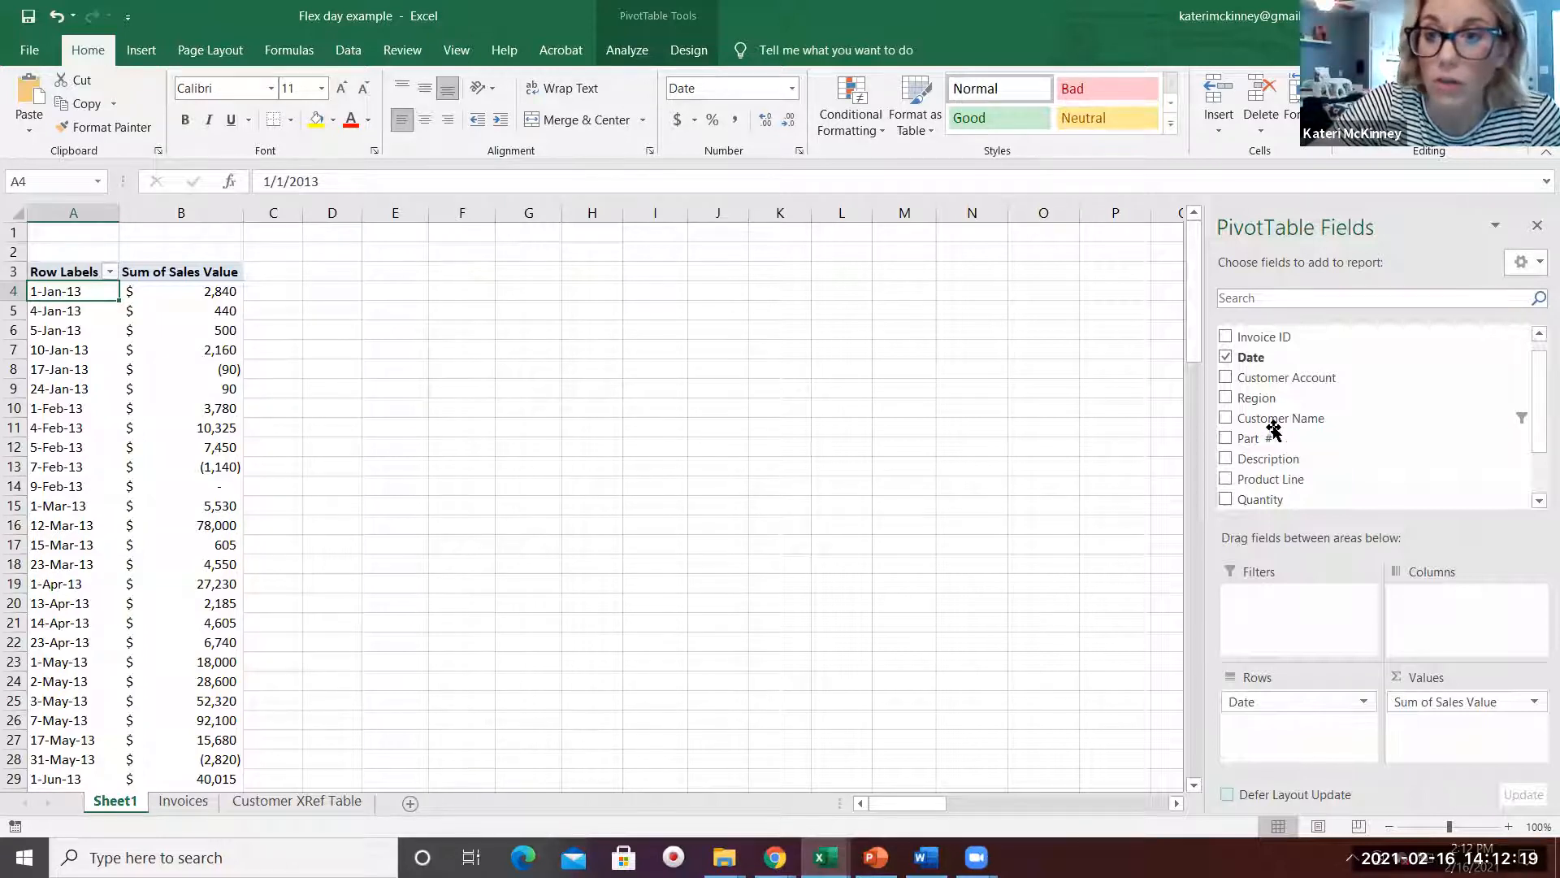
drag(1314, 418, 1457, 724)
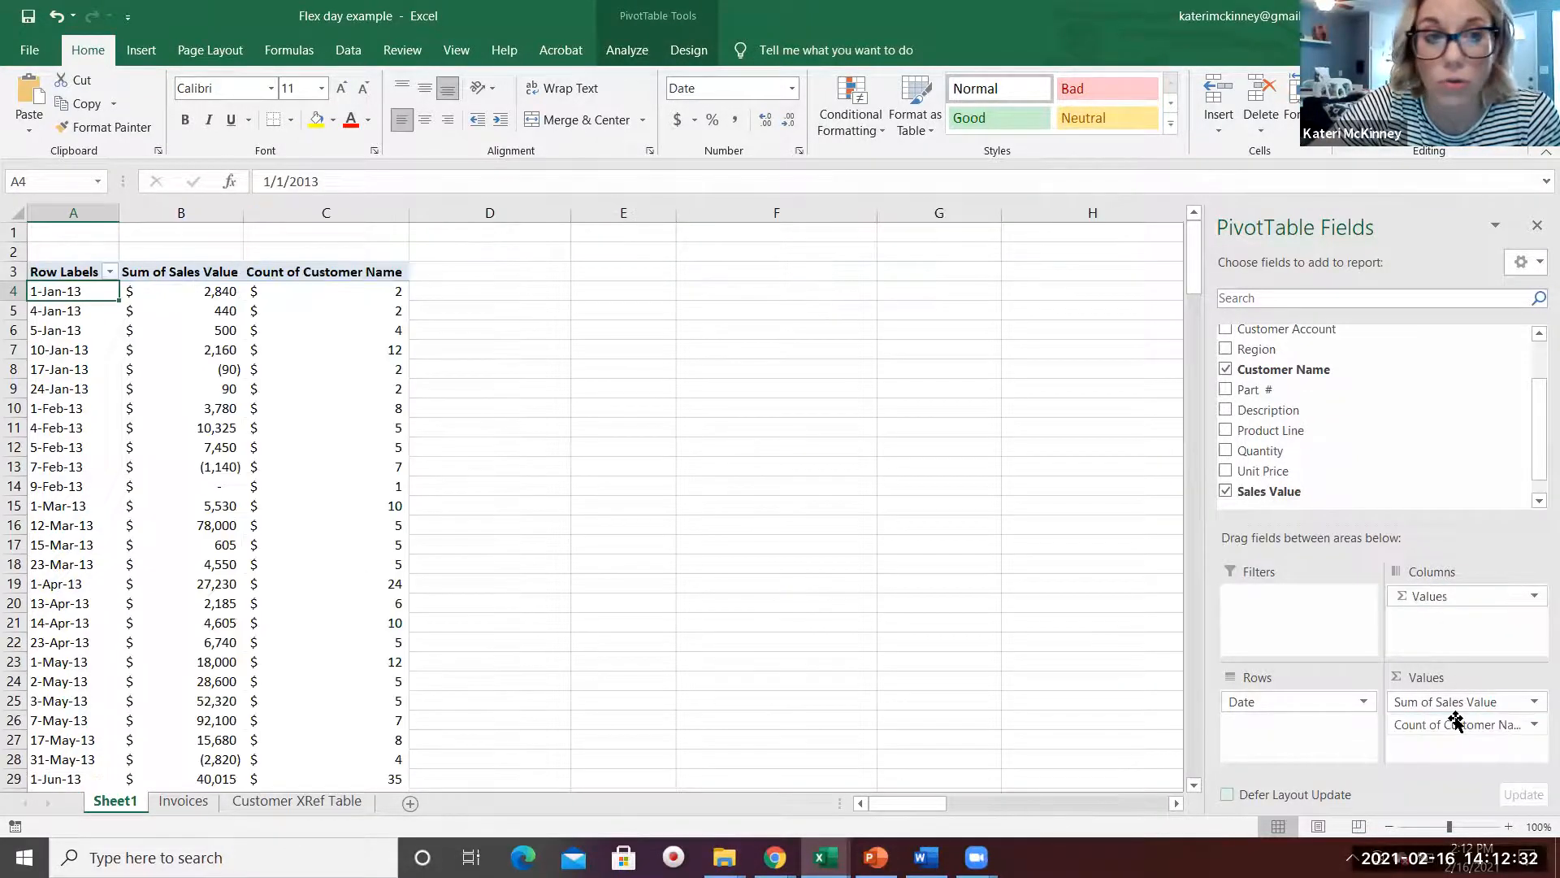
Step: Place the Customer Name count ahead of the Sales Value sum in the PivotTable's values
click(203, 268)
shift+click(268, 275)
shift+click(313, 270)
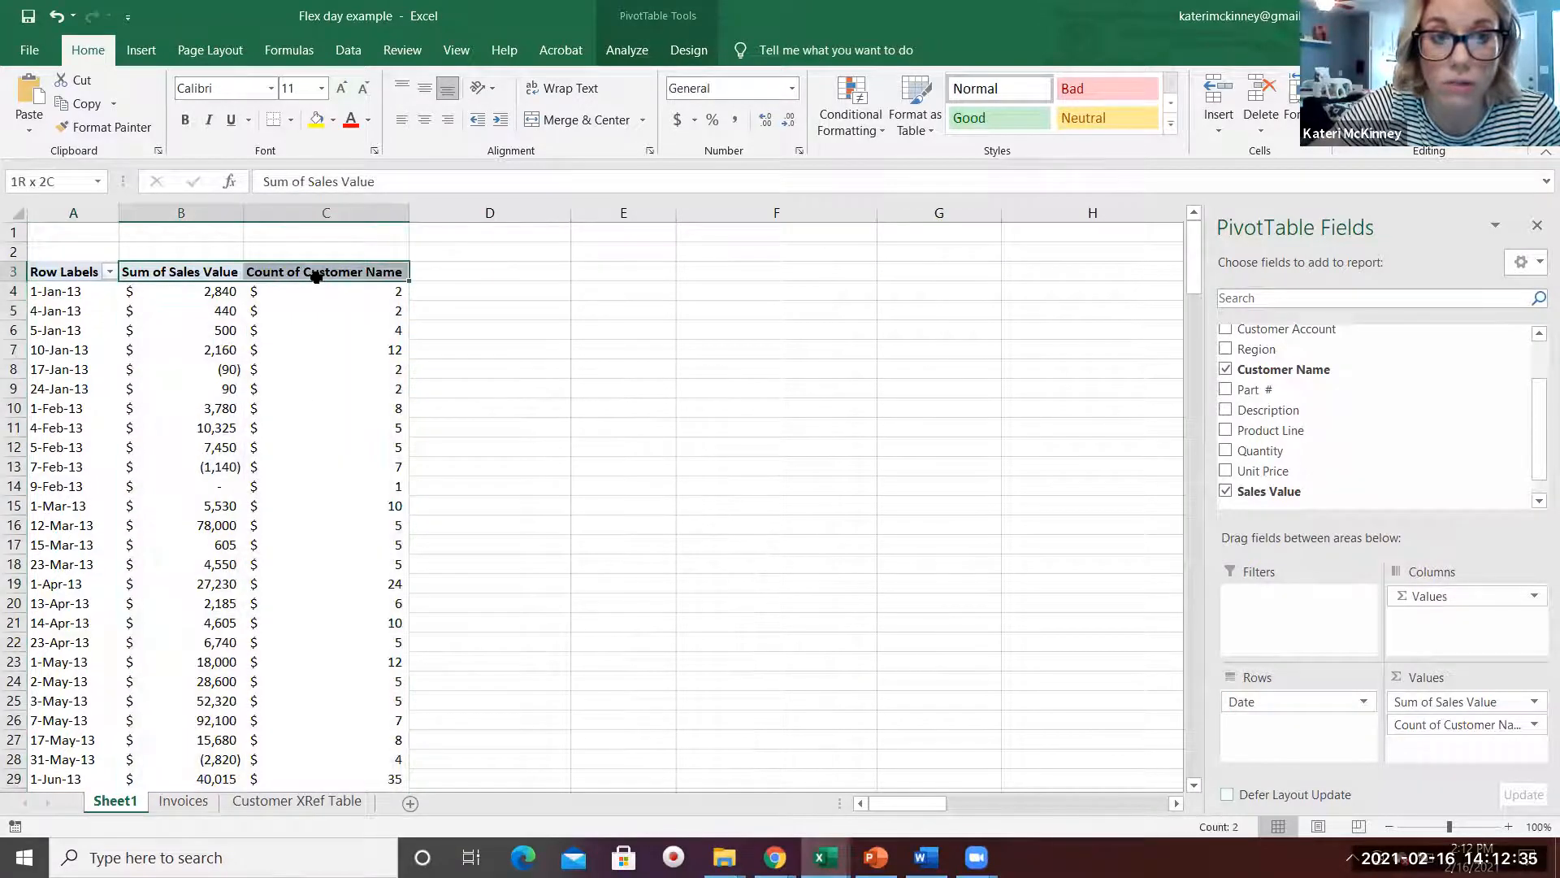
drag(1415, 719, 1453, 701)
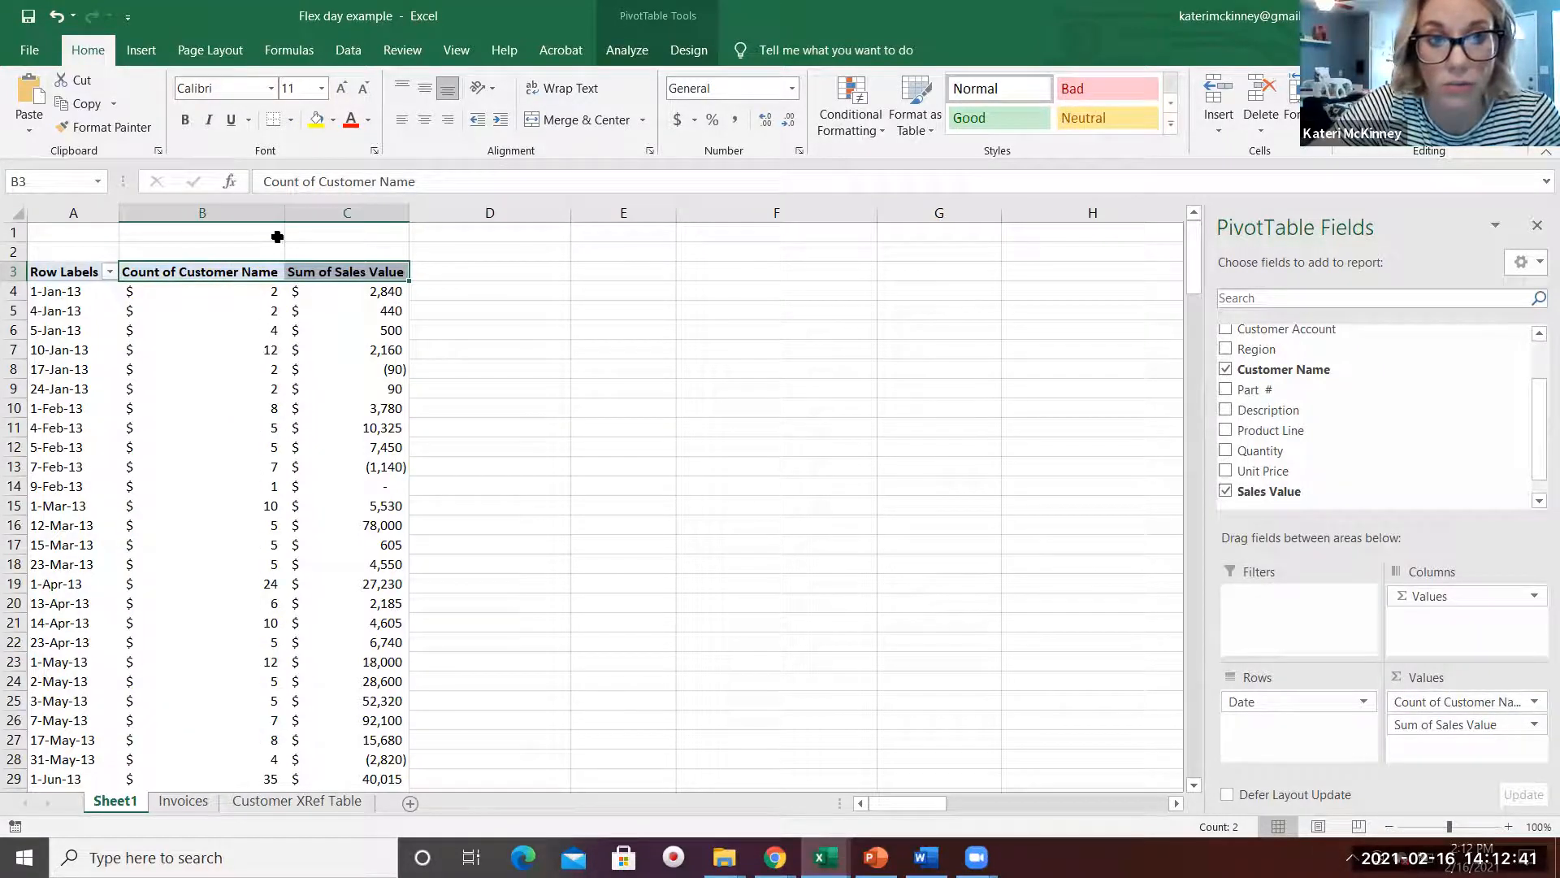
Step: Try Sales Value in the PivotTable's rows, and remove both it and the Customer Name count from the PivotTable
drag(1466, 724, 1284, 730)
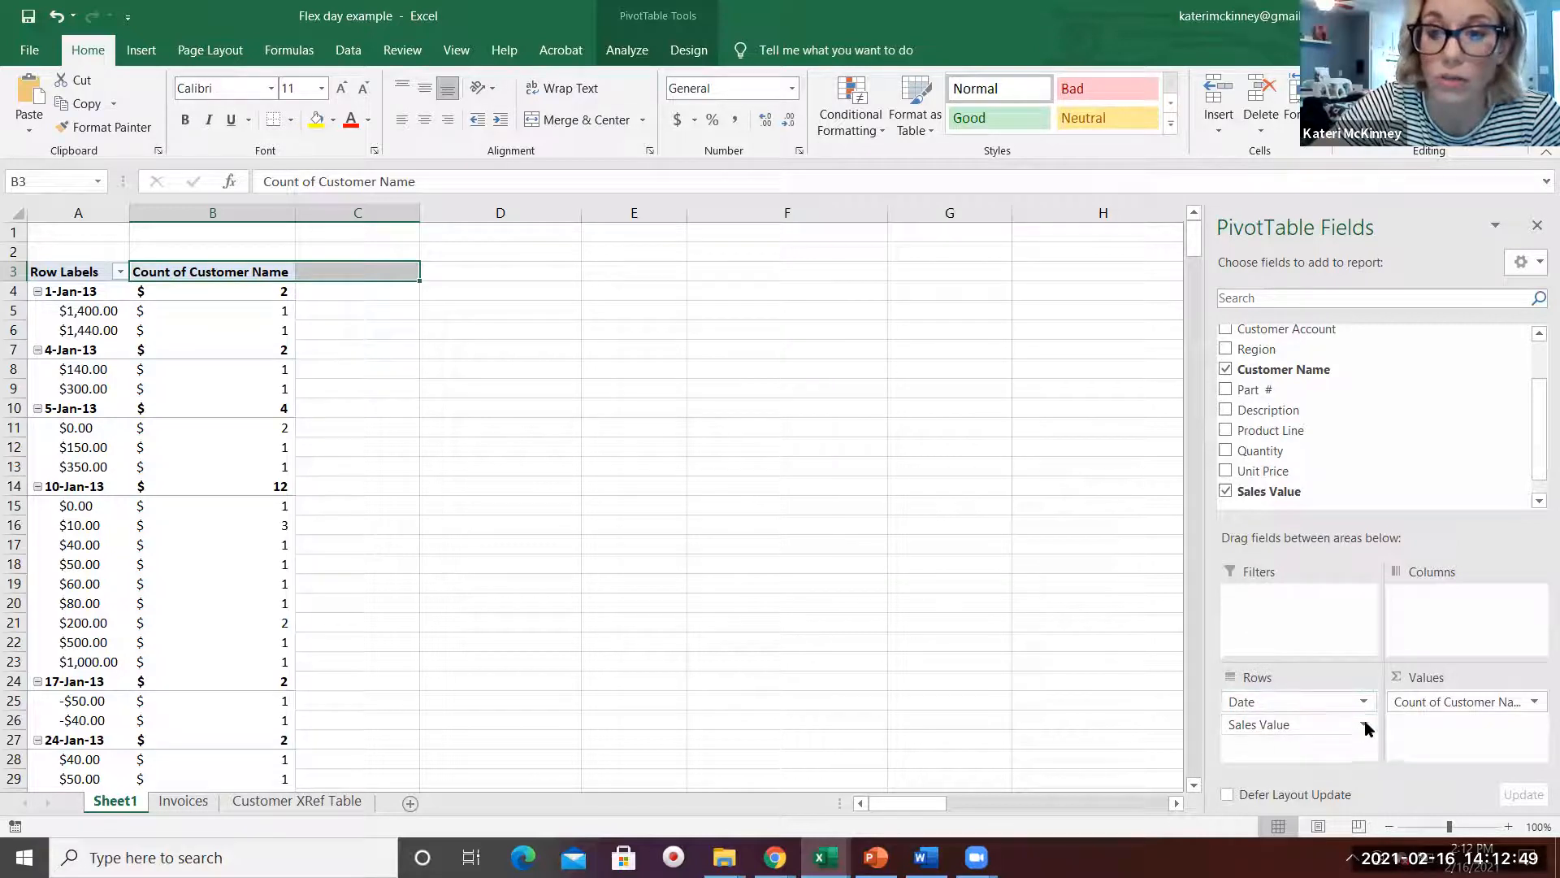
click(1364, 725)
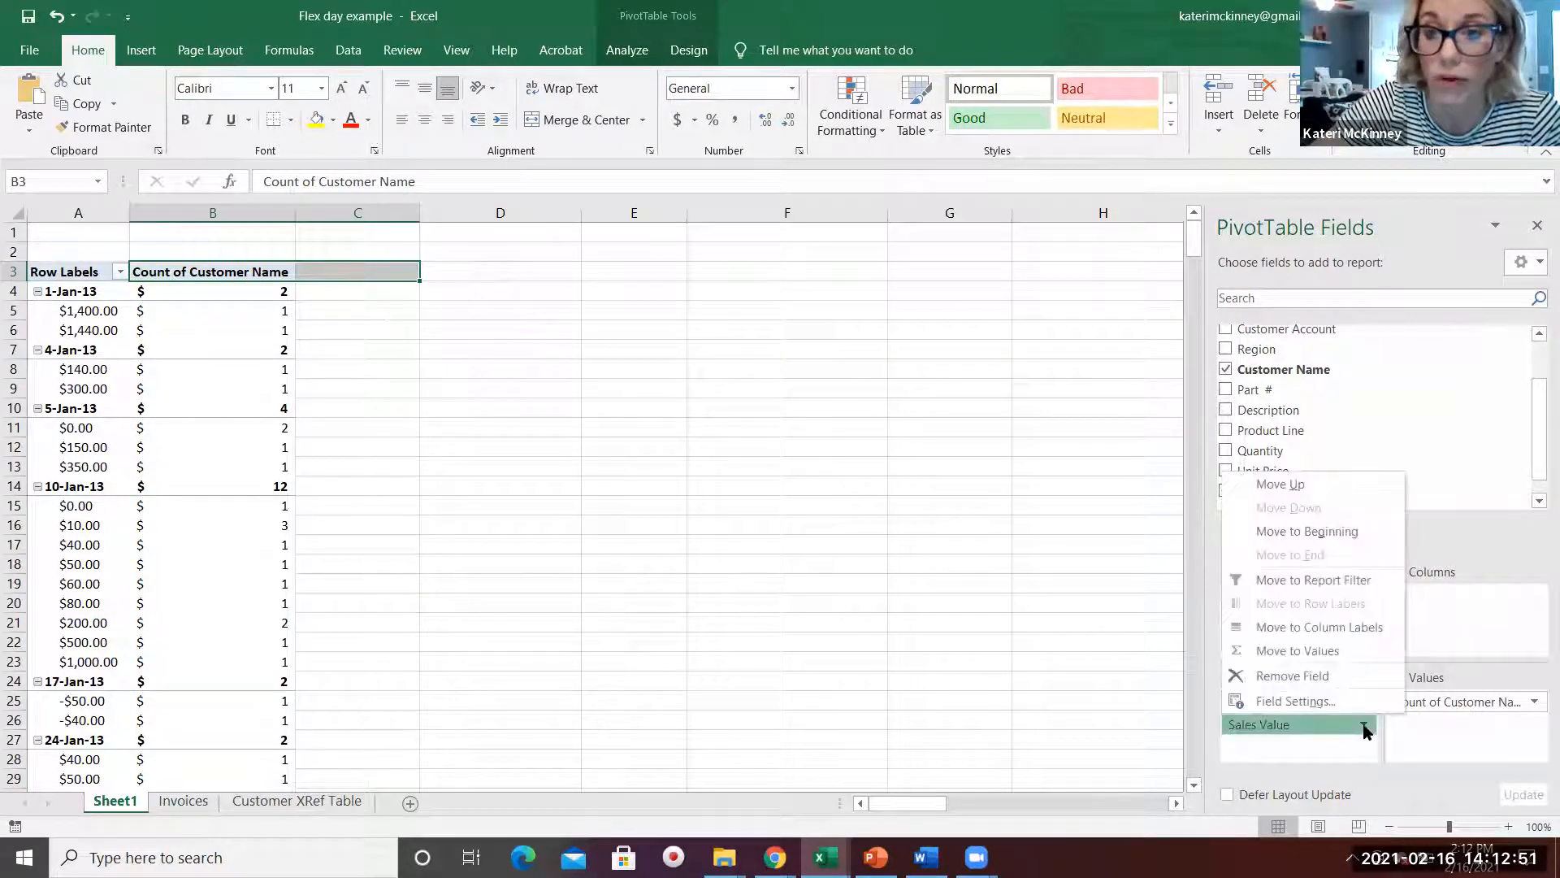
click(1327, 677)
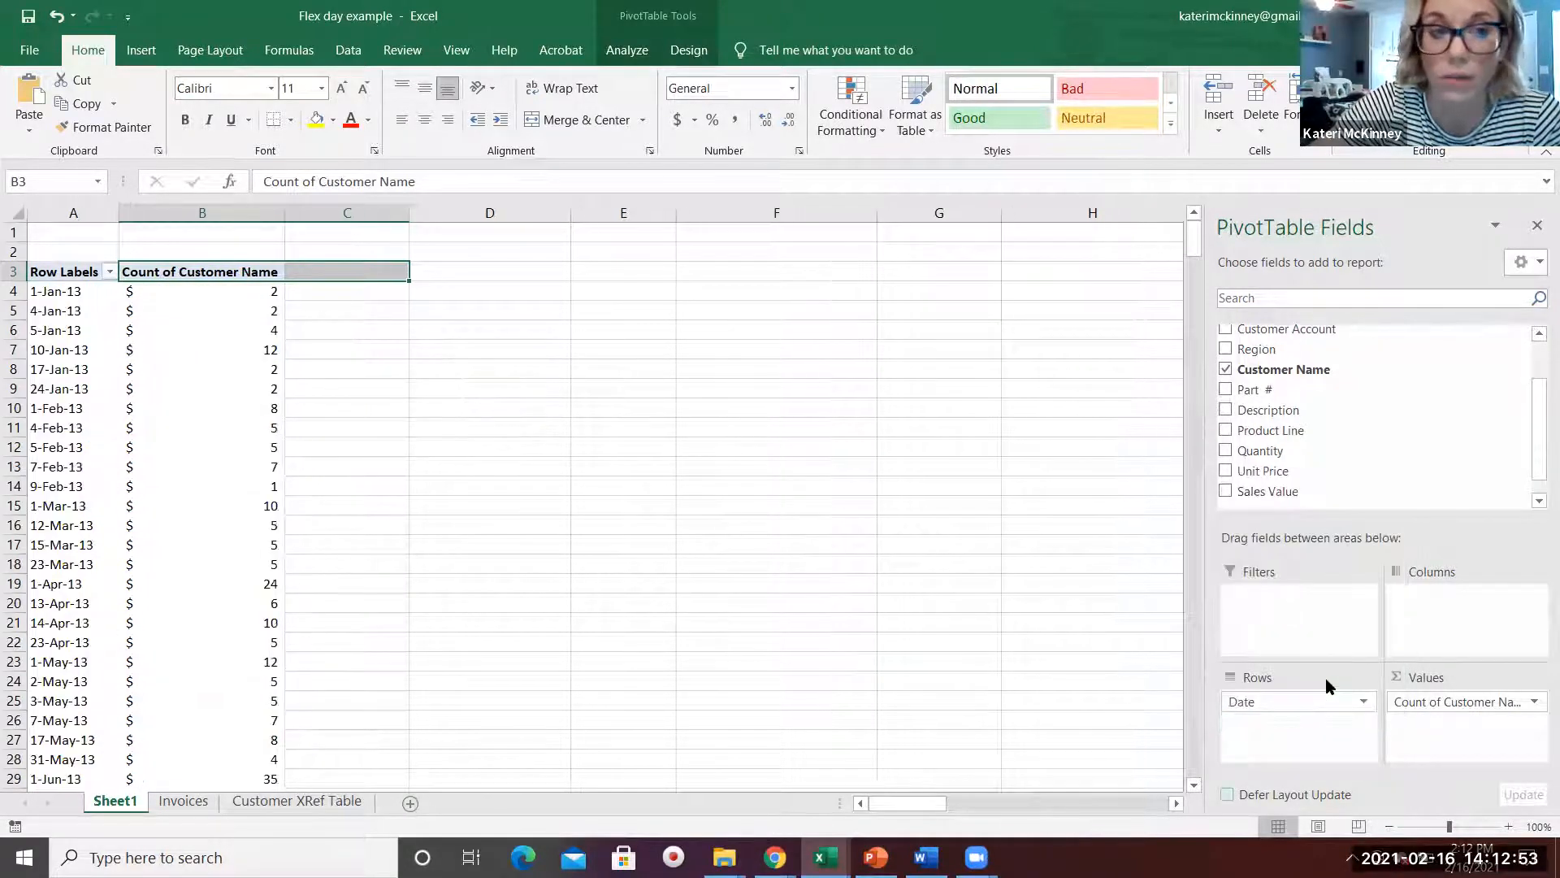
click(1533, 702)
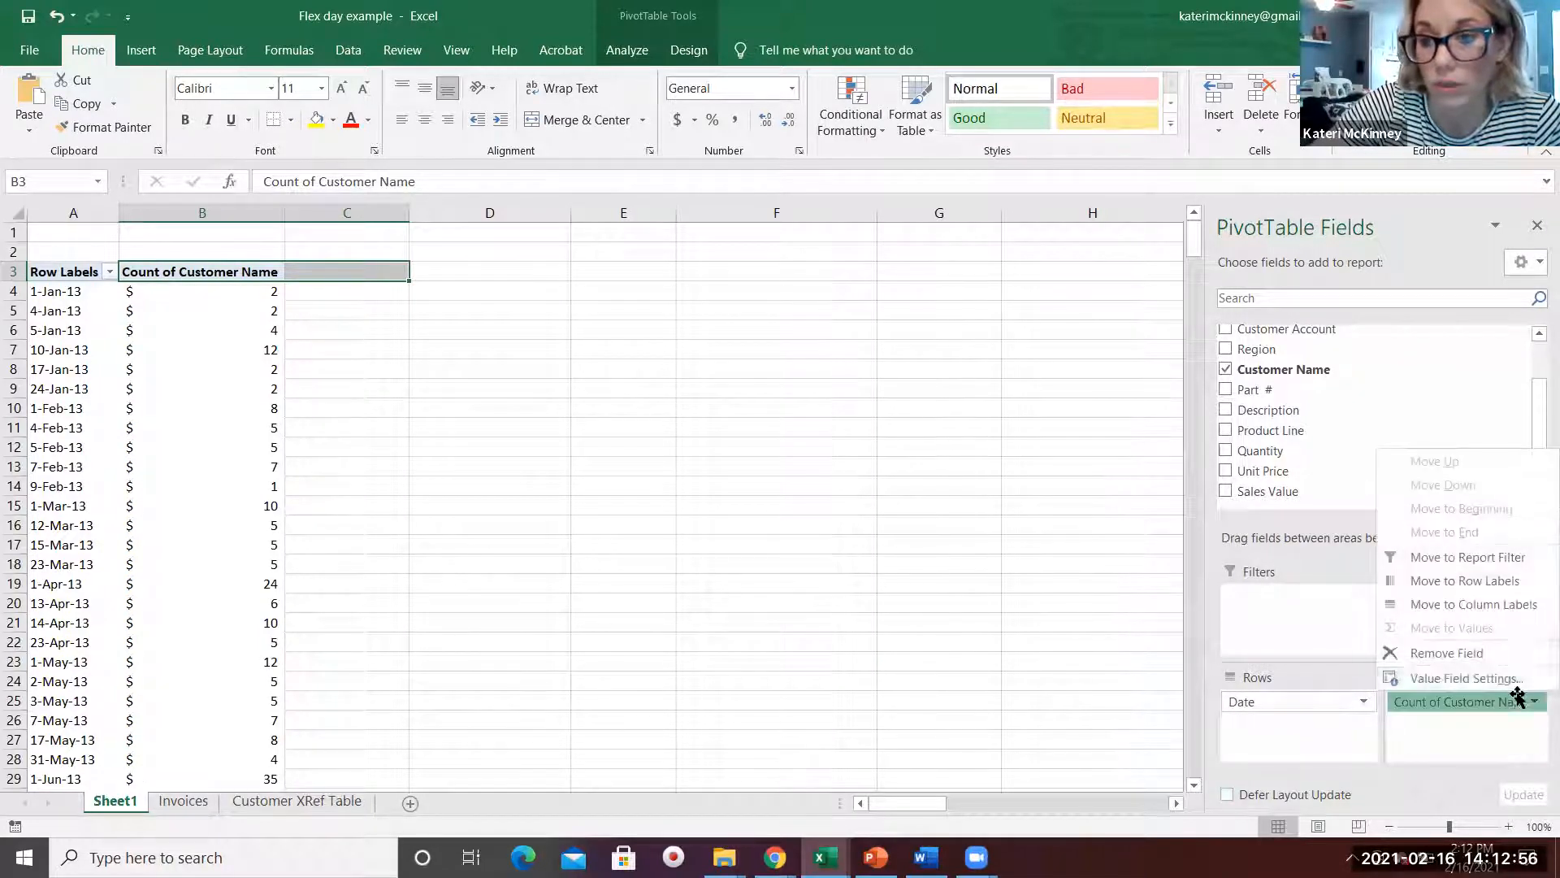
click(1481, 656)
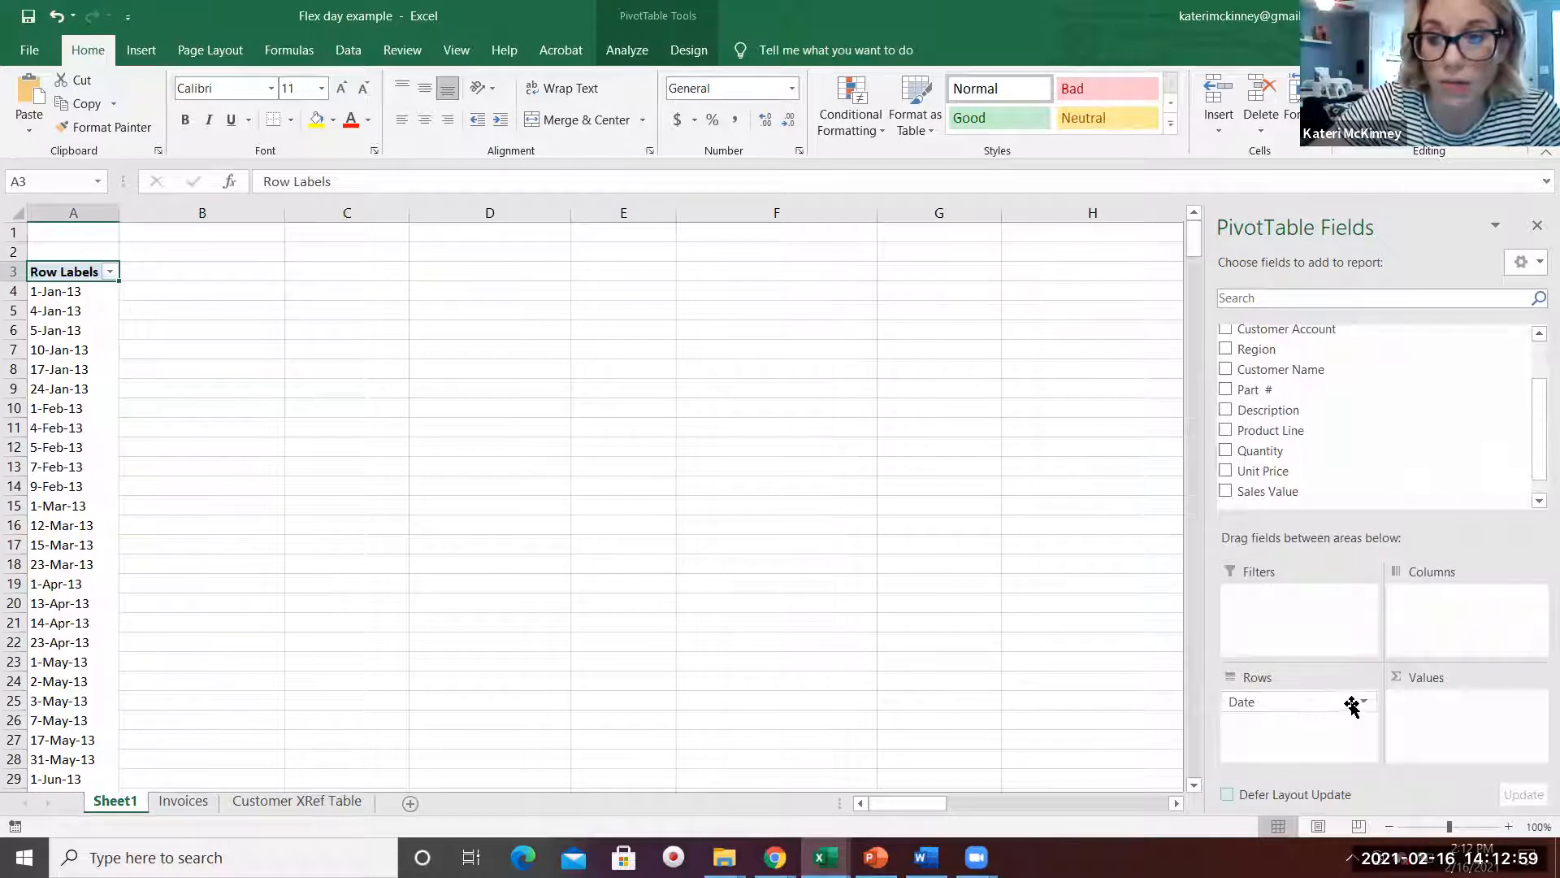
Step: Try Customer Account as a summed value in the PivotTable and remove it
drag(1289, 329, 1468, 726)
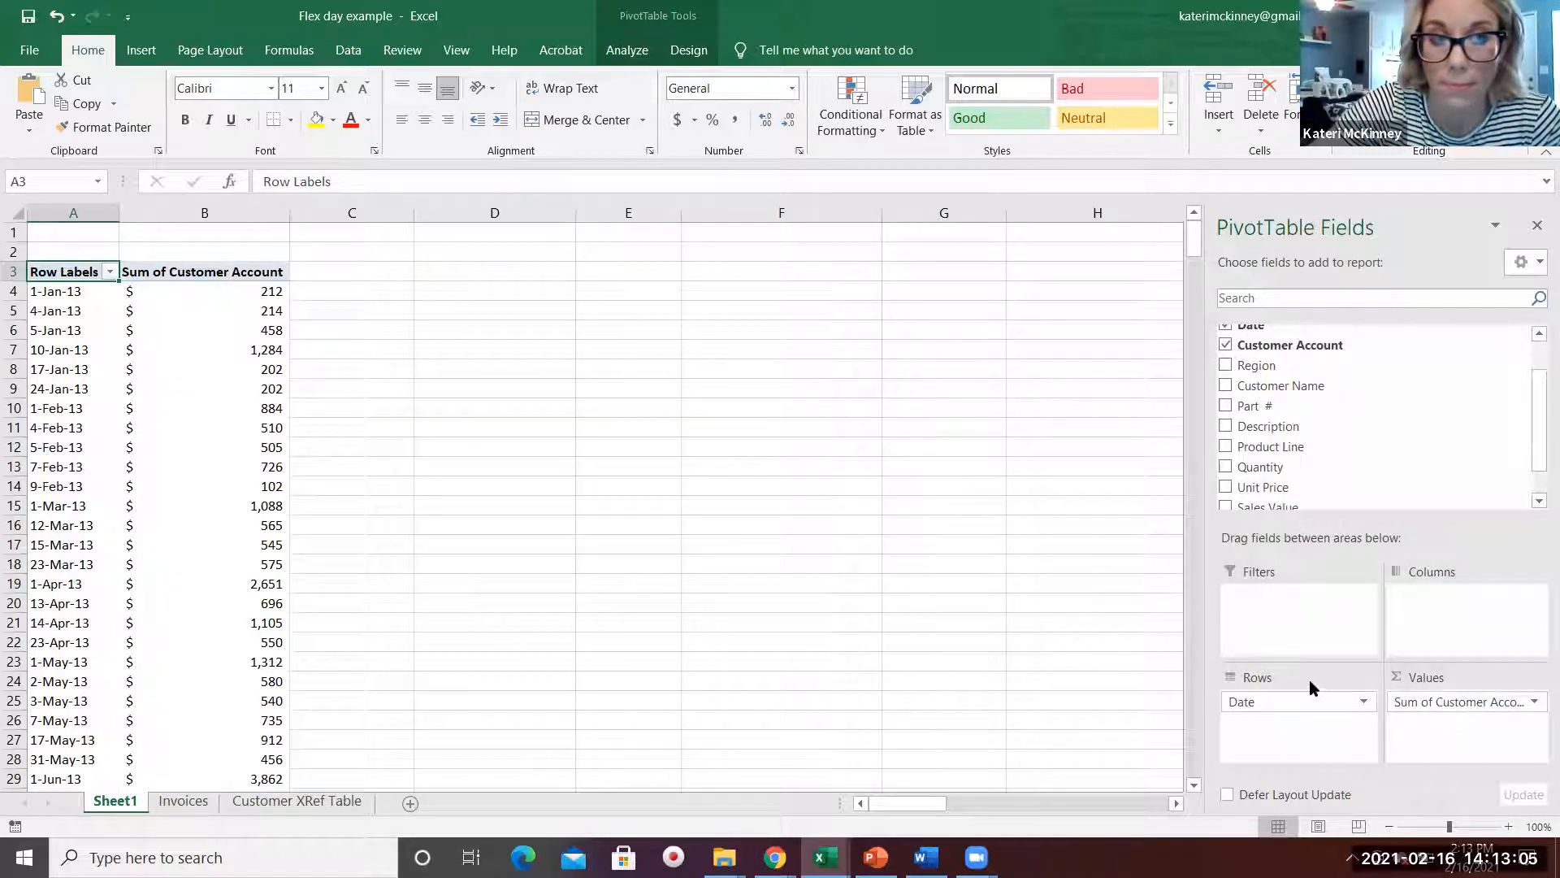
click(1455, 704)
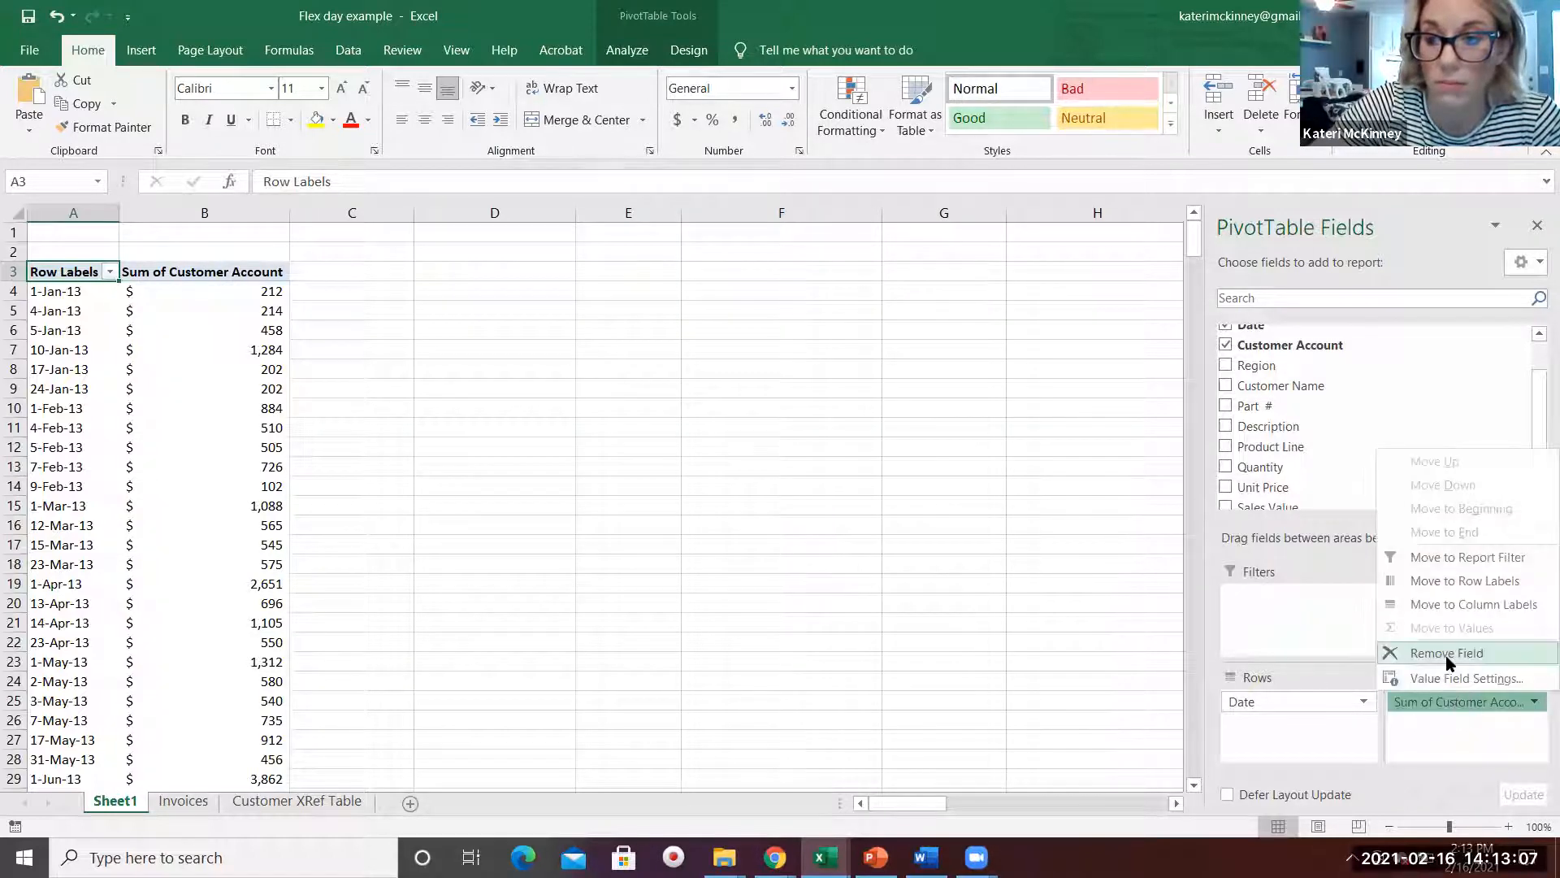
click(1447, 654)
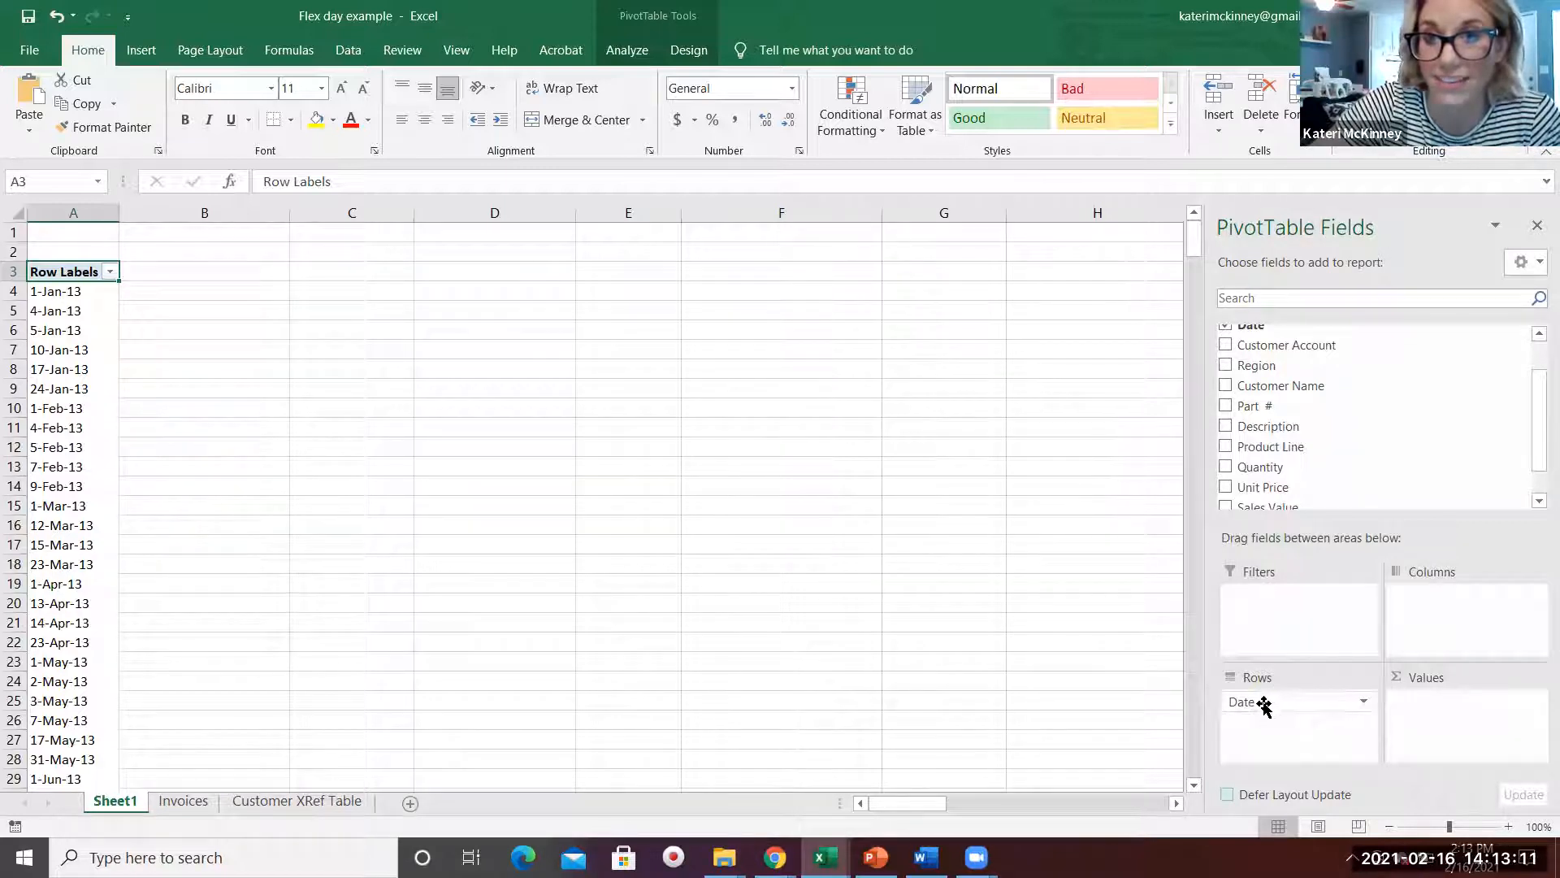
Step: Move the Date field from the PivotTable's rows to its values as a count and close the field list
drag(1262, 705, 1435, 702)
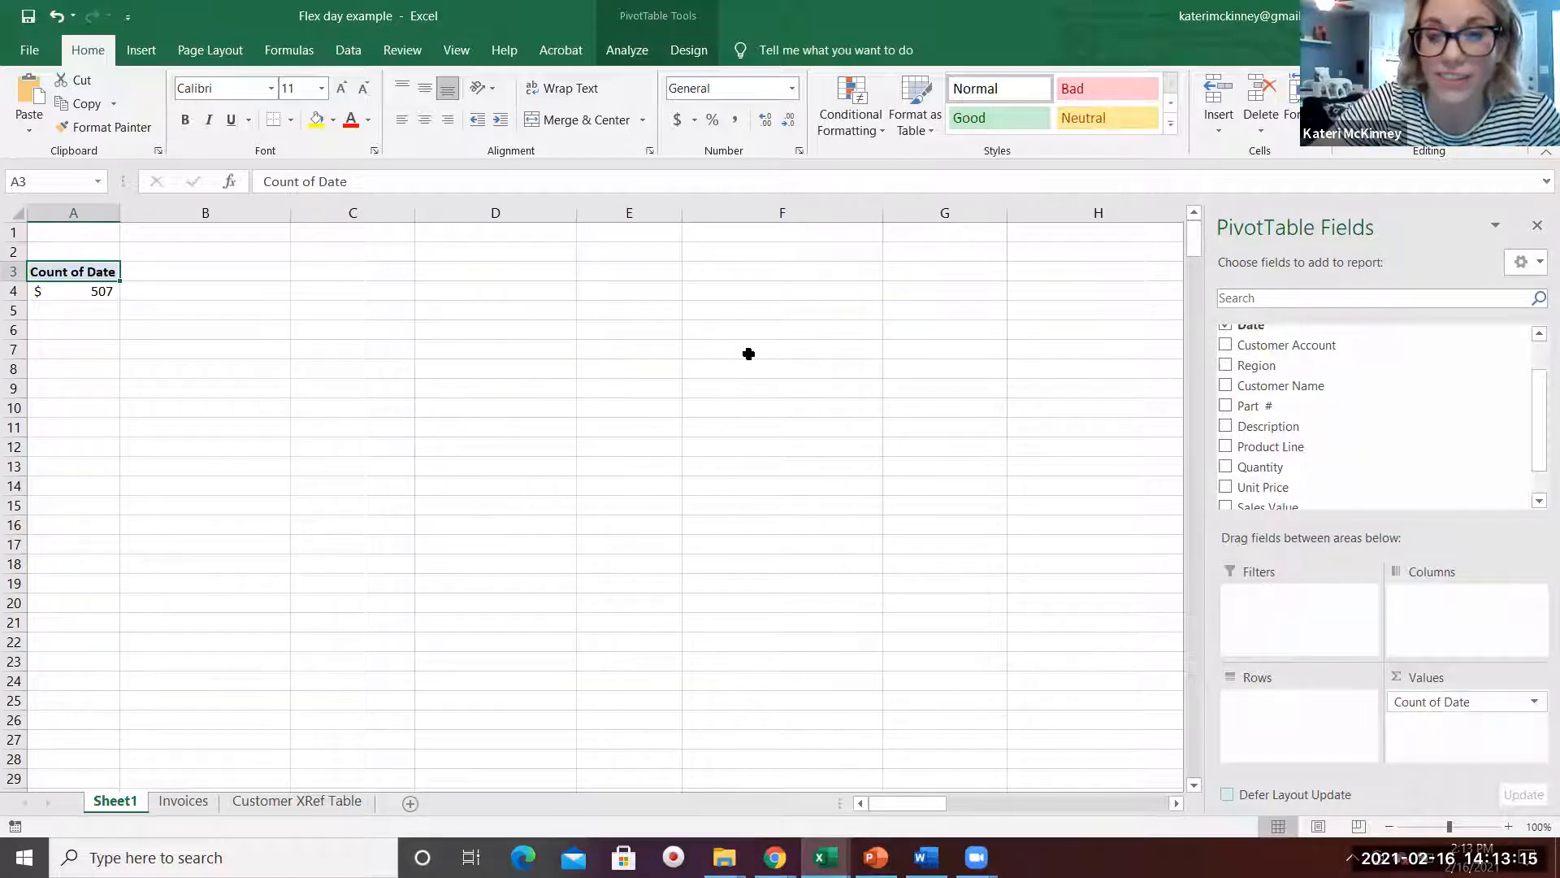
click(1537, 227)
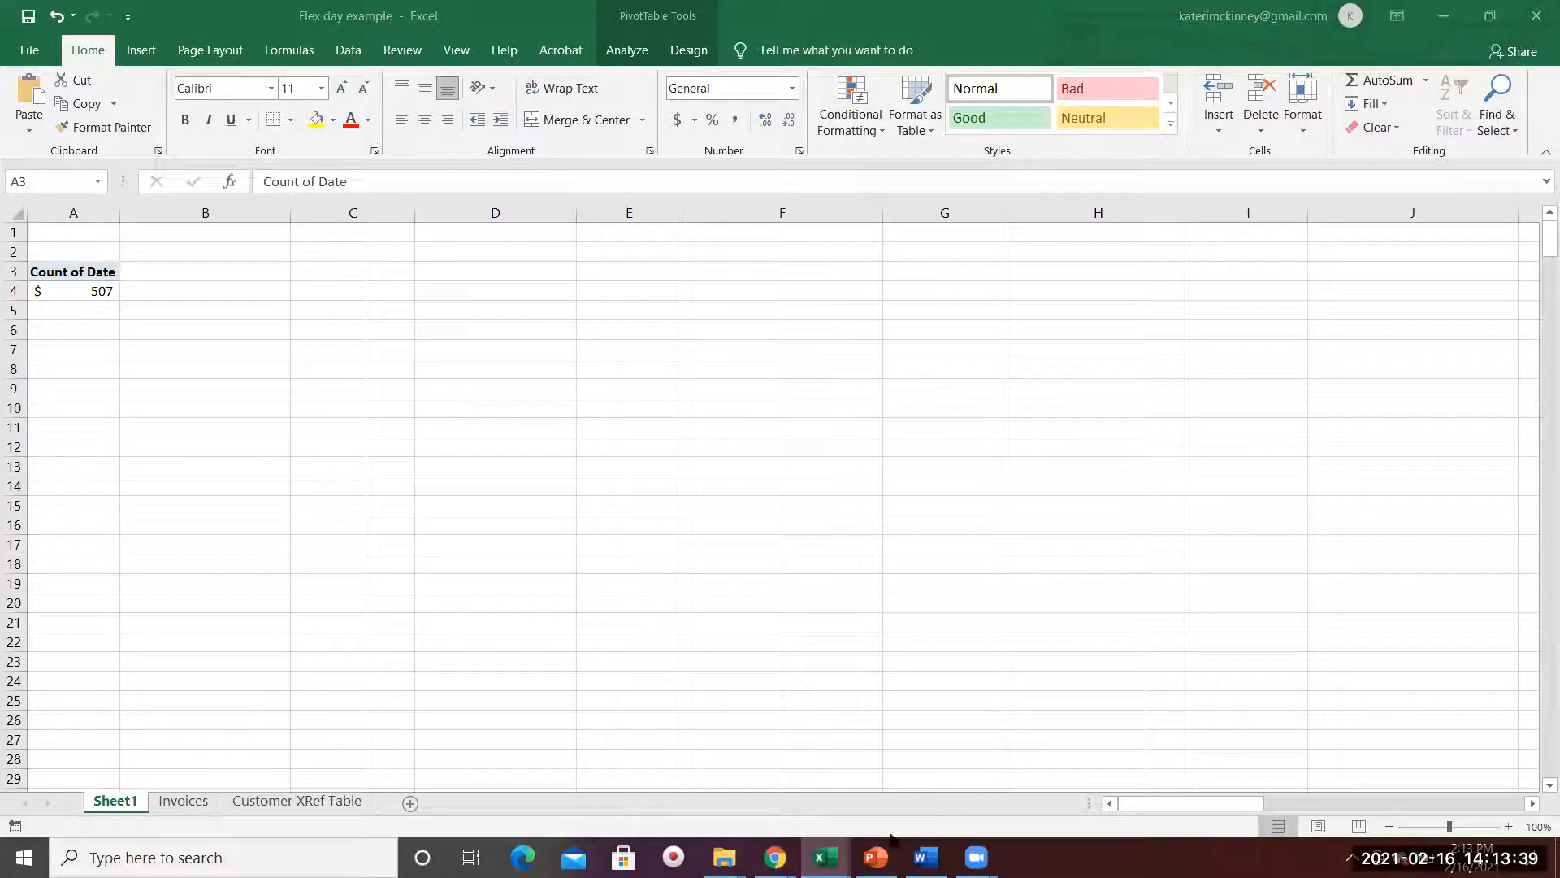
Step: Switch to the roster (12) workbook and examine how its first column behaves when scrolling sideways
mouse_move(825, 857)
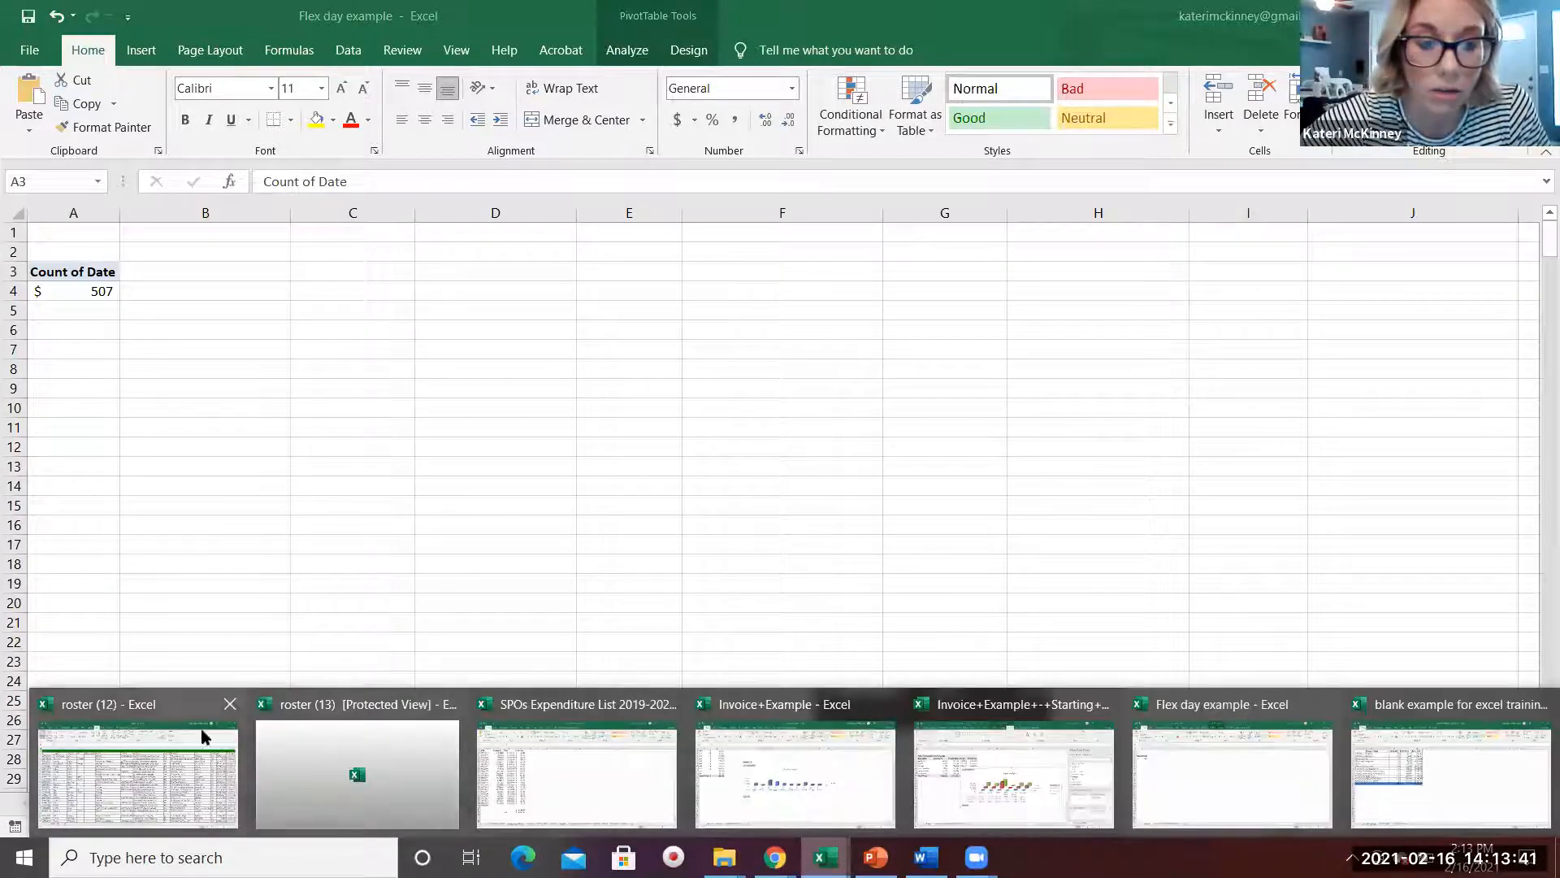
click(119, 747)
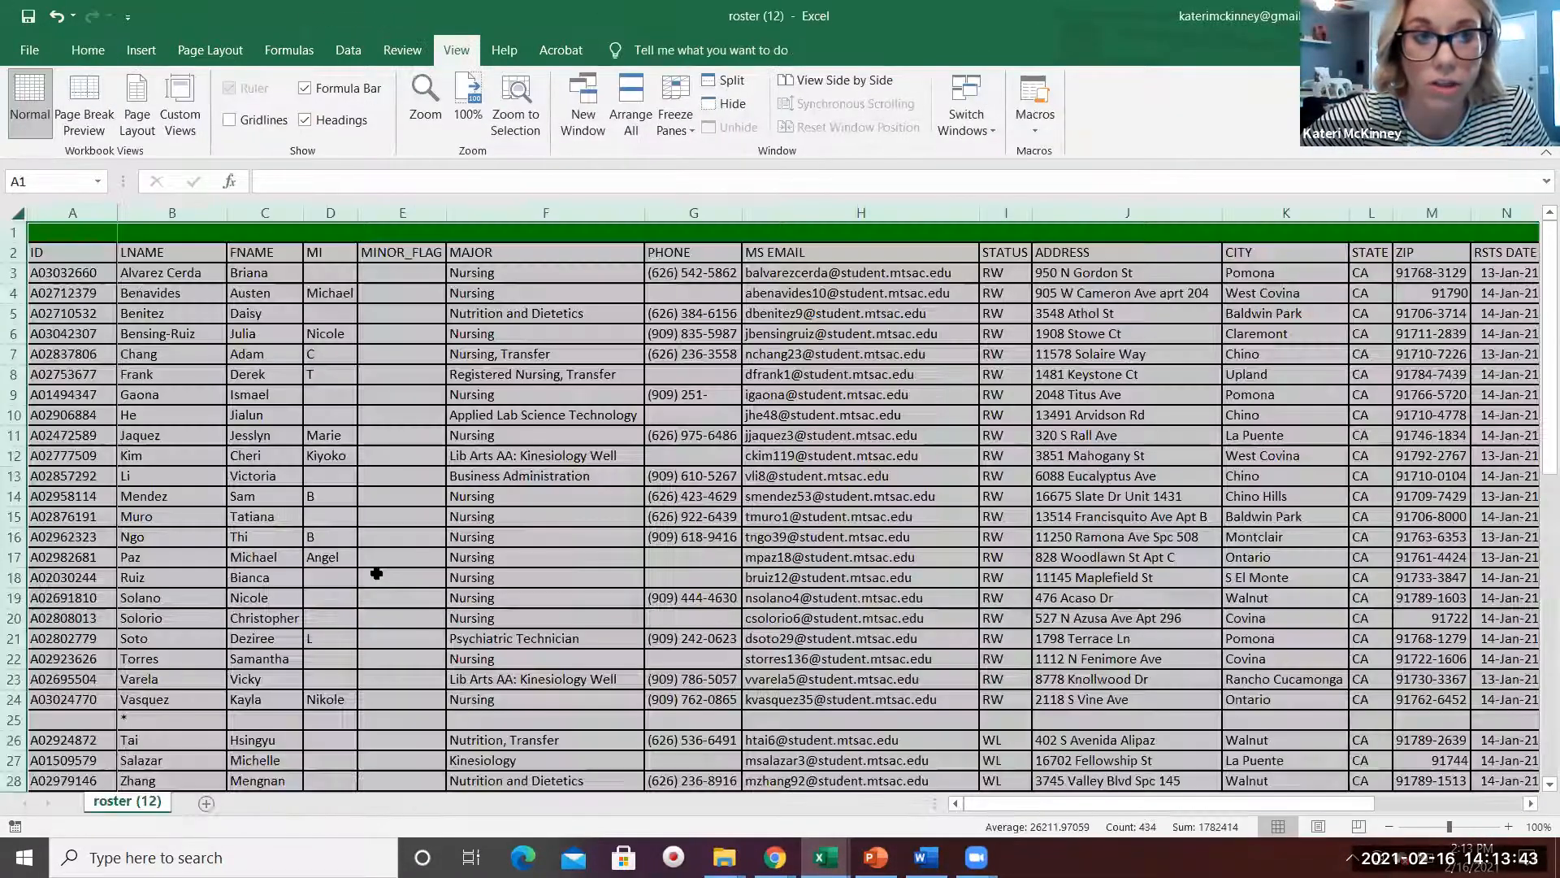
click(376, 574)
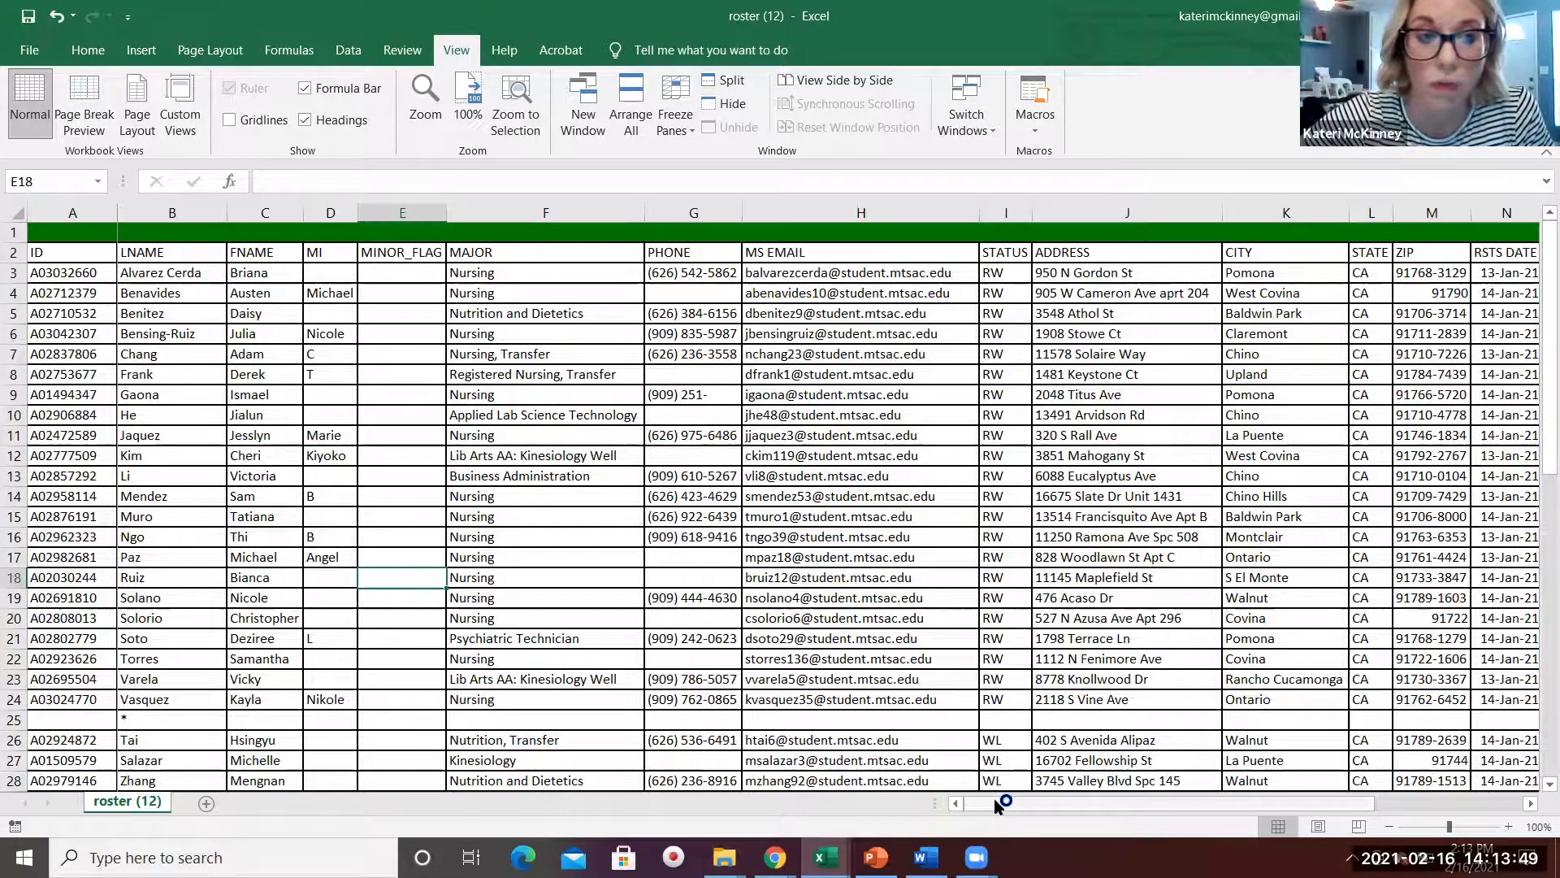
click(72, 213)
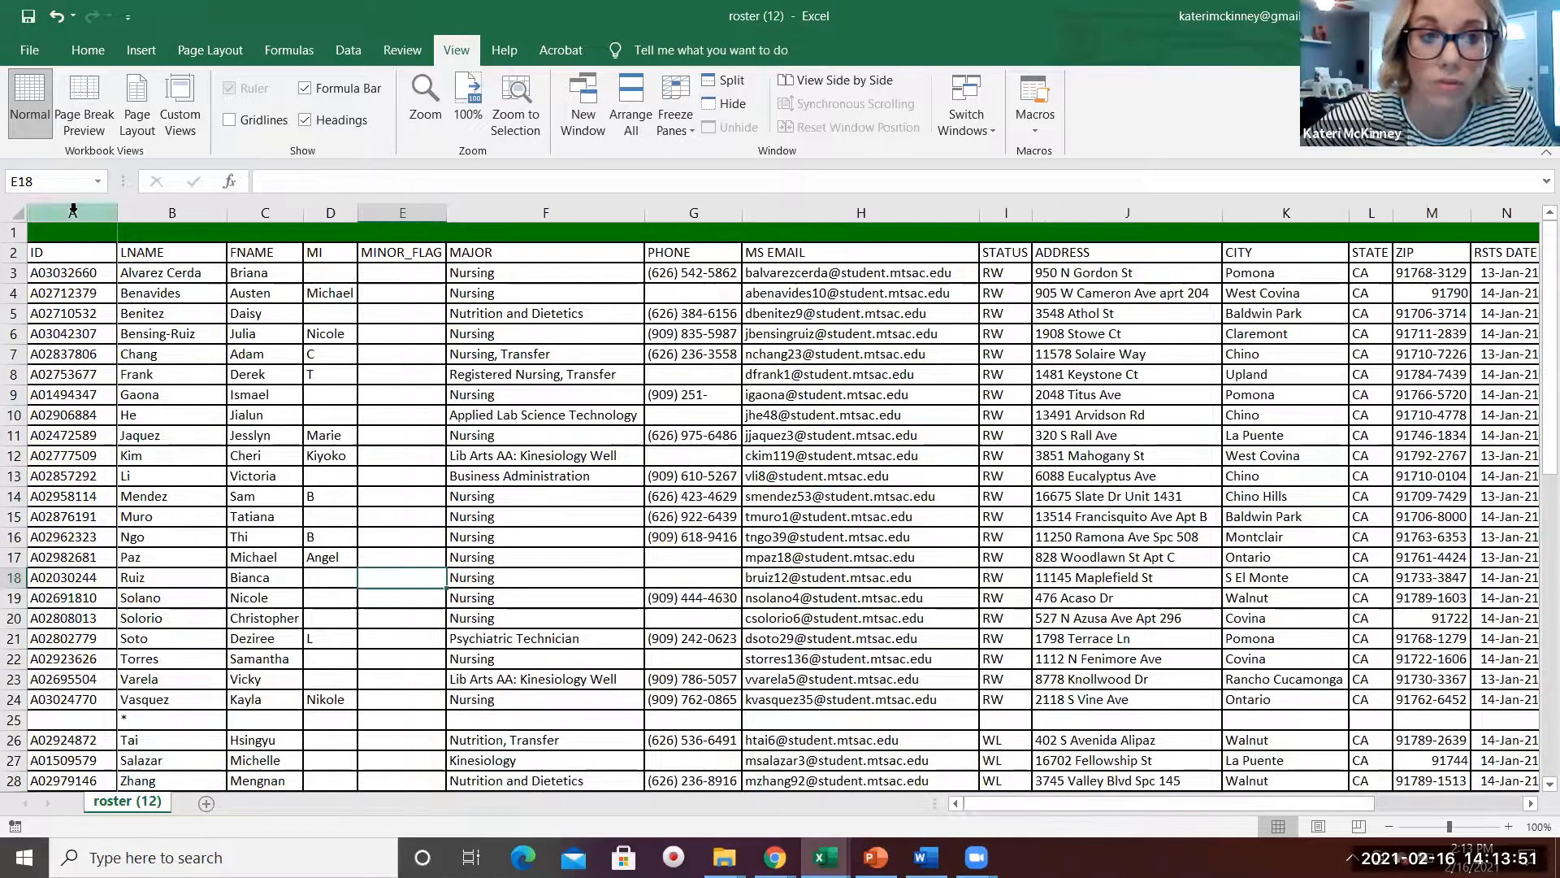
right_click(73, 213)
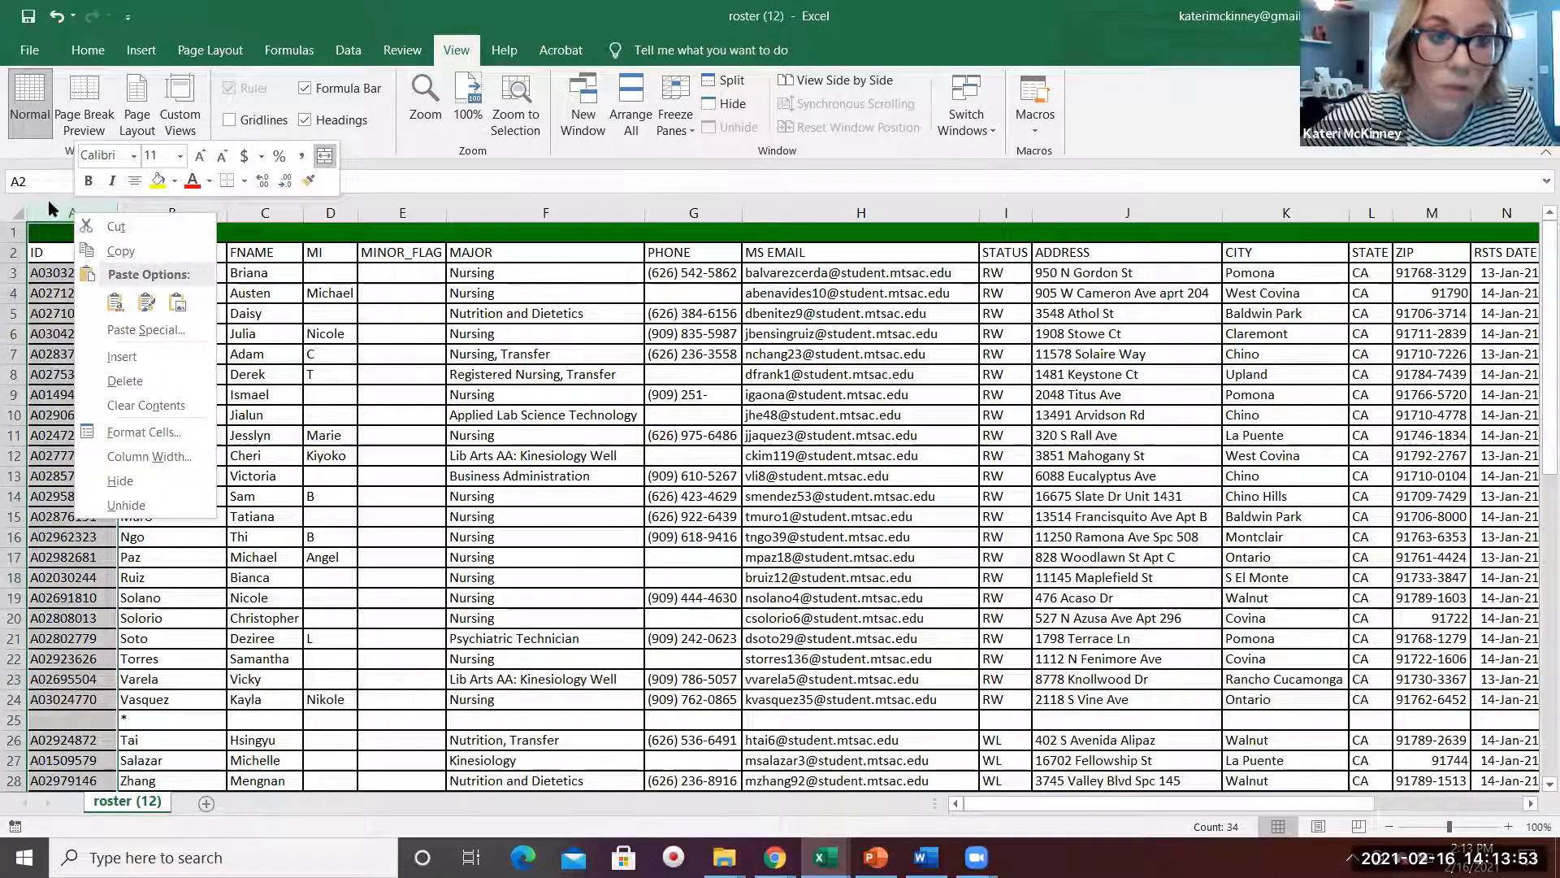
key(Escape)
click(194, 255)
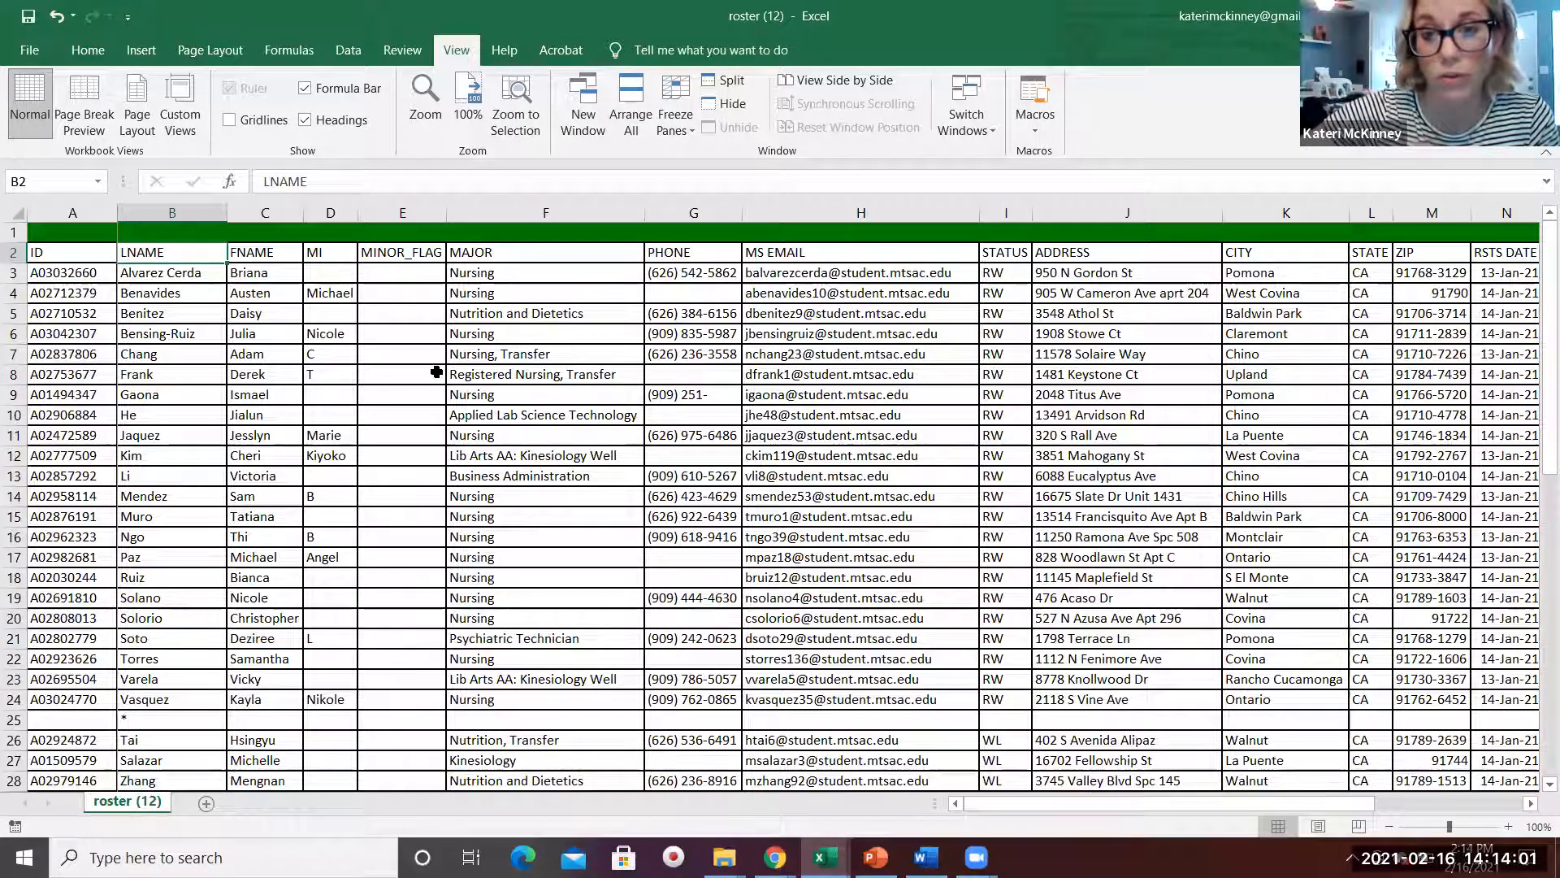
click(70, 232)
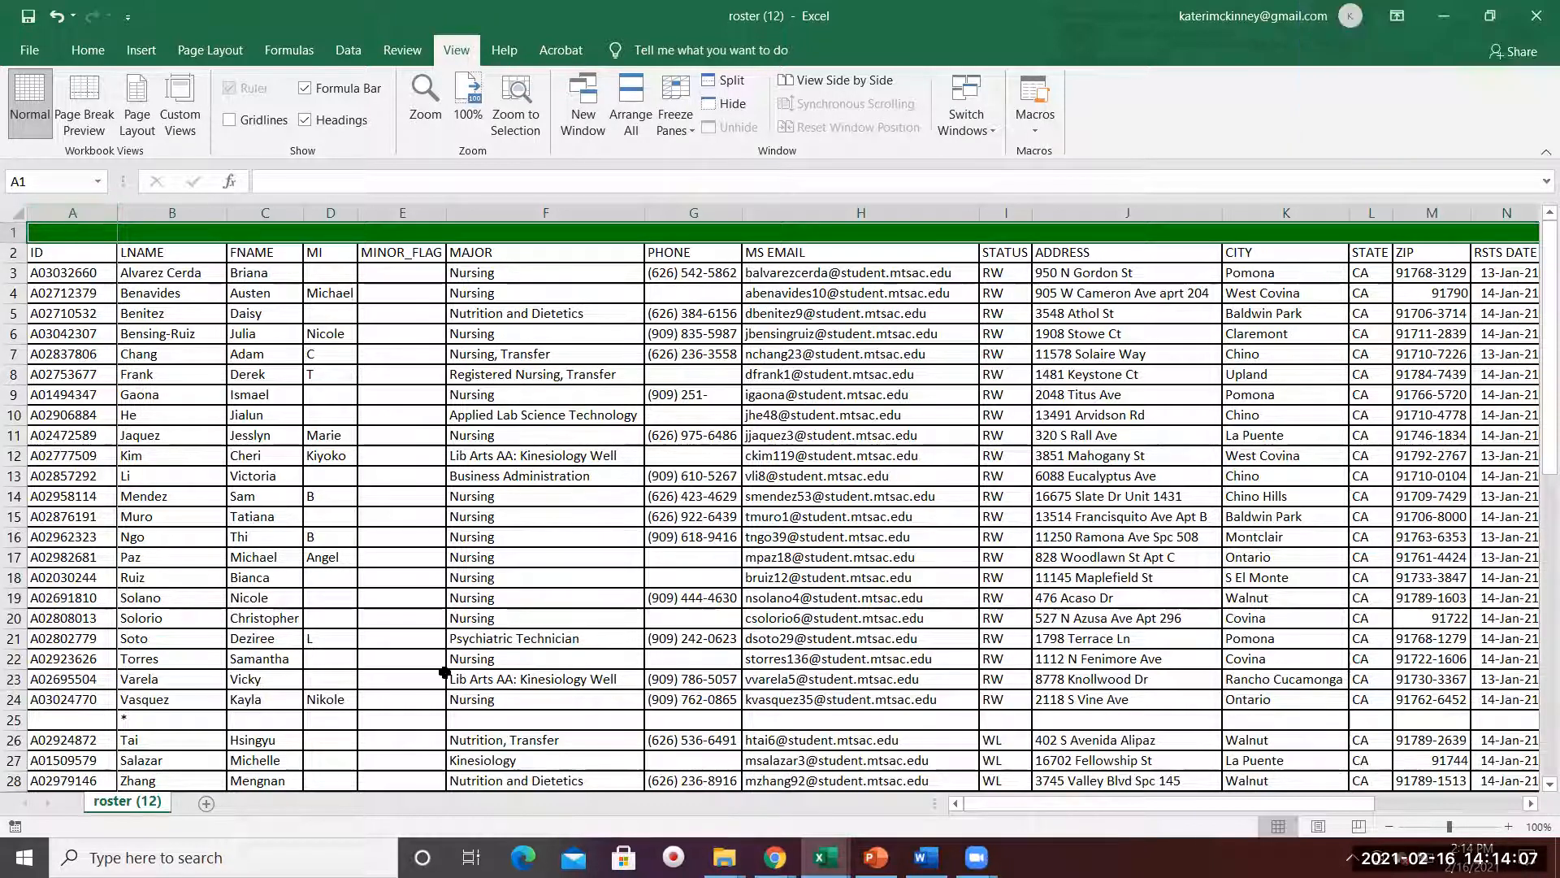
drag(1026, 803, 977, 806)
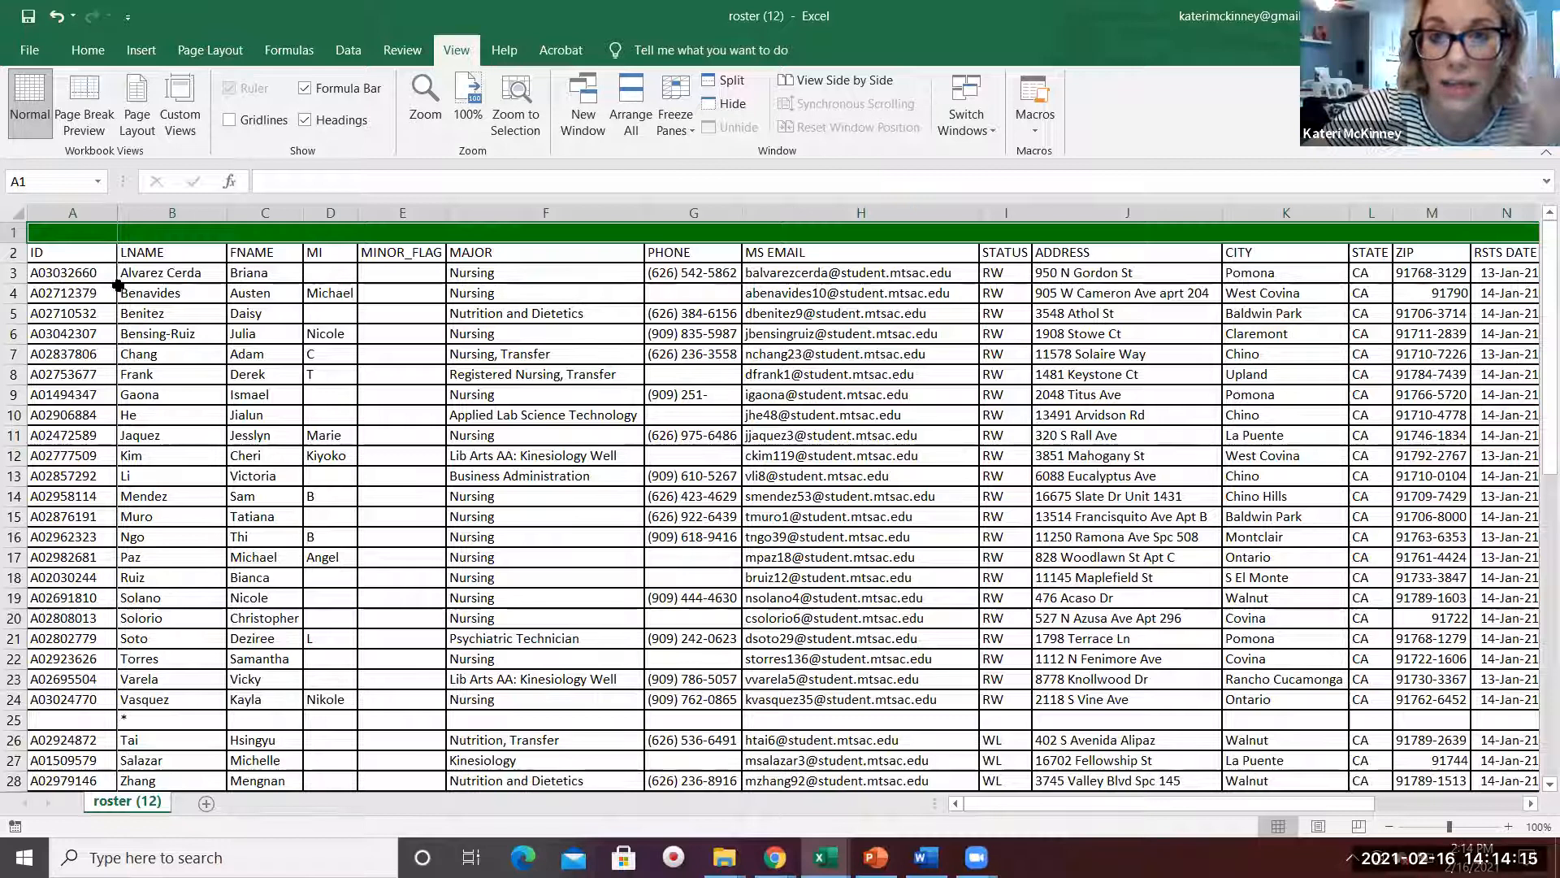
Step: Unfreeze the roster's panes and check how the sheet scrolls sideways
click(685, 135)
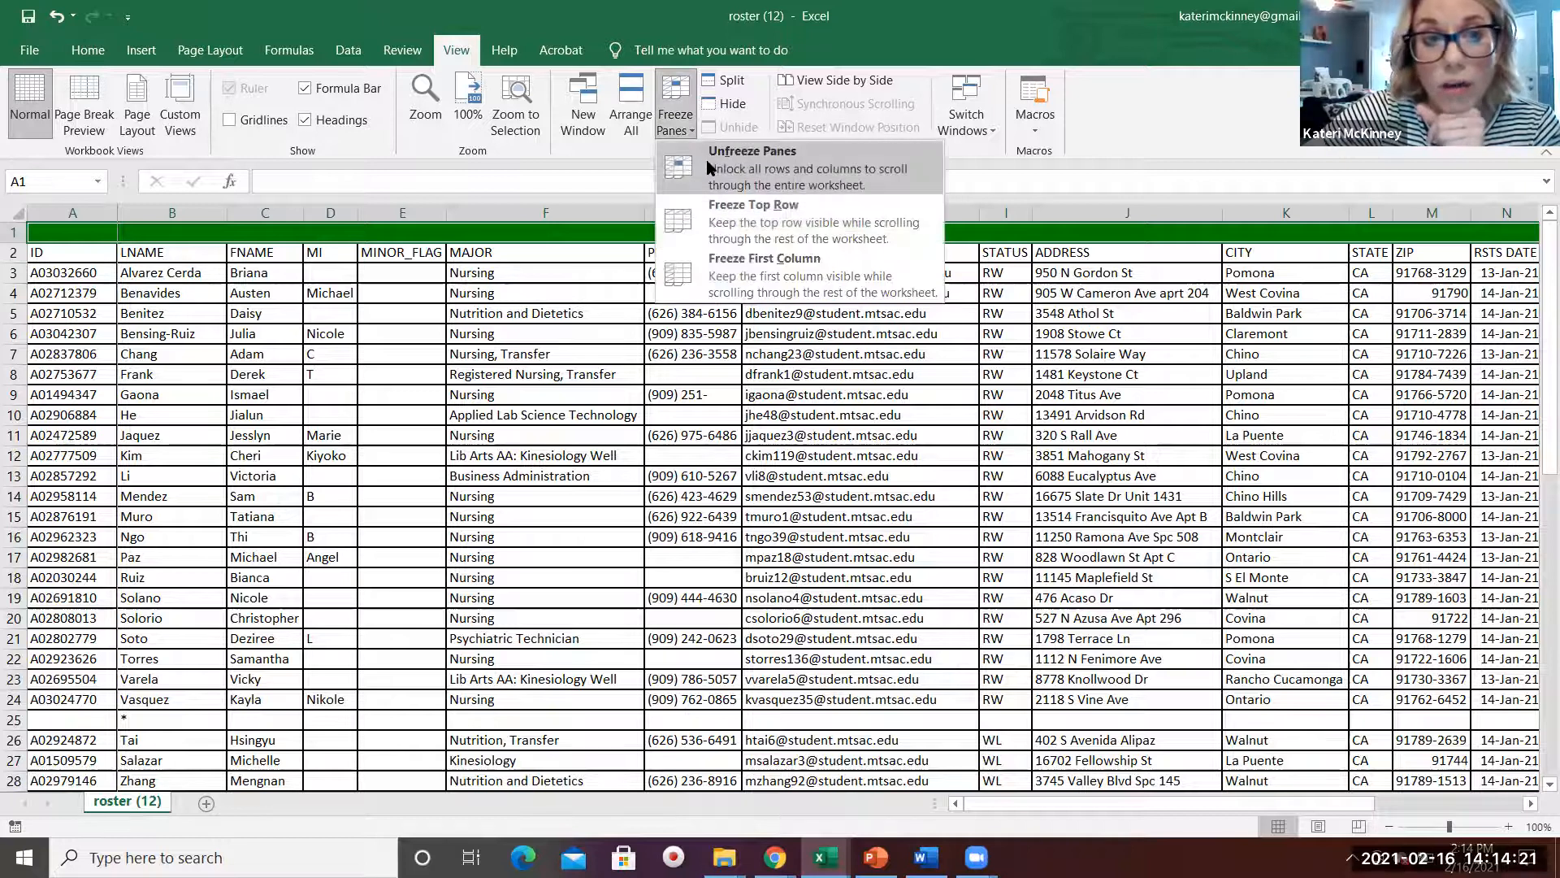
click(732, 161)
mouse_move(968, 804)
mouse_down()
mouse_move(1046, 809)
mouse_move(909, 813)
mouse_move(1025, 818)
mouse_move(957, 823)
mouse_up()
drag(1063, 820, 1008, 815)
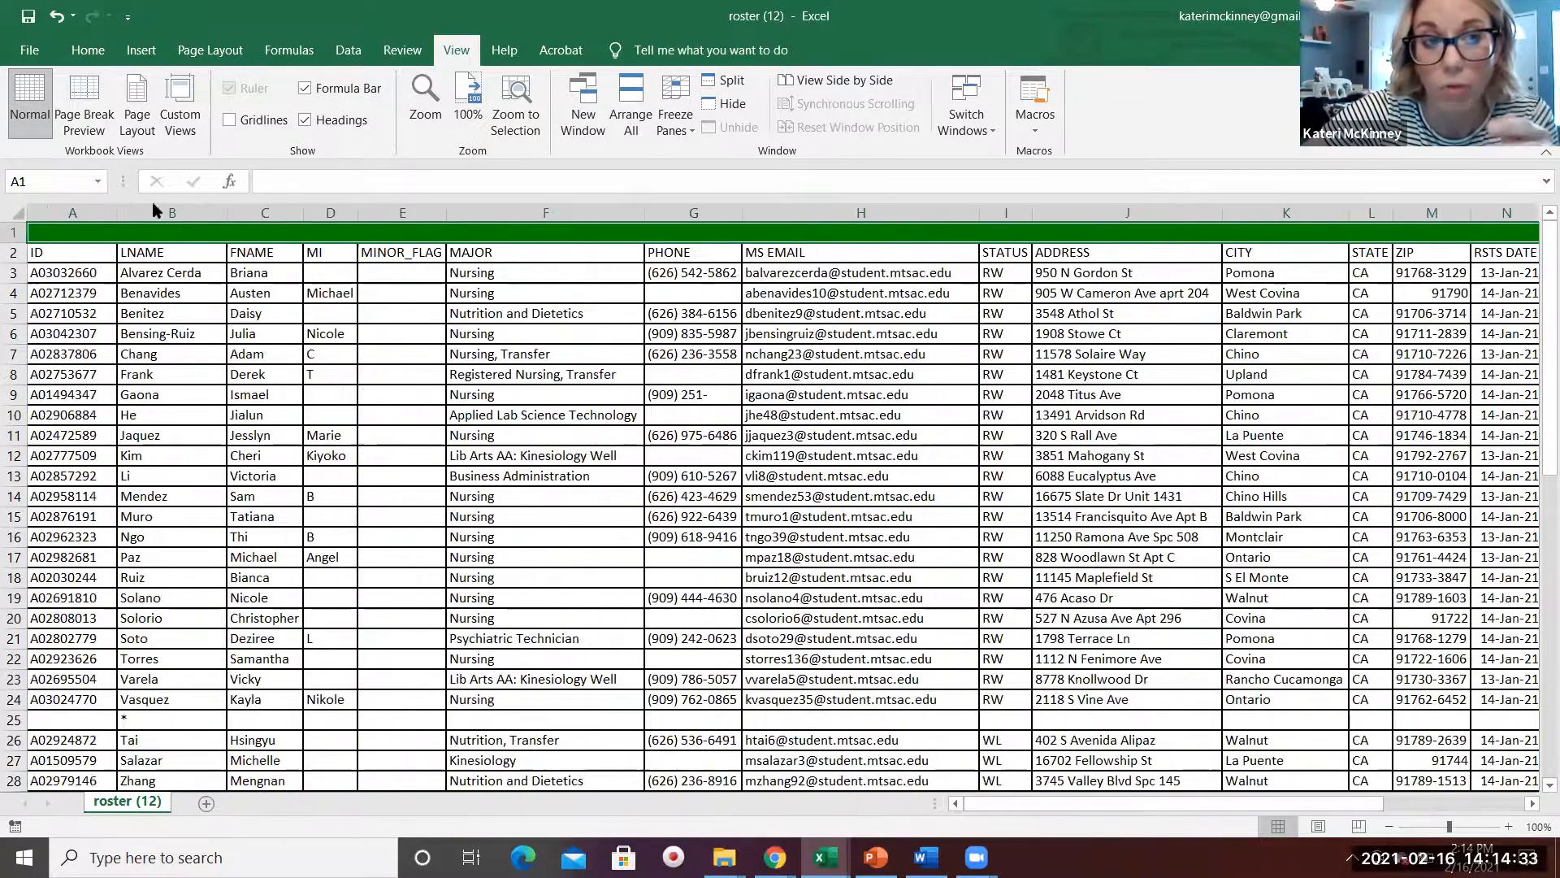
Step: Freeze the roster's first column, the ID column, and check it by scrolling sideways
click(63, 209)
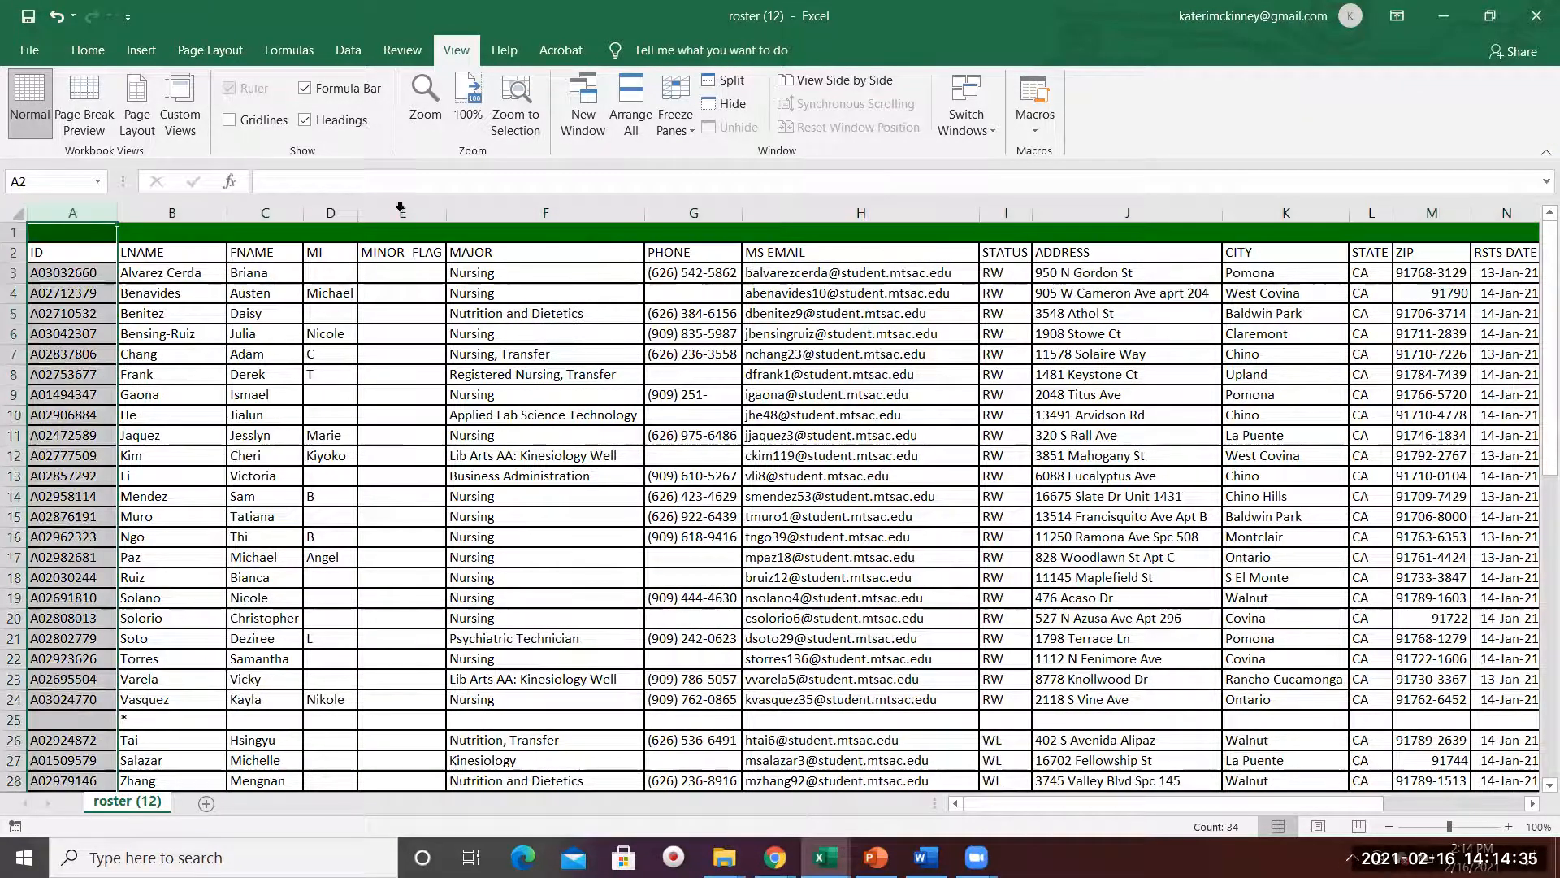
click(693, 131)
click(764, 260)
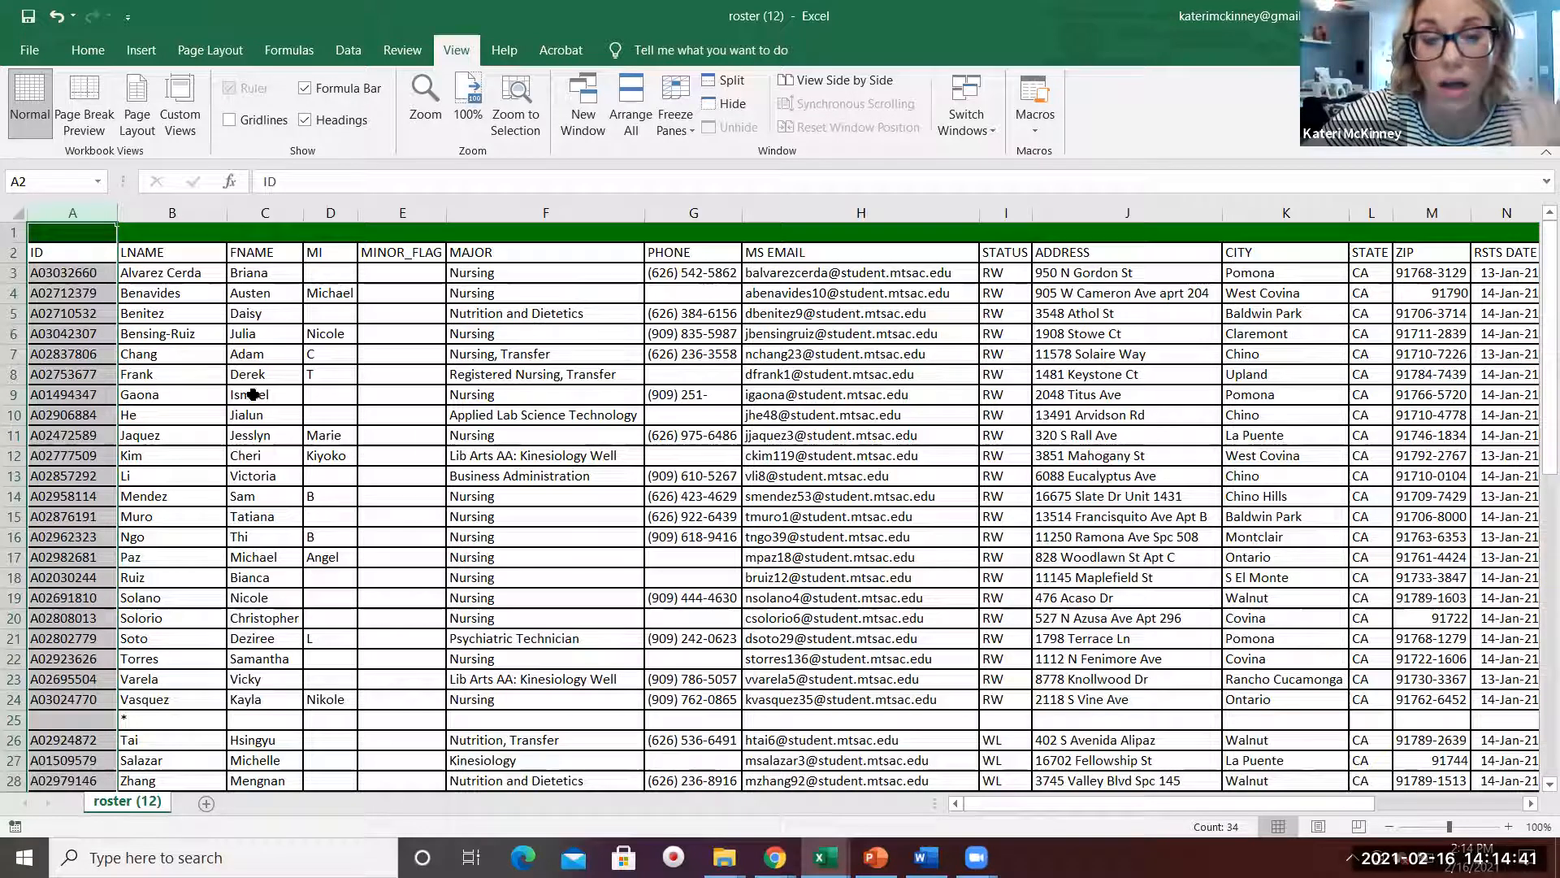
drag(988, 801, 909, 818)
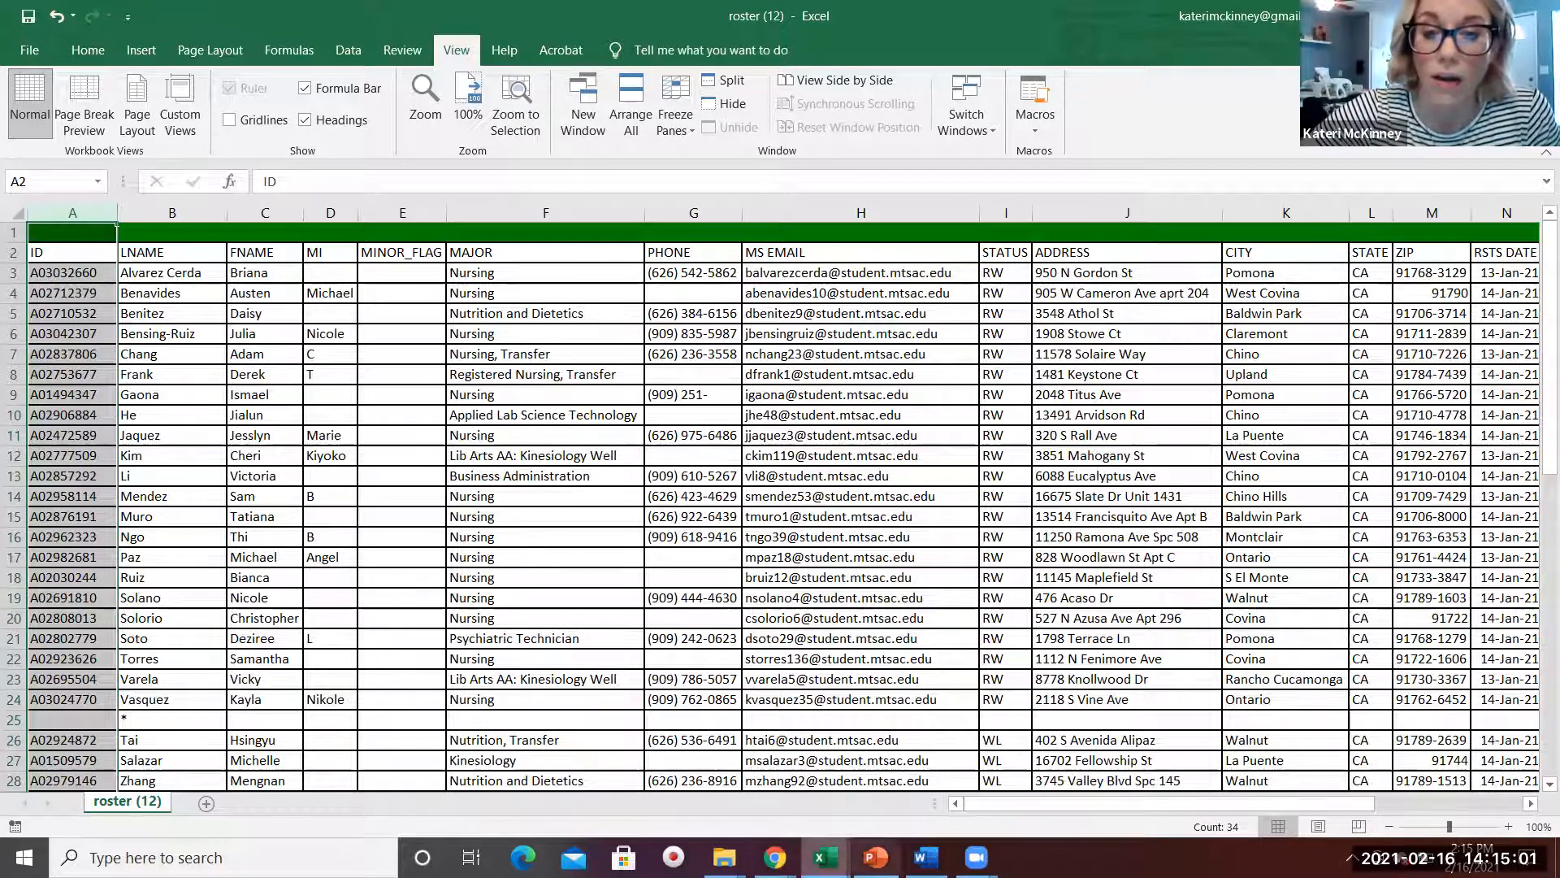
Step: Switch to the SPOs Expenditure List 2019-2020 workbook and enter 00087 in cell H6 of the Hardy Expenditures sheet
mouse_move(826, 857)
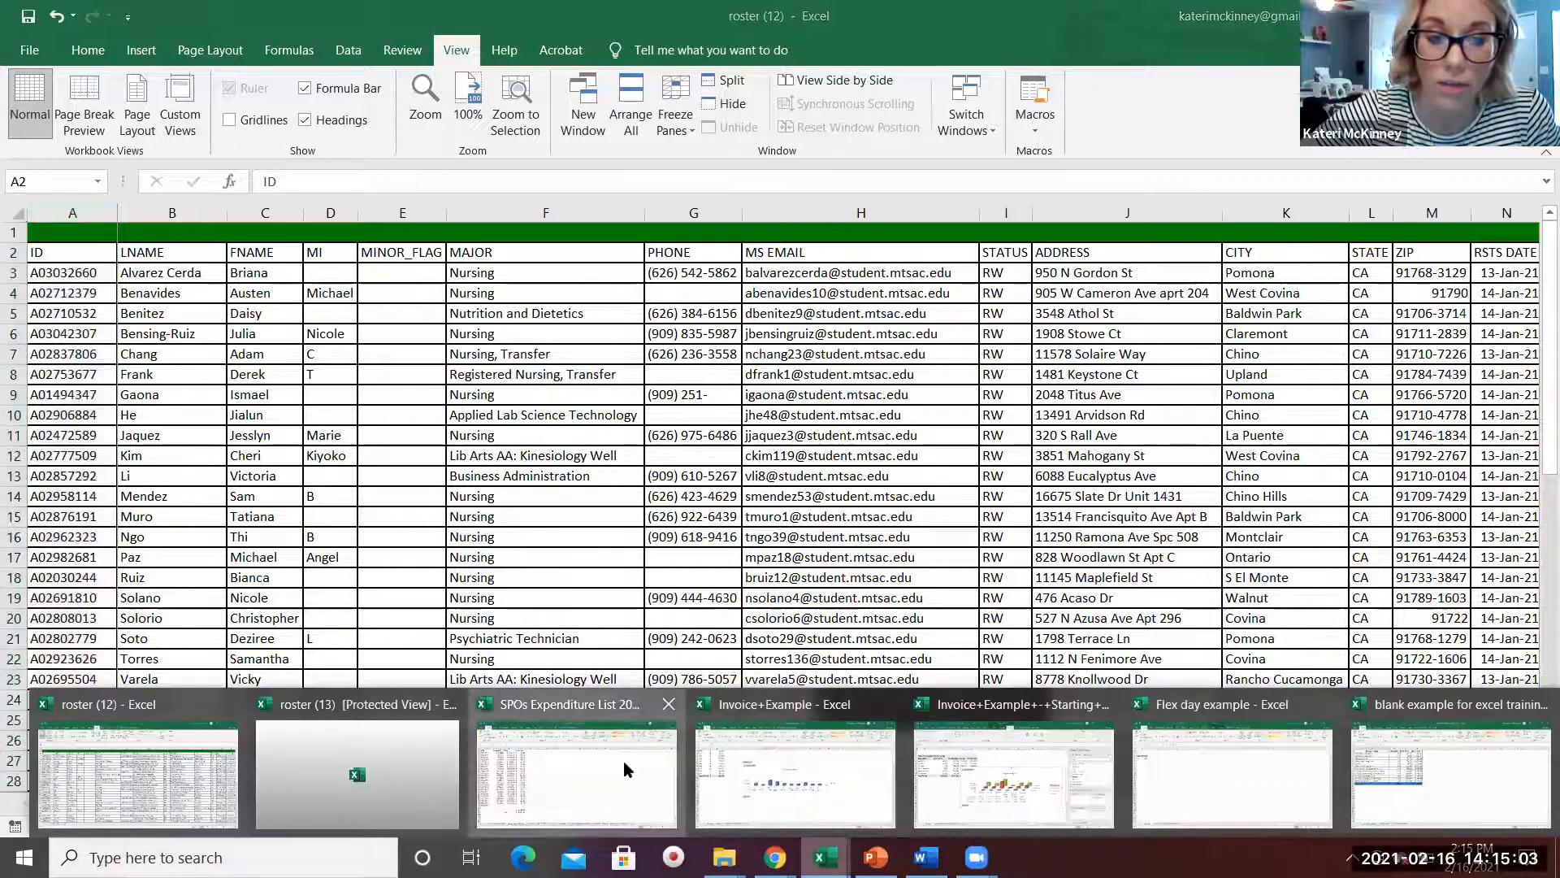
click(578, 764)
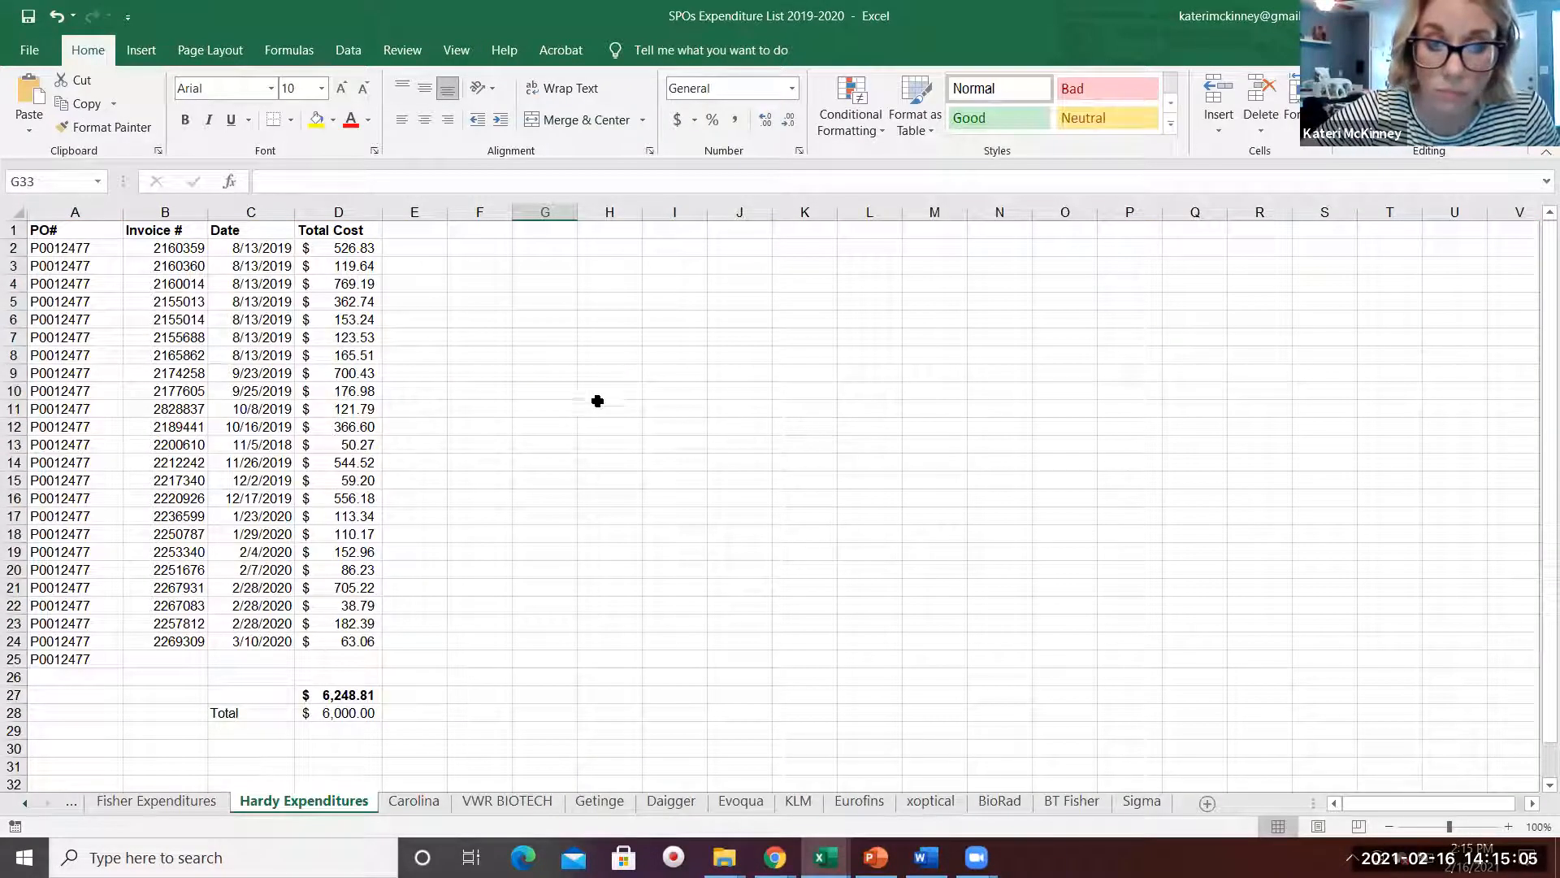
click(627, 329)
double_click(631, 321)
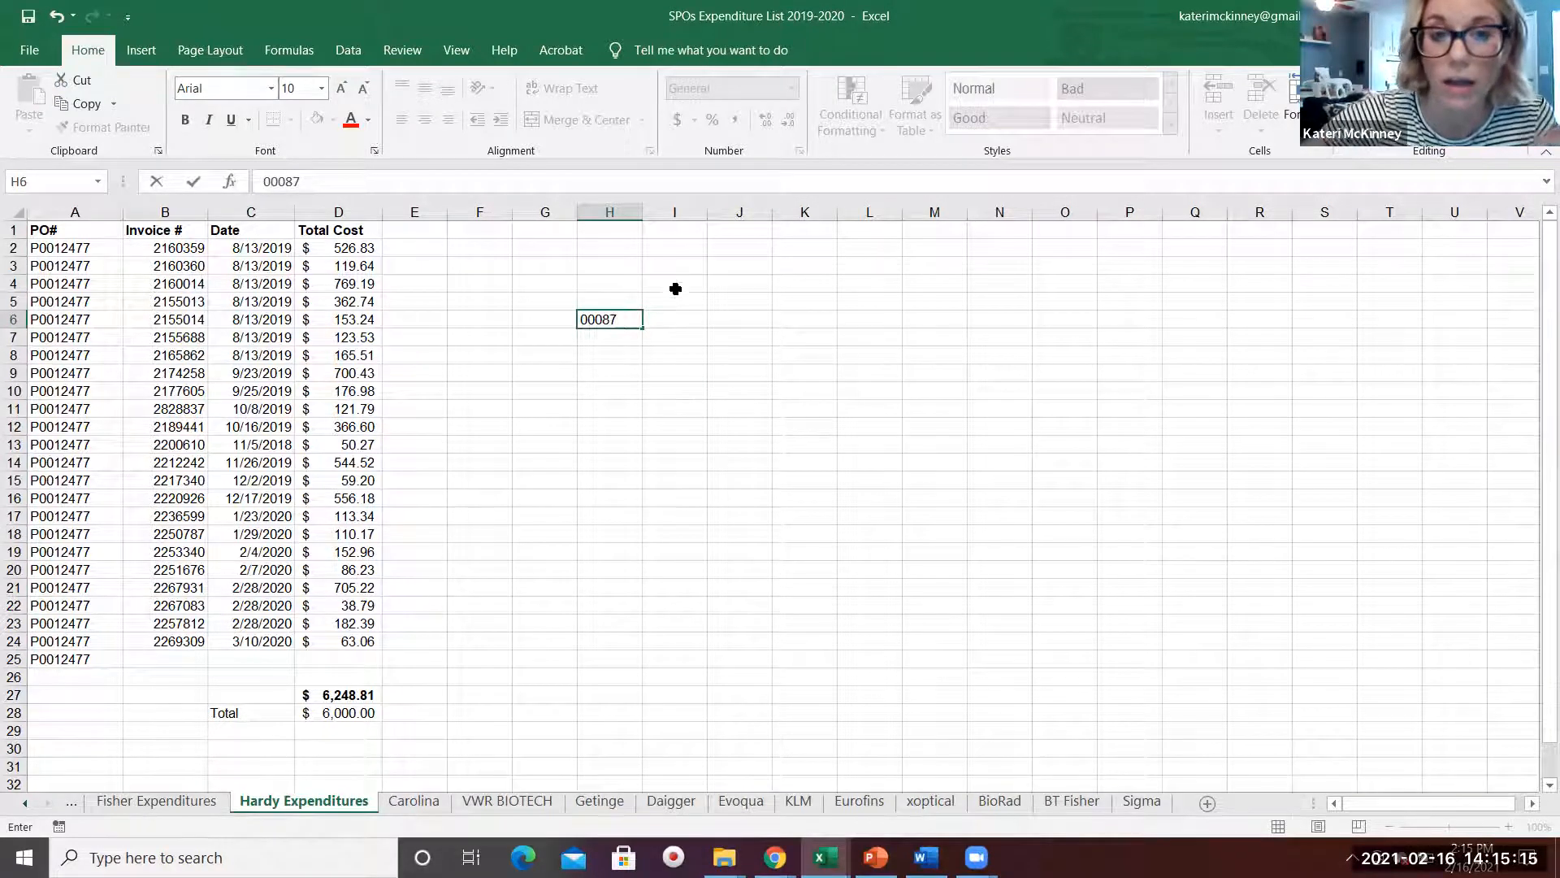
click(634, 388)
Step: Replace the content of cell H6 with '00087 so that the leading zeros are stored as text
click(634, 320)
double_click(636, 320)
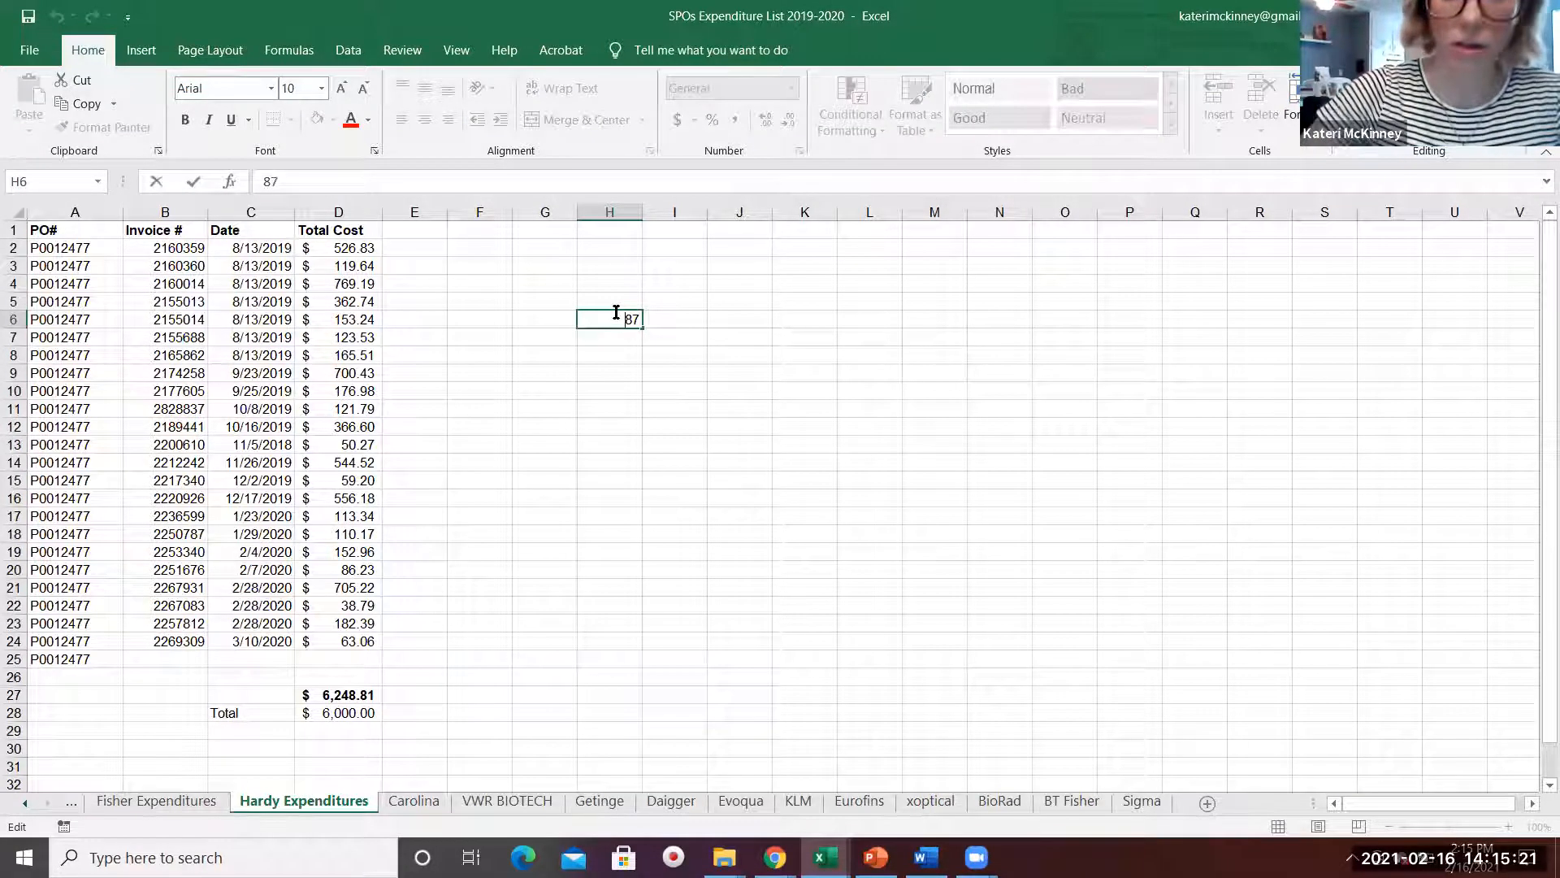
key(BackSpace)
key(BackSpace)
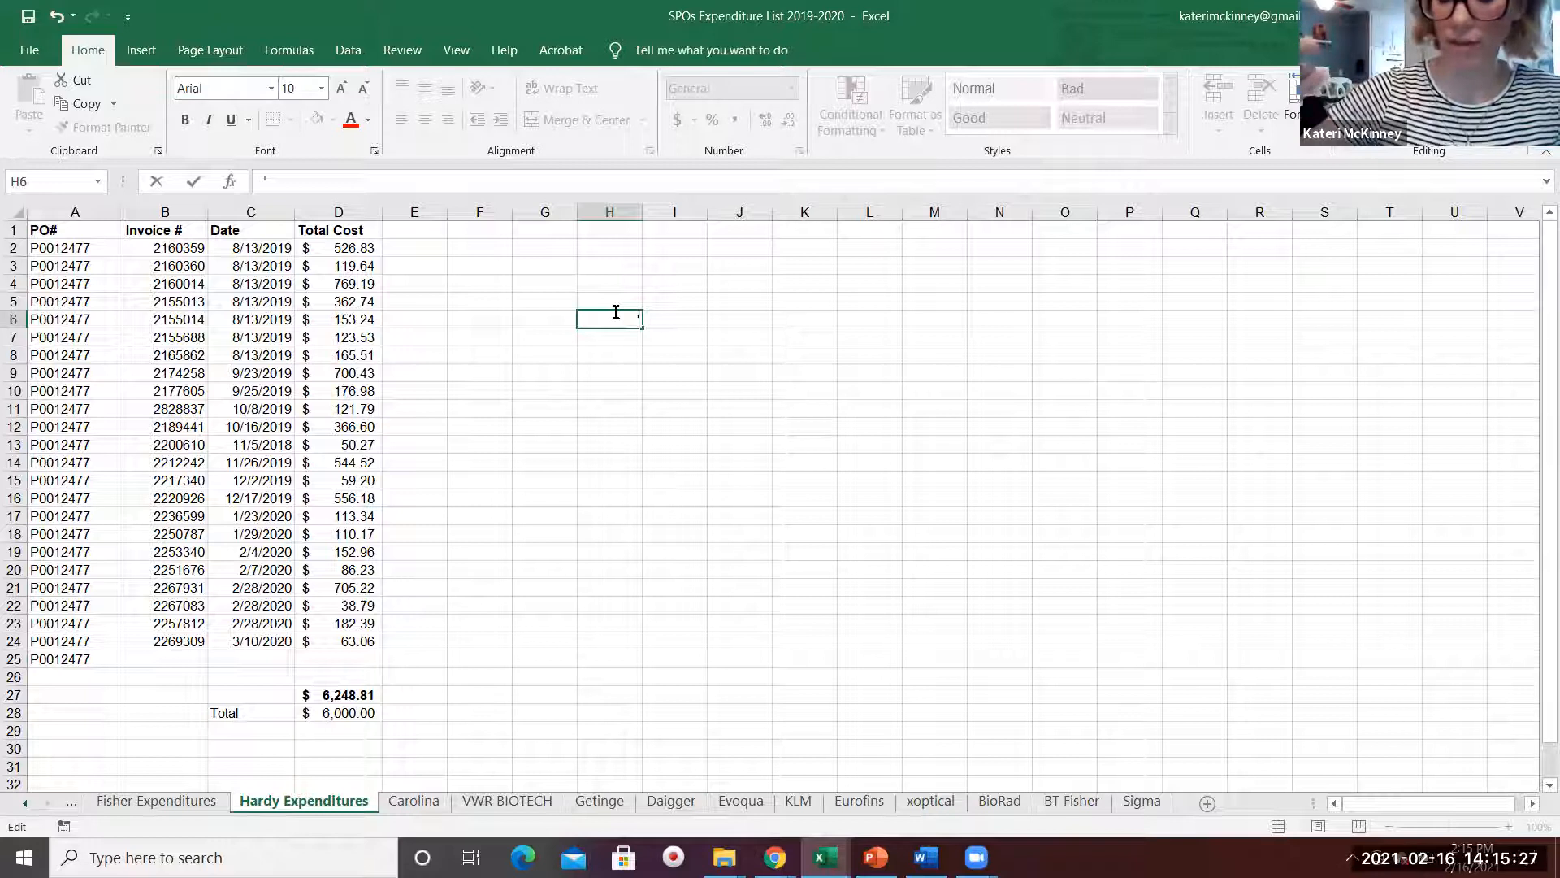
text(00087)
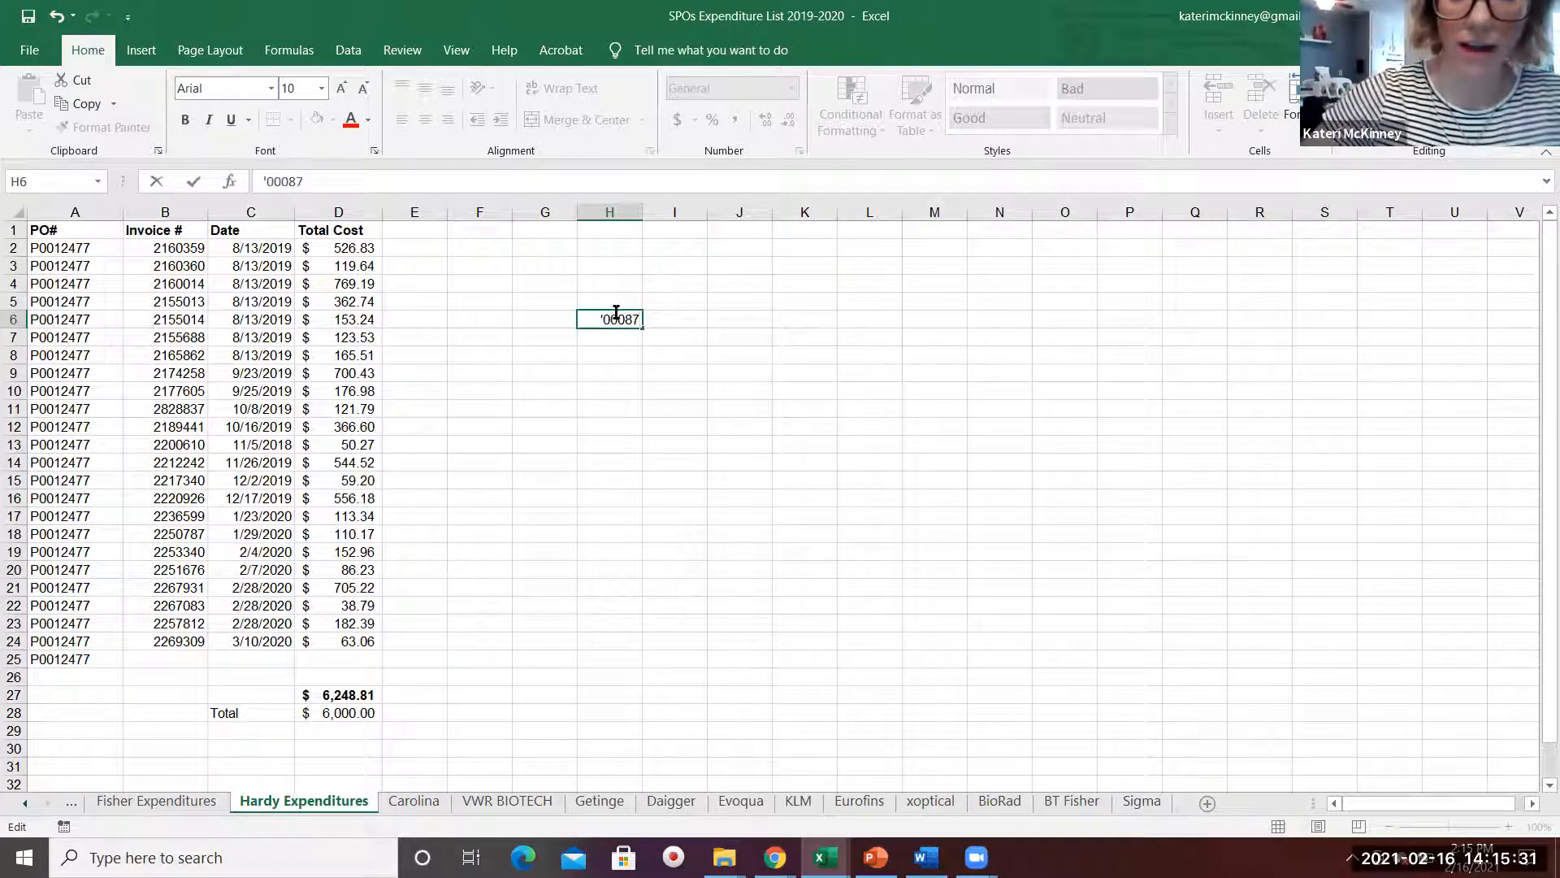
click(610, 425)
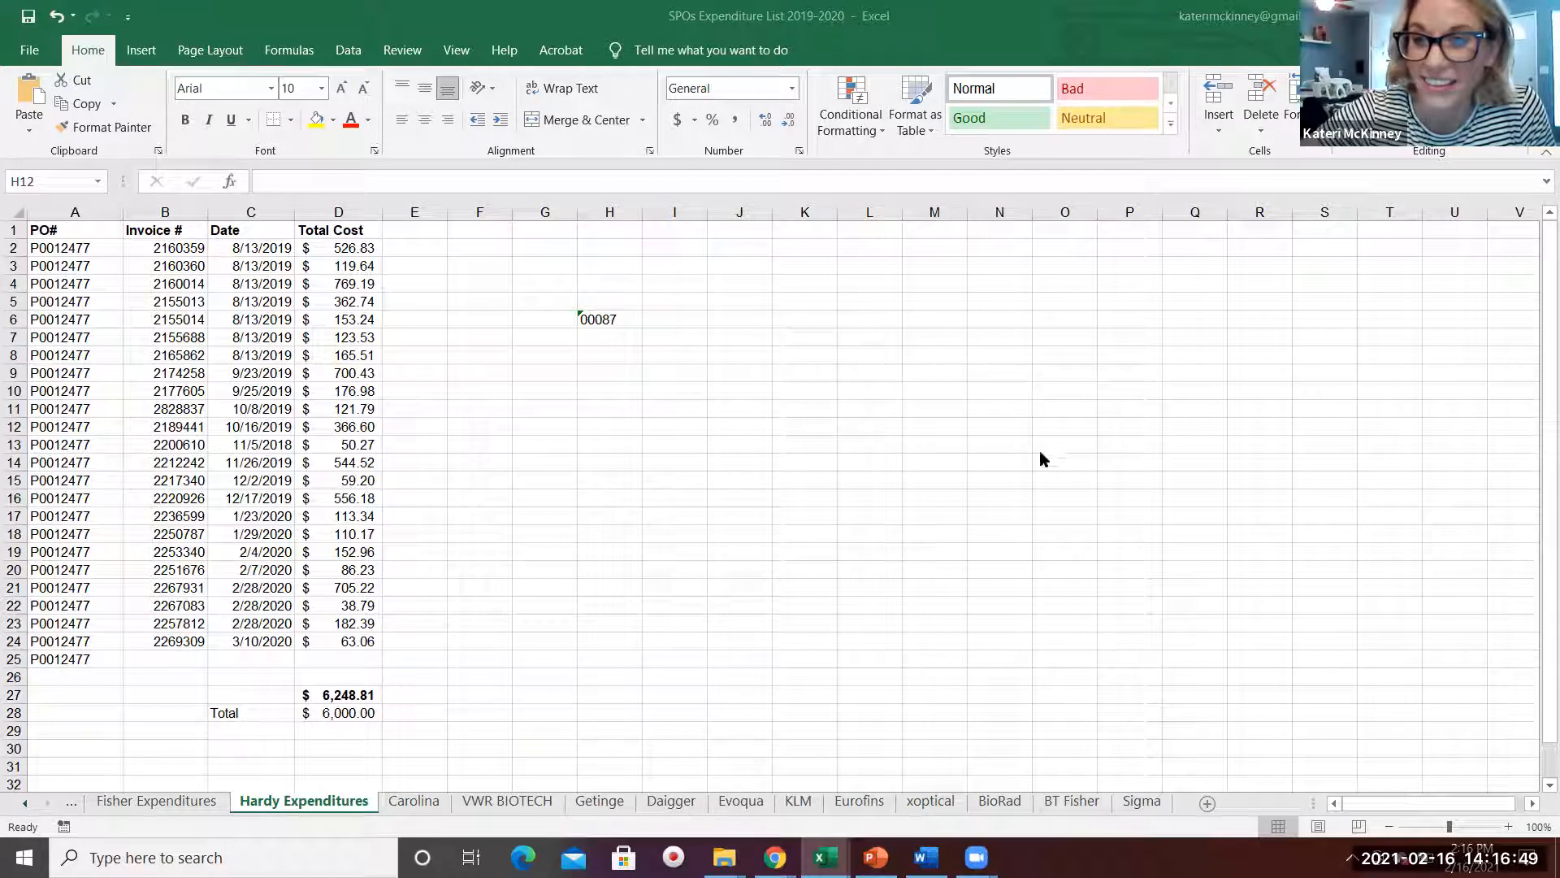
Step: Look through the VWR BIOTECH, Getinge, Daigger, Evoqua, KLM and Fisher Expenditures sheets to examine how each vendor's invoices are organized
click(492, 802)
click(599, 803)
click(671, 803)
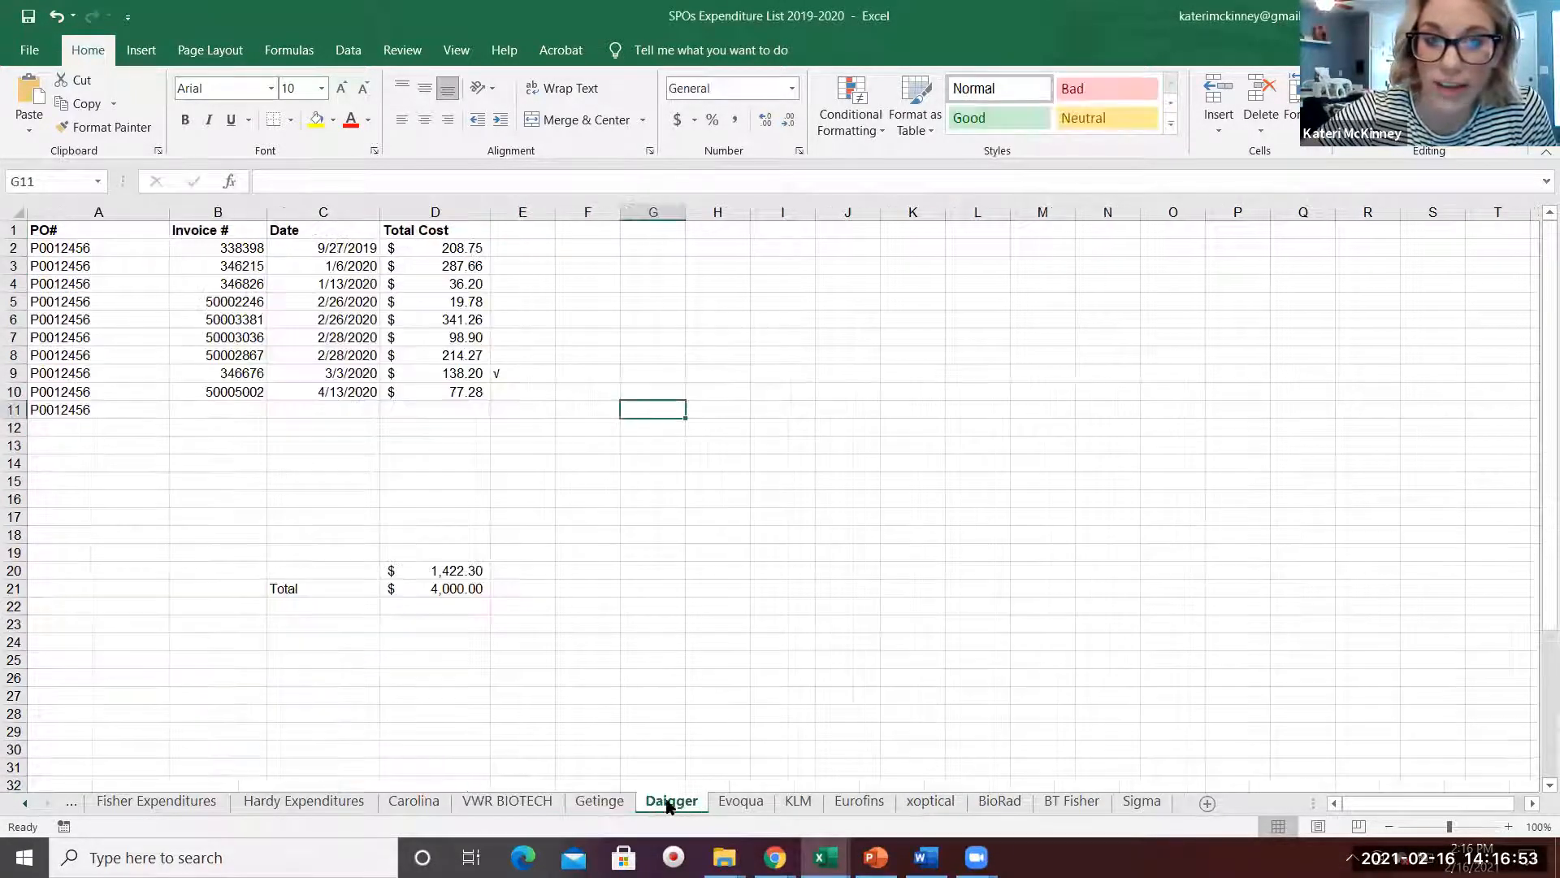
click(741, 803)
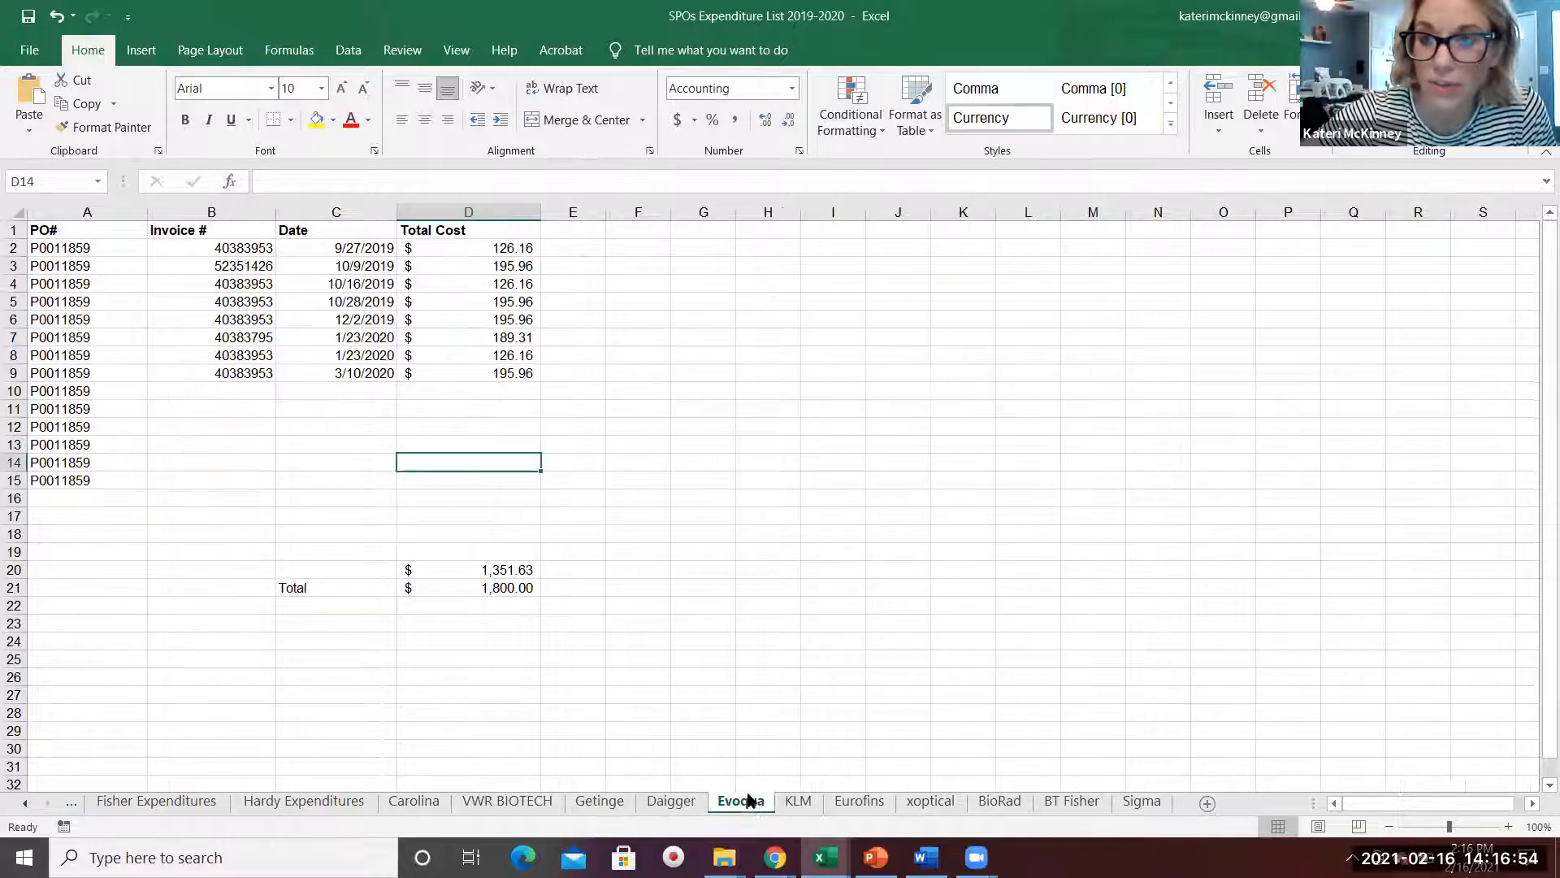
click(807, 805)
click(203, 804)
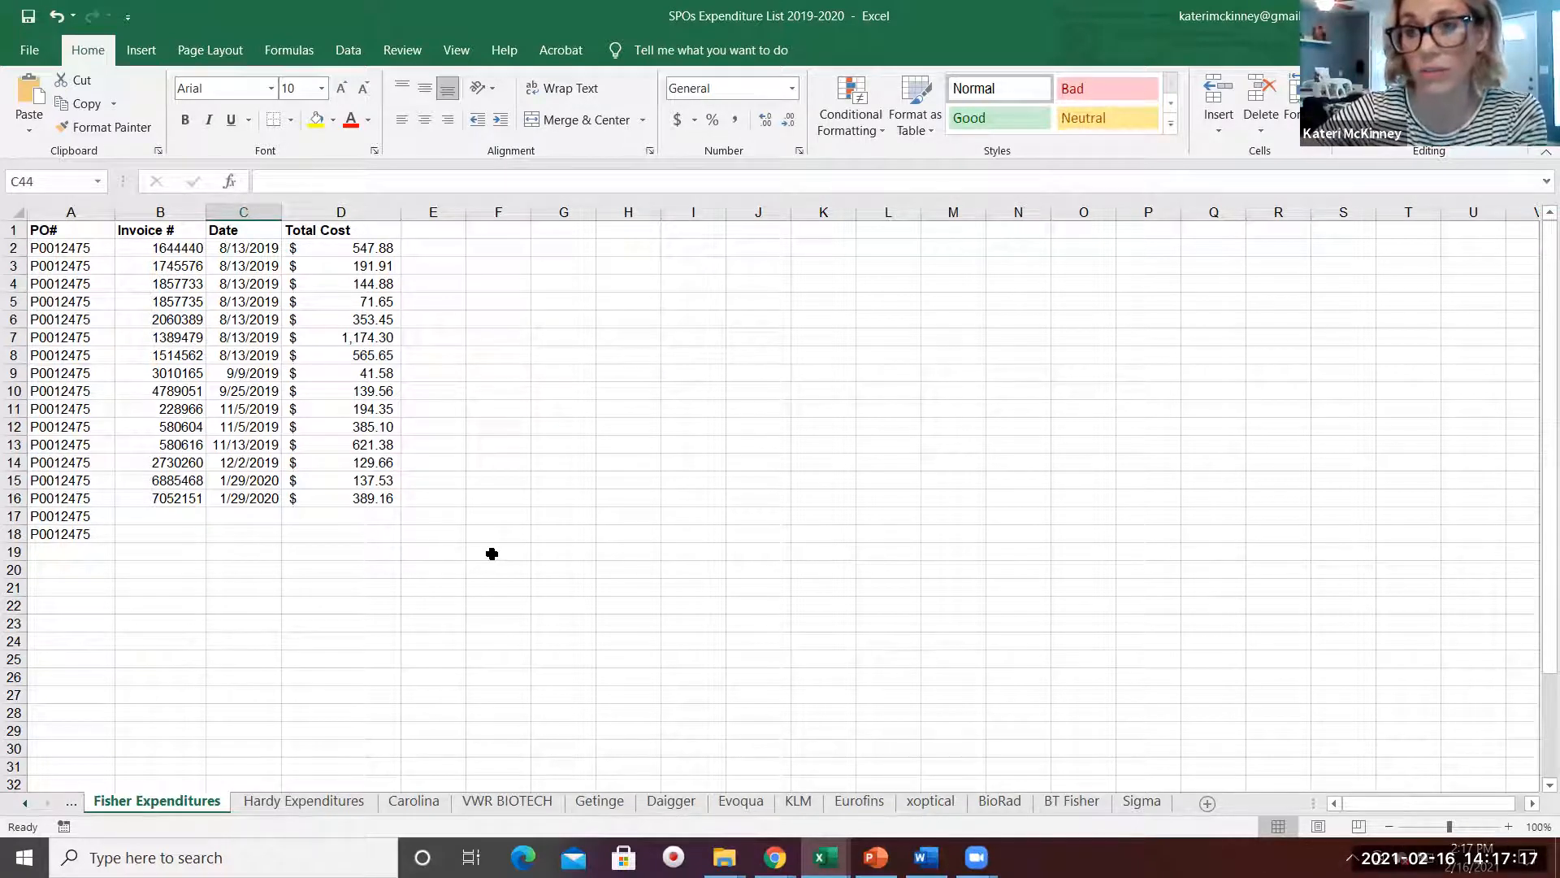
Step: Look through the Hardy Expenditures, Carolina, VWR BIOTECH, Daigger and Evoqua sheets to compare how the vendor invoices are laid out
click(358, 803)
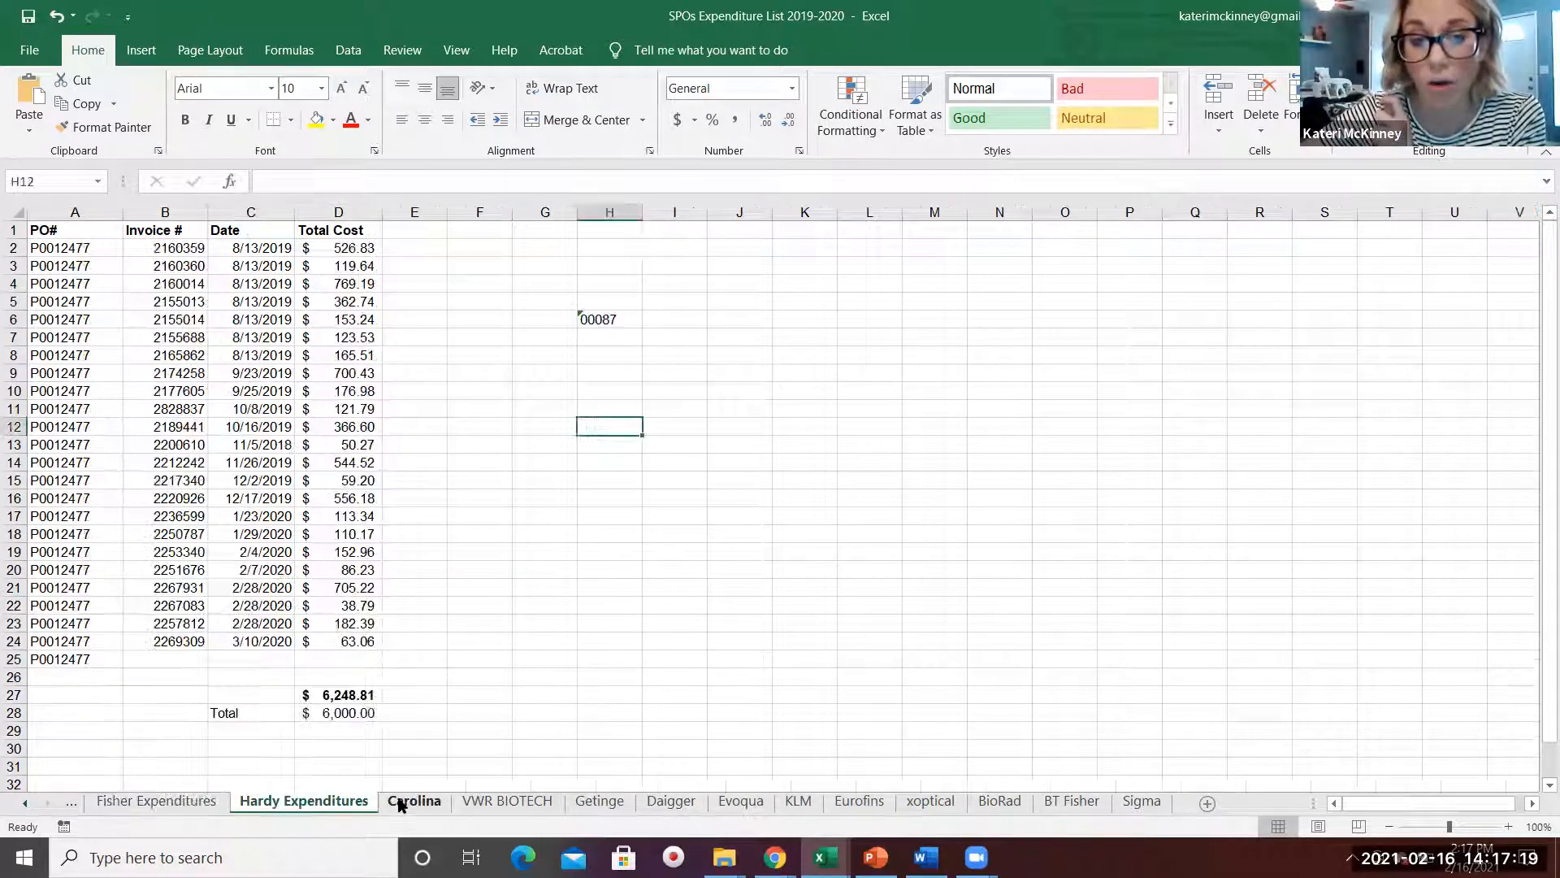
click(400, 803)
click(492, 802)
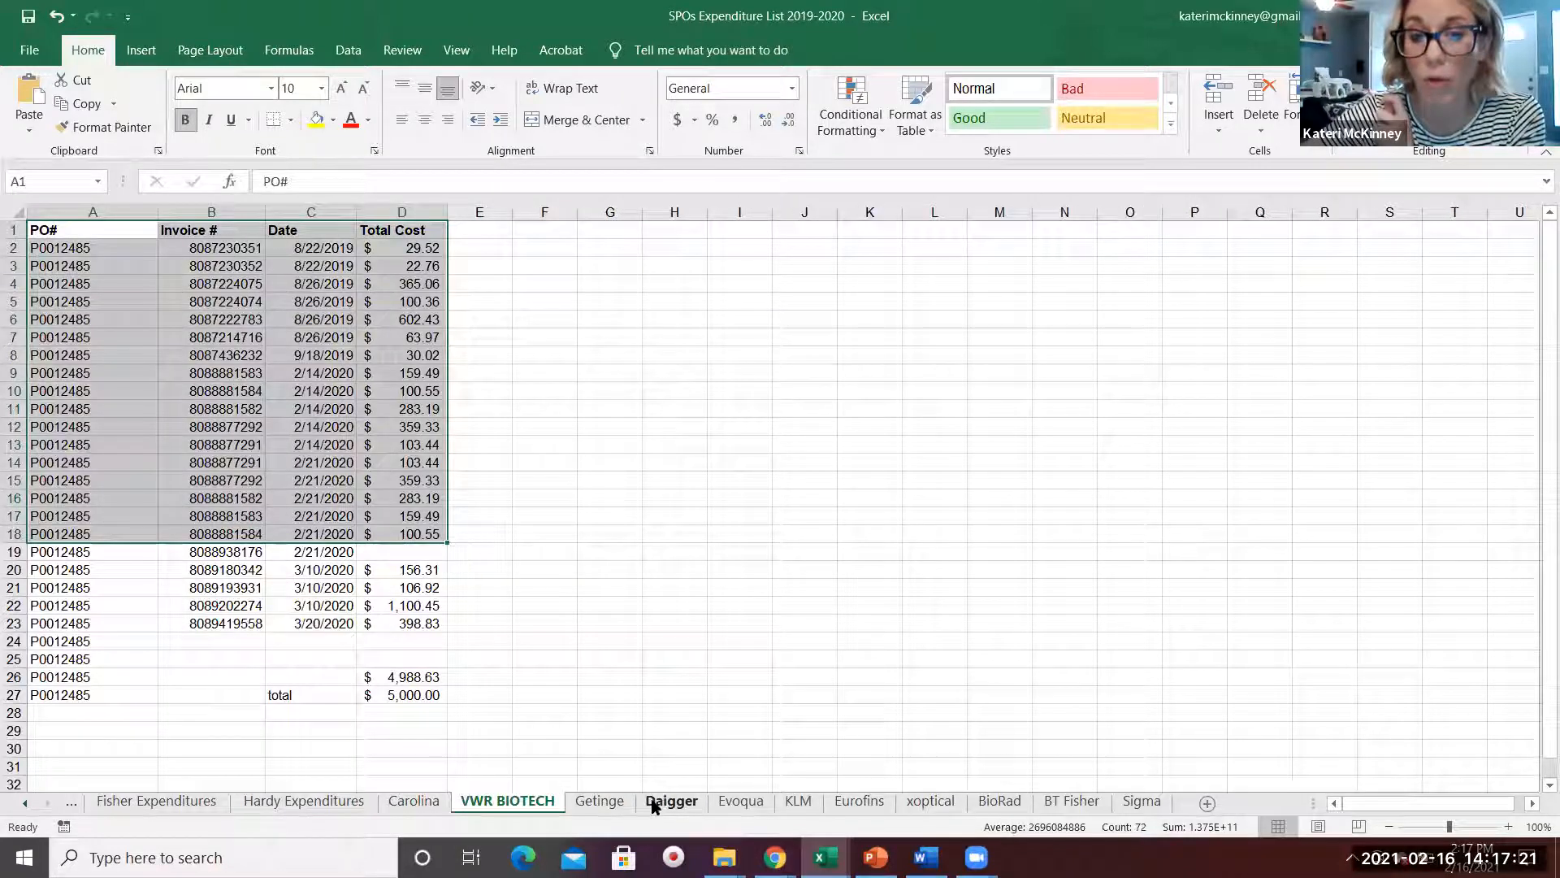
click(652, 805)
click(740, 803)
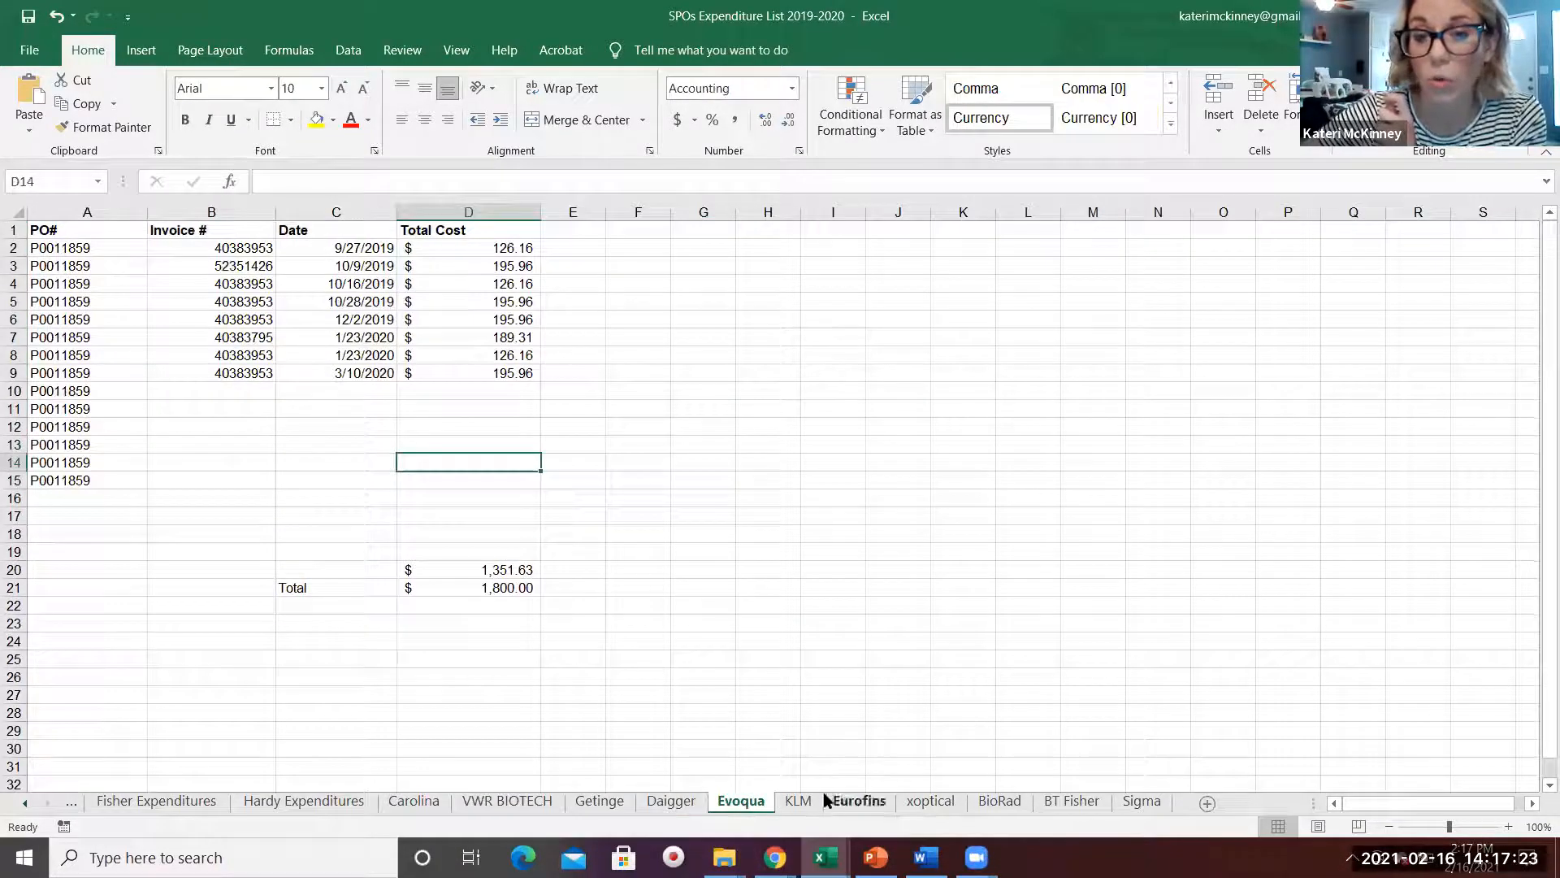
Step: Format the invoice data in A1:D21 of the Eurofins sheet as a table with headers, using a blue banded-row style
click(863, 811)
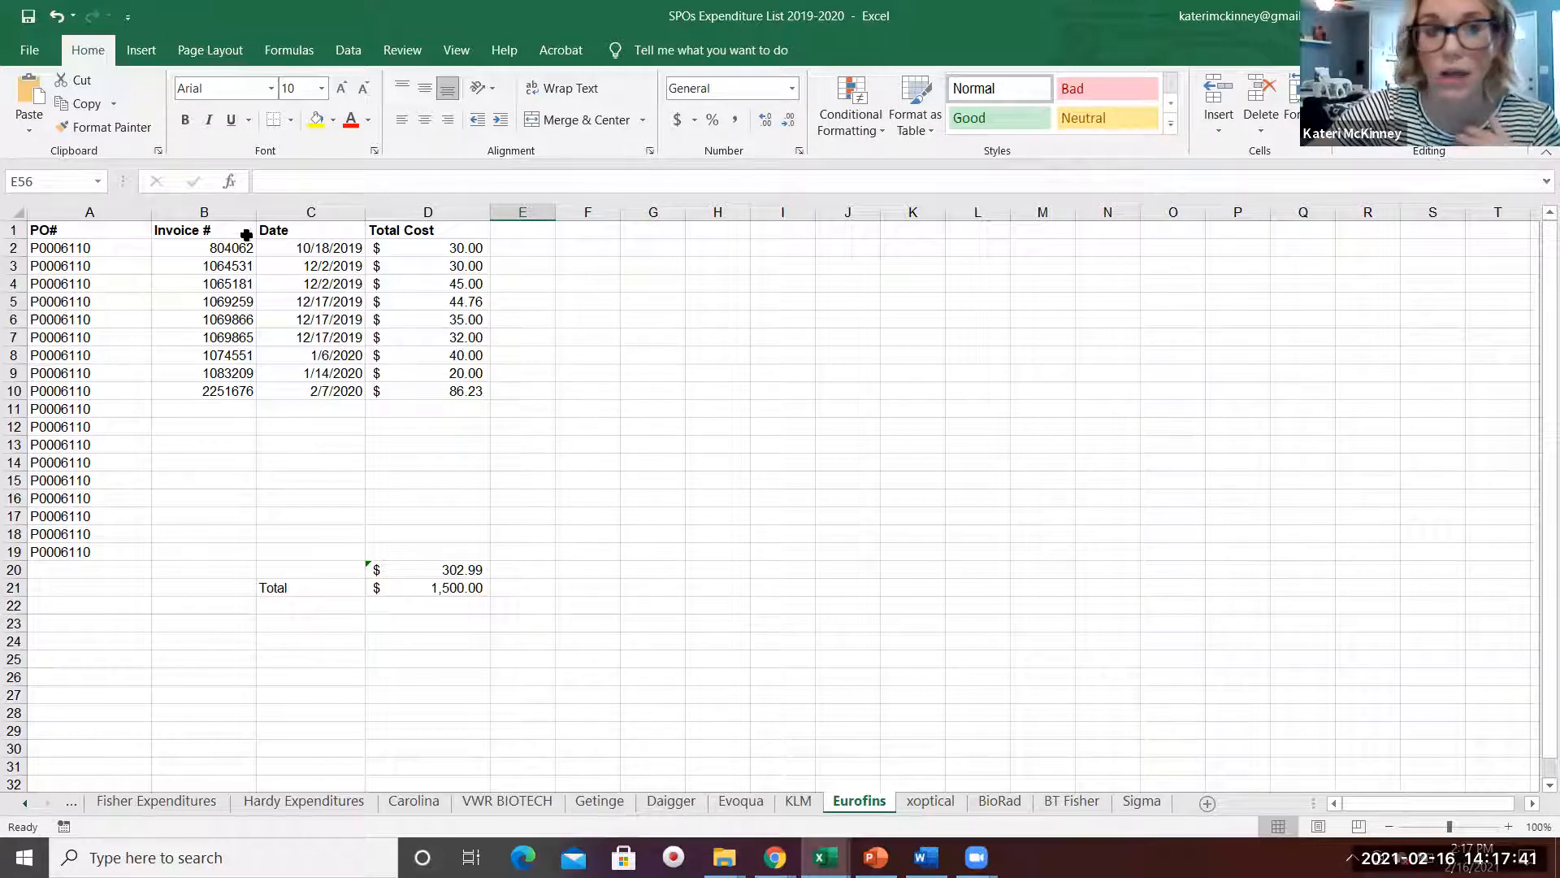
click(130, 237)
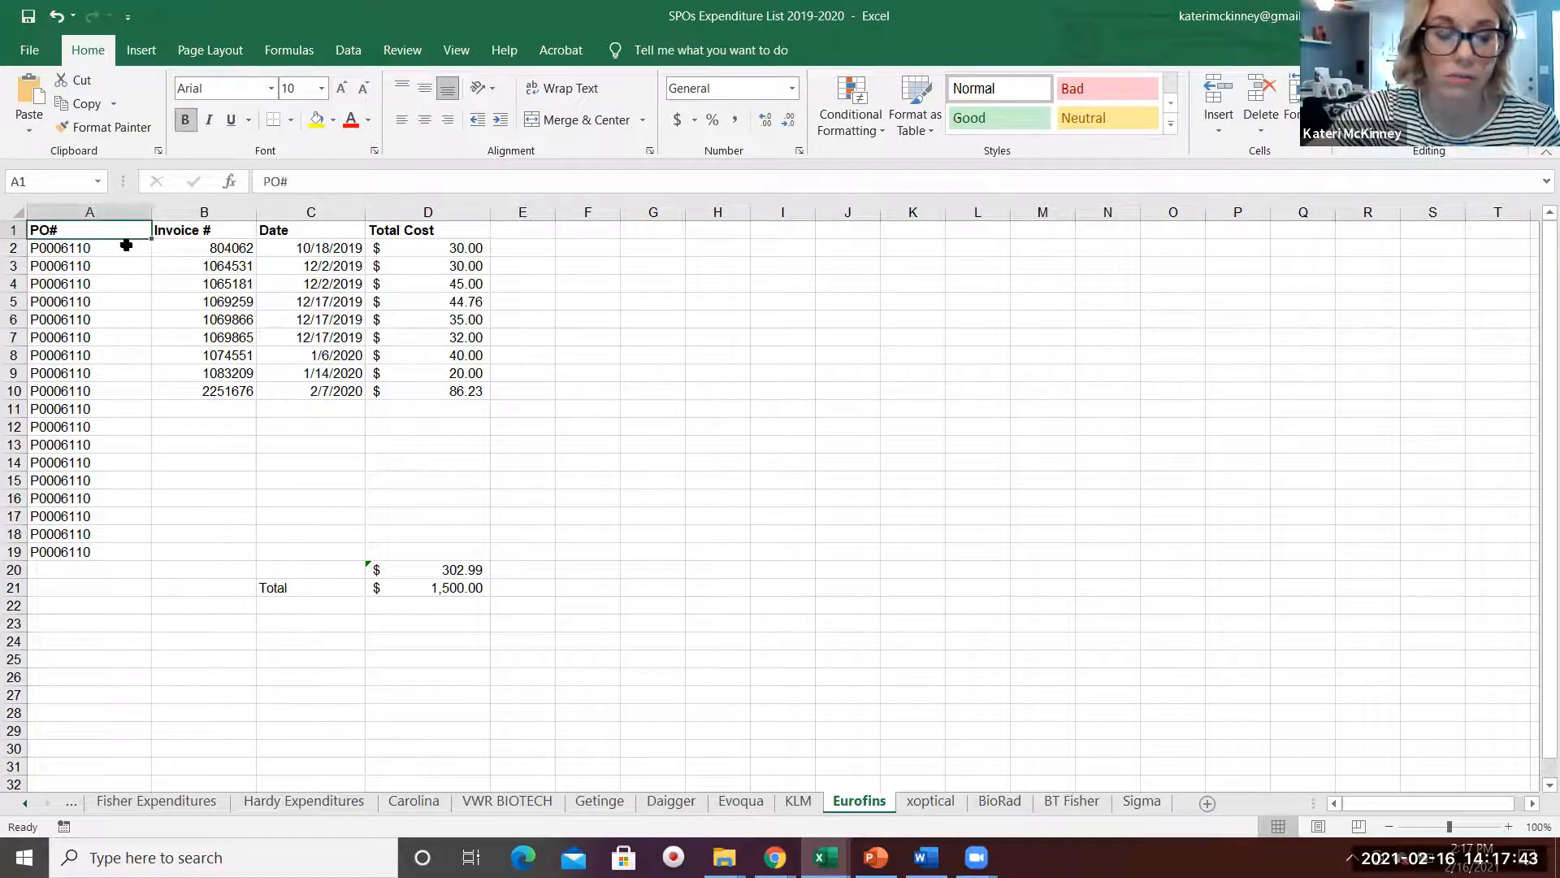
key(ctrl+a)
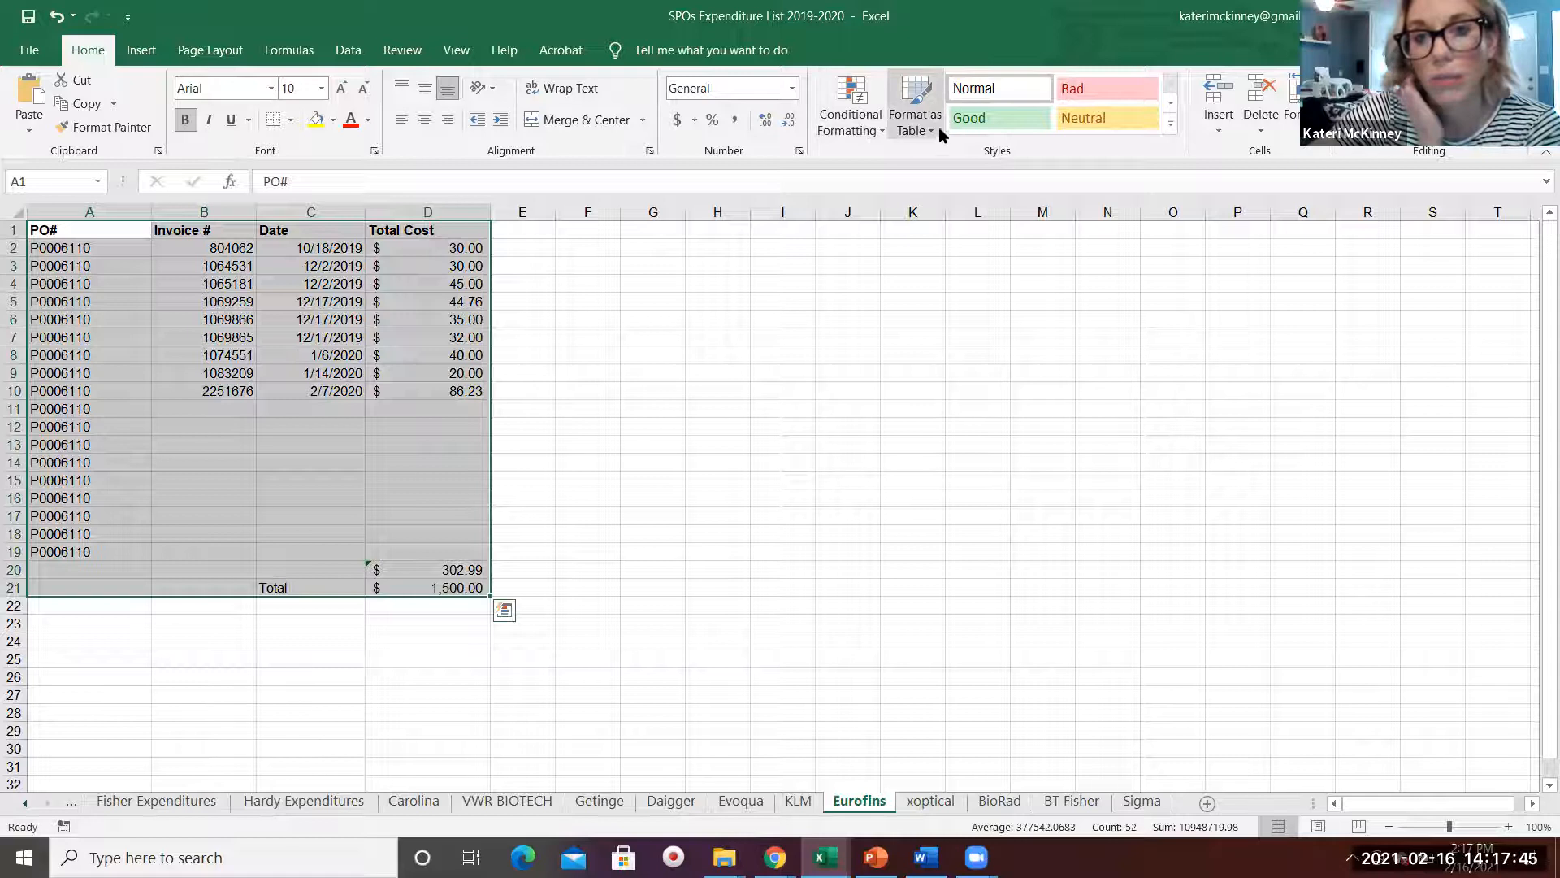
click(915, 114)
click(1002, 412)
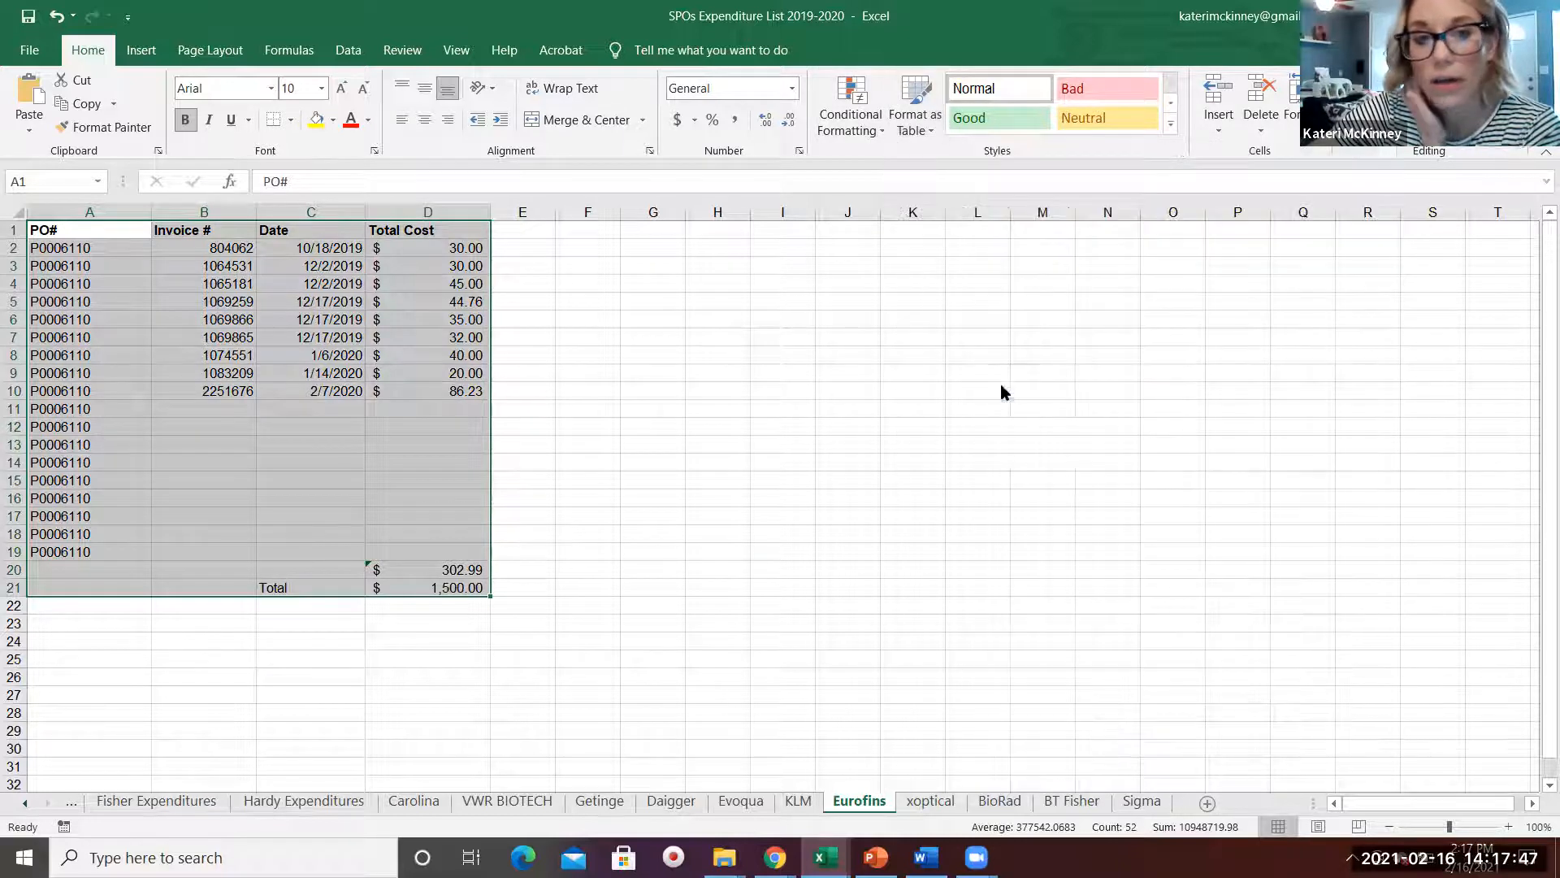
click(866, 578)
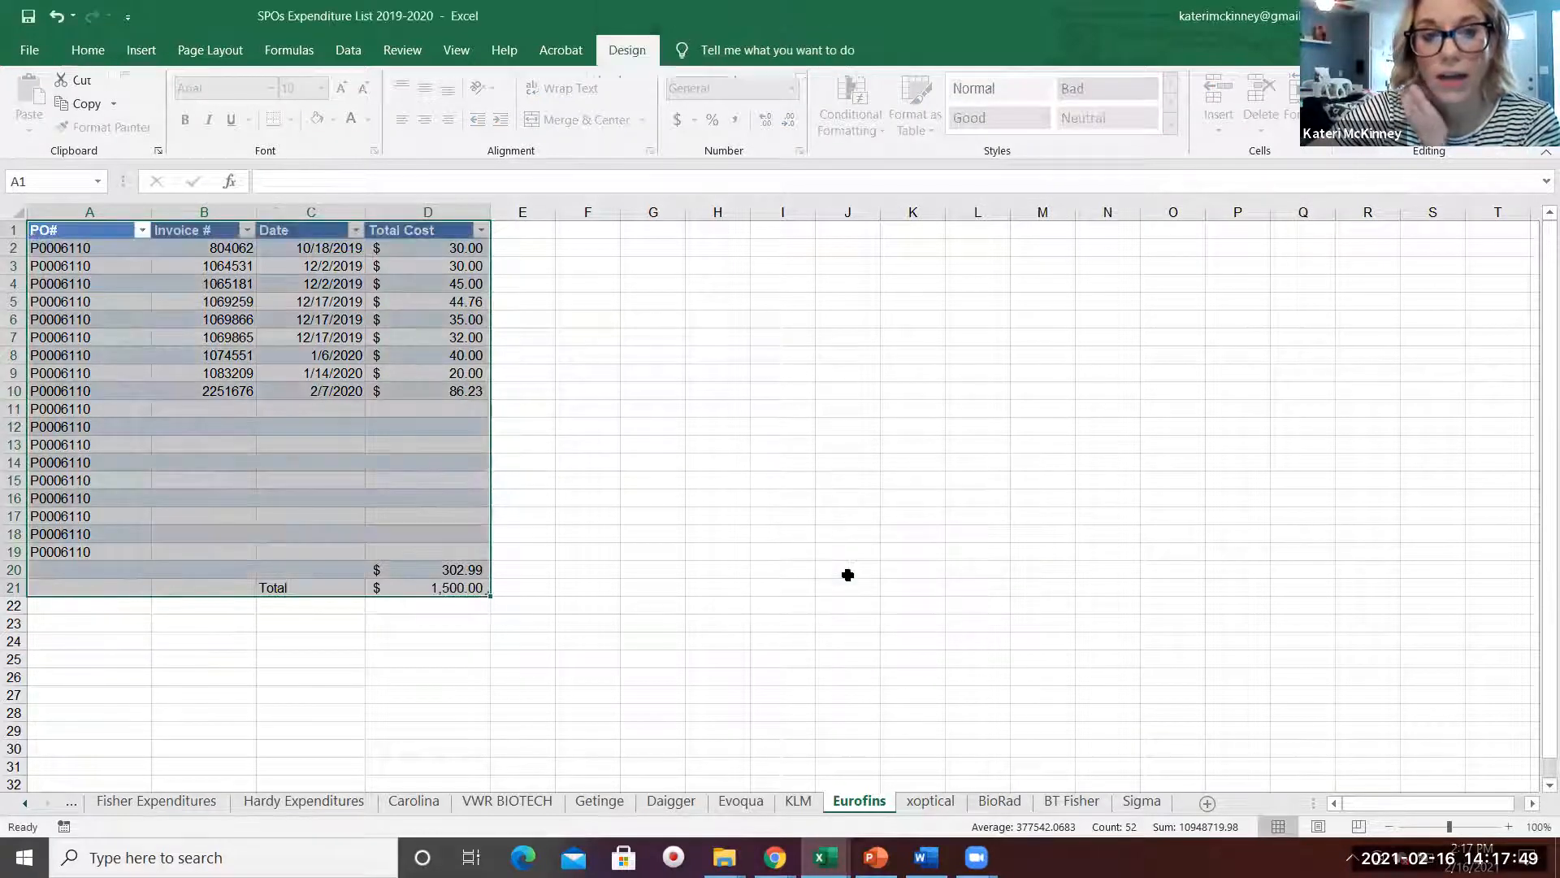
click(498, 390)
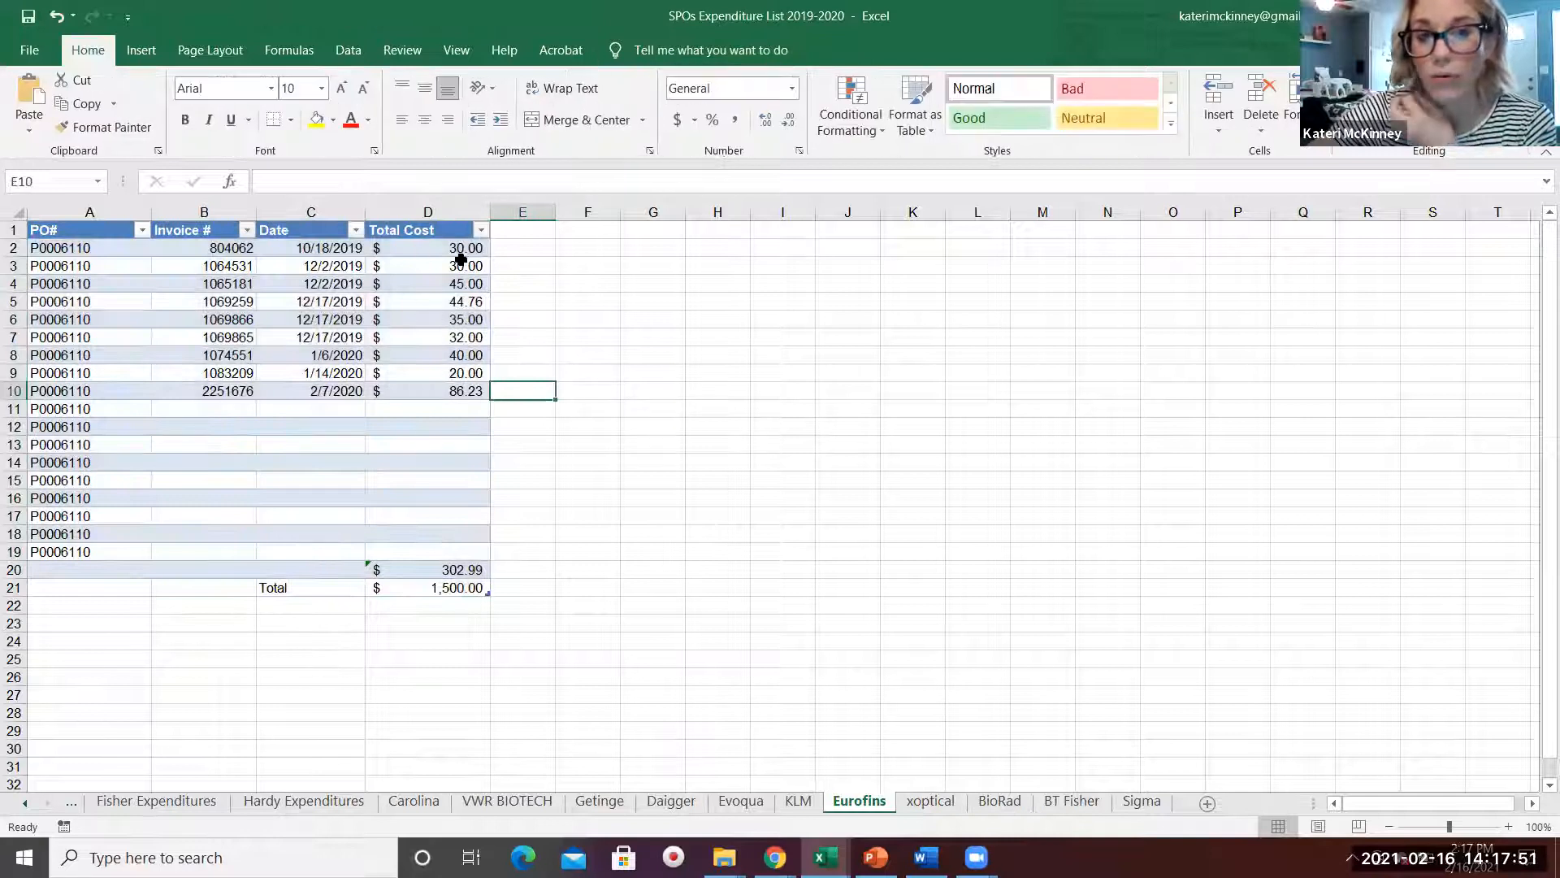
Step: Enter 2276979 as the invoice number in cell B11 of the Eurofins table and view the Total Cost filter options
click(230, 408)
text(2276979)
key(Tab)
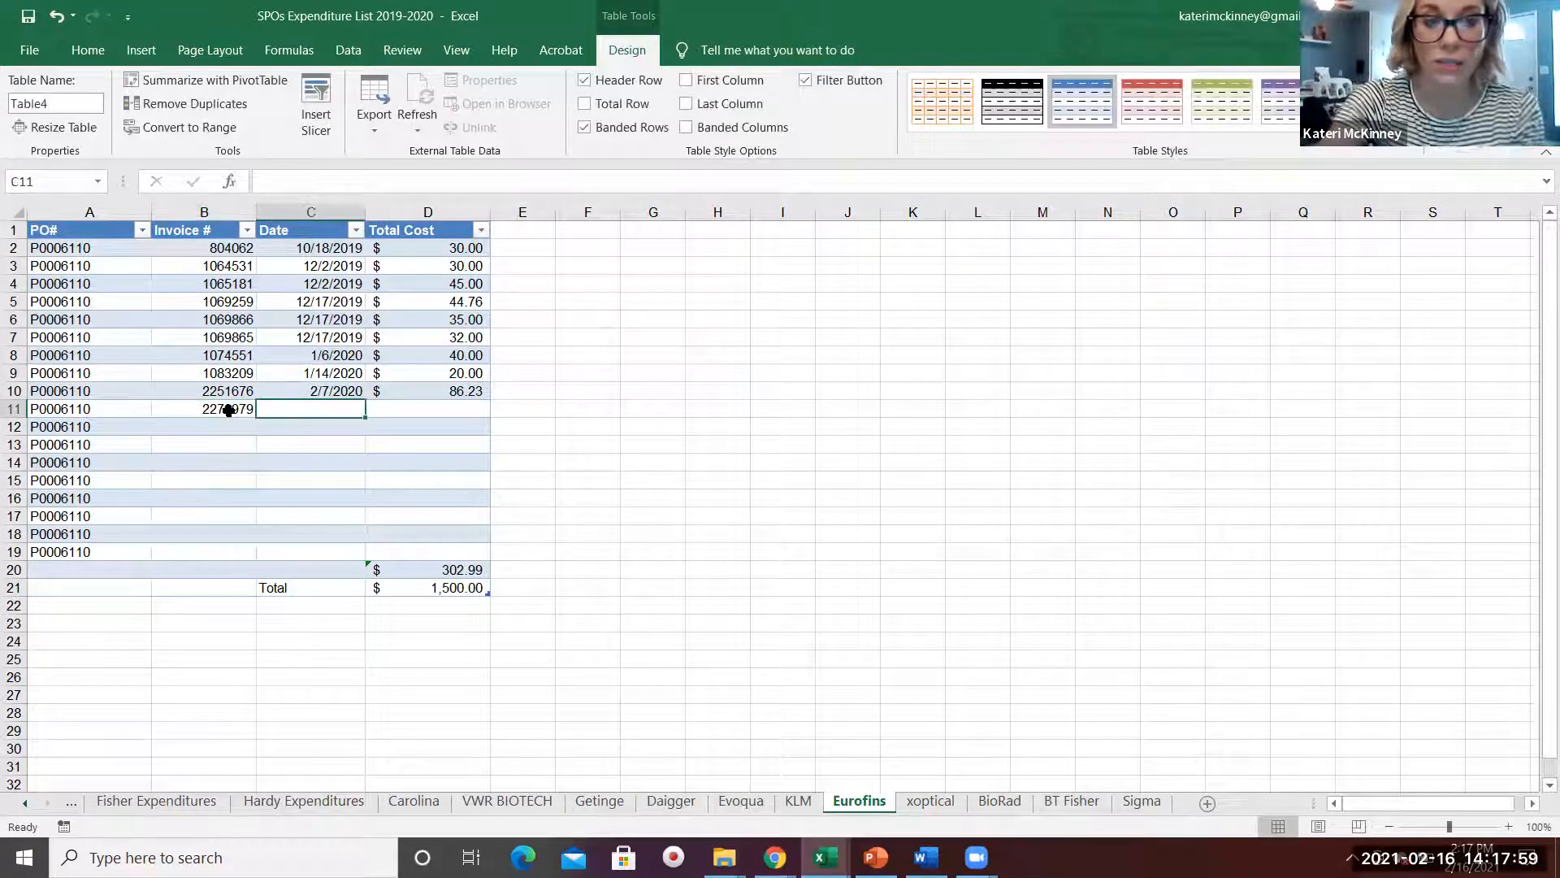
click(482, 234)
click(482, 235)
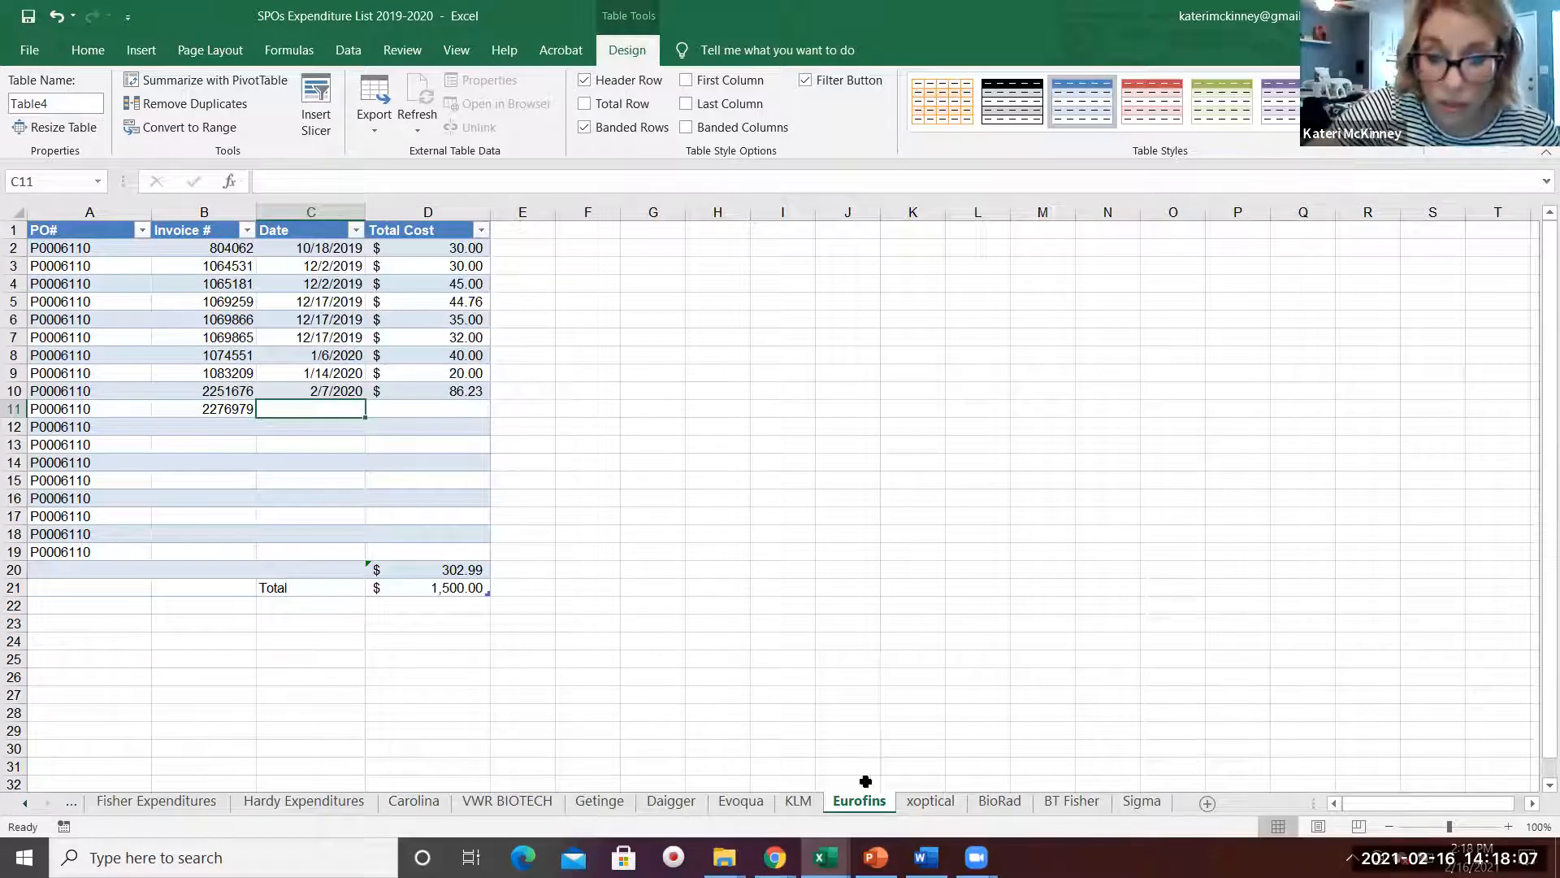